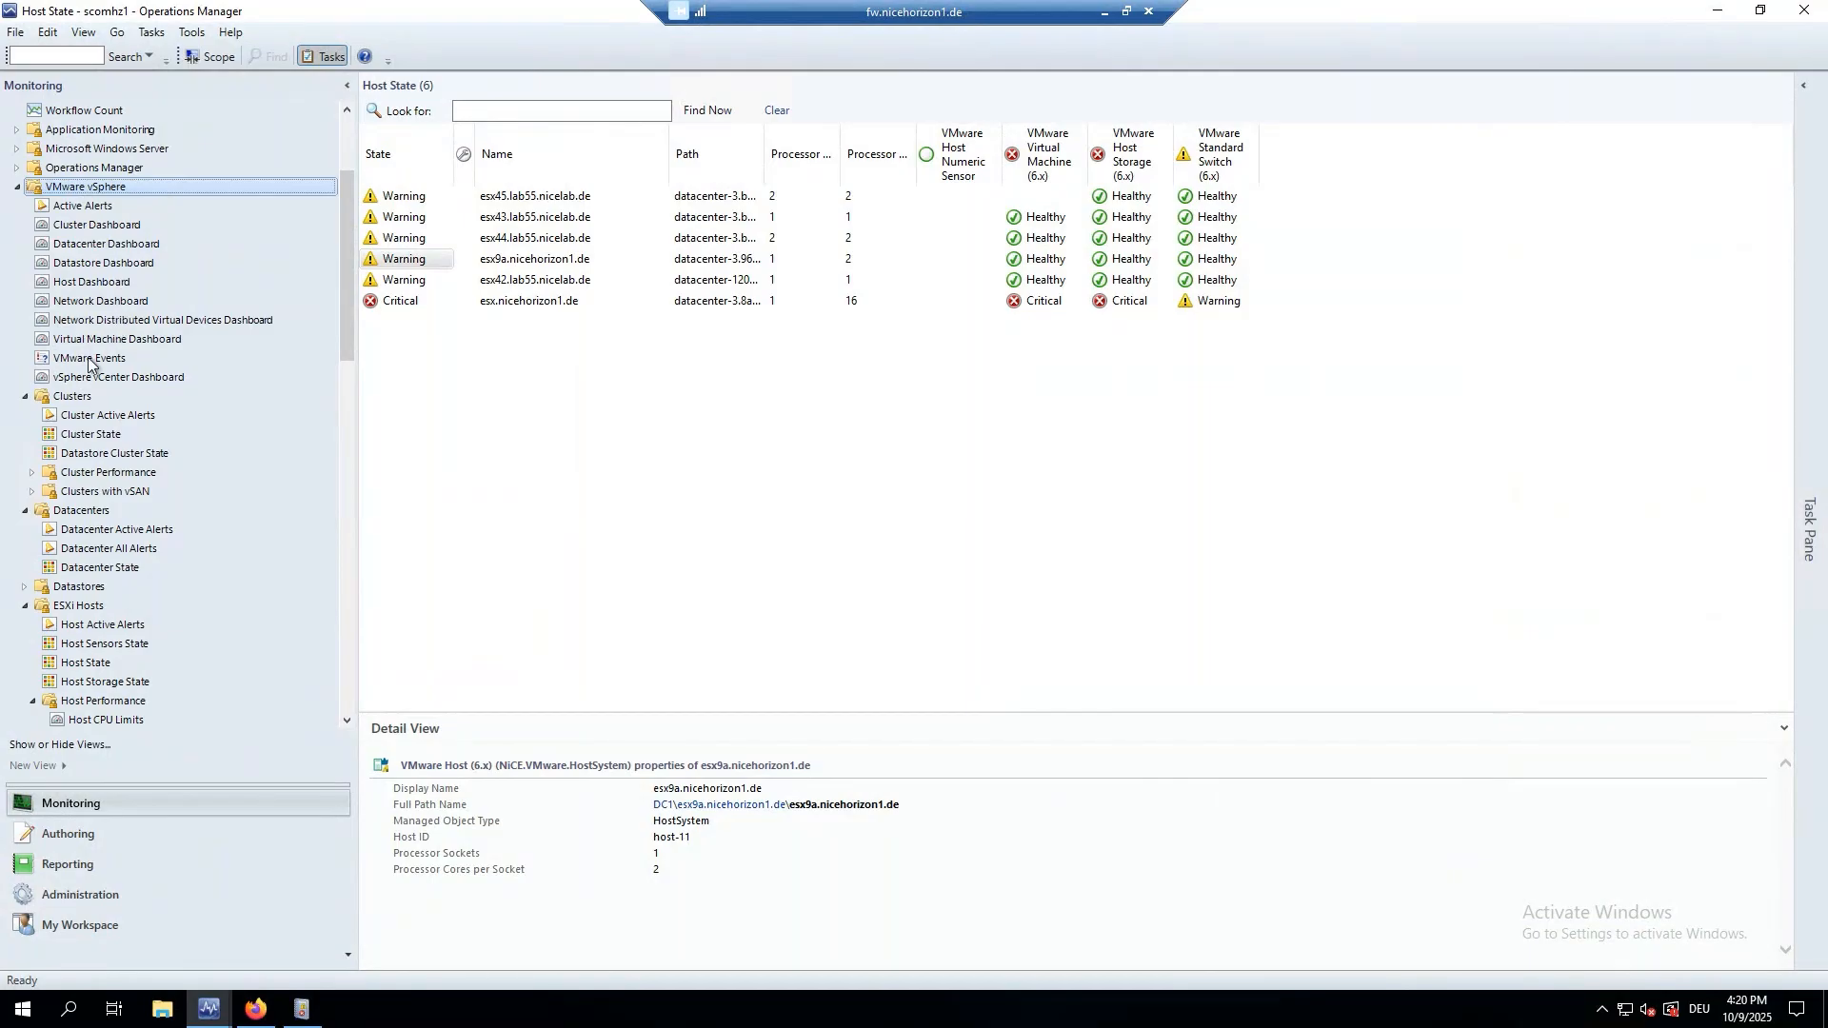
Check Cluster State and Datastore Cluster State, then chart Cluster CPU Usage (%) for Cluster-1.
{"action": "left_click", "coordinate": [68, 437]}
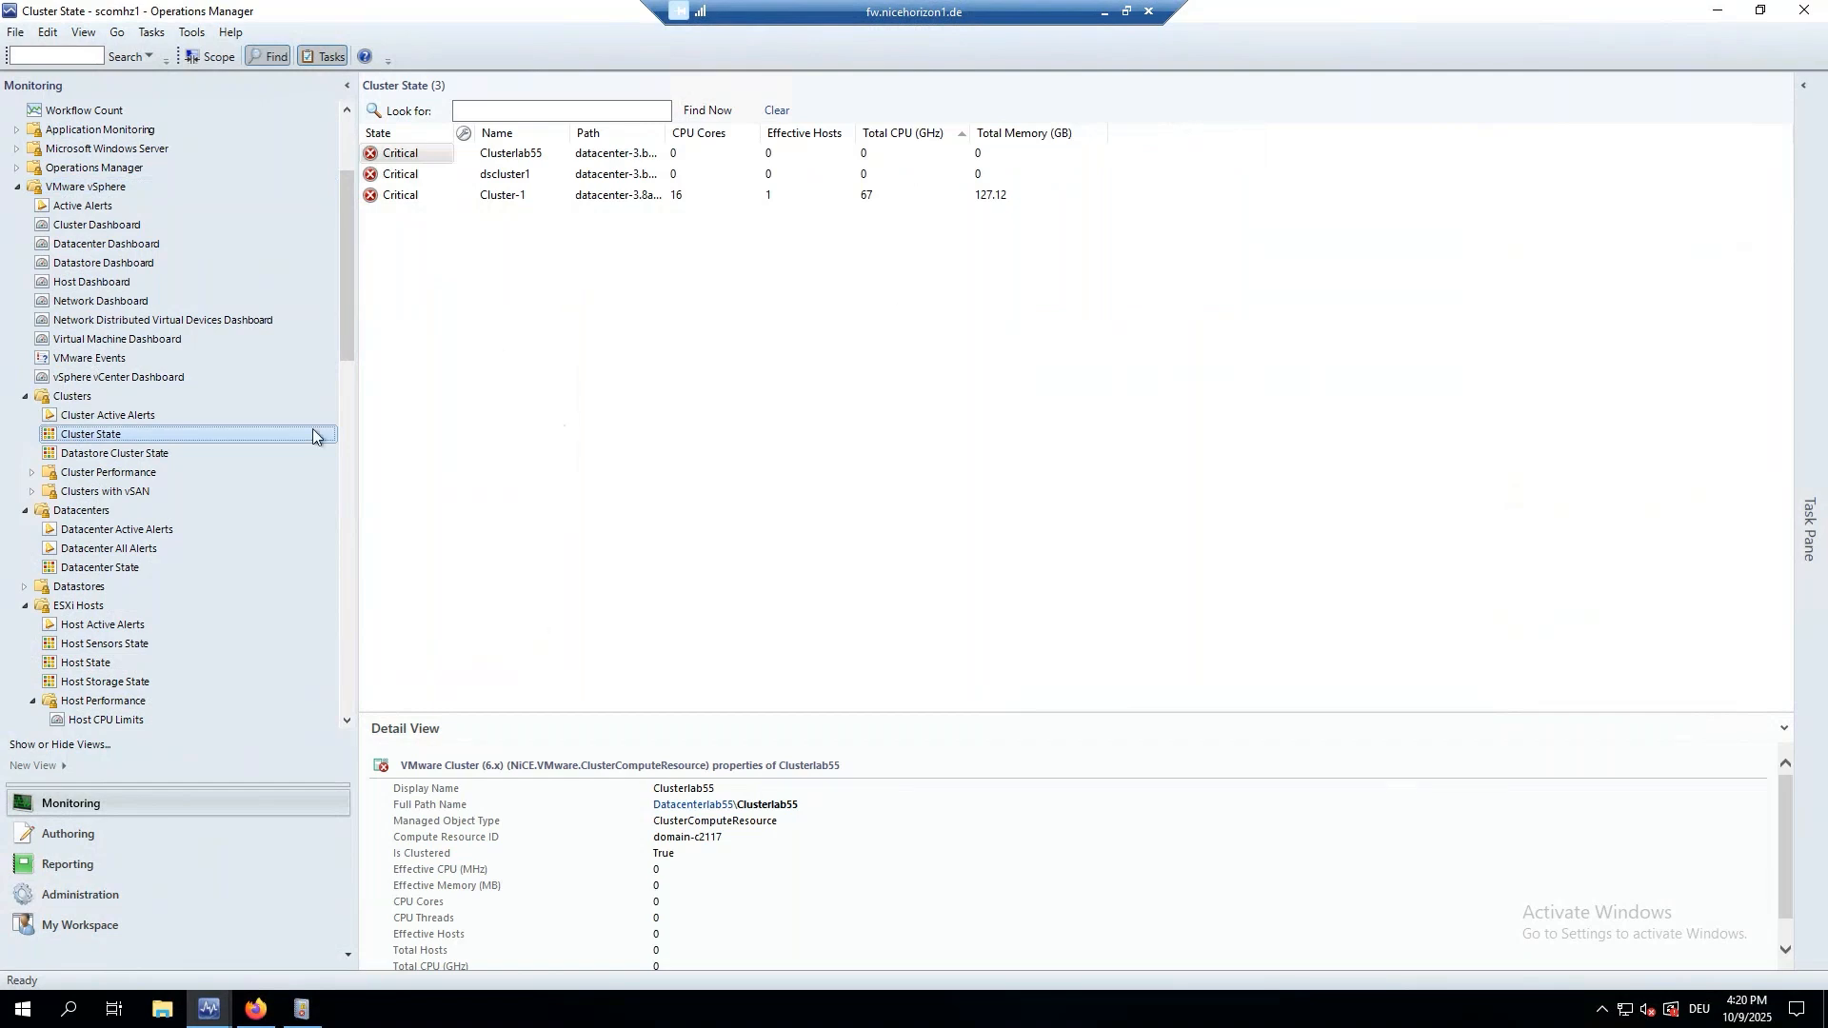
{"action": "left_click", "coordinate": [115, 456]}
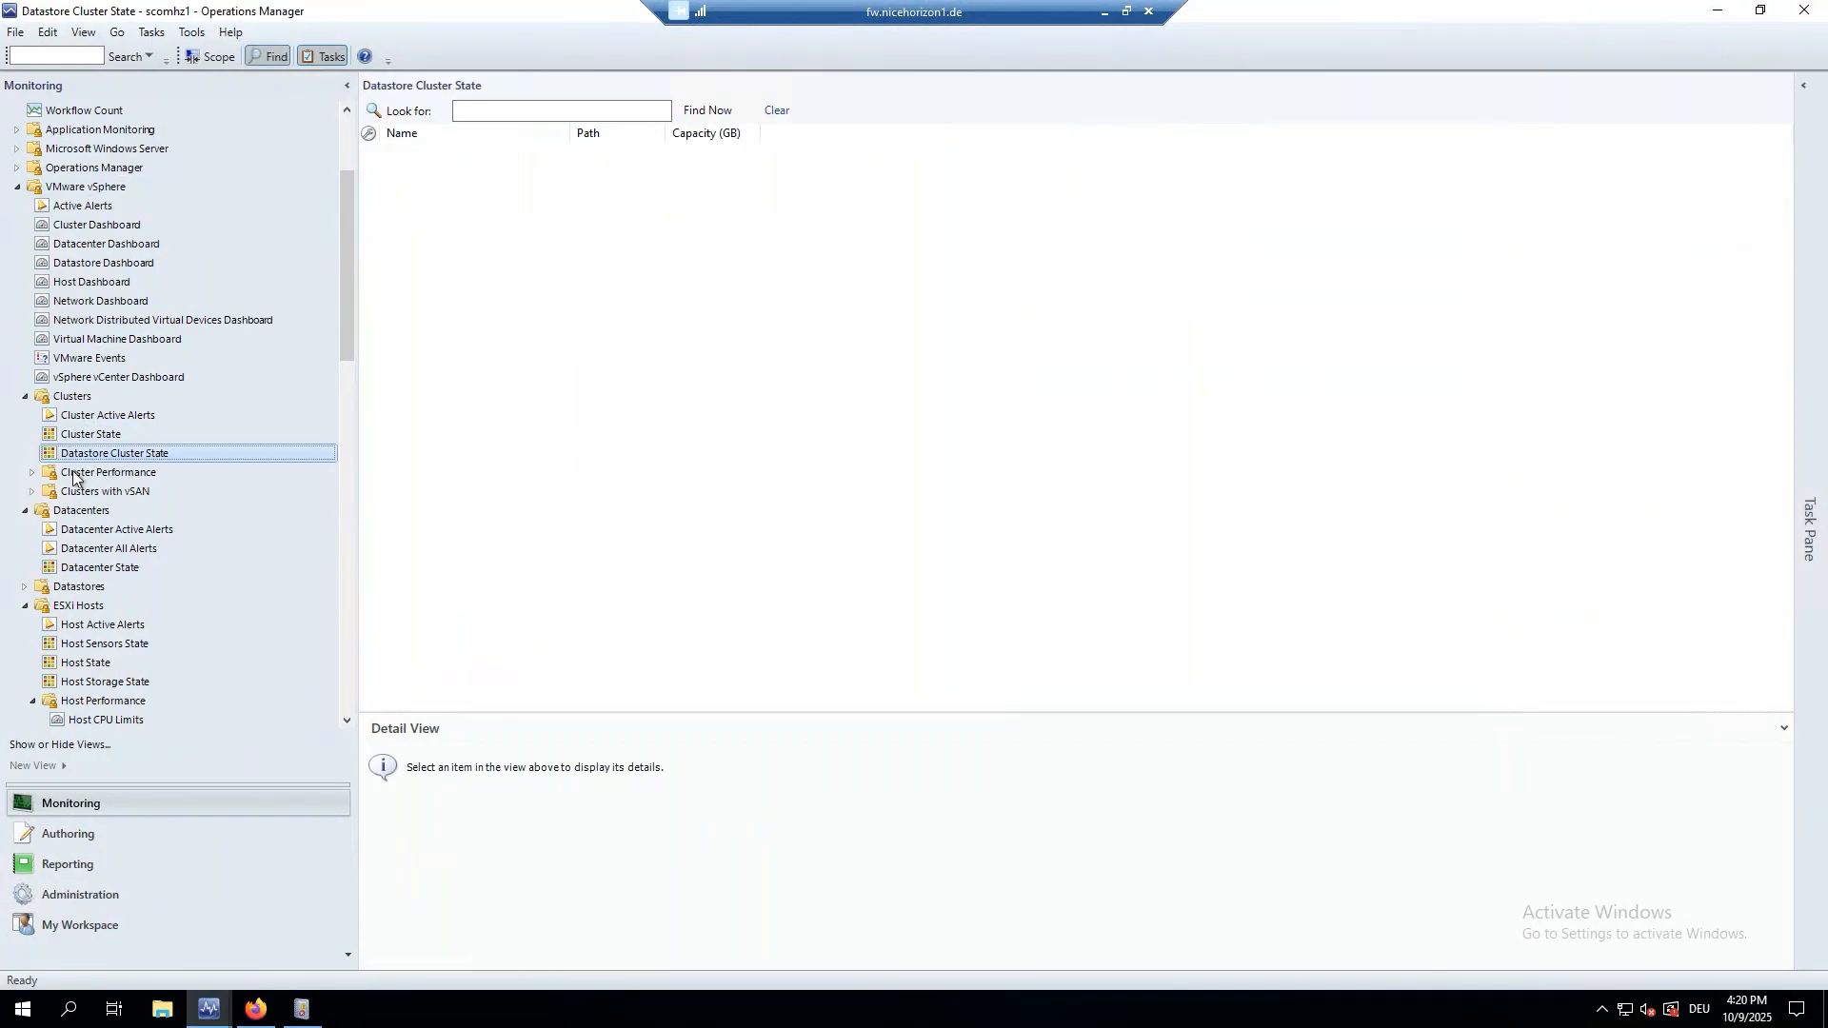
{"action": "left_click", "coordinate": [32, 473]}
{"action": "scroll", "coordinate": [34, 491], "scroll_direction": "down", "scroll_amount": 2}
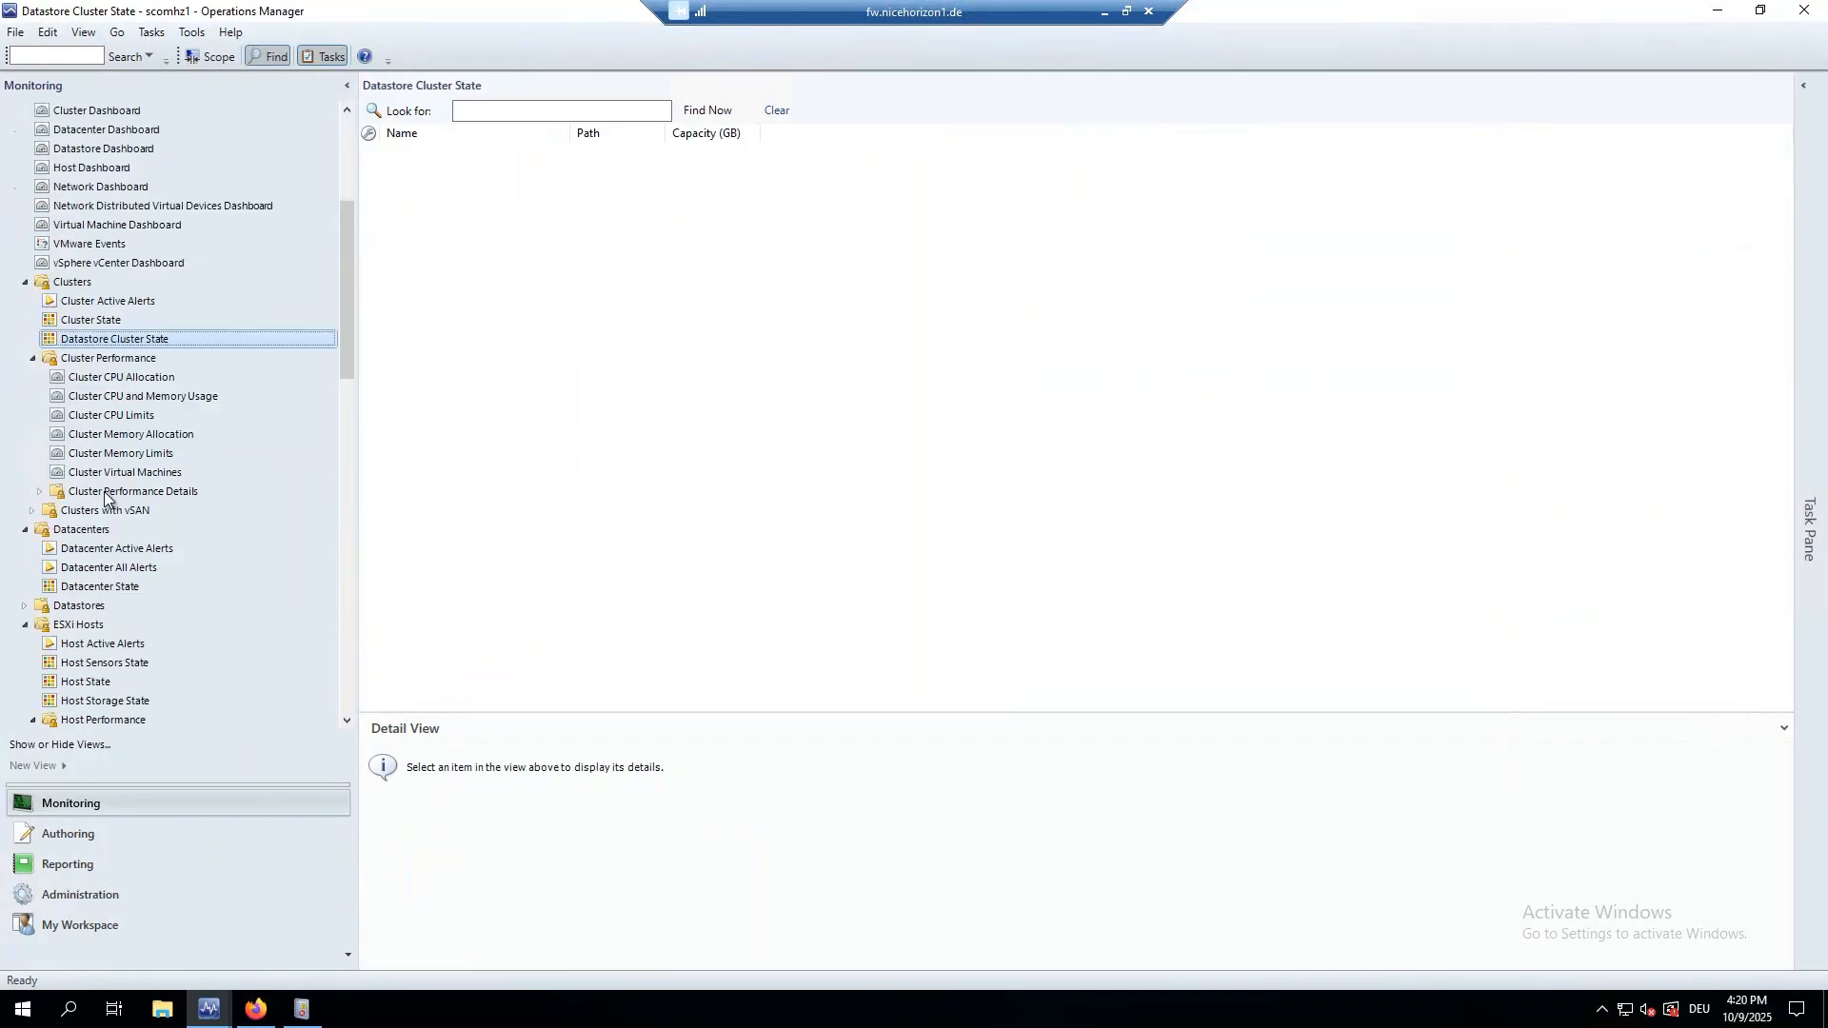
{"action": "left_click", "coordinate": [39, 492]}
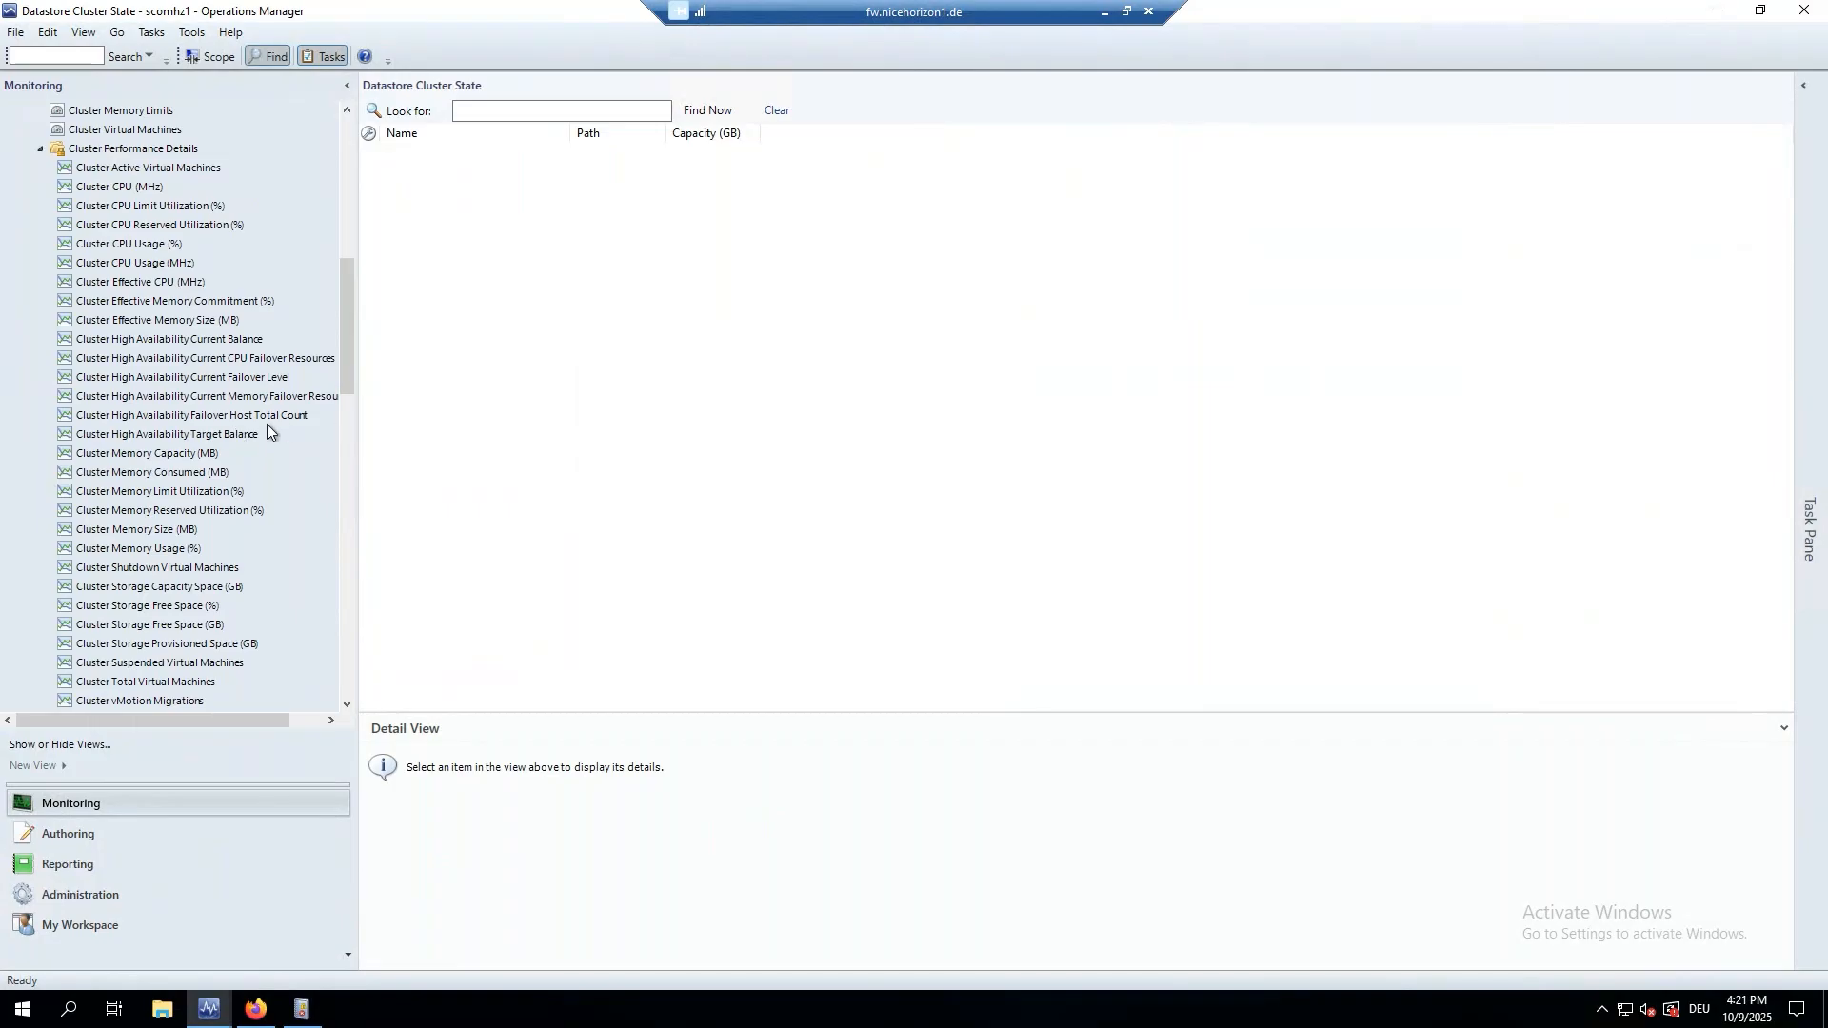
{"action": "left_click", "coordinate": [142, 248]}
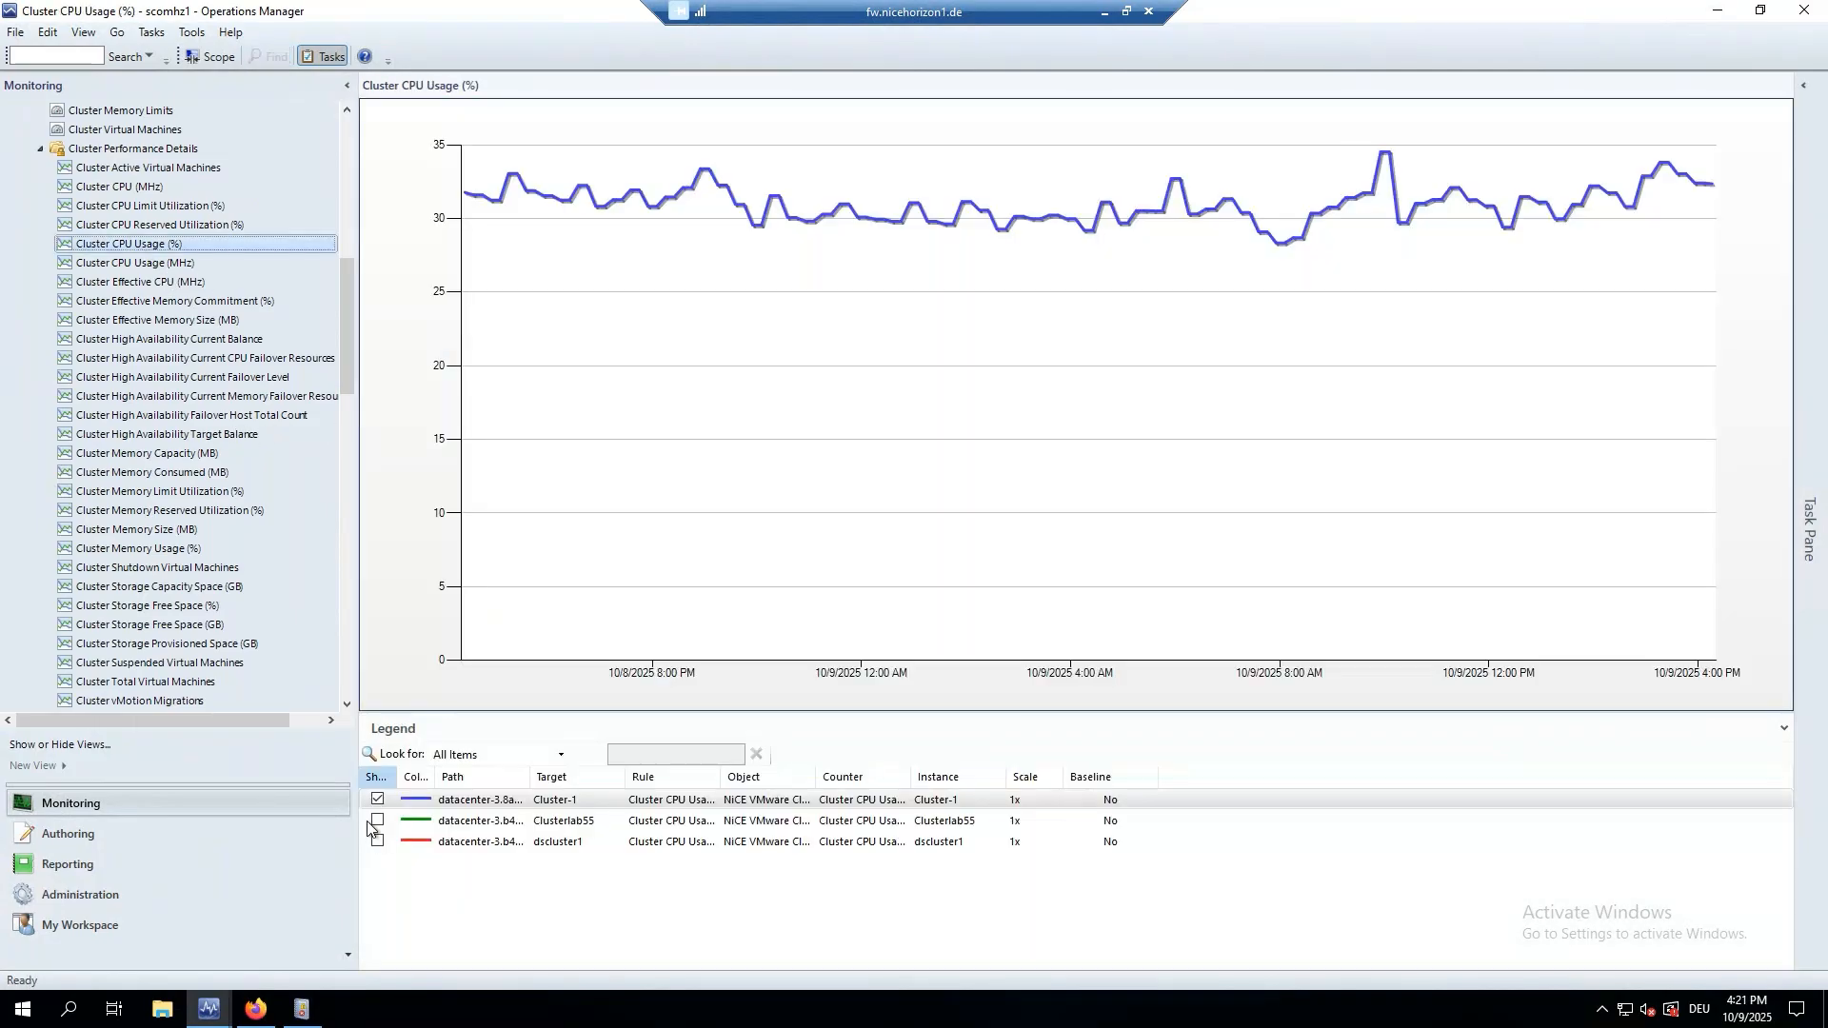
Toggle the Clusterlab55, Cluster-1 and dscluster1 CPU lines in the chart legend to compare them.
{"action": "left_click", "coordinate": [372, 825]}
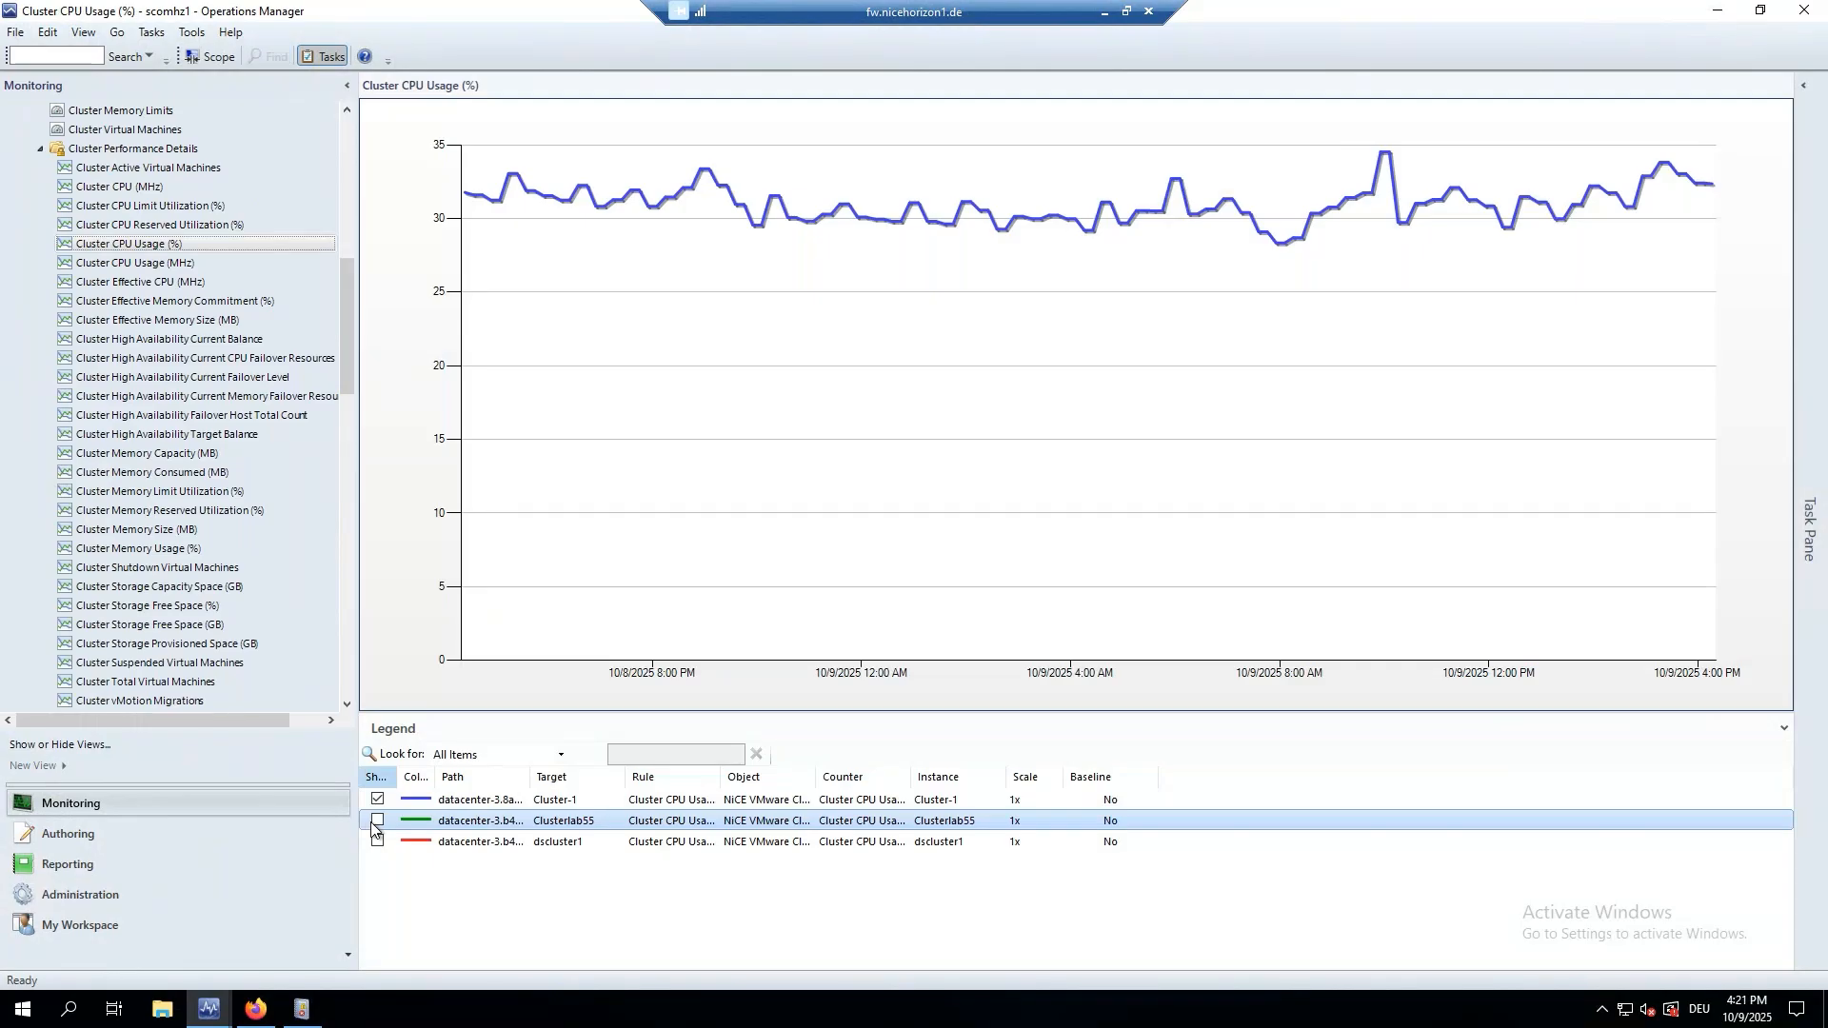
{"action": "left_click", "coordinate": [377, 820]}
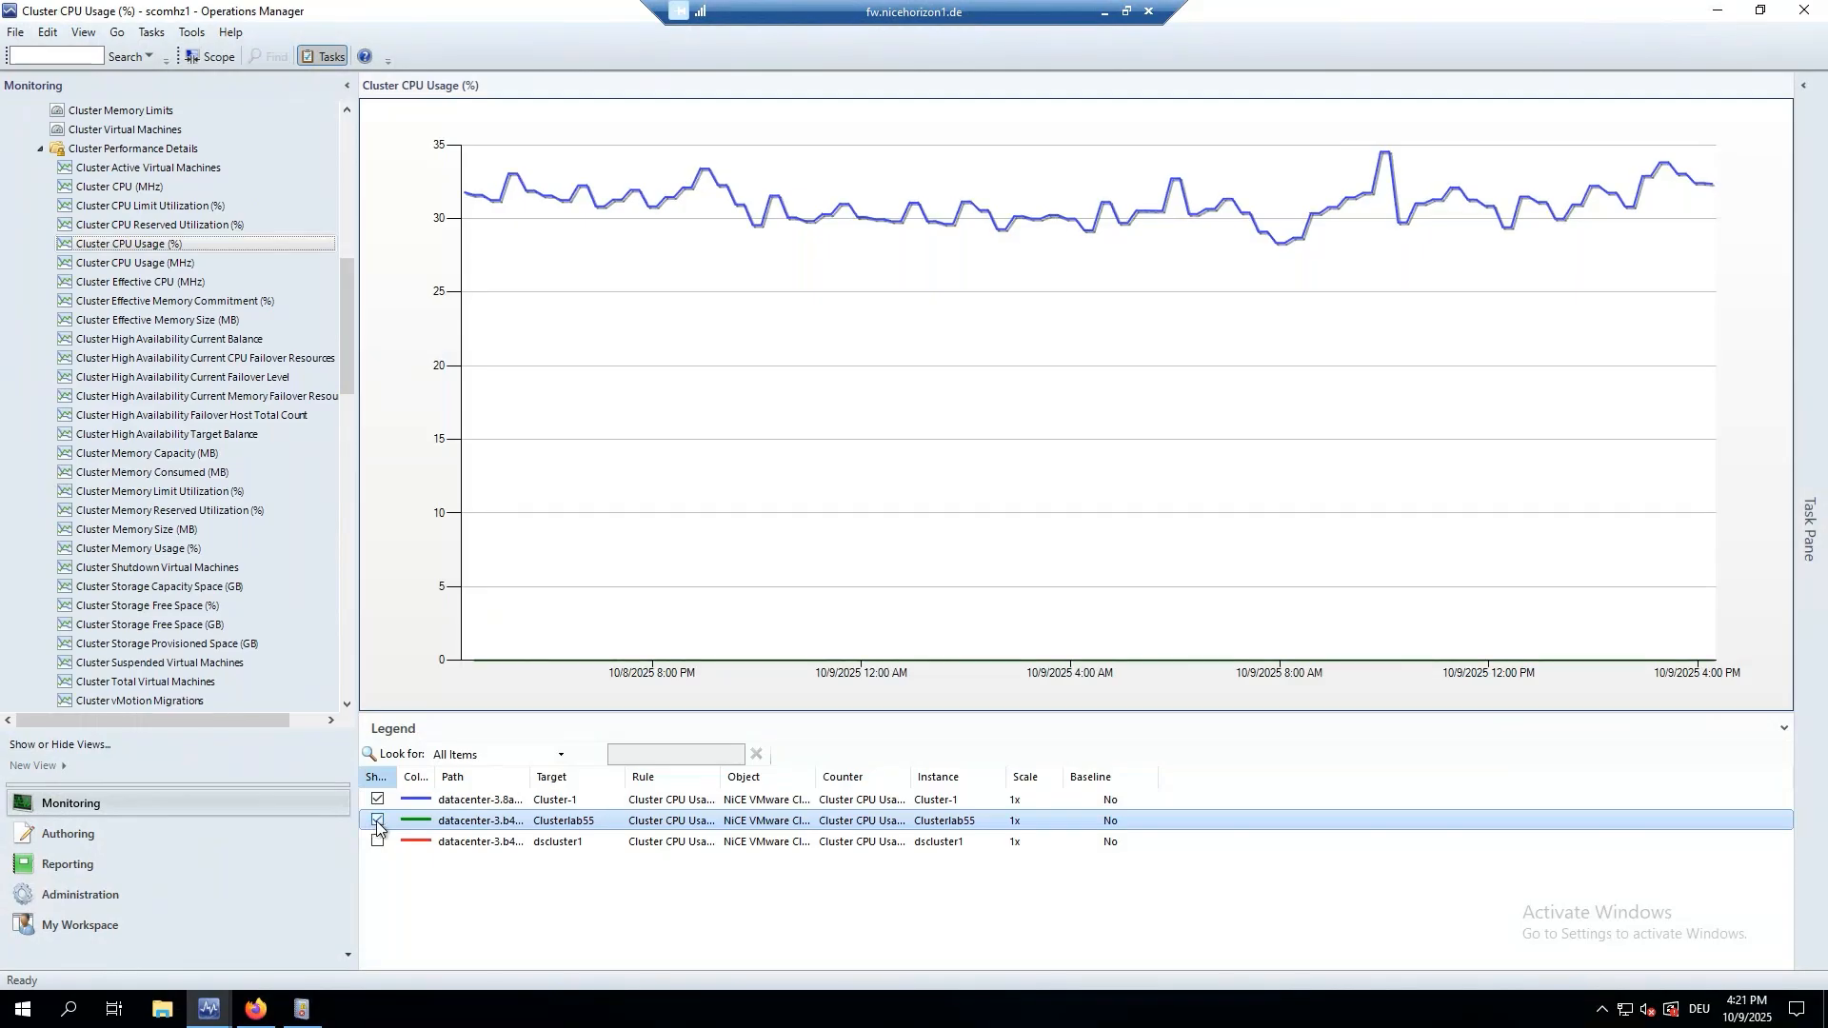
{"action": "left_click", "coordinate": [378, 798]}
{"action": "left_click", "coordinate": [377, 842]}
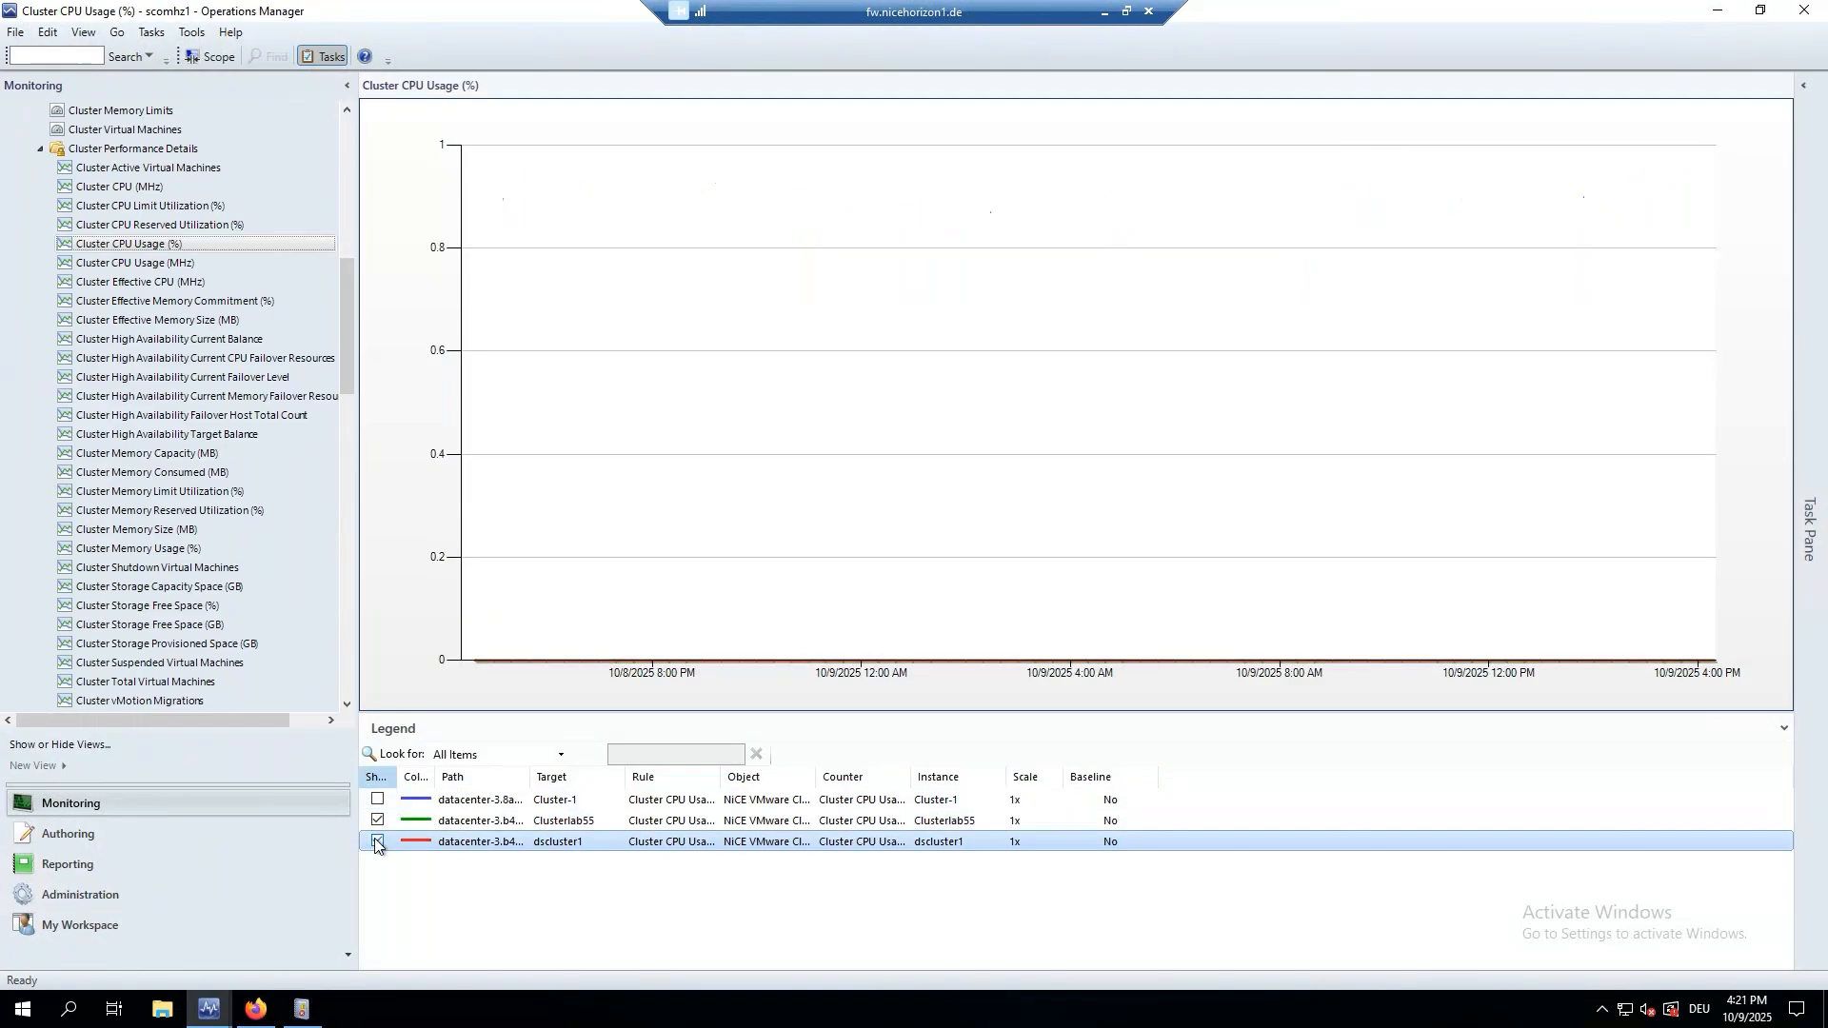
{"action": "left_click", "coordinate": [377, 841]}
{"action": "left_click", "coordinate": [378, 808]}
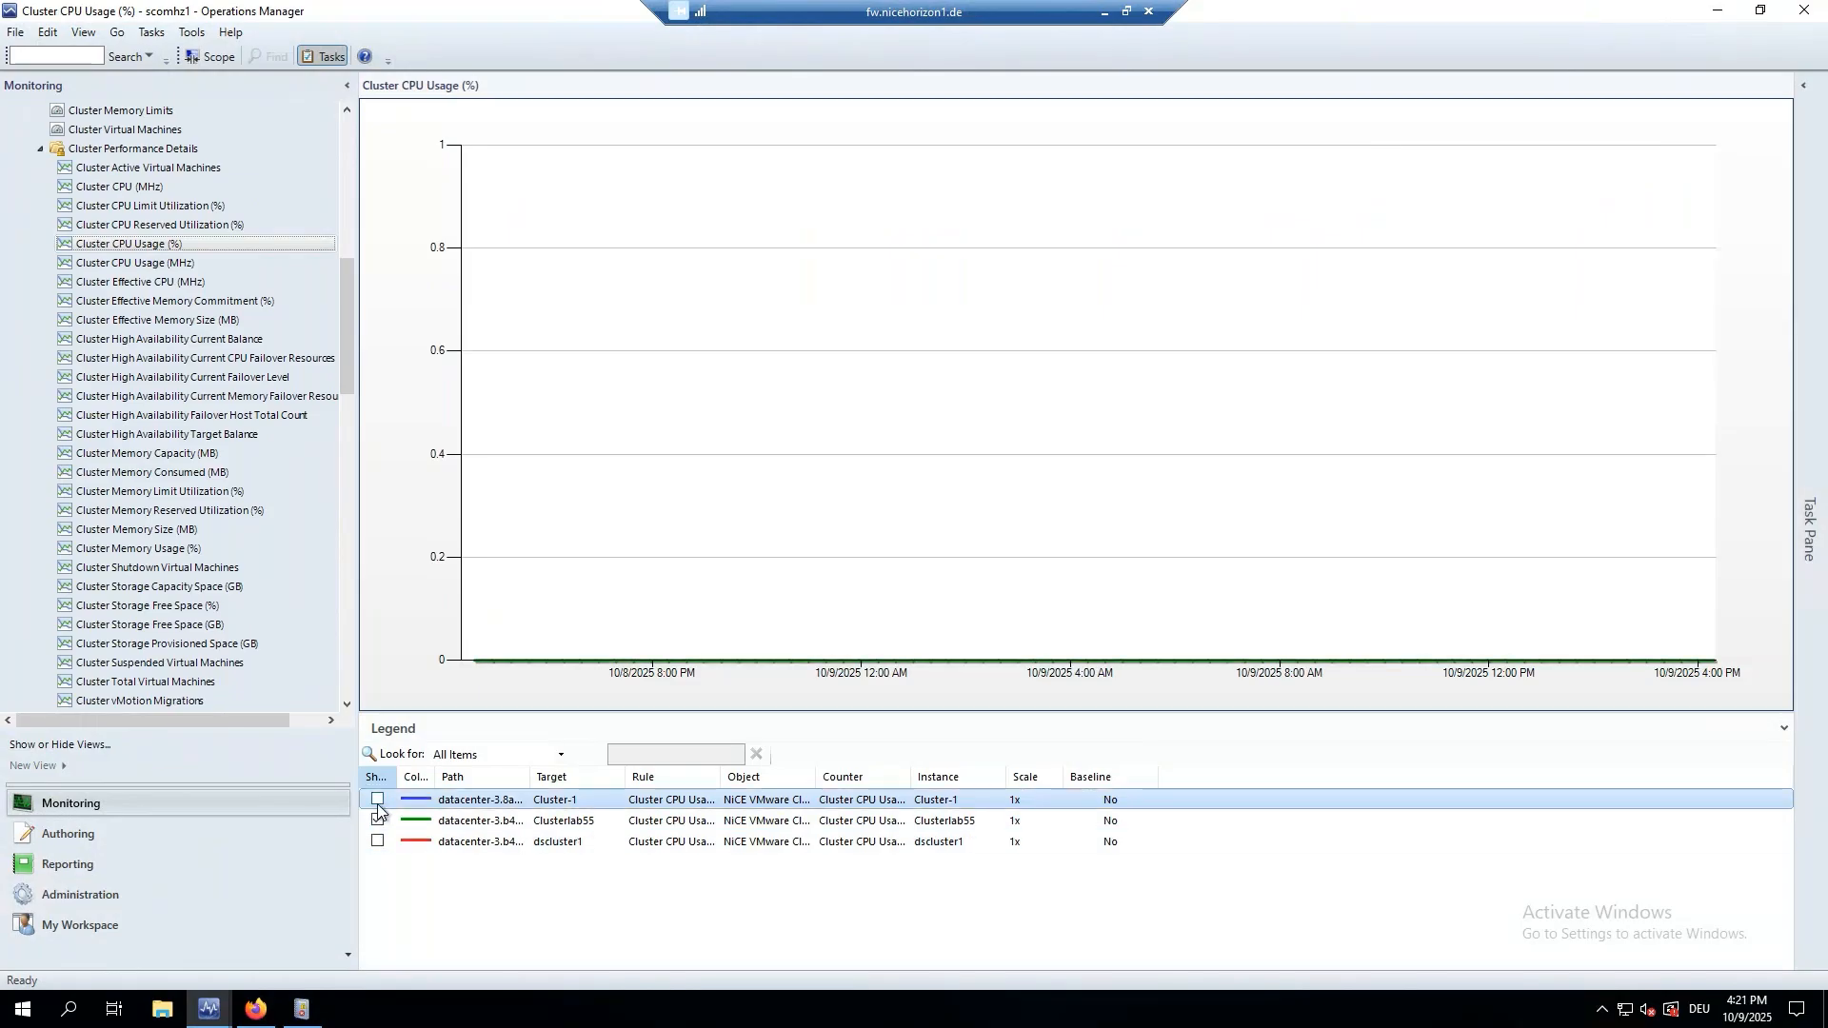
{"action": "left_click", "coordinate": [377, 800]}
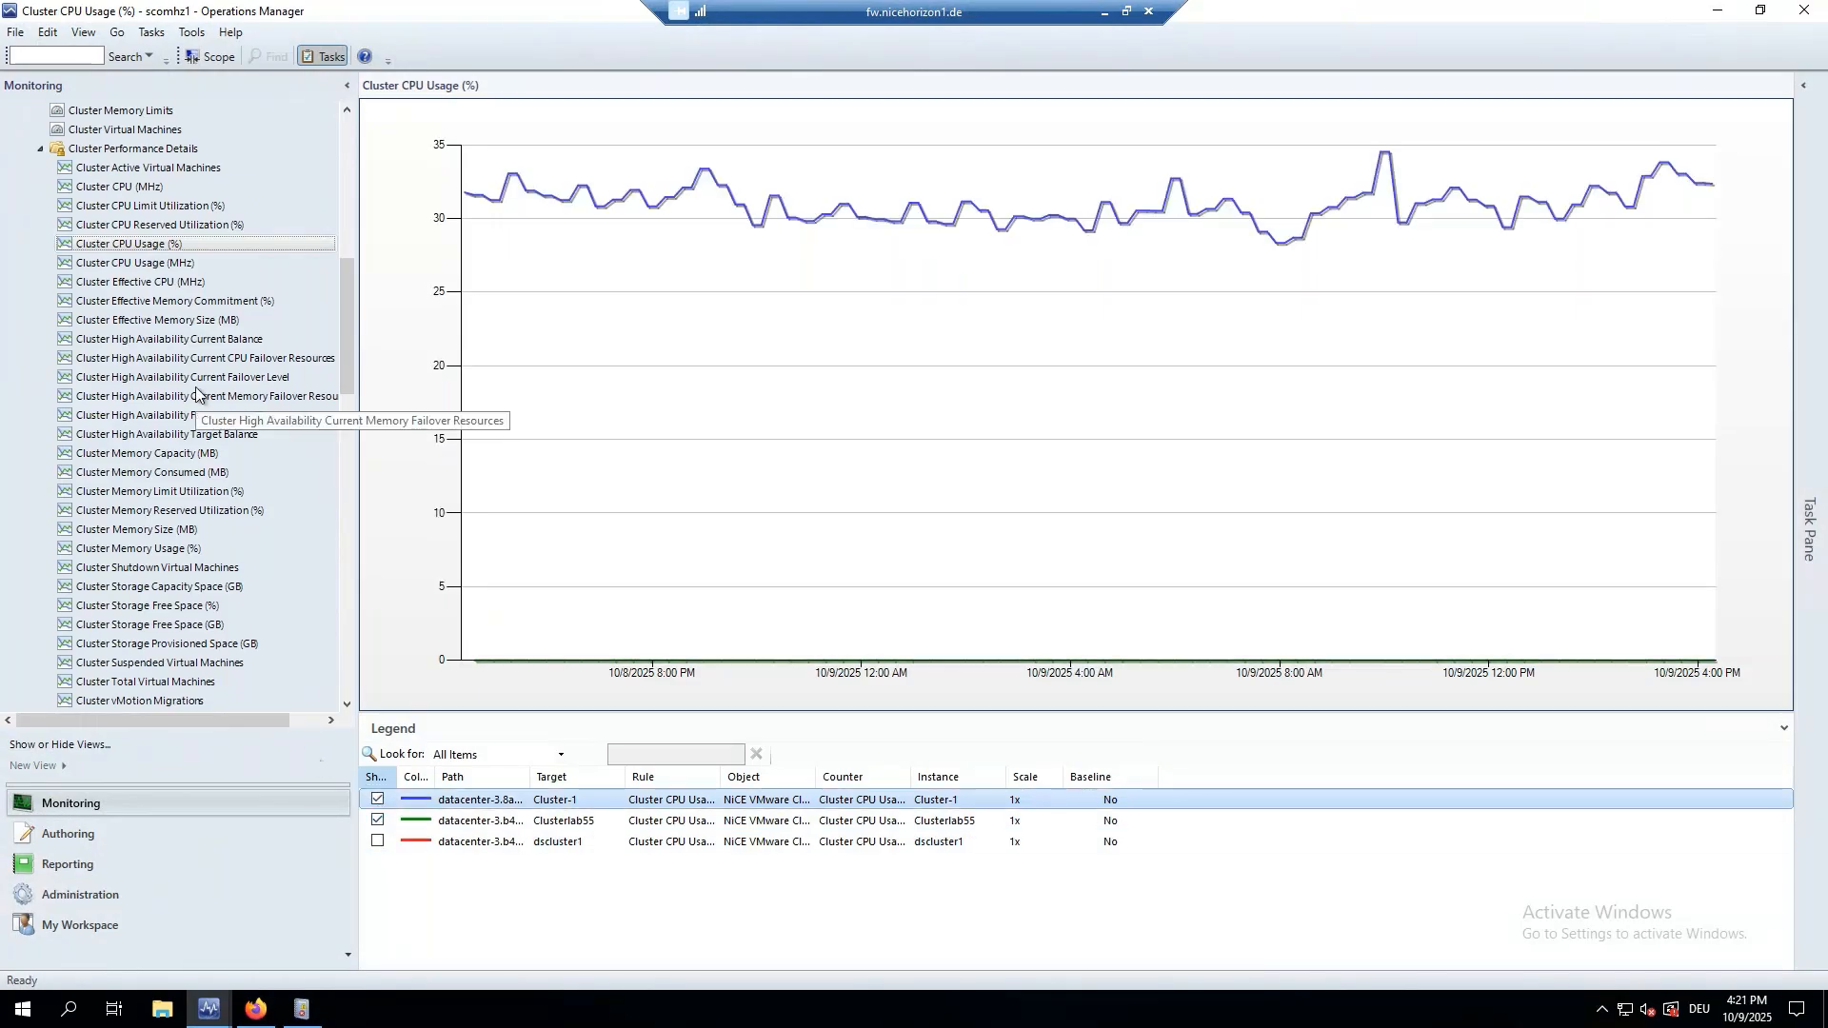
Open vSAN Cluster State under Clusters with vSAN, showing both vSAN clusters Healthy.
{"action": "scroll", "coordinate": [191, 419], "scroll_direction": "down", "scroll_amount": 7}
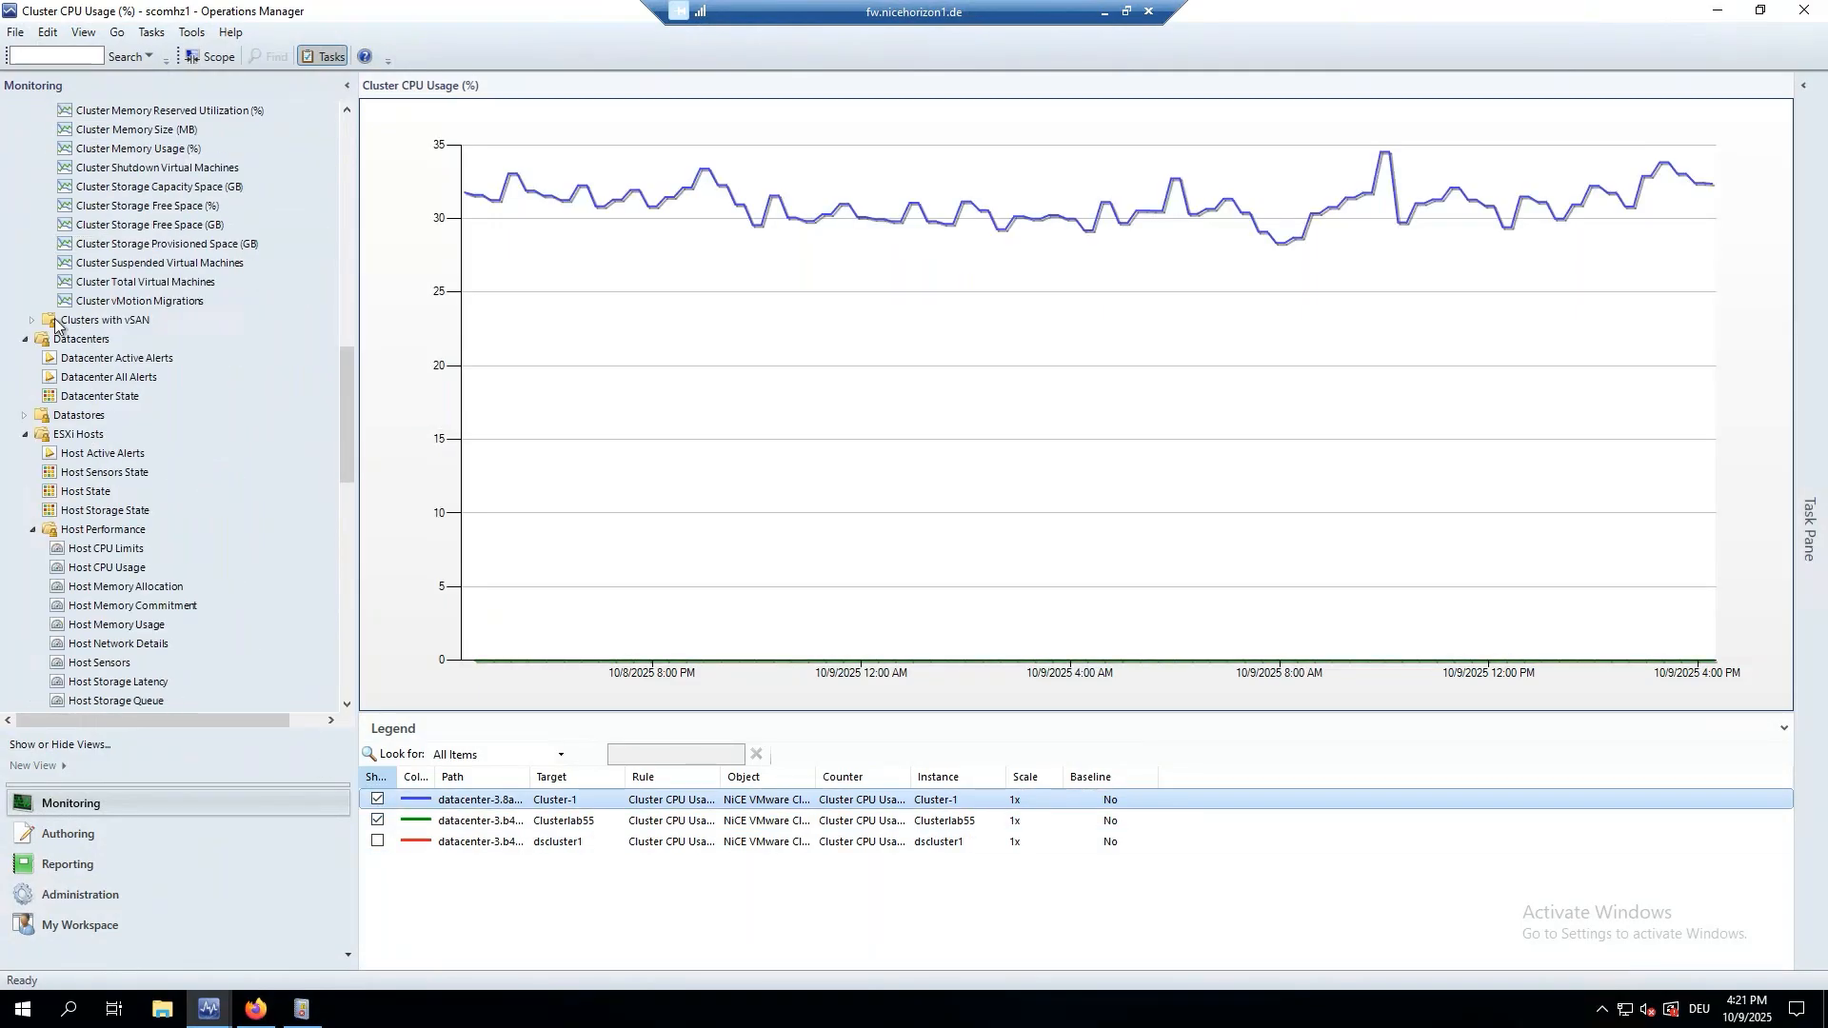
{"action": "left_click", "coordinate": [35, 324]}
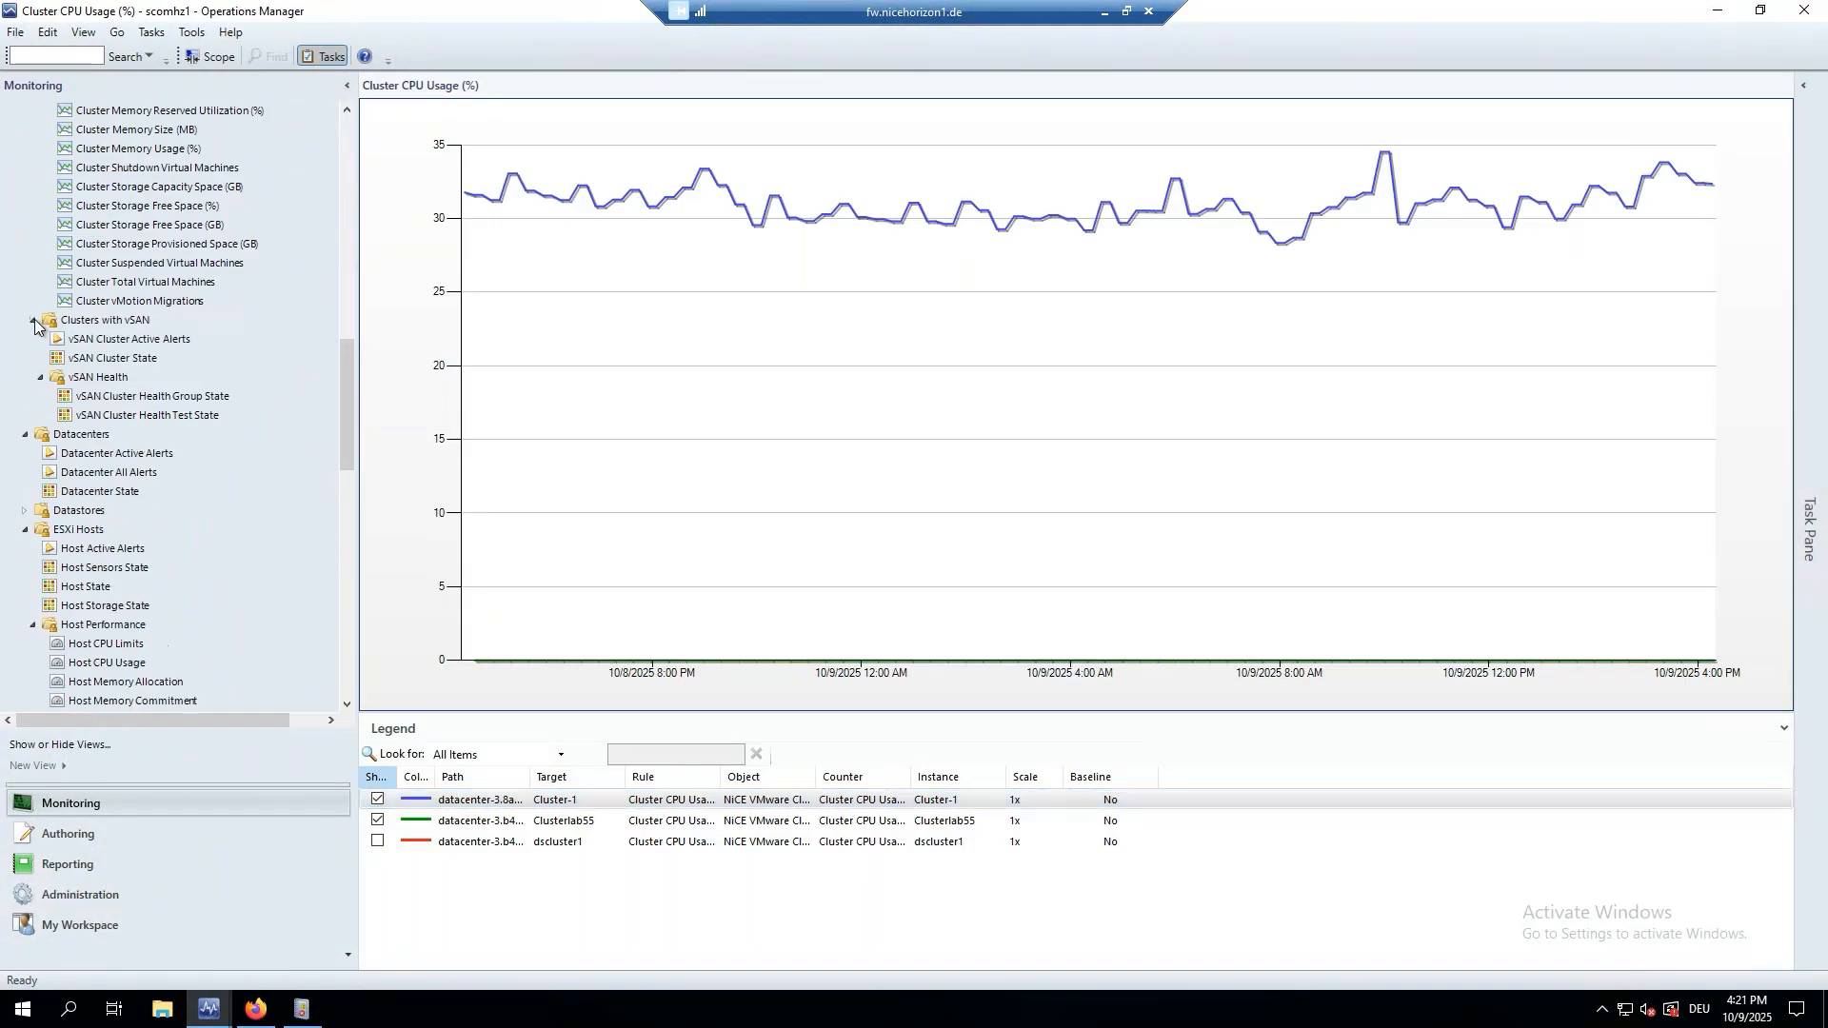
{"action": "left_click", "coordinate": [104, 361]}
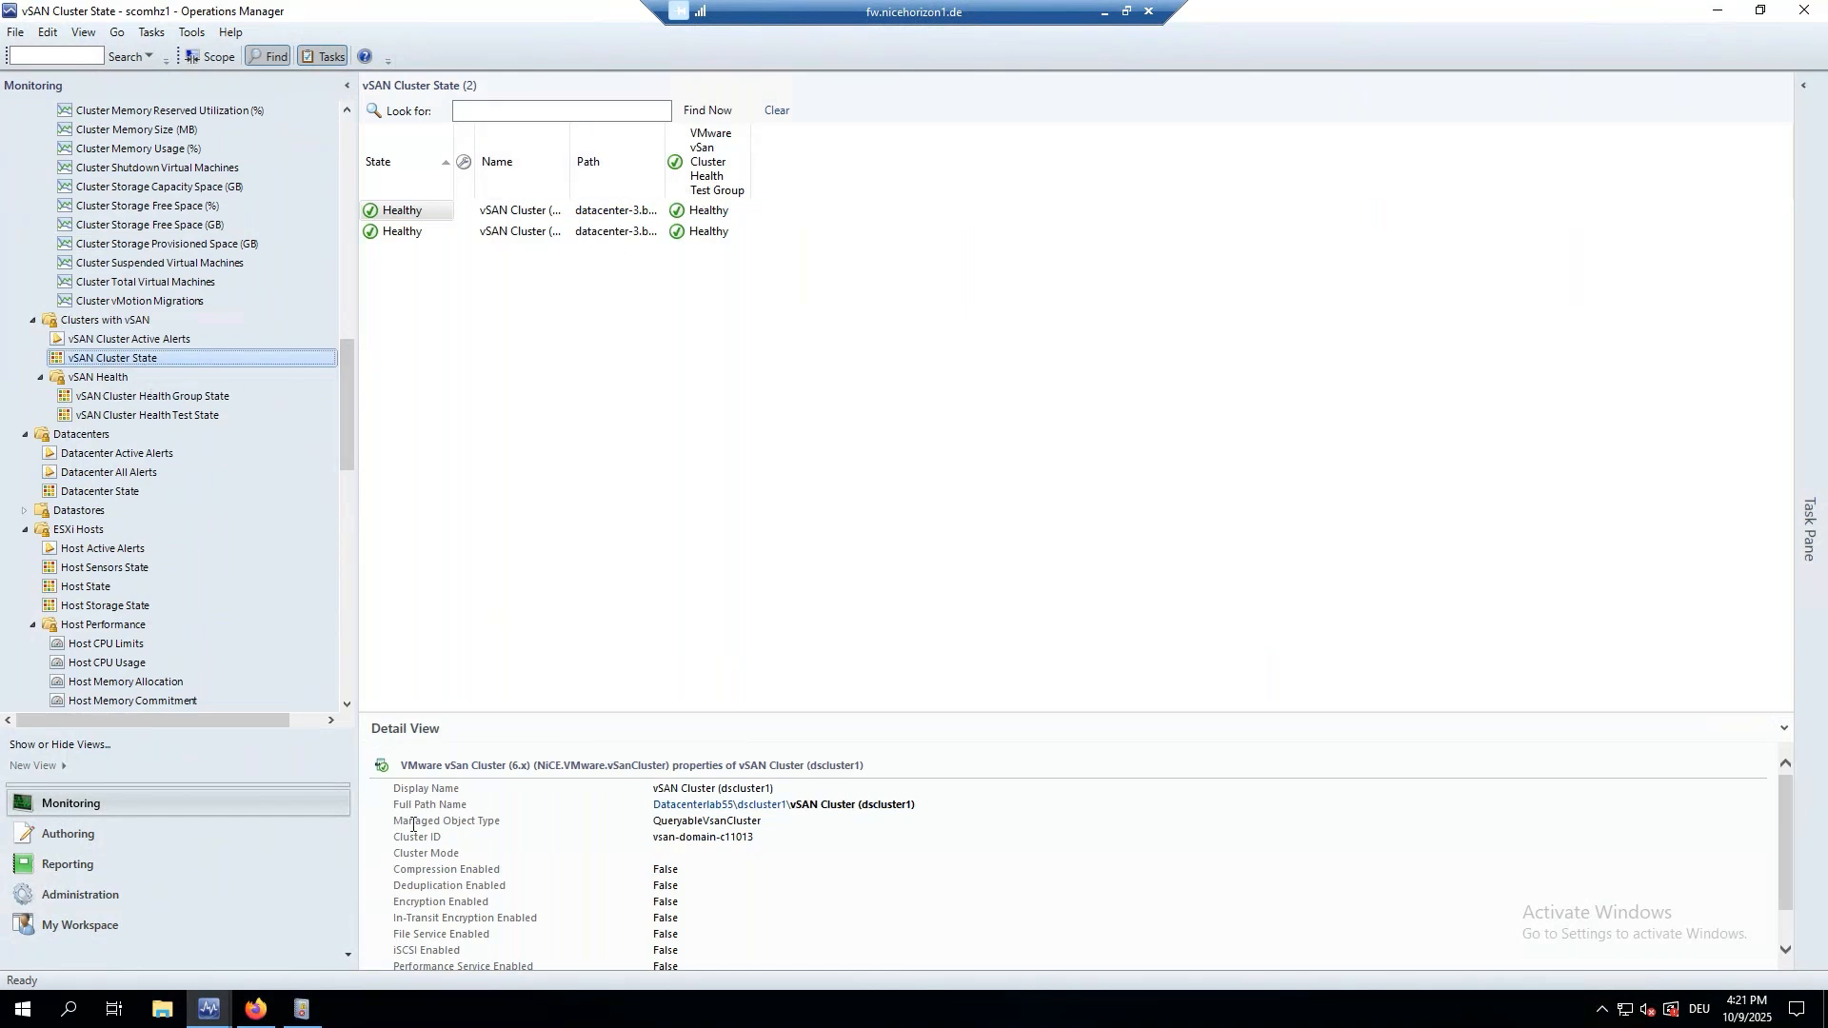
Open Datacenter State under Datacenters to list the four datacenters and their health.
{"action": "scroll", "coordinate": [201, 483], "scroll_direction": "down", "scroll_amount": 1}
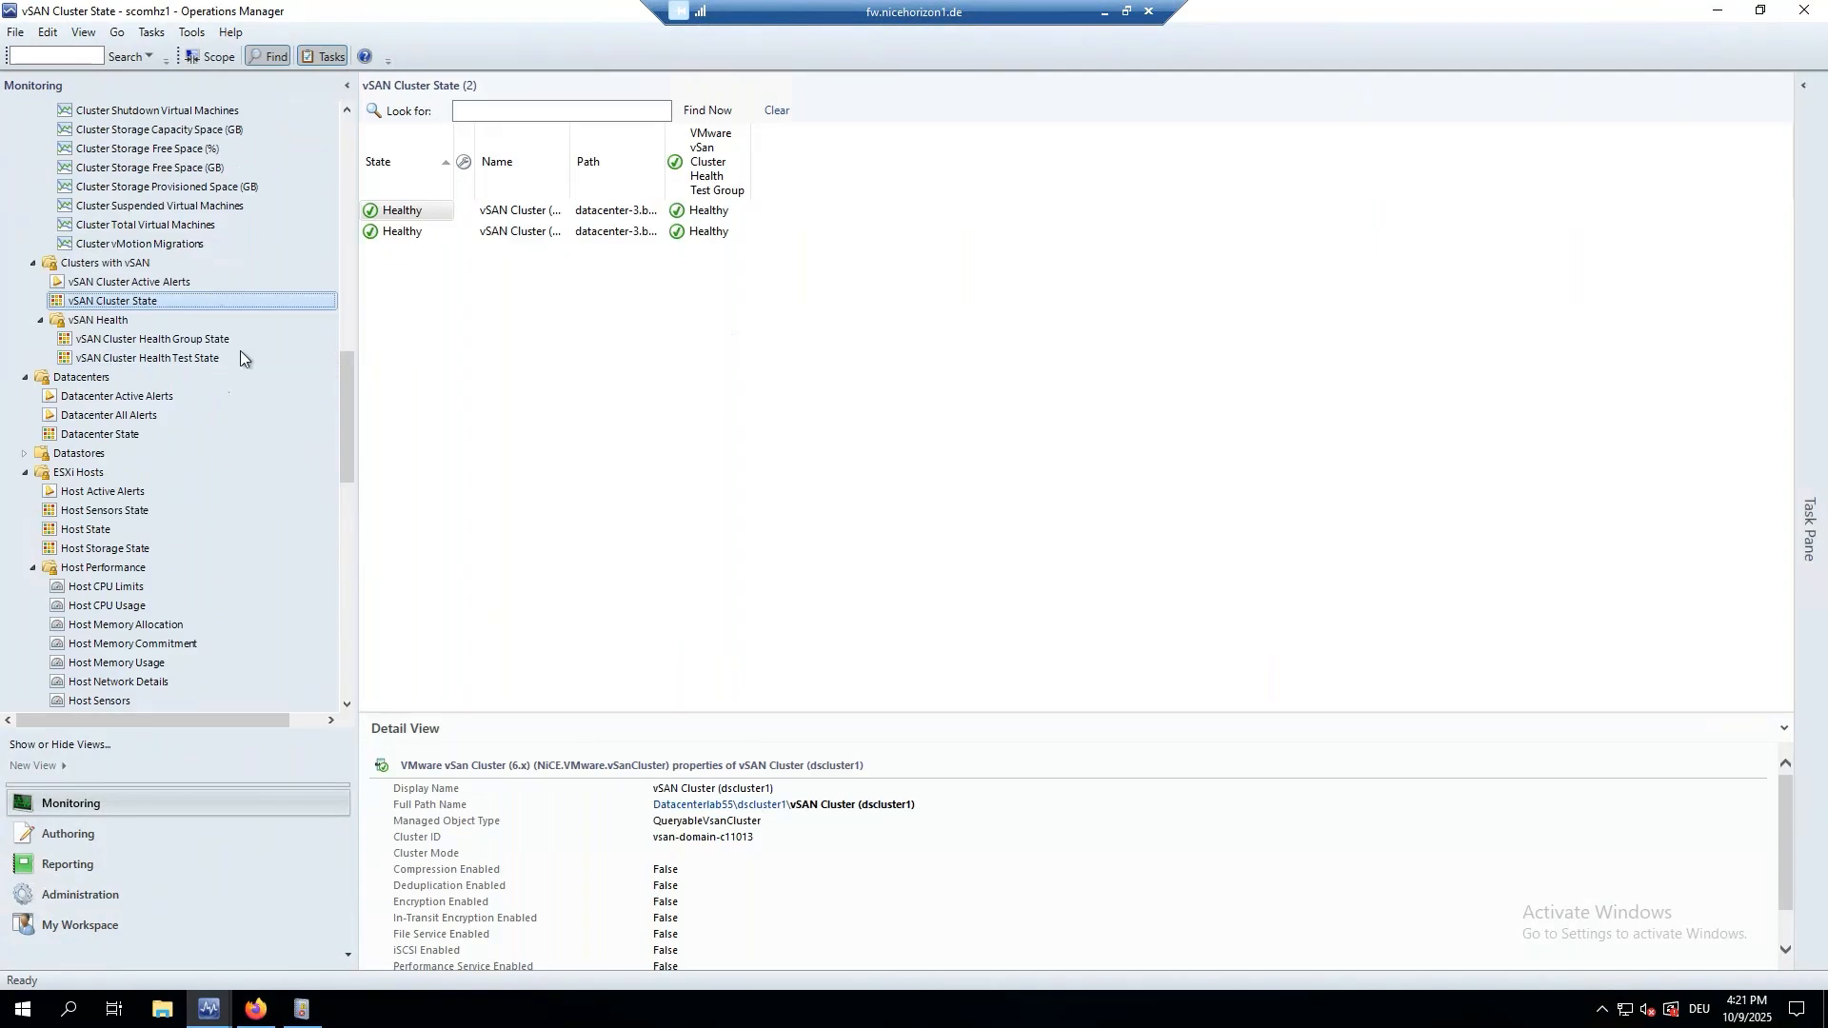
{"action": "left_click", "coordinate": [95, 436]}
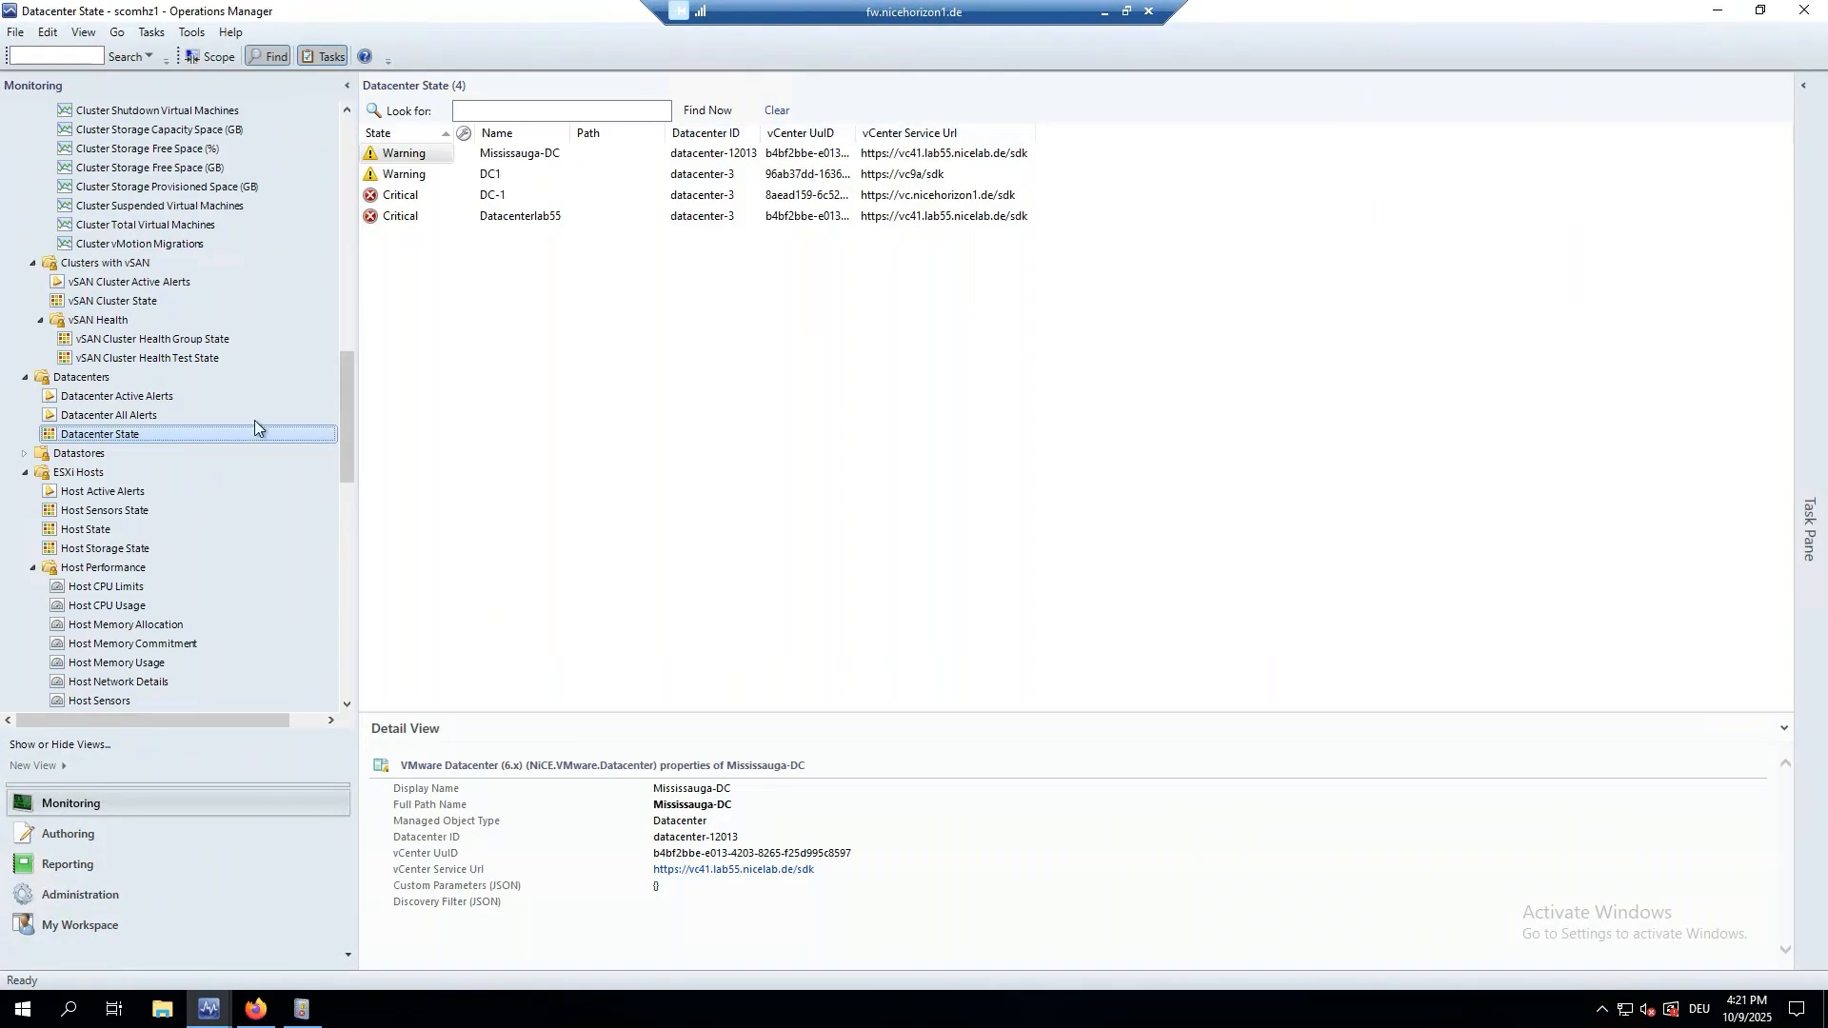
Open the critical DC-1 datacenter in Diagram View, accepting the large-diagram prompt.
{"action": "right_click", "coordinate": [117, 443]}
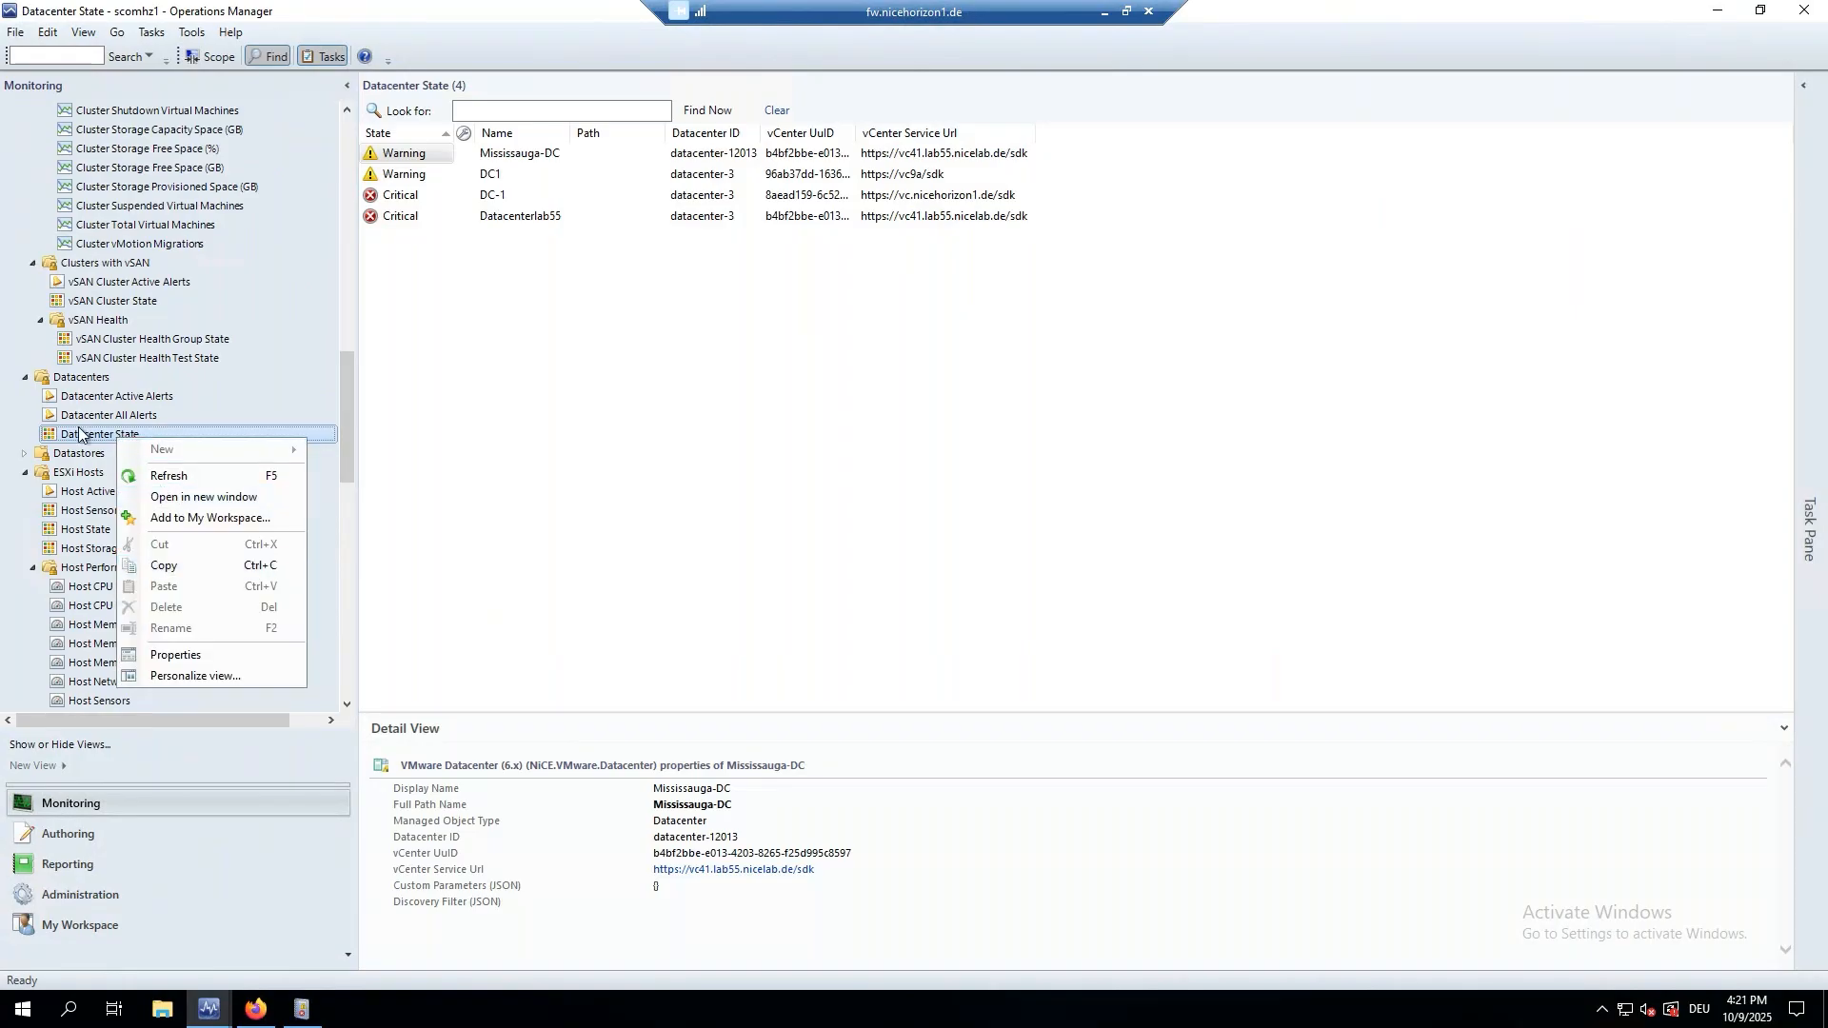
{"action": "left_click", "coordinate": [392, 196]}
{"action": "right_click", "coordinate": [391, 197]}
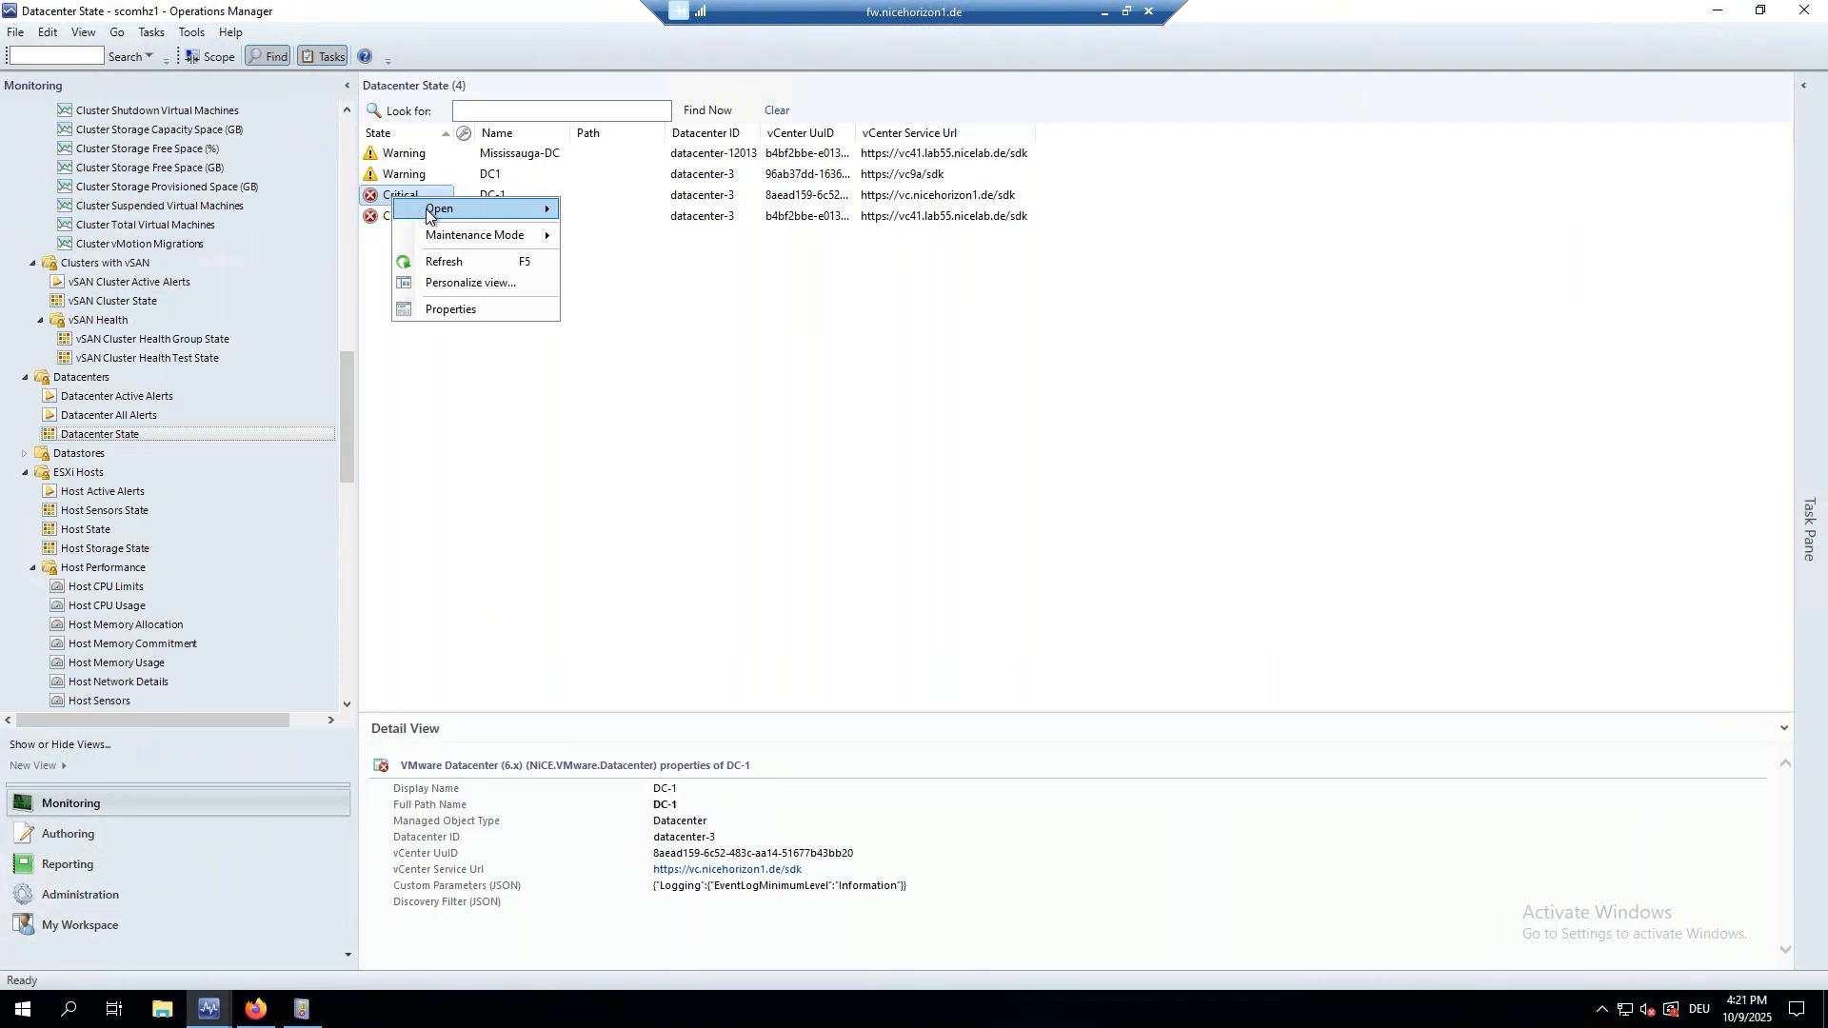
{"action": "mouse_move", "coordinate": [428, 211]}
{"action": "left_click", "coordinate": [584, 234]}
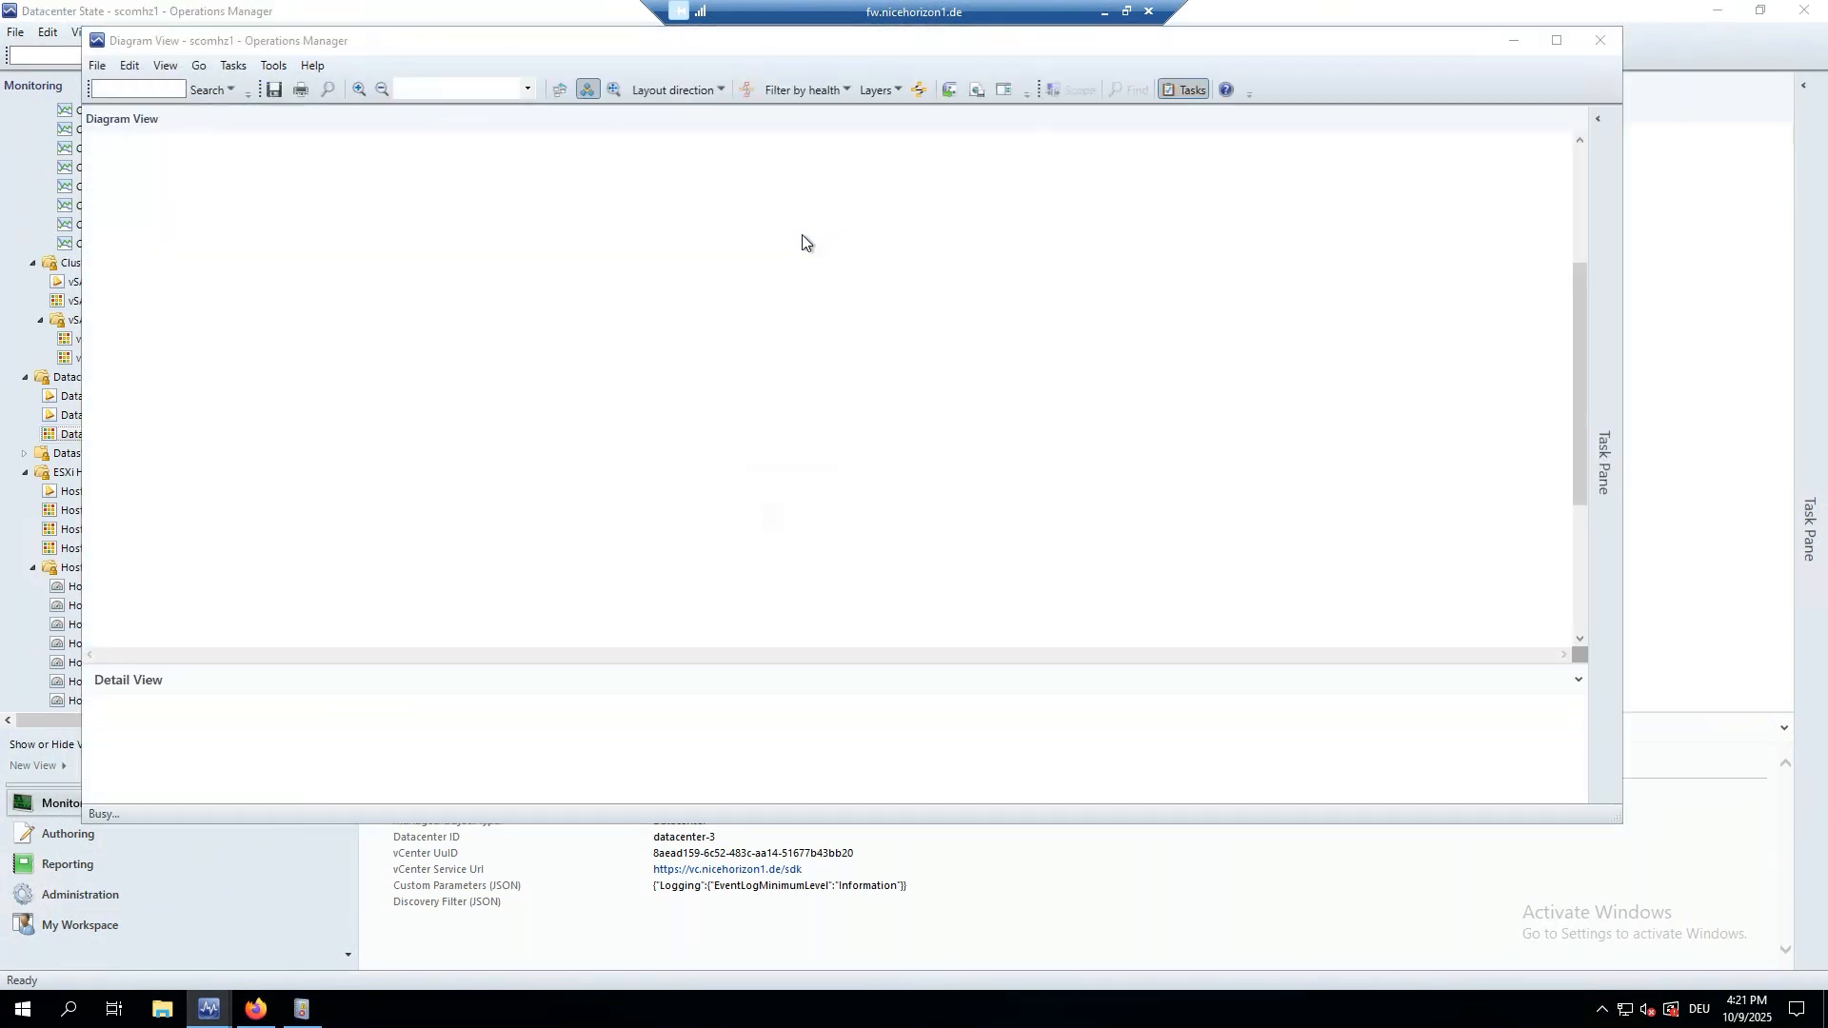
{"action": "left_click", "coordinate": [977, 572]}
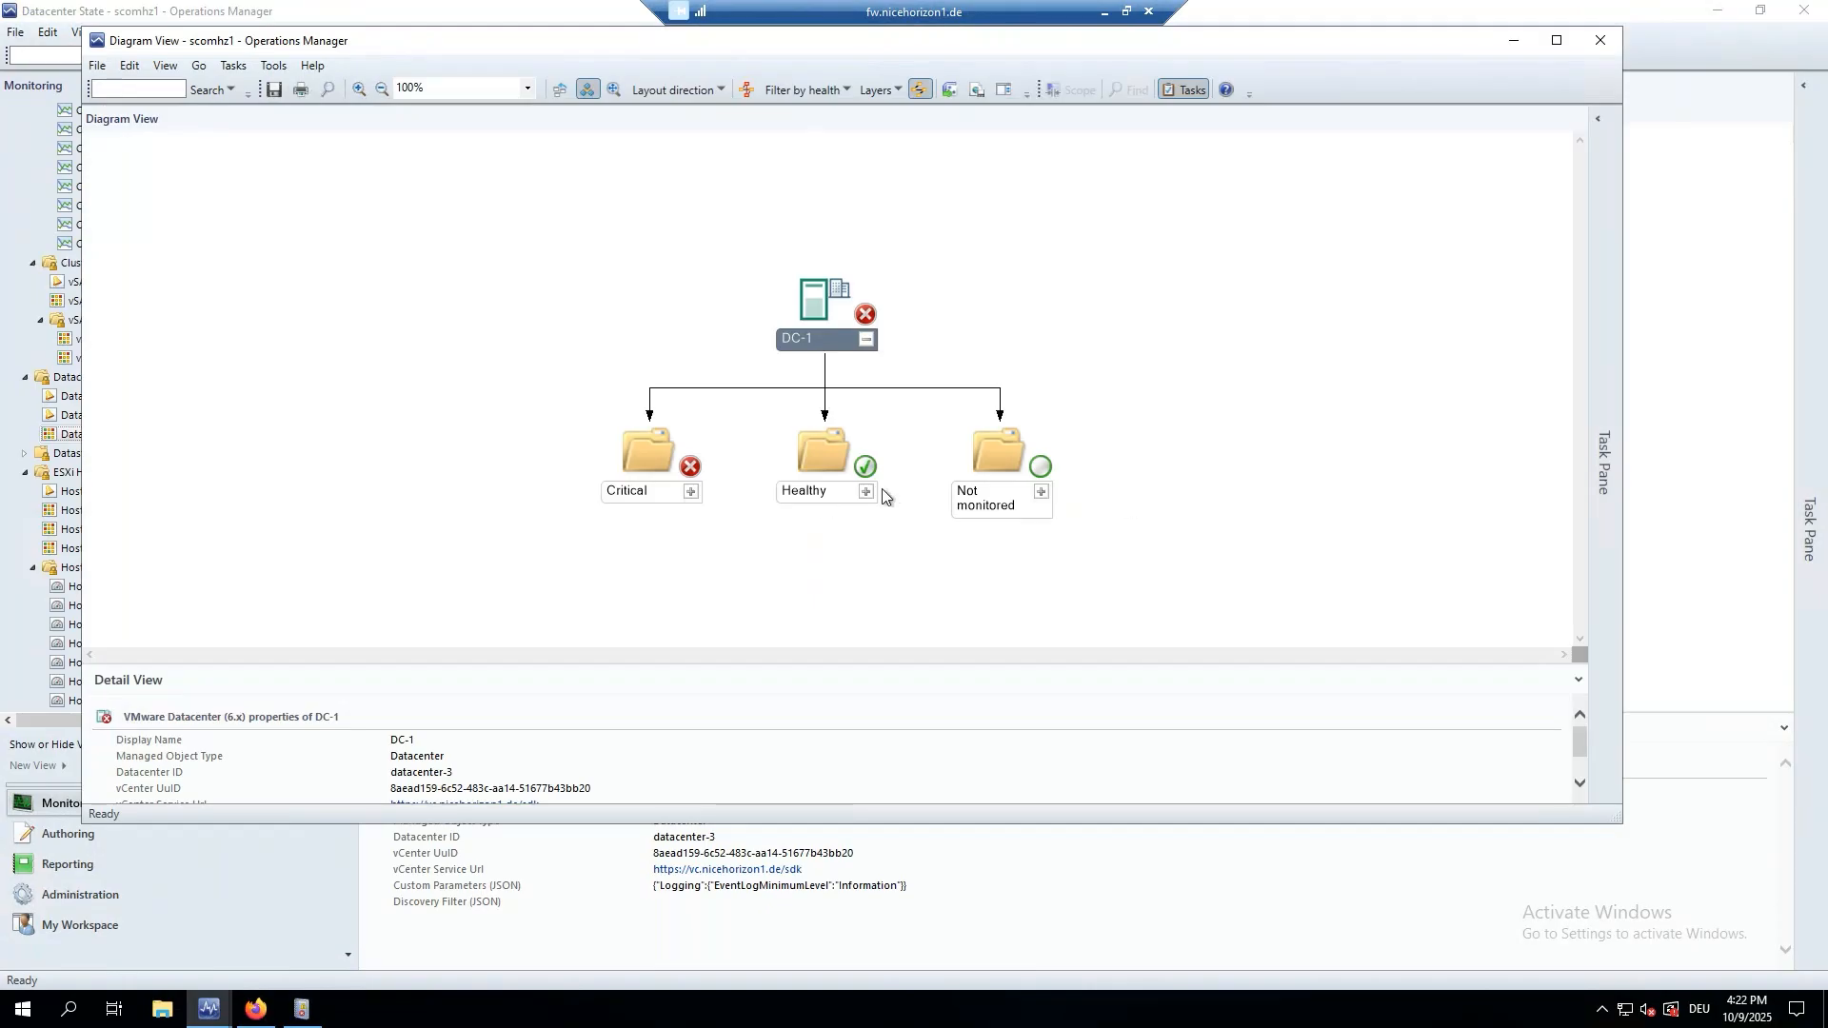
Drill through Healthy, Infrastructure and scom to inspect the scom-before-joining-to-AD snapshot's properties.
{"action": "left_click", "coordinate": [866, 491]}
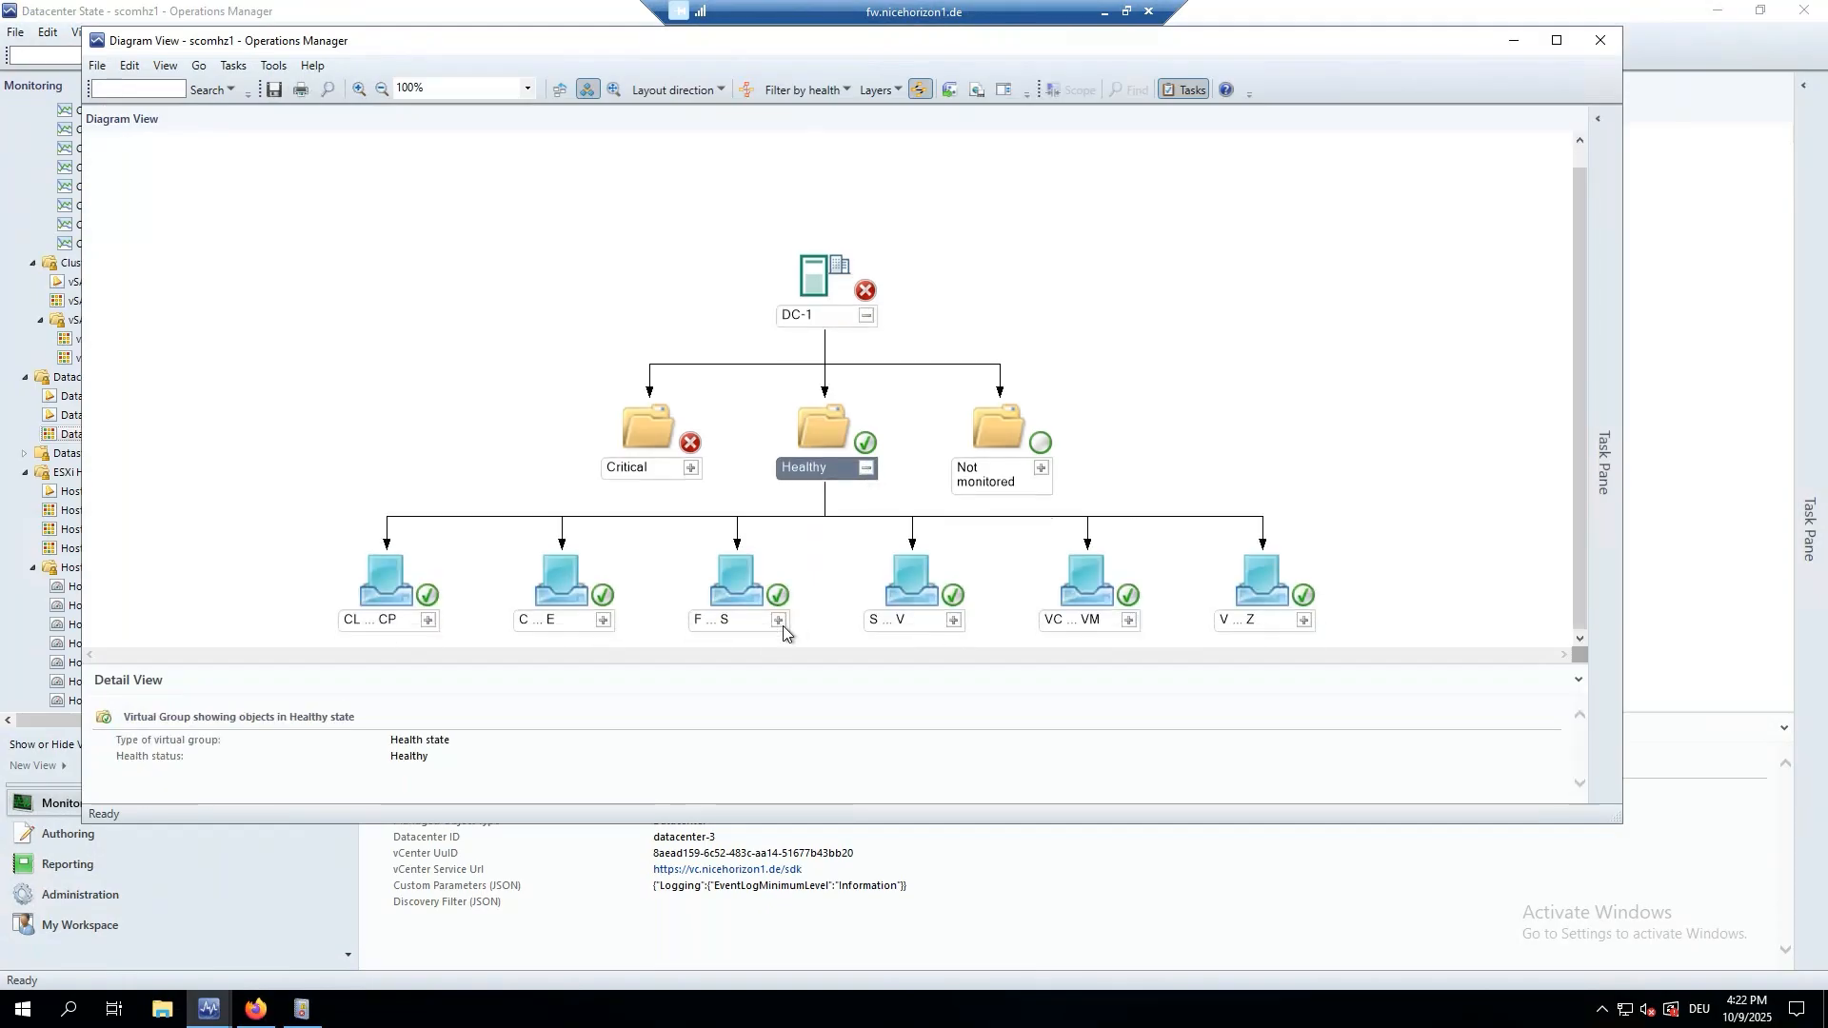
{"action": "left_click", "coordinate": [779, 620]}
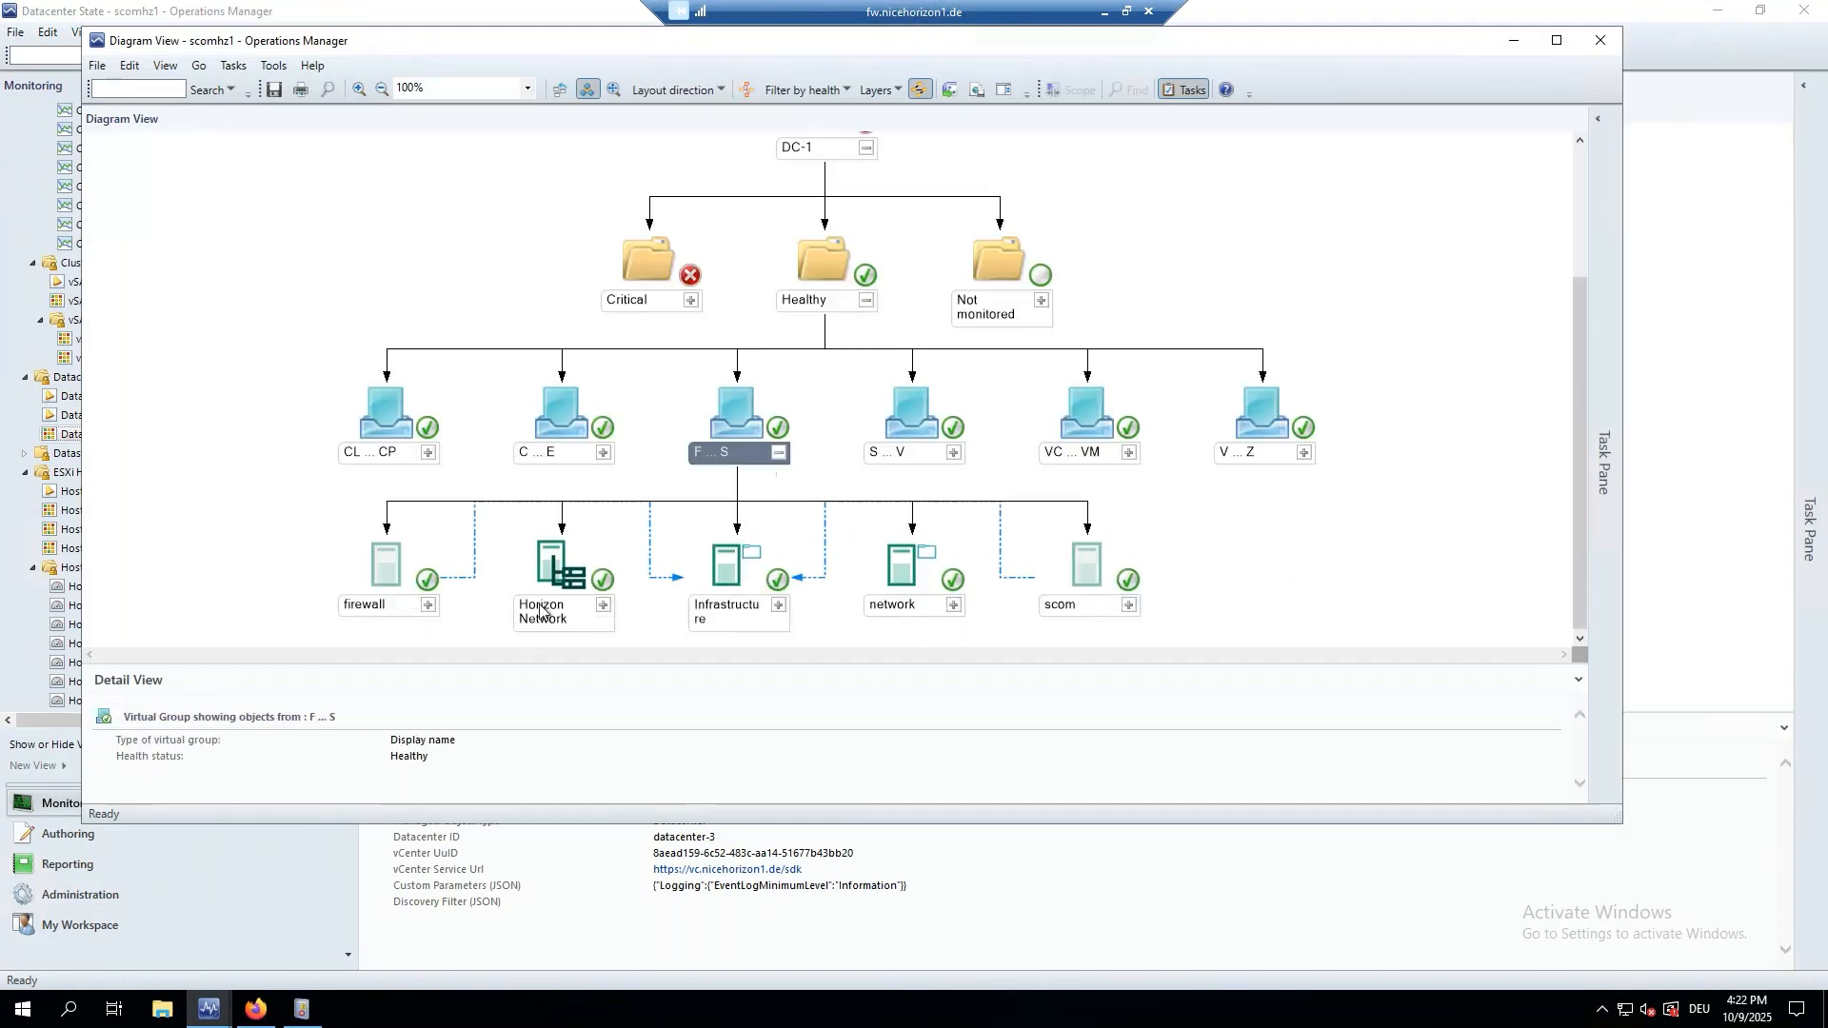
{"action": "left_click", "coordinate": [779, 606]}
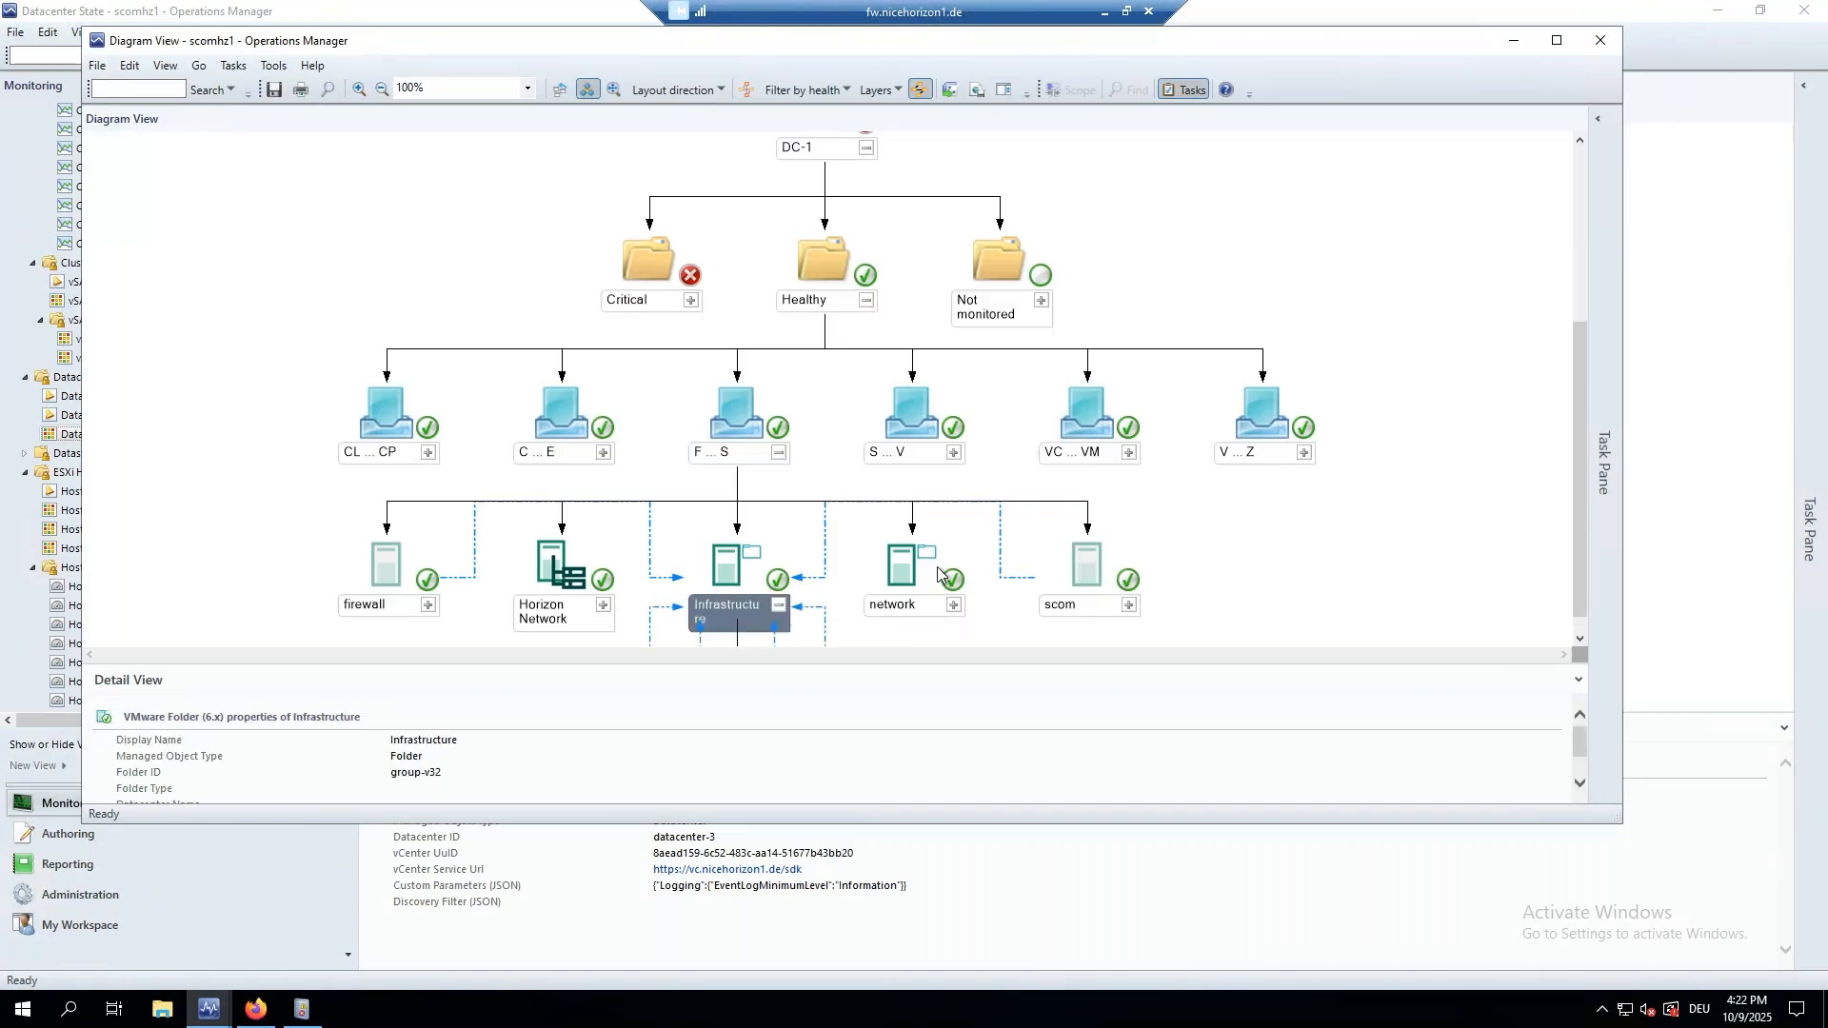
{"action": "left_click", "coordinate": [865, 620]}
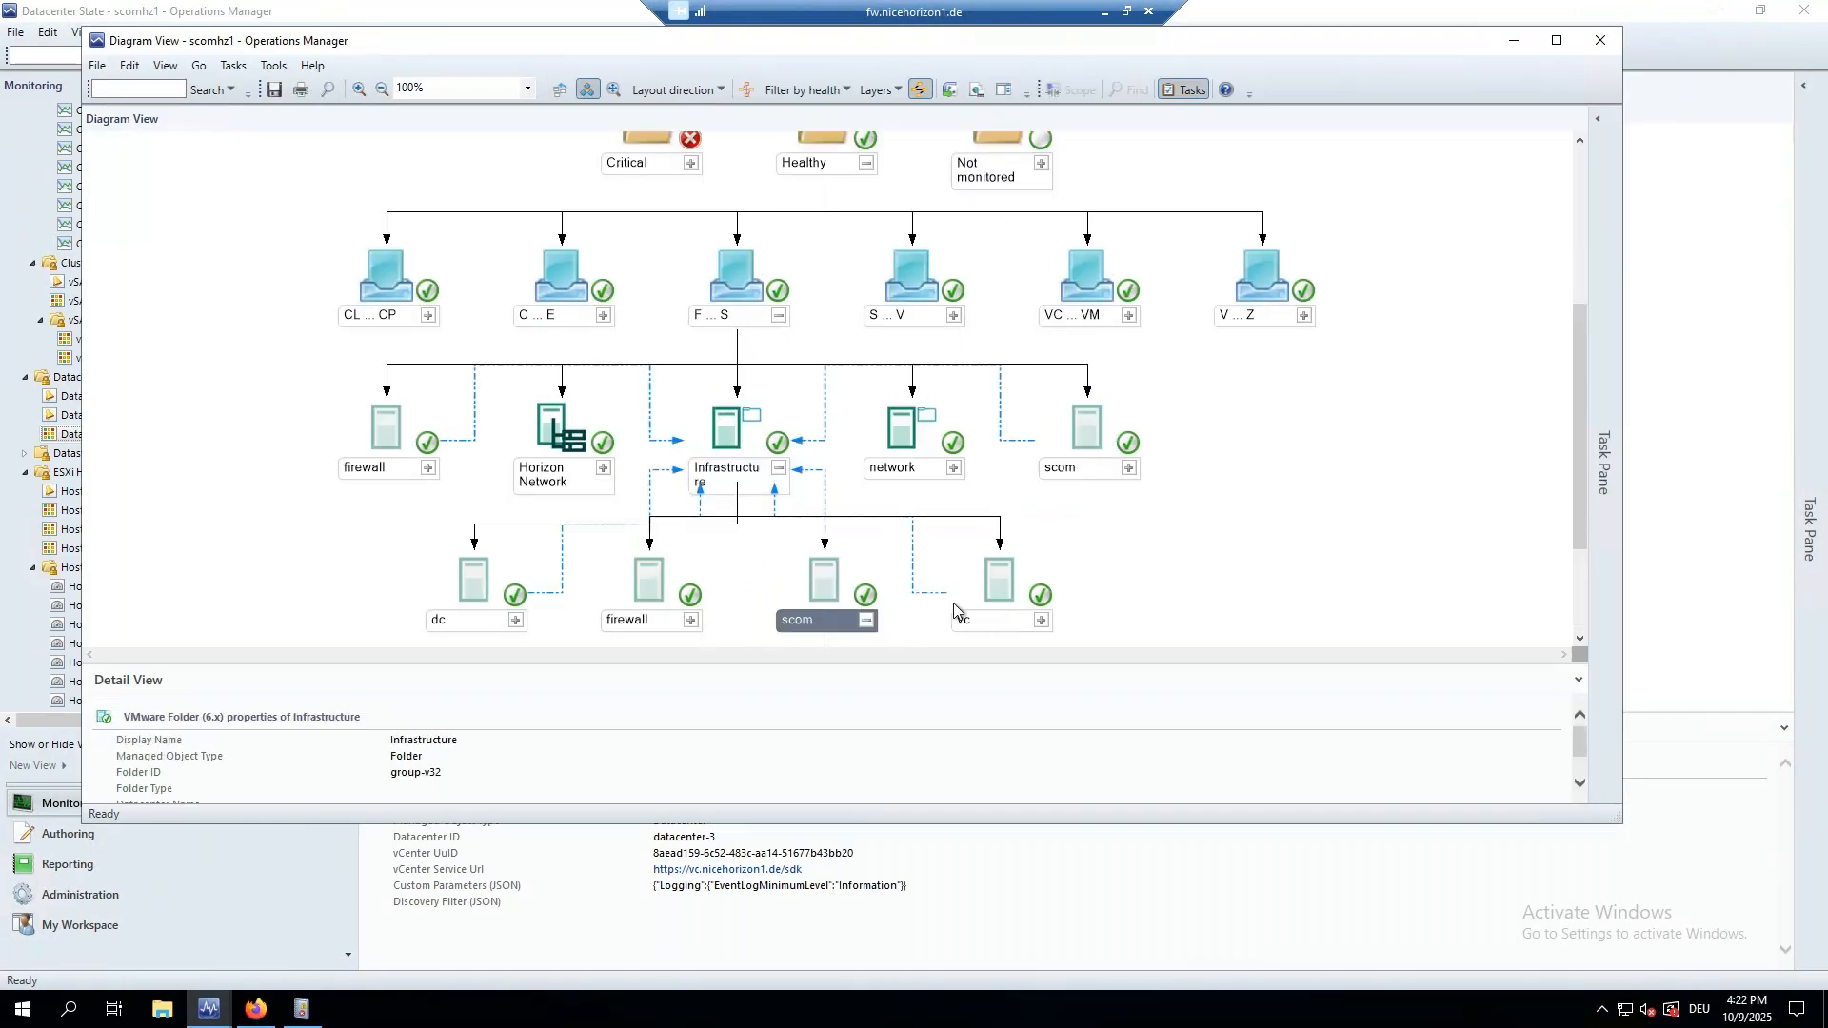
{"action": "left_click", "coordinate": [868, 587]}
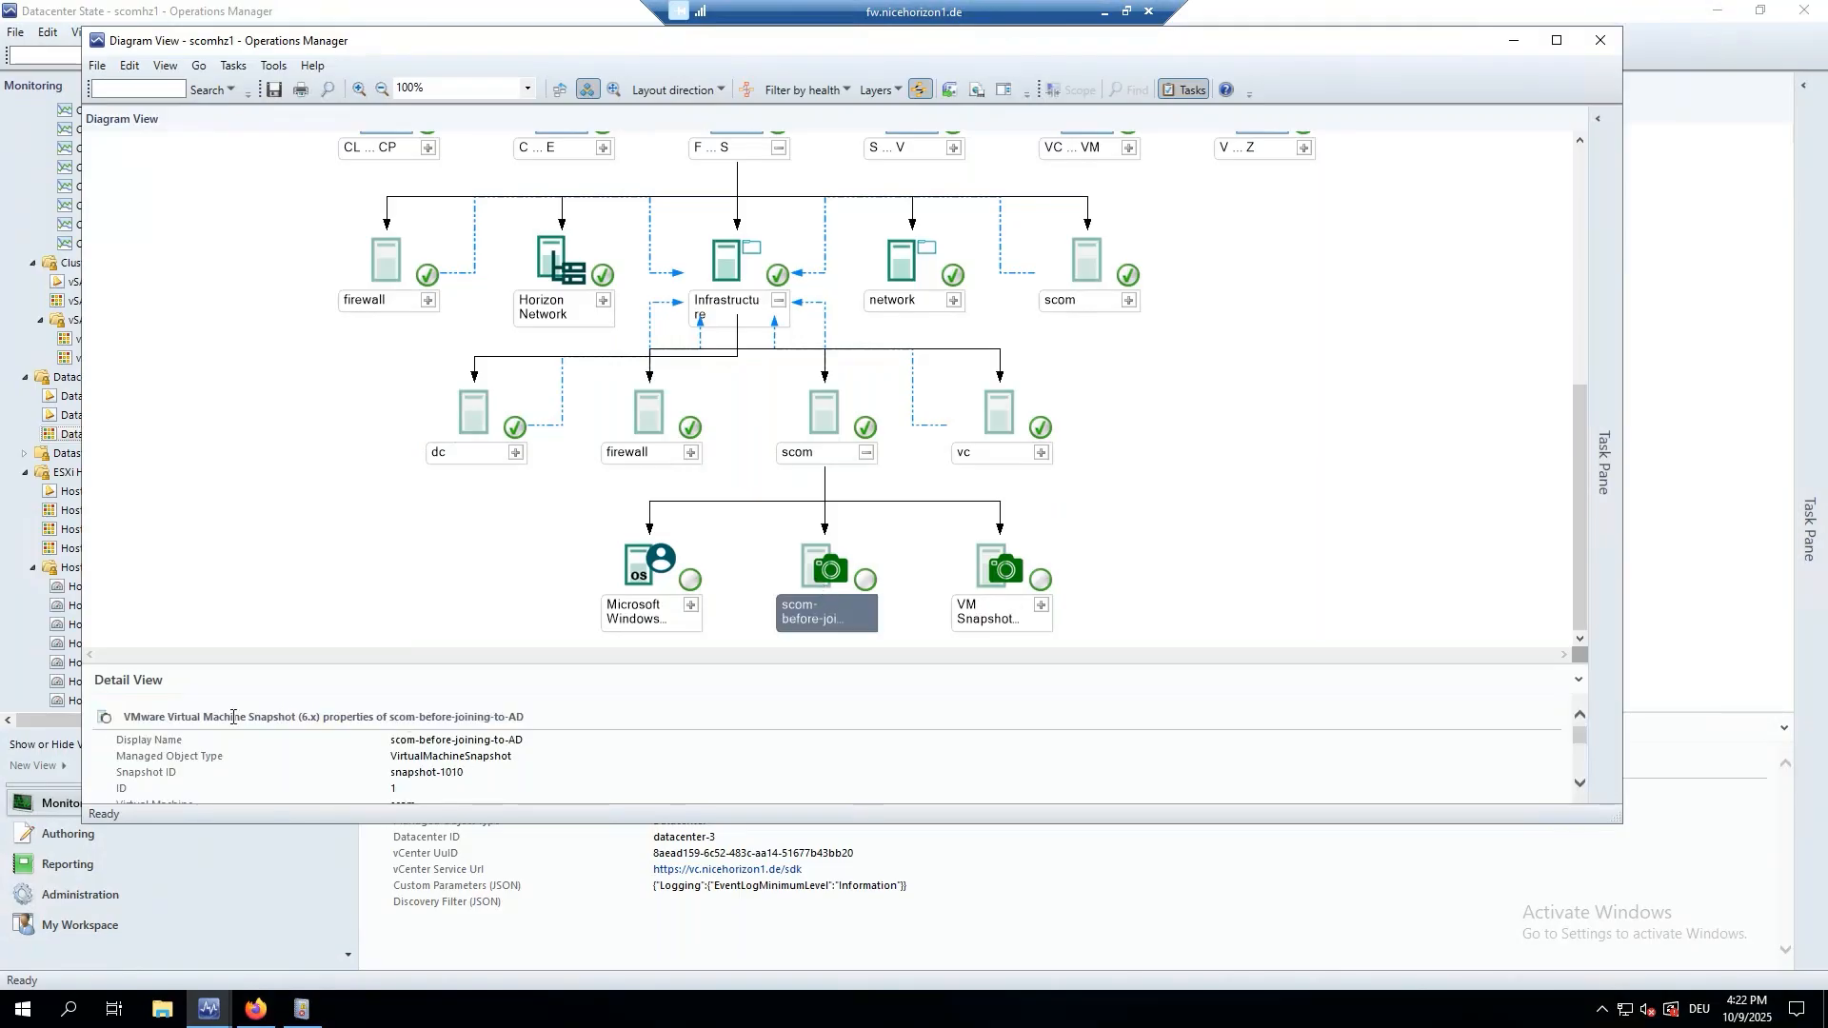
{"action": "left_click_drag", "start_coordinate": [123, 721], "coordinate": [324, 718]}
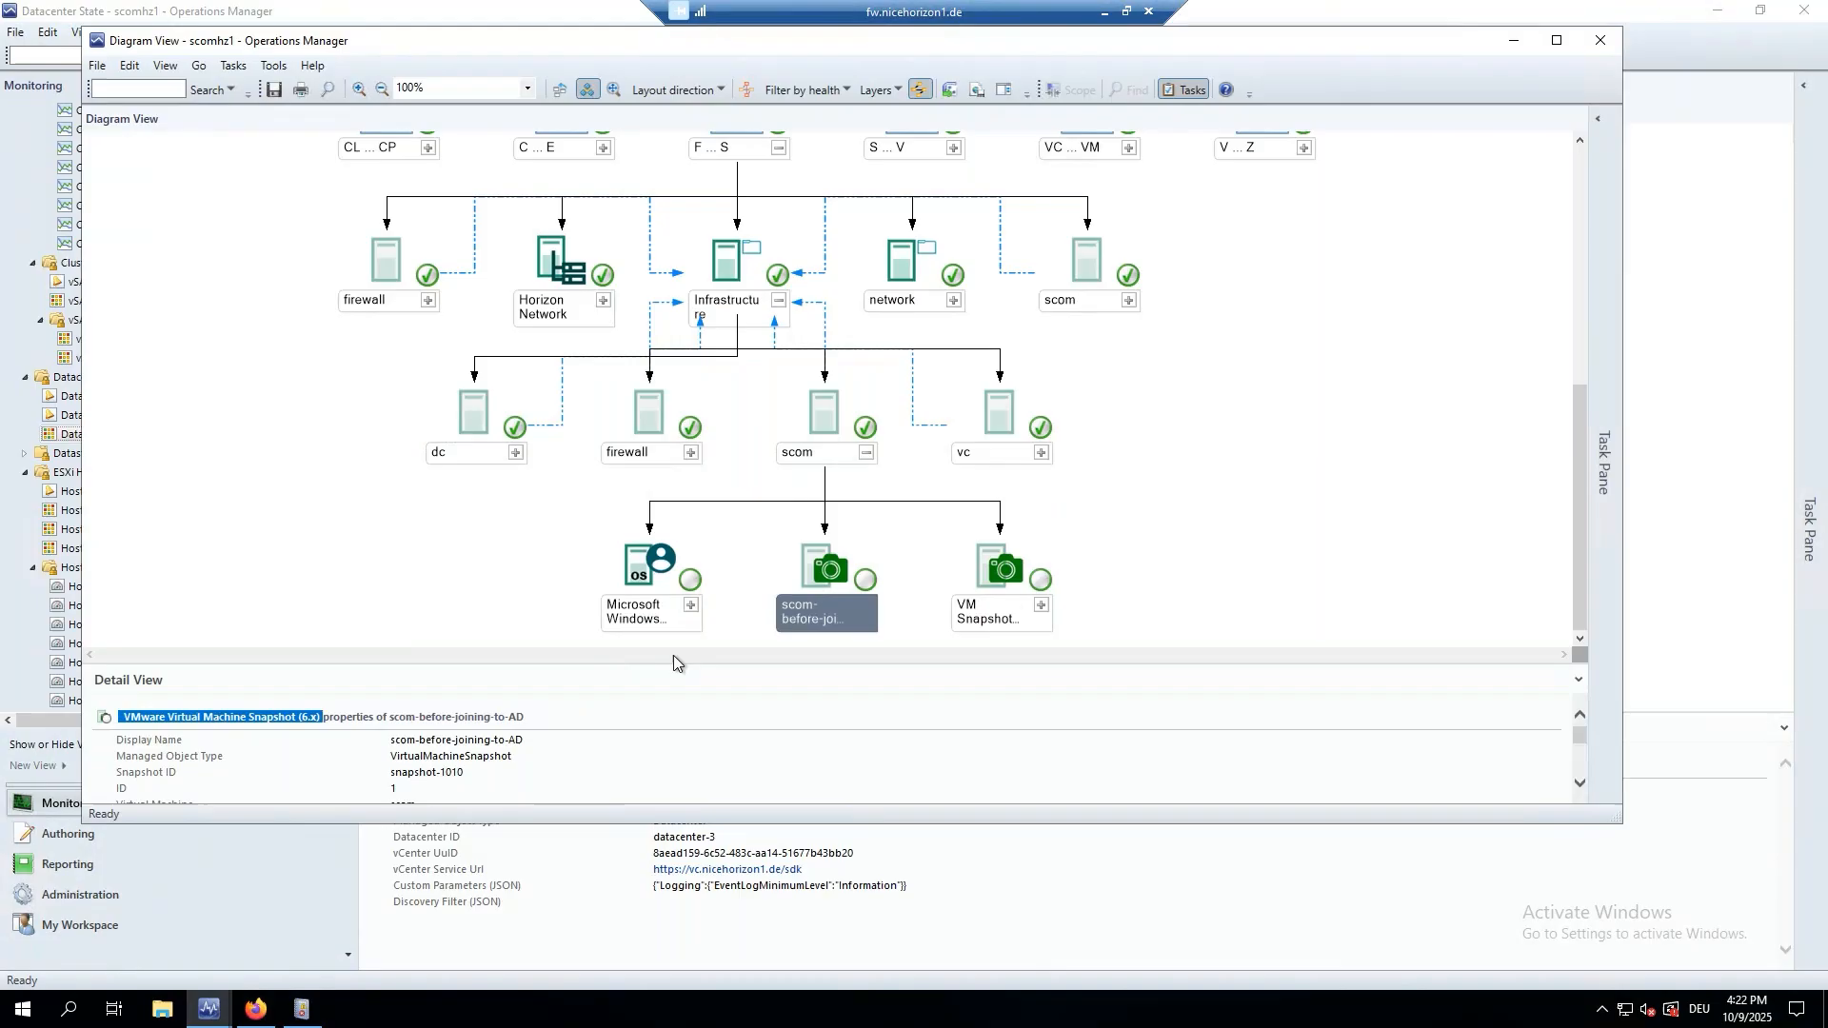
{"action": "left_click", "coordinate": [825, 428]}
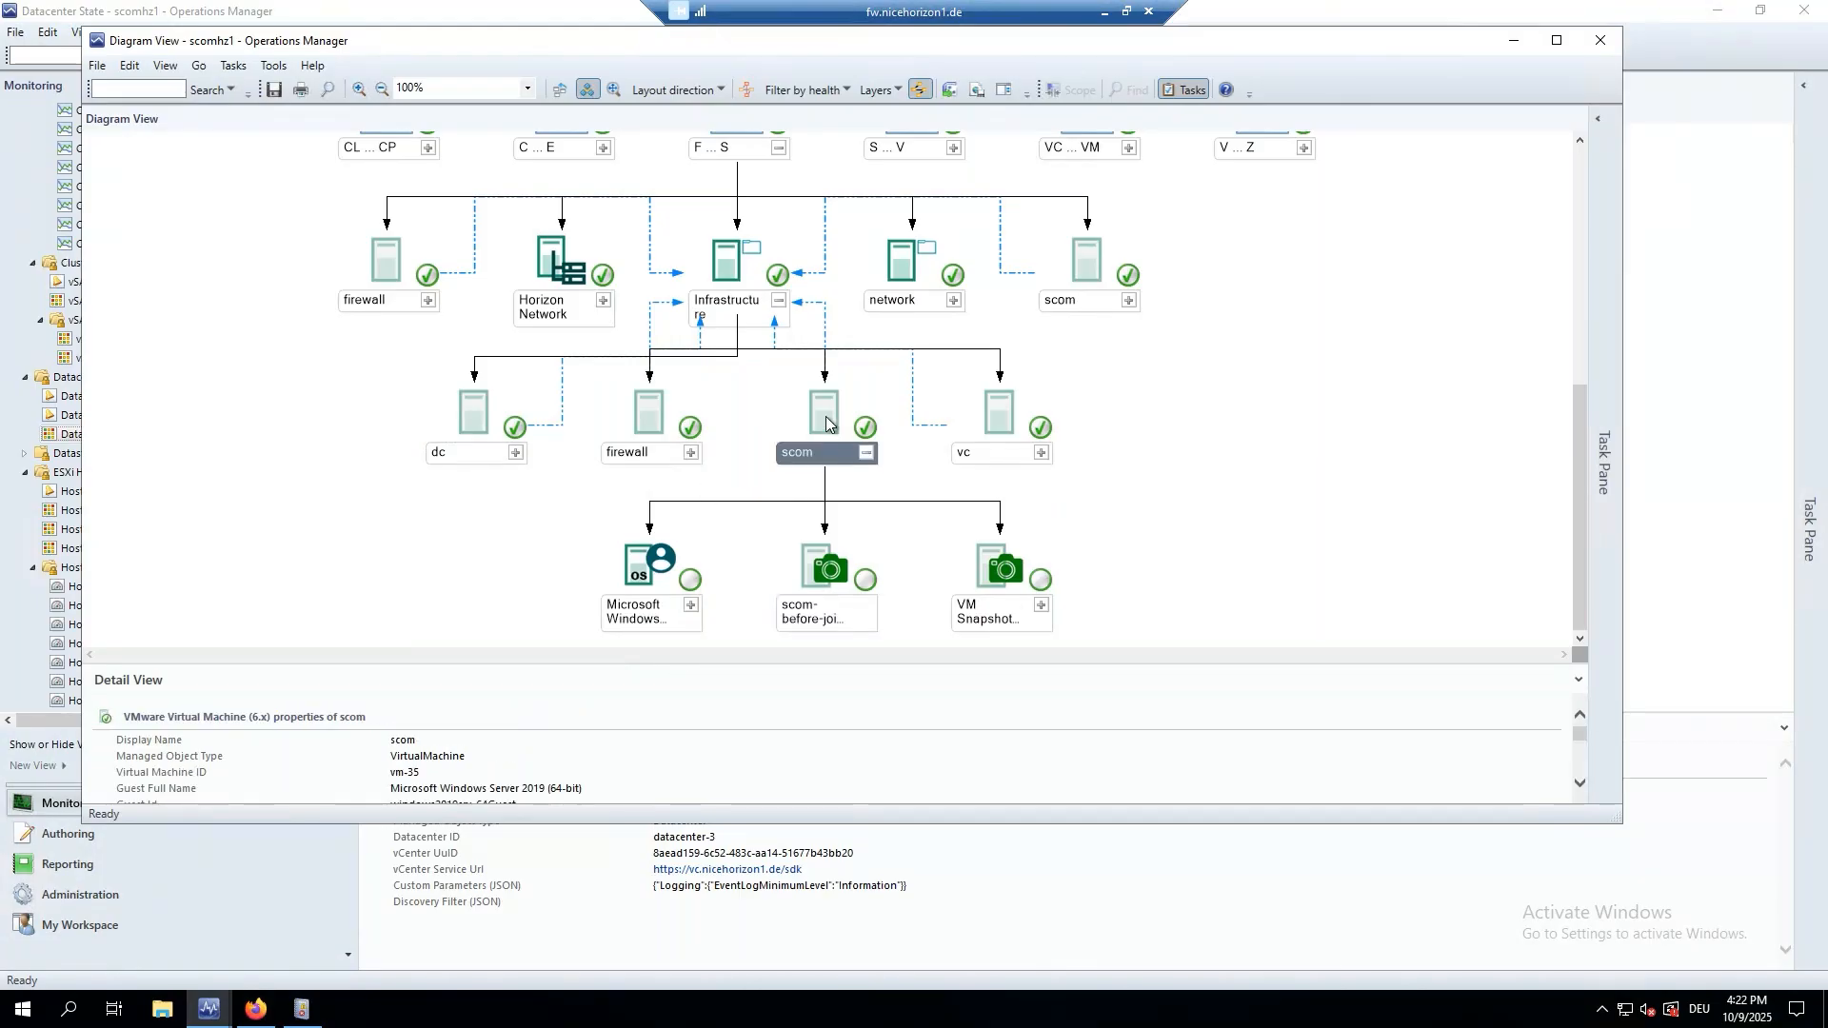
{"action": "left_click", "coordinate": [826, 585]}
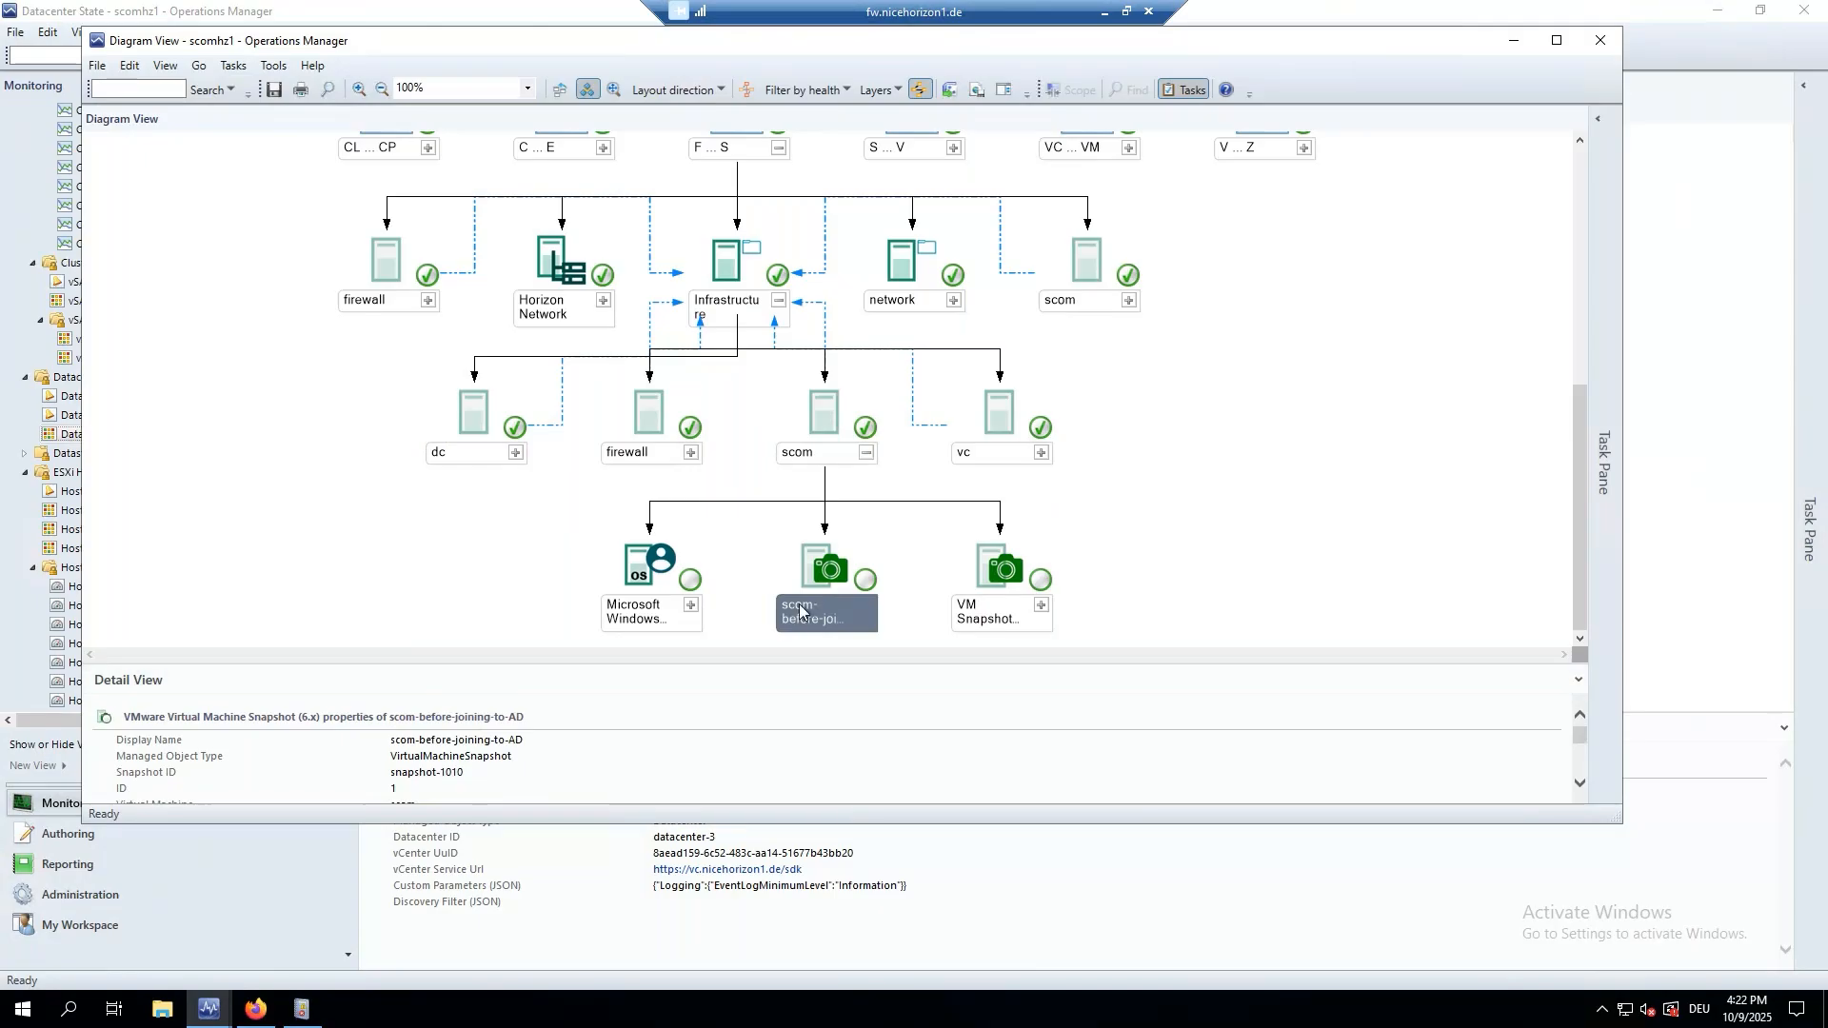
{"action": "left_click", "coordinate": [375, 744]}
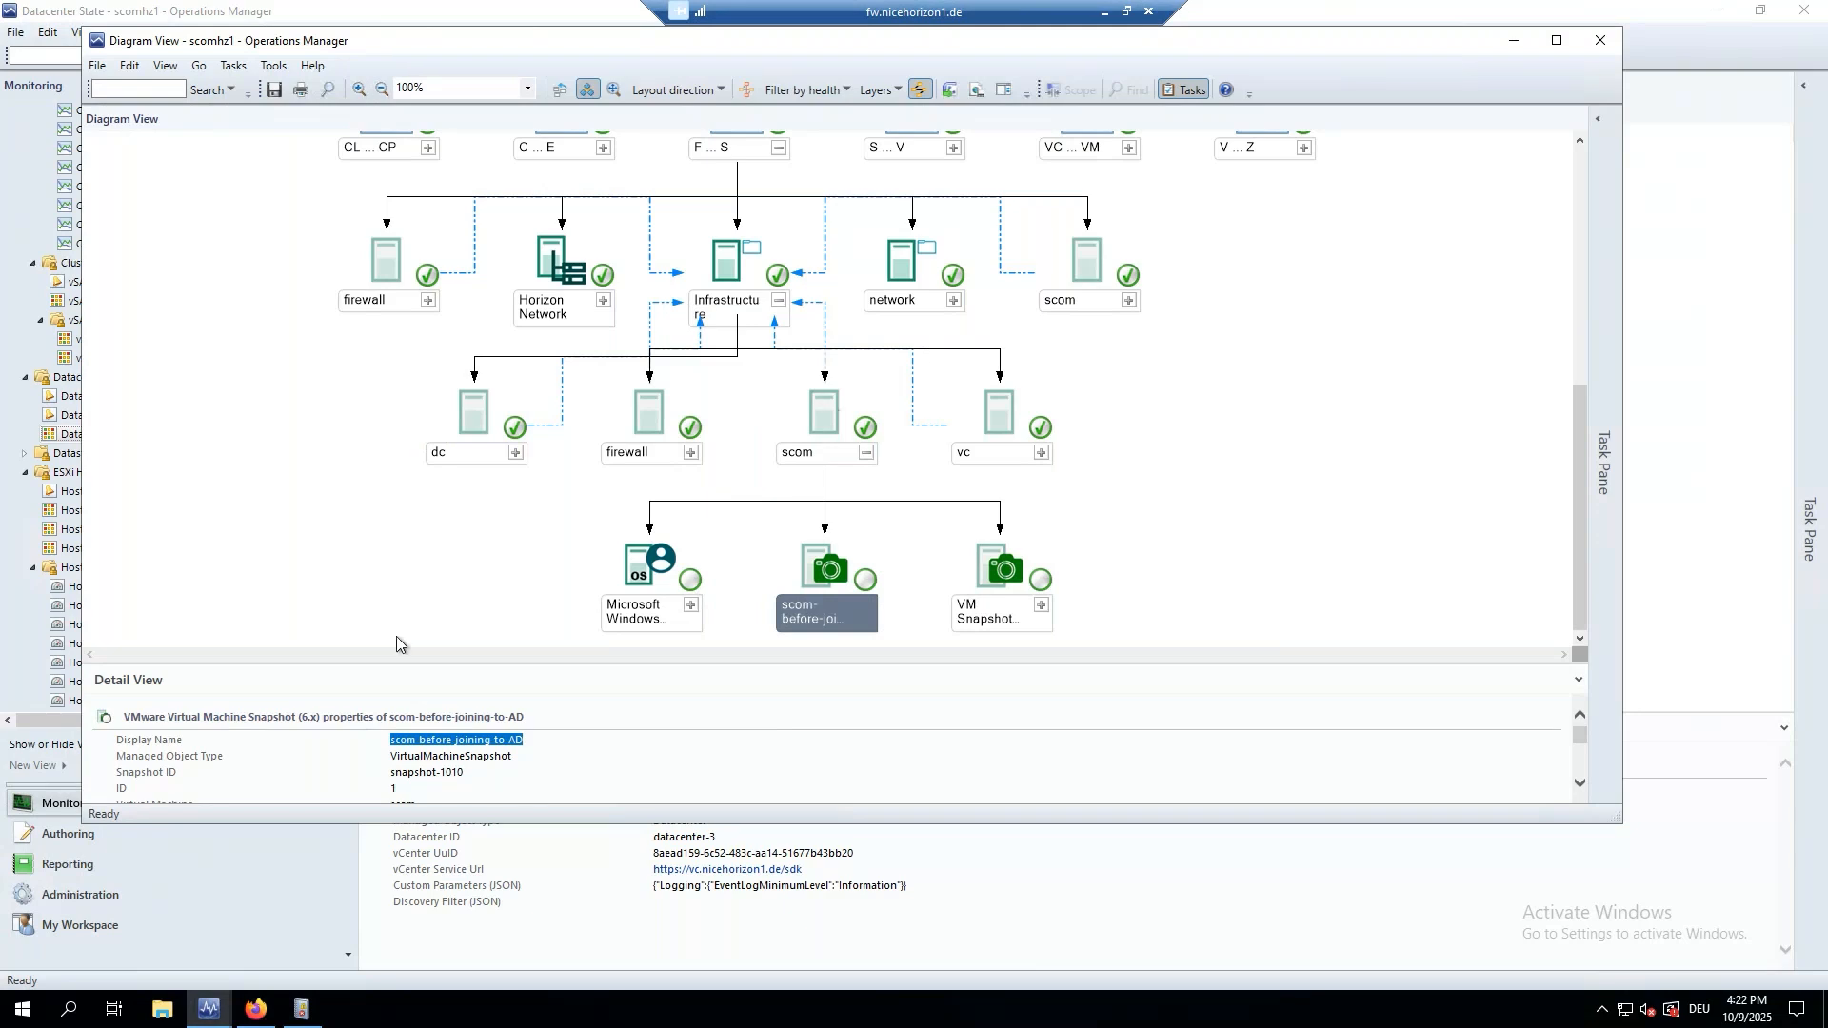
Enlarge Detail View and read the snapshot's description, creation date and poweredOn state.
{"action": "left_click_drag", "start_coordinate": [423, 667], "coordinate": [431, 557]}
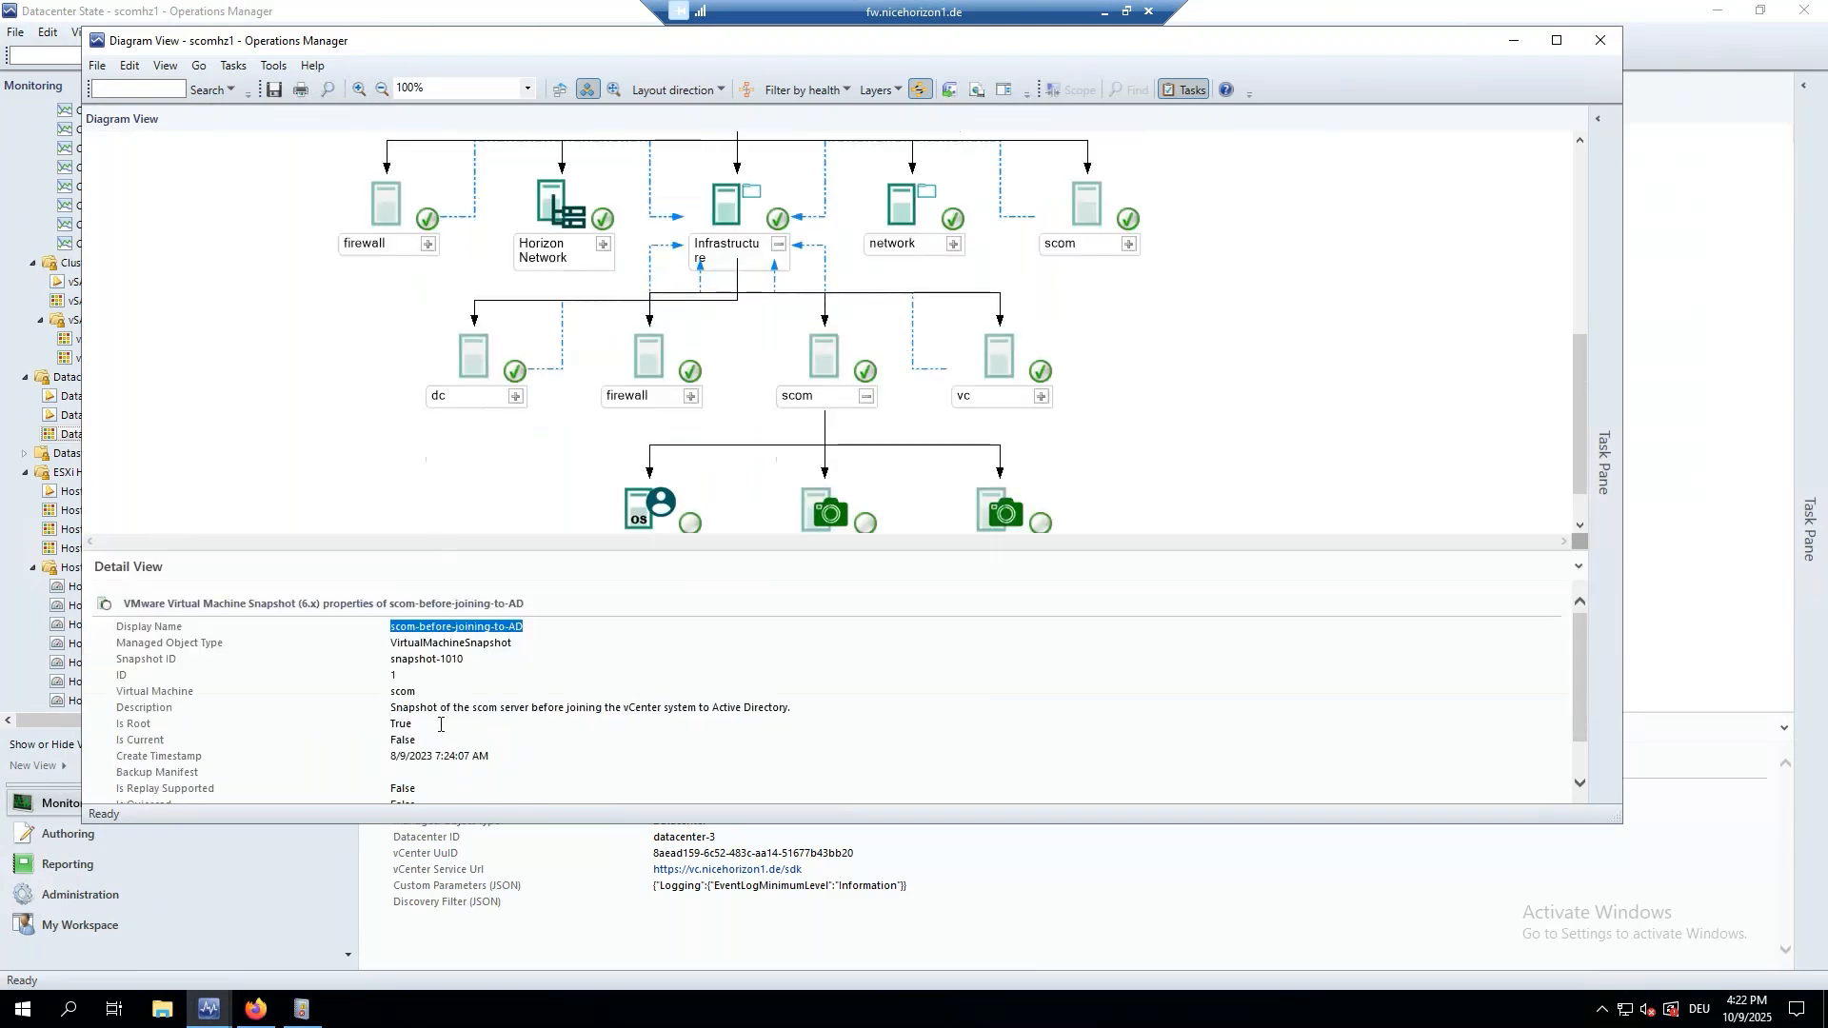
{"action": "scroll", "coordinate": [440, 733], "scroll_direction": "down", "scroll_amount": 1}
{"action": "left_click_drag", "start_coordinate": [403, 678], "coordinate": [558, 678]}
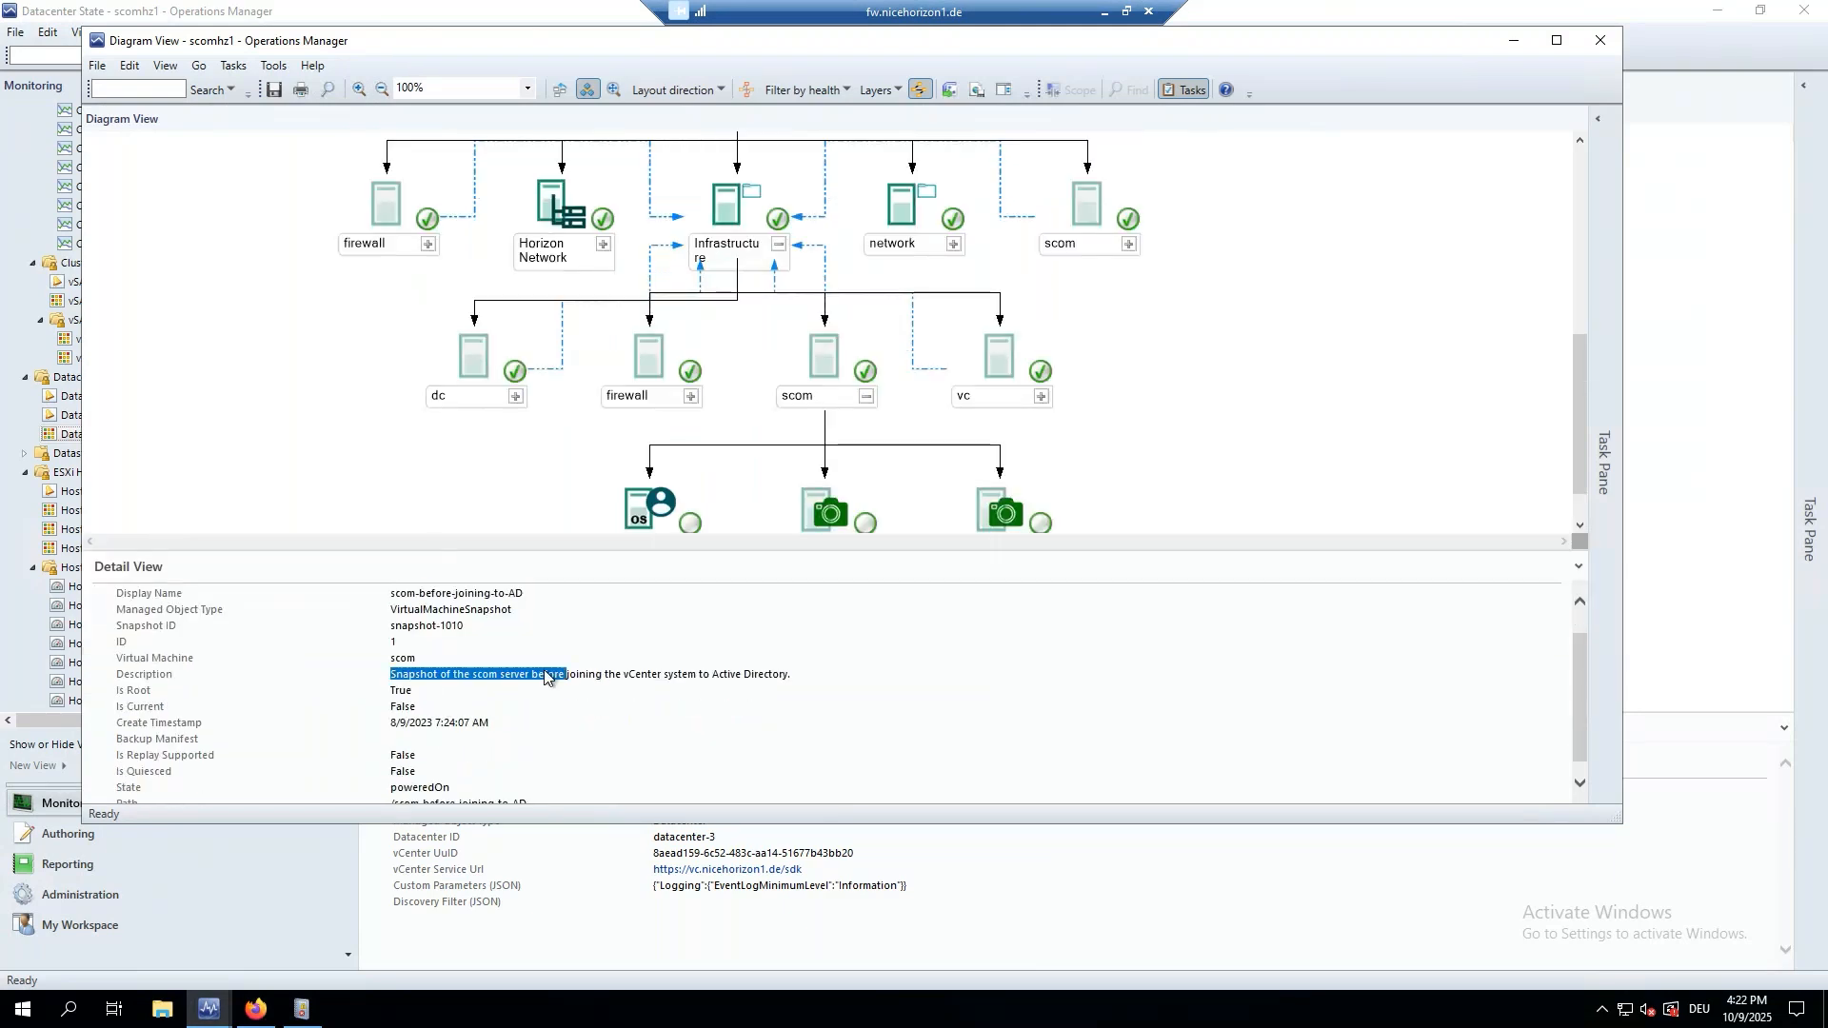
{"action": "left_click", "coordinate": [401, 721]}
{"action": "double_click", "coordinate": [401, 721]}
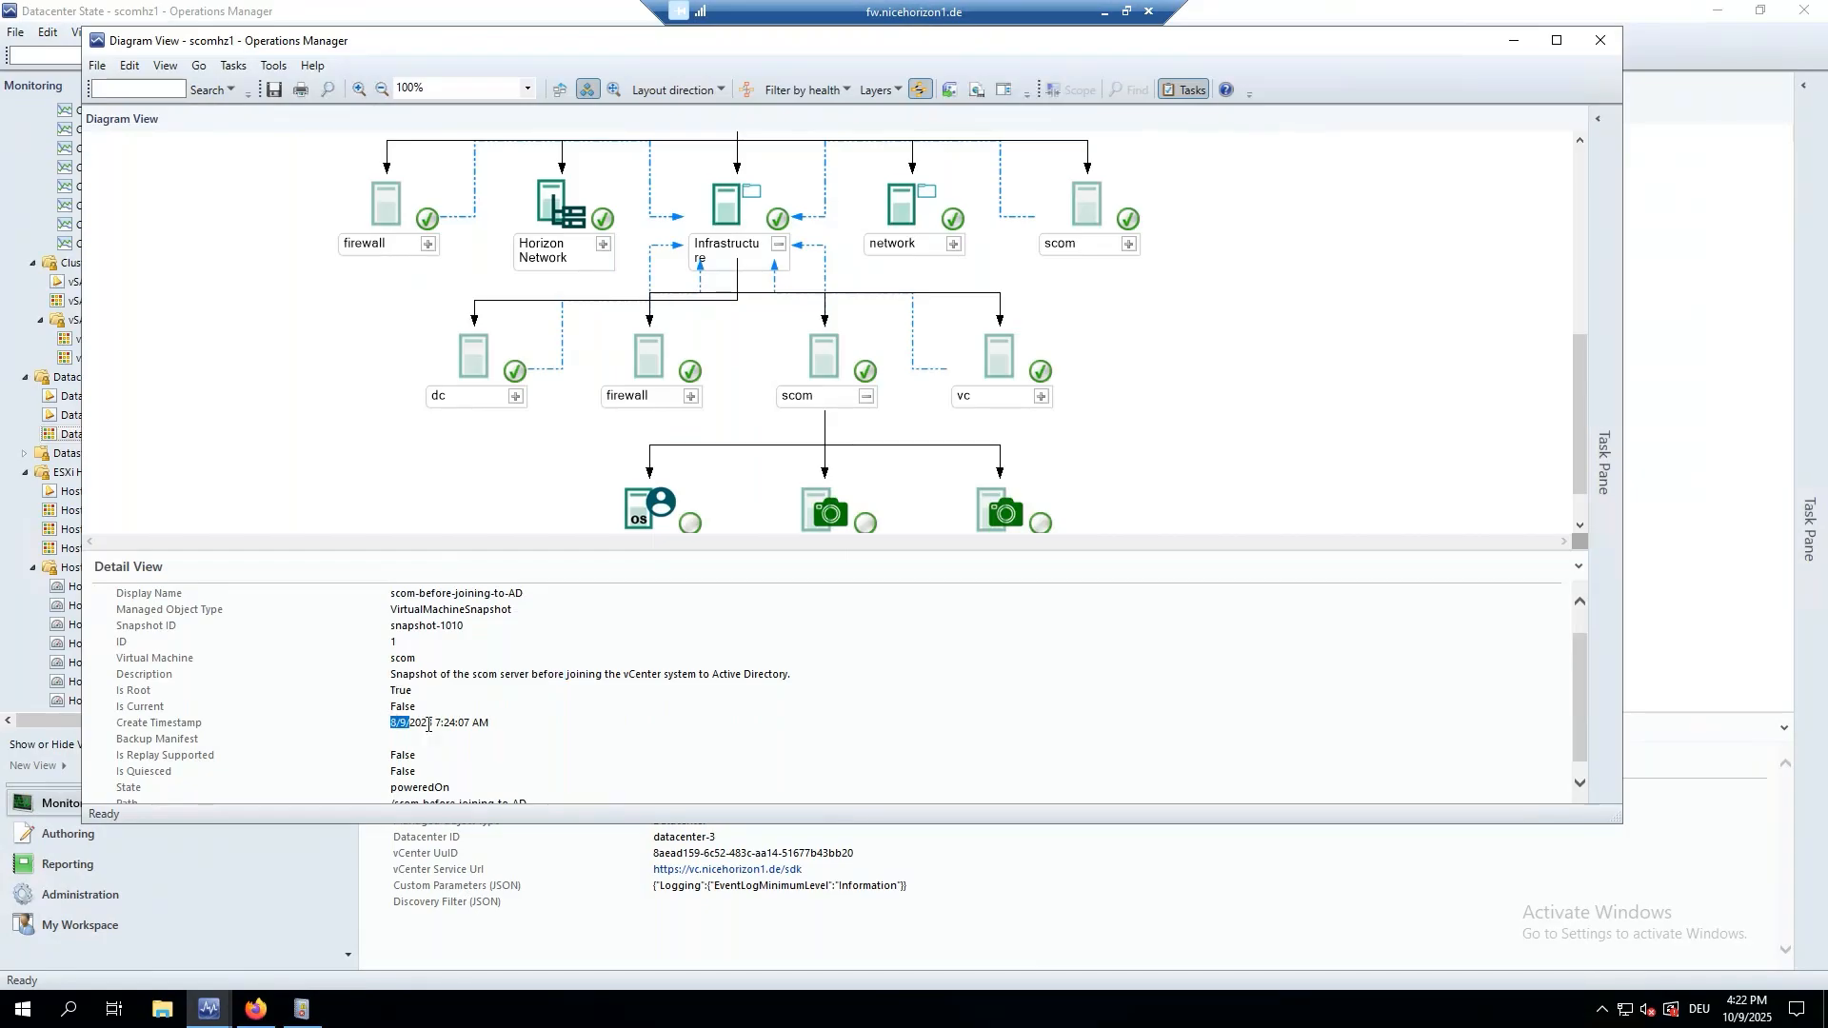
{"action": "scroll", "coordinate": [429, 732], "scroll_direction": "down", "scroll_amount": 1}
{"action": "double_click", "coordinate": [389, 773]}
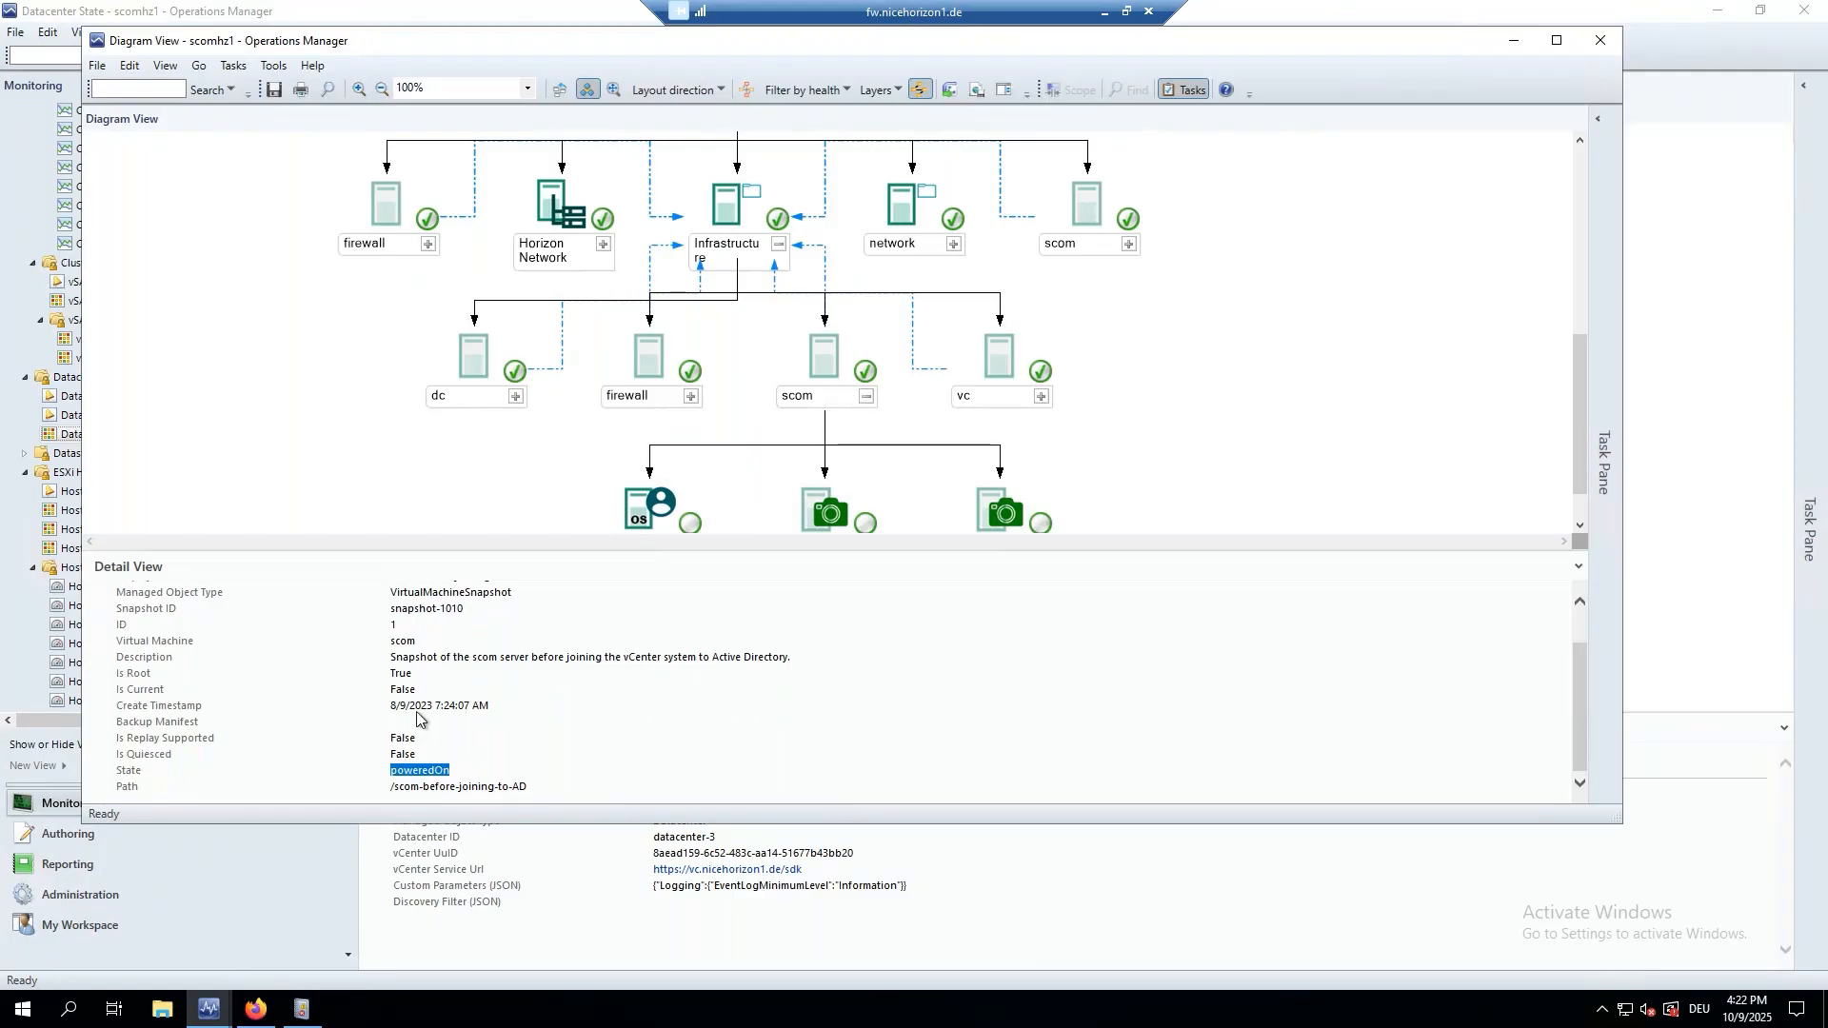
{"action": "scroll", "coordinate": [417, 719], "scroll_direction": "up", "scroll_amount": 2}
Compare the April 2025 snapshot and scom's guest OS details, then close the diagram.
{"action": "left_click", "coordinate": [988, 514]}
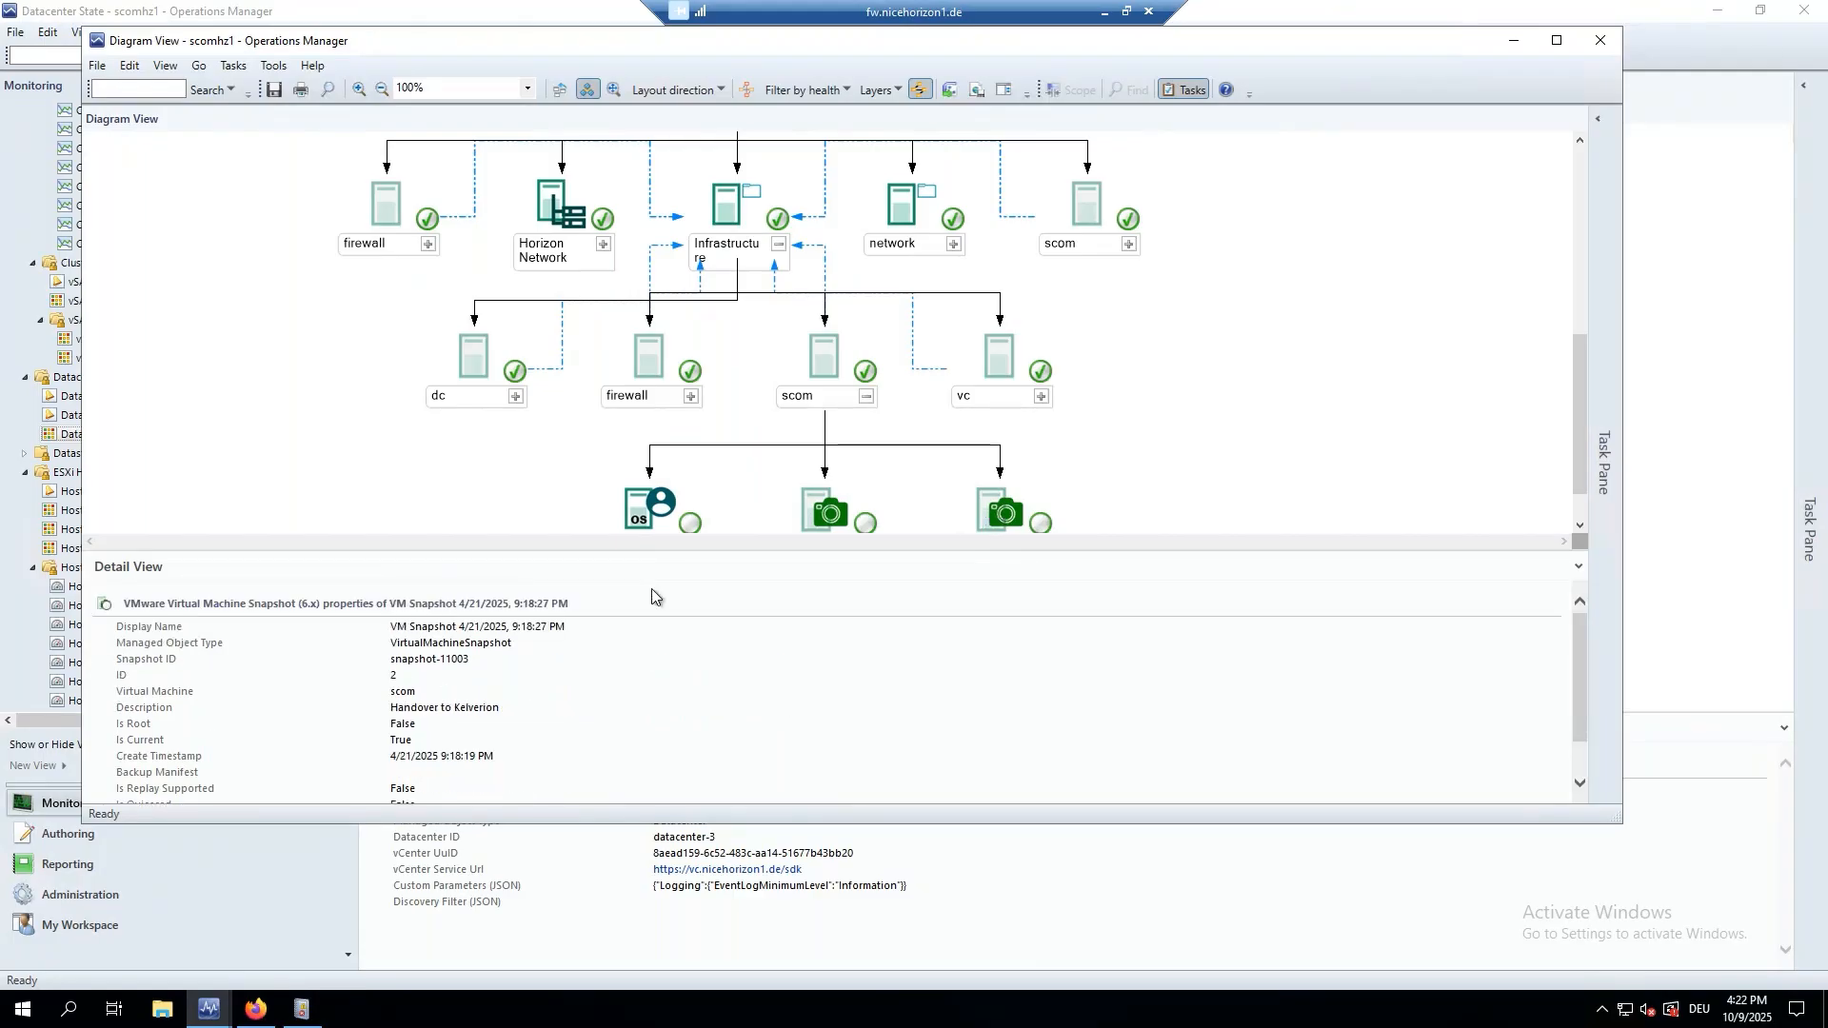
{"action": "scroll", "coordinate": [514, 743], "scroll_direction": "down", "scroll_amount": 1}
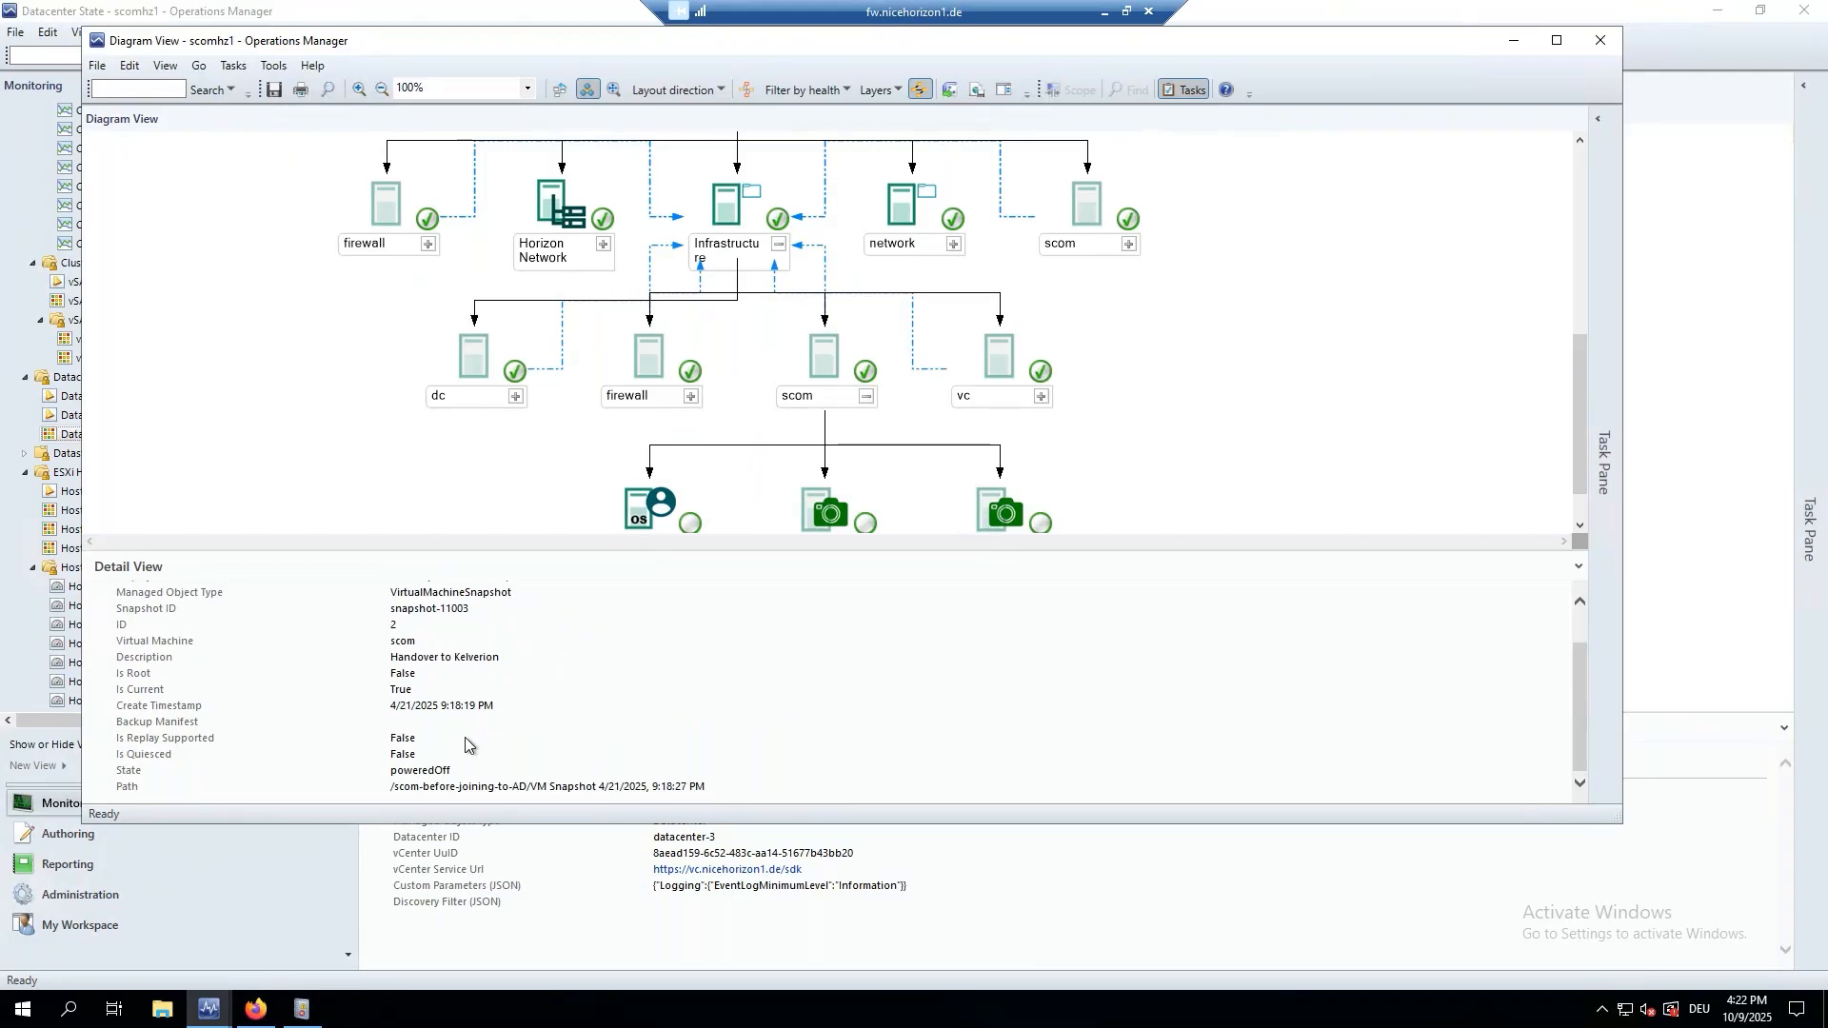
{"action": "scroll", "coordinate": [466, 742], "scroll_direction": "up", "scroll_amount": 1}
{"action": "left_click", "coordinate": [653, 519]}
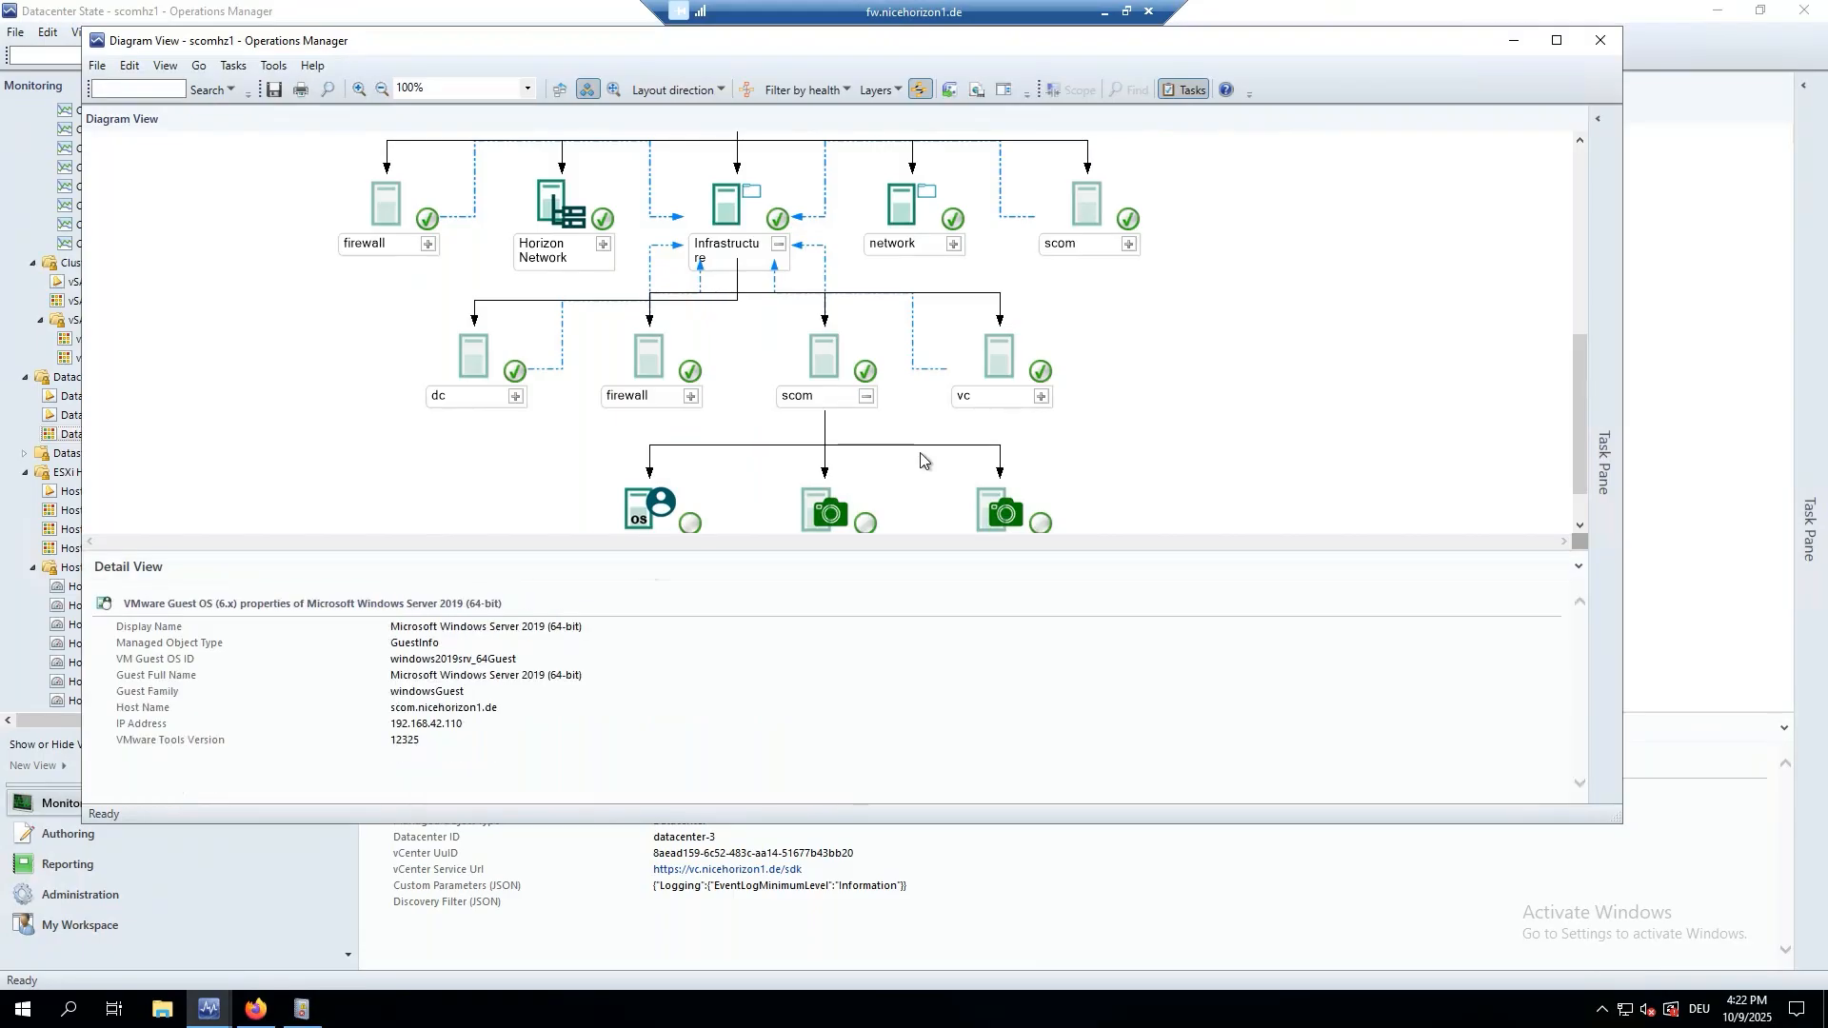
{"action": "scroll", "coordinate": [1041, 286], "scroll_direction": "up", "scroll_amount": 10}
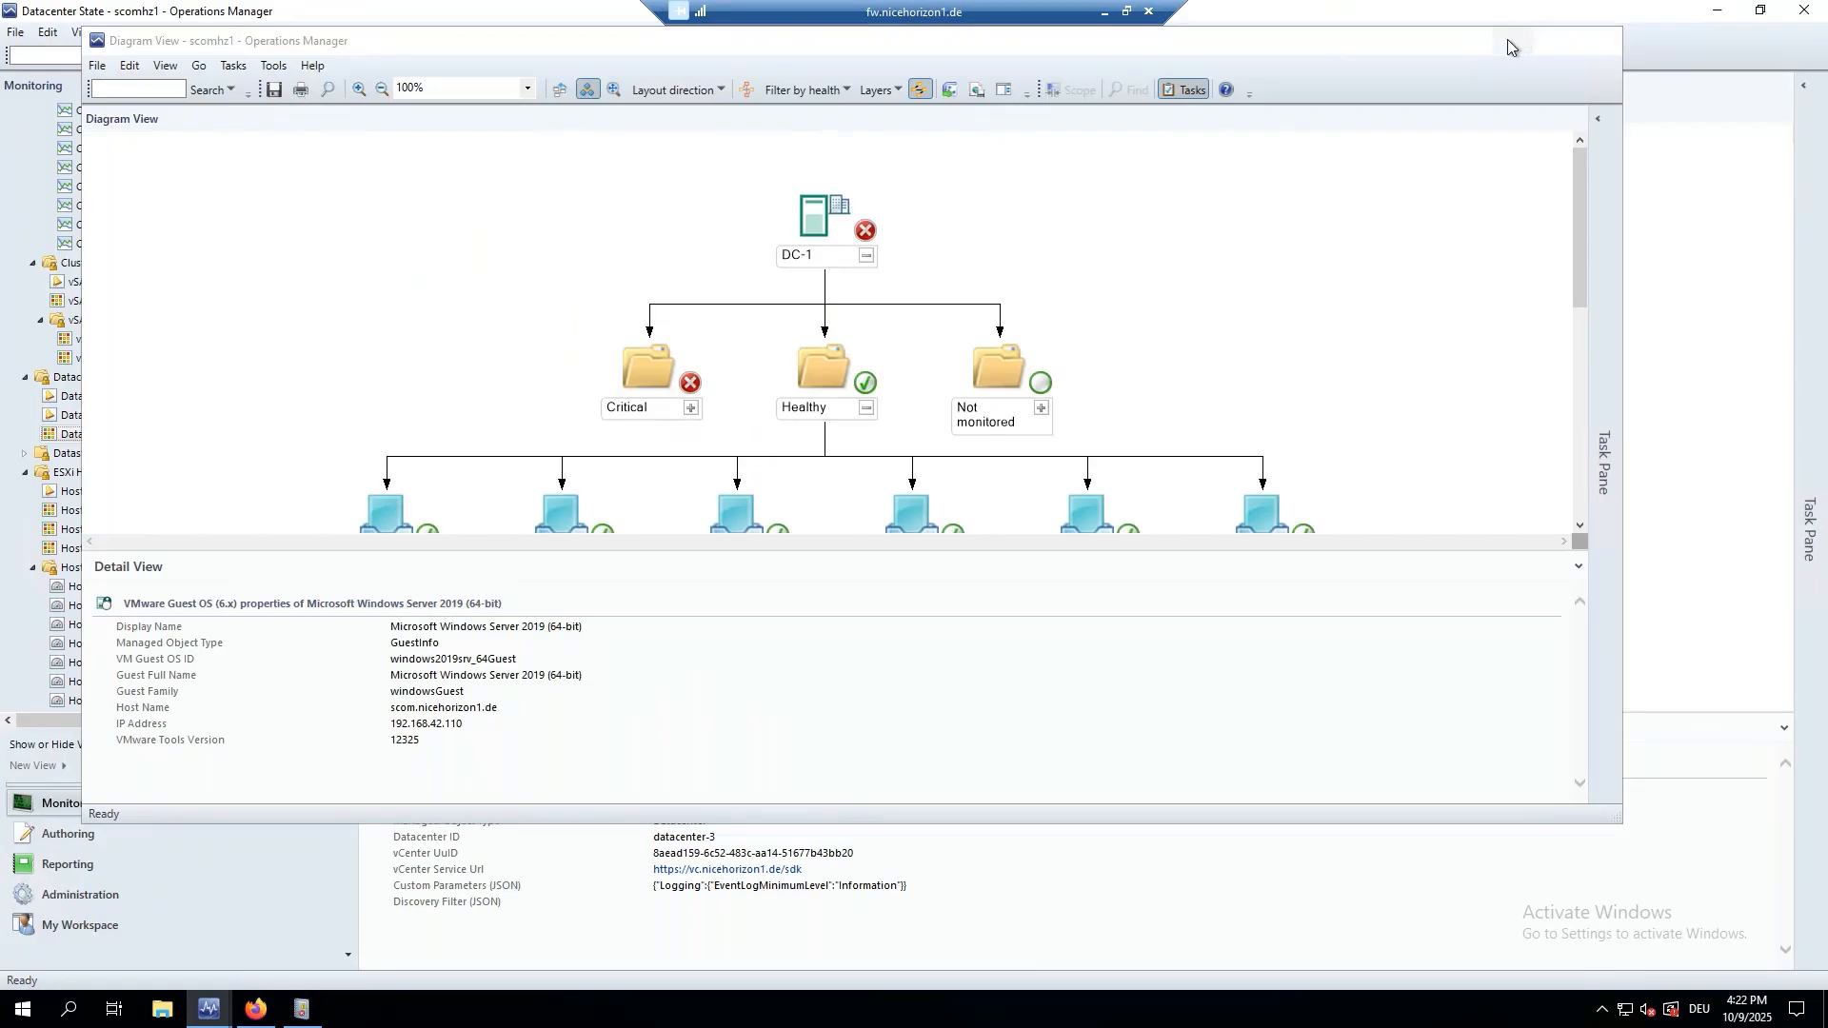
{"action": "left_click", "coordinate": [1506, 38]}
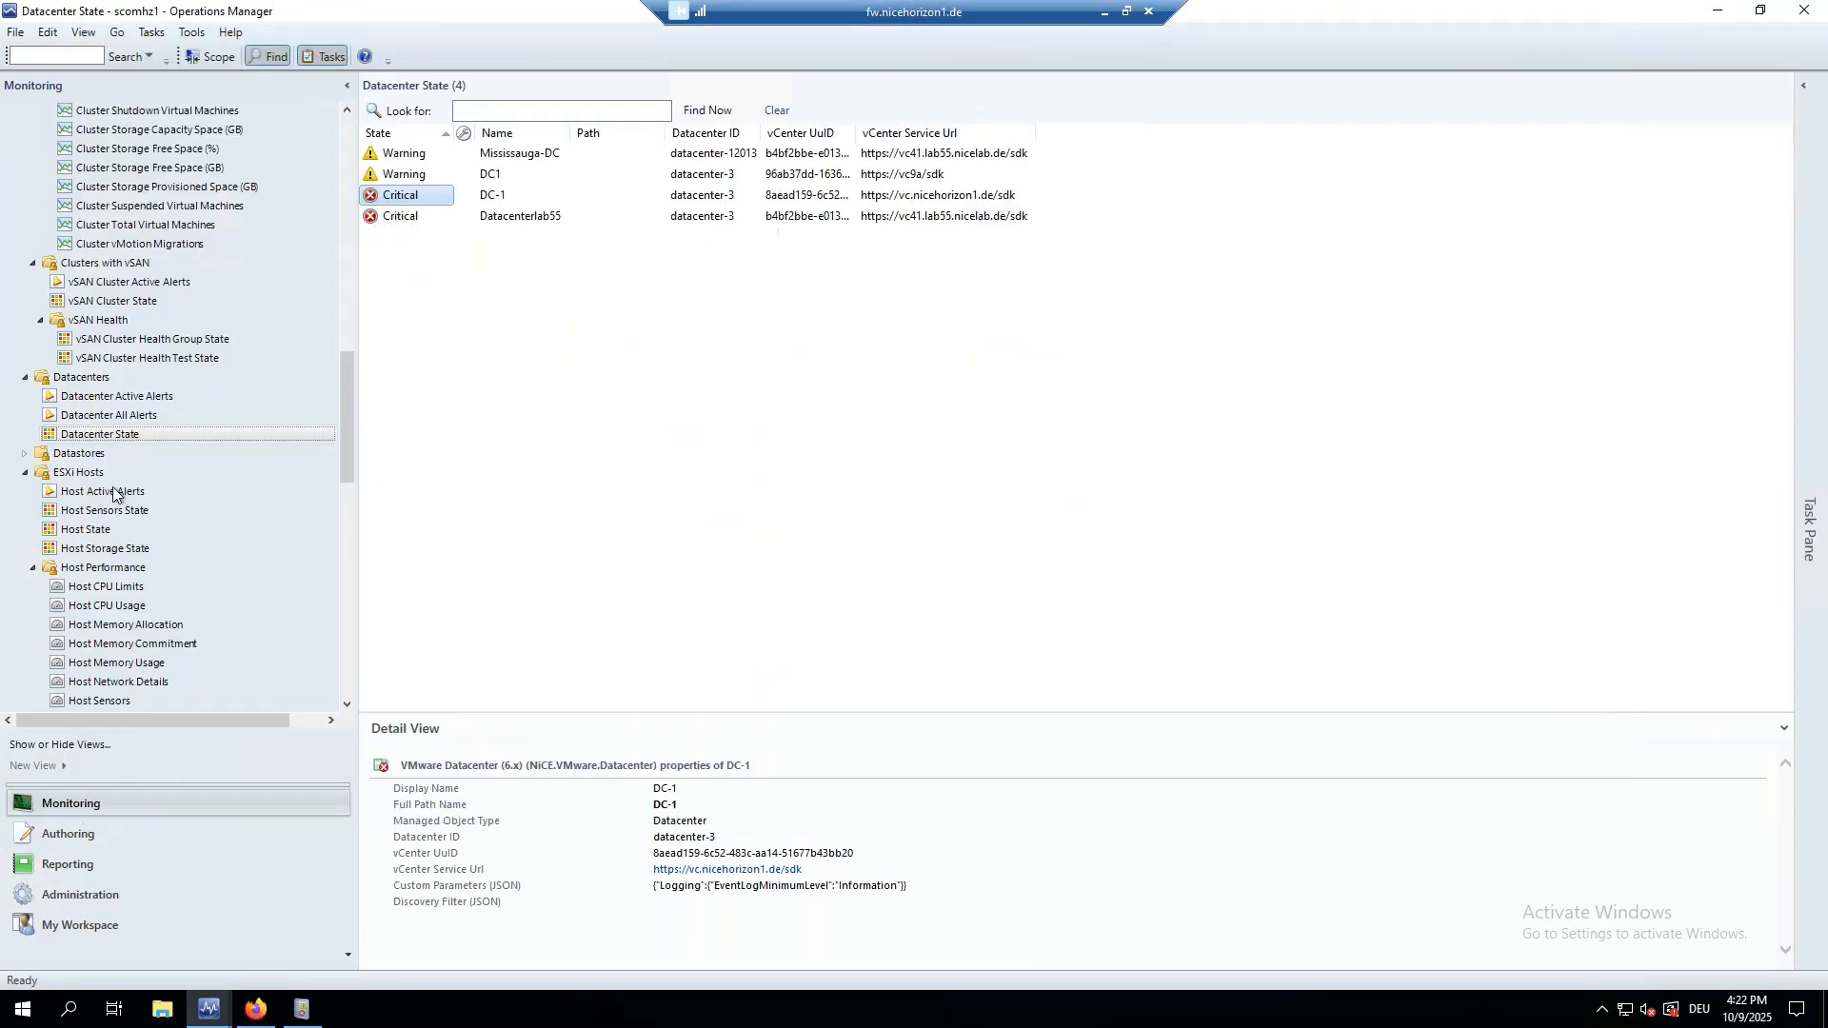
Open Health Explorer for the Warning datastore datastore1_esx42 from Datastore State.
{"action": "left_click", "coordinate": [24, 453]}
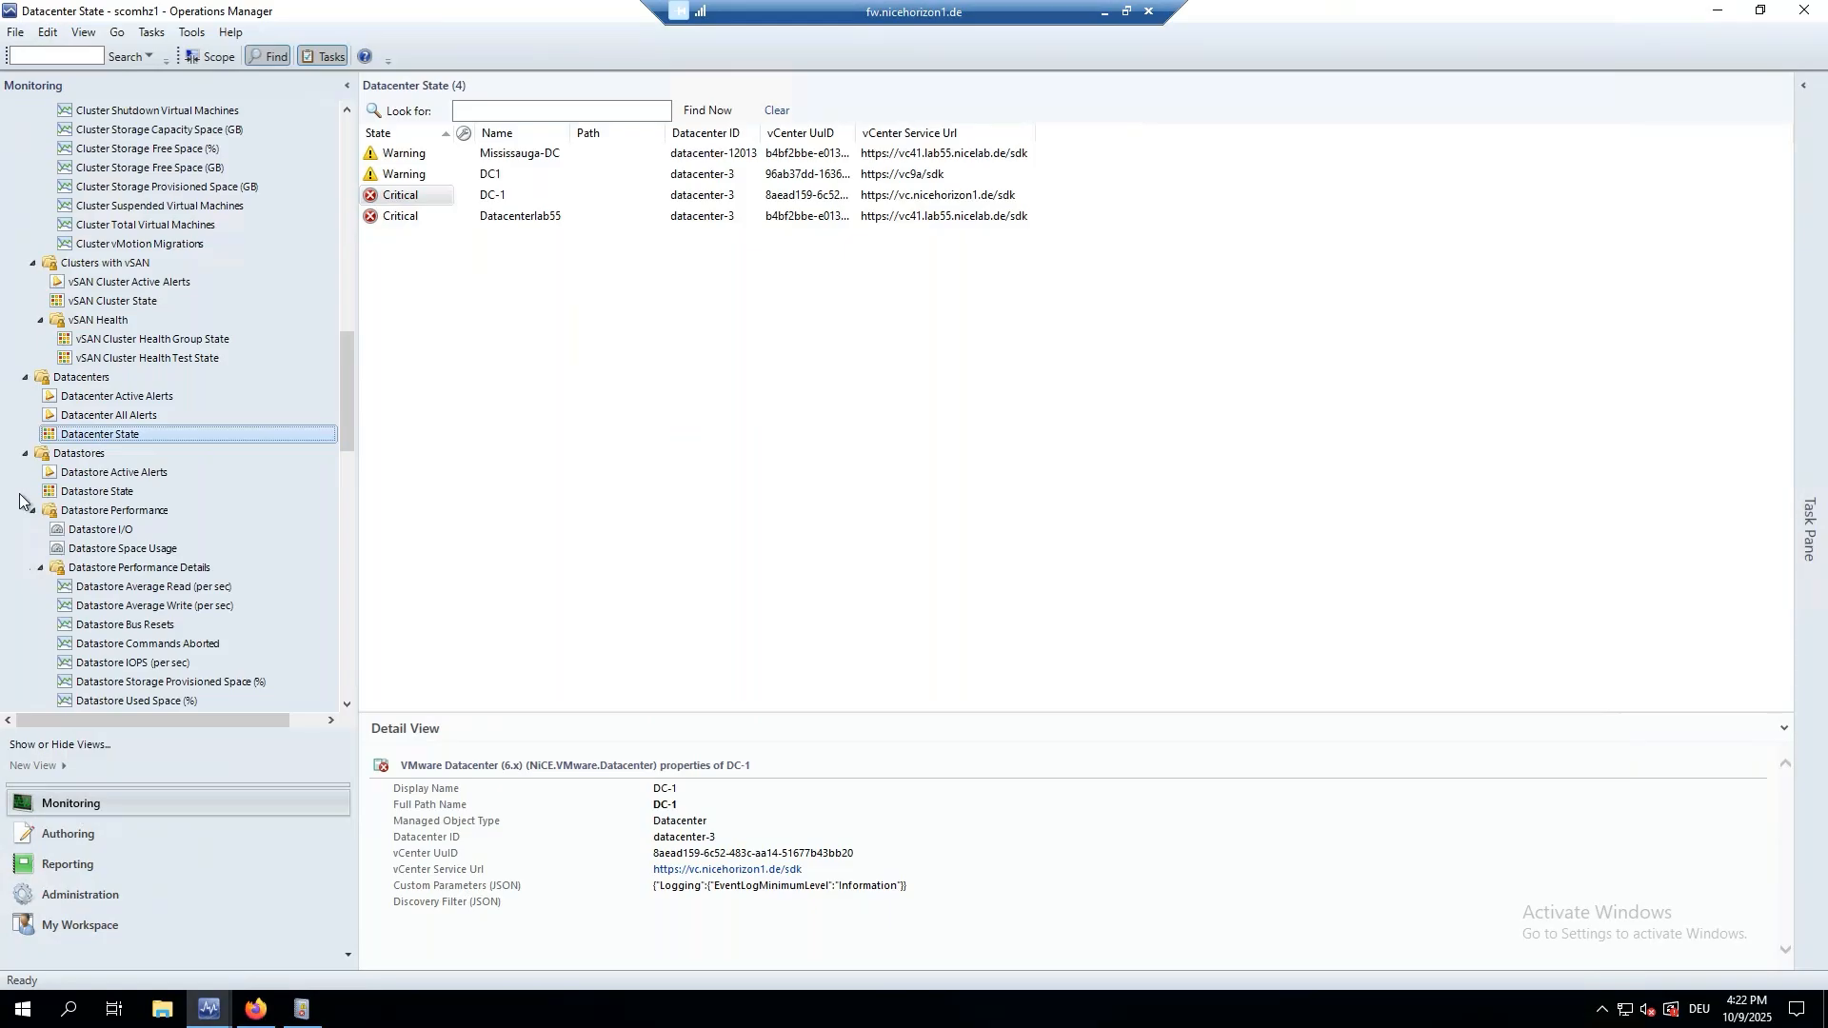
{"action": "left_click", "coordinate": [95, 492]}
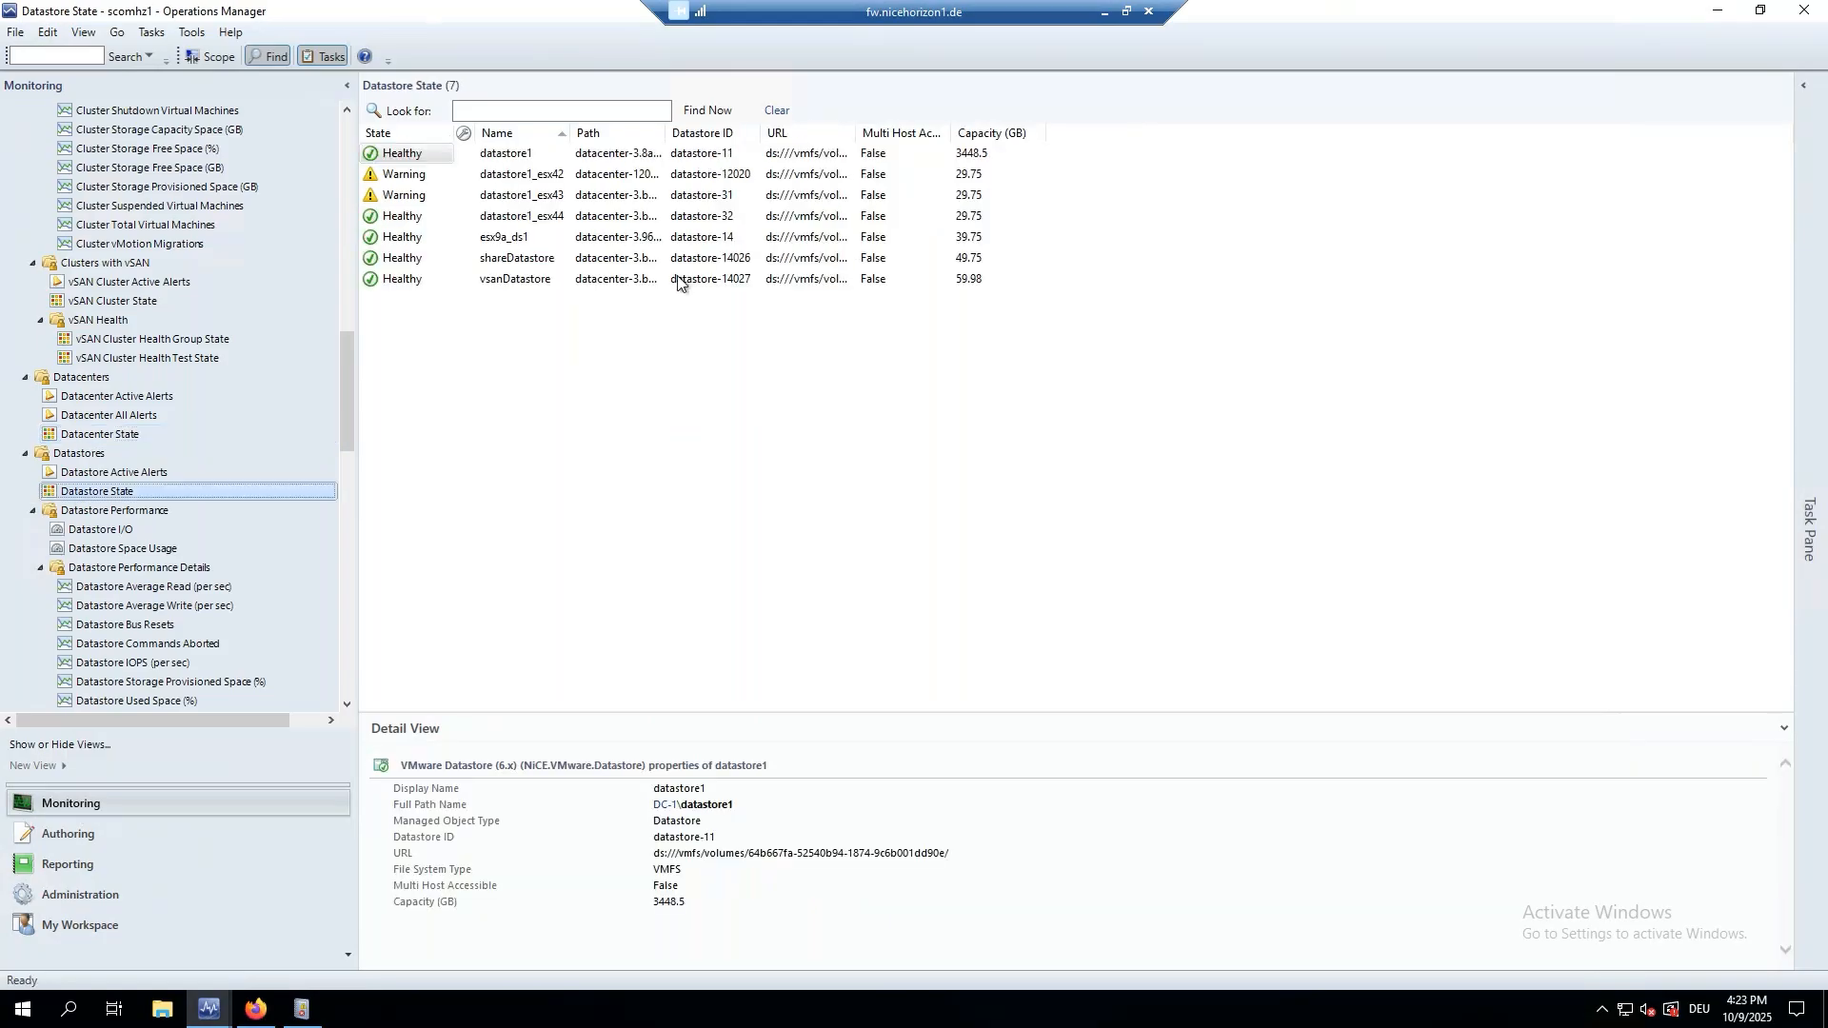
{"action": "left_click", "coordinate": [407, 176]}
{"action": "right_click", "coordinate": [408, 175]}
{"action": "mouse_move", "coordinate": [453, 180]}
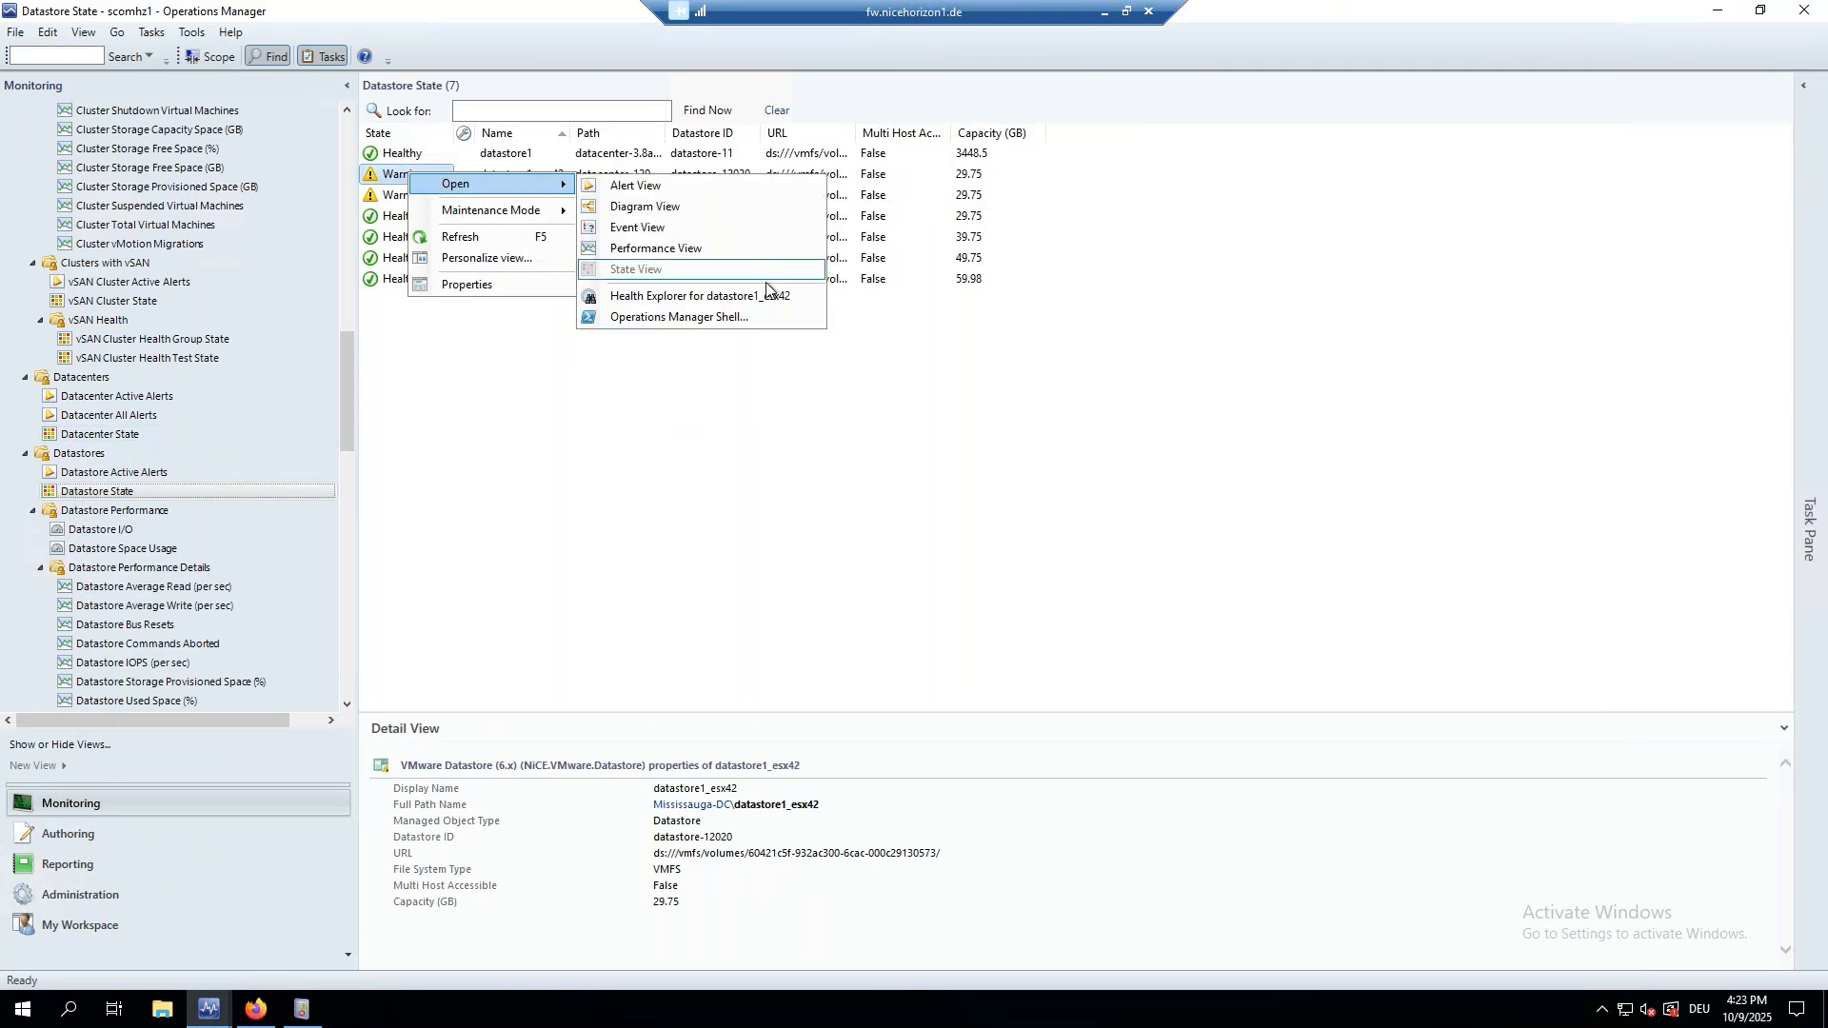
{"action": "left_click", "coordinate": [756, 297]}
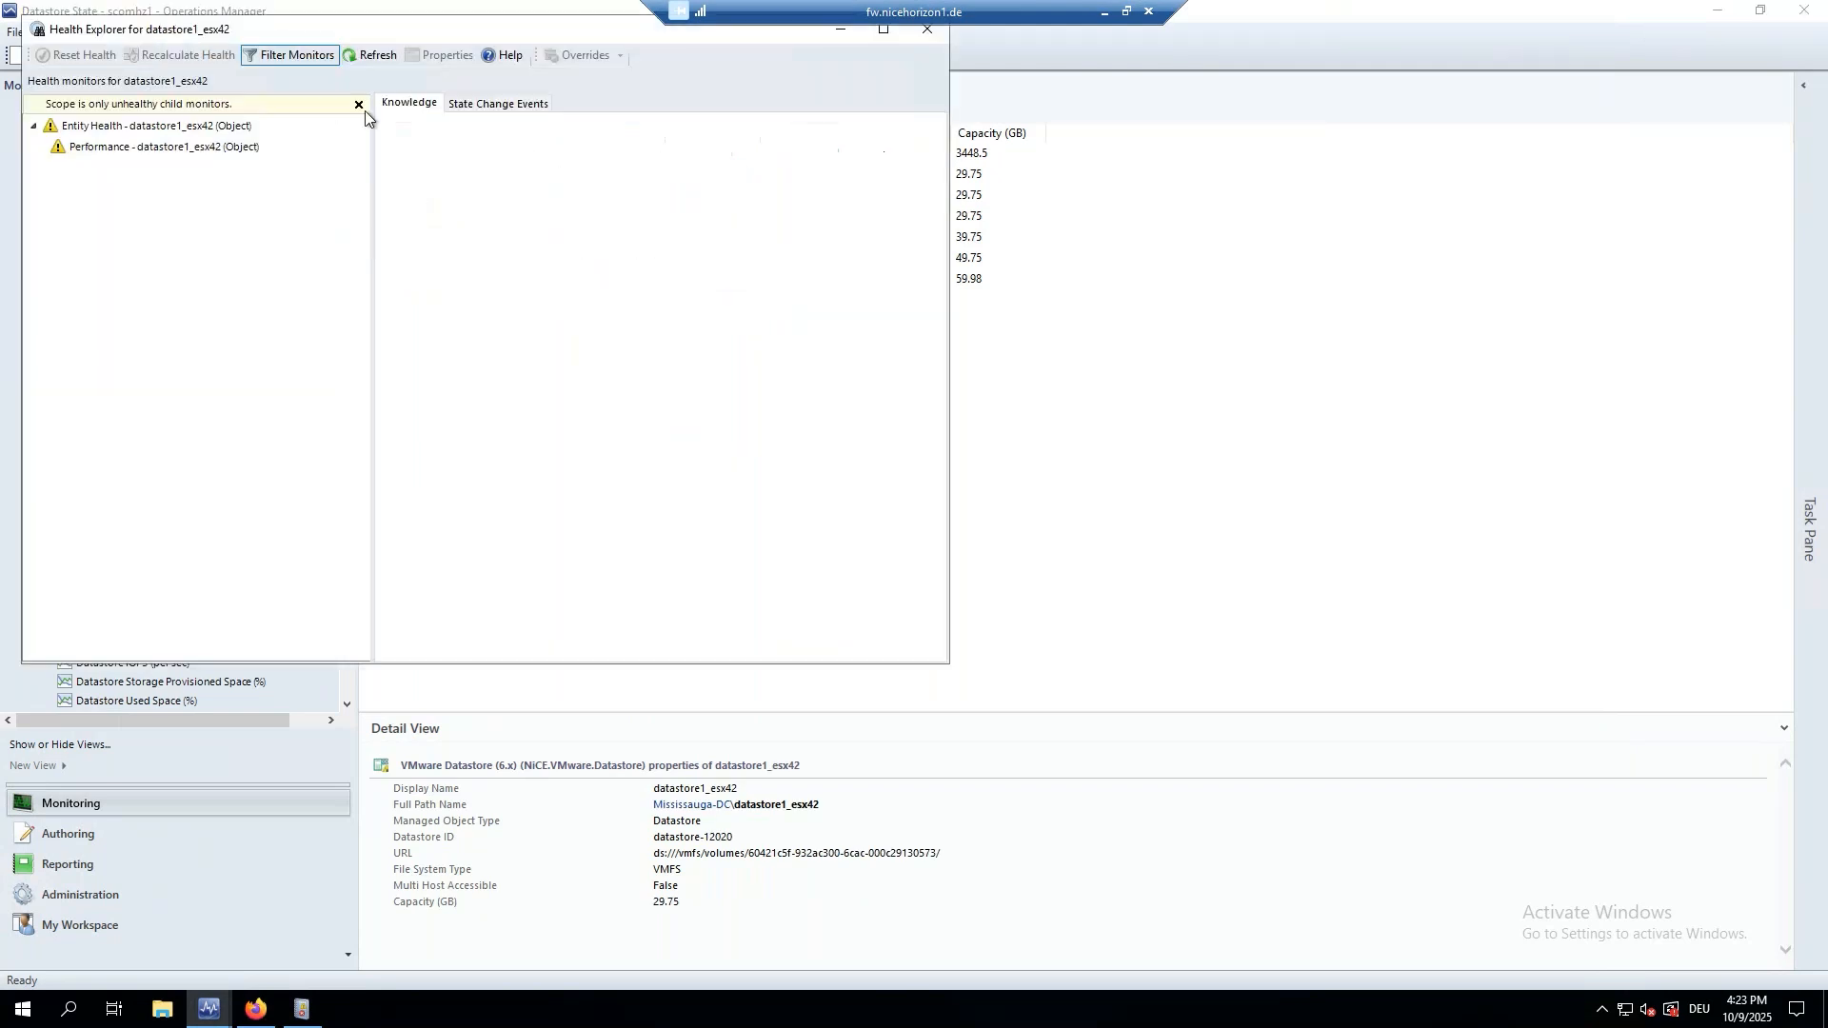
Review all Availability, Configuration and Performance monitors, then chart Datastore IOPS (per sec).
{"action": "left_click", "coordinate": [363, 111]}
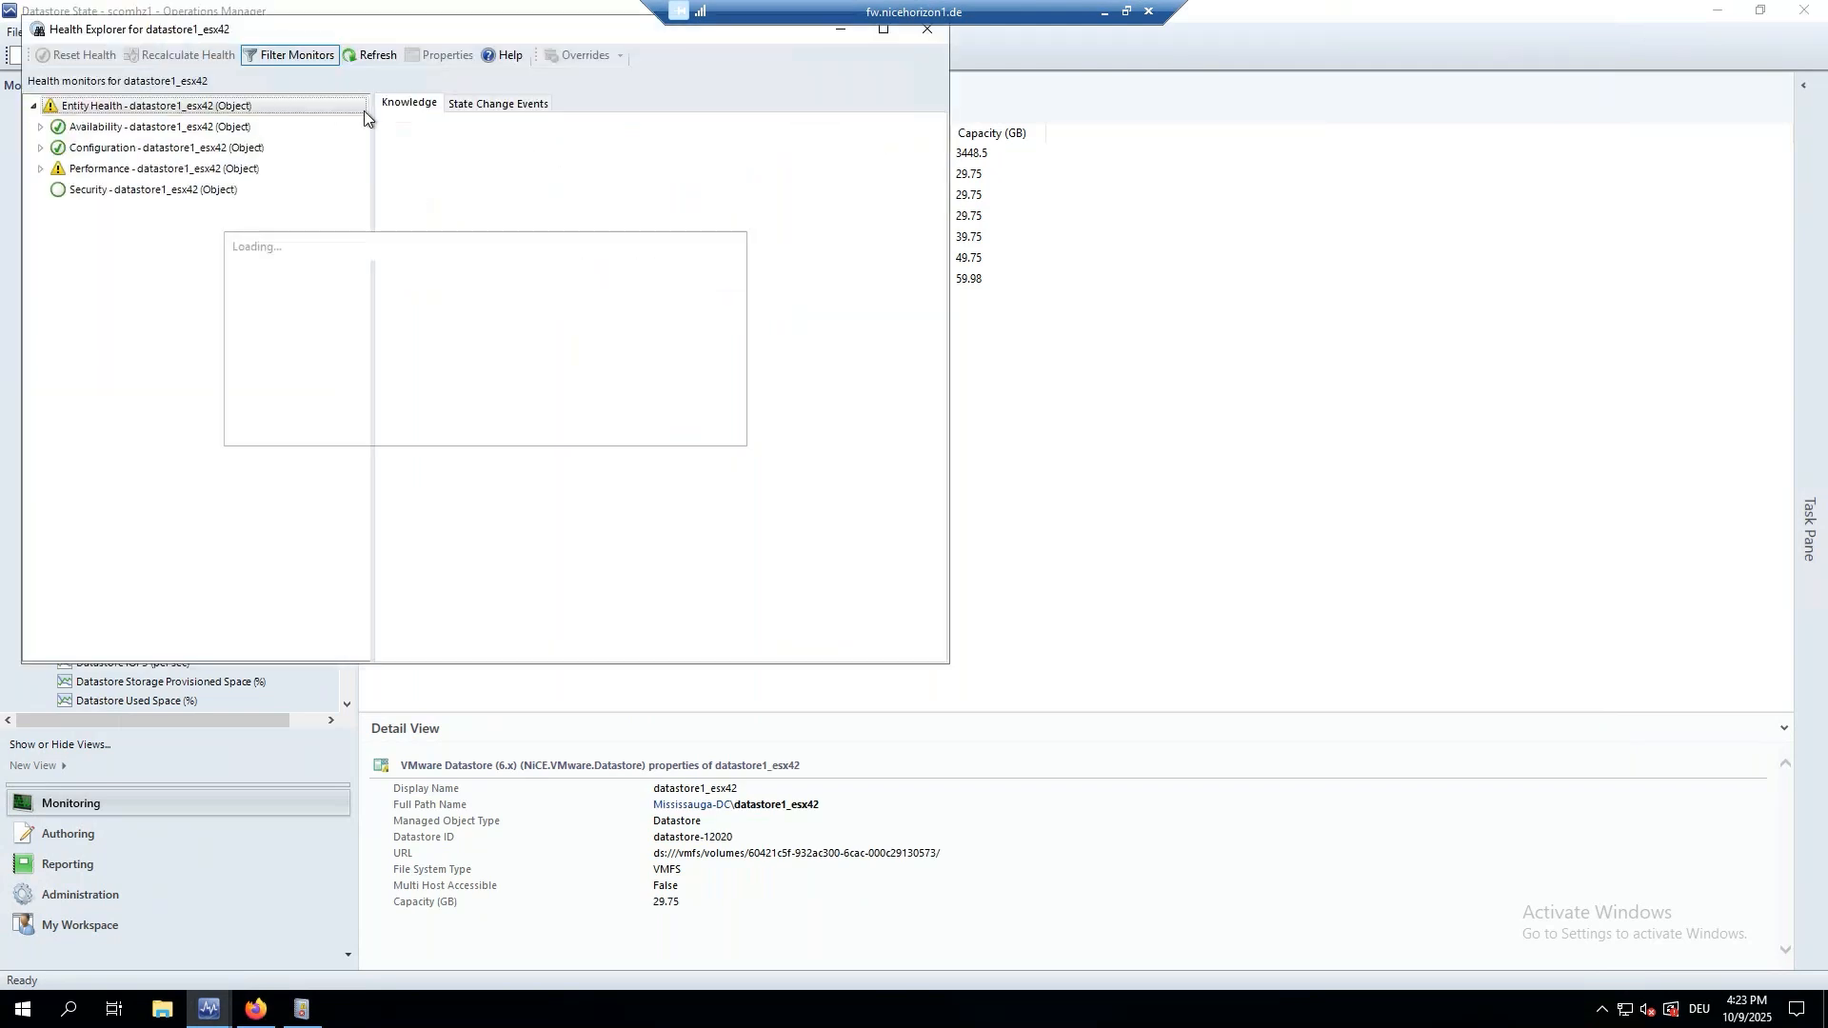
{"action": "left_click", "coordinate": [40, 126]}
{"action": "left_click_drag", "start_coordinate": [365, 42], "coordinate": [783, 79]}
{"action": "left_click", "coordinate": [458, 163]}
{"action": "left_click", "coordinate": [460, 185]}
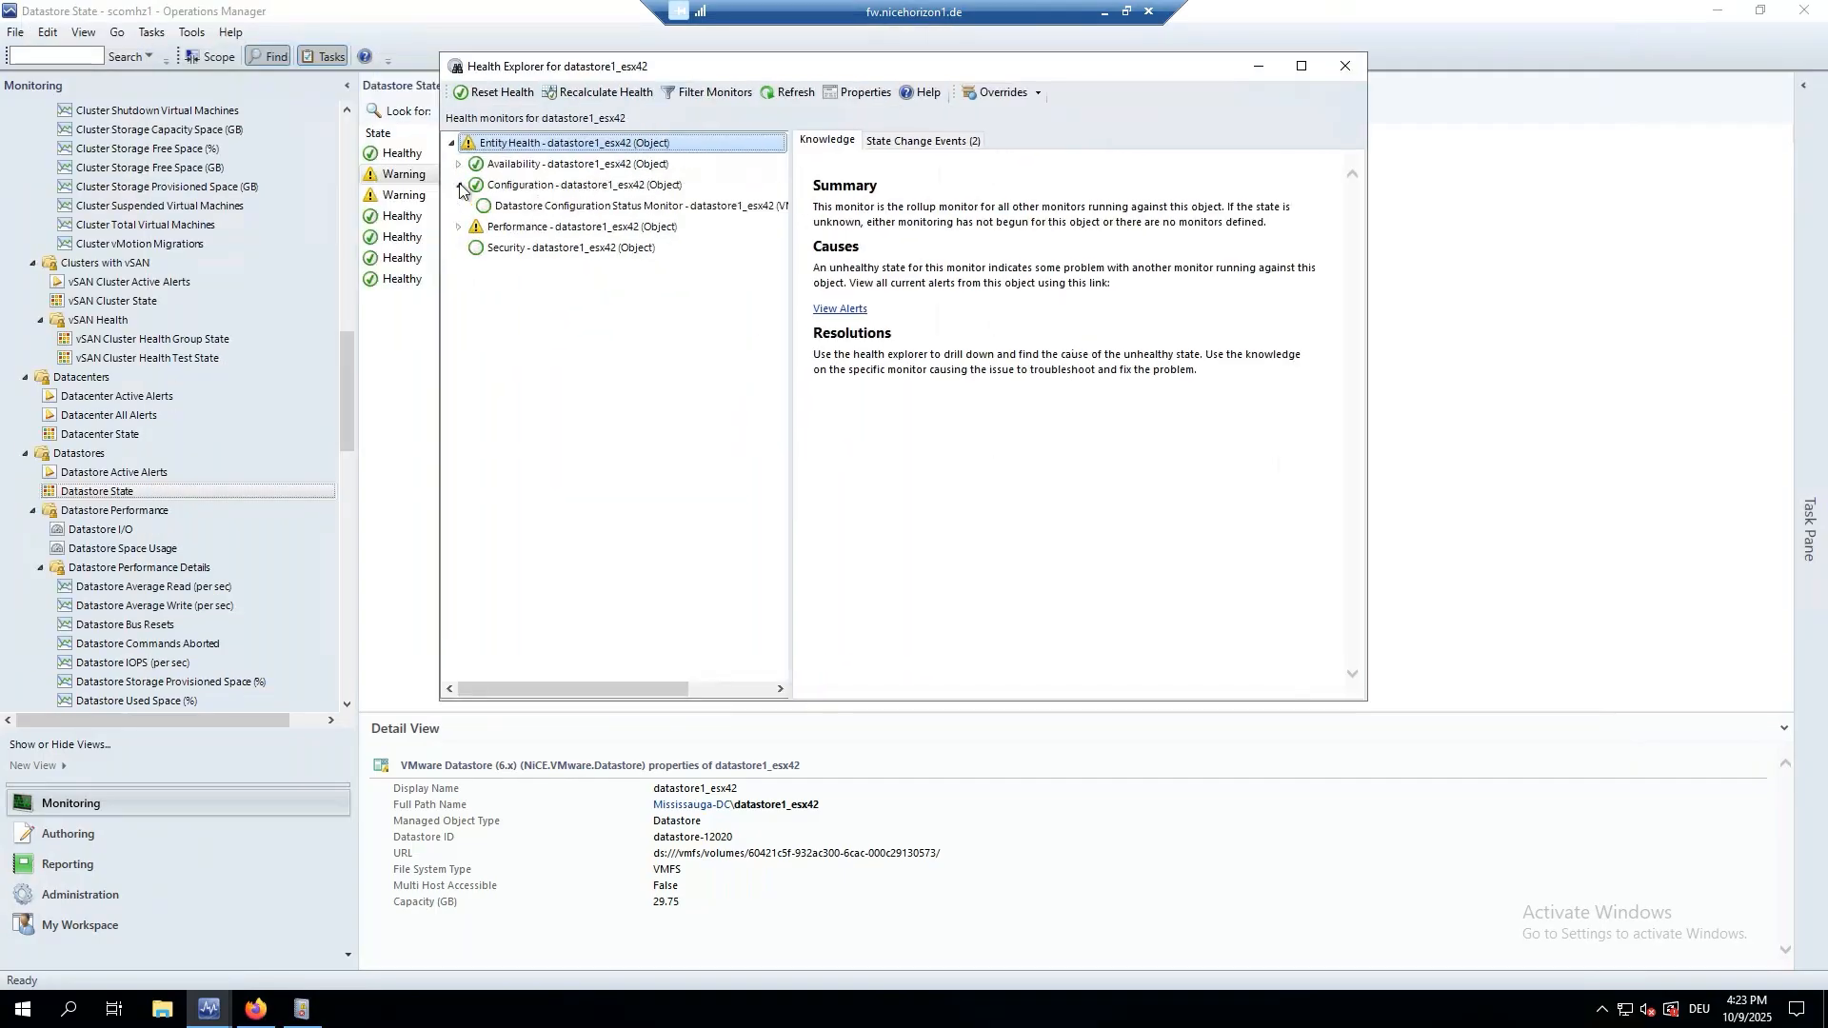
{"action": "left_click", "coordinate": [460, 186]}
{"action": "left_click", "coordinate": [458, 205]}
{"action": "left_click", "coordinate": [458, 205]}
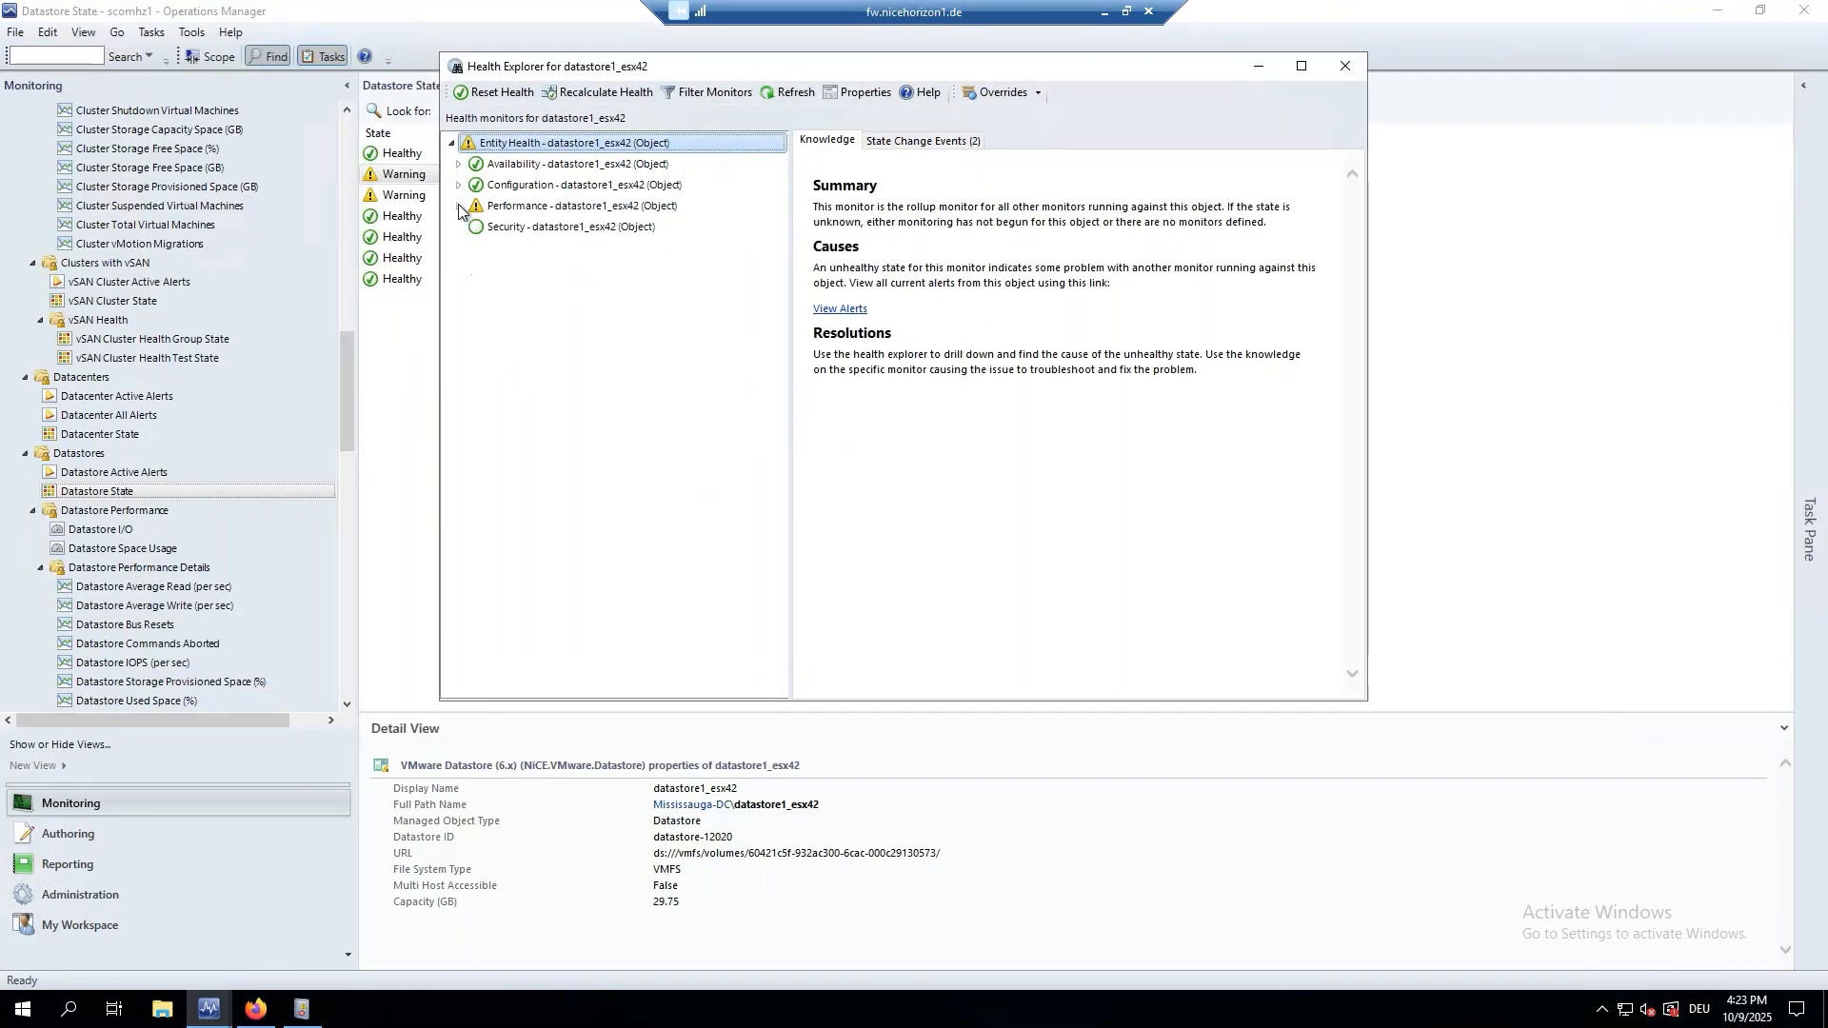
{"action": "left_click", "coordinate": [1350, 67]}
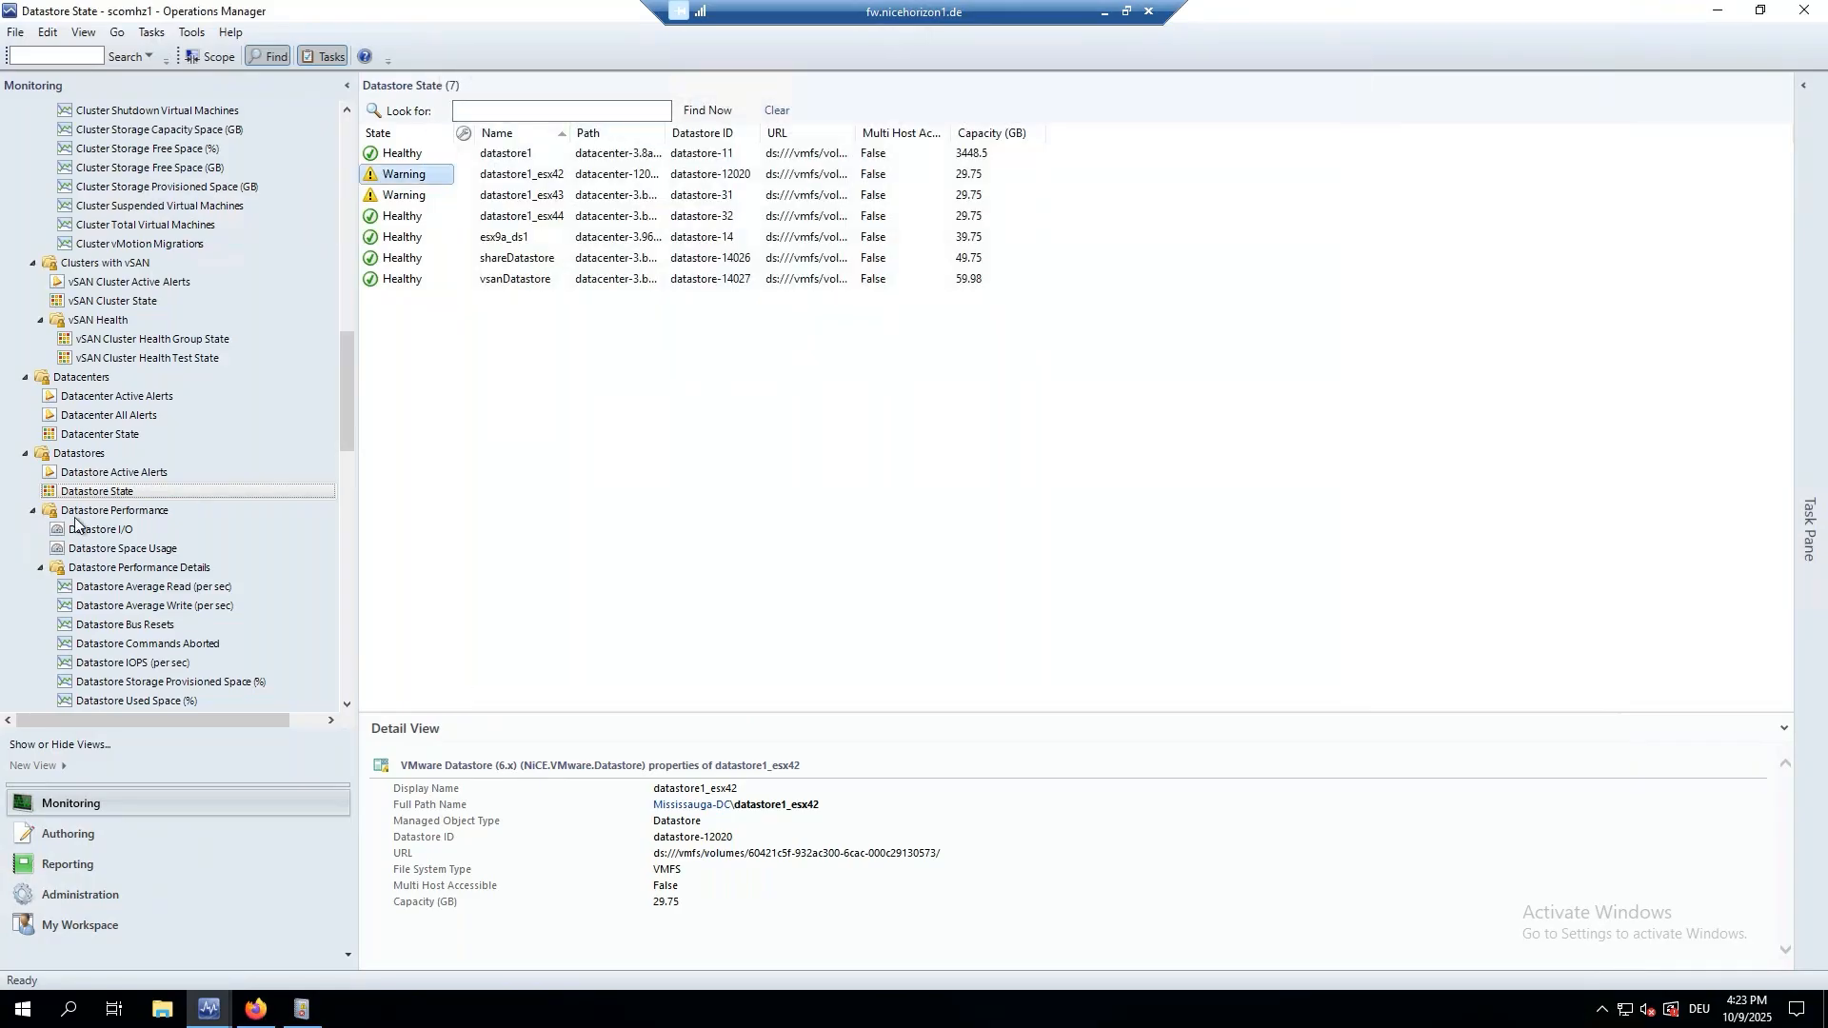
{"action": "scroll", "coordinate": [105, 519], "scroll_direction": "down", "scroll_amount": 2}
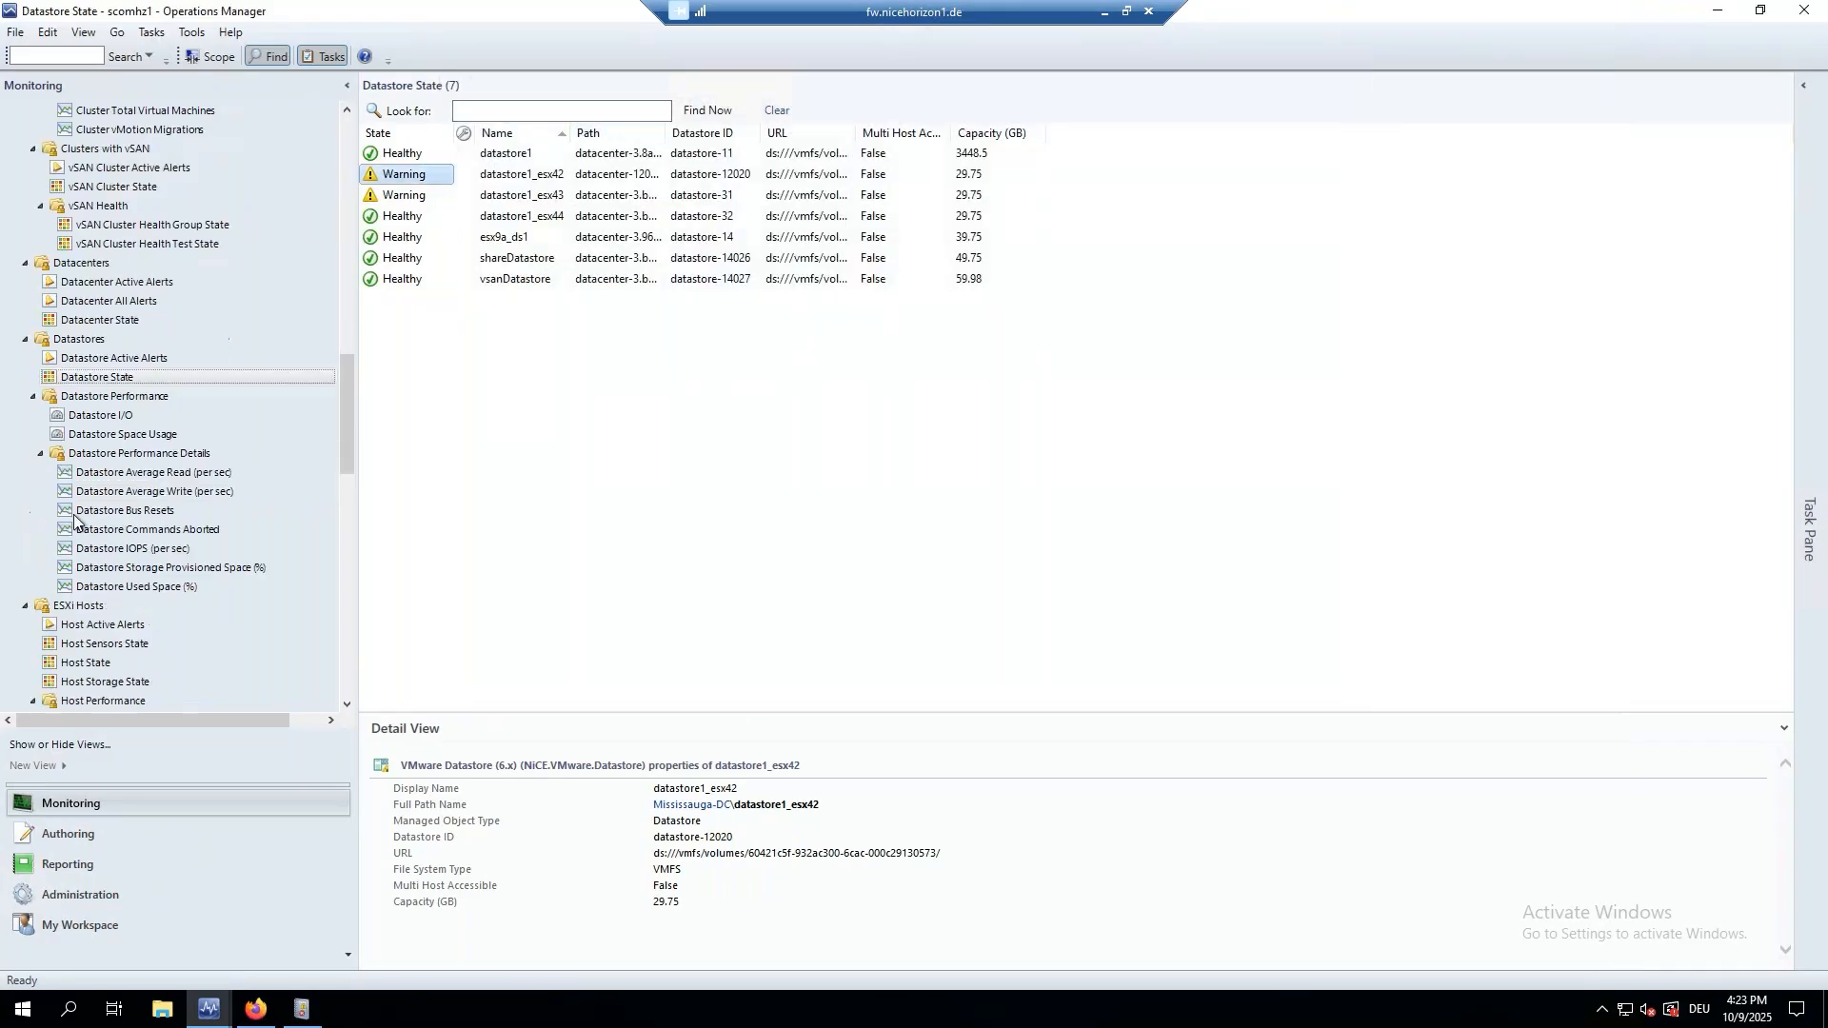
{"action": "left_click", "coordinate": [108, 548]}
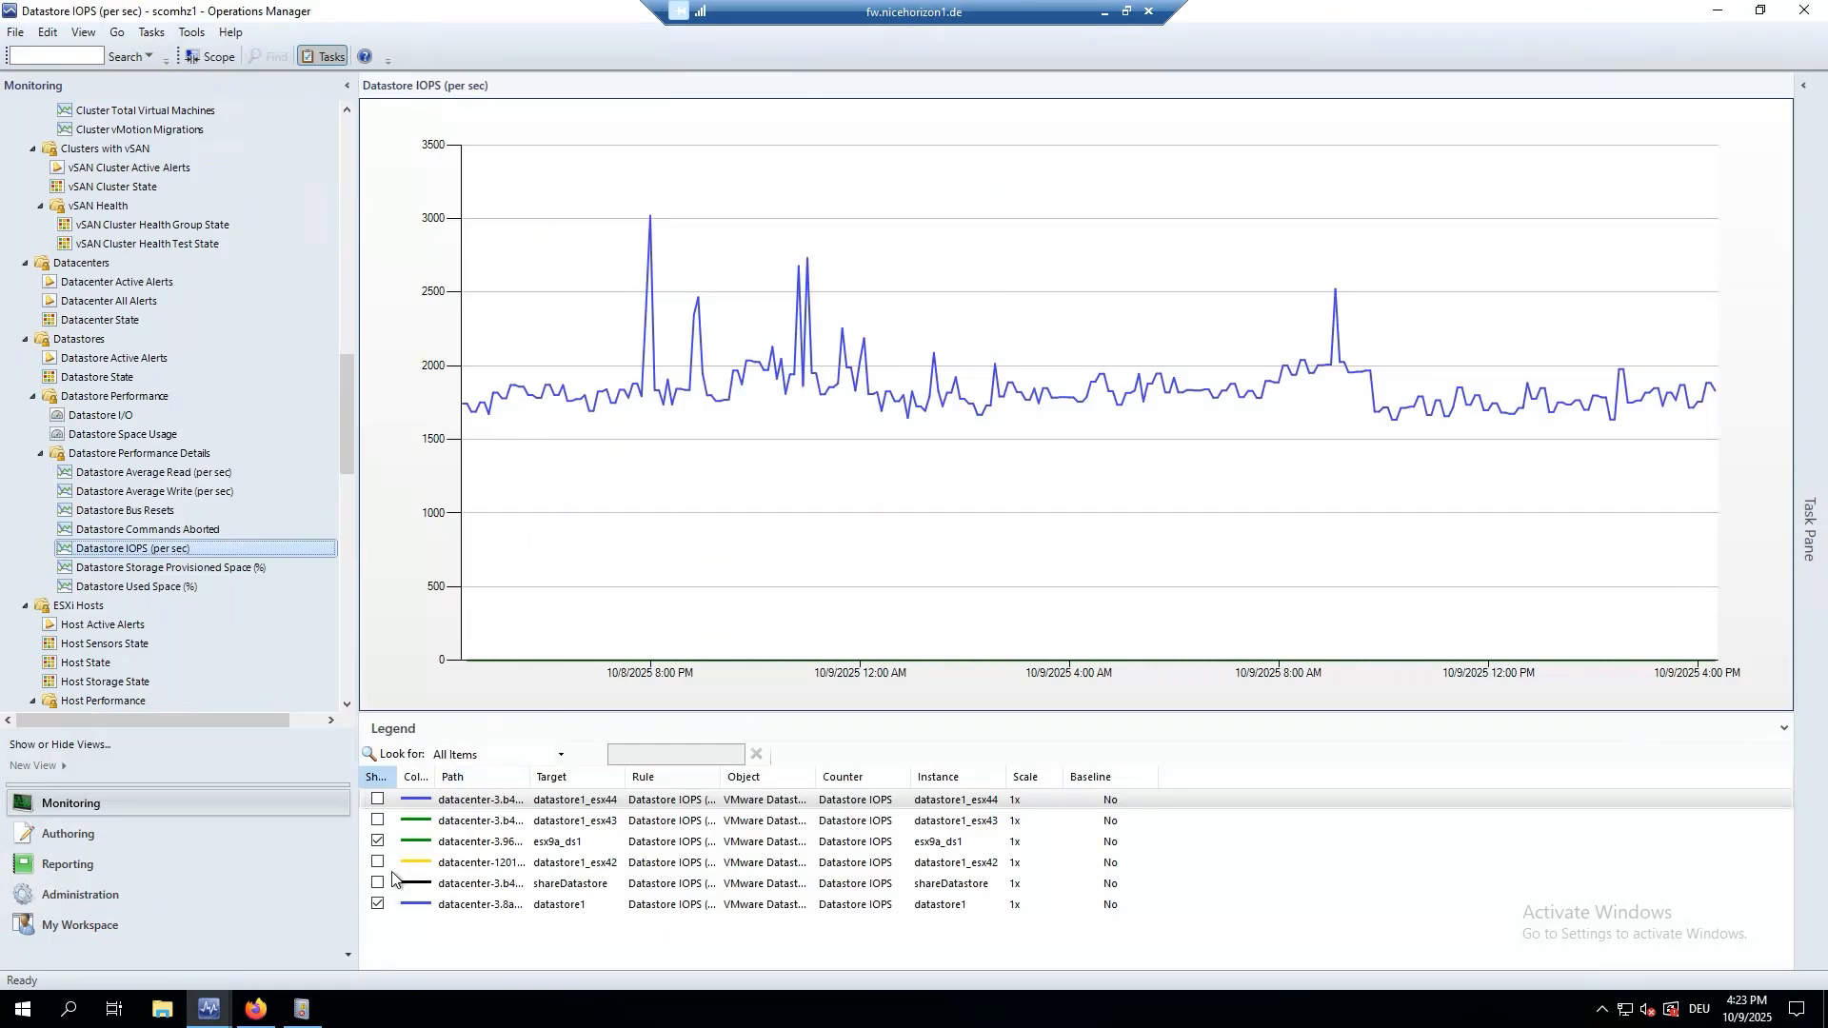
View Datastore Storage Provisioned Space (%), then Datastore Used Space (%) with datastore1 near 61%.
{"action": "left_click", "coordinate": [121, 570]}
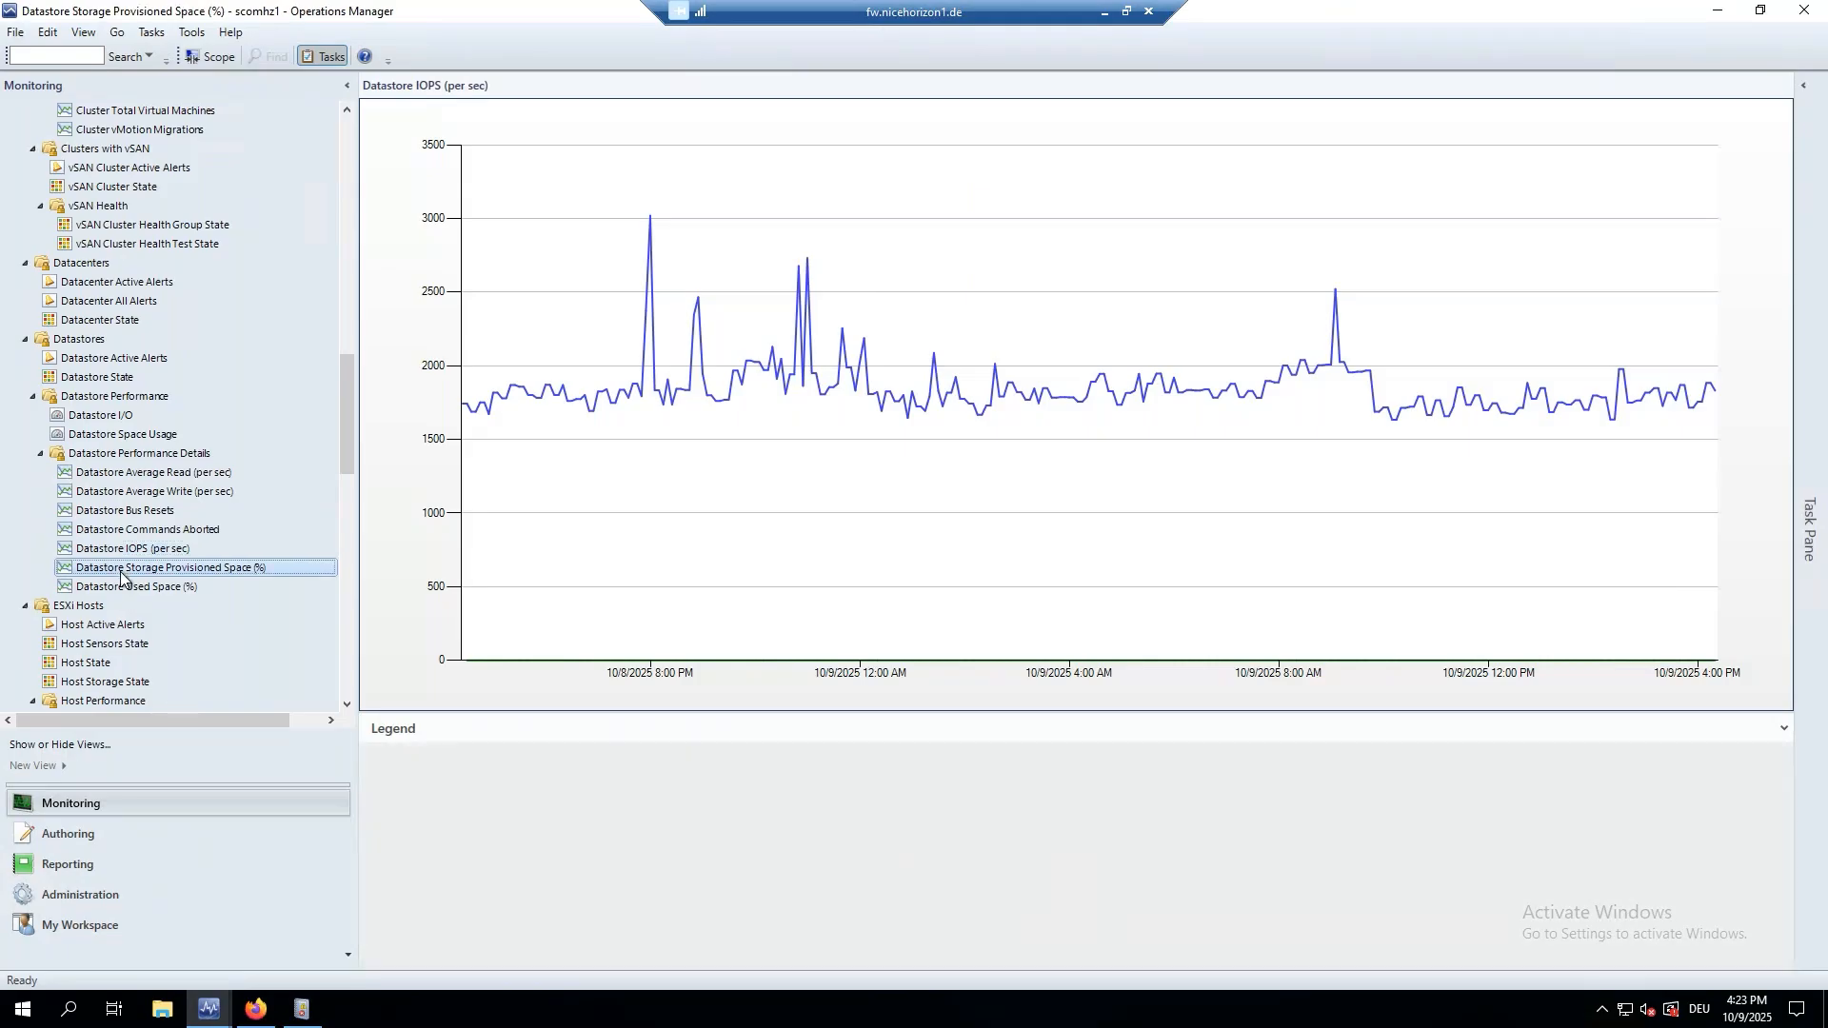
{"action": "left_click", "coordinate": [173, 585]}
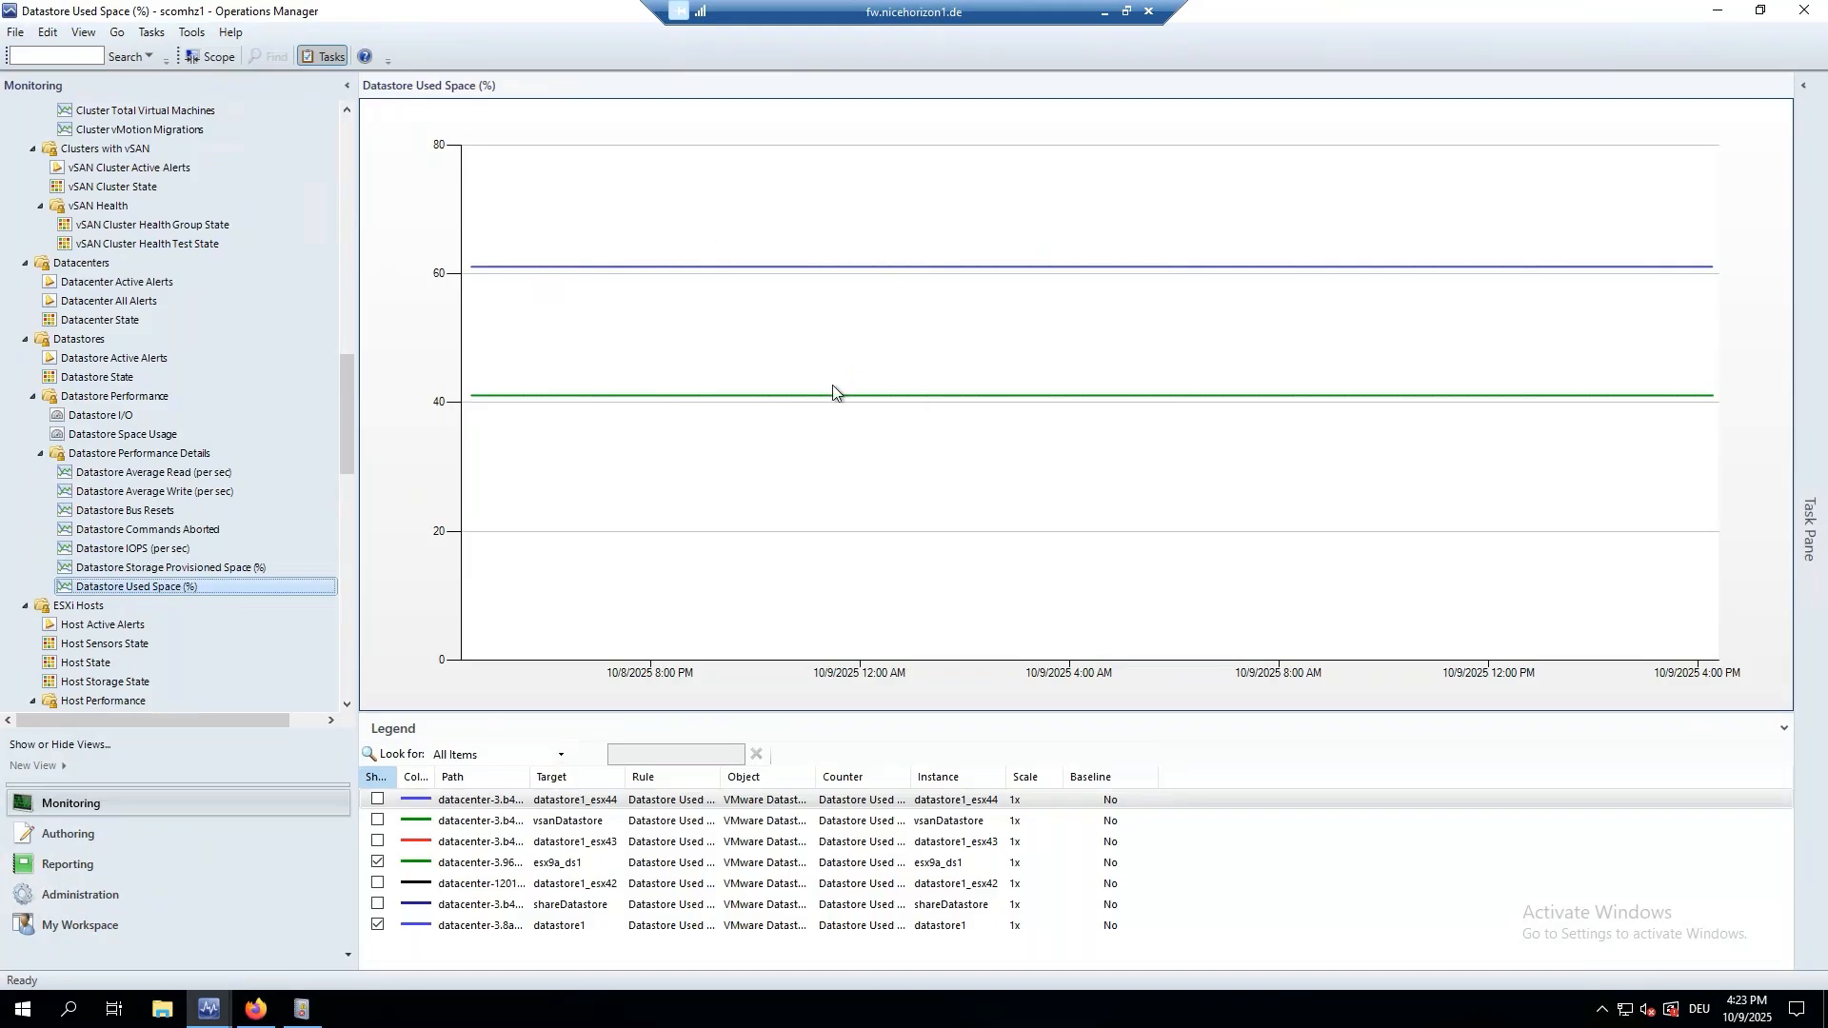
{"action": "scroll", "coordinate": [209, 470], "scroll_direction": "down", "scroll_amount": 5}
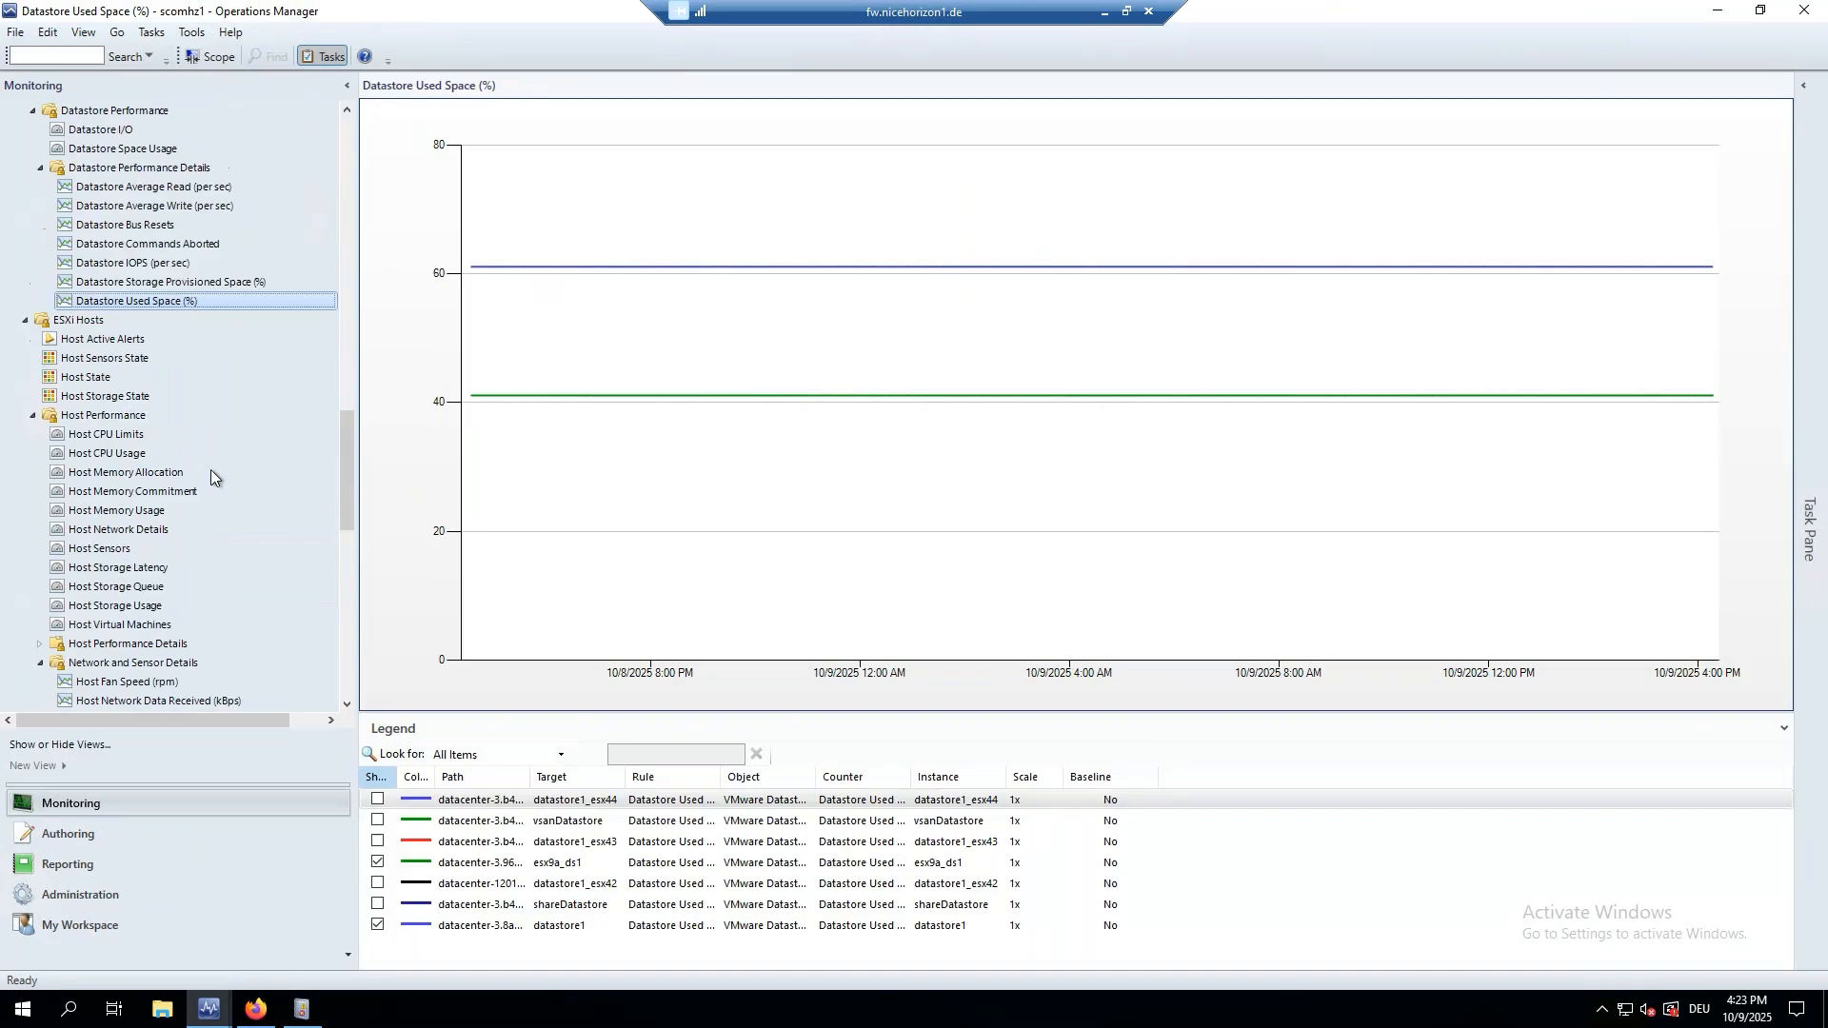
Open Health Explorer for host esx43.lab55.nicelab.de from the Host State table.
{"action": "left_click", "coordinate": [90, 378]}
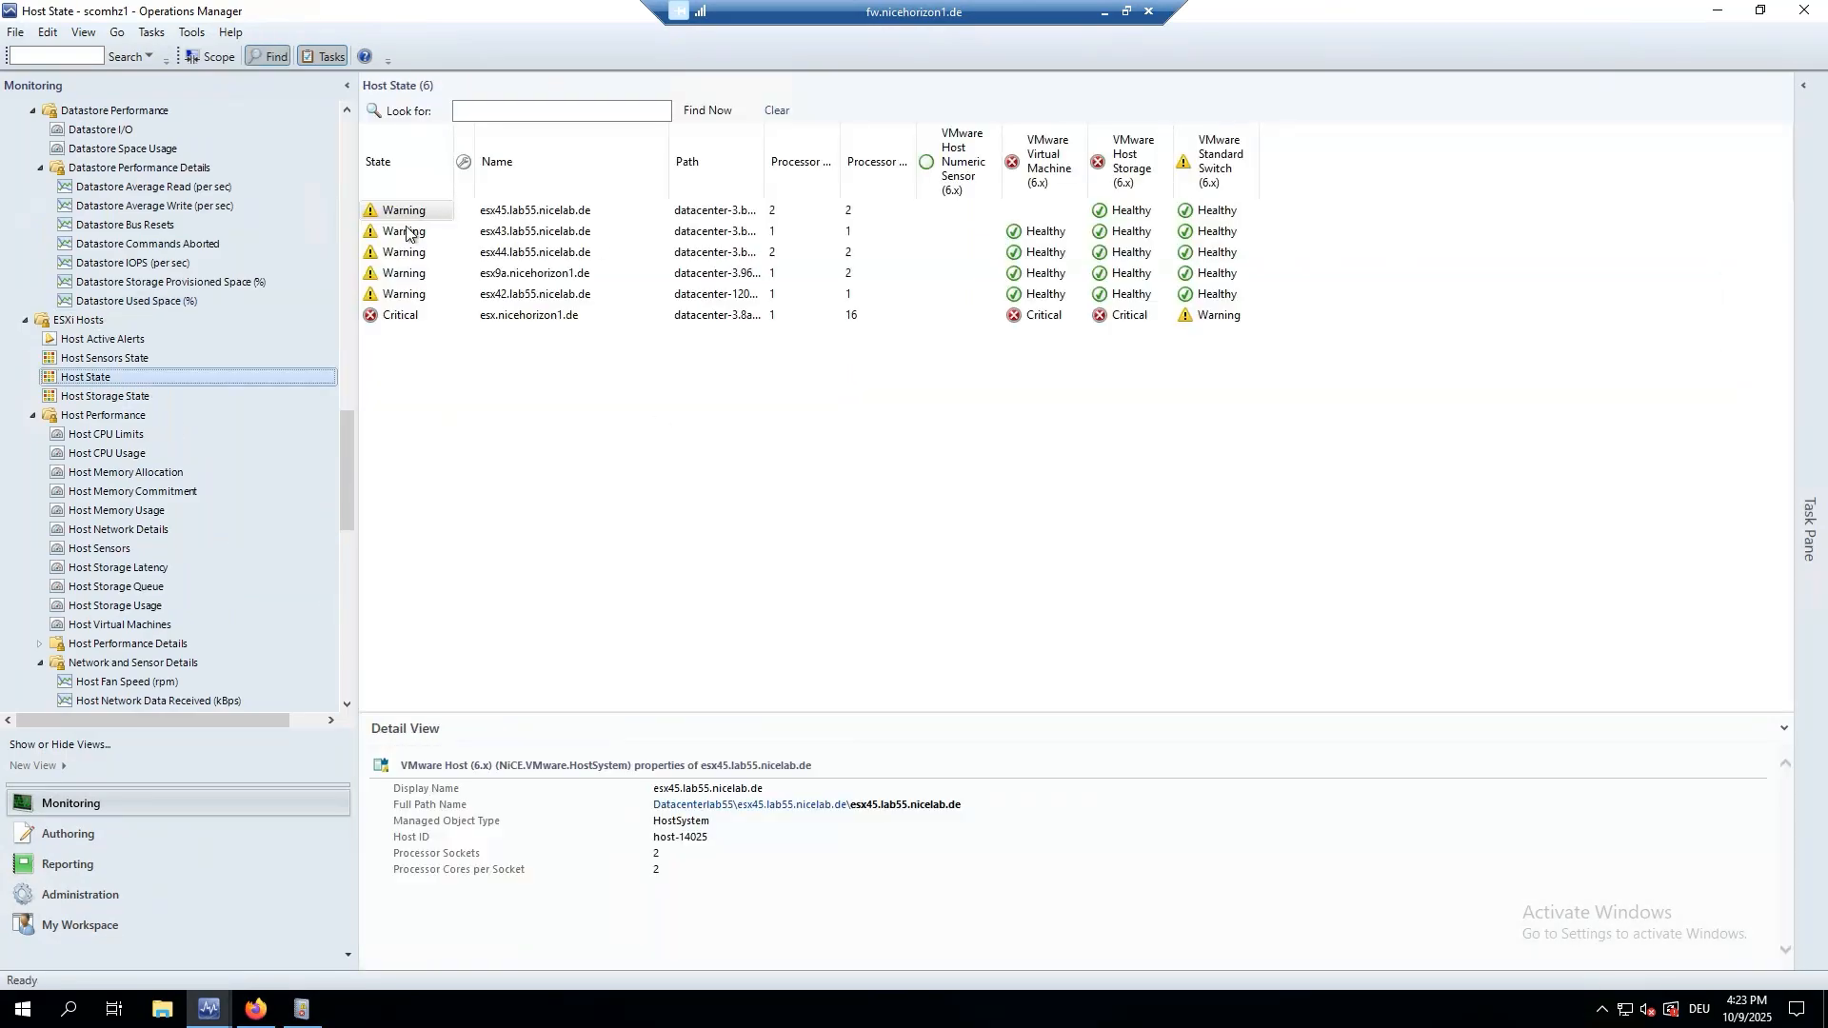
{"action": "right_click", "coordinate": [399, 238]}
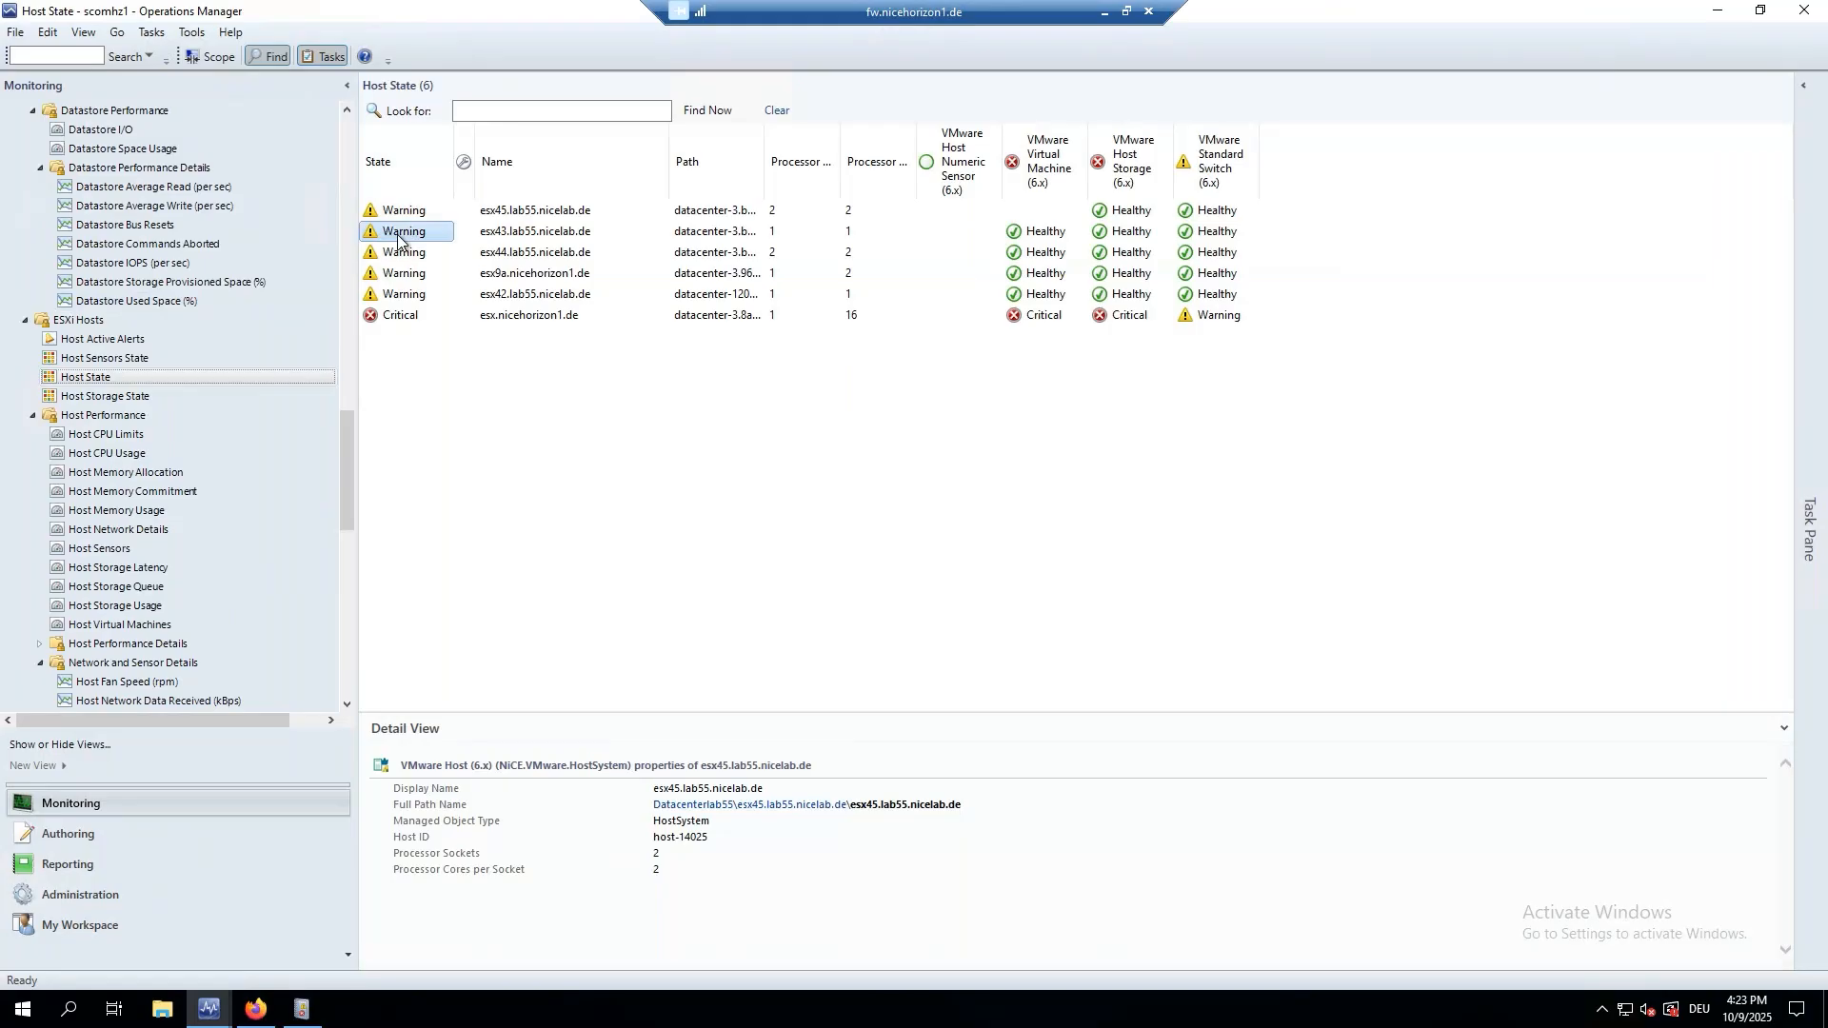
{"action": "mouse_move", "coordinate": [441, 248]}
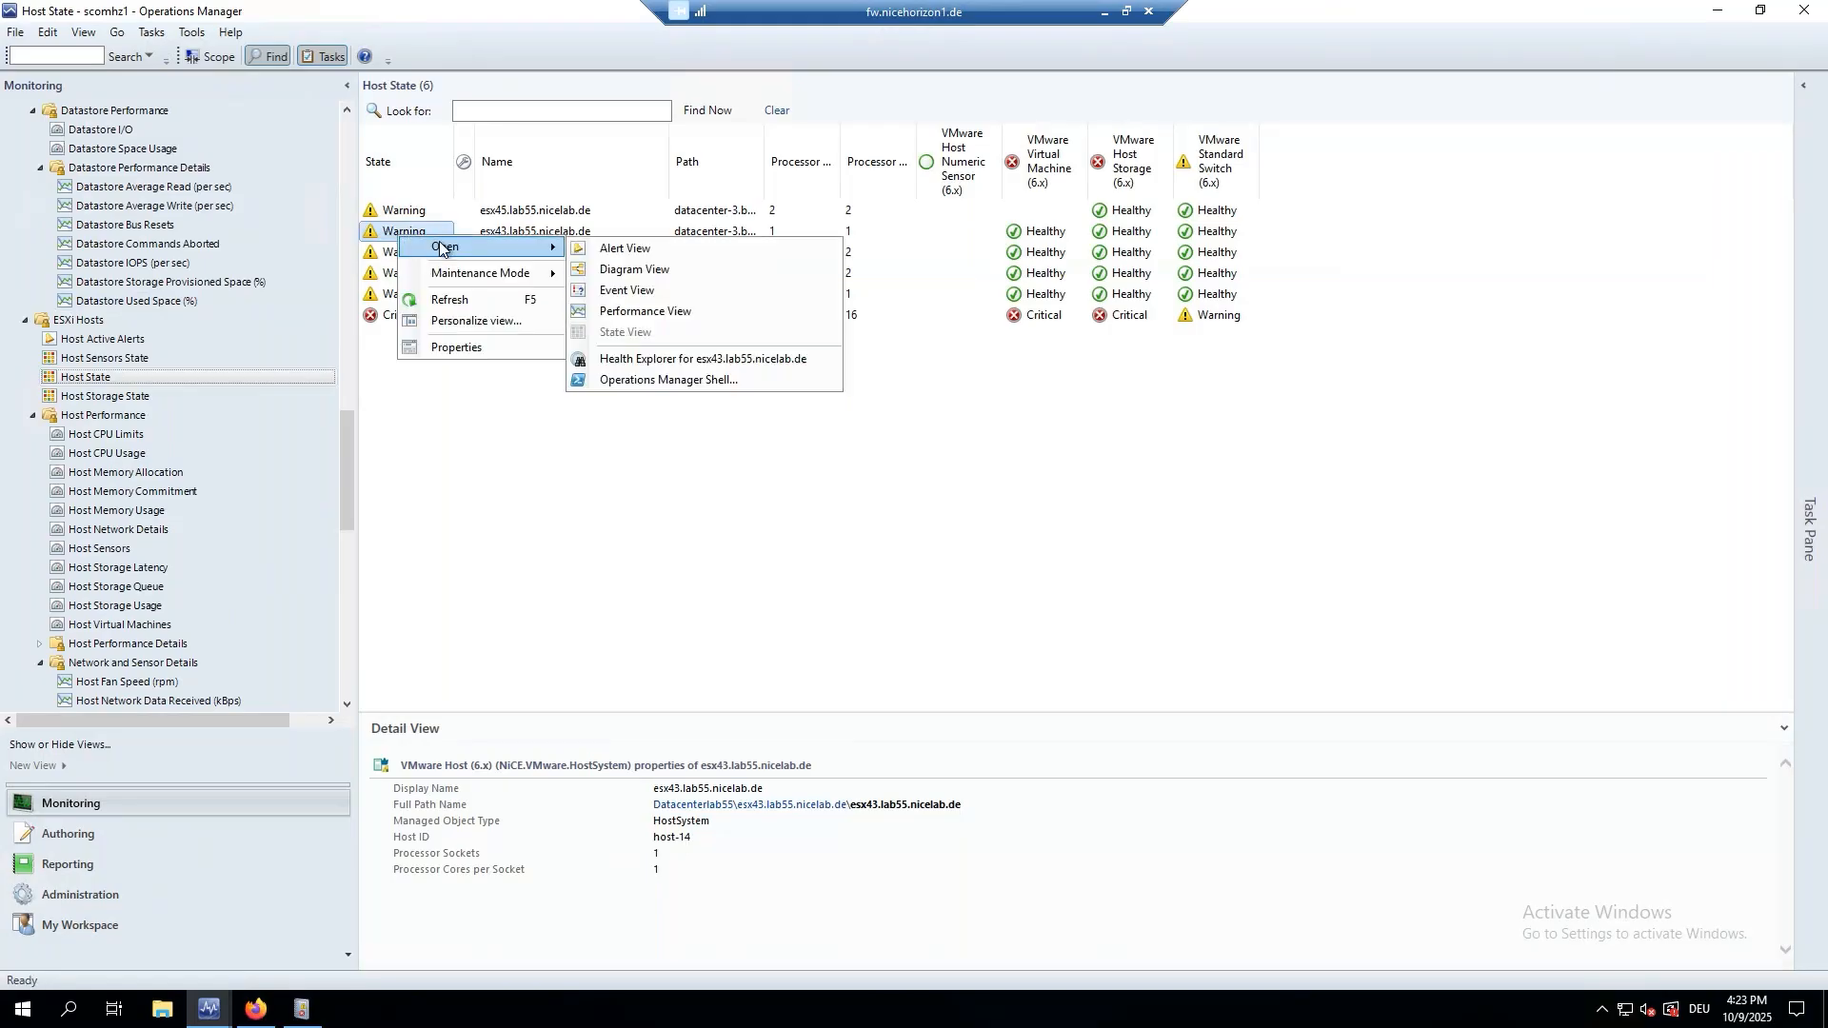
{"action": "left_click", "coordinate": [692, 360]}
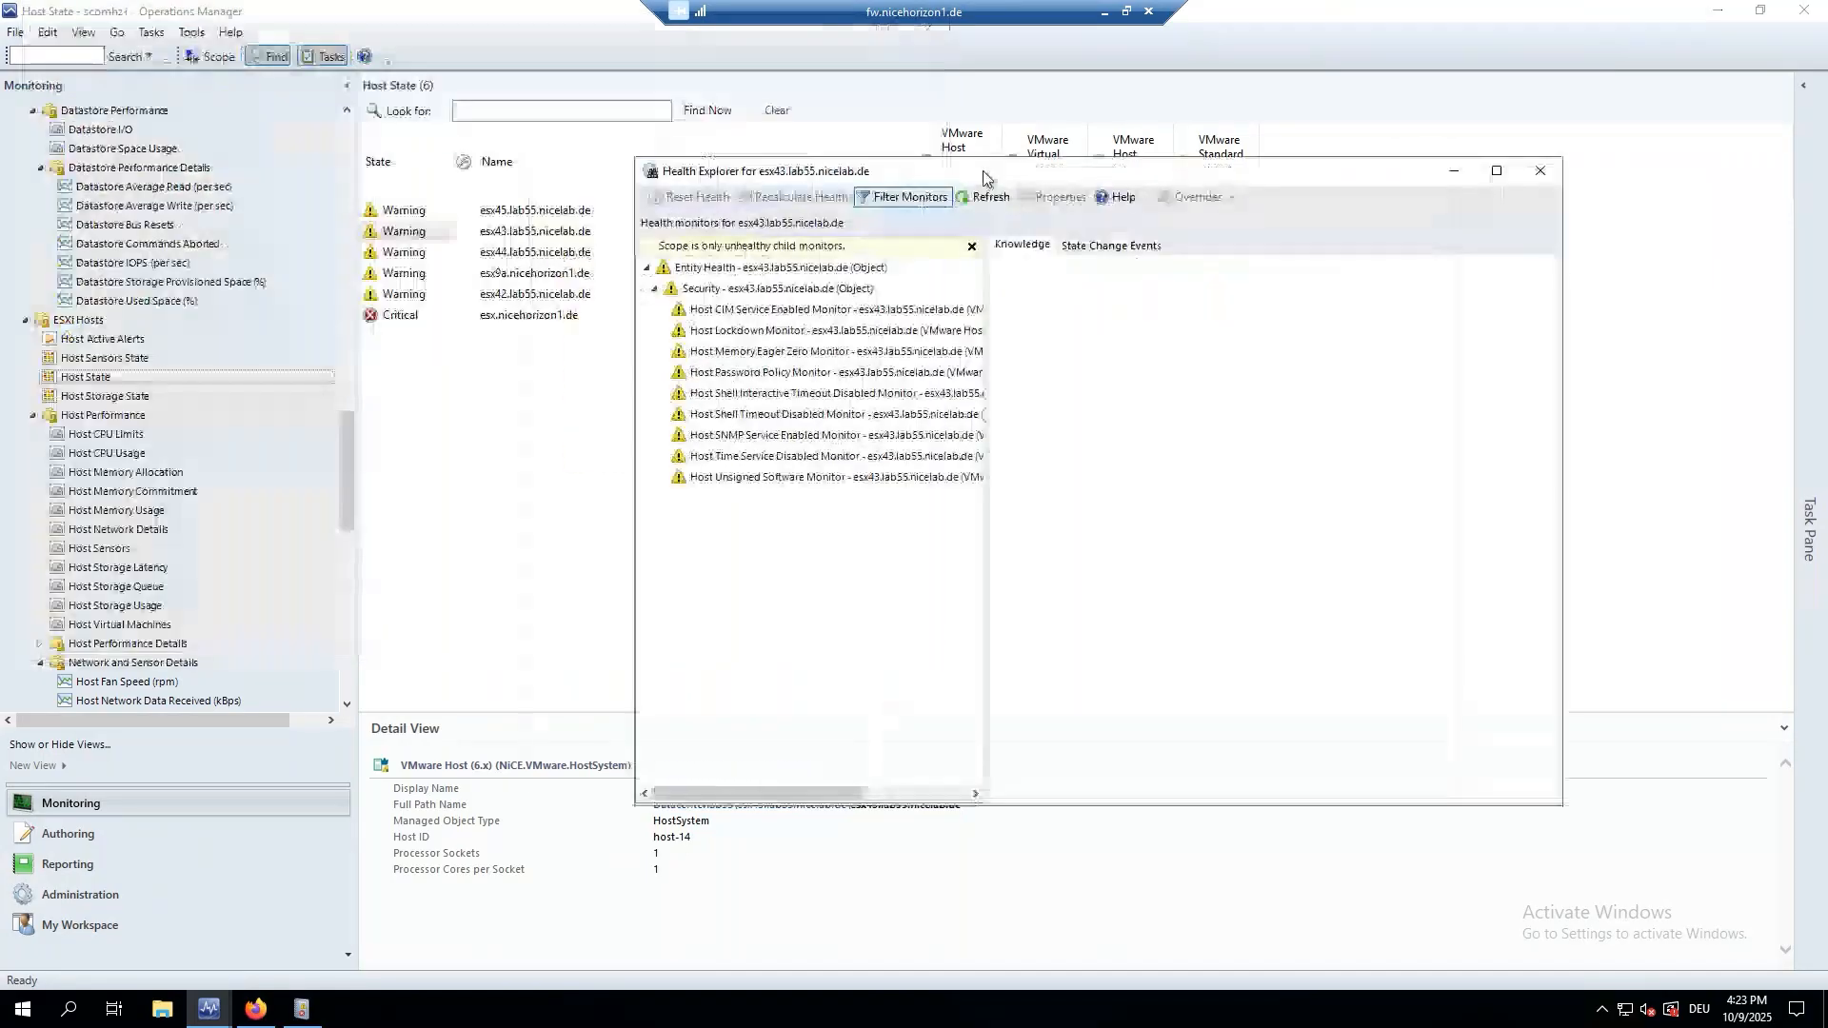
Show all monitors, check Availability and Performance, and select Host CIM Service Enabled Monitor.
{"action": "left_click", "coordinate": [972, 247]}
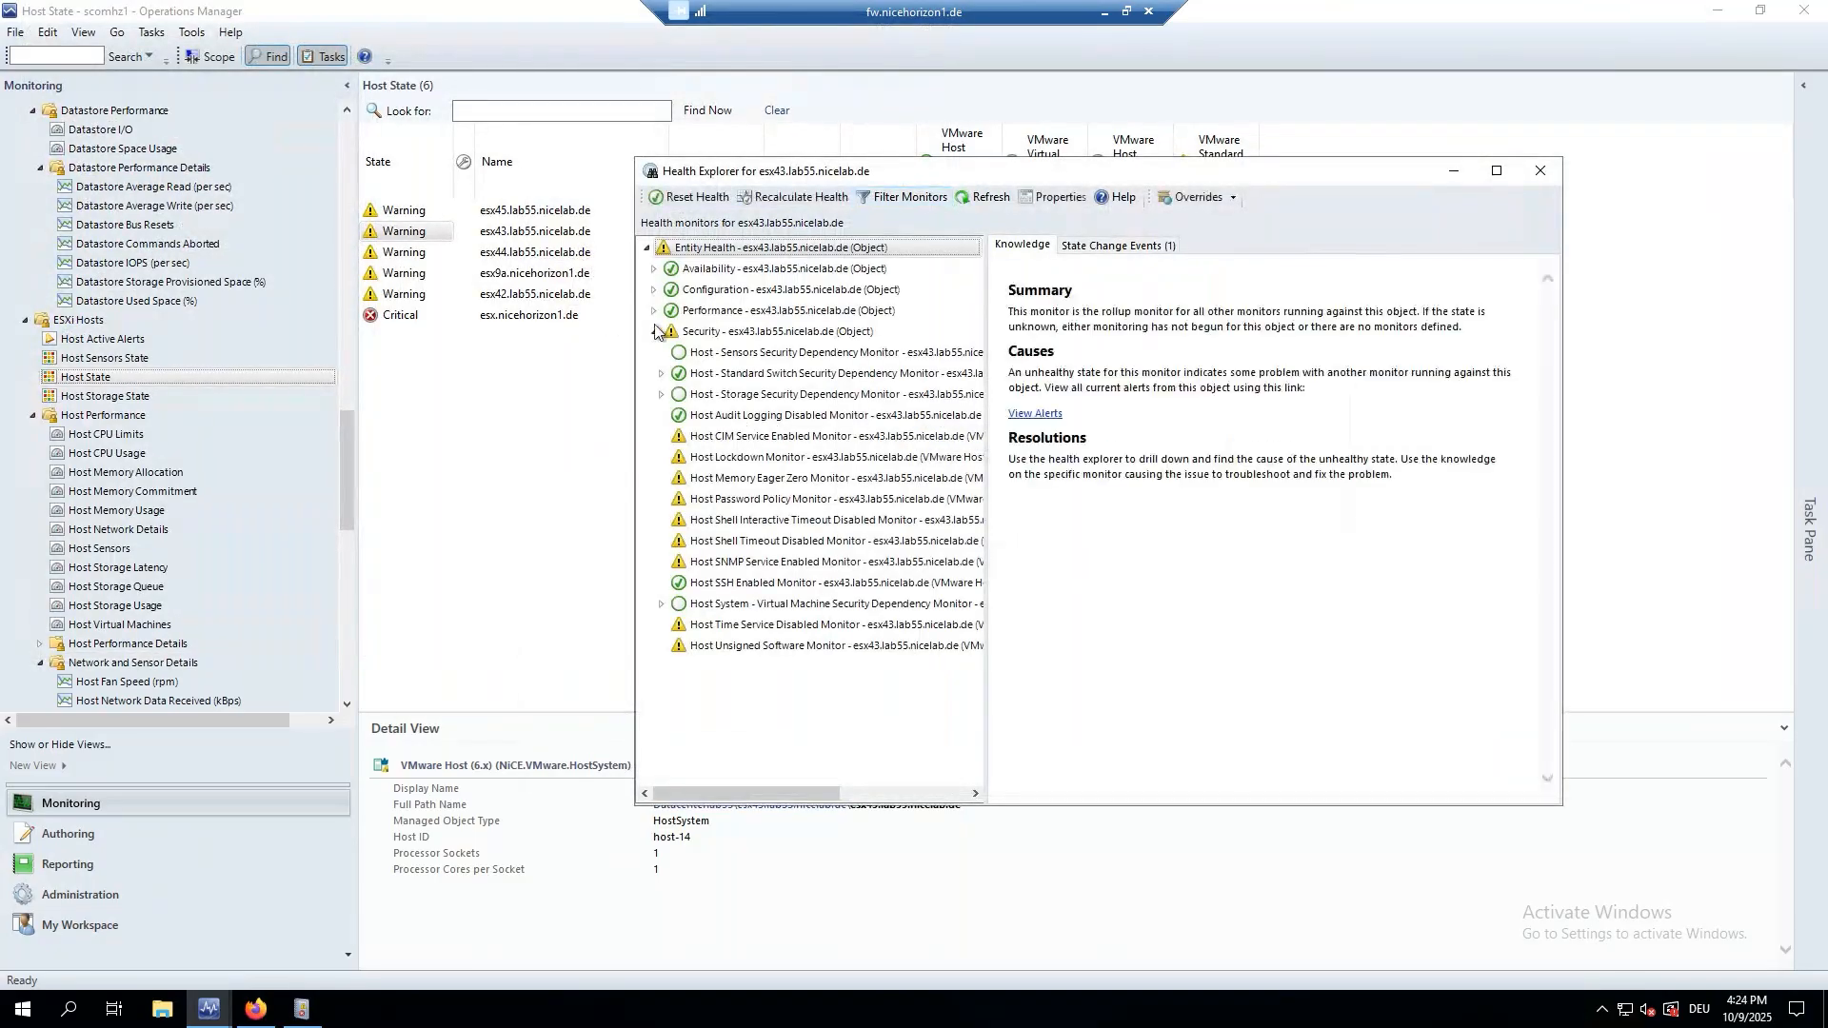
{"action": "left_click", "coordinate": [654, 270]}
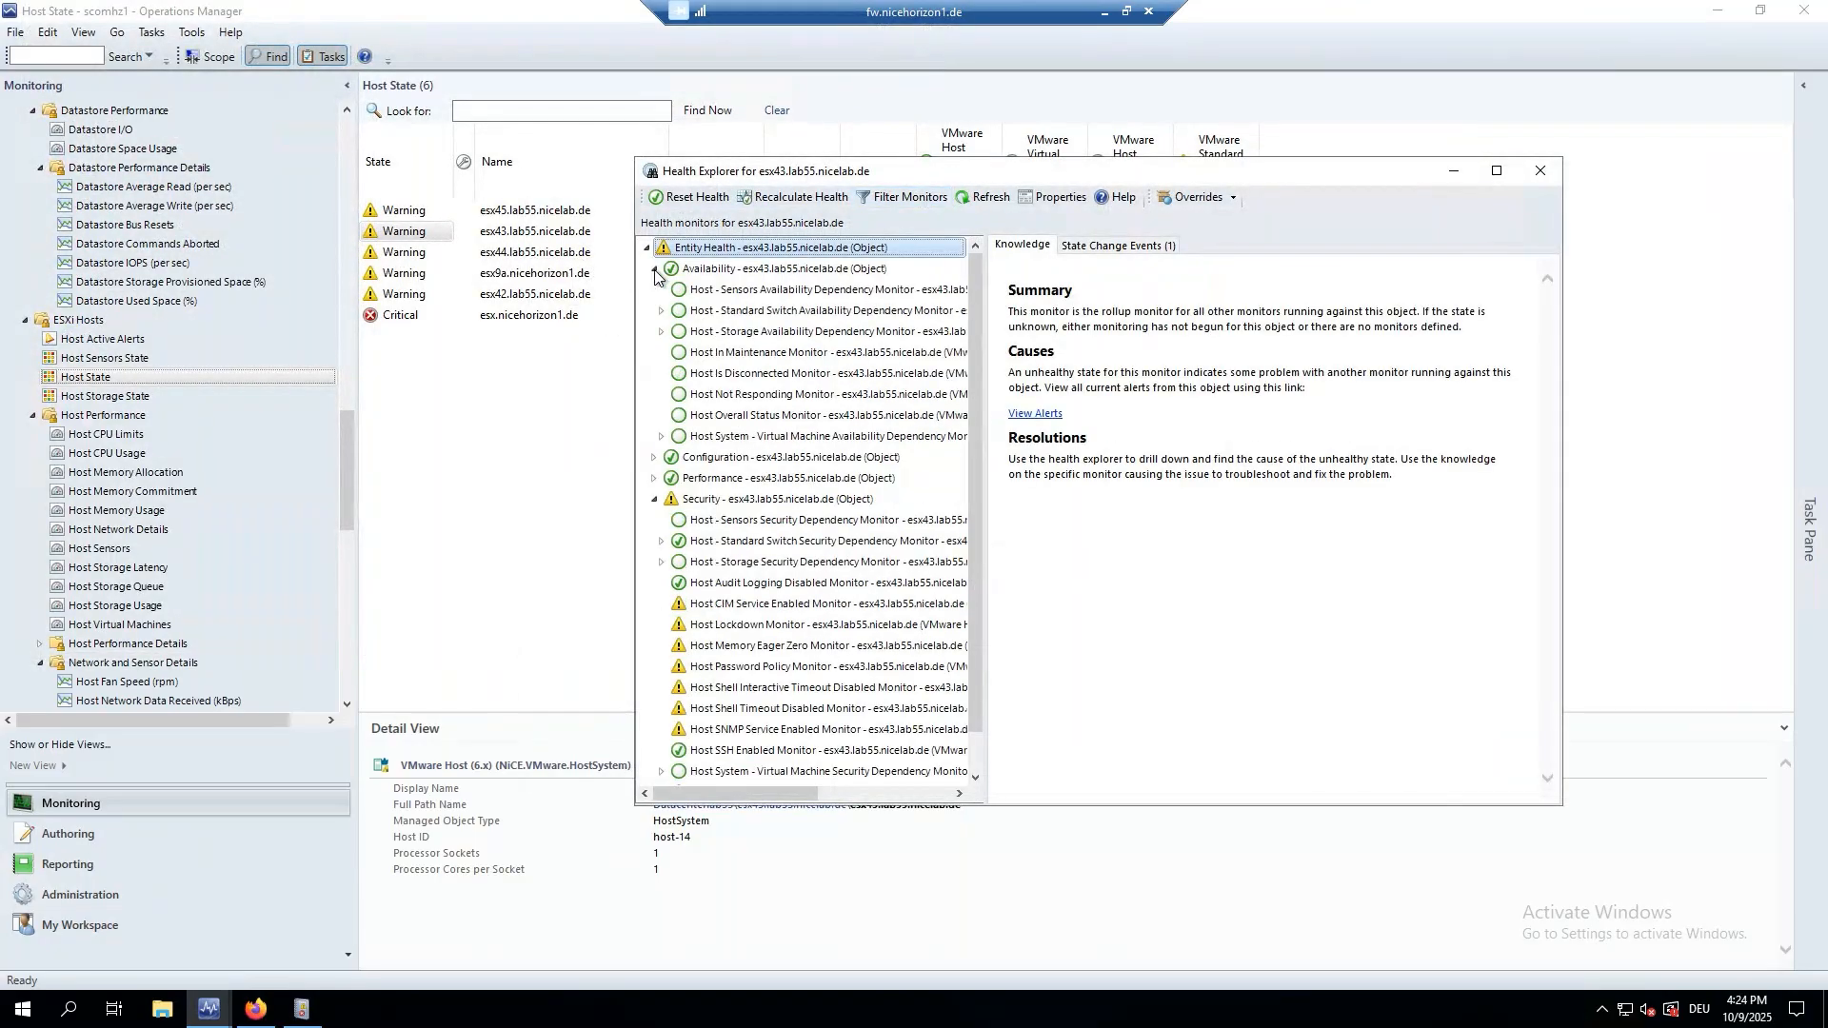
{"action": "left_click", "coordinate": [654, 270]}
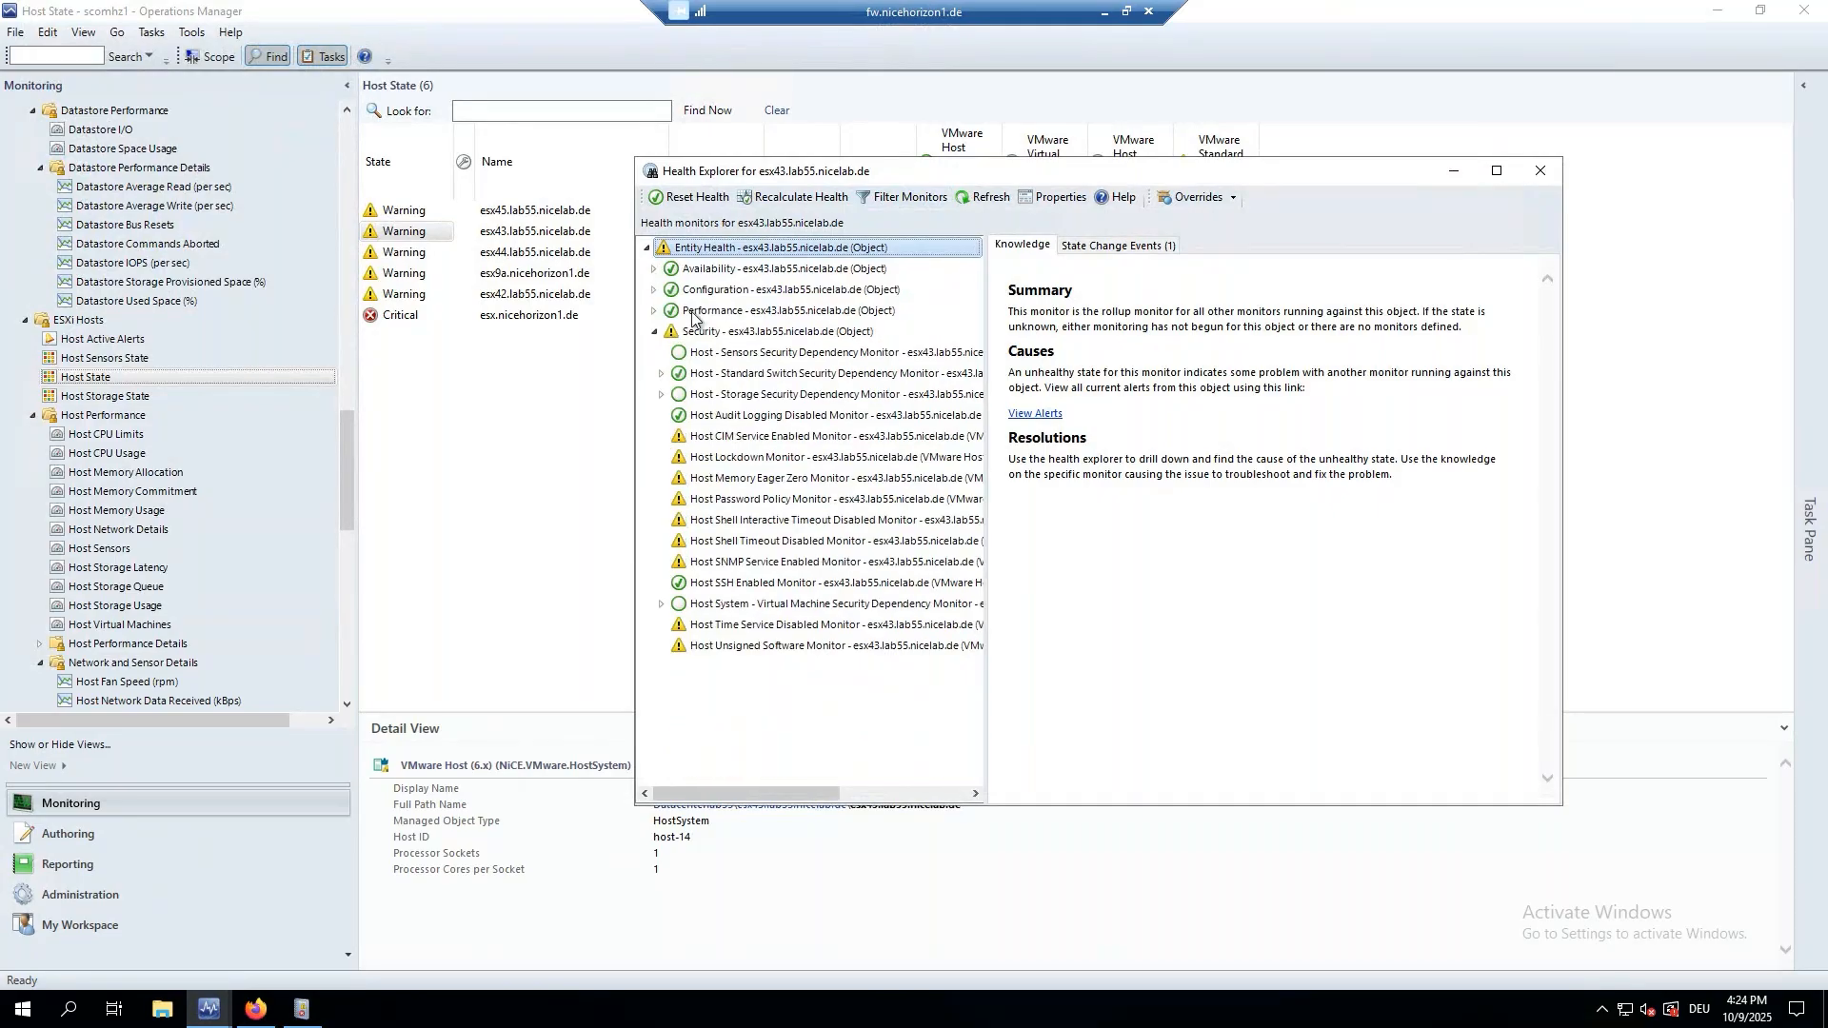
{"action": "left_click", "coordinate": [654, 311]}
{"action": "left_click", "coordinate": [654, 310]}
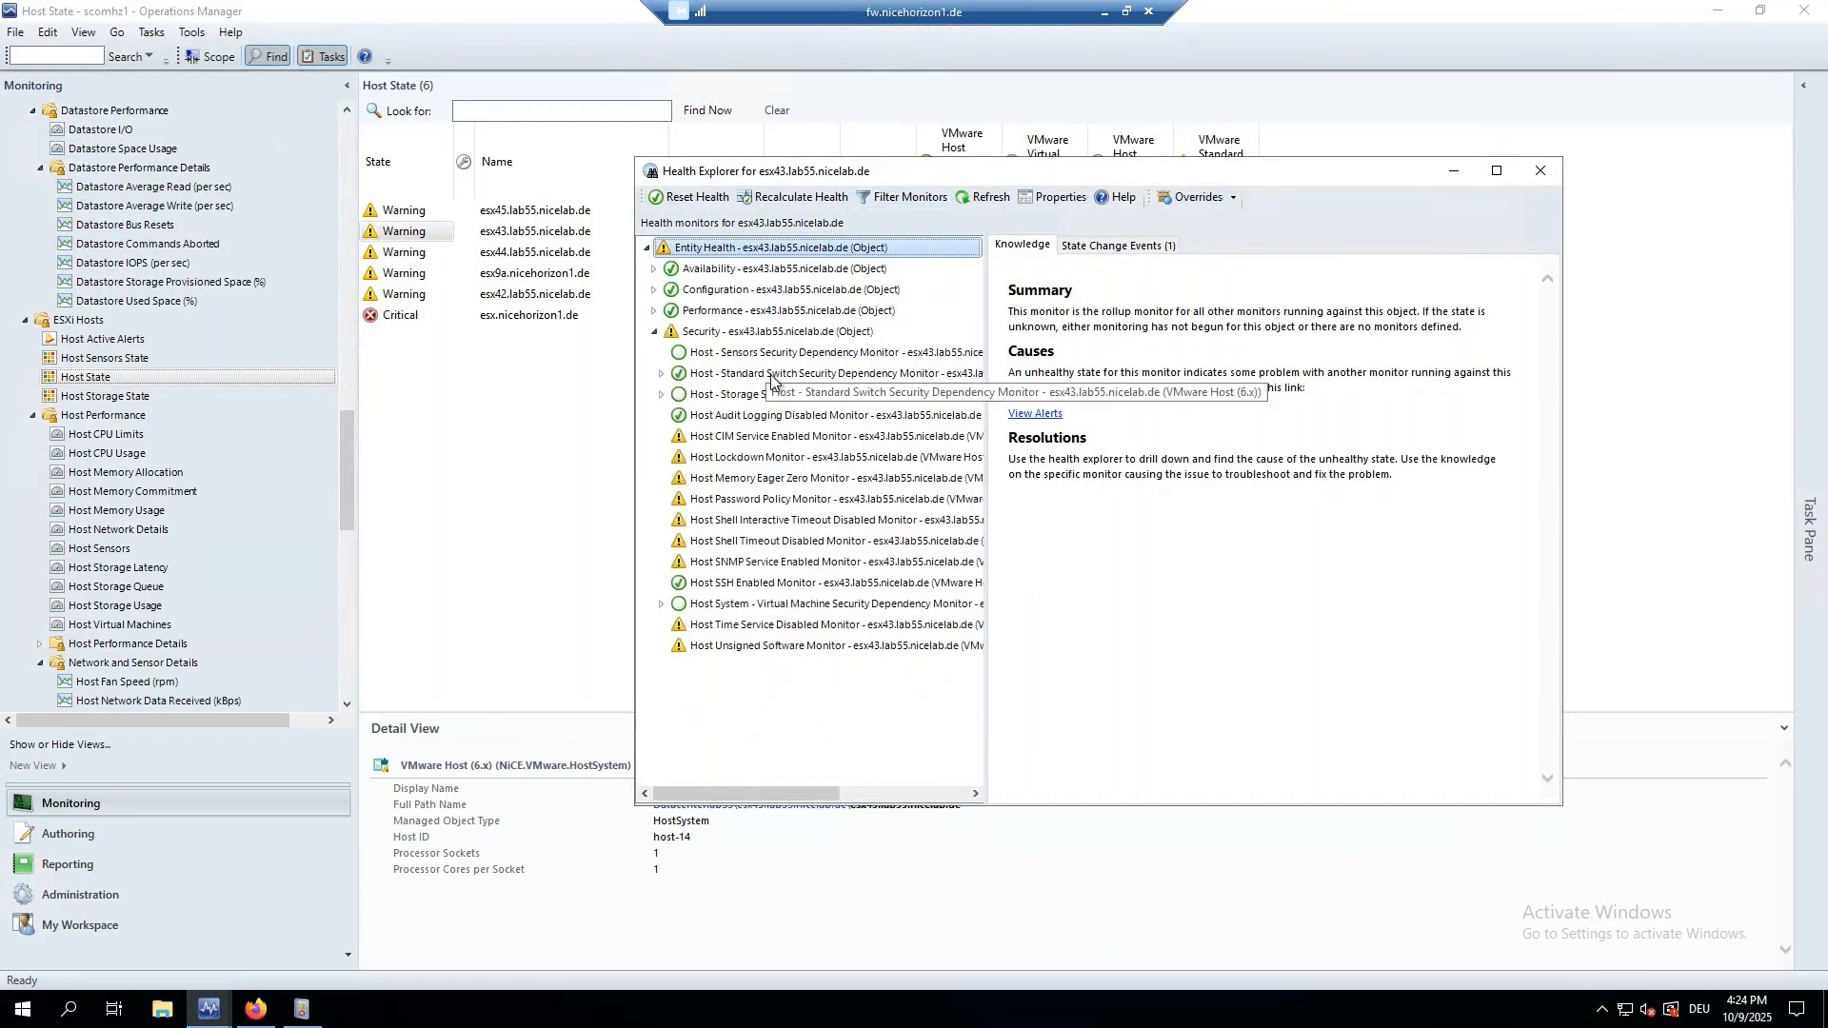
{"action": "left_click", "coordinate": [729, 441]}
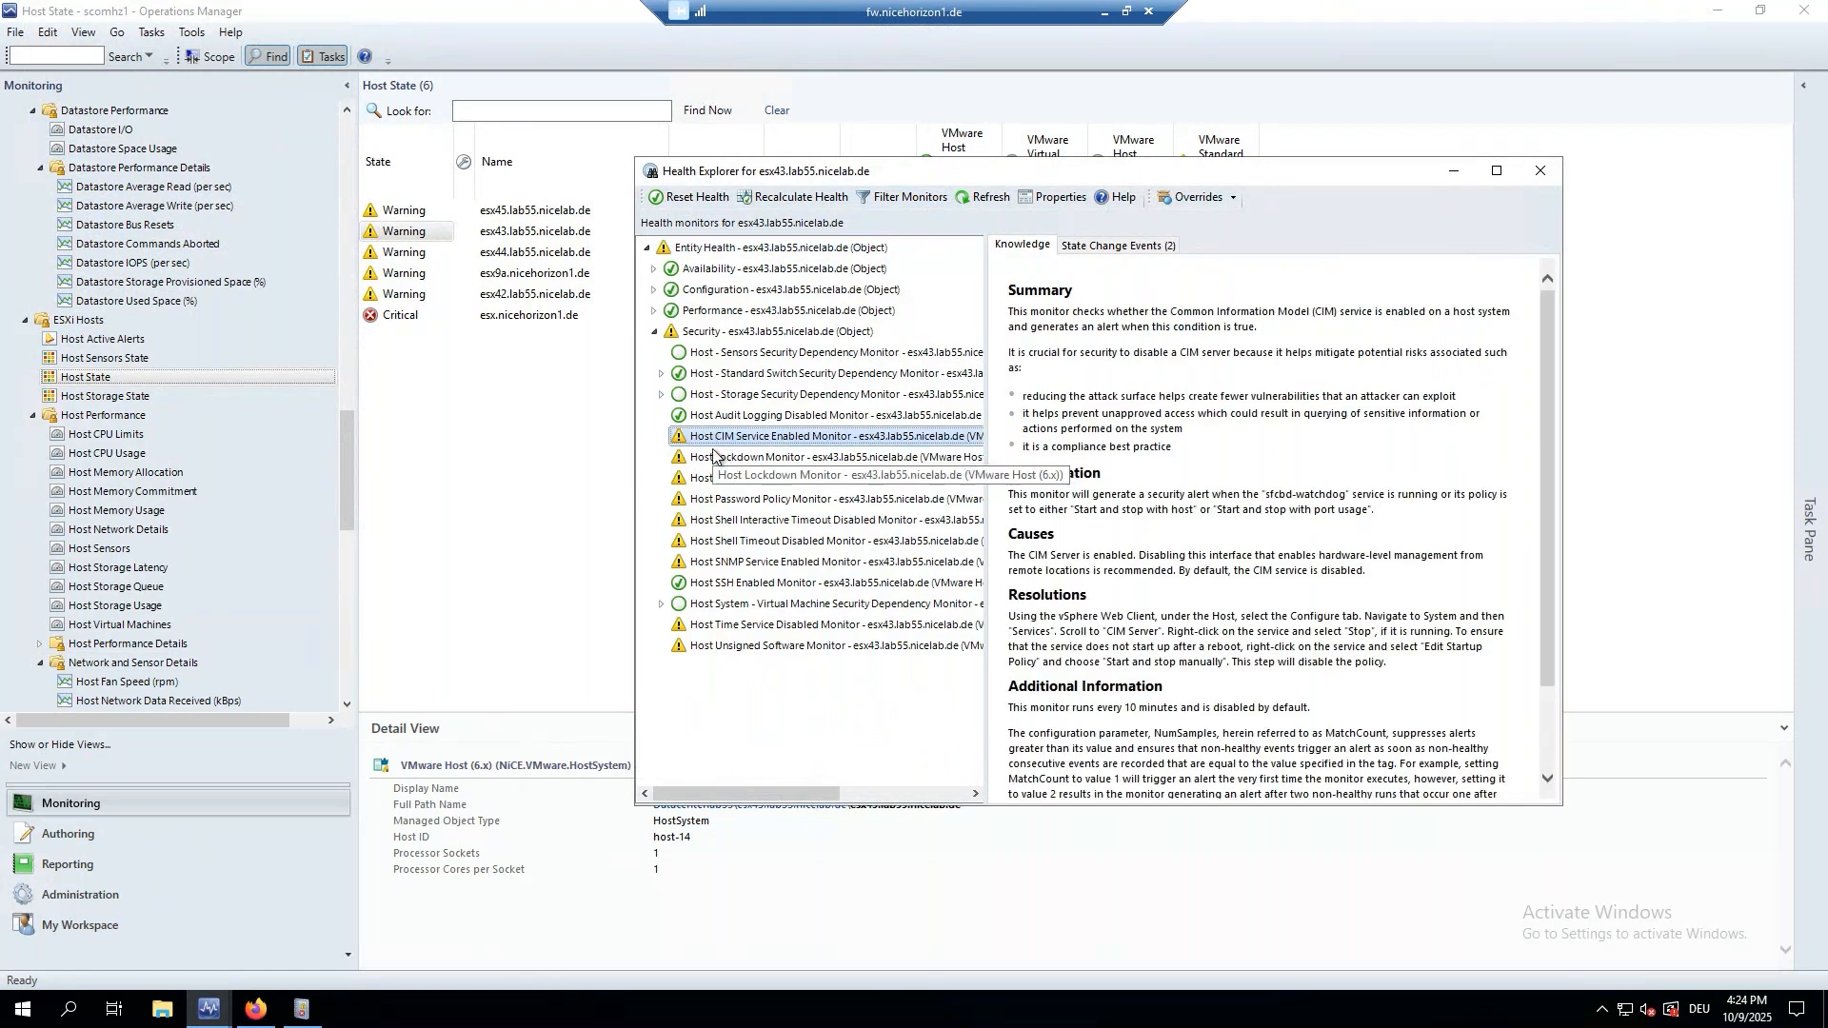
Widen the Health Explorer panes and scroll through the full knowledge article and resolution steps.
{"action": "left_click_drag", "start_coordinate": [986, 405], "coordinate": [1170, 407]}
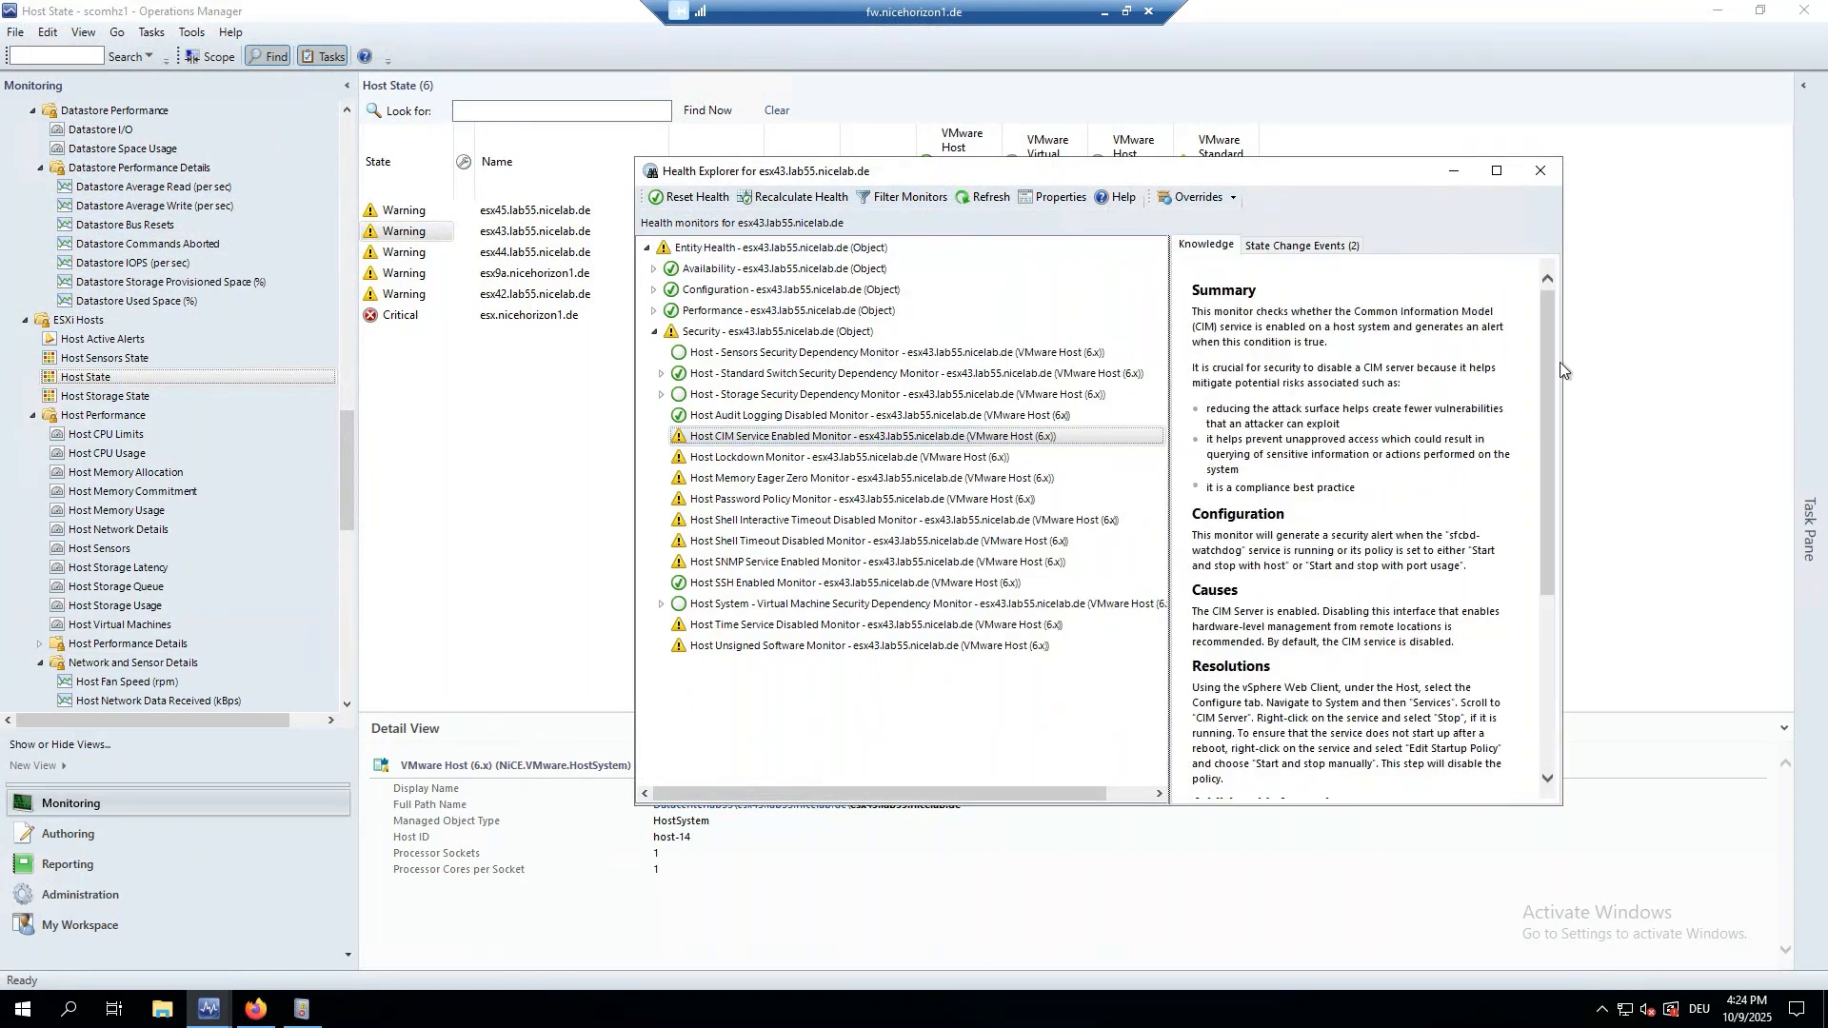
{"action": "left_click_drag", "start_coordinate": [1562, 370], "coordinate": [1710, 366]}
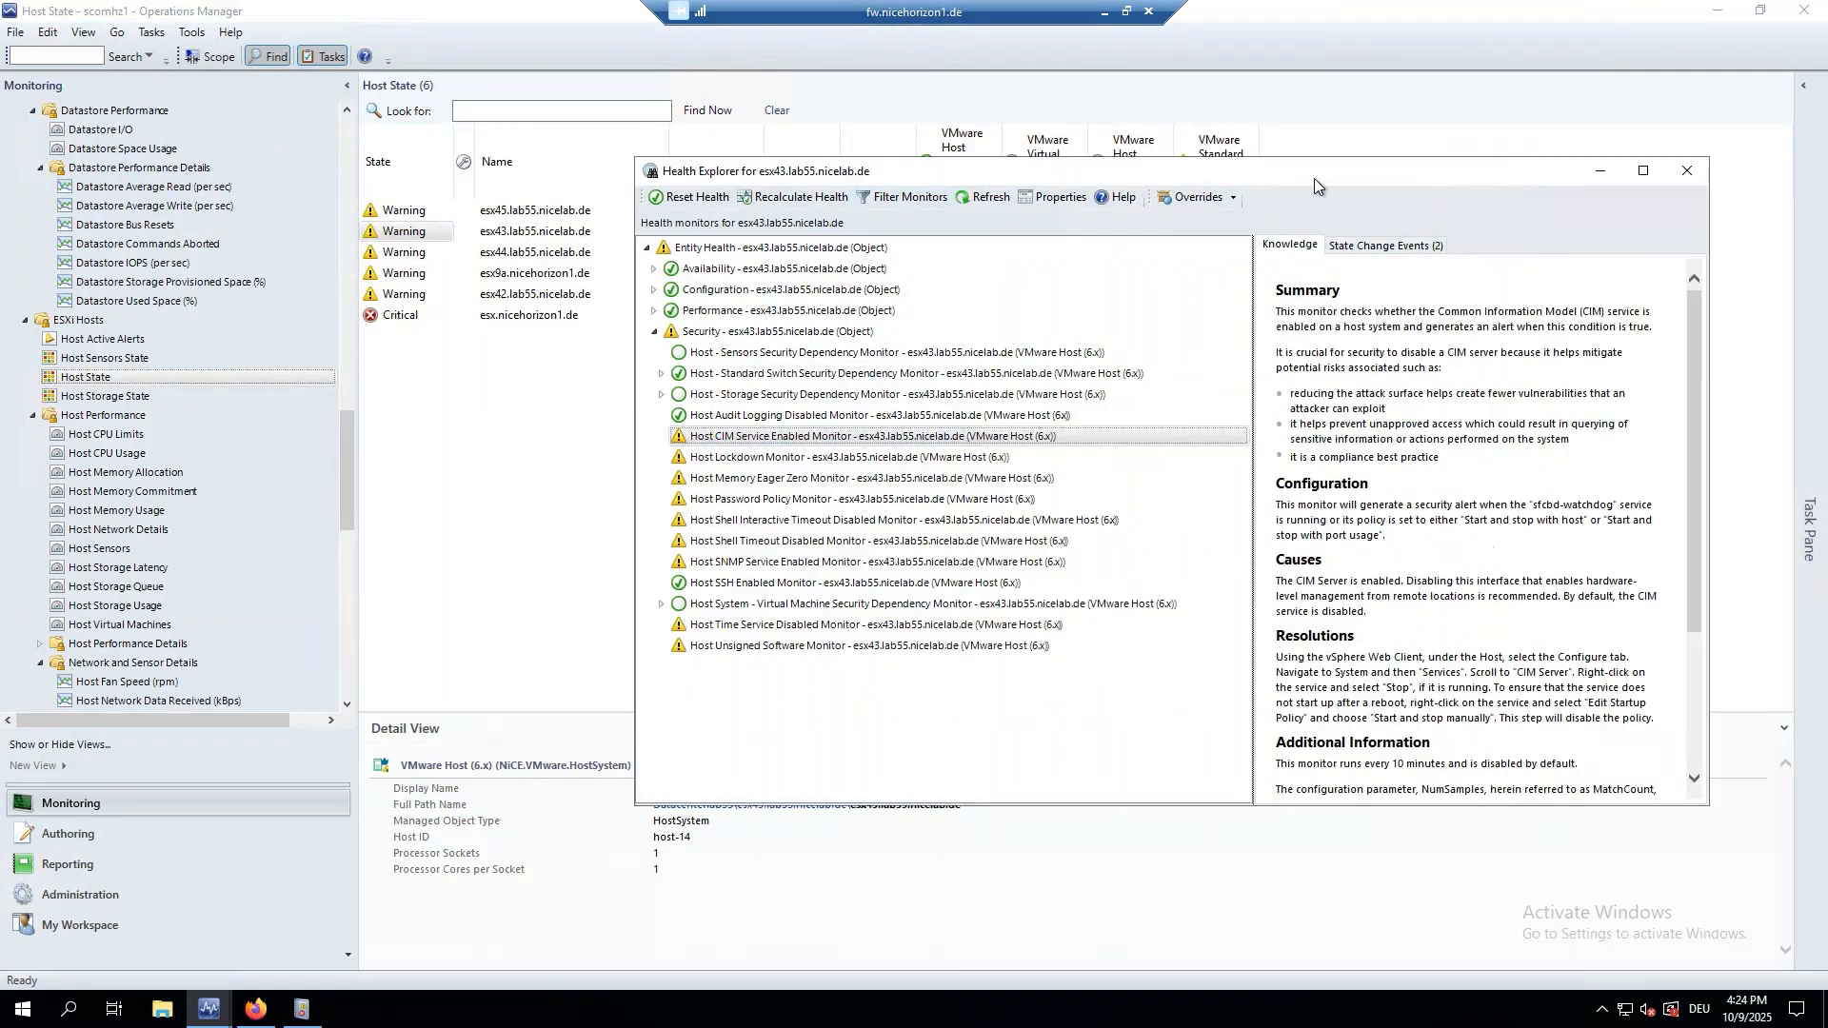
{"action": "left_click_drag", "start_coordinate": [1314, 179], "coordinate": [1139, 174]}
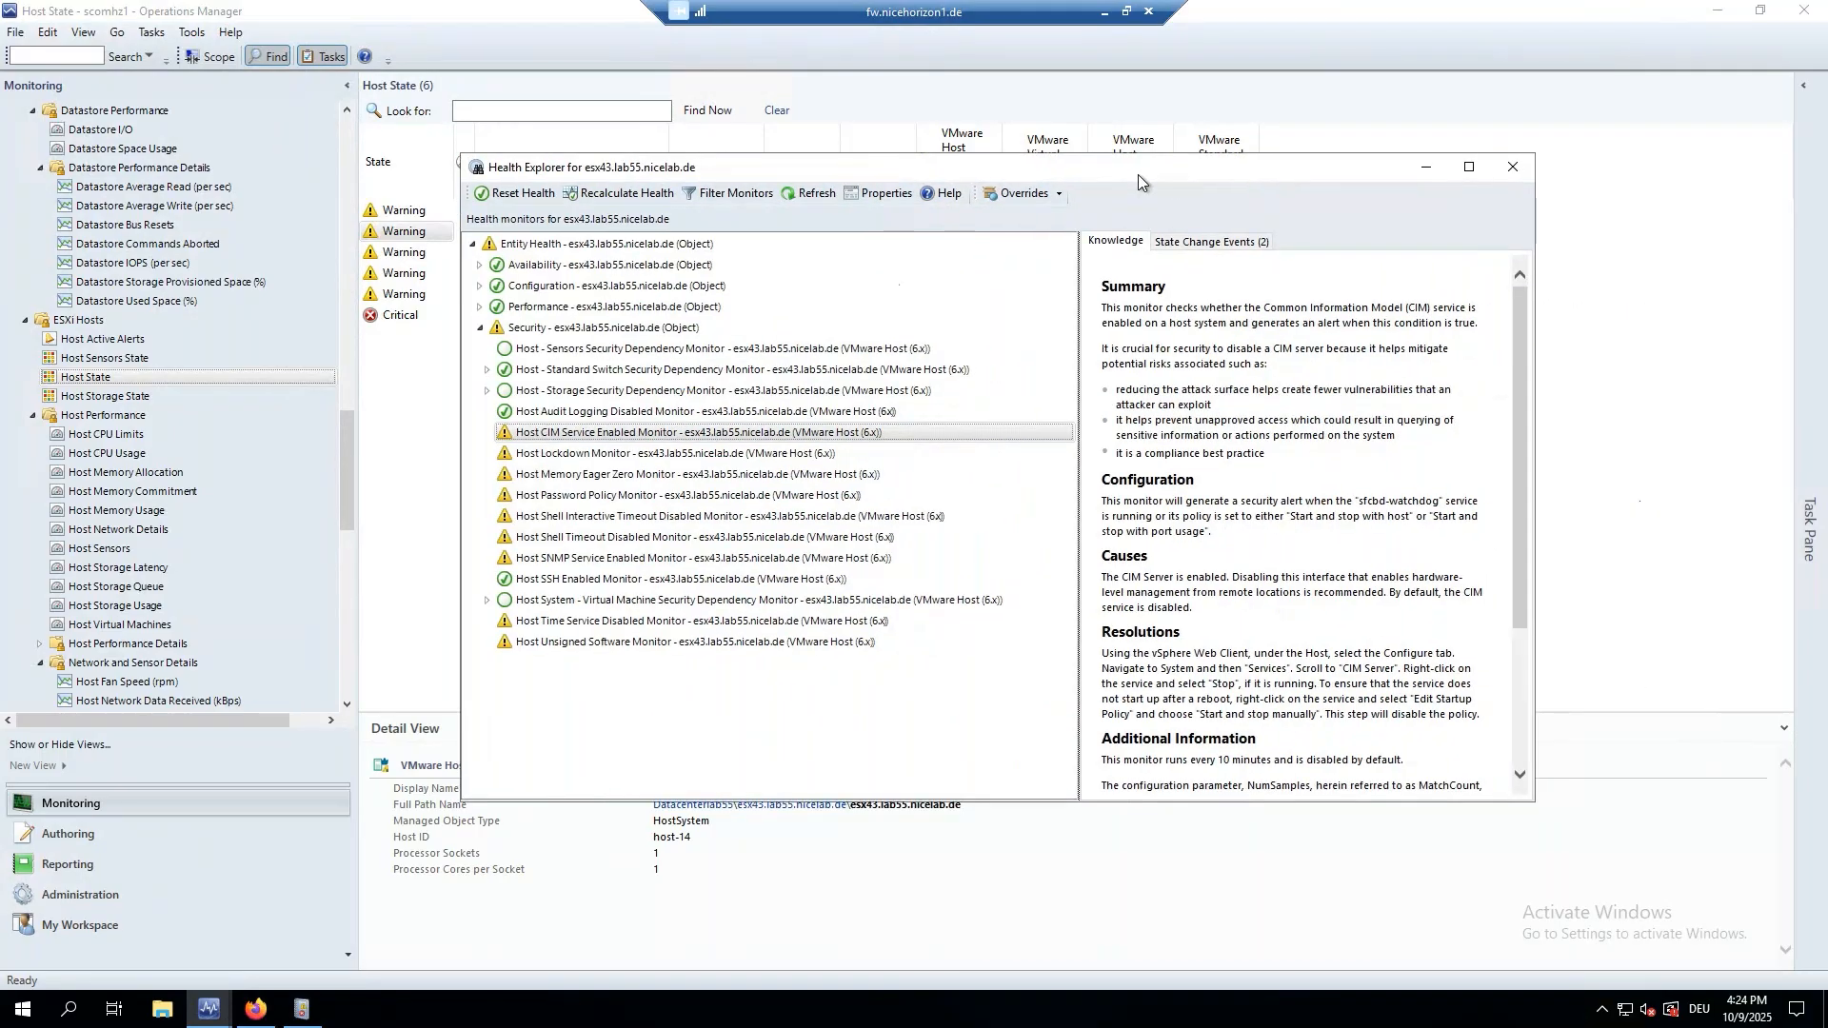
{"action": "scroll", "coordinate": [1295, 609], "scroll_direction": "down", "scroll_amount": 5}
{"action": "scroll", "coordinate": [1295, 609], "scroll_direction": "up", "scroll_amount": 3}
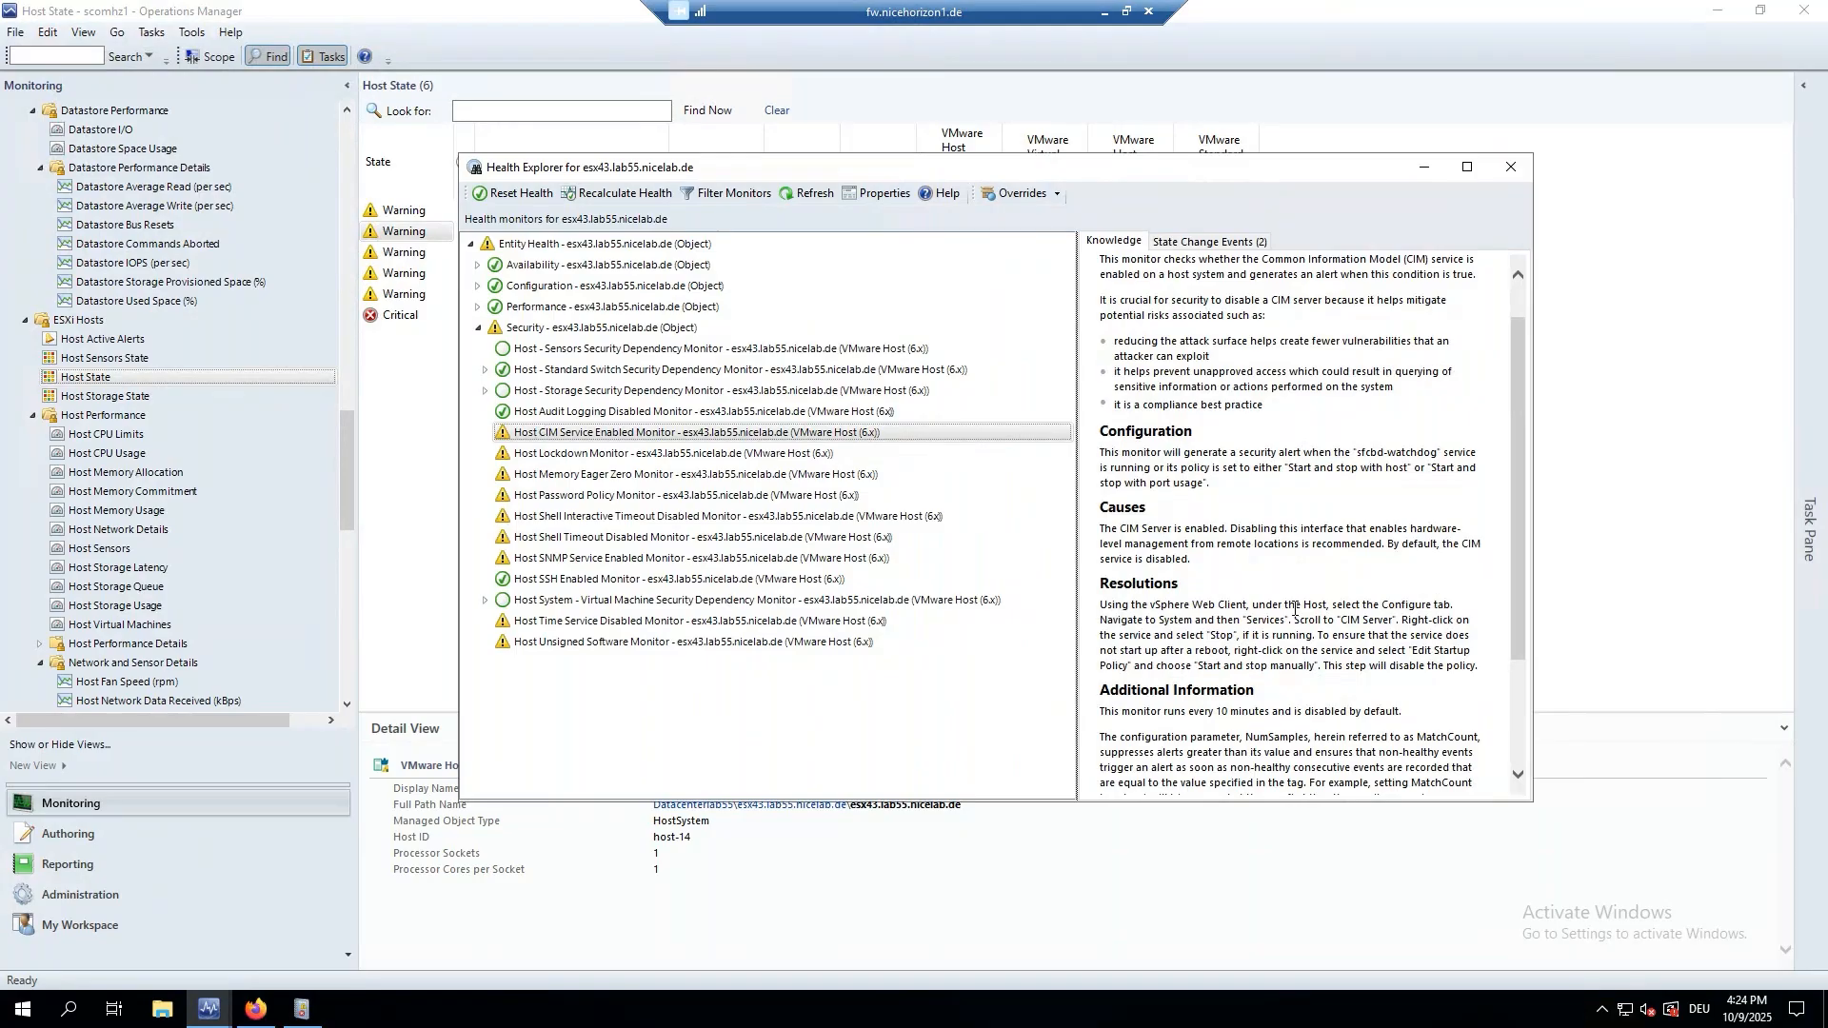
{"action": "scroll", "coordinate": [1295, 610], "scroll_direction": "up", "scroll_amount": 1}
{"action": "scroll", "coordinate": [1291, 720], "scroll_direction": "down", "scroll_amount": 4}
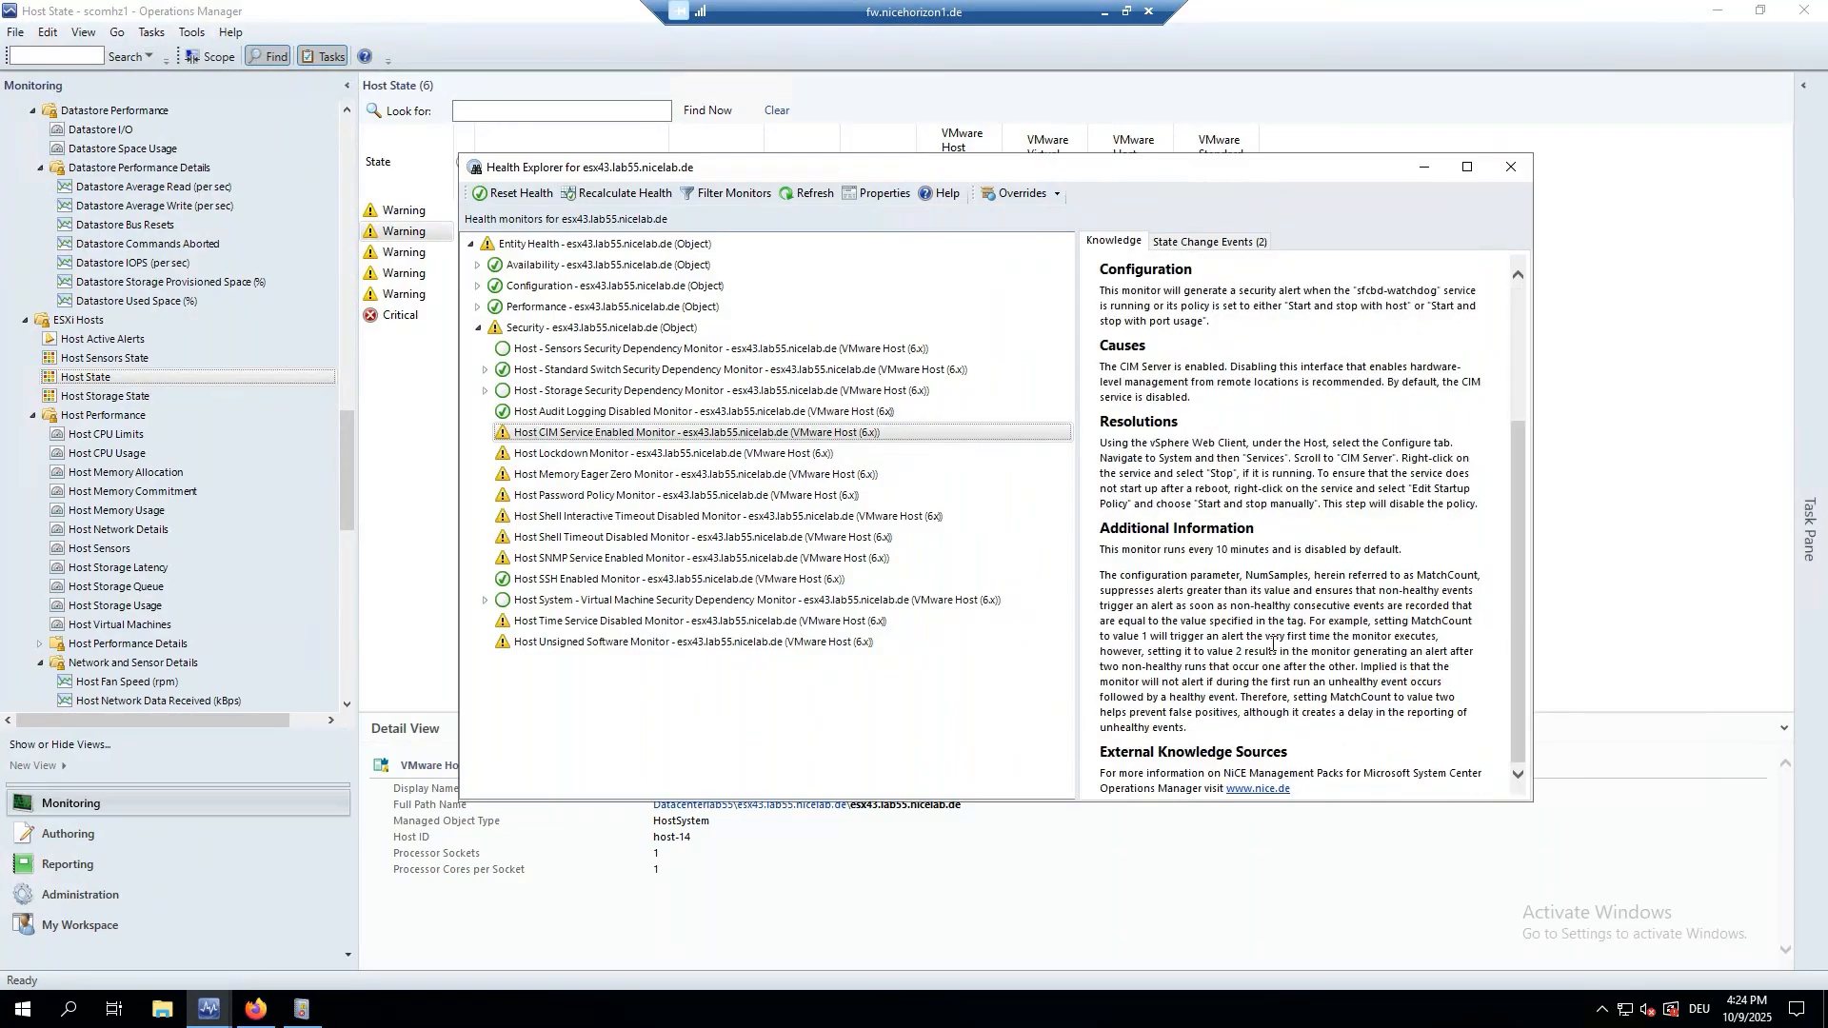
{"action": "scroll", "coordinate": [1269, 647], "scroll_direction": "up", "scroll_amount": 4}
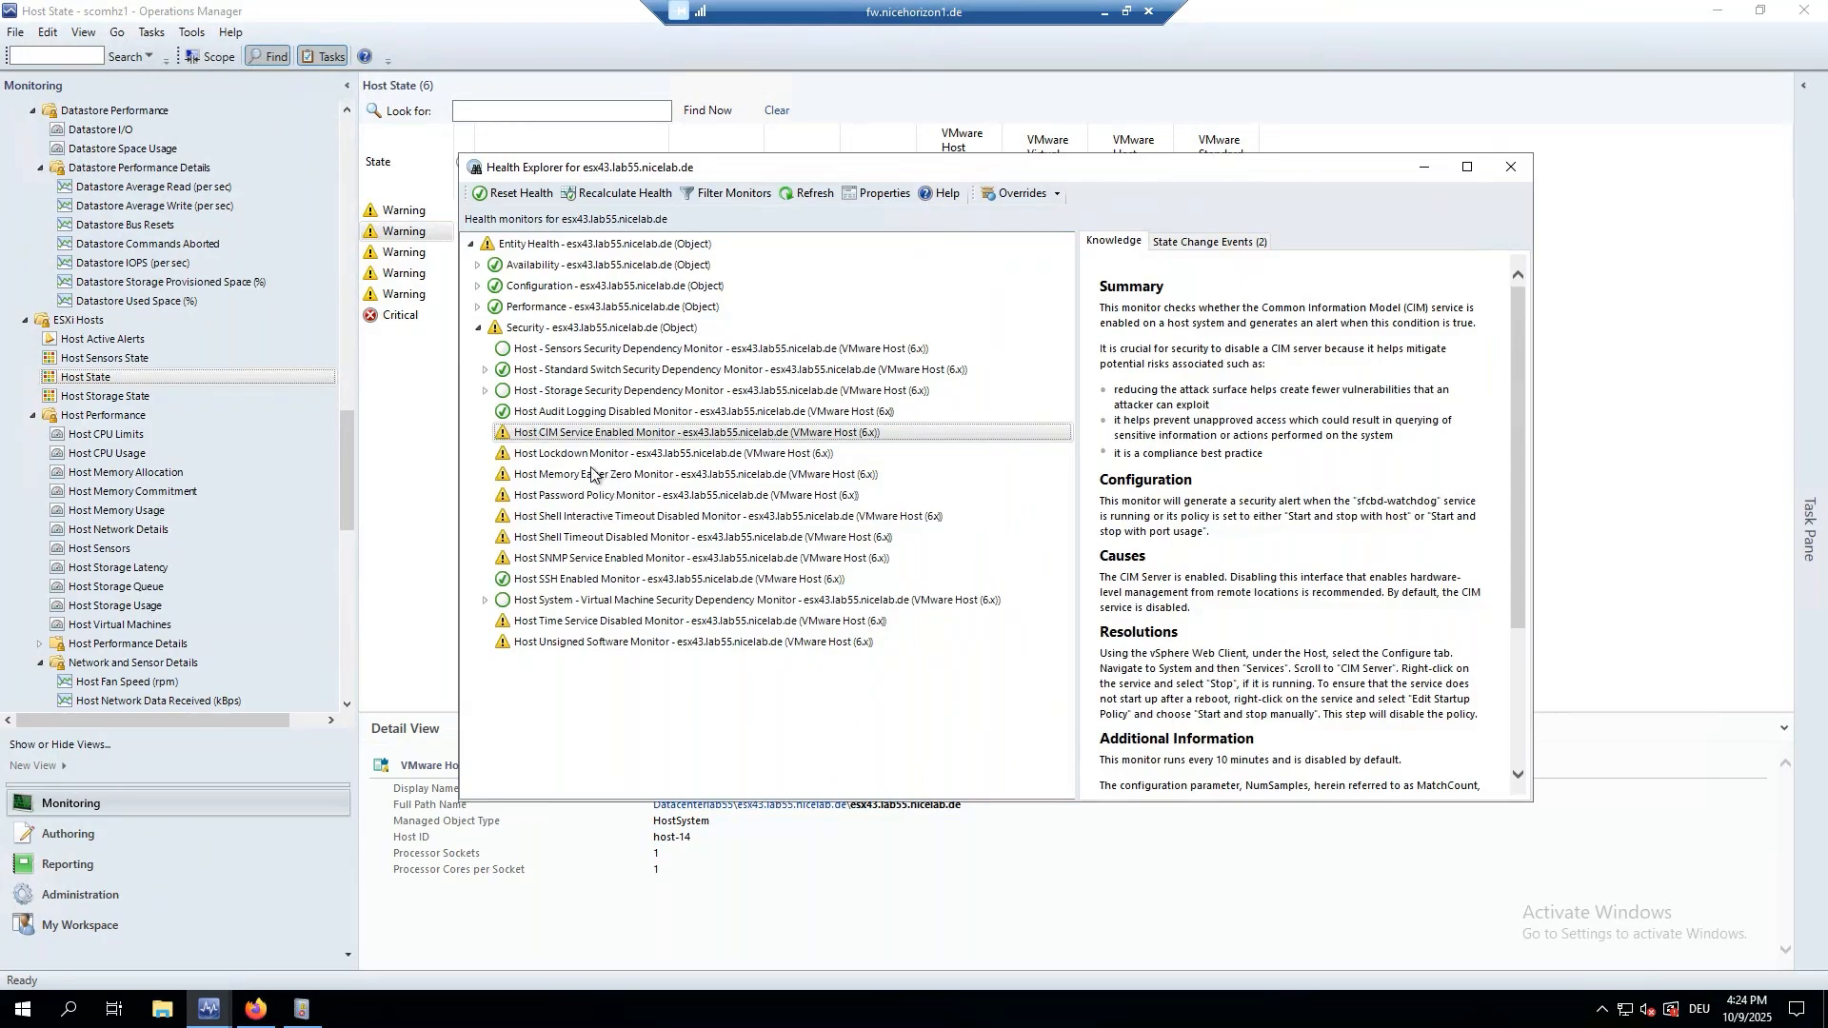
Read the knowledge for the Host Memory Eager Zero and Shell Interactive Timeout monitors.
{"action": "left_click", "coordinate": [593, 466]}
{"action": "left_click", "coordinate": [593, 476]}
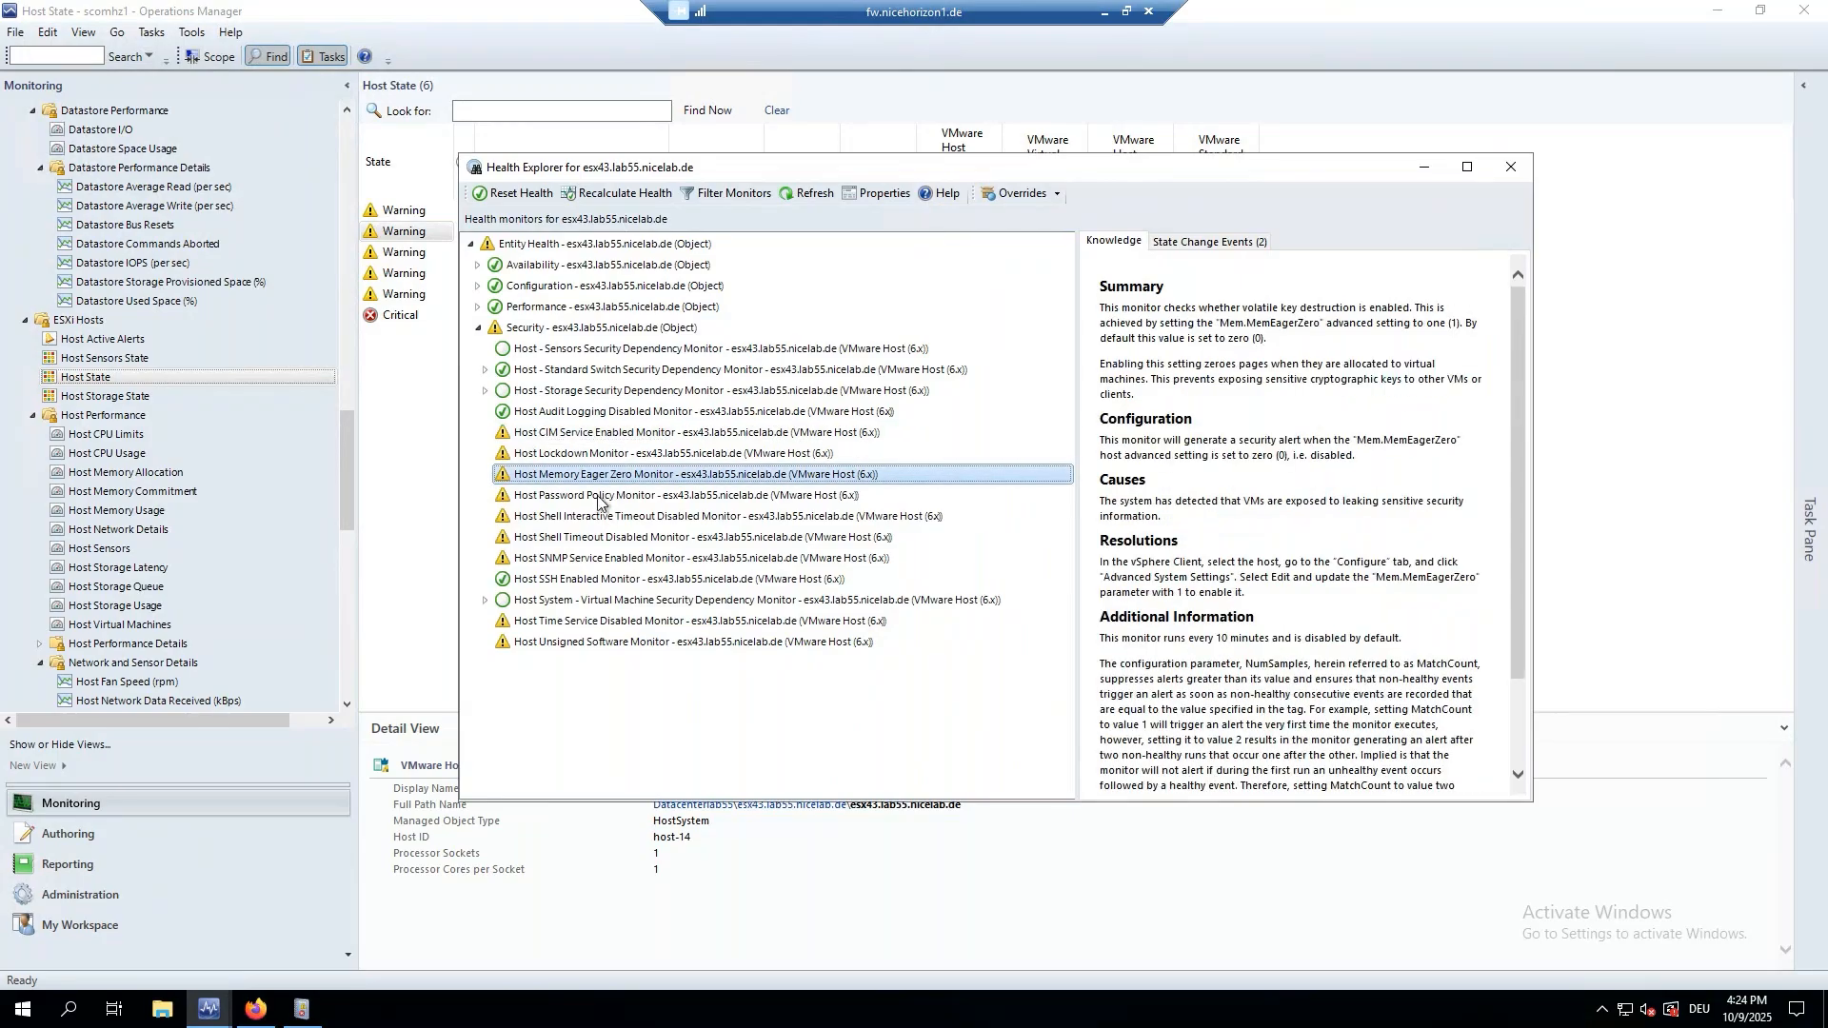
{"action": "left_click", "coordinate": [600, 519]}
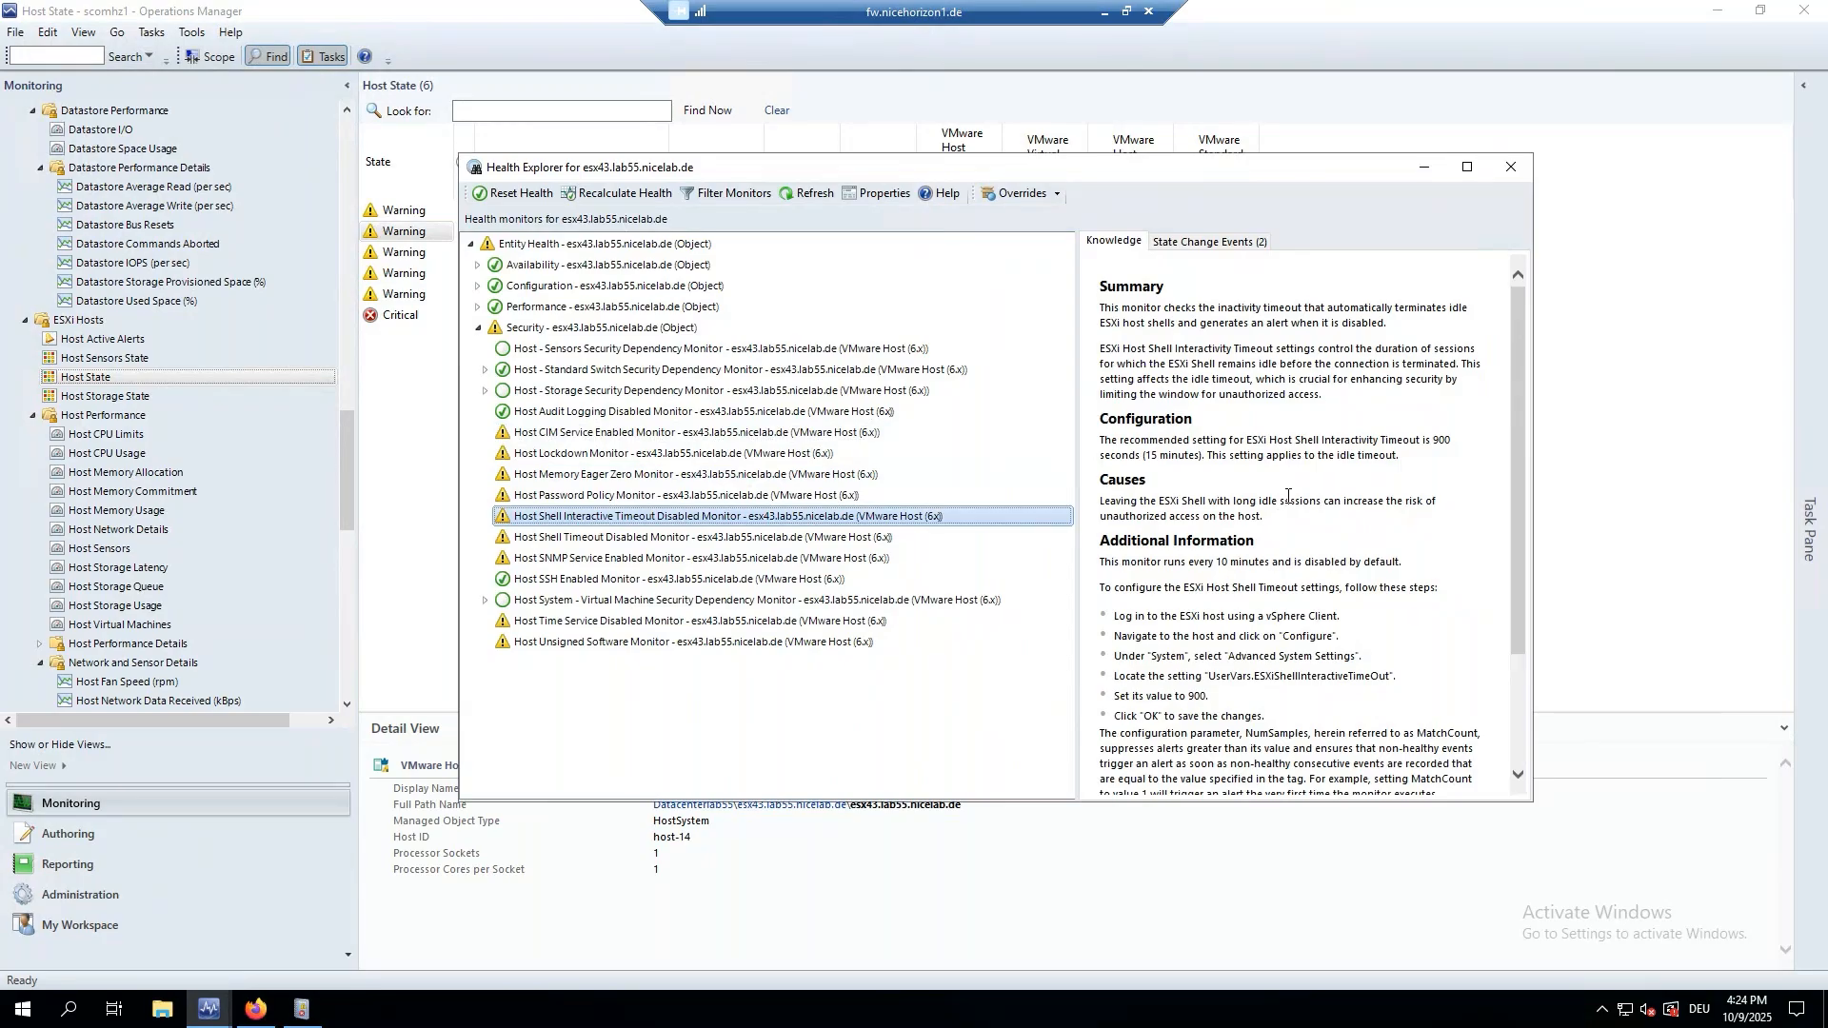
{"action": "scroll", "coordinate": [1288, 496], "scroll_direction": "down", "scroll_amount": 3}
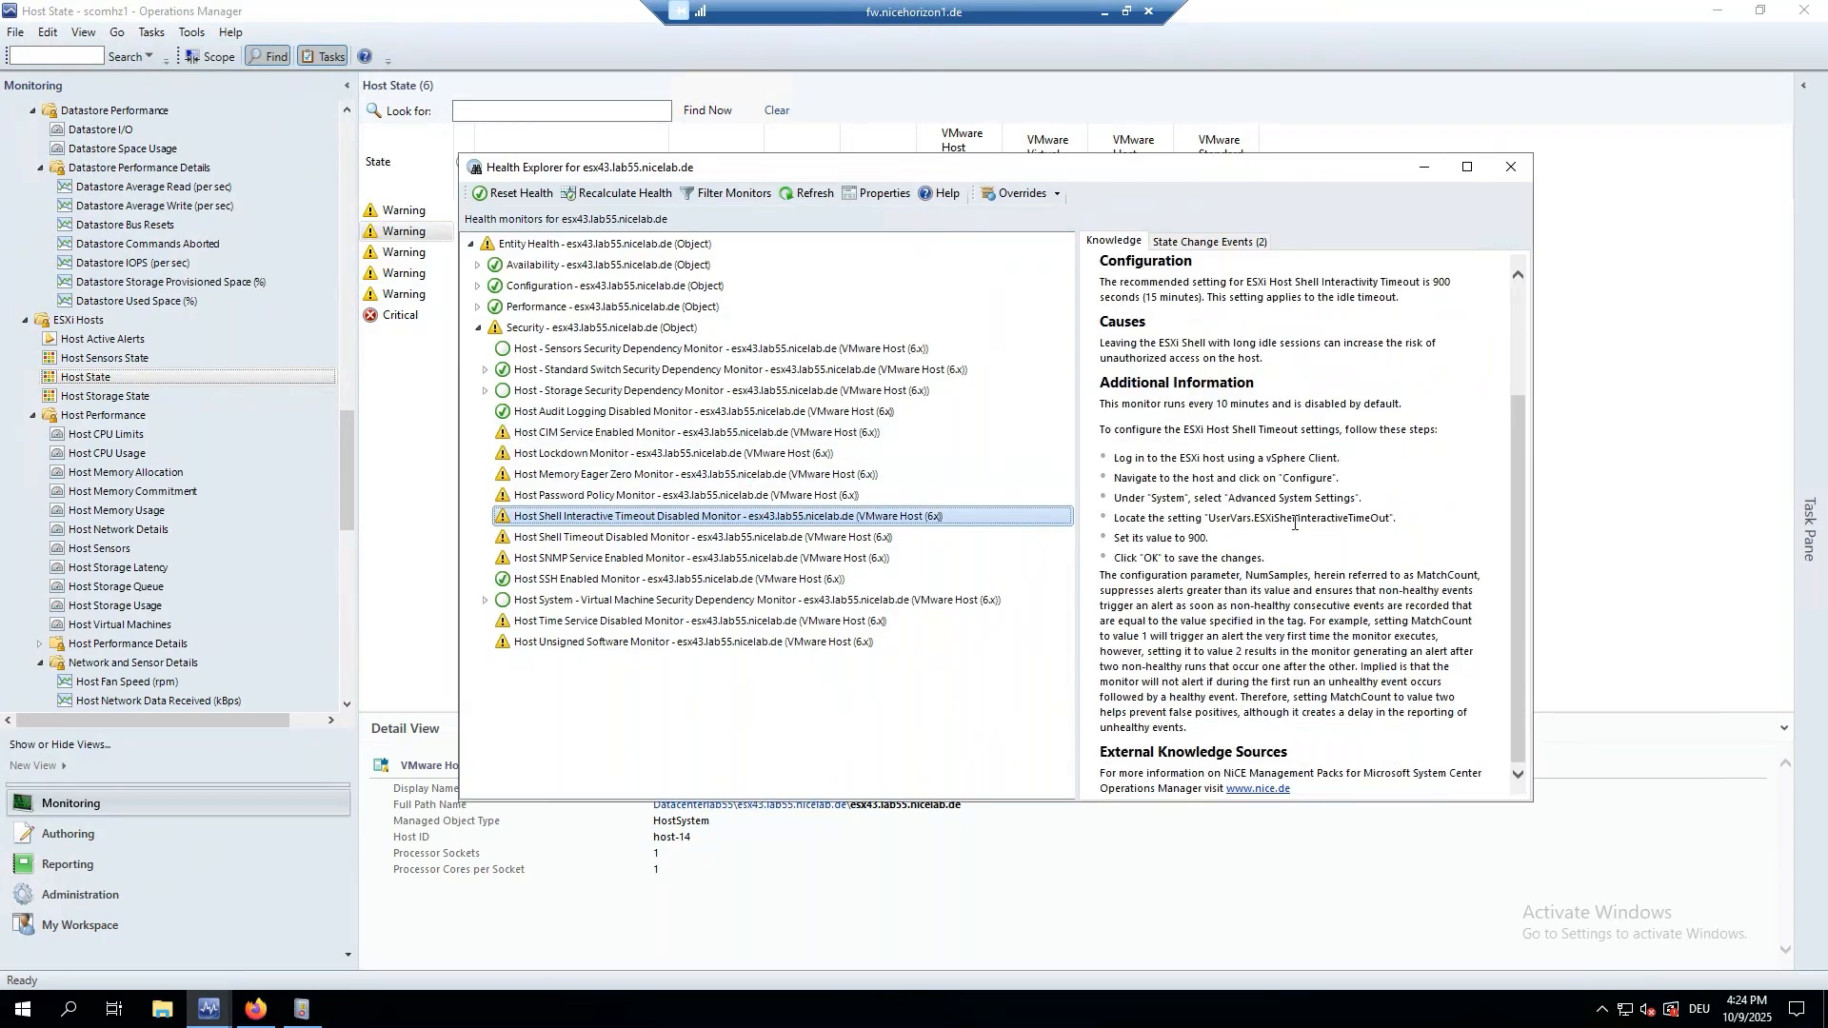
{"action": "scroll", "coordinate": [1294, 524], "scroll_direction": "up", "scroll_amount": 3}
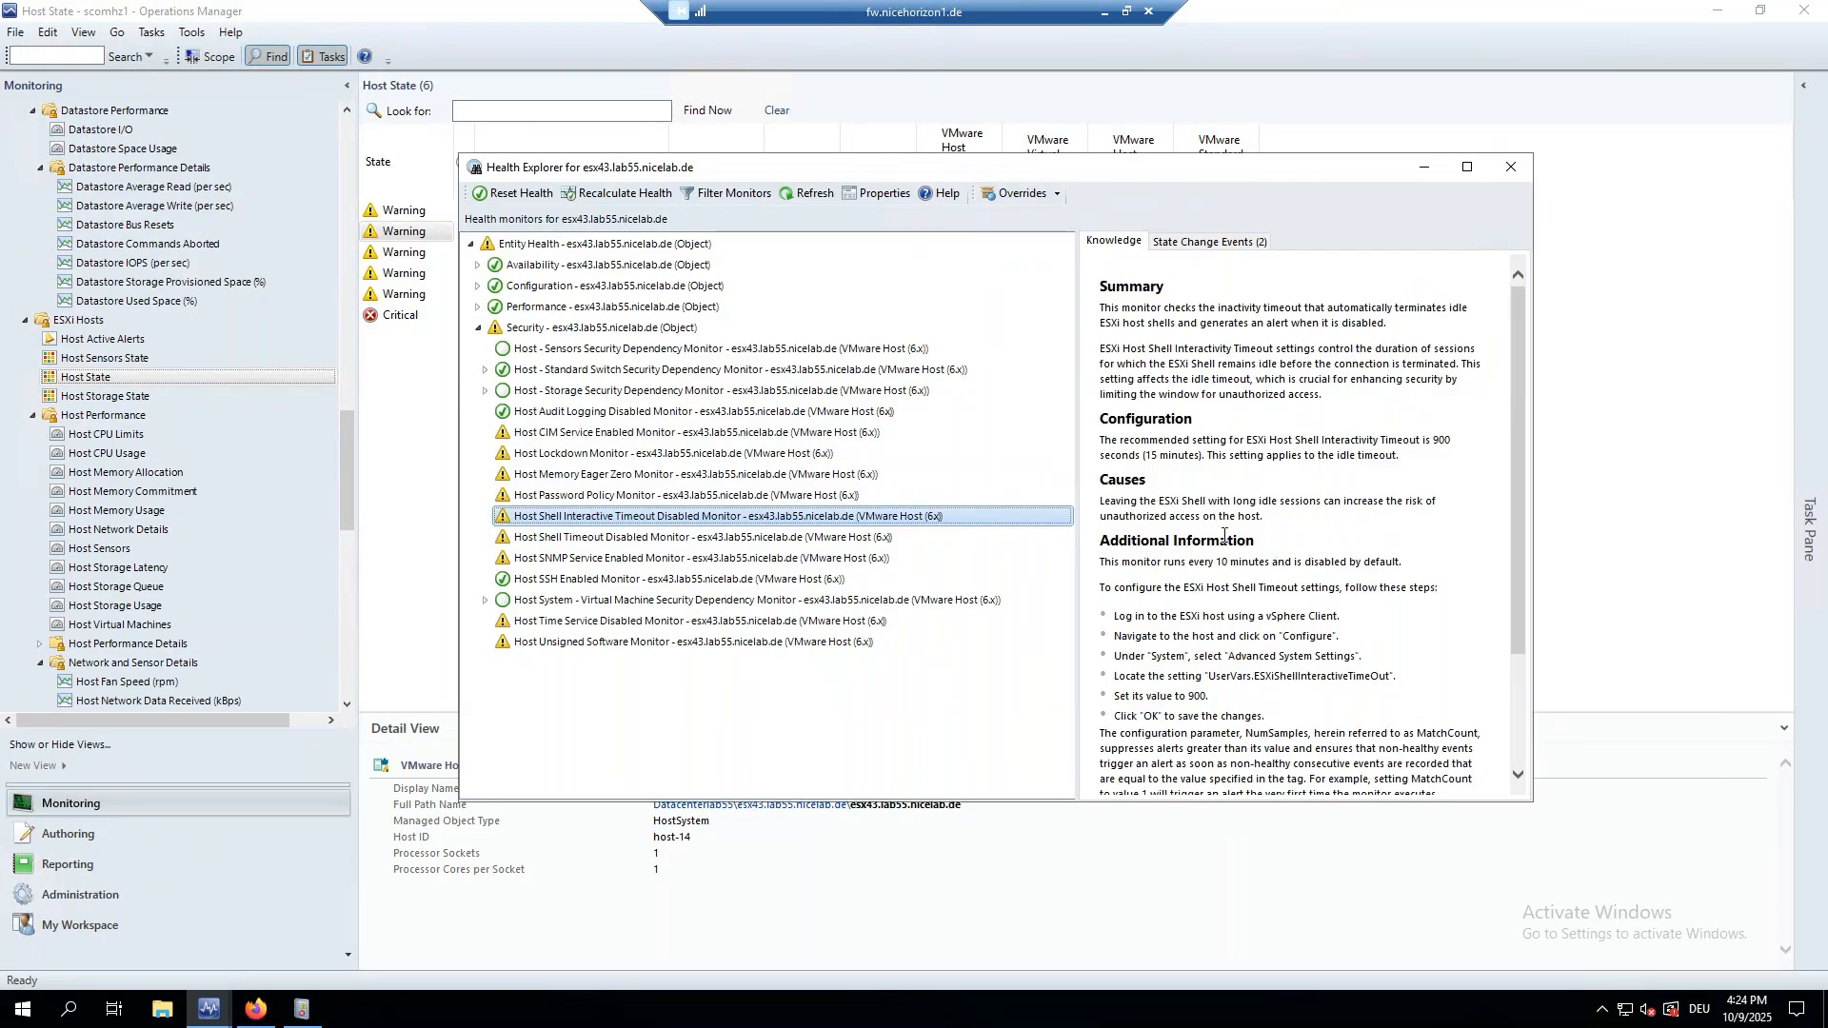
Read the SNMP Service Enabled and Unsigned Software monitors' knowledge, then close Health Explorer.
{"action": "left_click", "coordinate": [629, 561]}
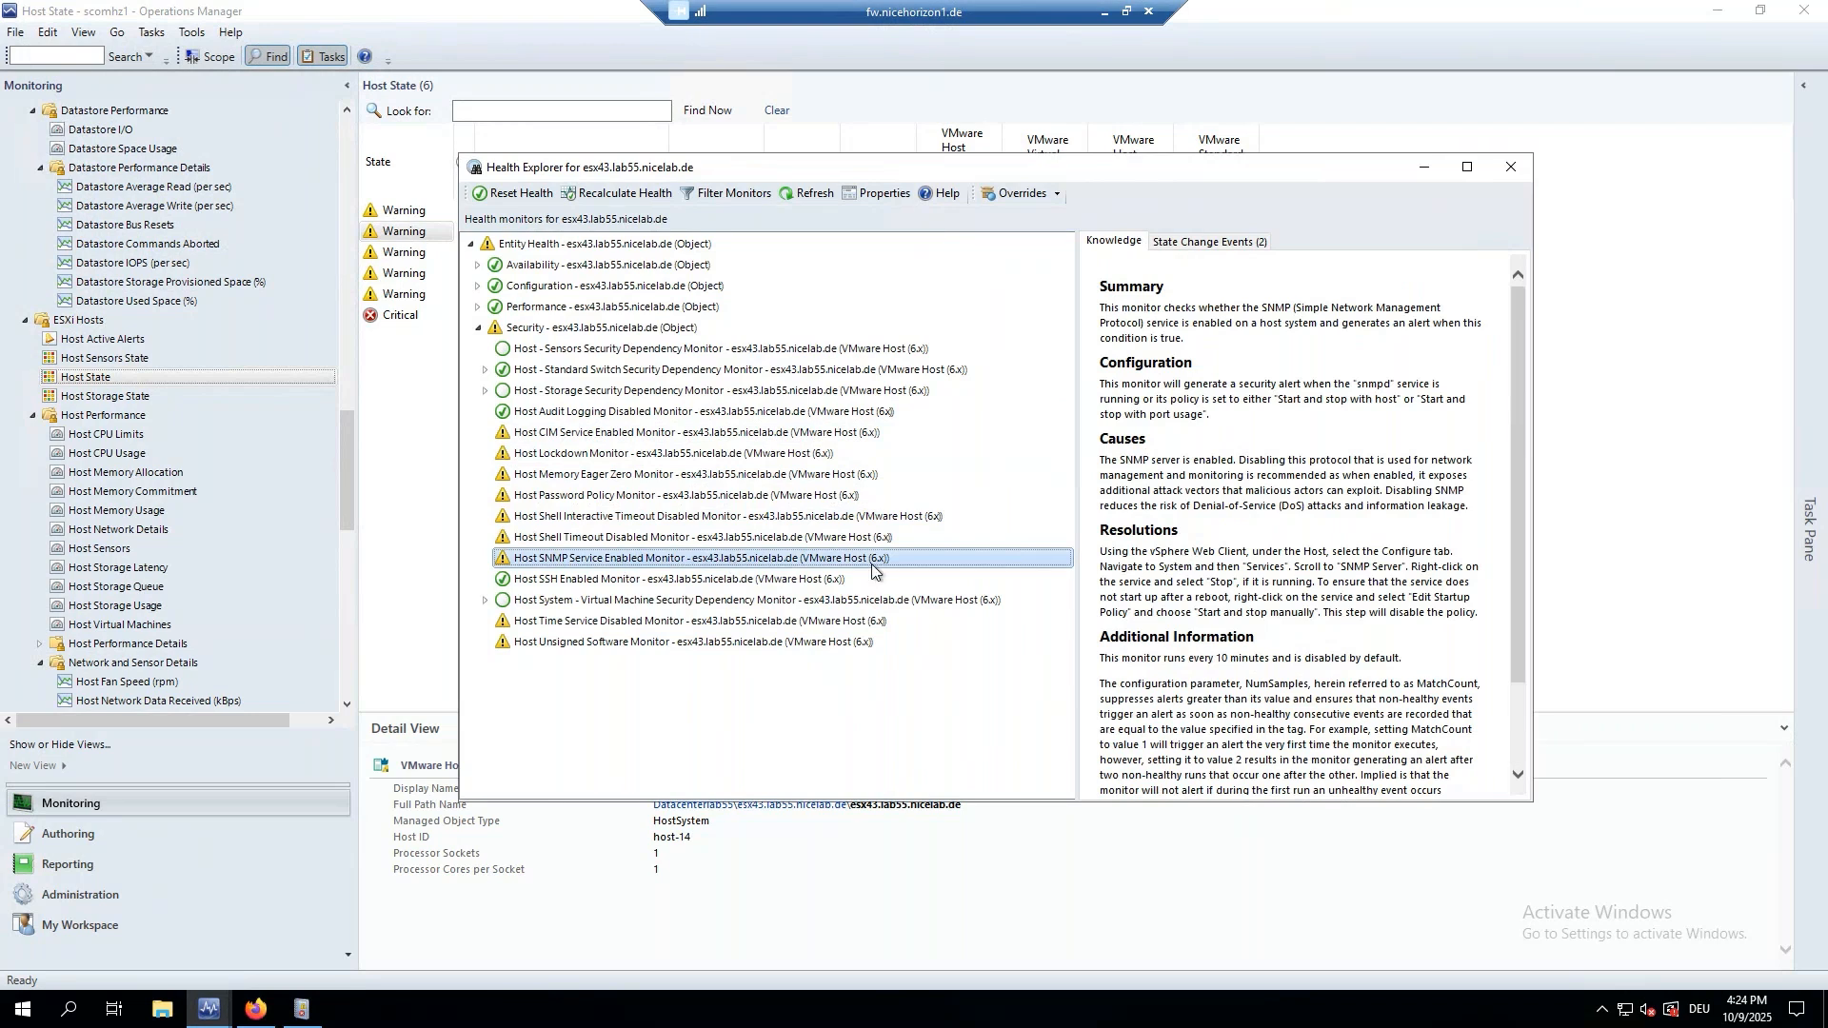
{"action": "left_click", "coordinate": [648, 645]}
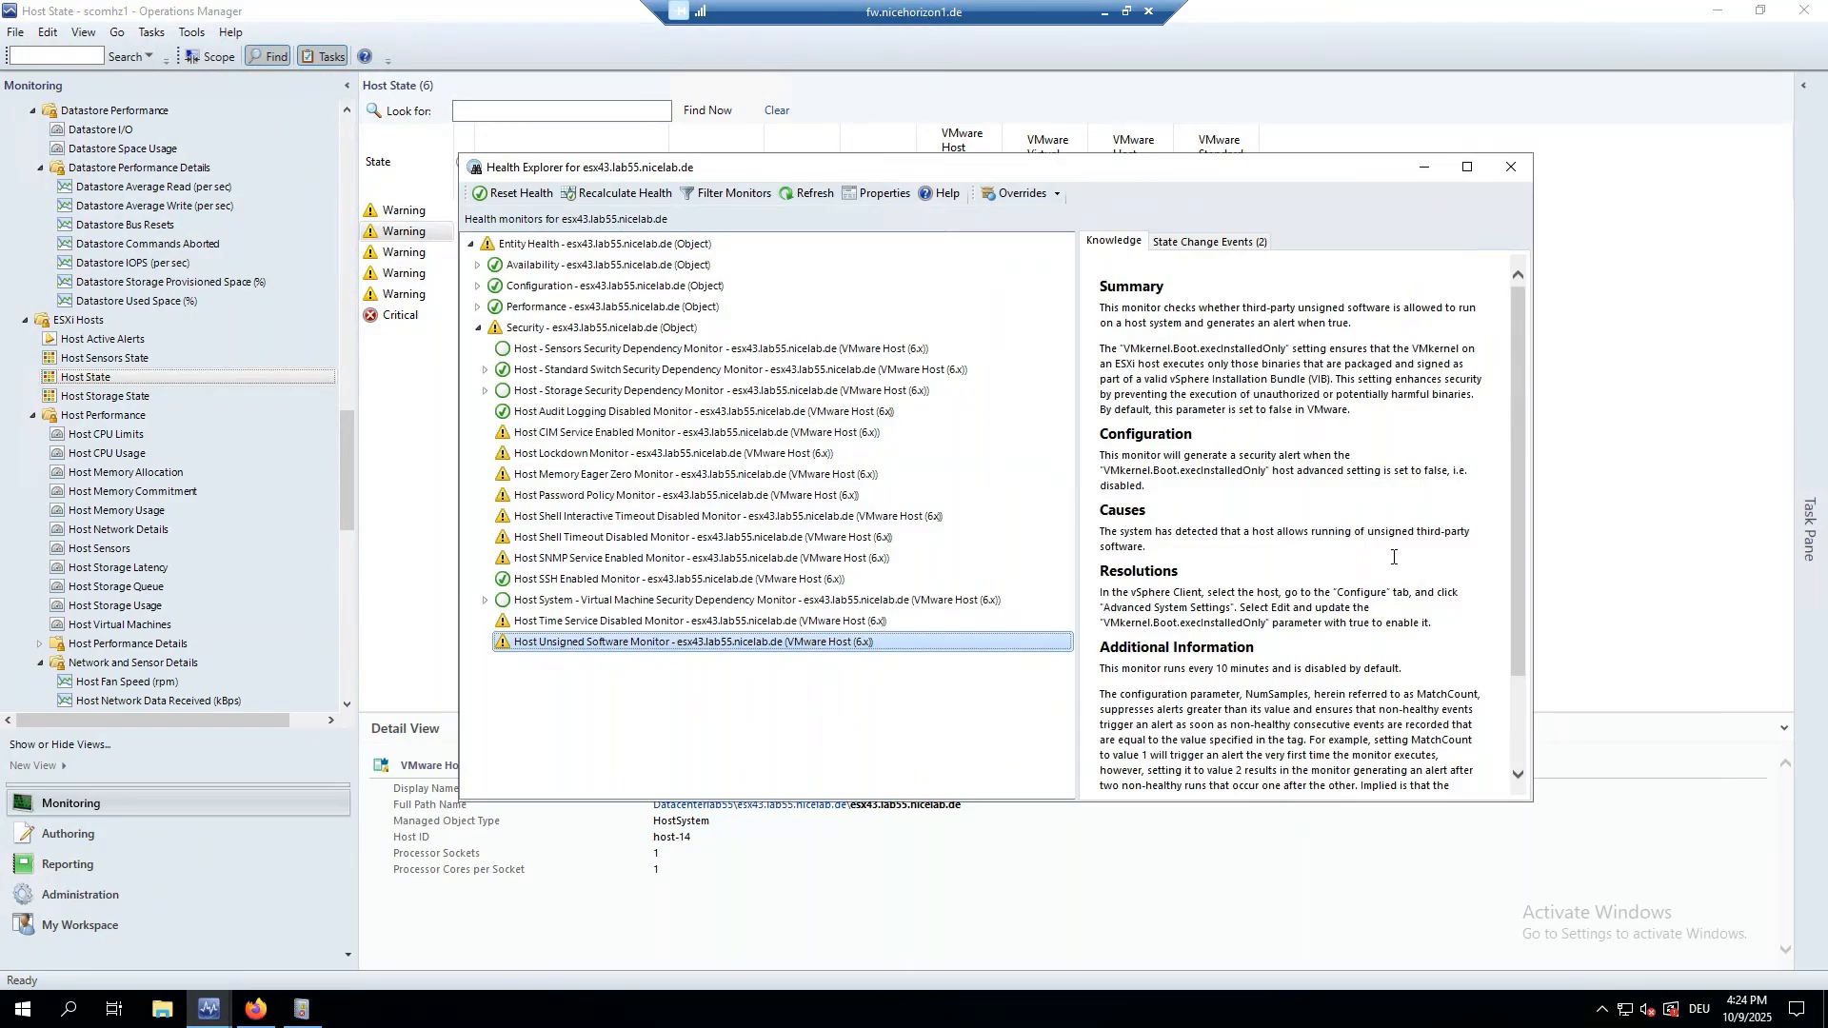
{"action": "scroll", "coordinate": [1297, 592], "scroll_direction": "down", "scroll_amount": 3}
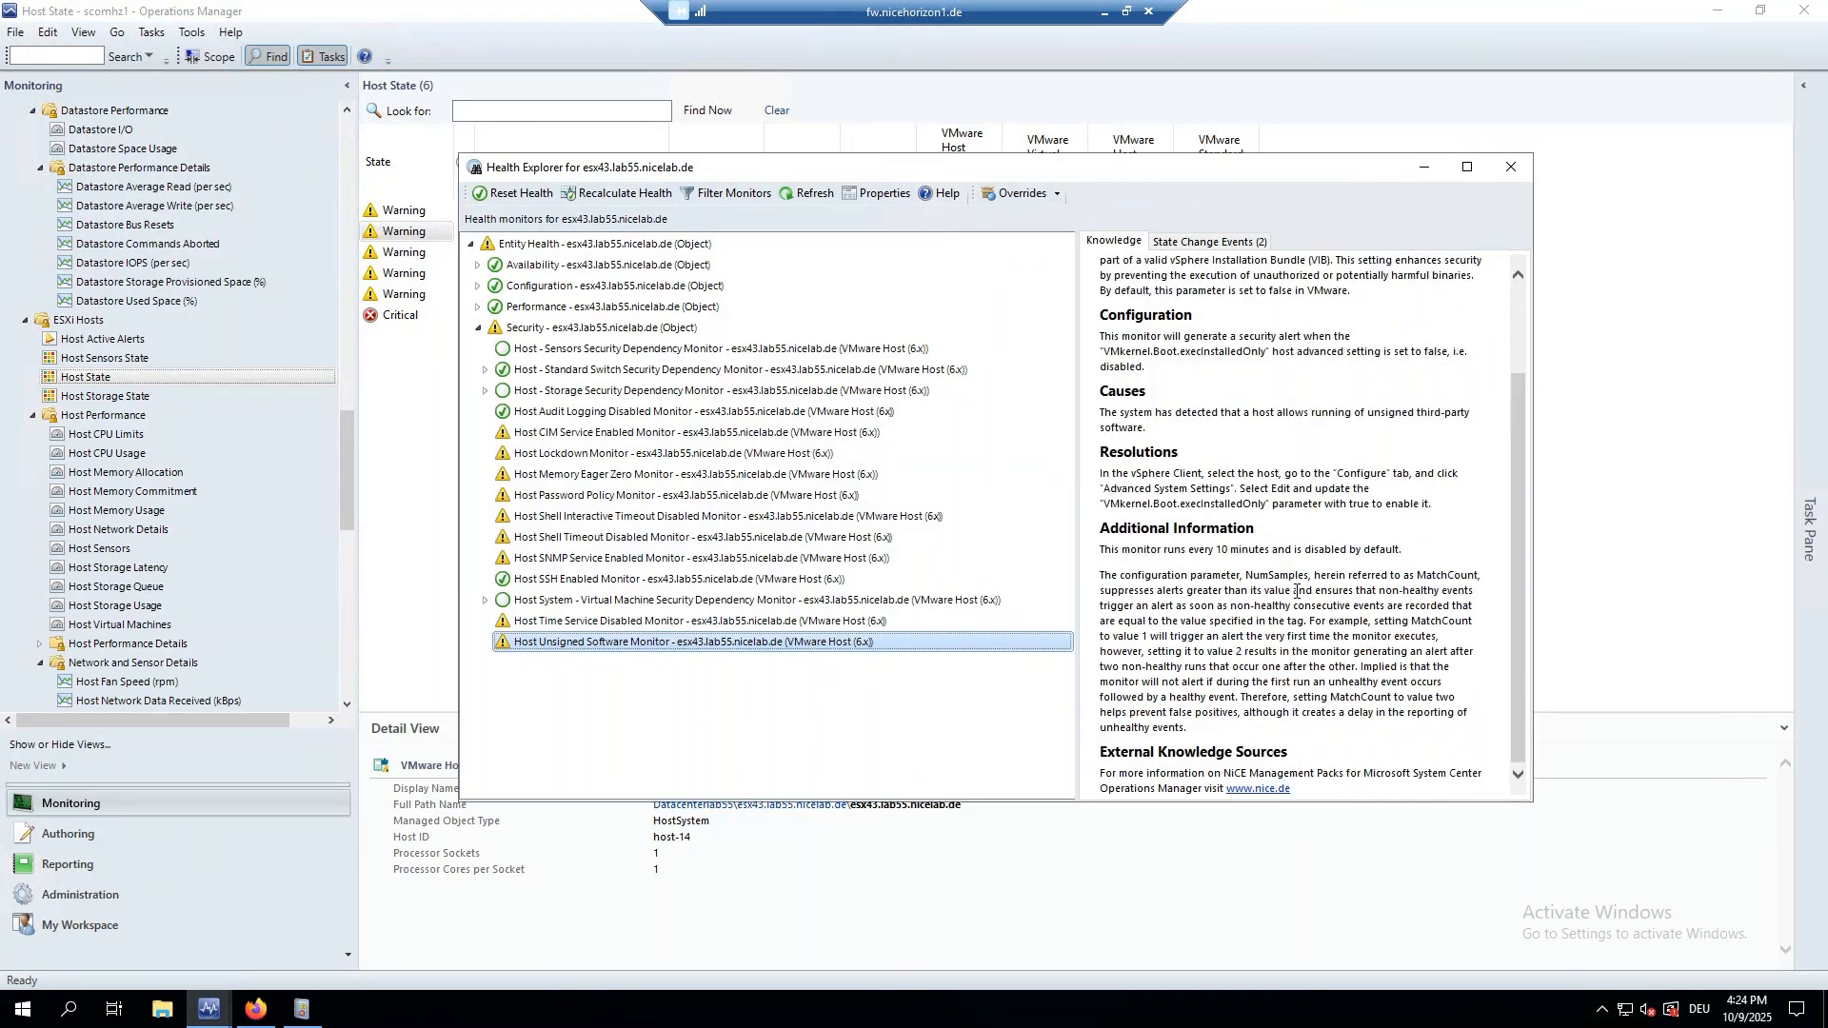
{"action": "scroll", "coordinate": [1297, 591], "scroll_direction": "up", "scroll_amount": 3}
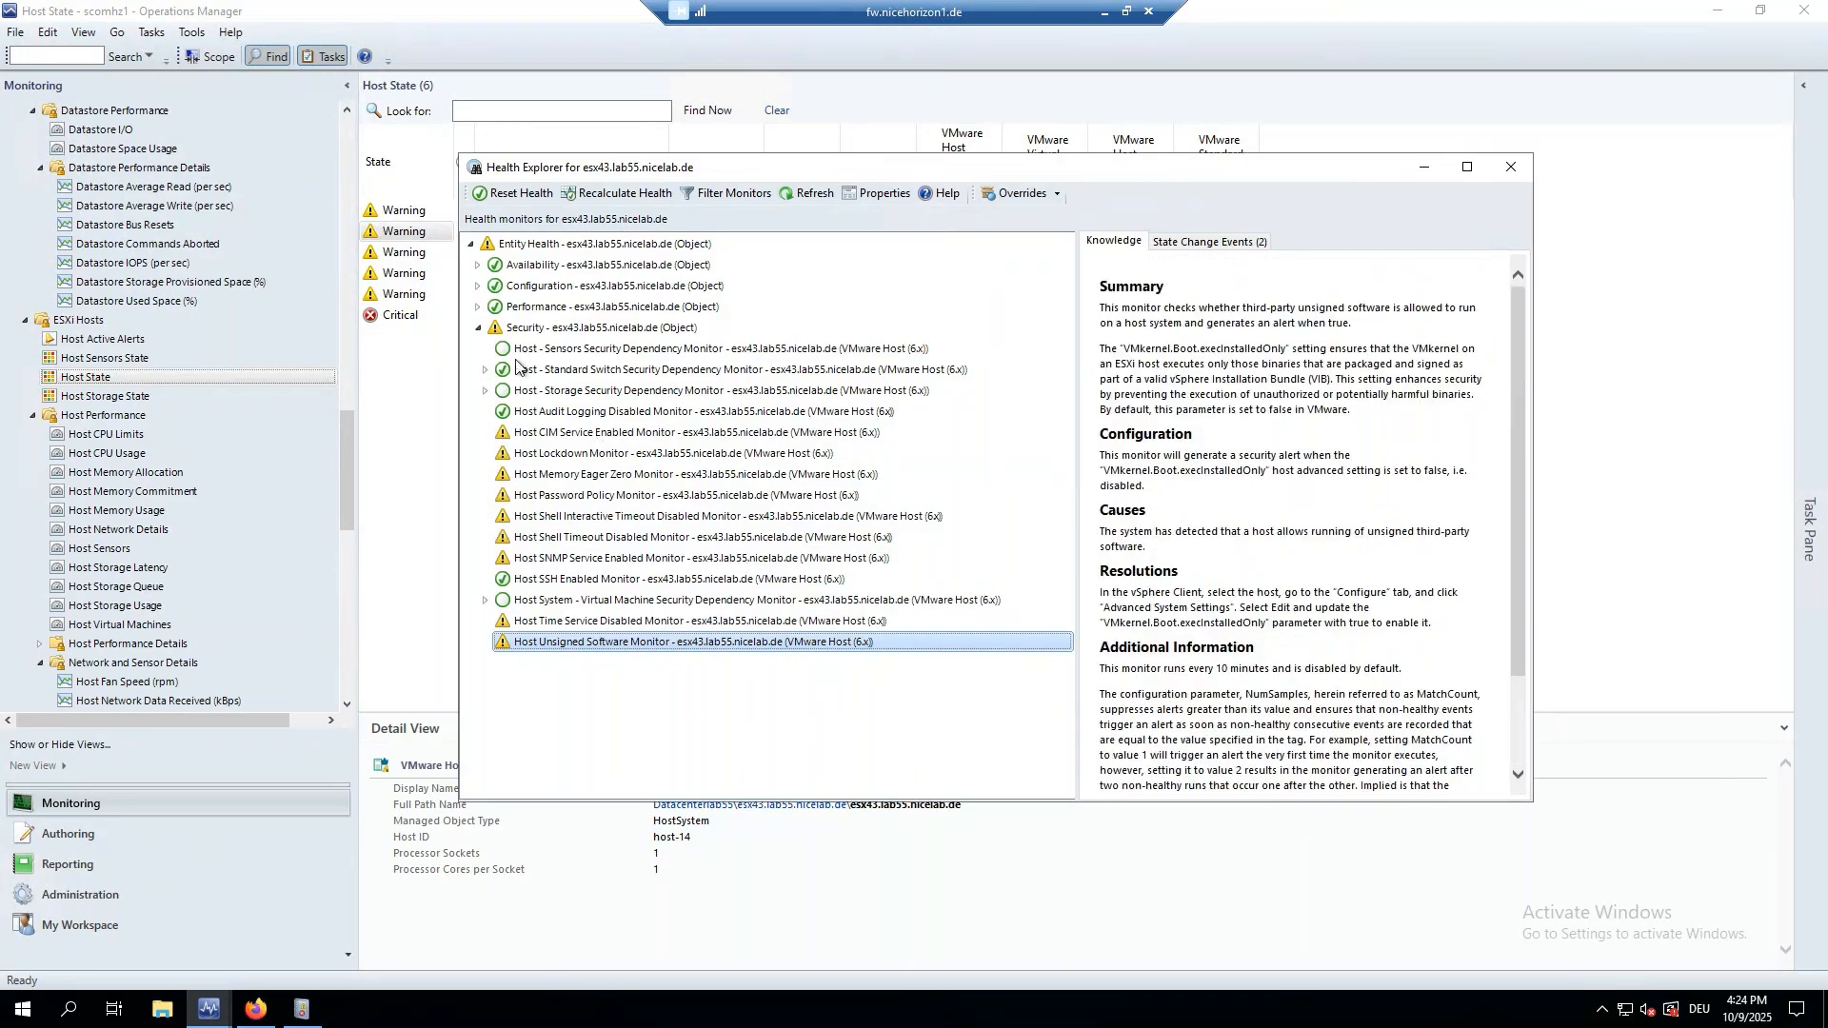
{"action": "left_click", "coordinate": [478, 328]}
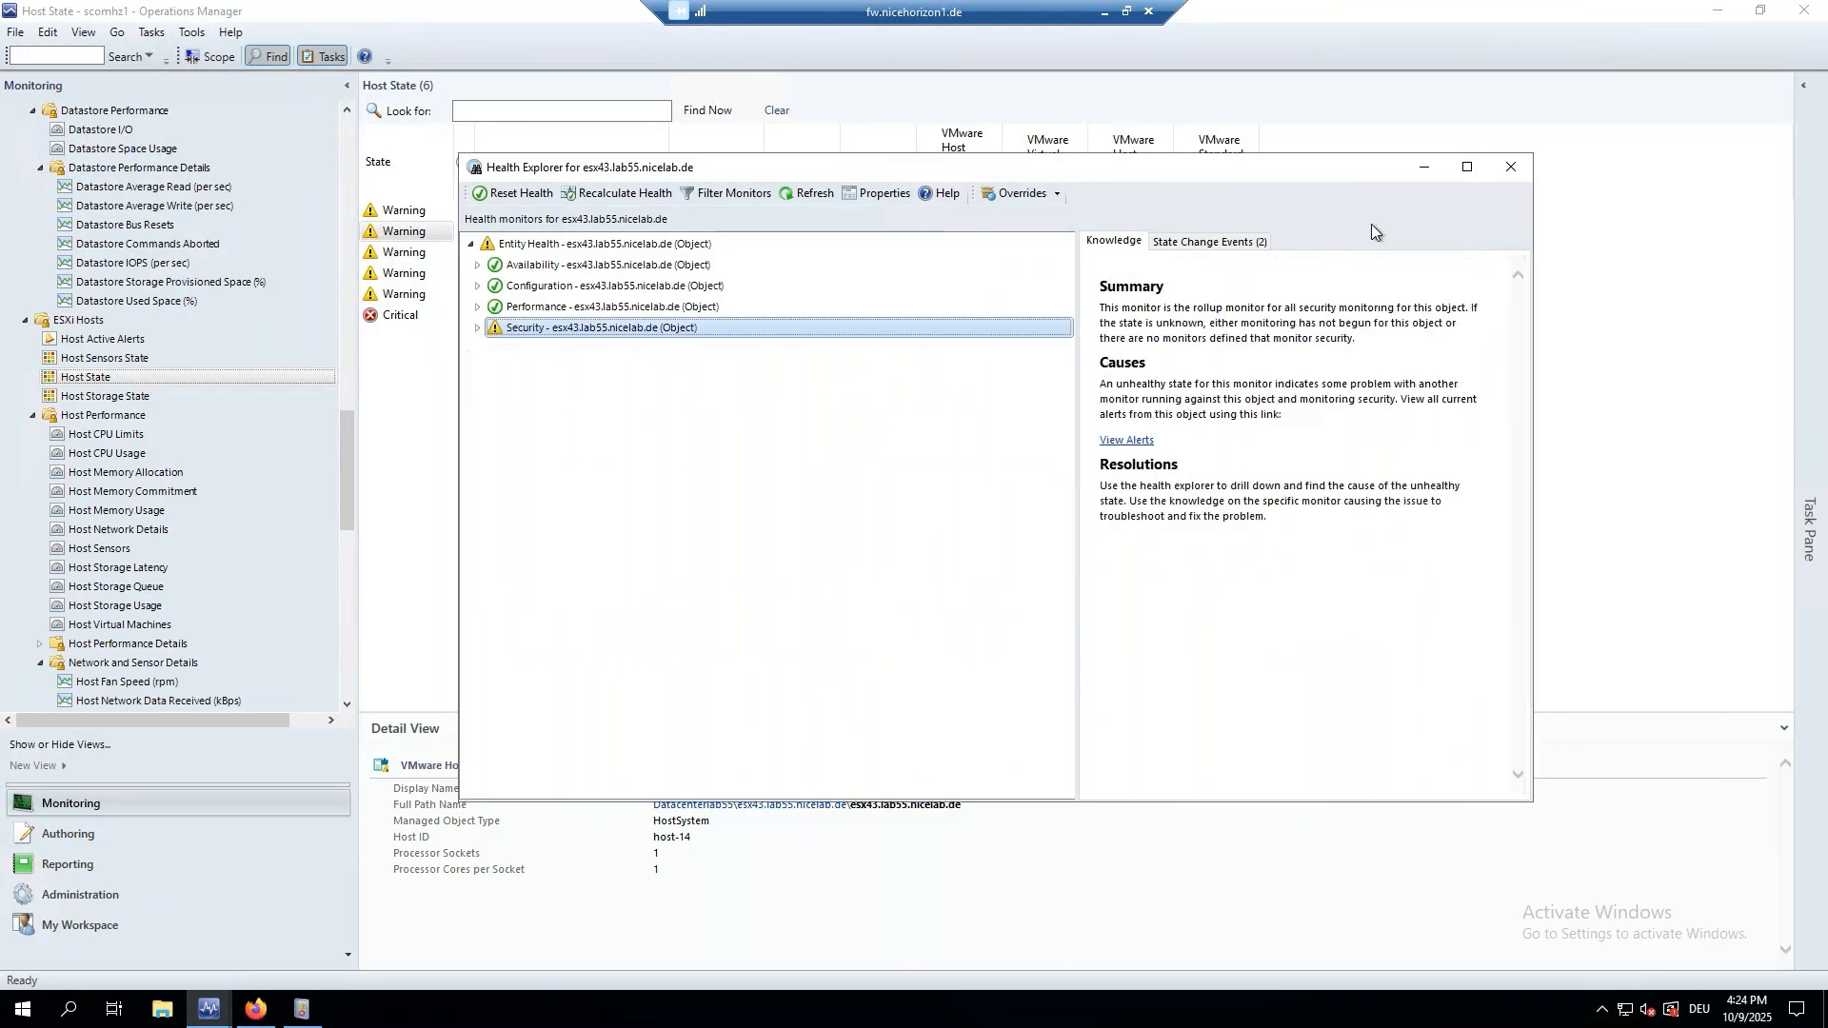
{"action": "left_click", "coordinate": [1511, 167]}
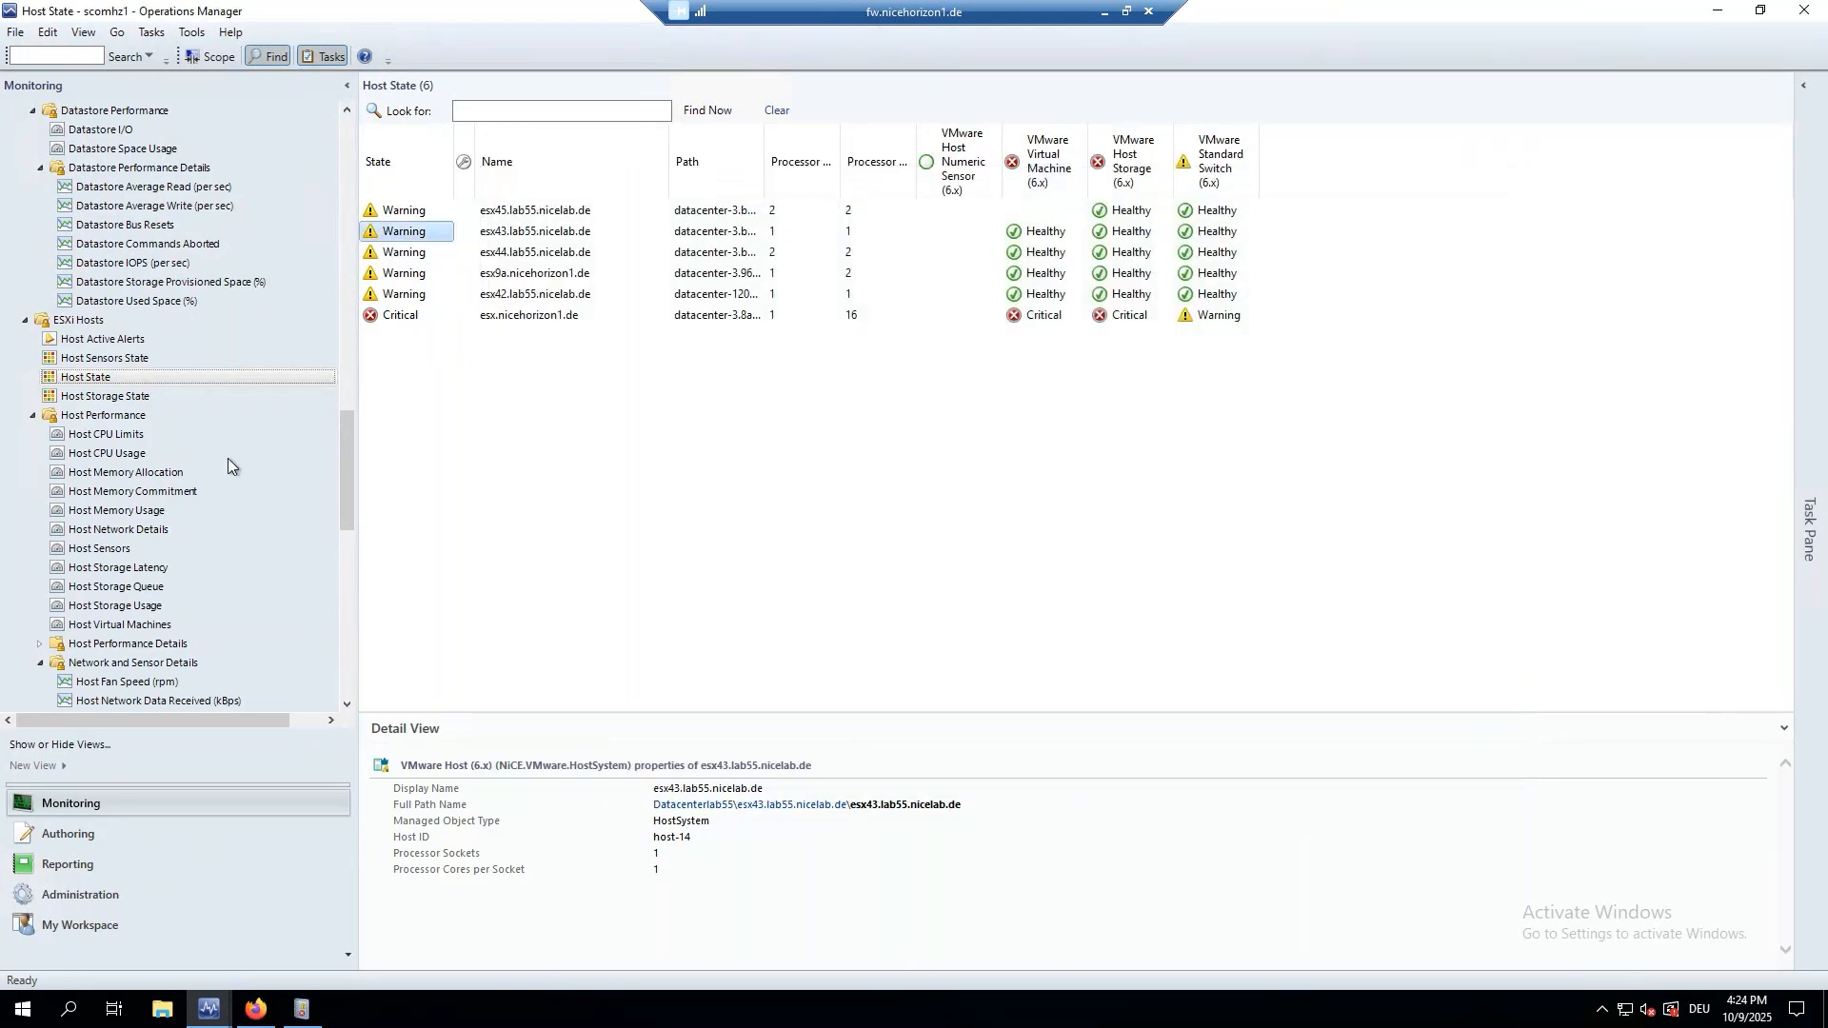
View the Host Memory Overhead (GB), Host CPU Usage (%) and Host Memory Usage (%) charts.
{"action": "scroll", "coordinate": [166, 477], "scroll_direction": "down", "scroll_amount": 6}
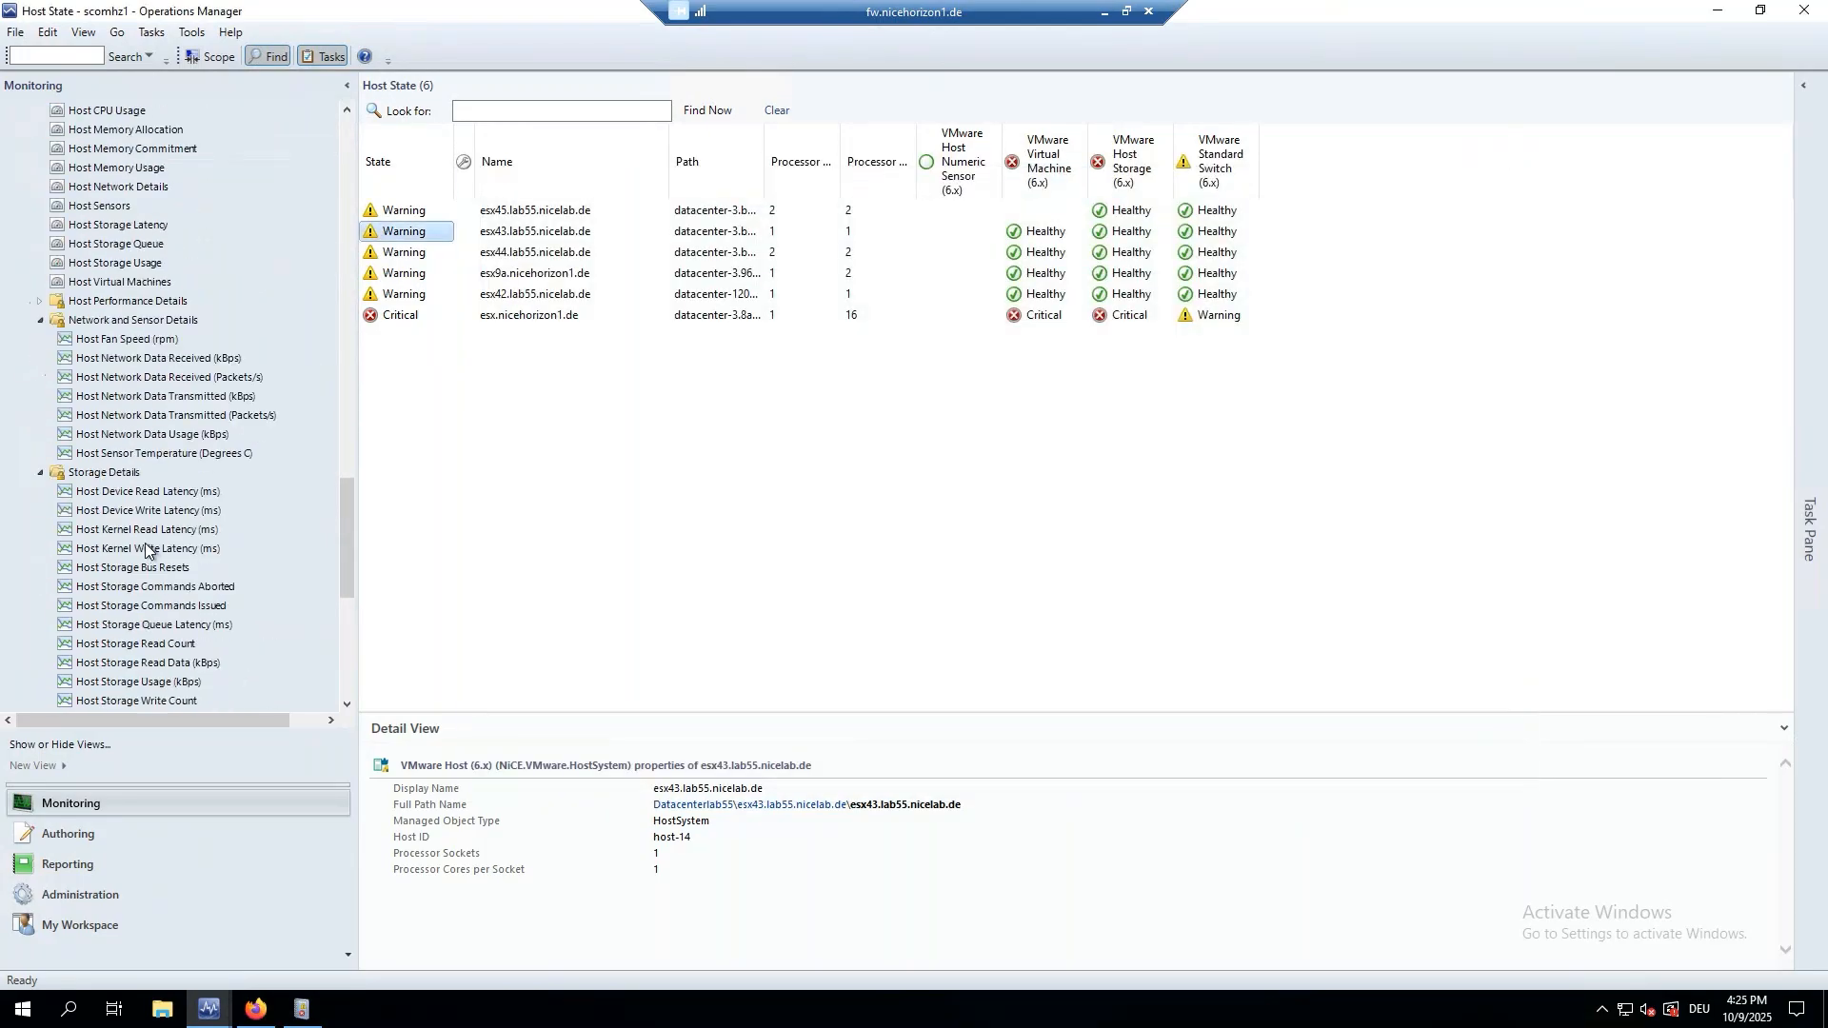
{"action": "left_click", "coordinate": [38, 301]}
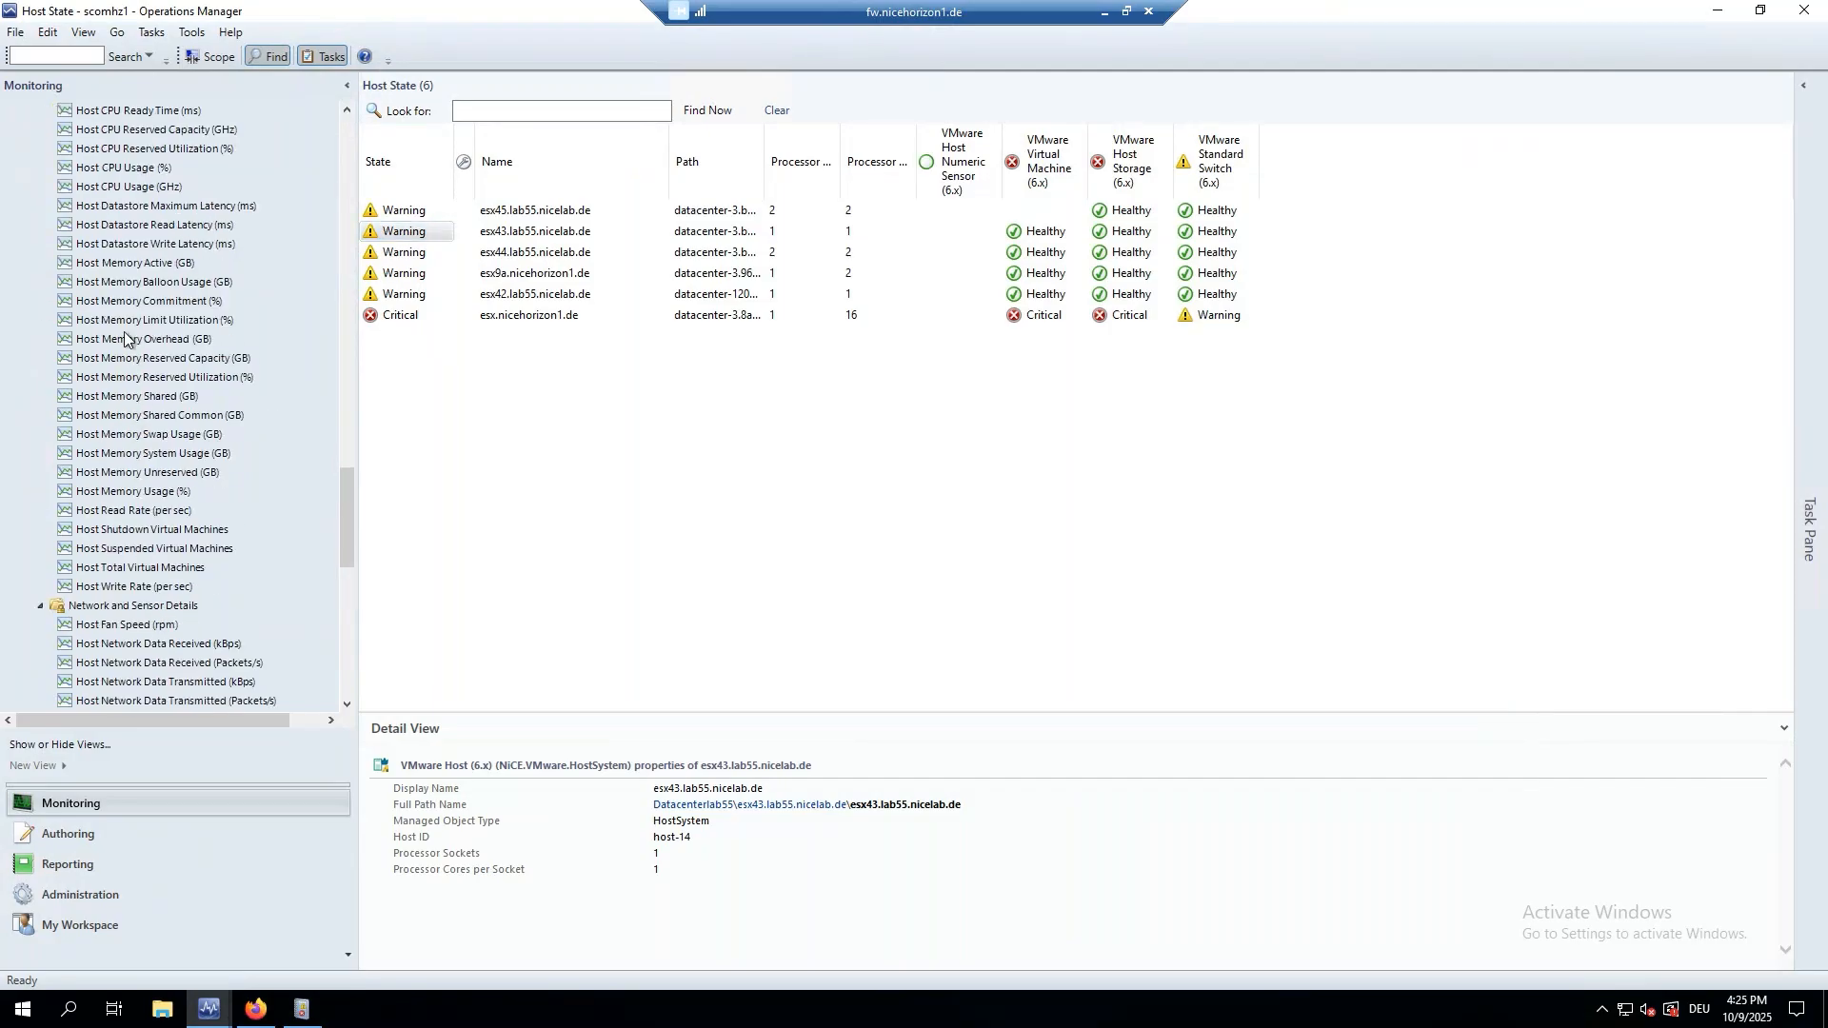
{"action": "left_click", "coordinate": [128, 340]}
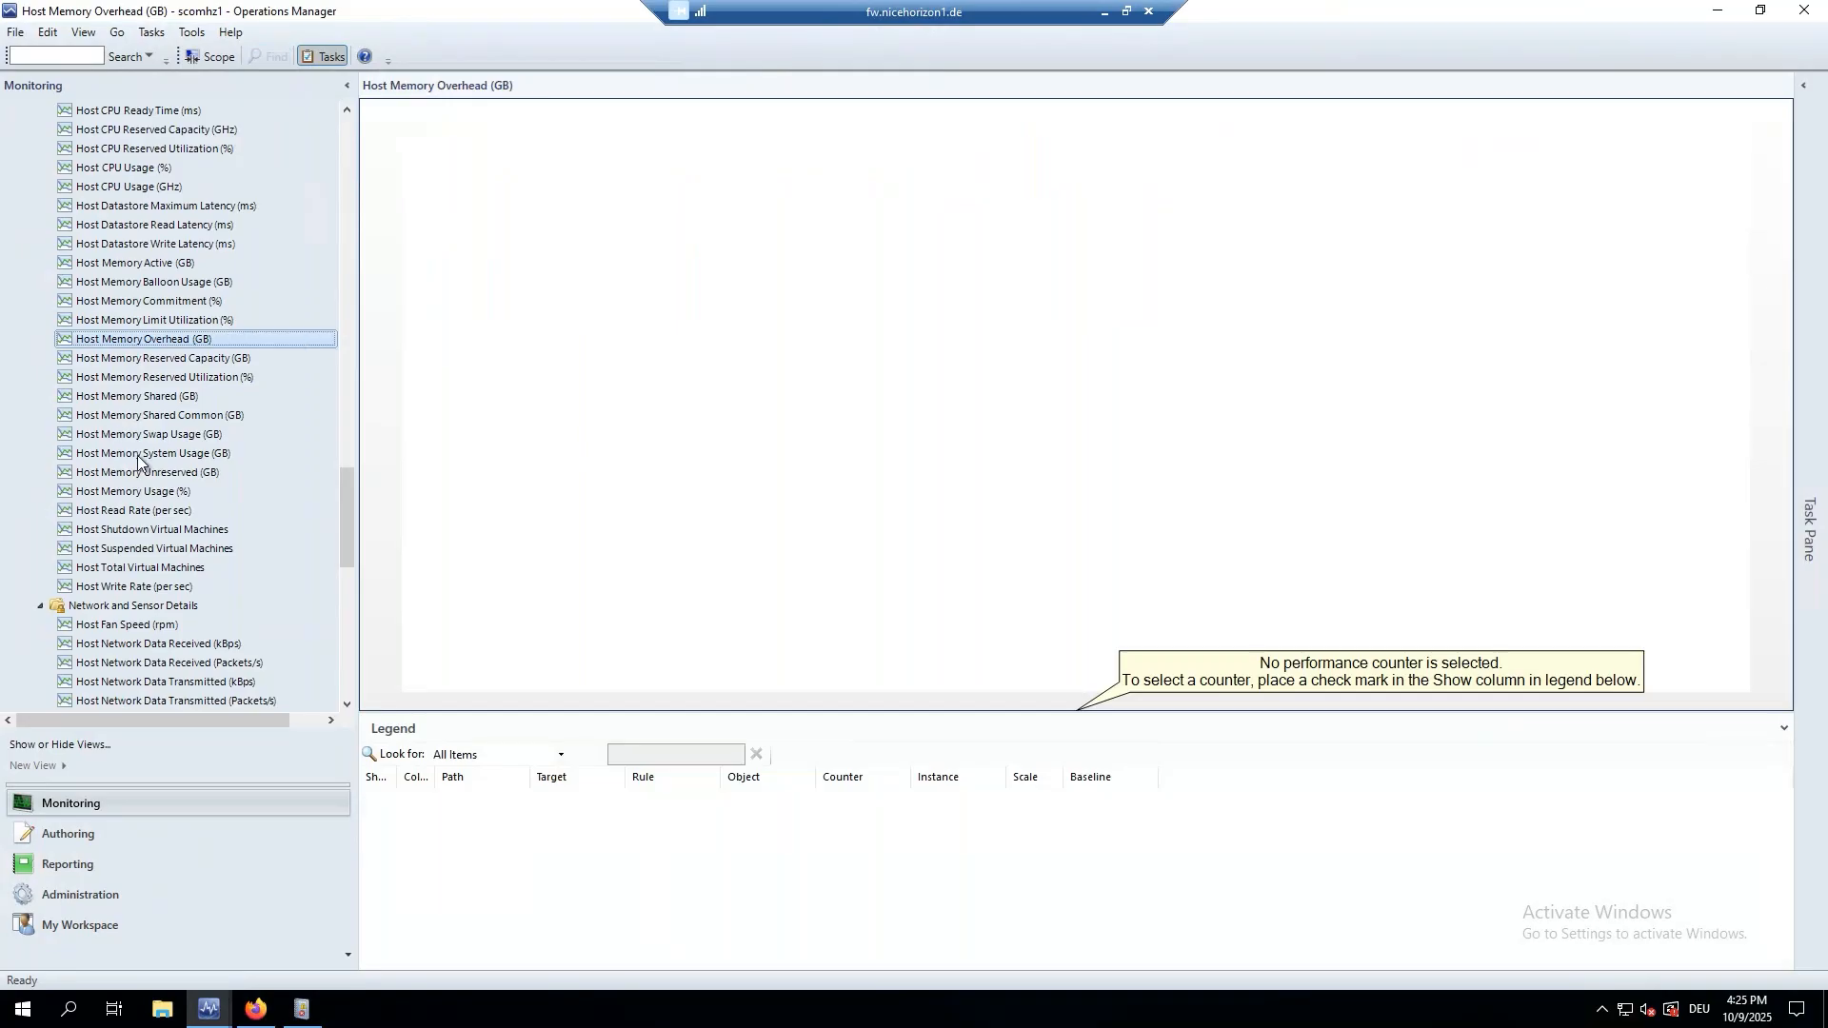
{"action": "left_click", "coordinate": [110, 171]}
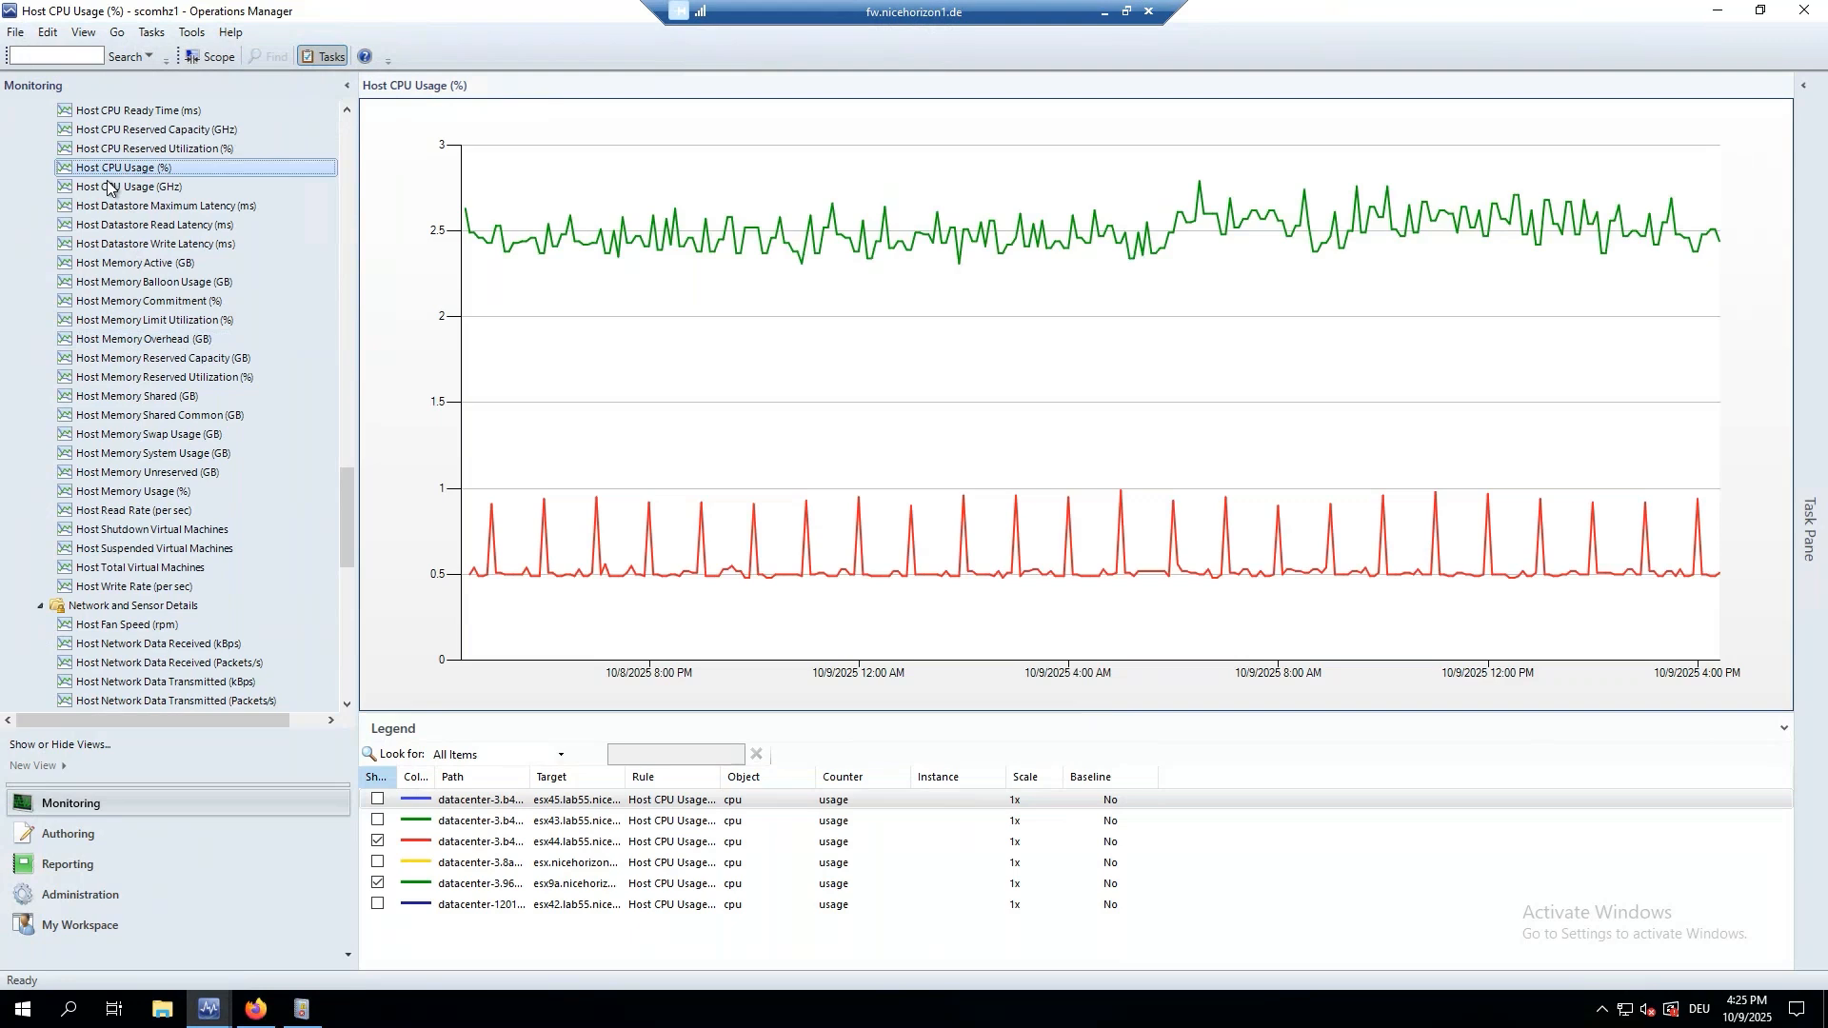
{"action": "left_click", "coordinate": [111, 493]}
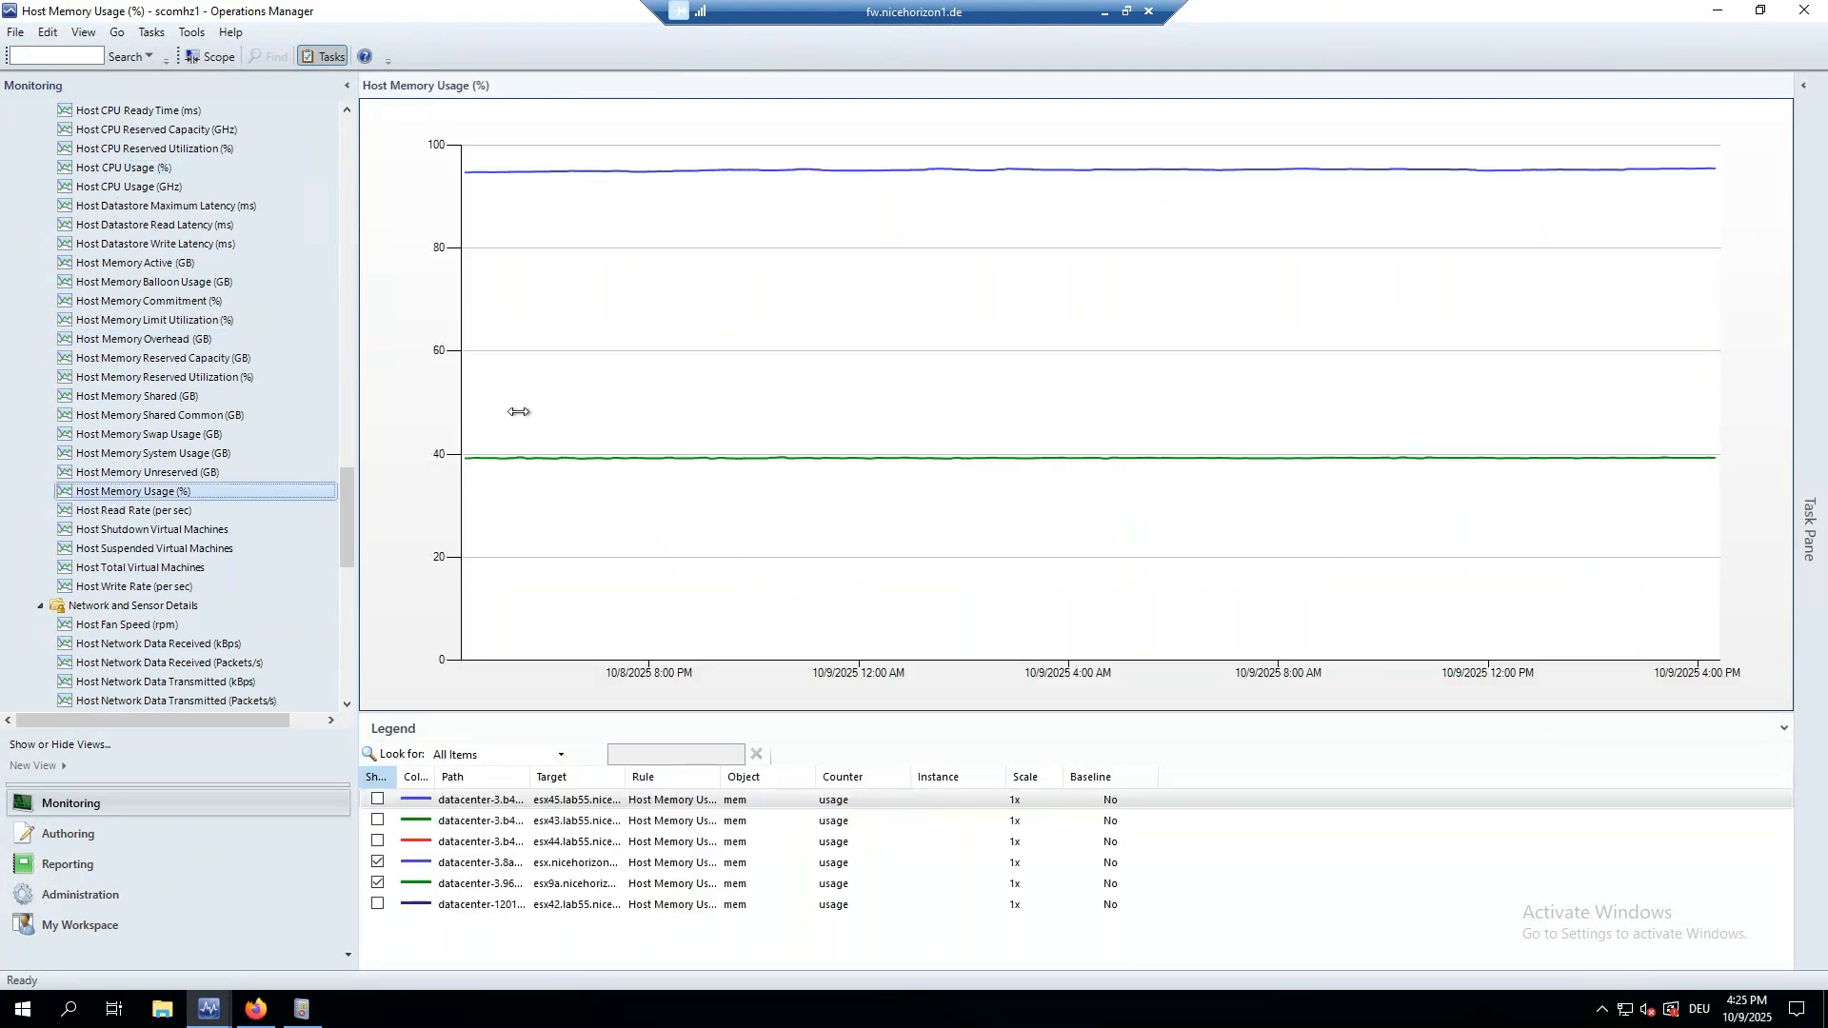
Check the host network received charts, ending on Host Storage Usage (kBps) peaking near 35,000.
{"action": "scroll", "coordinate": [158, 538], "scroll_direction": "down", "scroll_amount": 4}
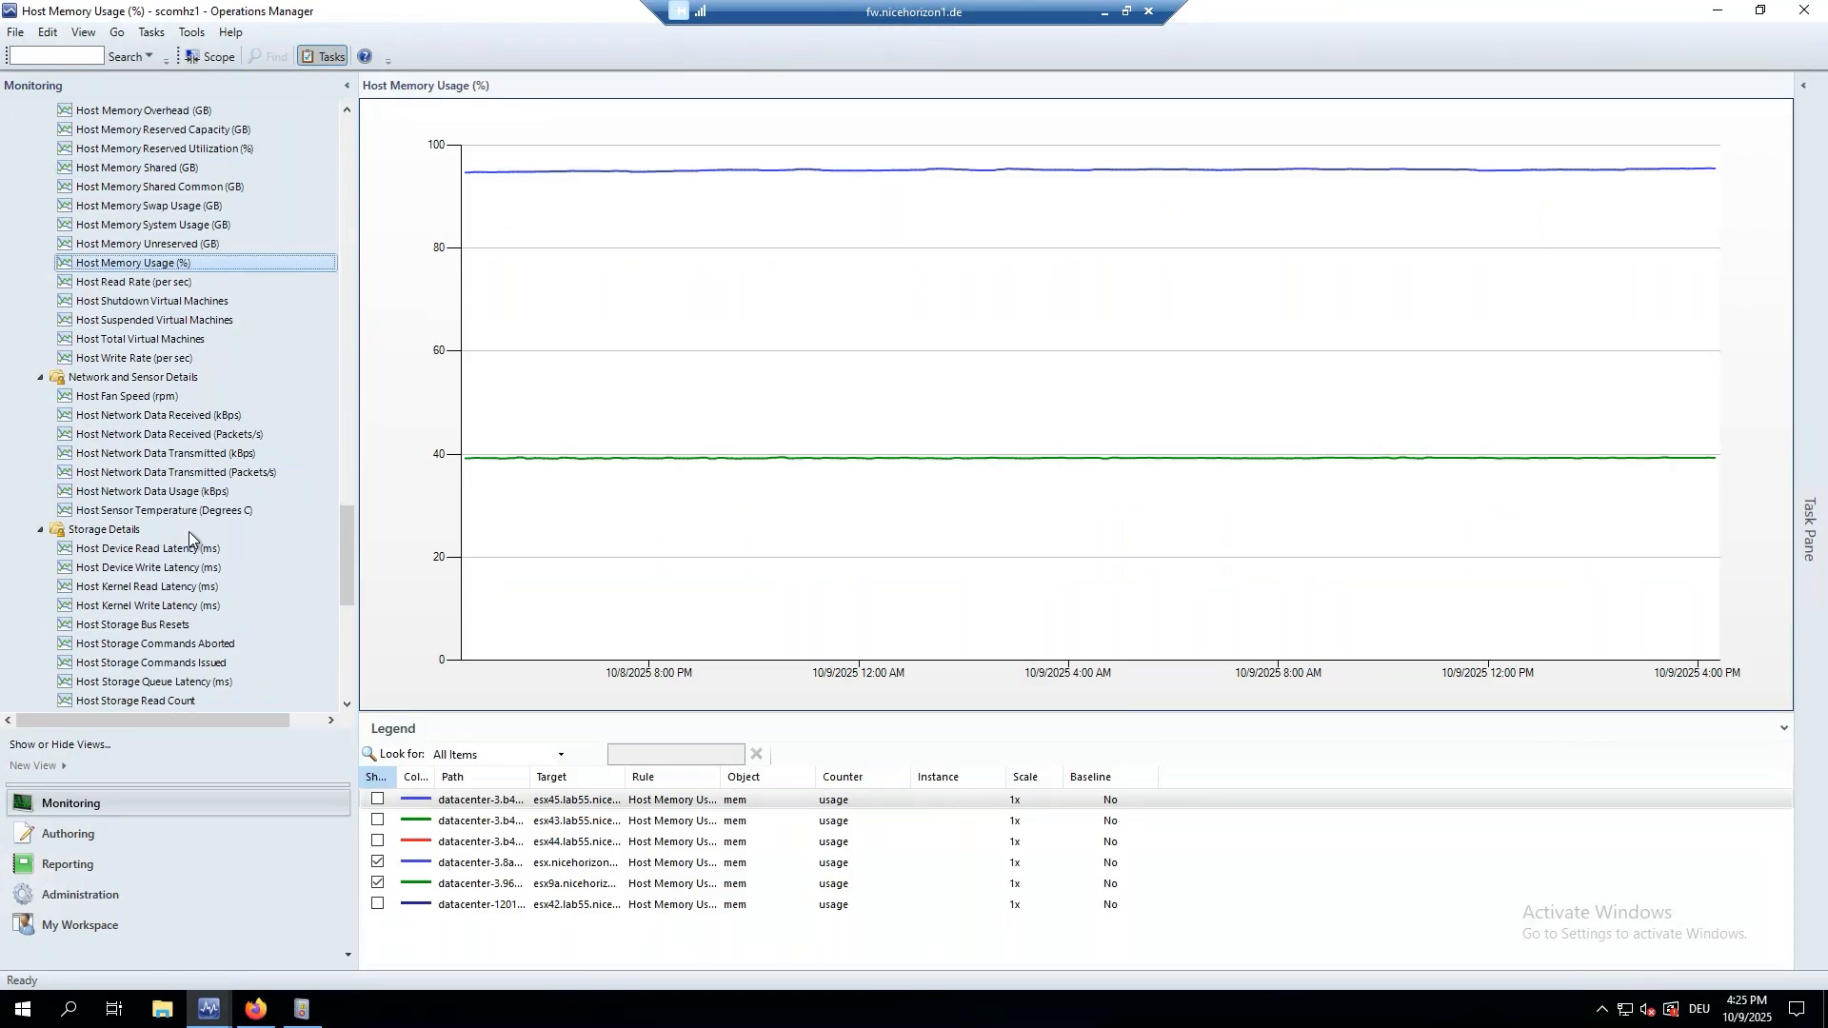
{"action": "scroll", "coordinate": [189, 532], "scroll_direction": "down", "scroll_amount": 2}
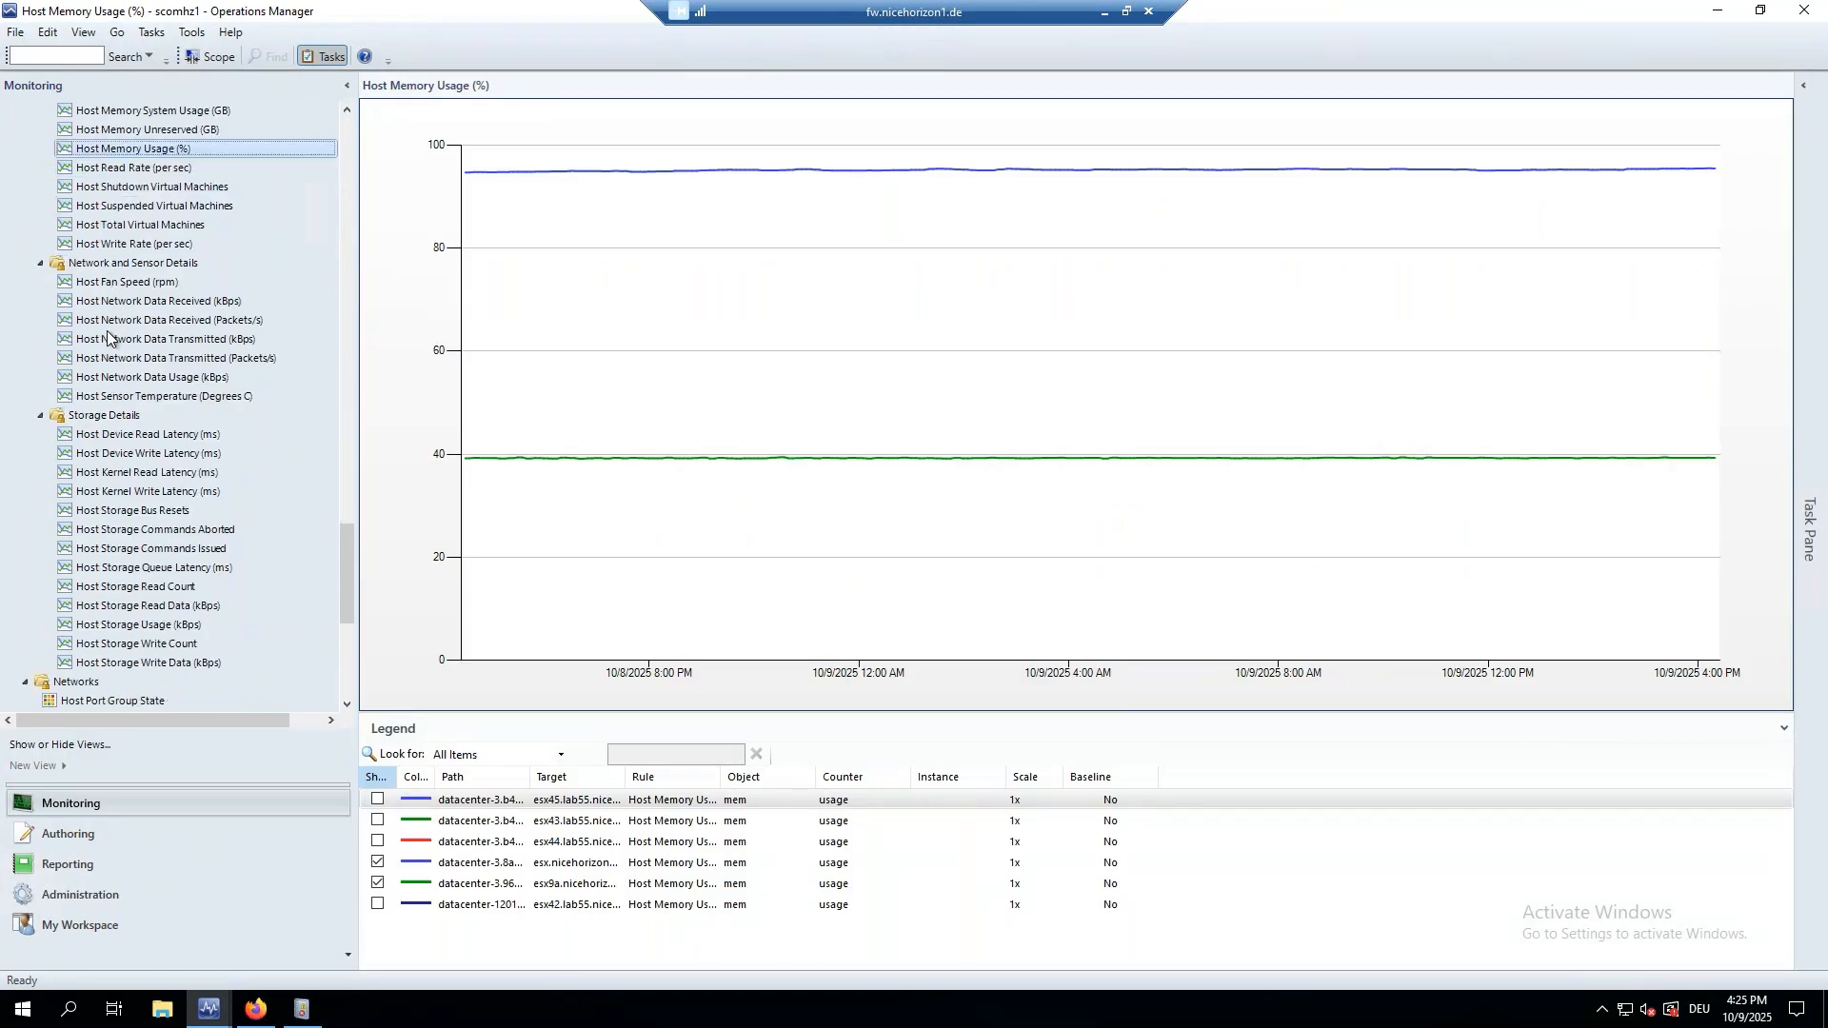
{"action": "left_click", "coordinate": [107, 324]}
{"action": "left_click", "coordinate": [110, 304]}
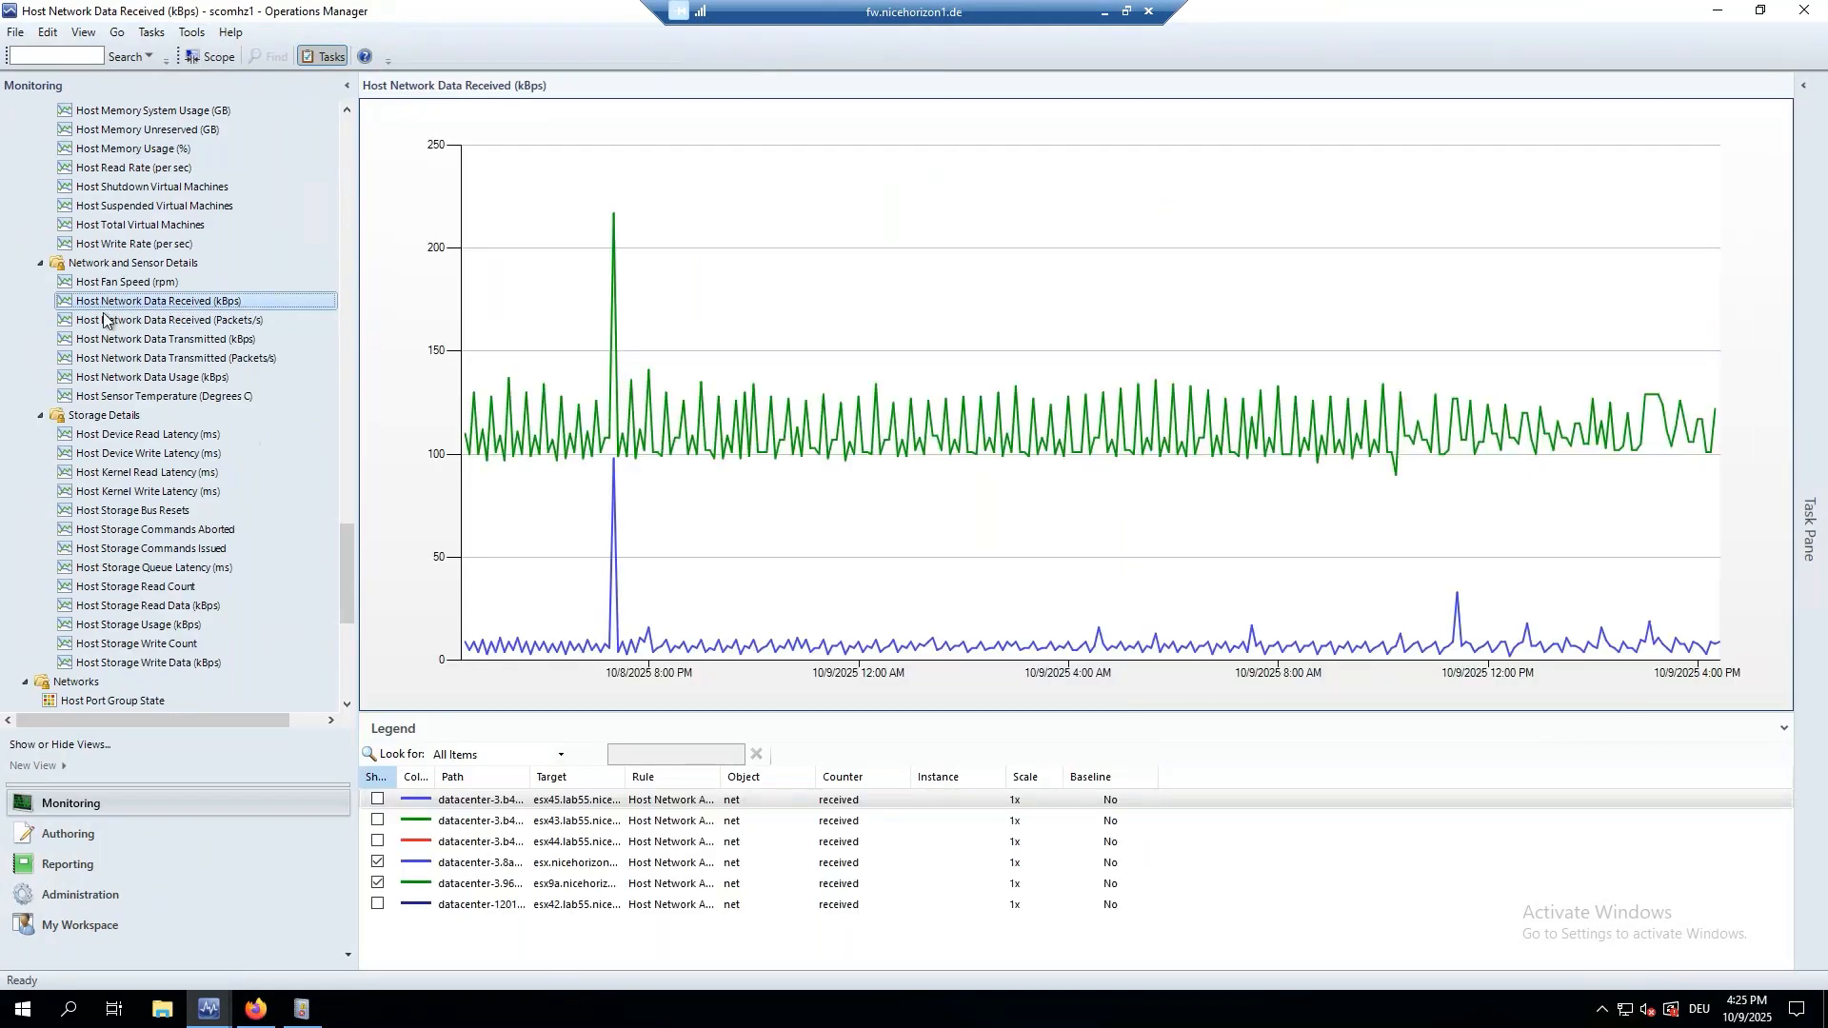
{"action": "scroll", "coordinate": [127, 478], "scroll_direction": "down", "scroll_amount": 2}
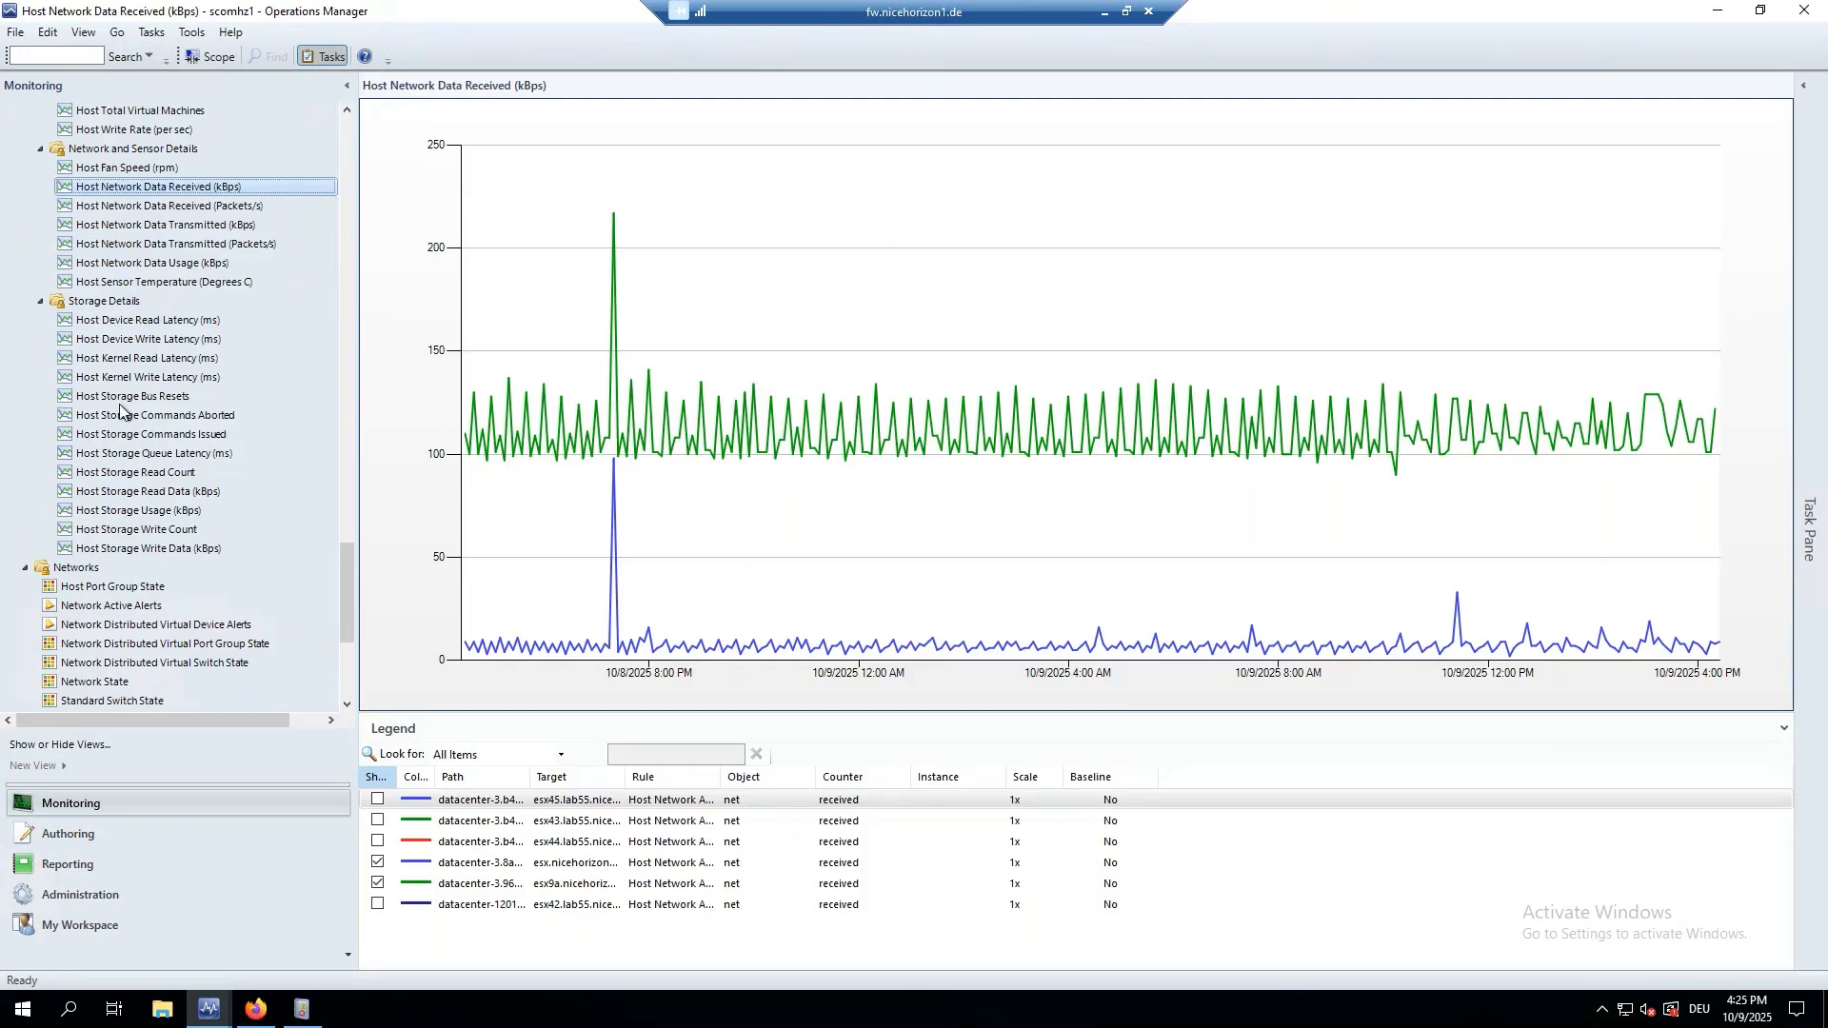
{"action": "left_click", "coordinate": [101, 513]}
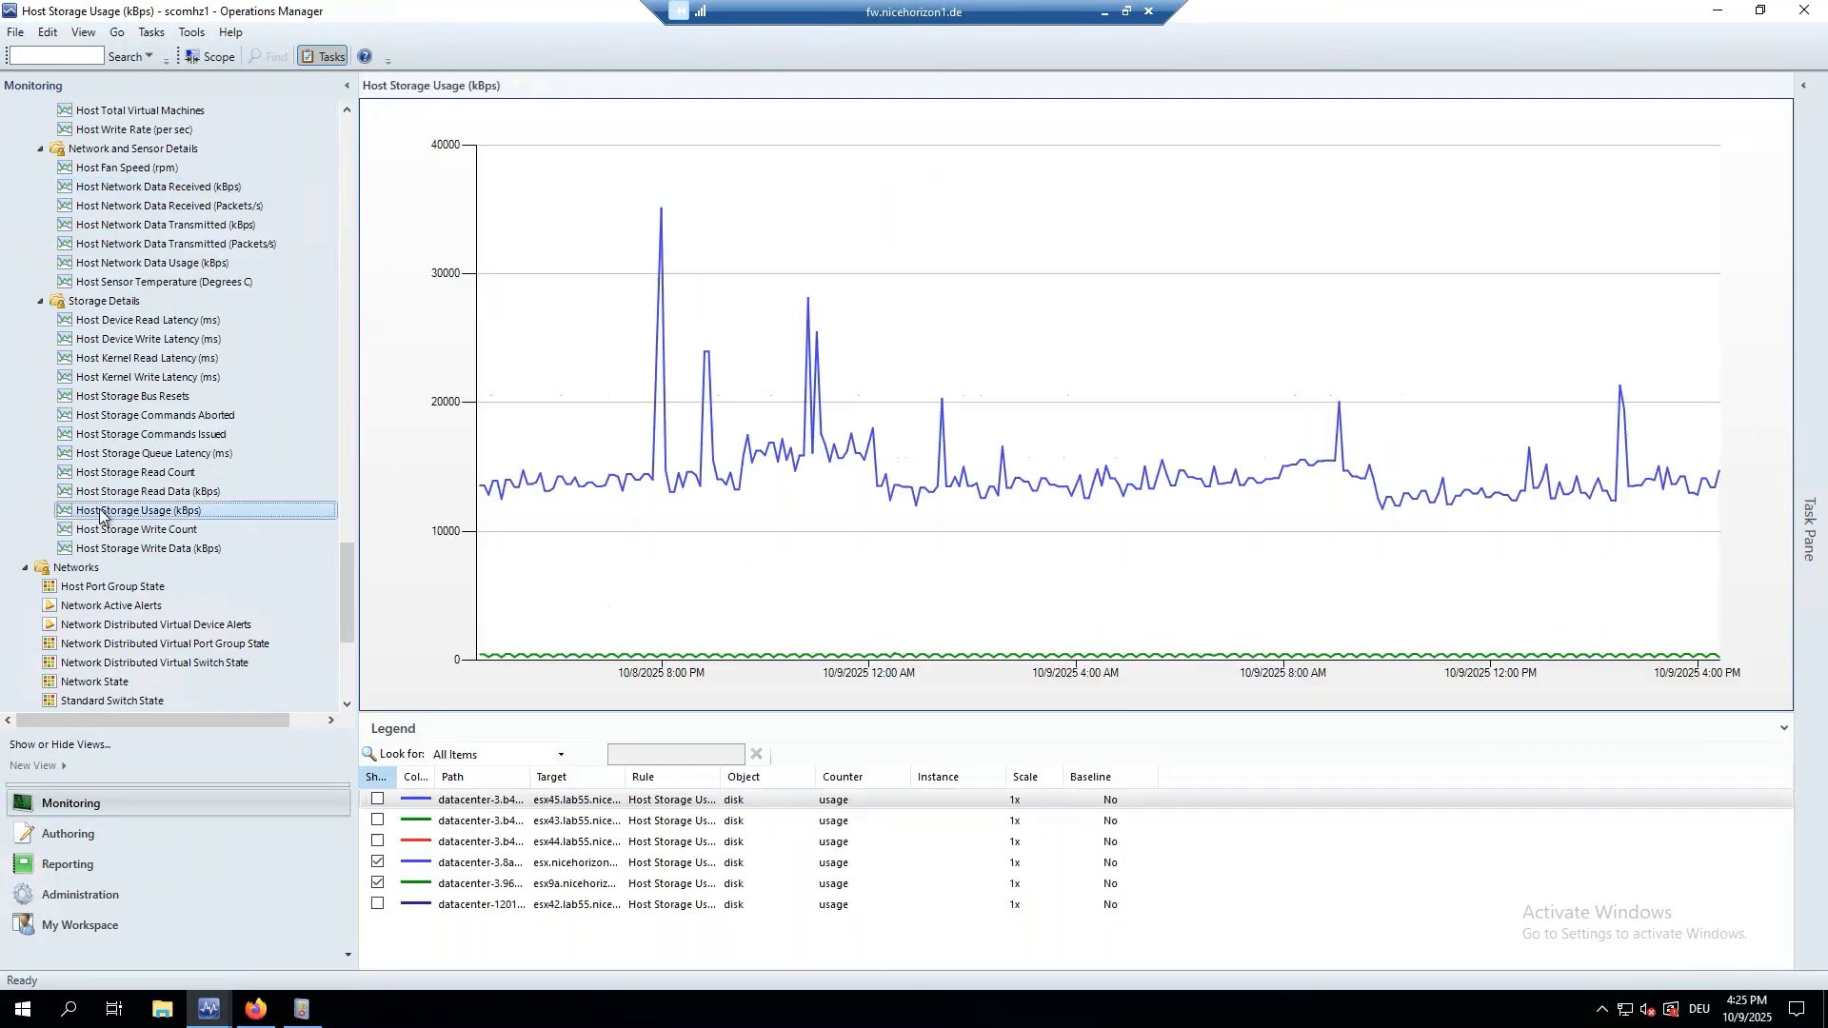
{"action": "scroll", "coordinate": [174, 529], "scroll_direction": "down", "scroll_amount": 3}
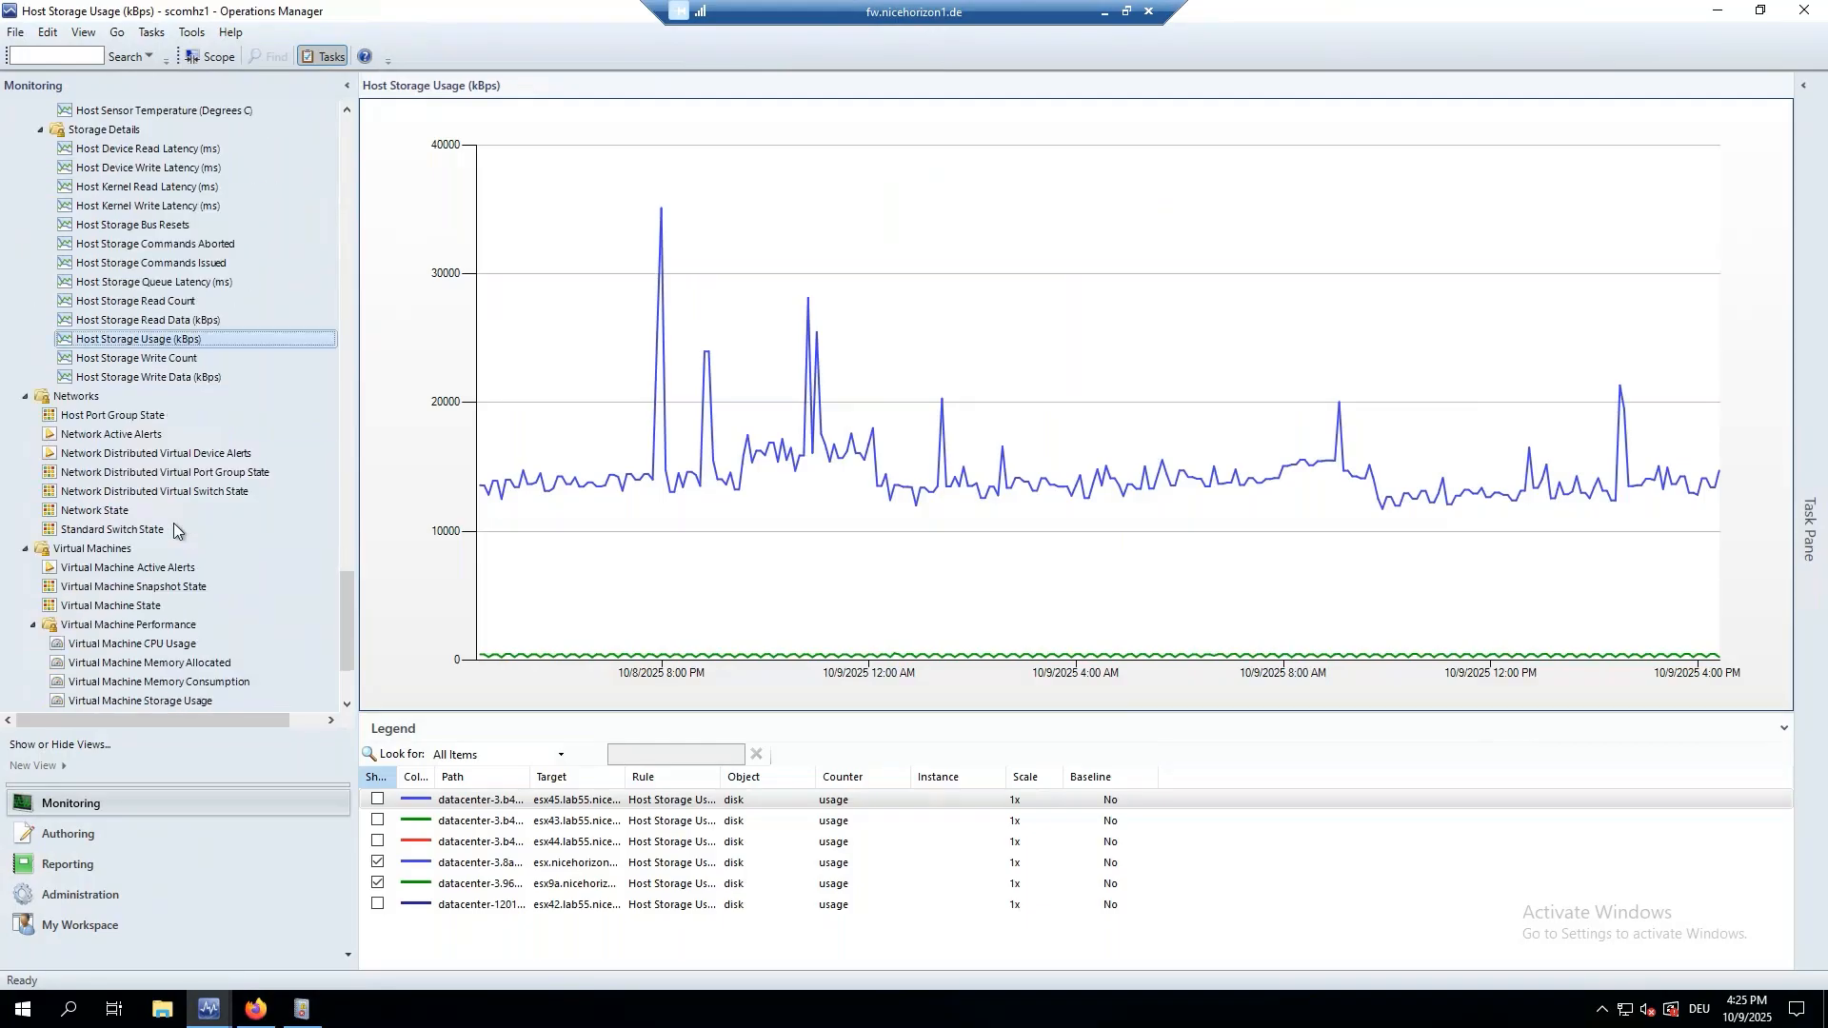
{"action": "scroll", "coordinate": [174, 530], "scroll_direction": "down", "scroll_amount": 2}
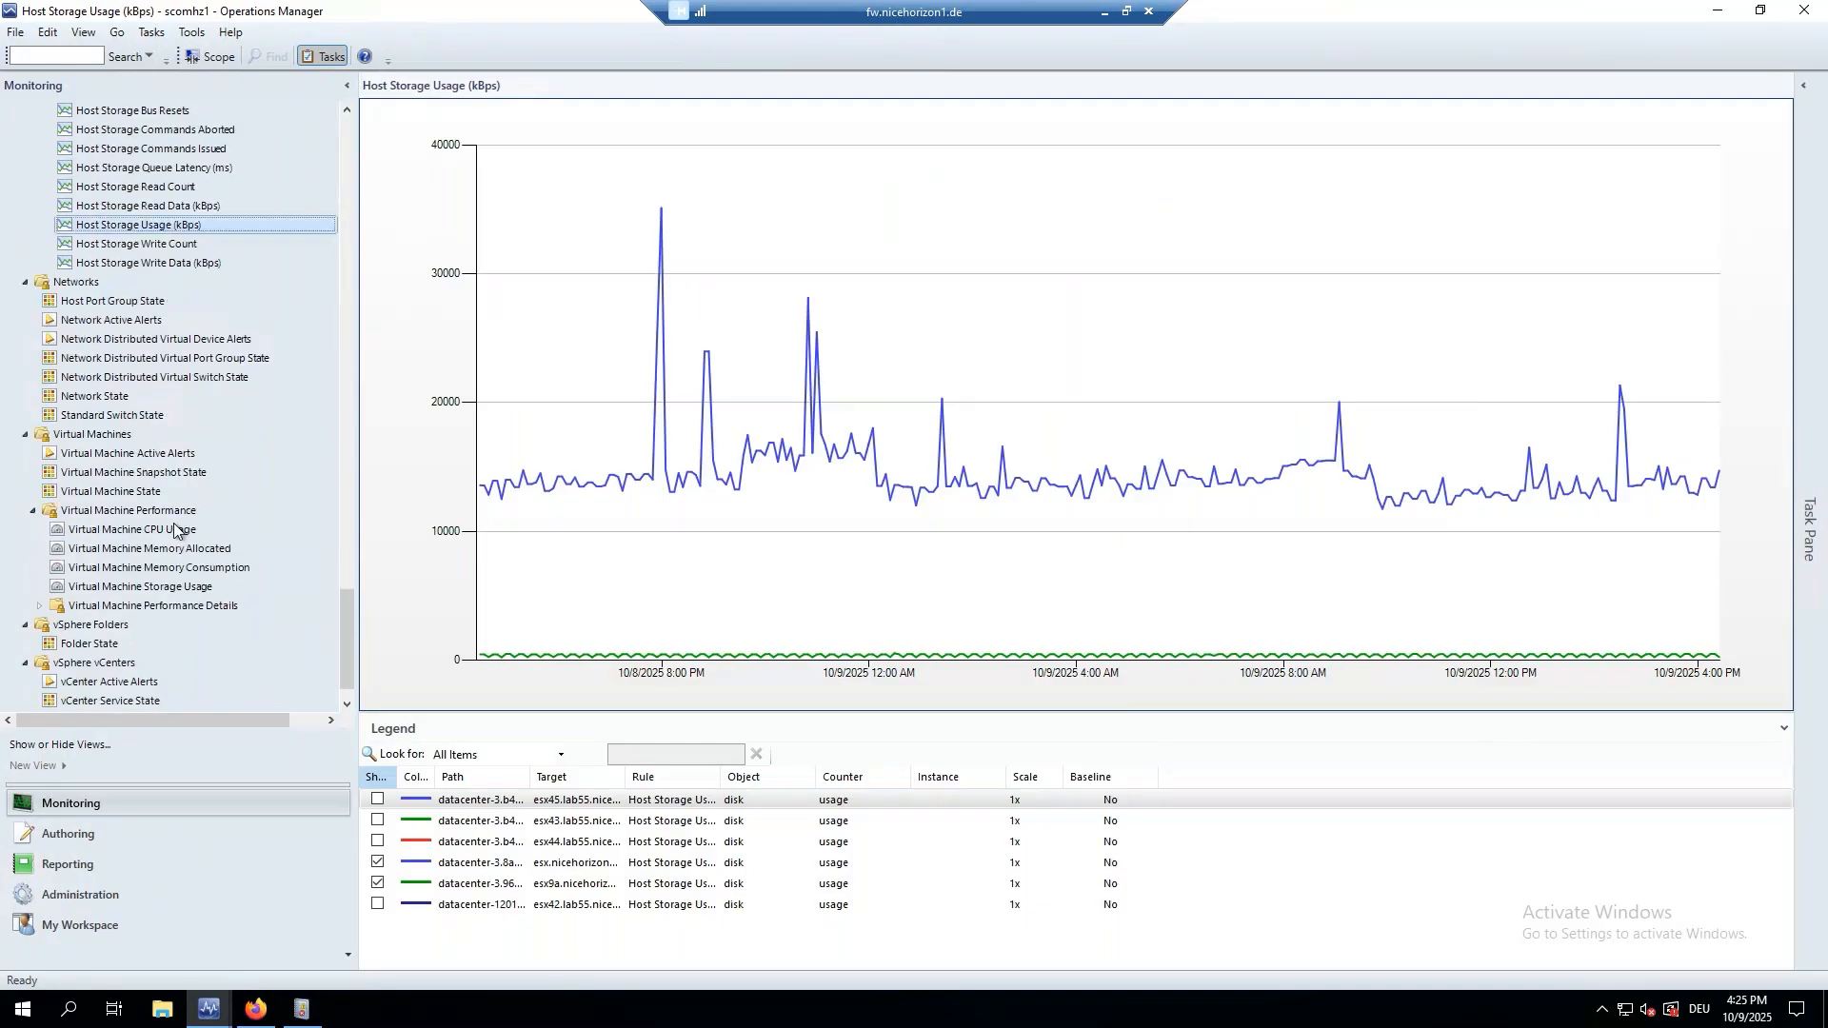
Go from Host Port Group State to the Virtual Machine State list and bring up actions for the critical lnxtest VM.
{"action": "left_click", "coordinate": [107, 303]}
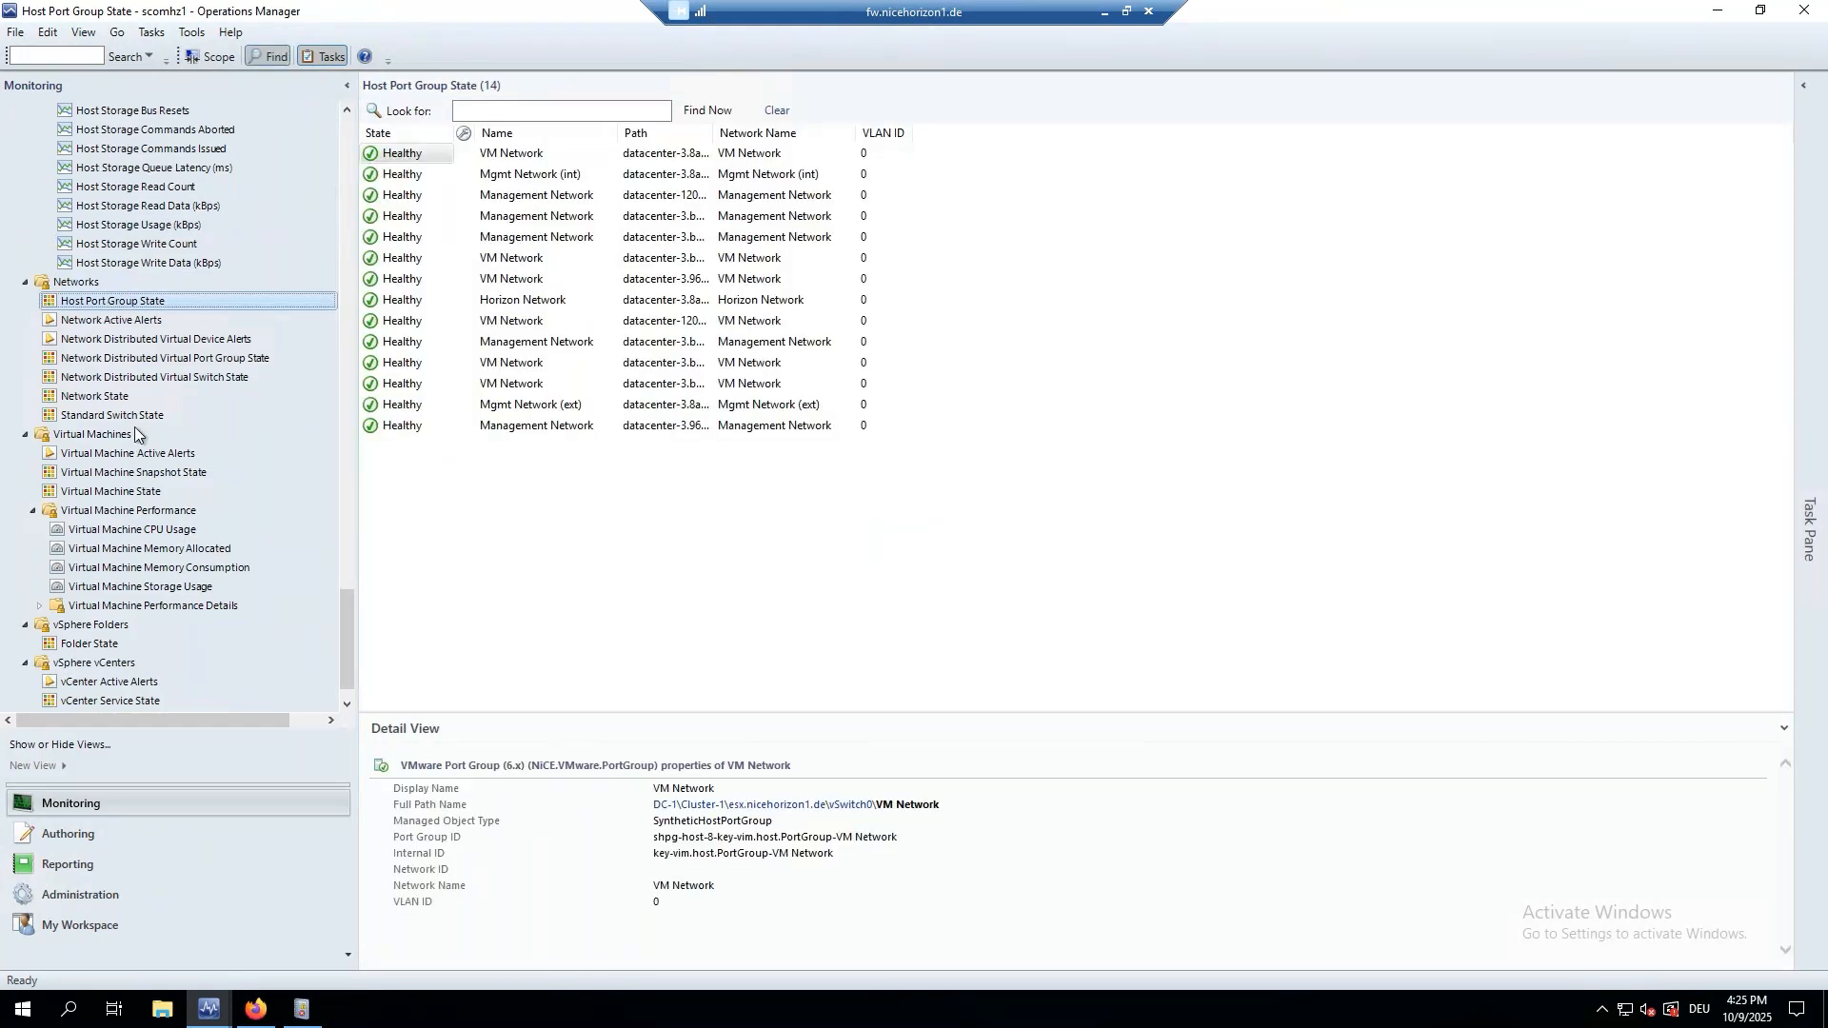
{"action": "scroll", "coordinate": [134, 434], "scroll_direction": "down", "scroll_amount": 1}
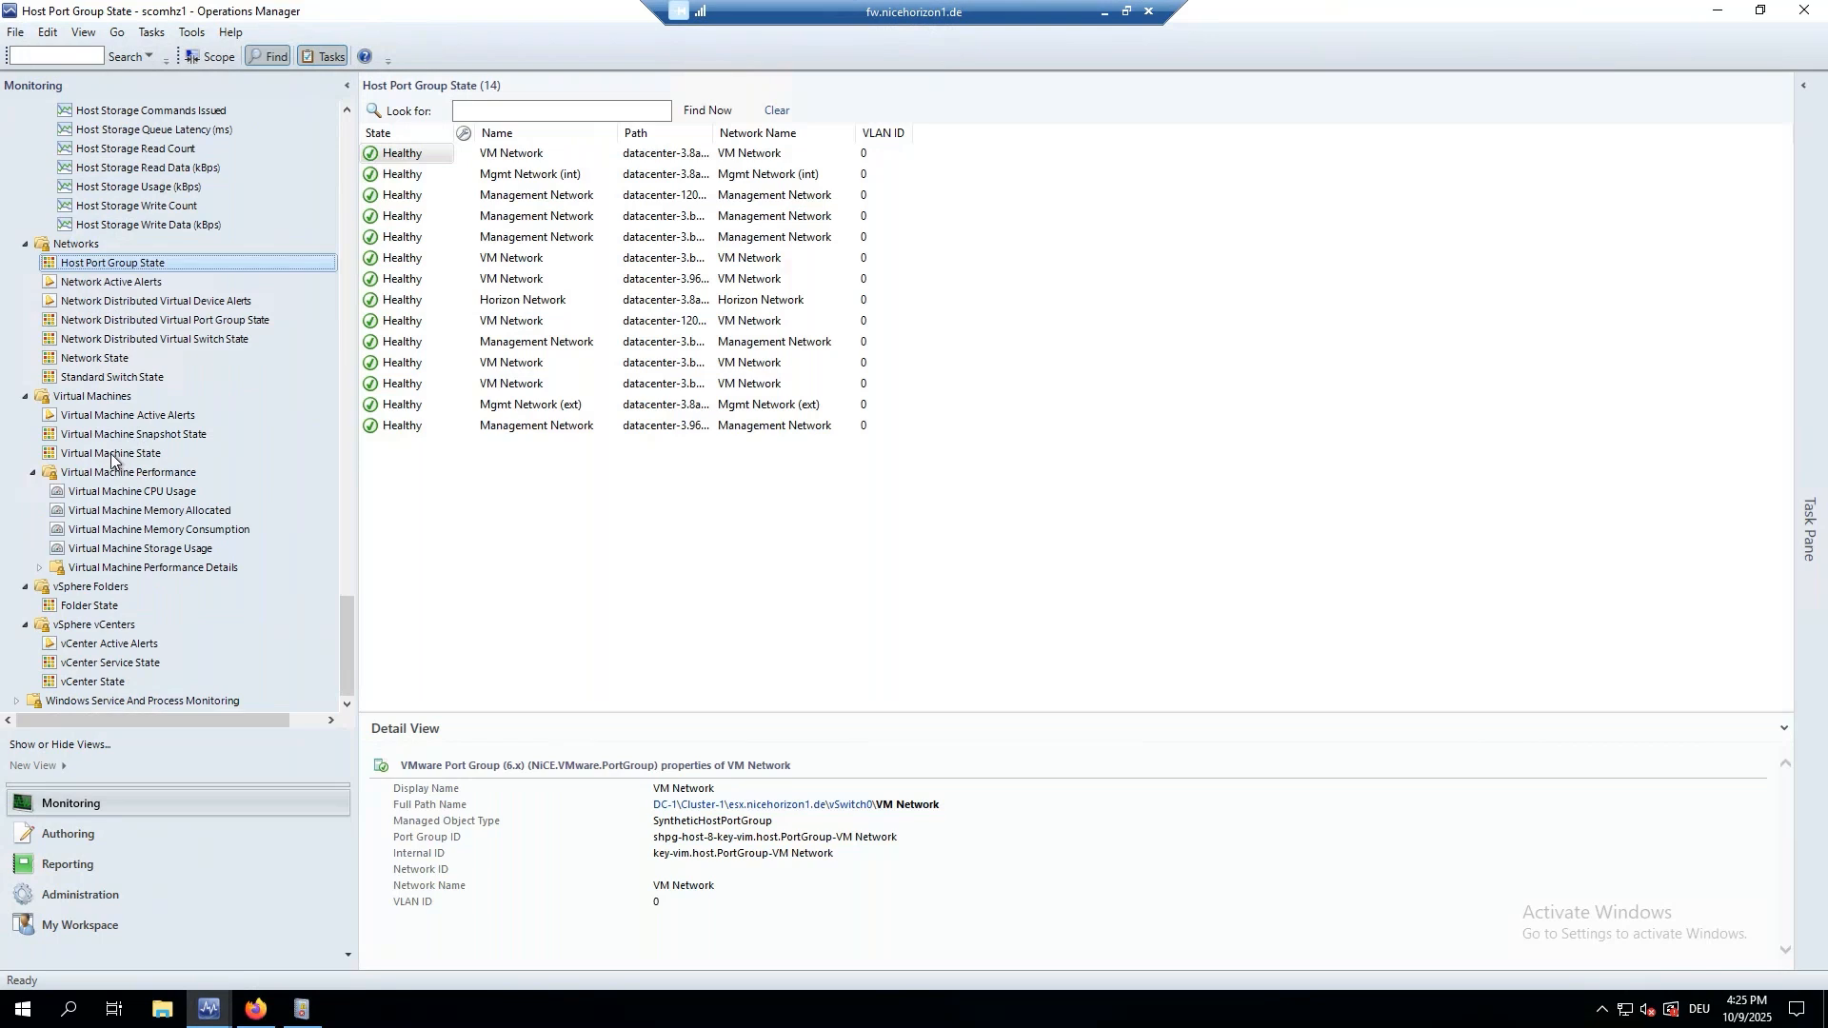
{"action": "left_click", "coordinate": [111, 455]}
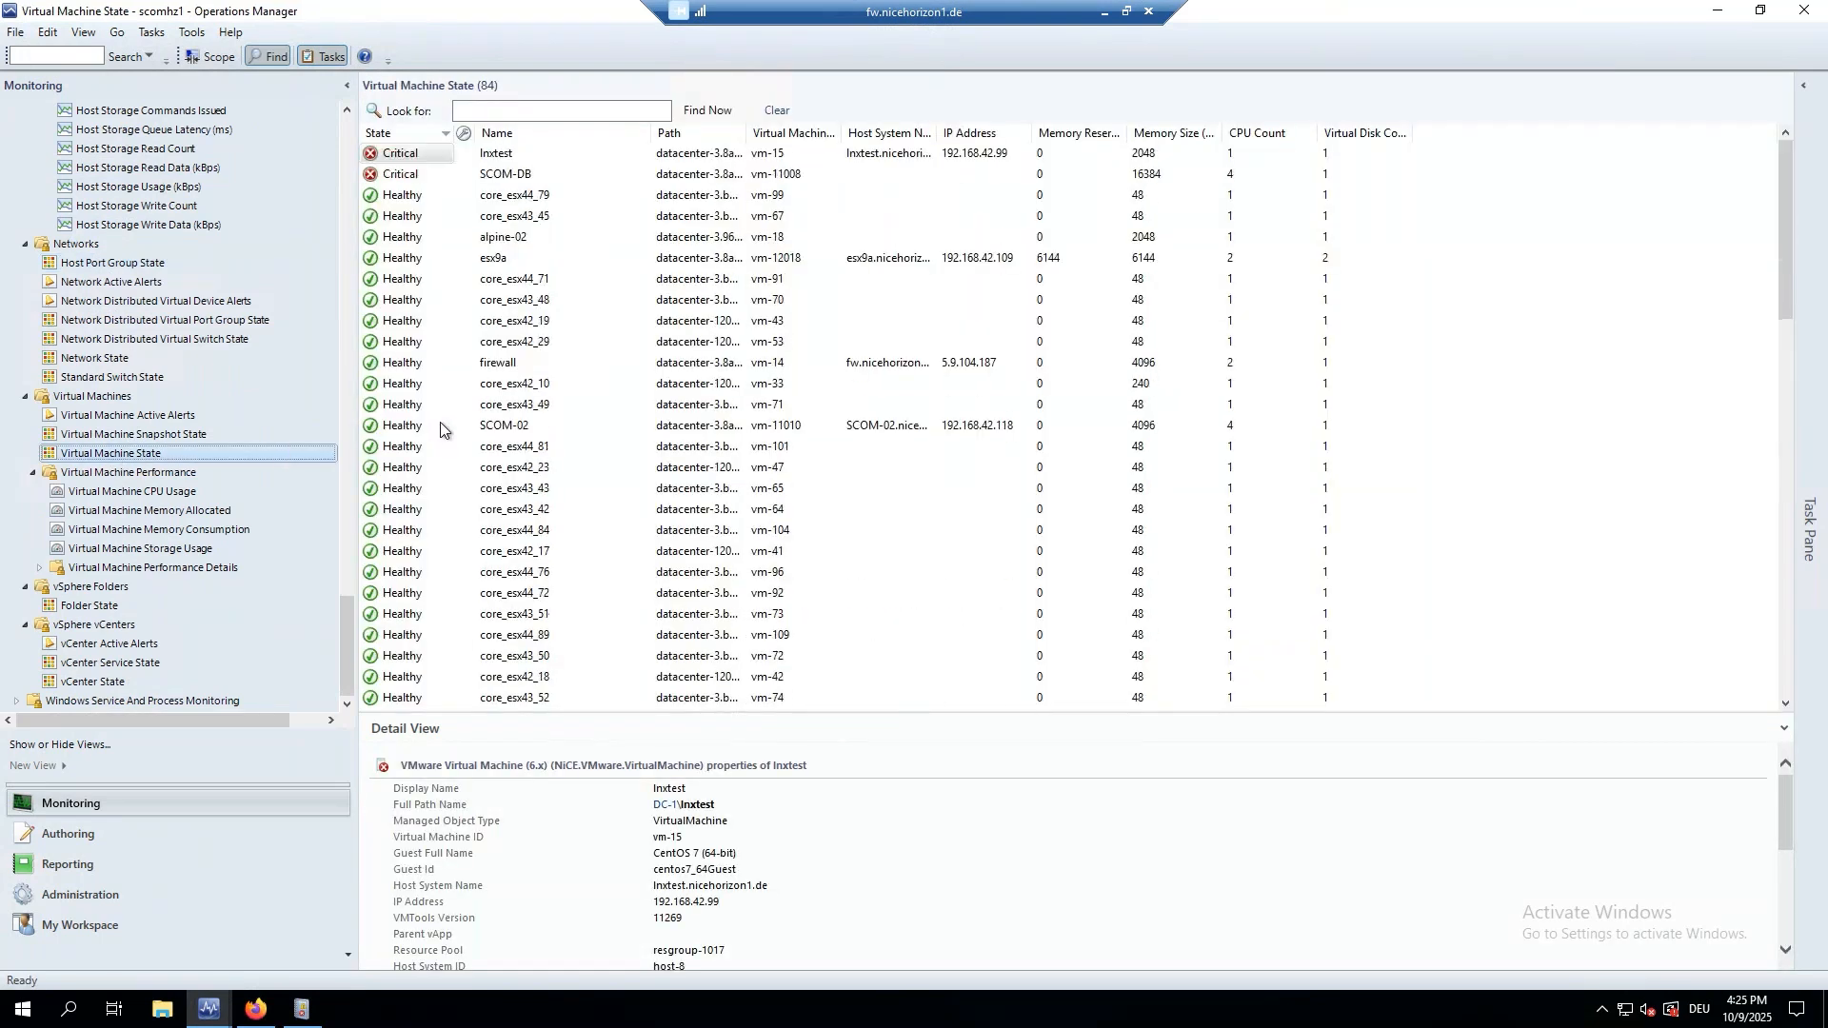
{"action": "right_click", "coordinate": [401, 155]}
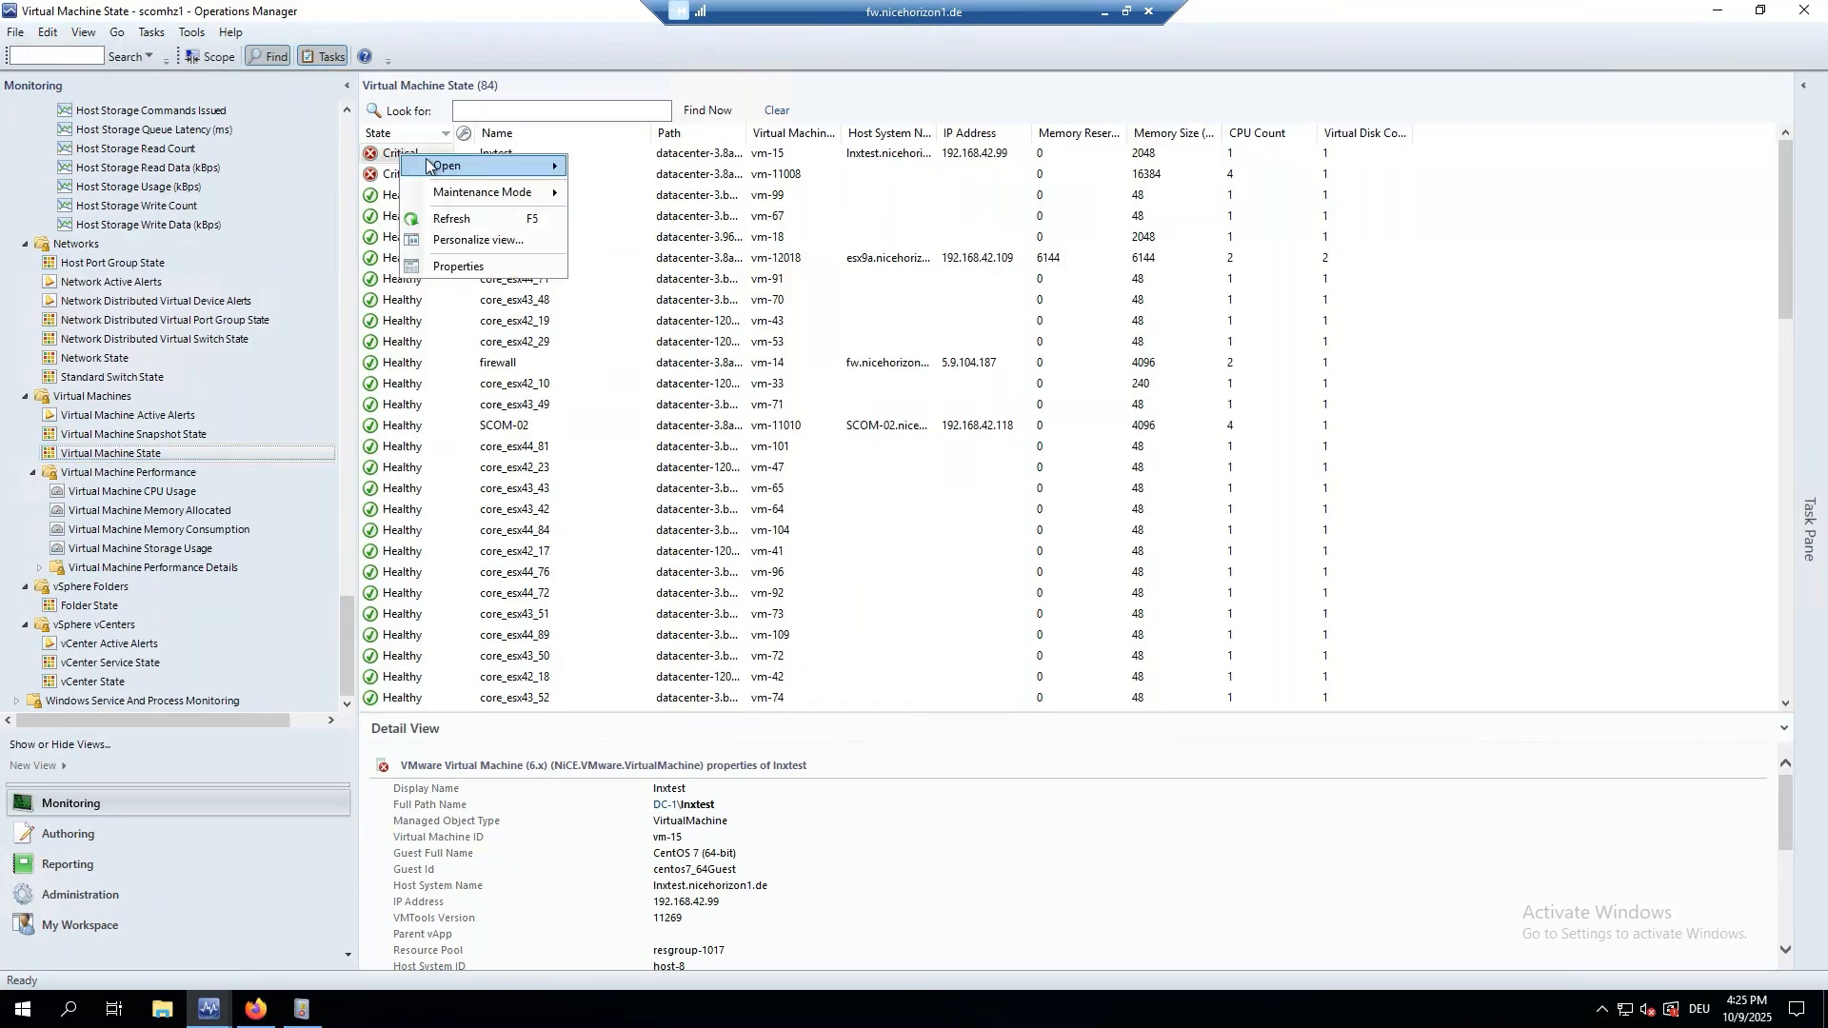
Open Health Explorer for lnxtest, show all monitors, and view the CPU Usage monitor's state change events.
{"action": "mouse_move", "coordinate": [426, 166]}
{"action": "left_click", "coordinate": [657, 276]}
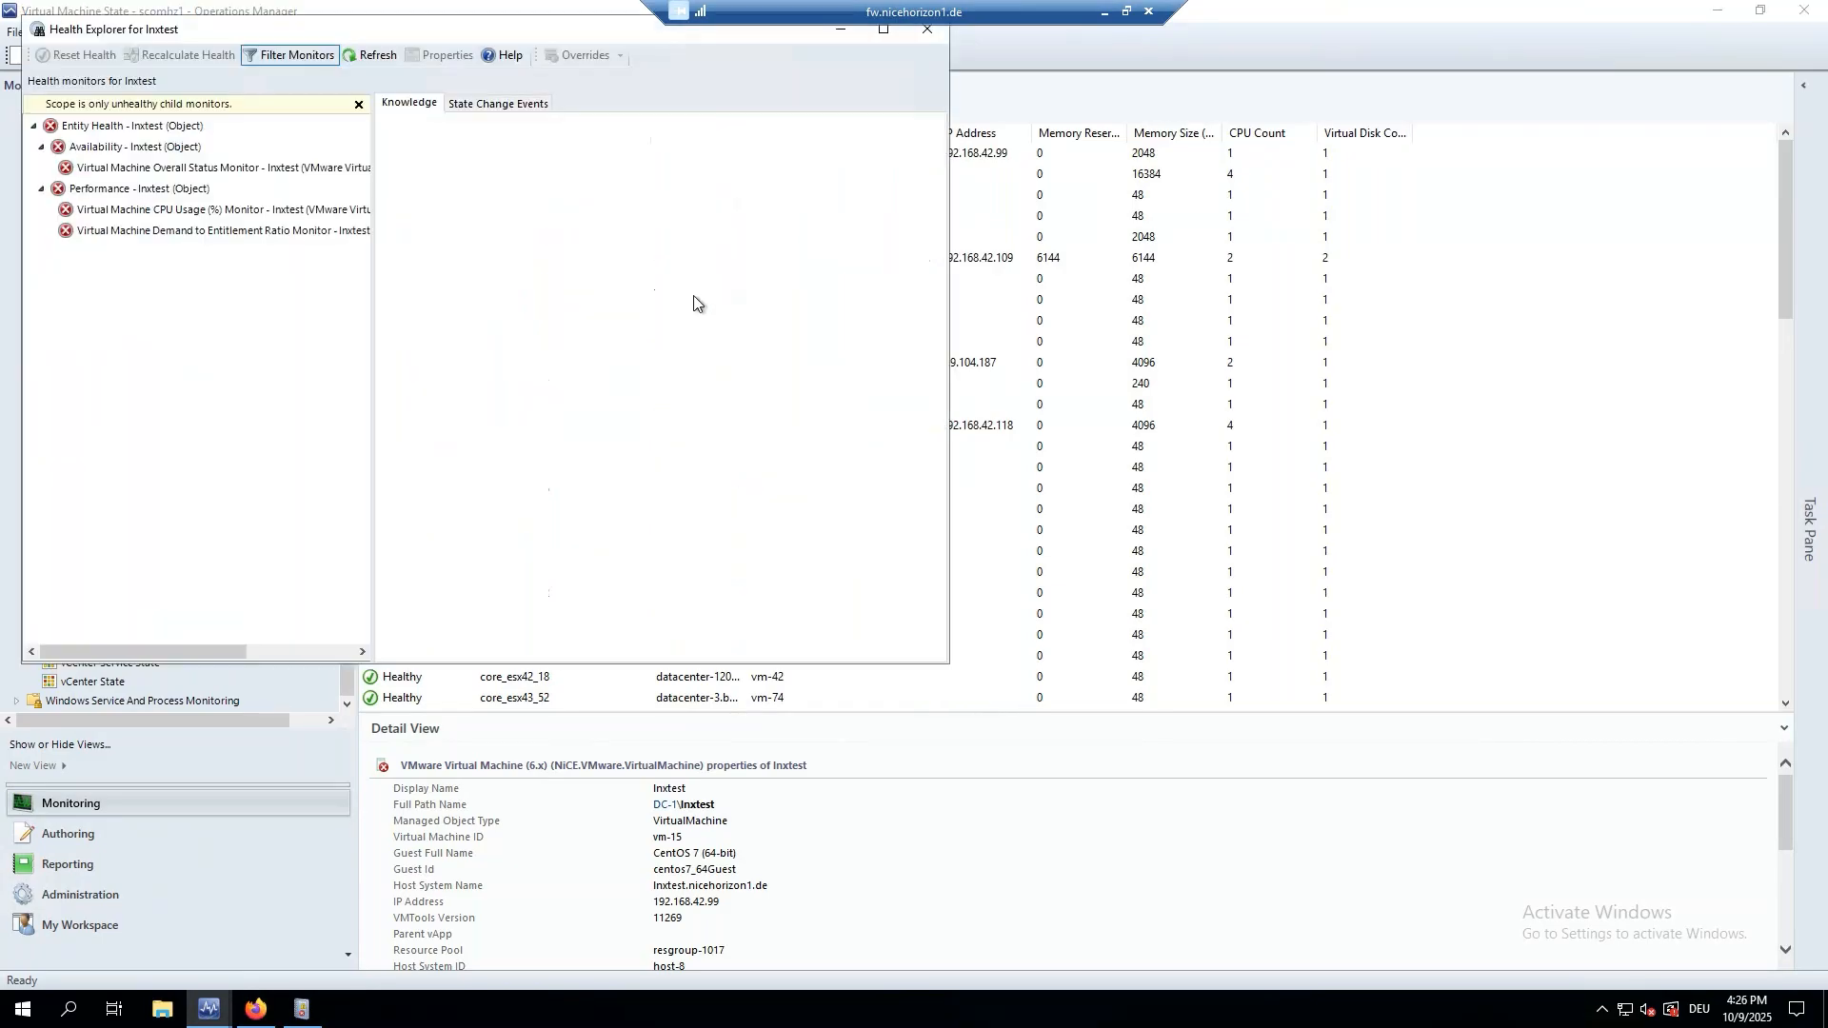
{"action": "left_click_drag", "start_coordinate": [281, 33], "coordinate": [664, 111]}
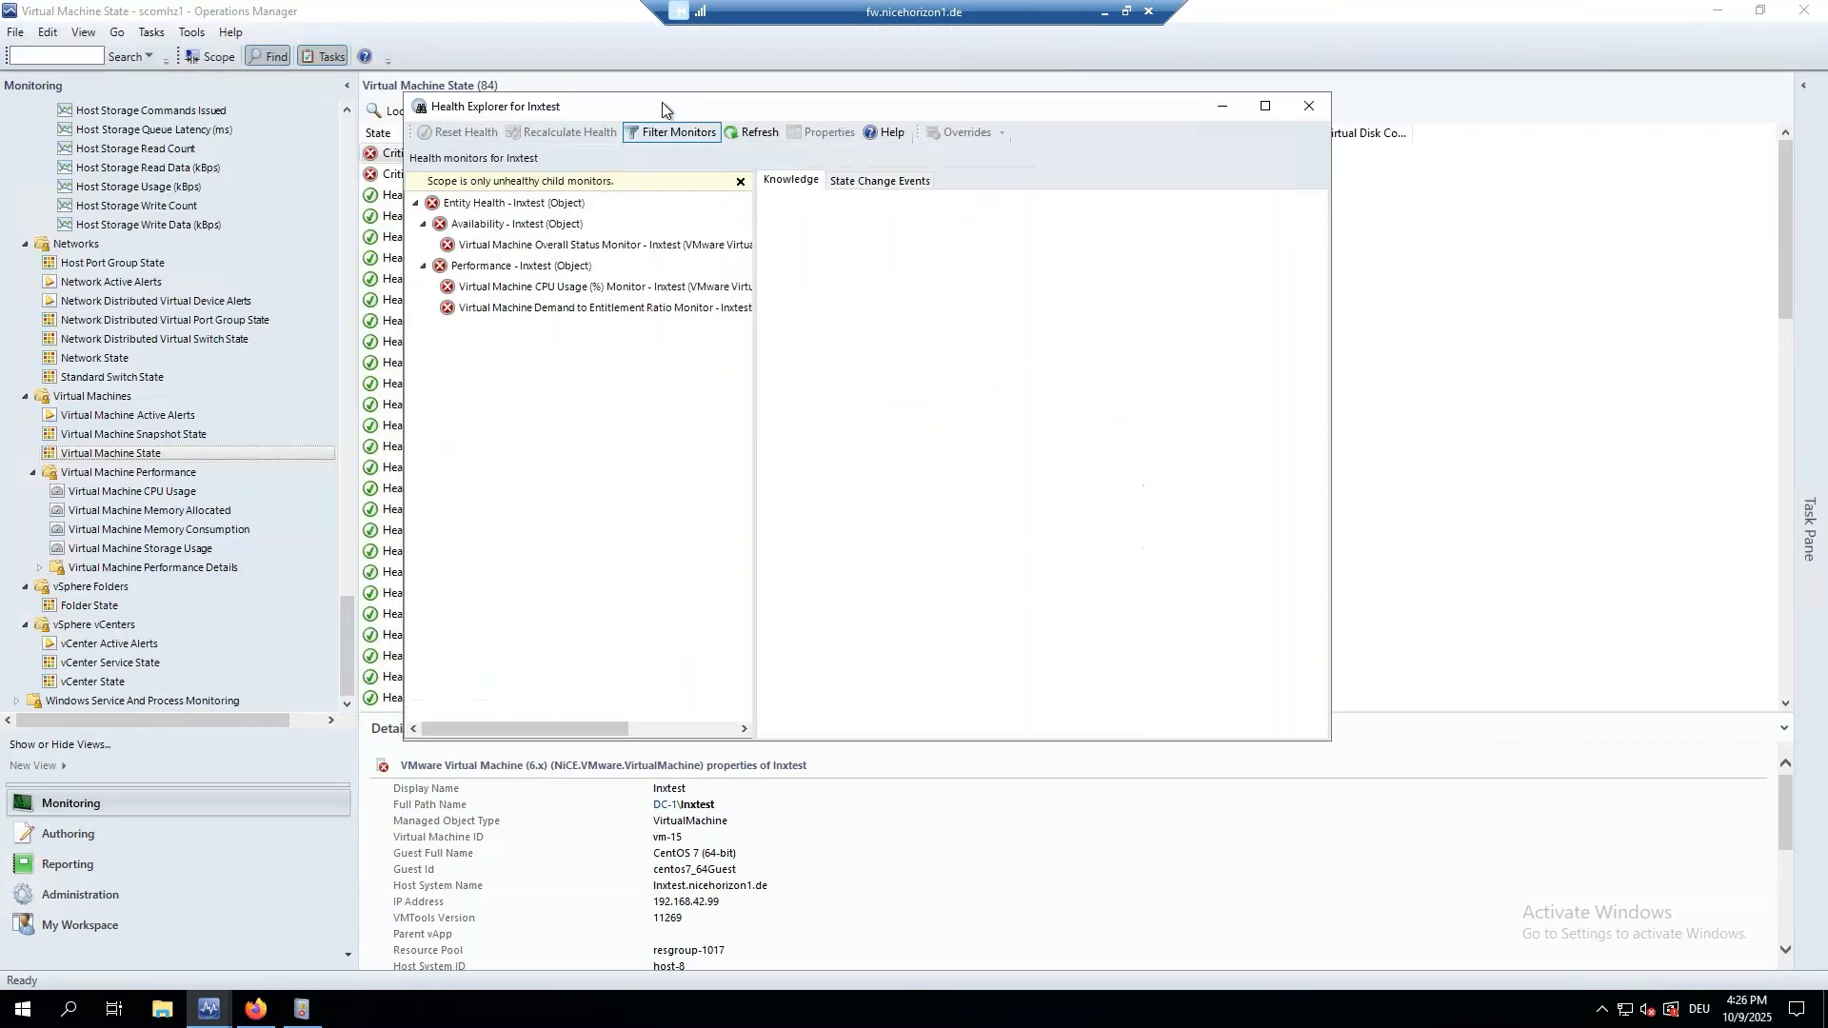
{"action": "left_click", "coordinate": [741, 181]}
{"action": "left_click", "coordinate": [519, 227]}
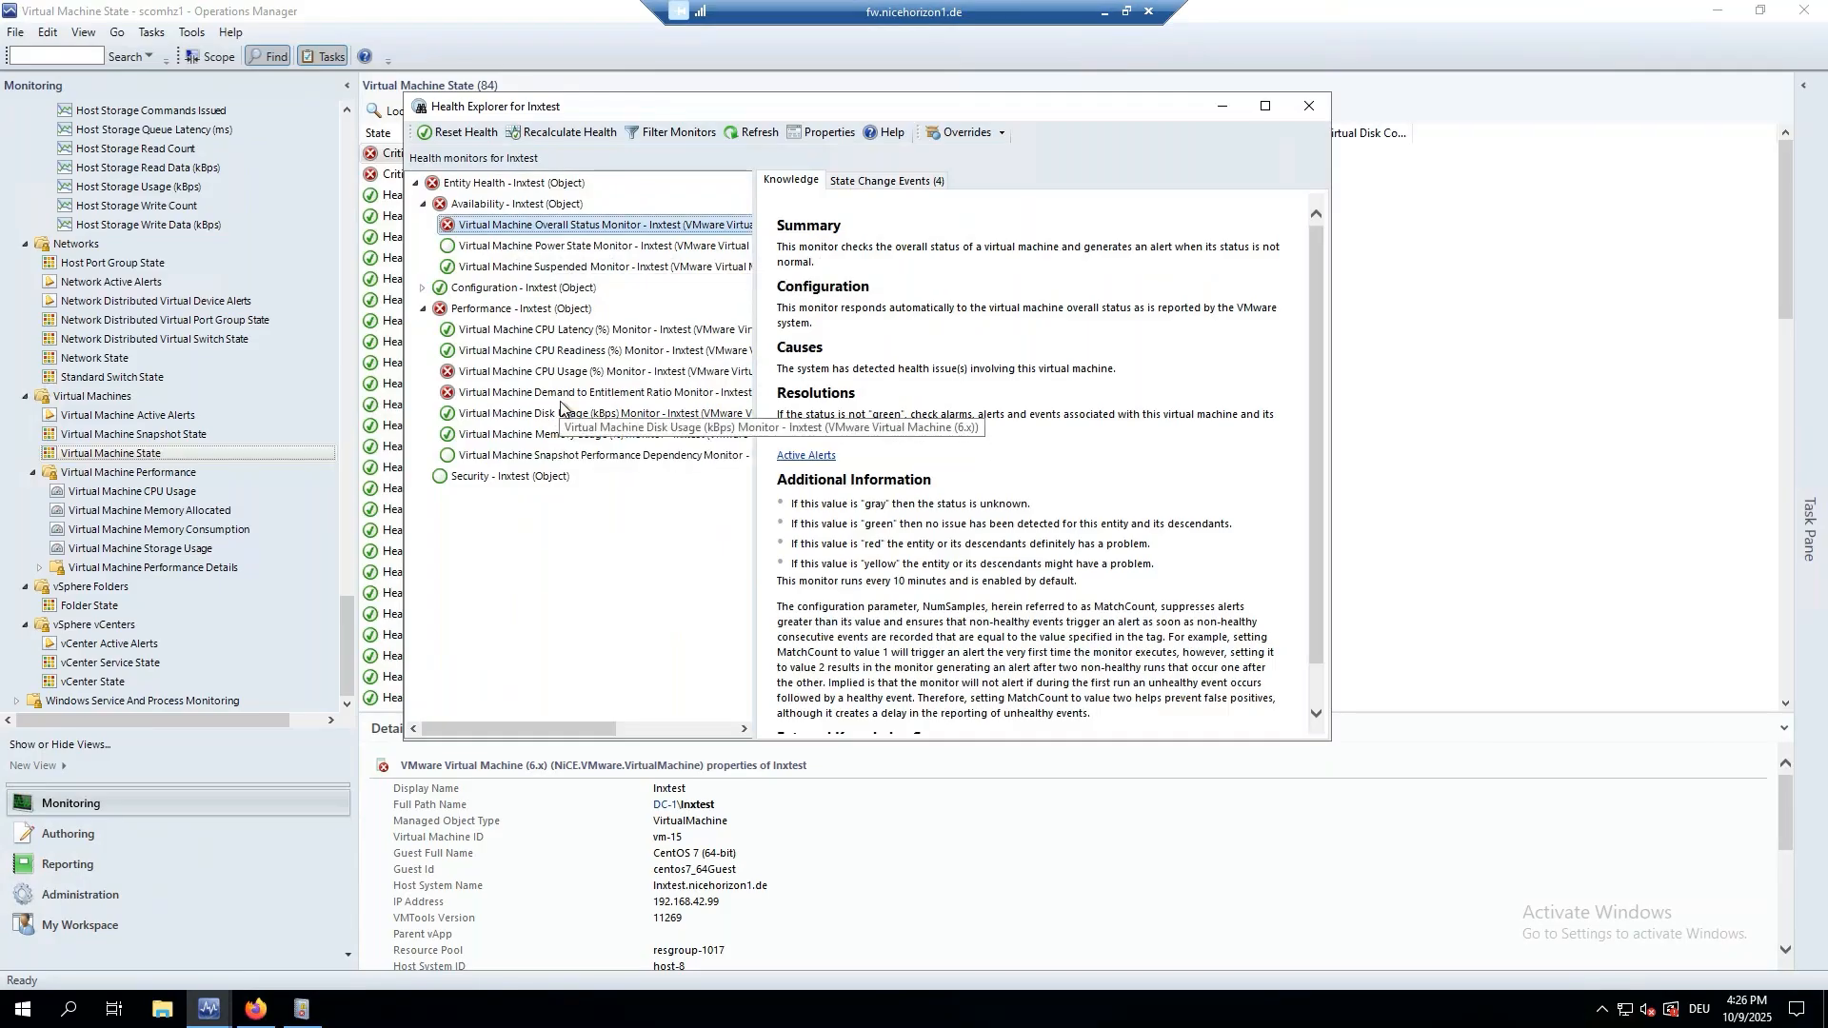
{"action": "left_click_drag", "start_coordinate": [756, 279], "coordinate": [861, 279]}
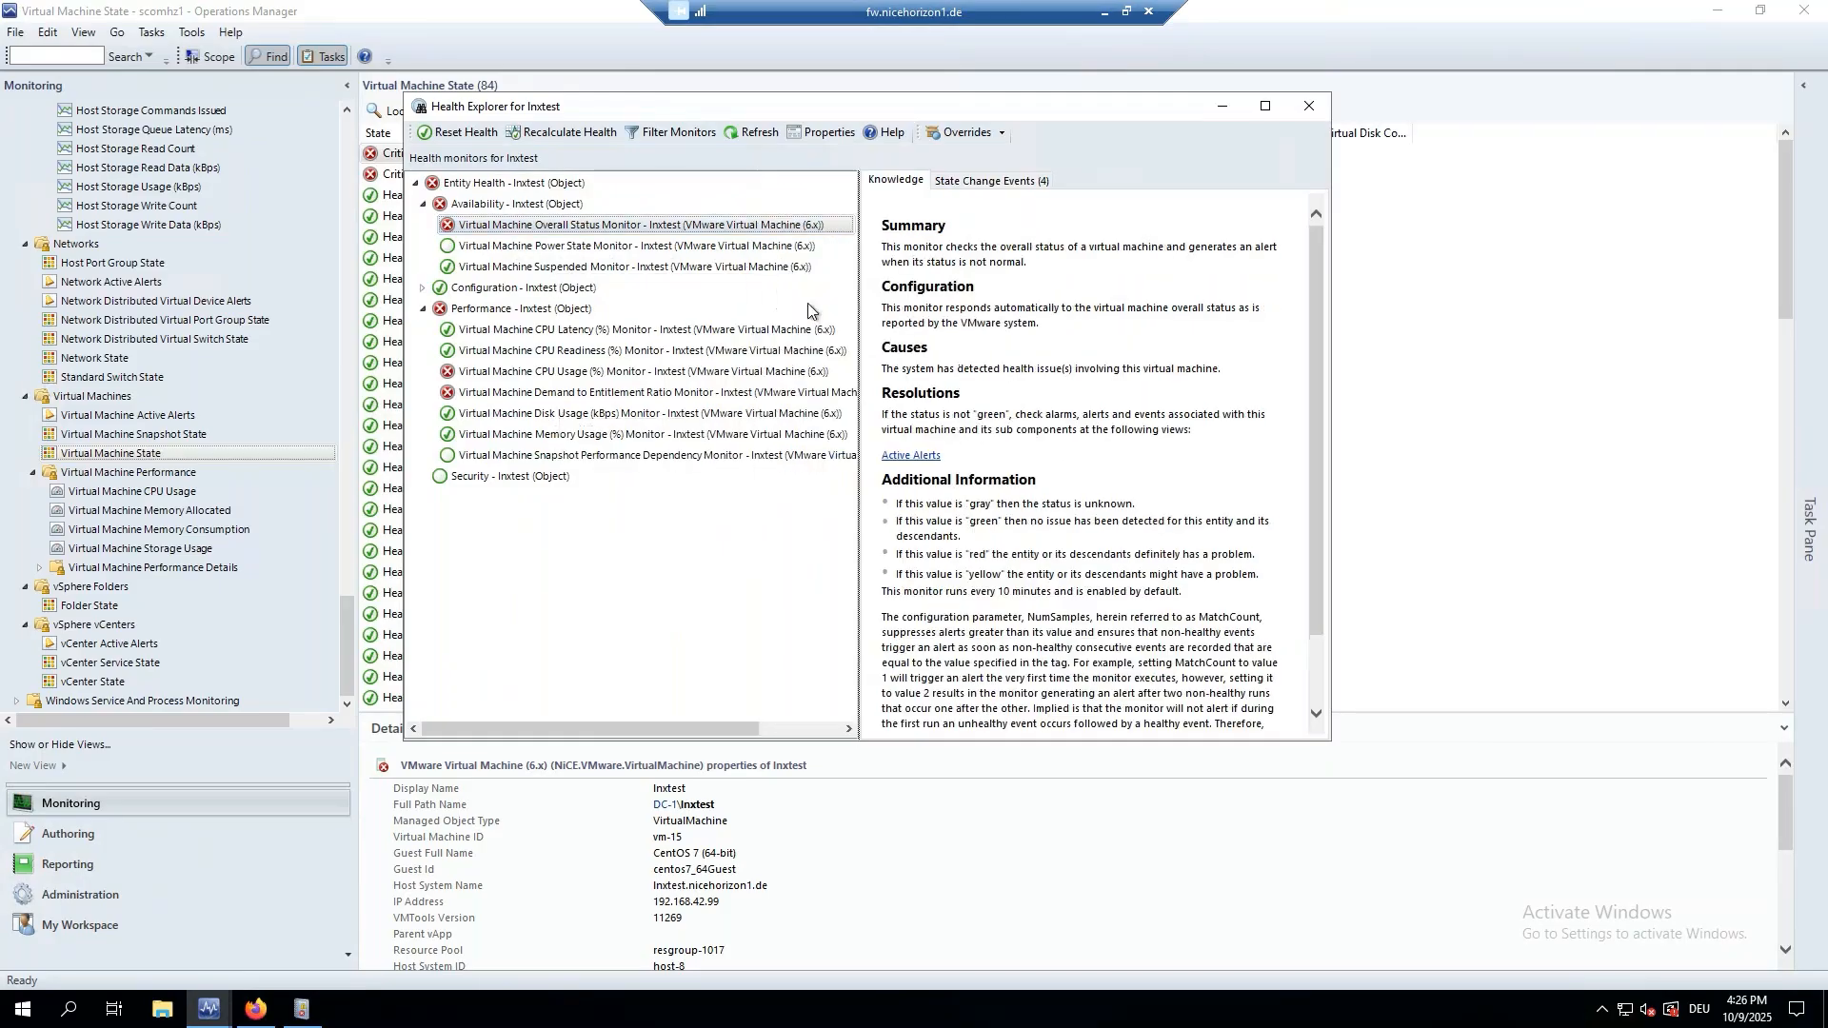
{"action": "left_click", "coordinate": [748, 371]}
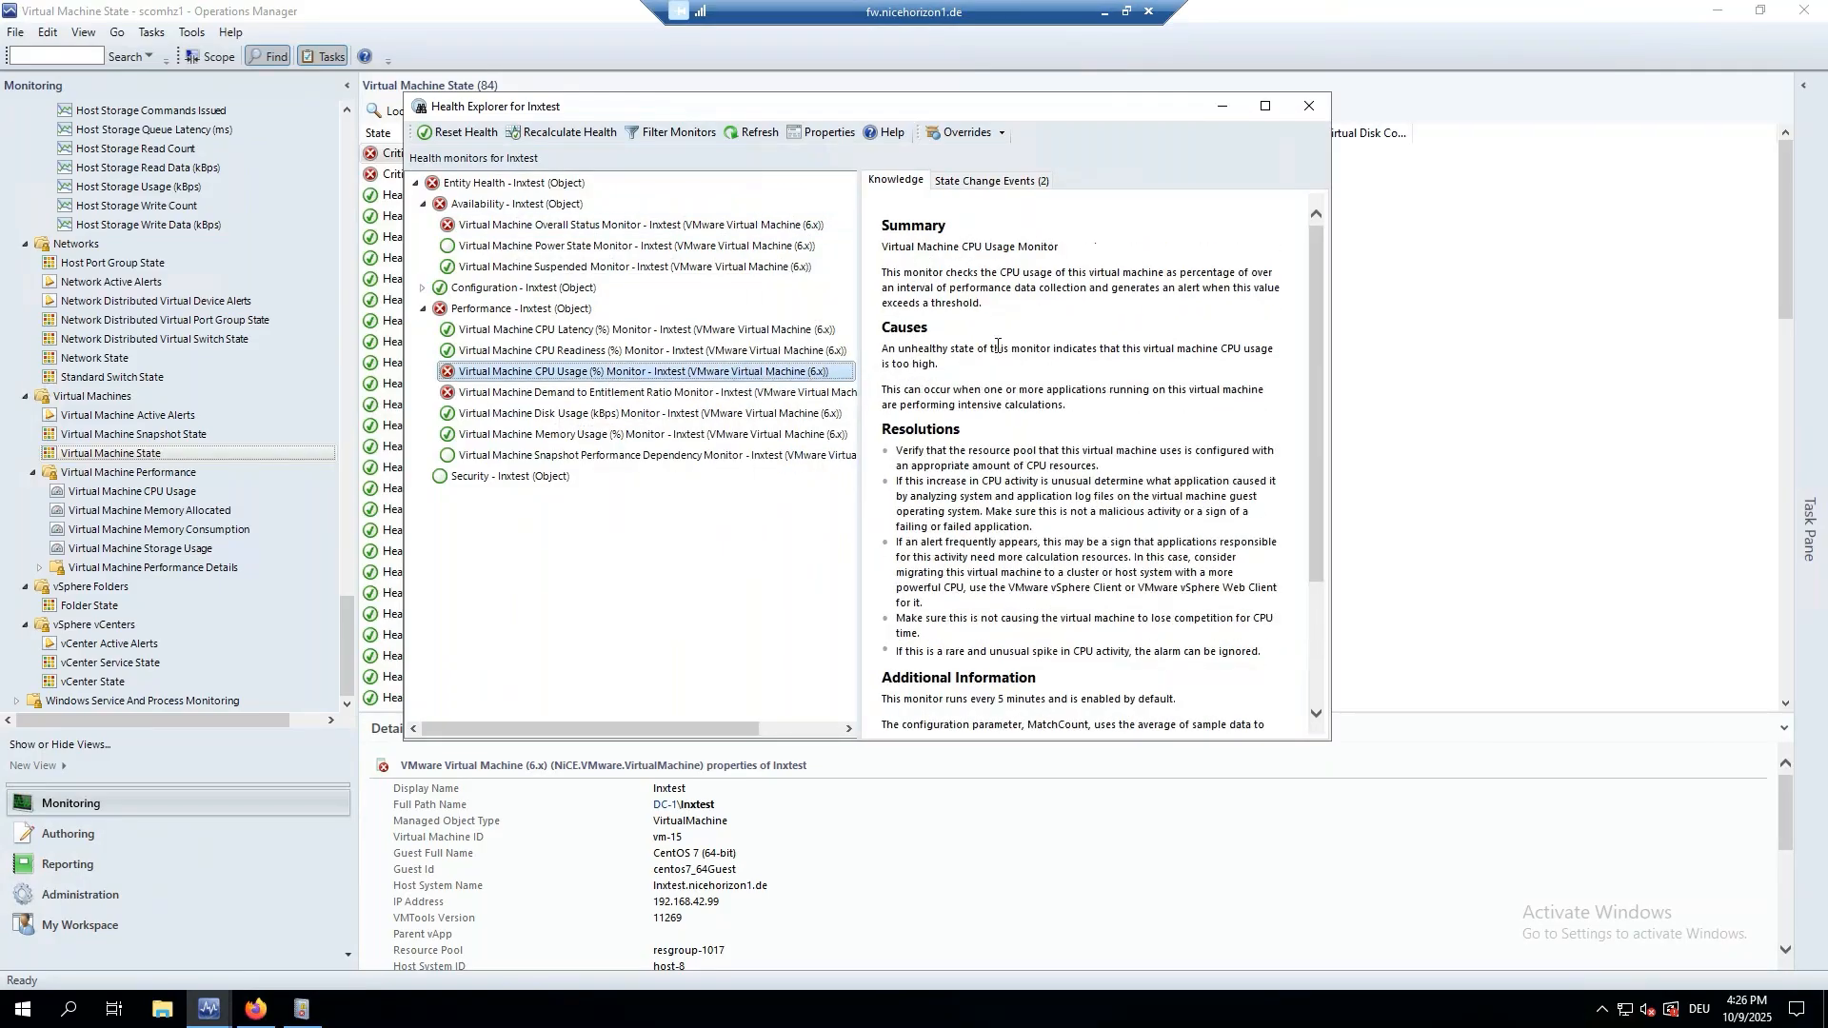
{"action": "left_click", "coordinate": [1009, 184]}
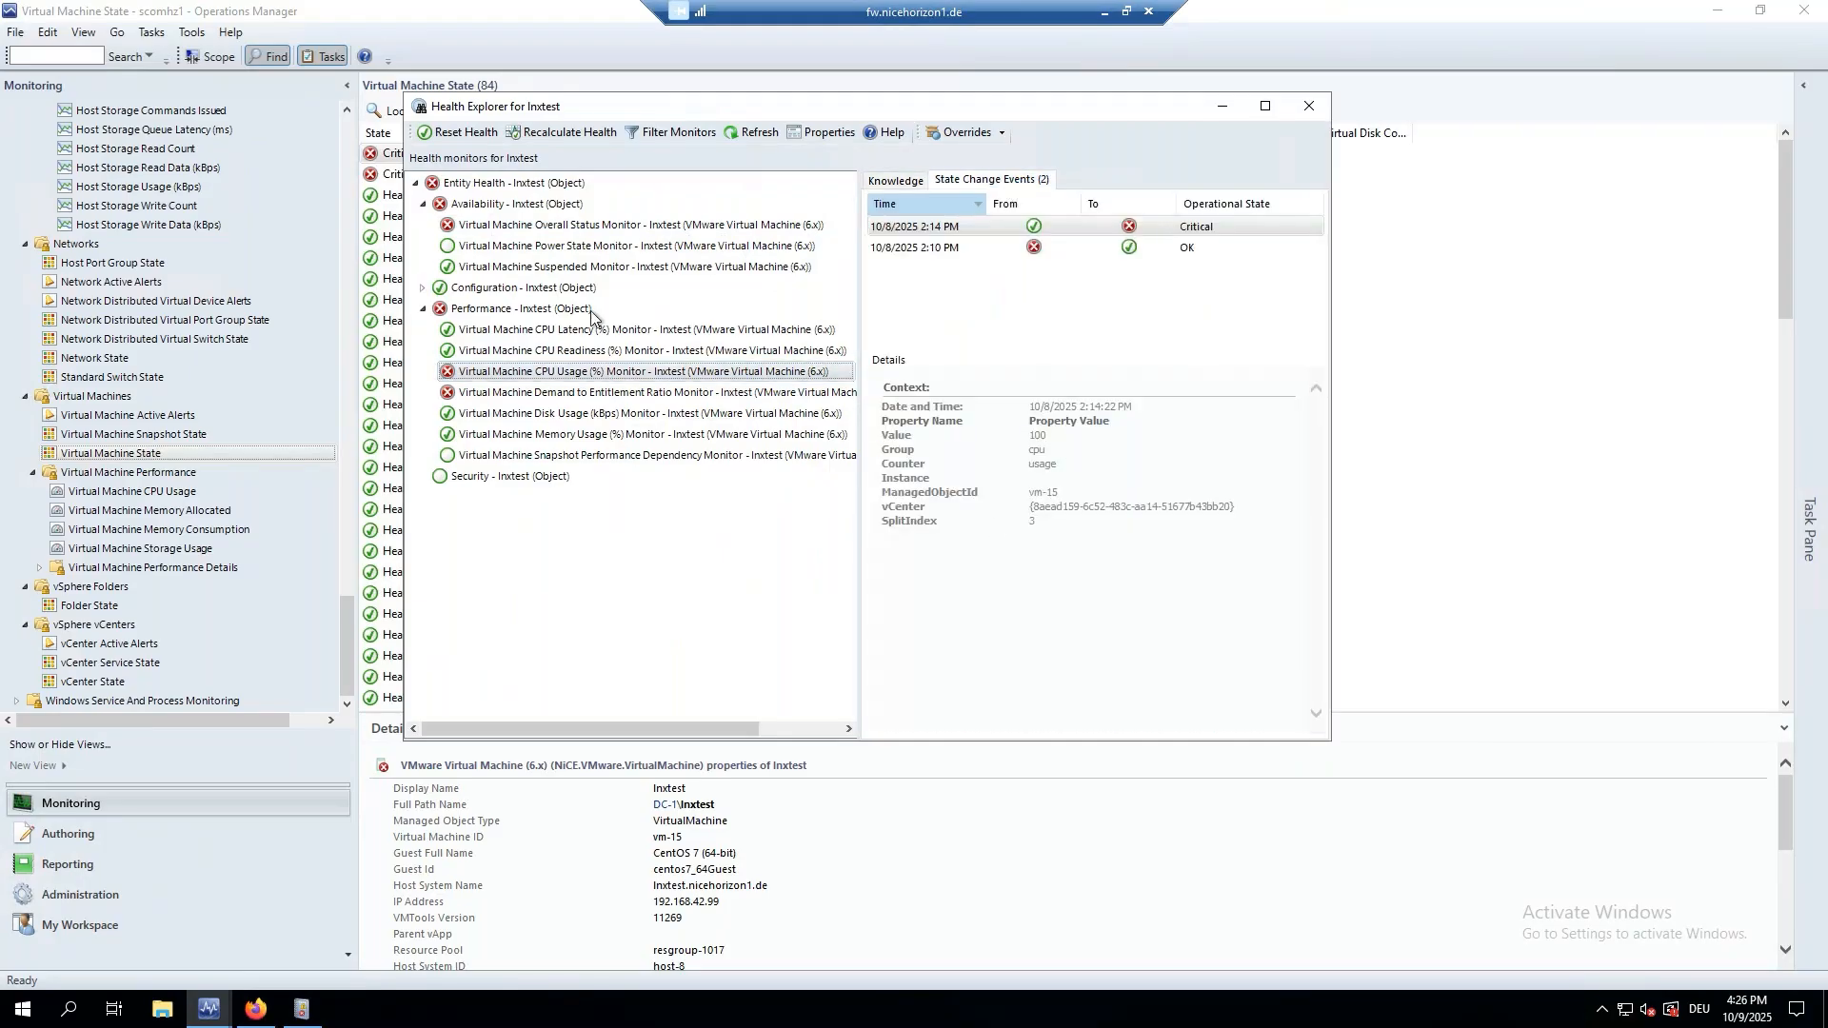
Close Health Explorer and open lnxtest's Performance View with counters sorted by object.
{"action": "left_click", "coordinate": [1309, 106]}
{"action": "right_click", "coordinate": [405, 154]}
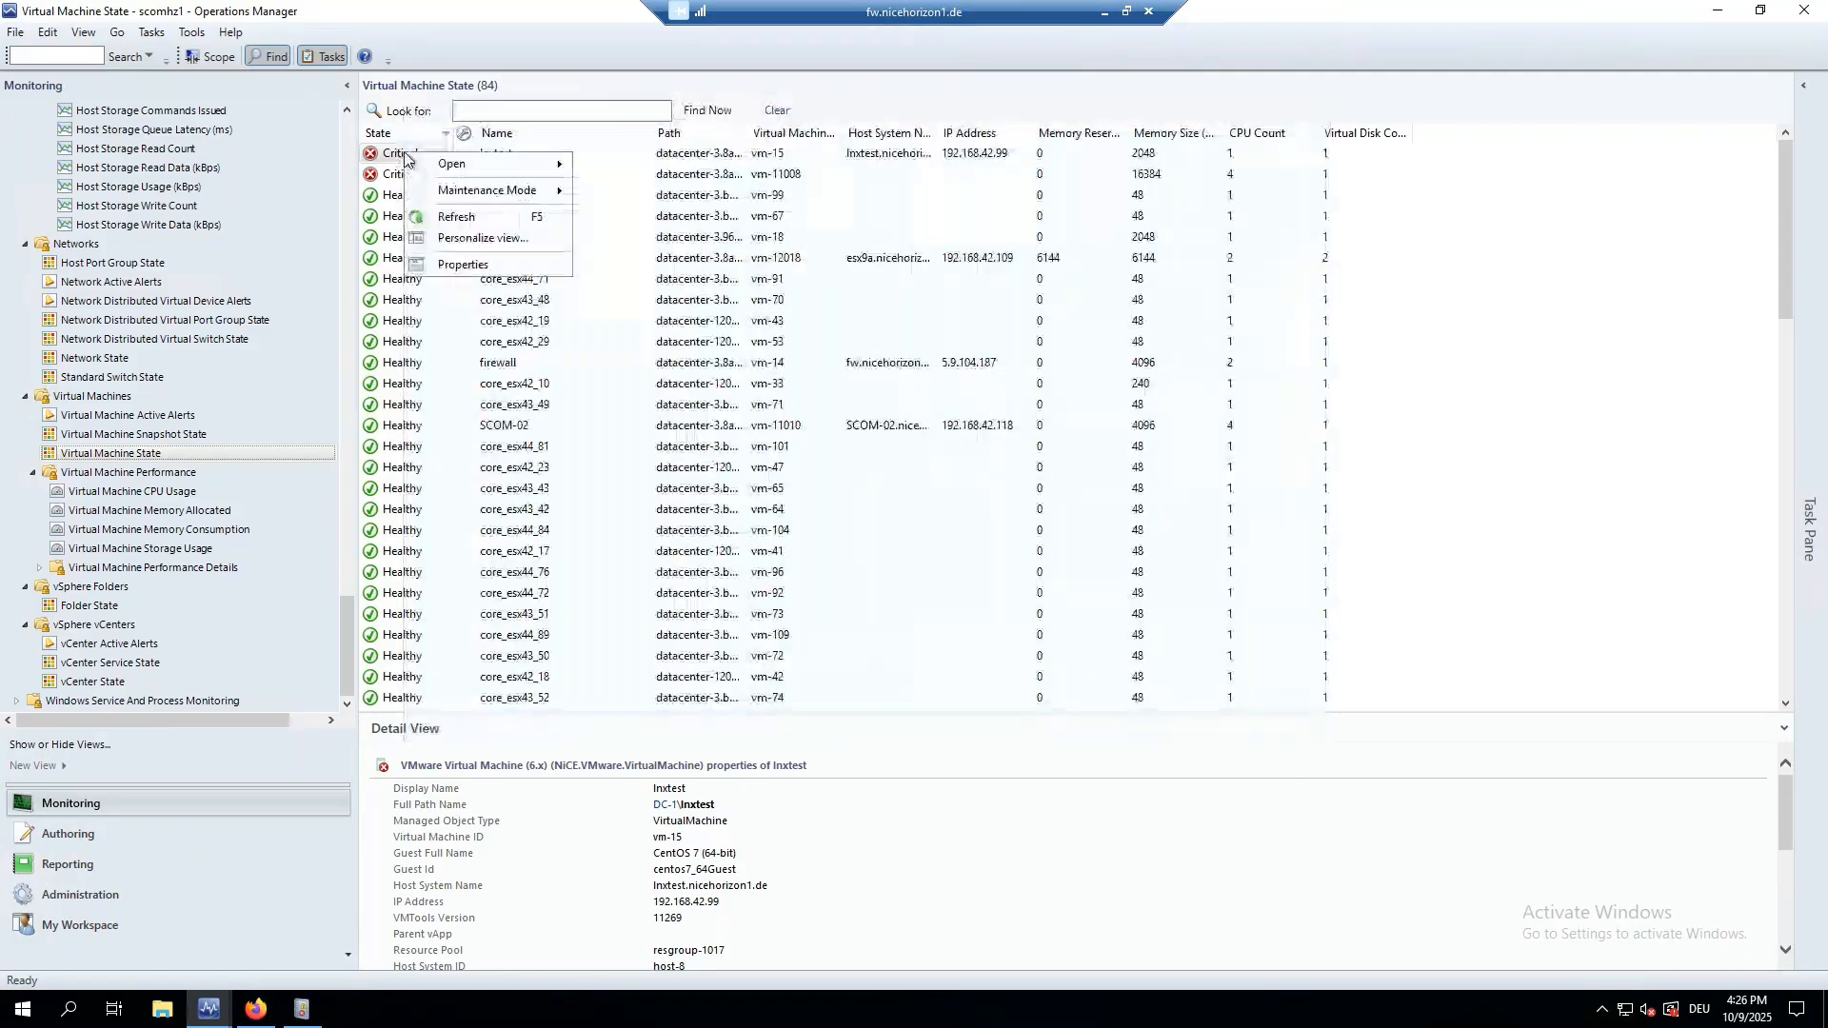
{"action": "mouse_move", "coordinate": [440, 164]}
{"action": "left_click", "coordinate": [619, 230]}
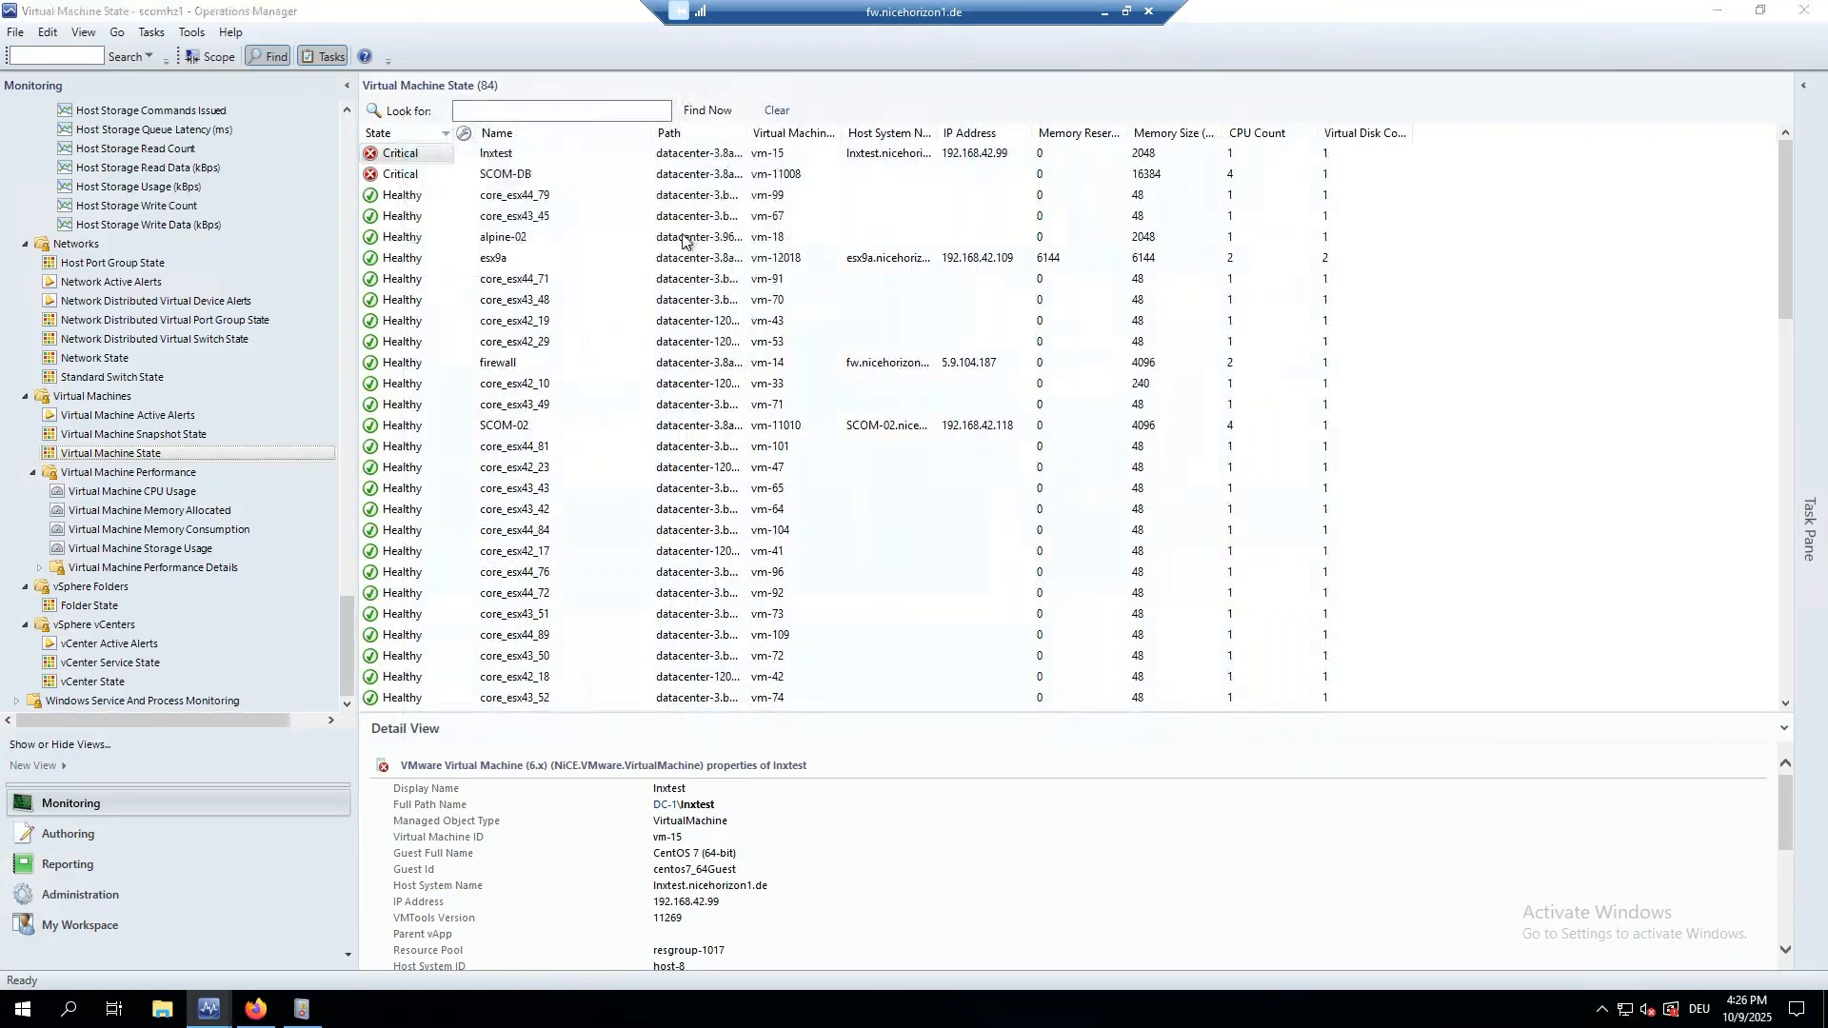
{"action": "left_click_drag", "start_coordinate": [318, 665], "coordinate": [315, 350]}
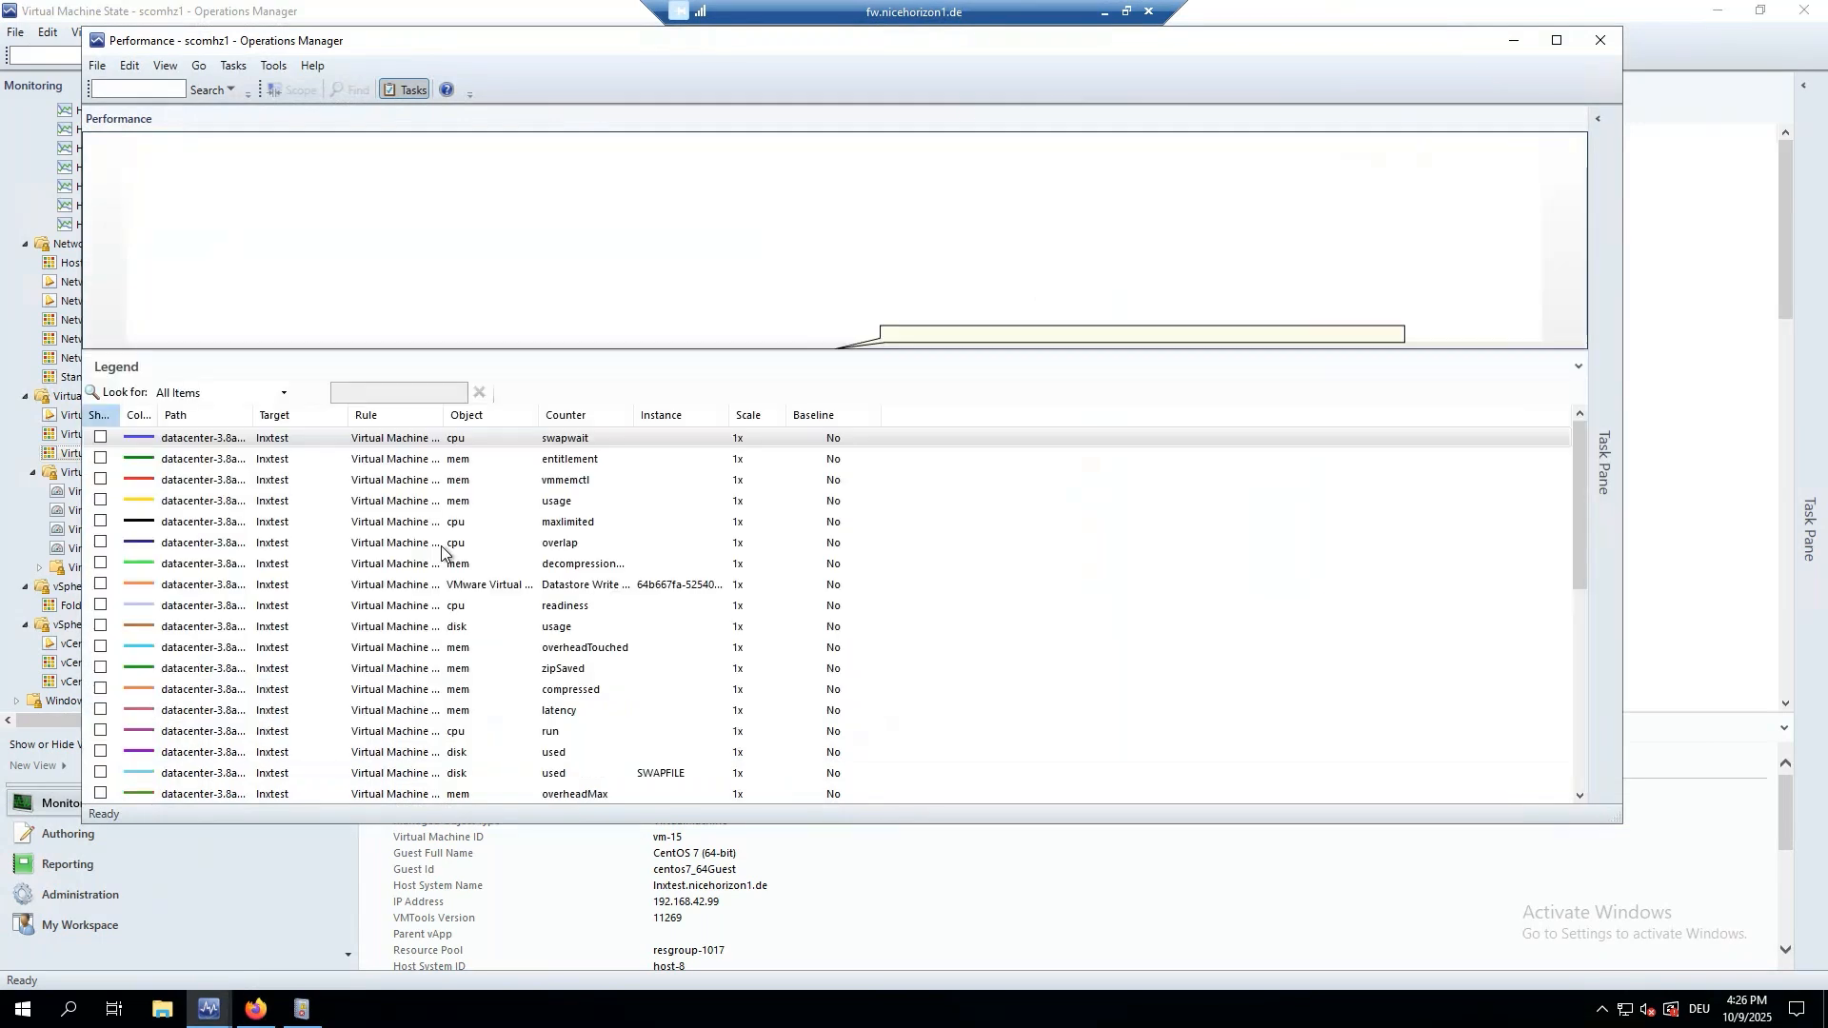
{"action": "left_click", "coordinate": [100, 438]}
{"action": "left_click", "coordinate": [100, 438]}
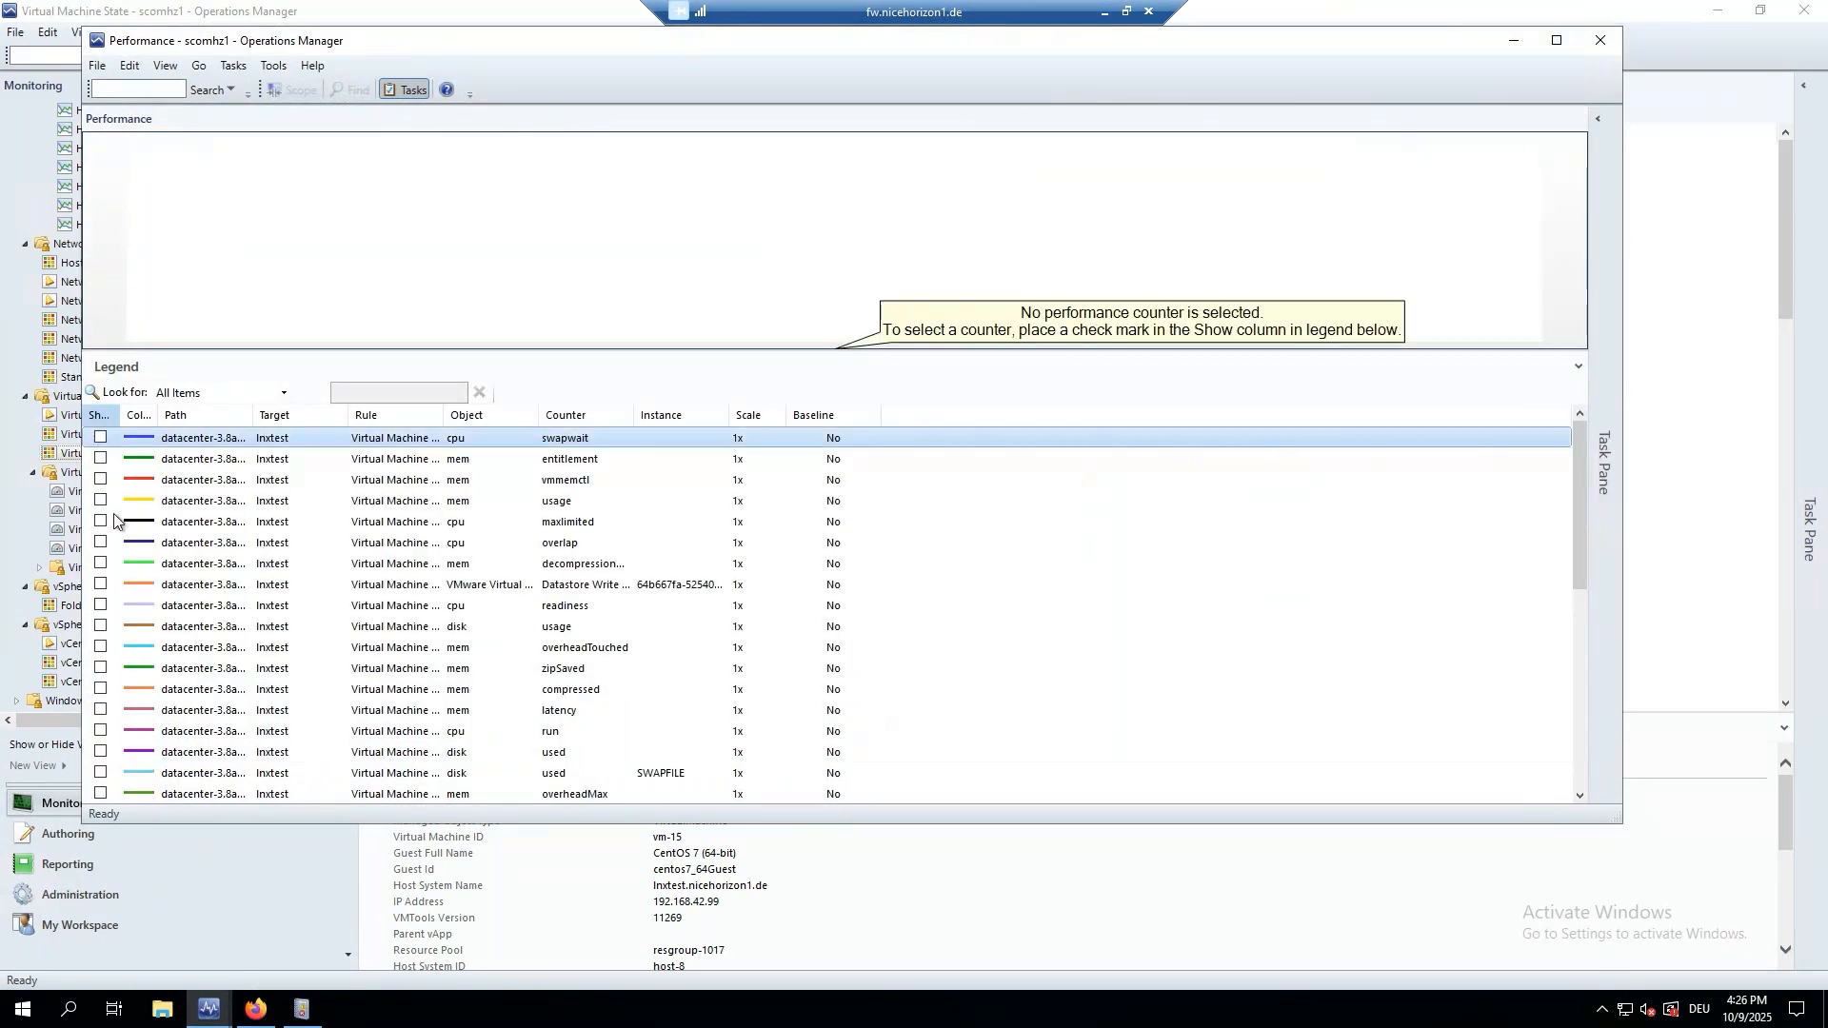
{"action": "left_click", "coordinate": [503, 421]}
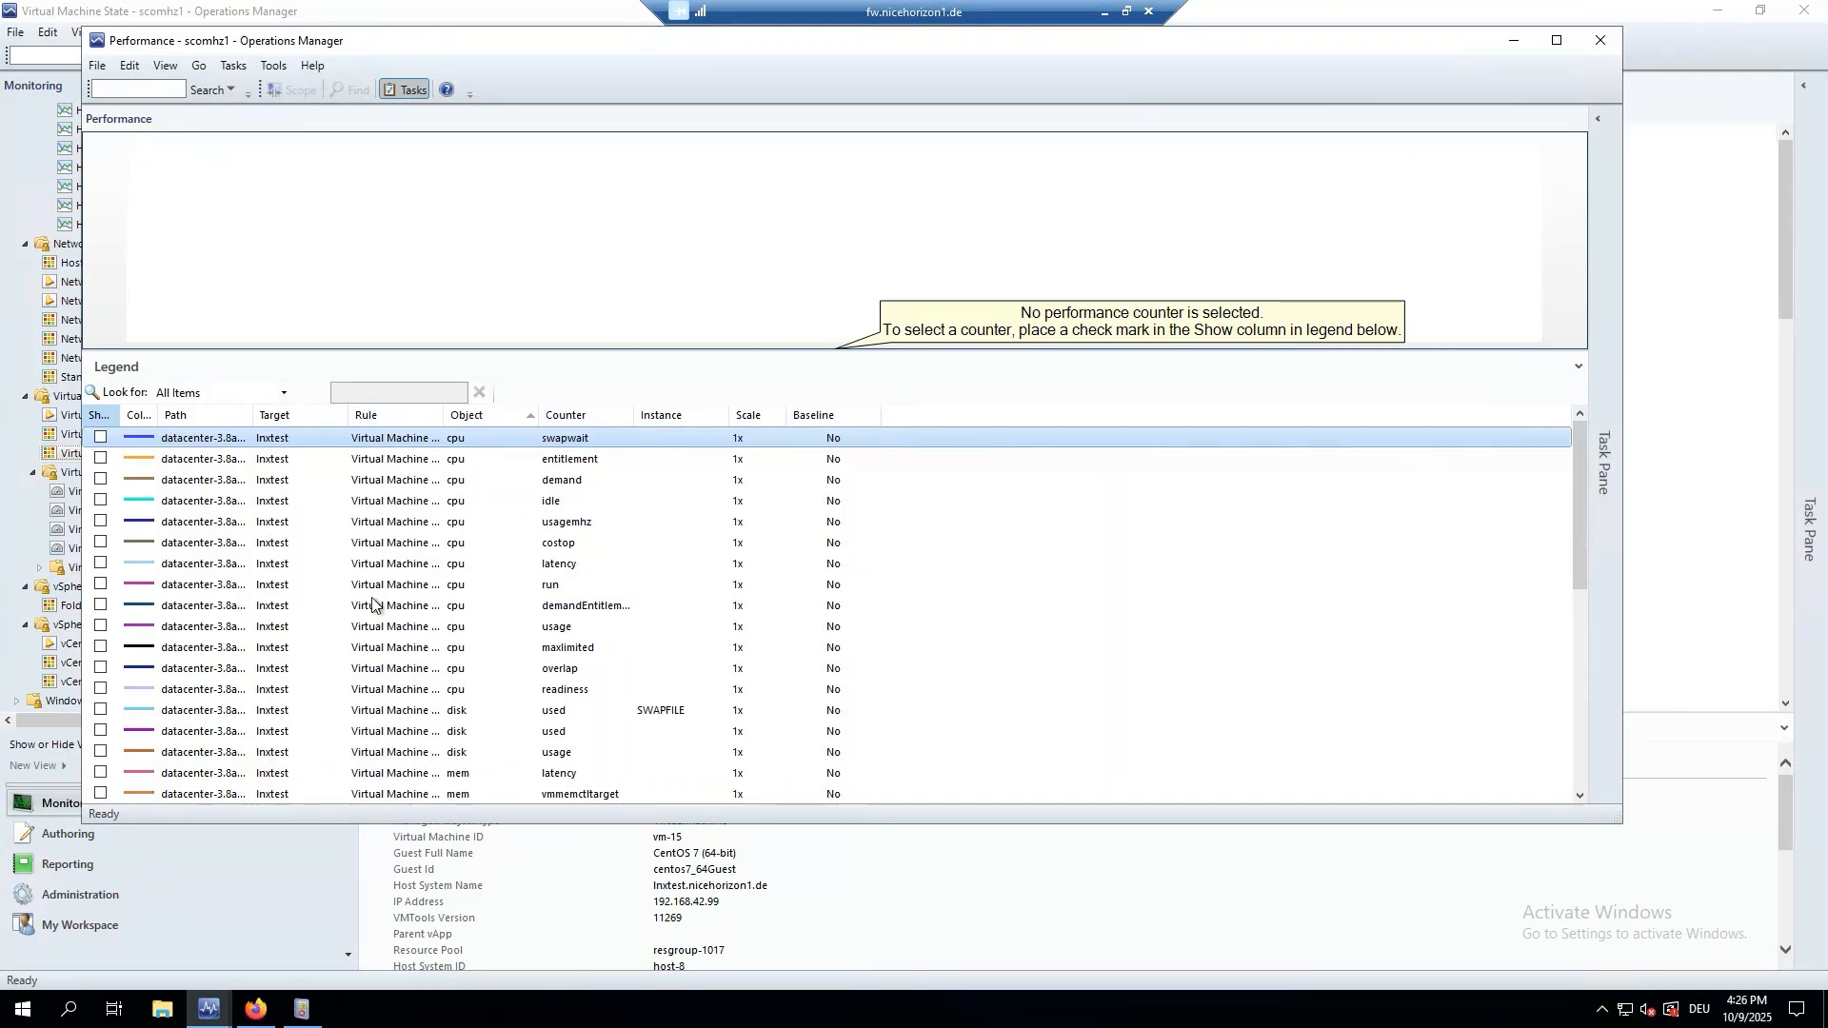
Chart lnxtest's cpu usage over a 4-day time range.
{"action": "left_click", "coordinate": [100, 626]}
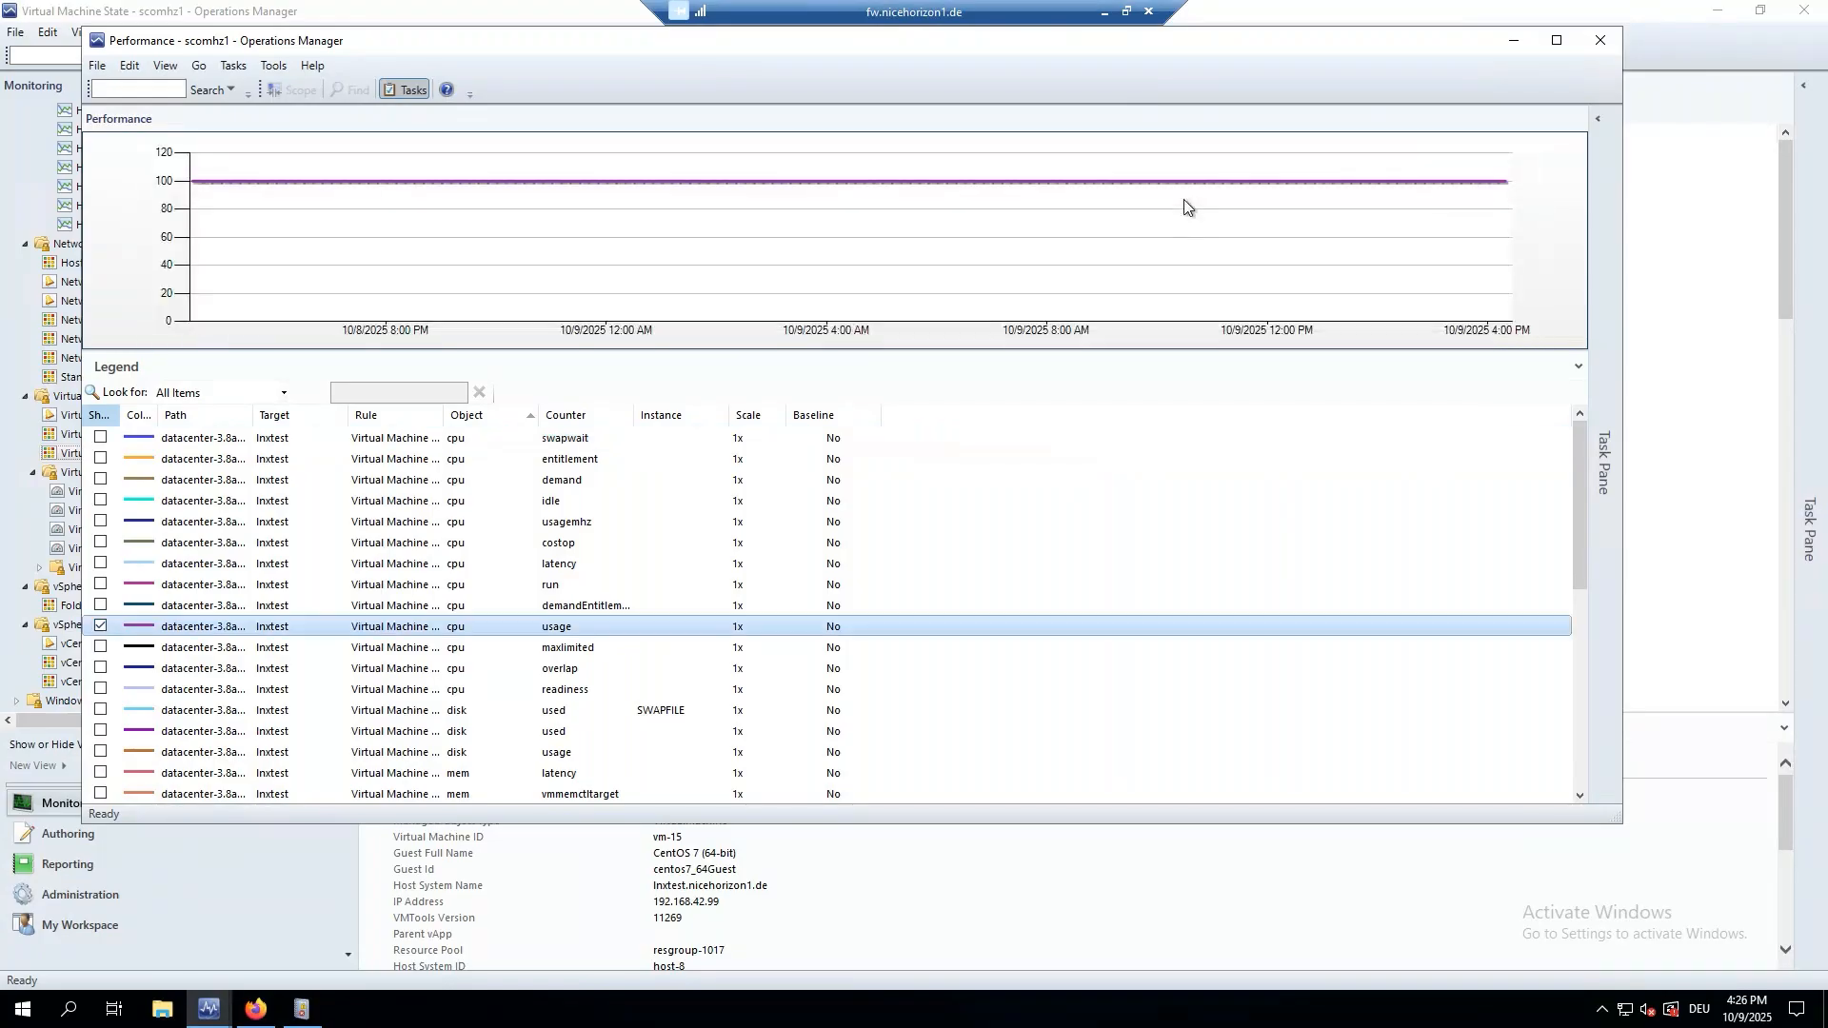
{"action": "right_click", "coordinate": [586, 240]}
{"action": "left_click", "coordinate": [677, 356]}
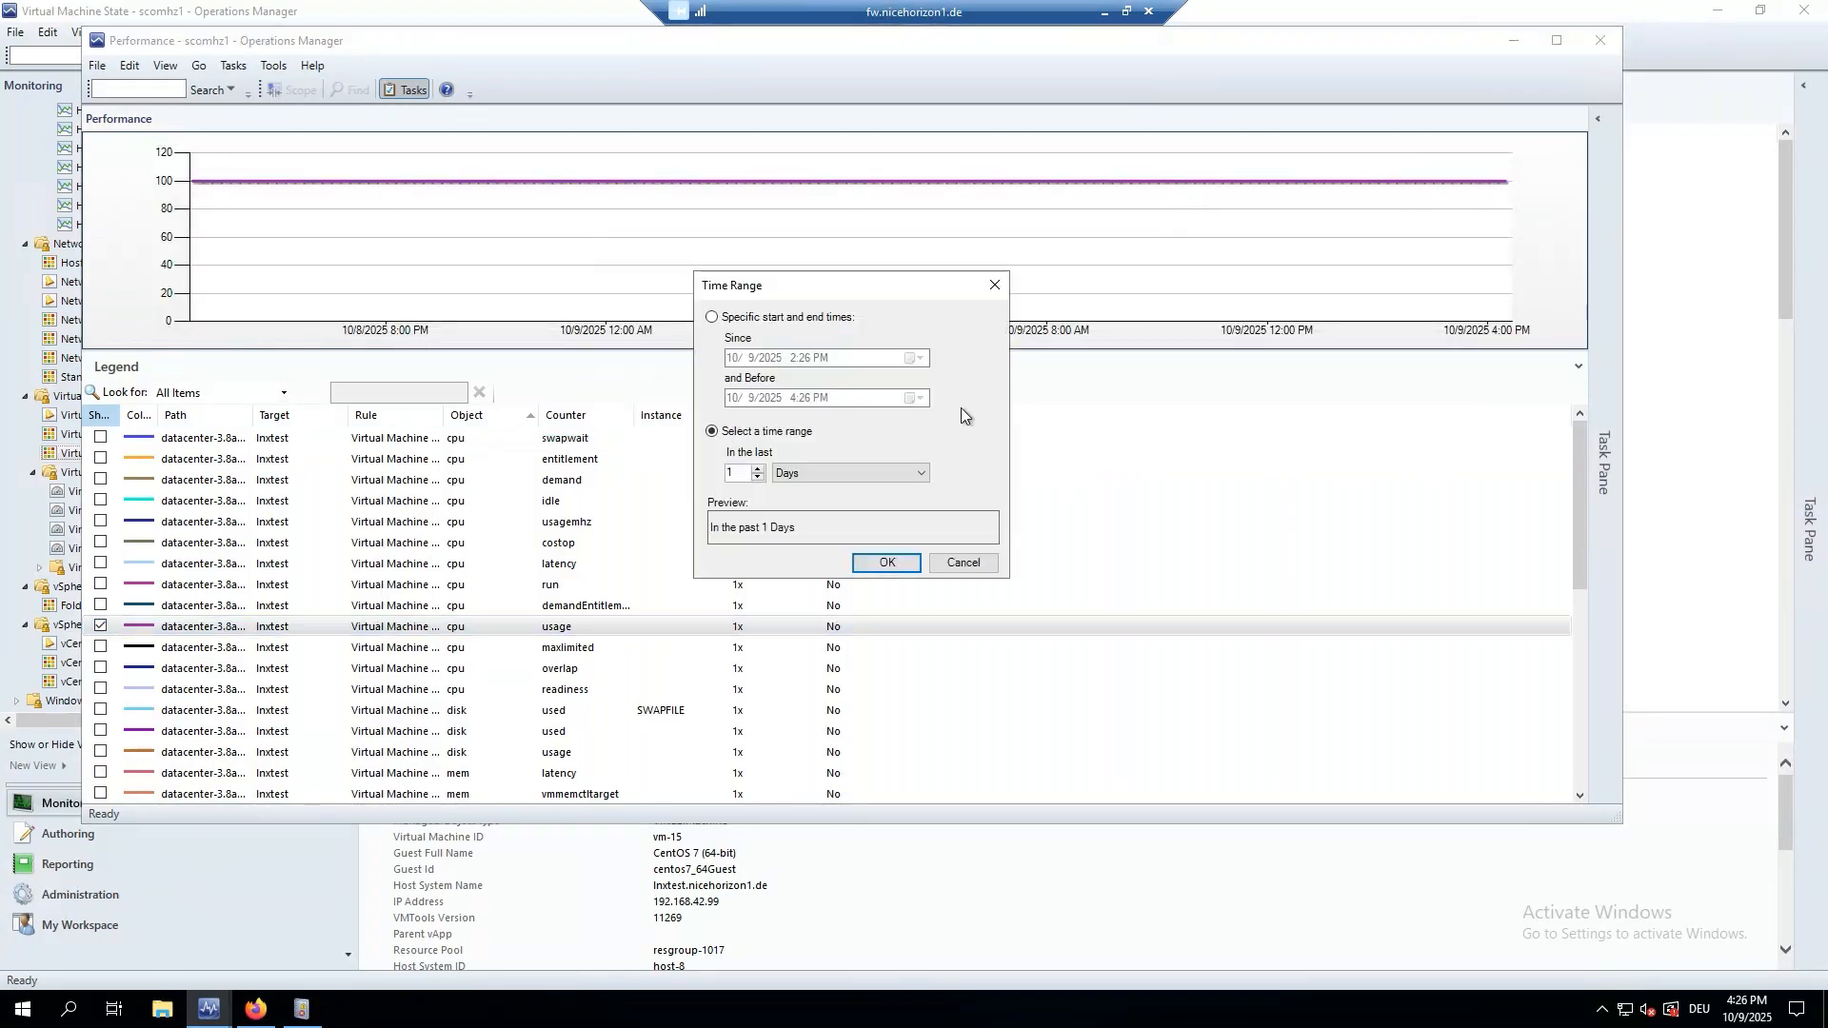
{"action": "triple_click", "coordinate": [758, 469]}
{"action": "left_click", "coordinate": [881, 564]}
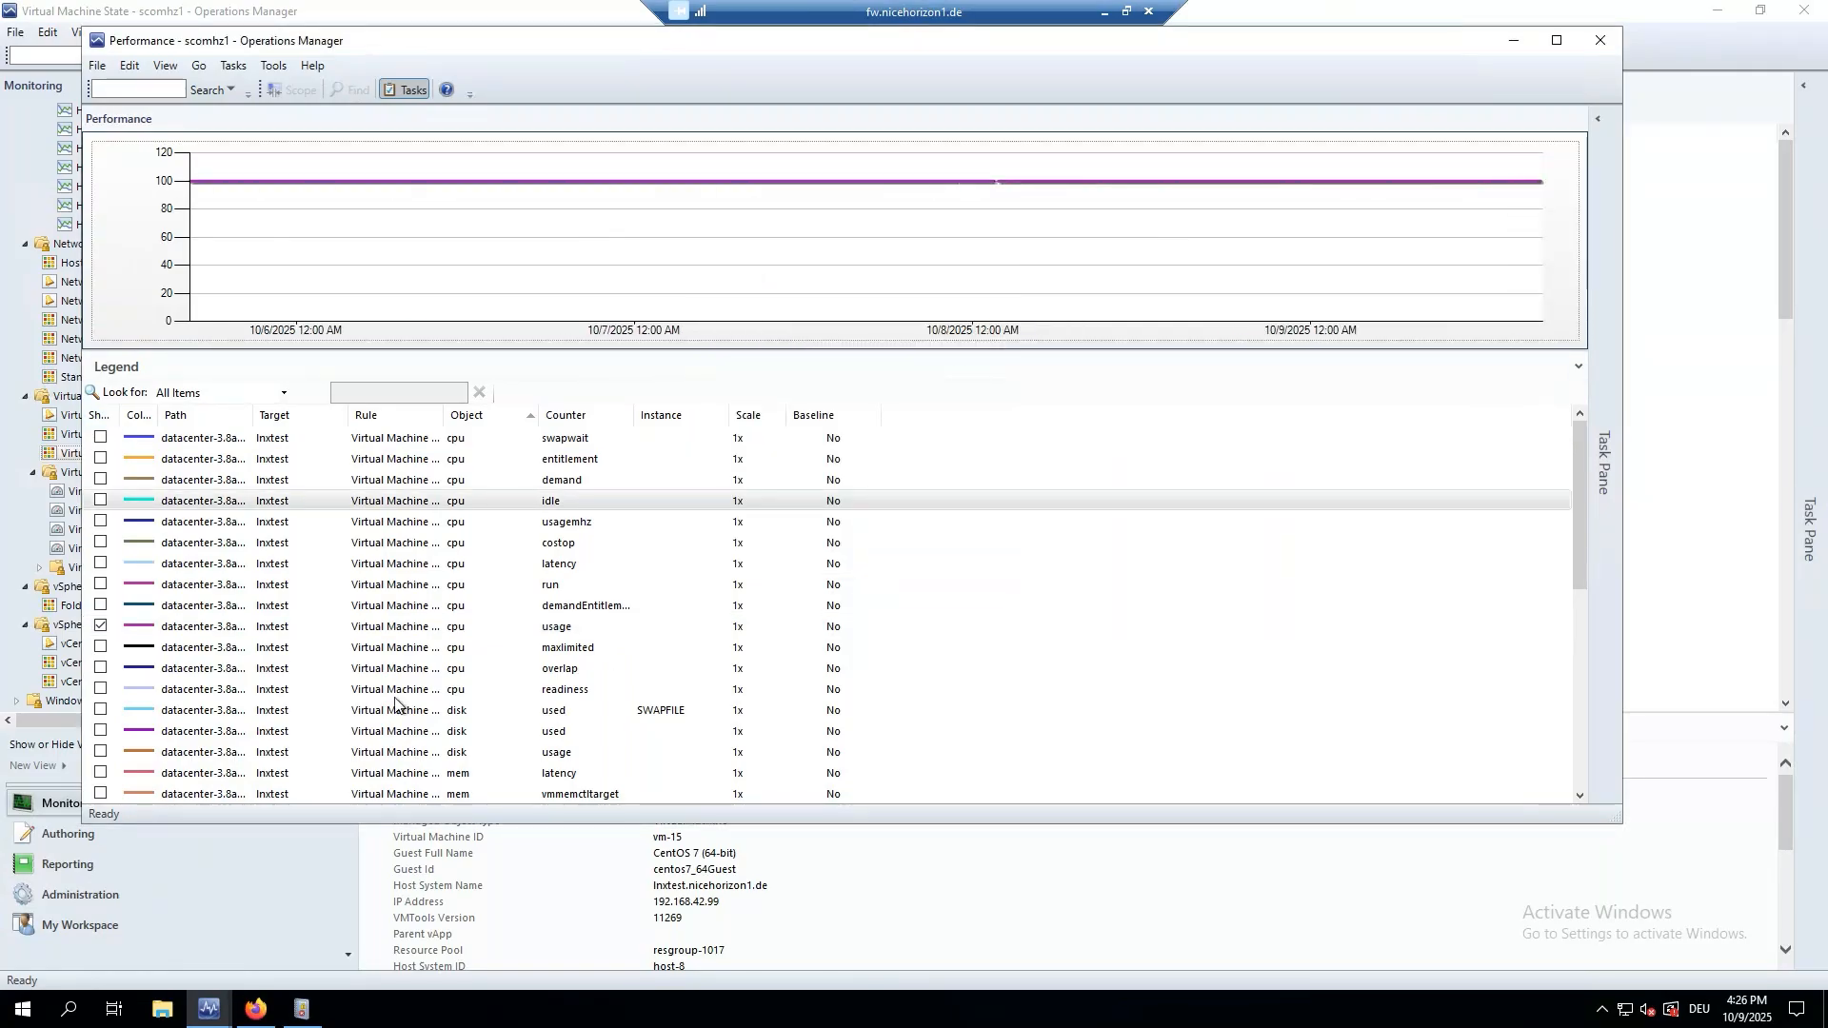
{"action": "scroll", "coordinate": [836, 624], "scroll_direction": "down", "scroll_amount": 3}
{"action": "scroll", "coordinate": [836, 624], "scroll_direction": "up", "scroll_amount": 3}
Swap cpu usage for memory usage on the chart, then close the performance window.
{"action": "left_click", "coordinate": [101, 627]}
{"action": "scroll", "coordinate": [110, 629], "scroll_direction": "down", "scroll_amount": 5}
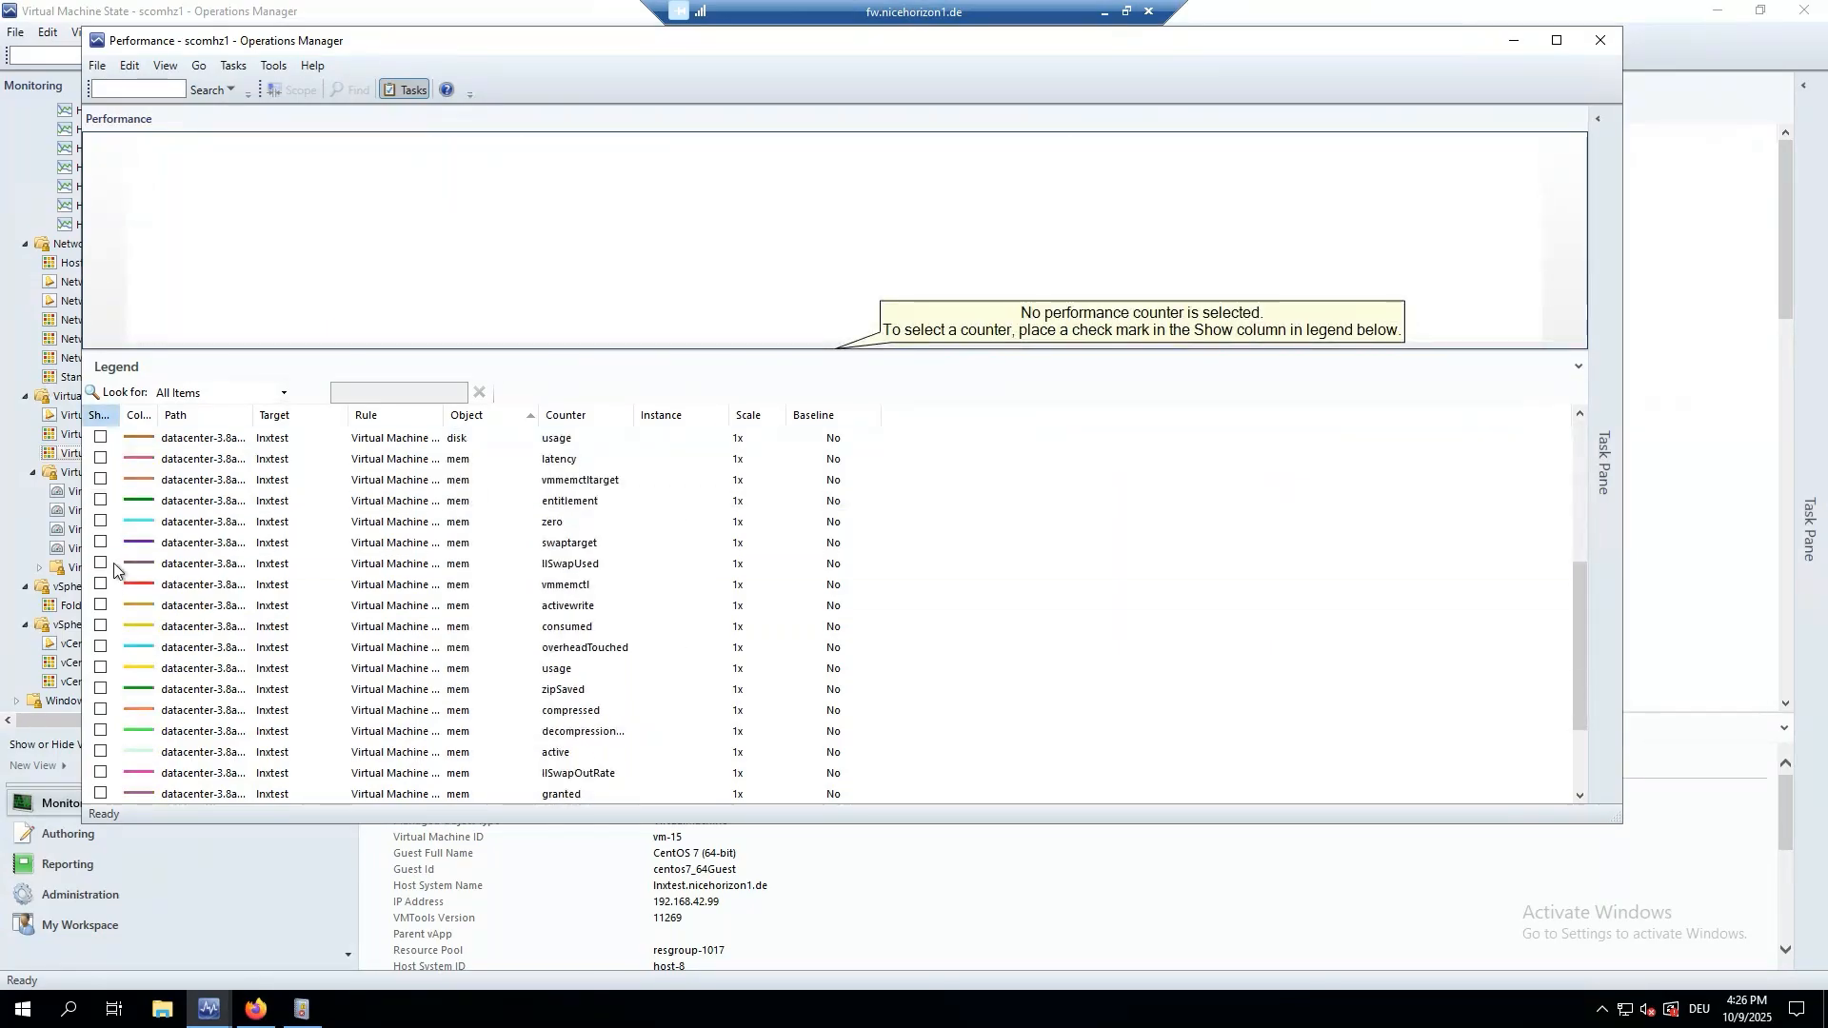
{"action": "scroll", "coordinate": [102, 529], "scroll_direction": "down", "scroll_amount": 2}
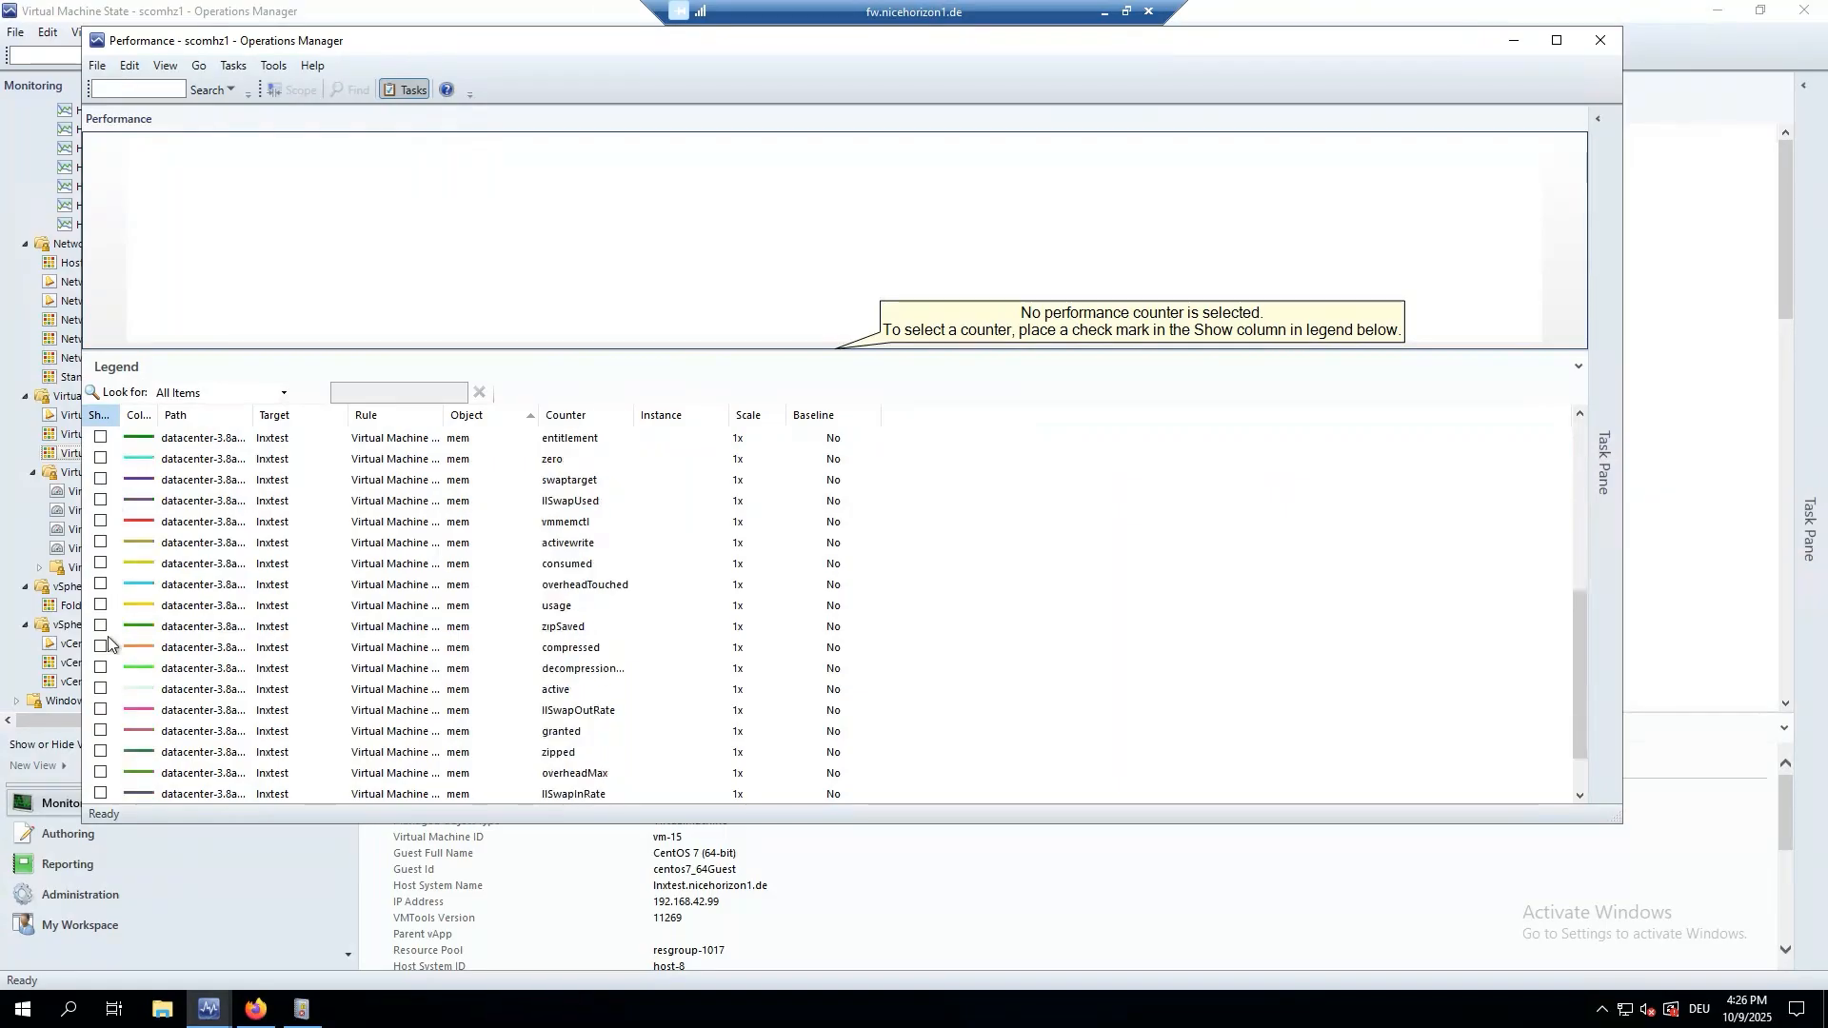
{"action": "left_click", "coordinate": [101, 542]}
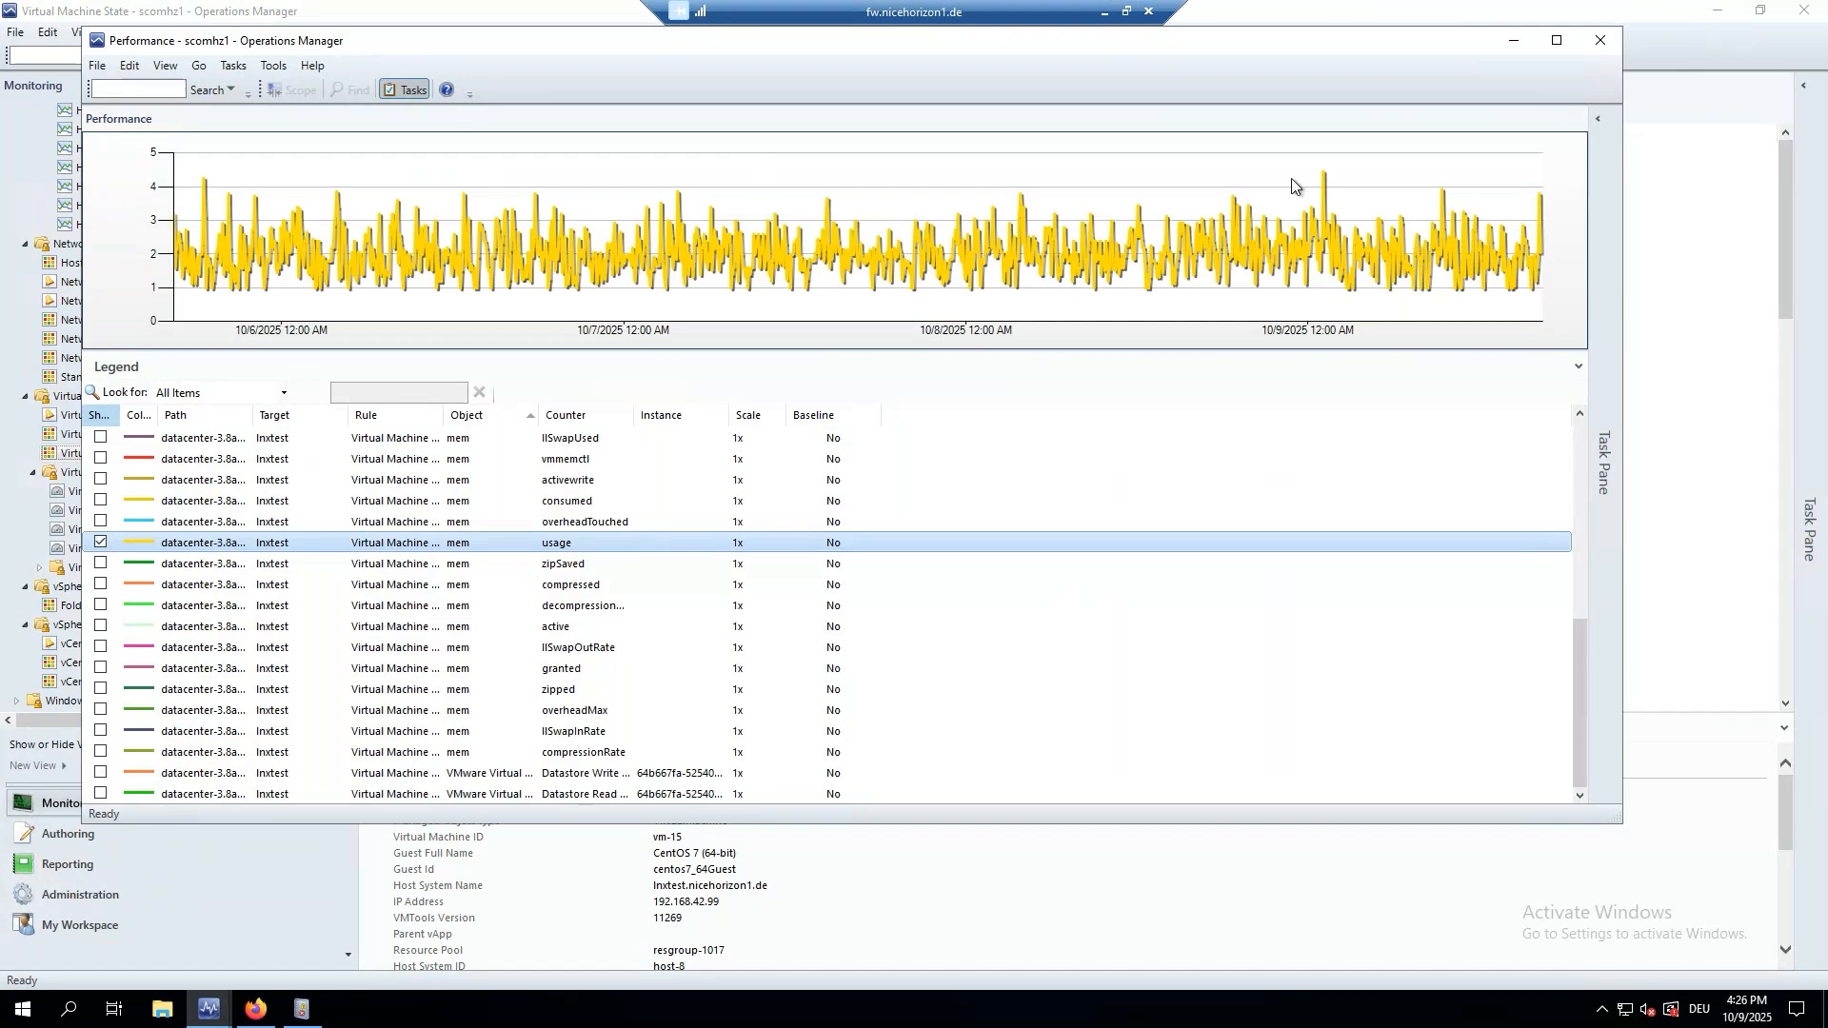
{"action": "left_click", "coordinate": [1599, 39]}
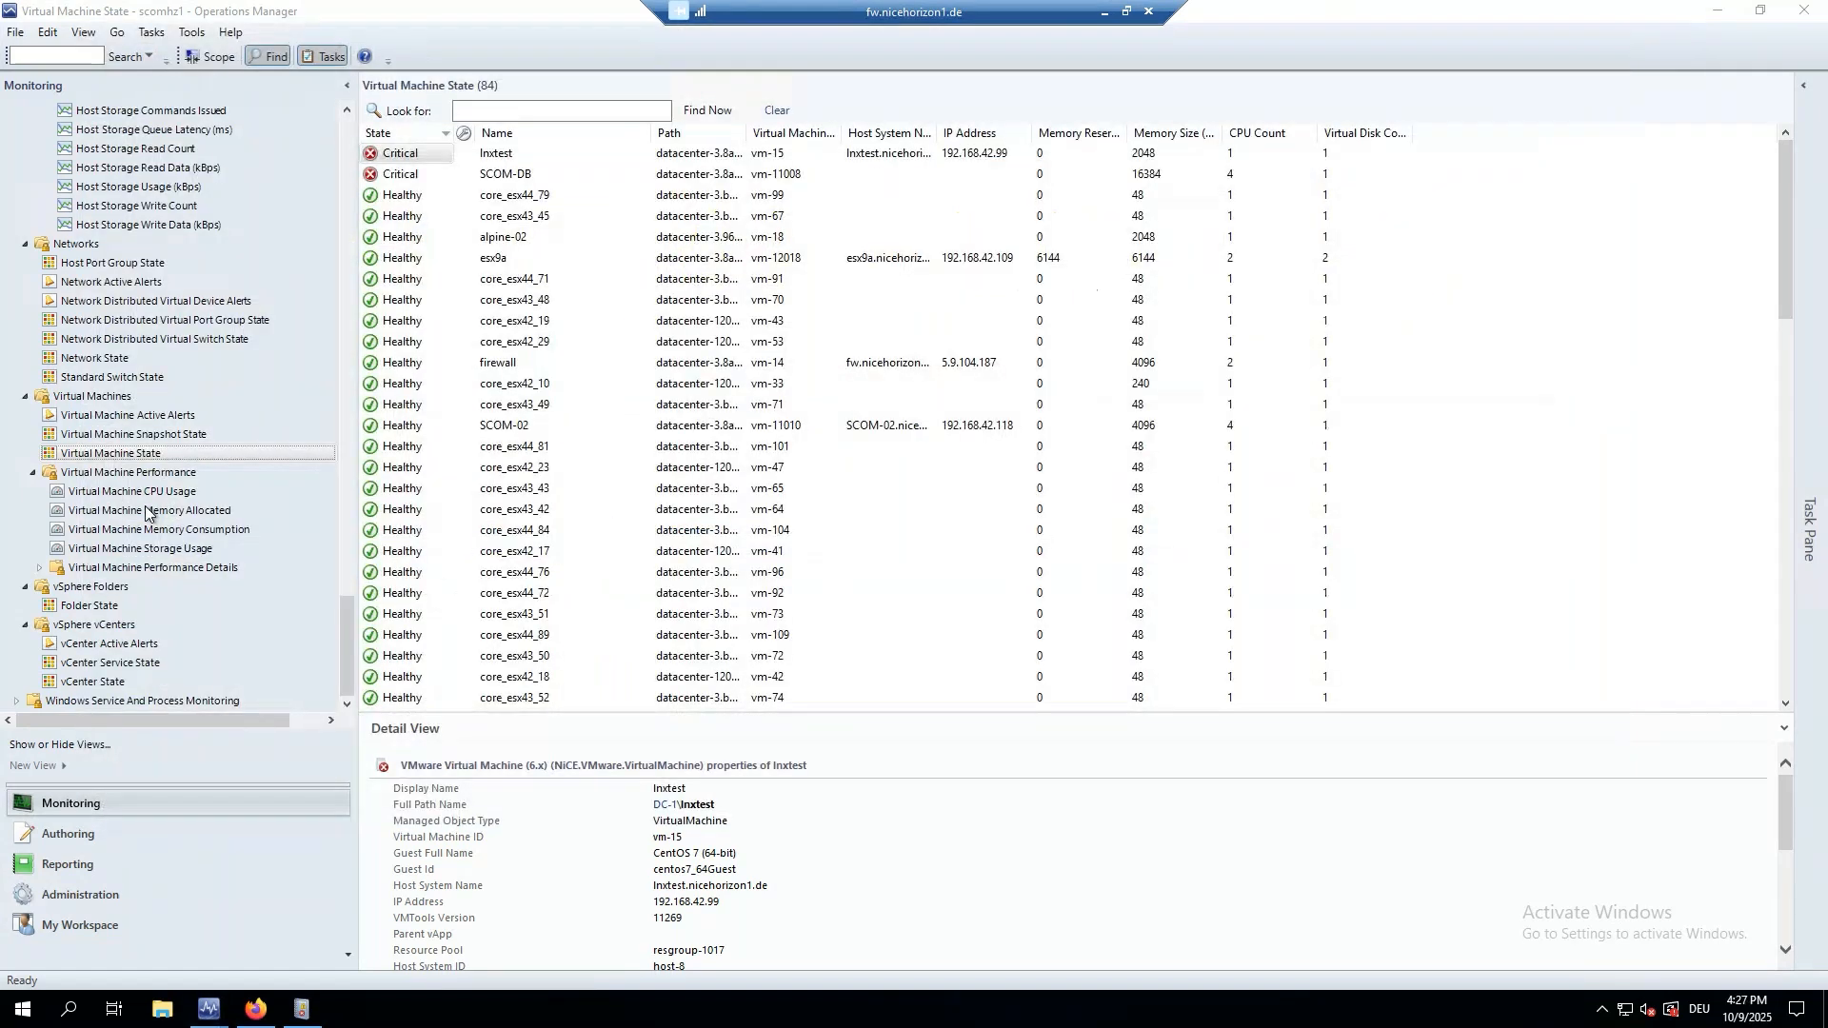
Open the vCenter State view via Folder State, showing vc9a in Warning and two Critical vCenters.
{"action": "left_click", "coordinate": [89, 605]}
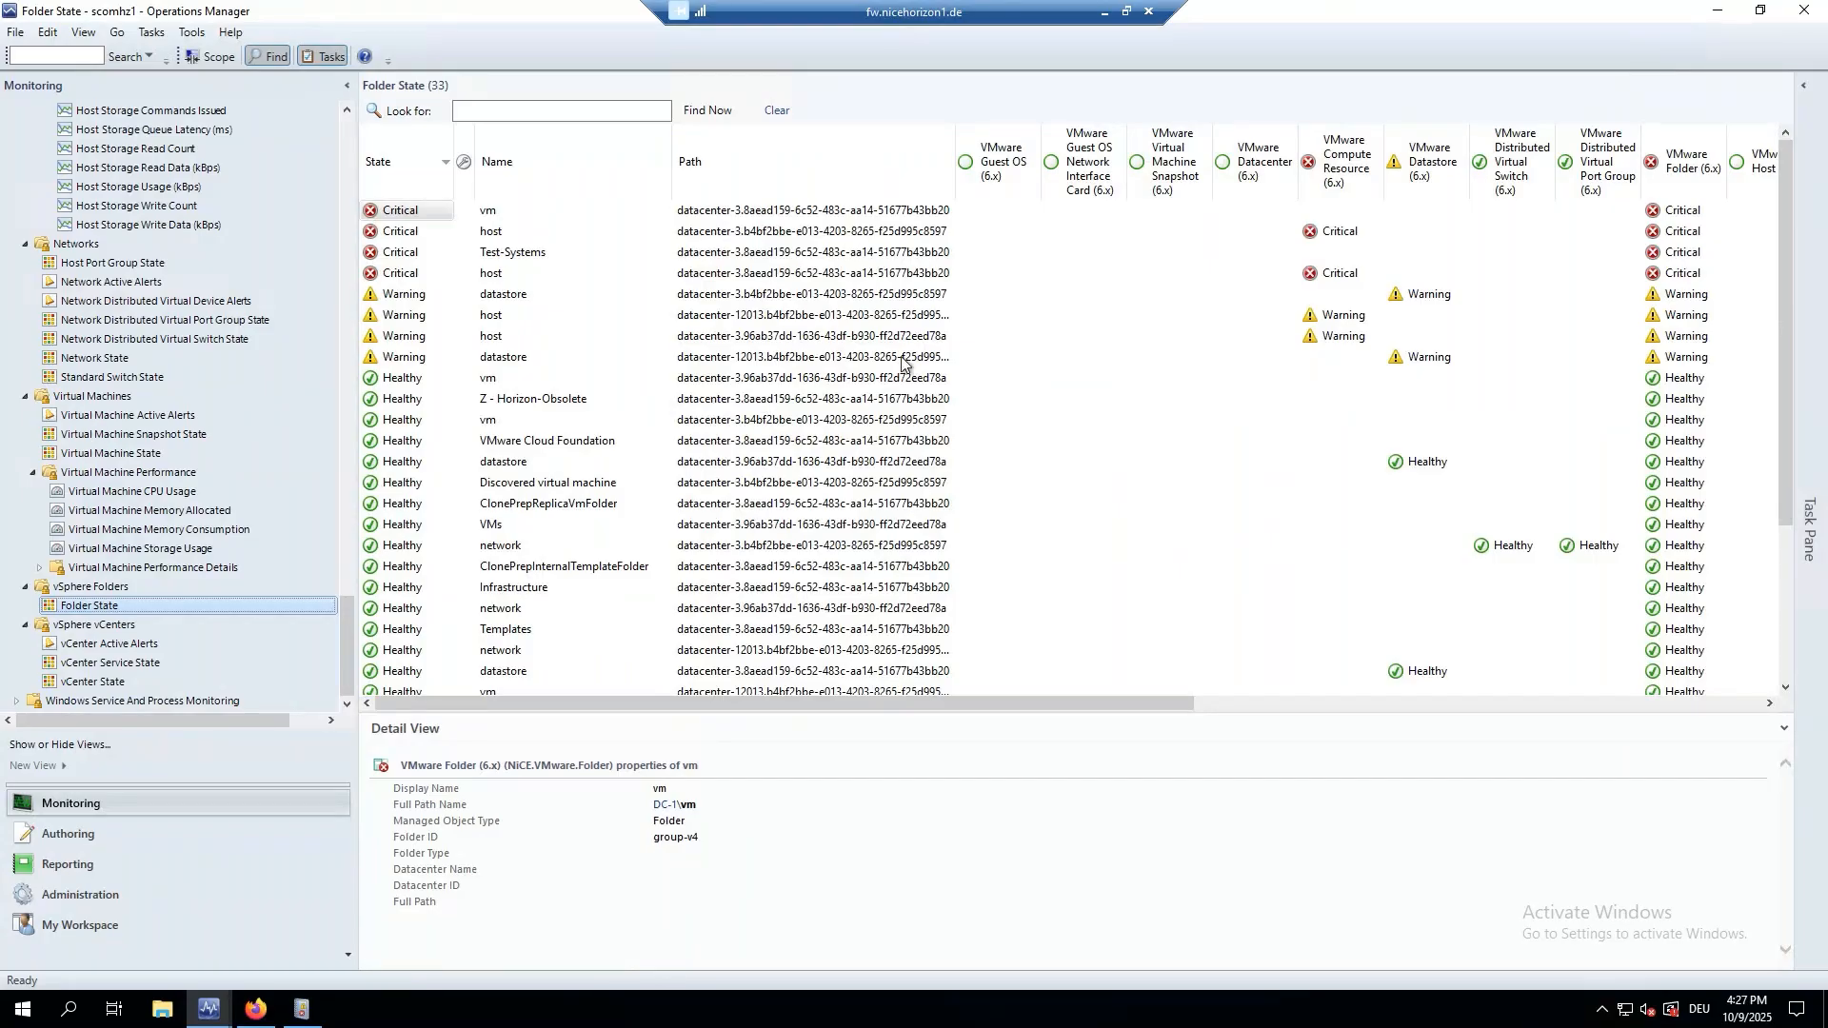
{"action": "left_click", "coordinate": [93, 680]}
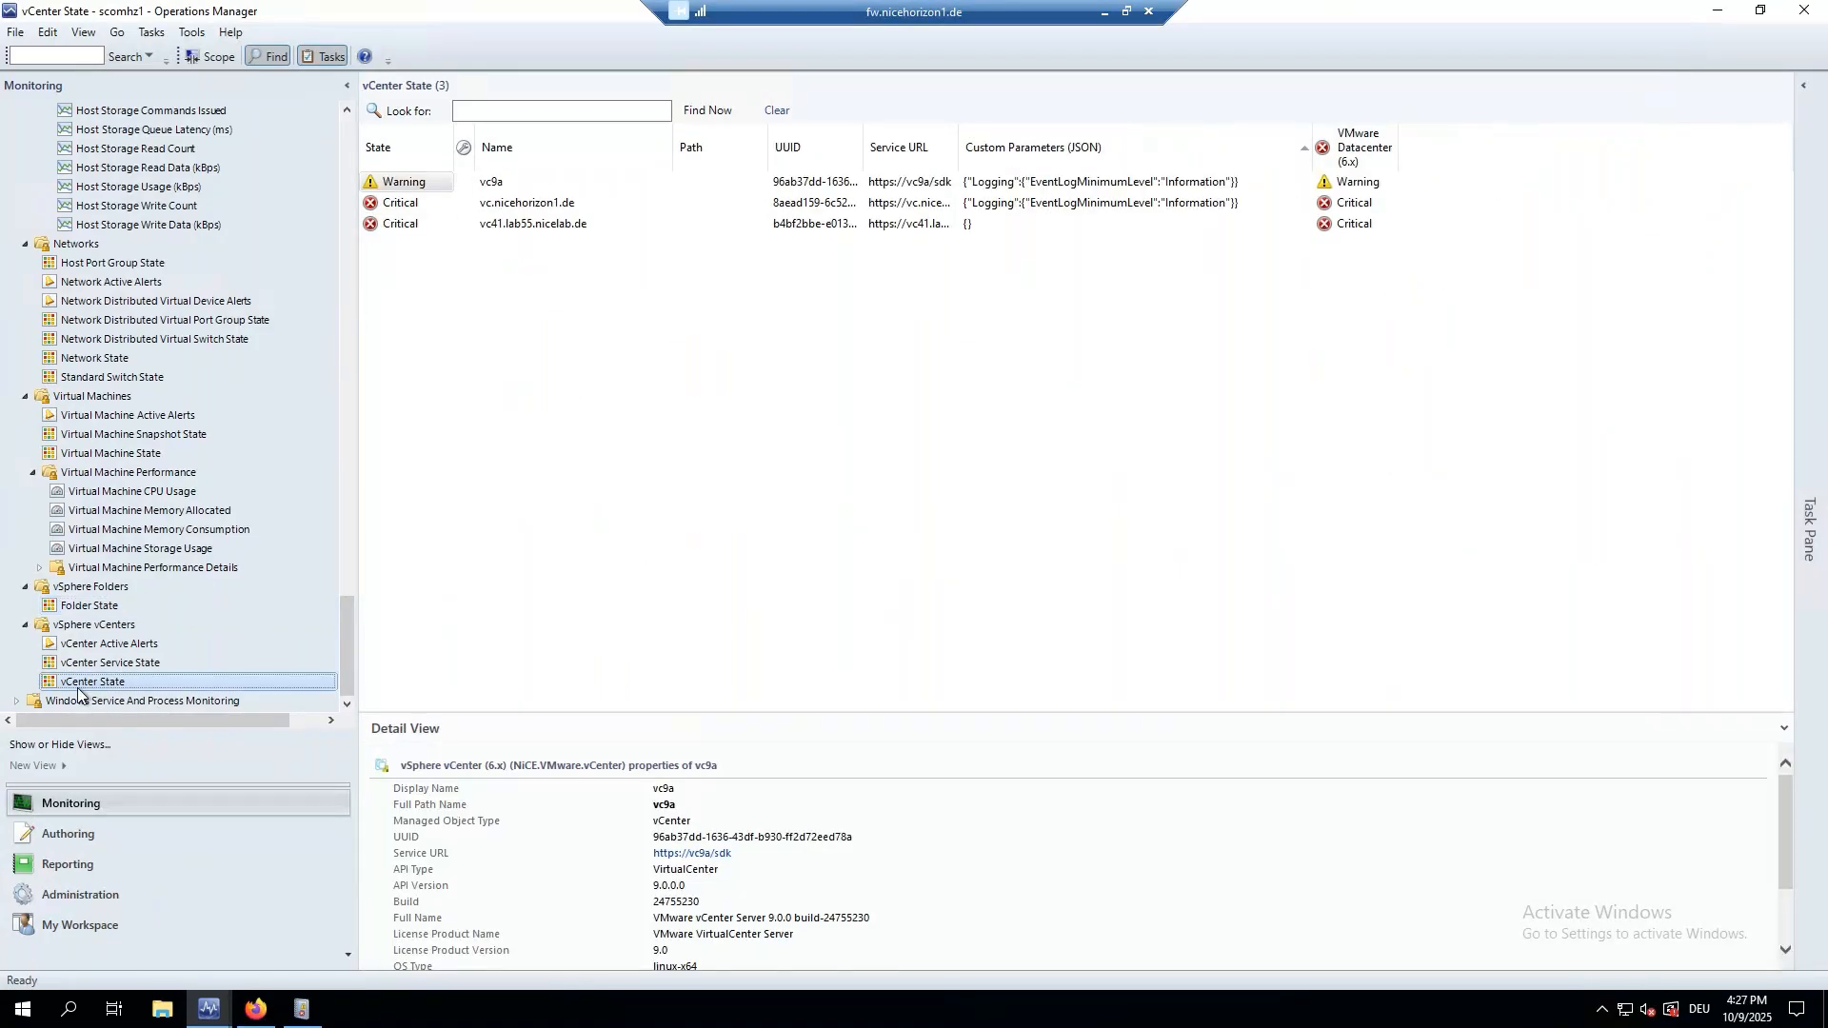
Review vc.nicehorizon1.de's unhealthy monitors in Health Explorer, then close it.
{"action": "left_click", "coordinate": [392, 206]}
{"action": "right_click", "coordinate": [393, 205]}
{"action": "mouse_move", "coordinate": [447, 218]}
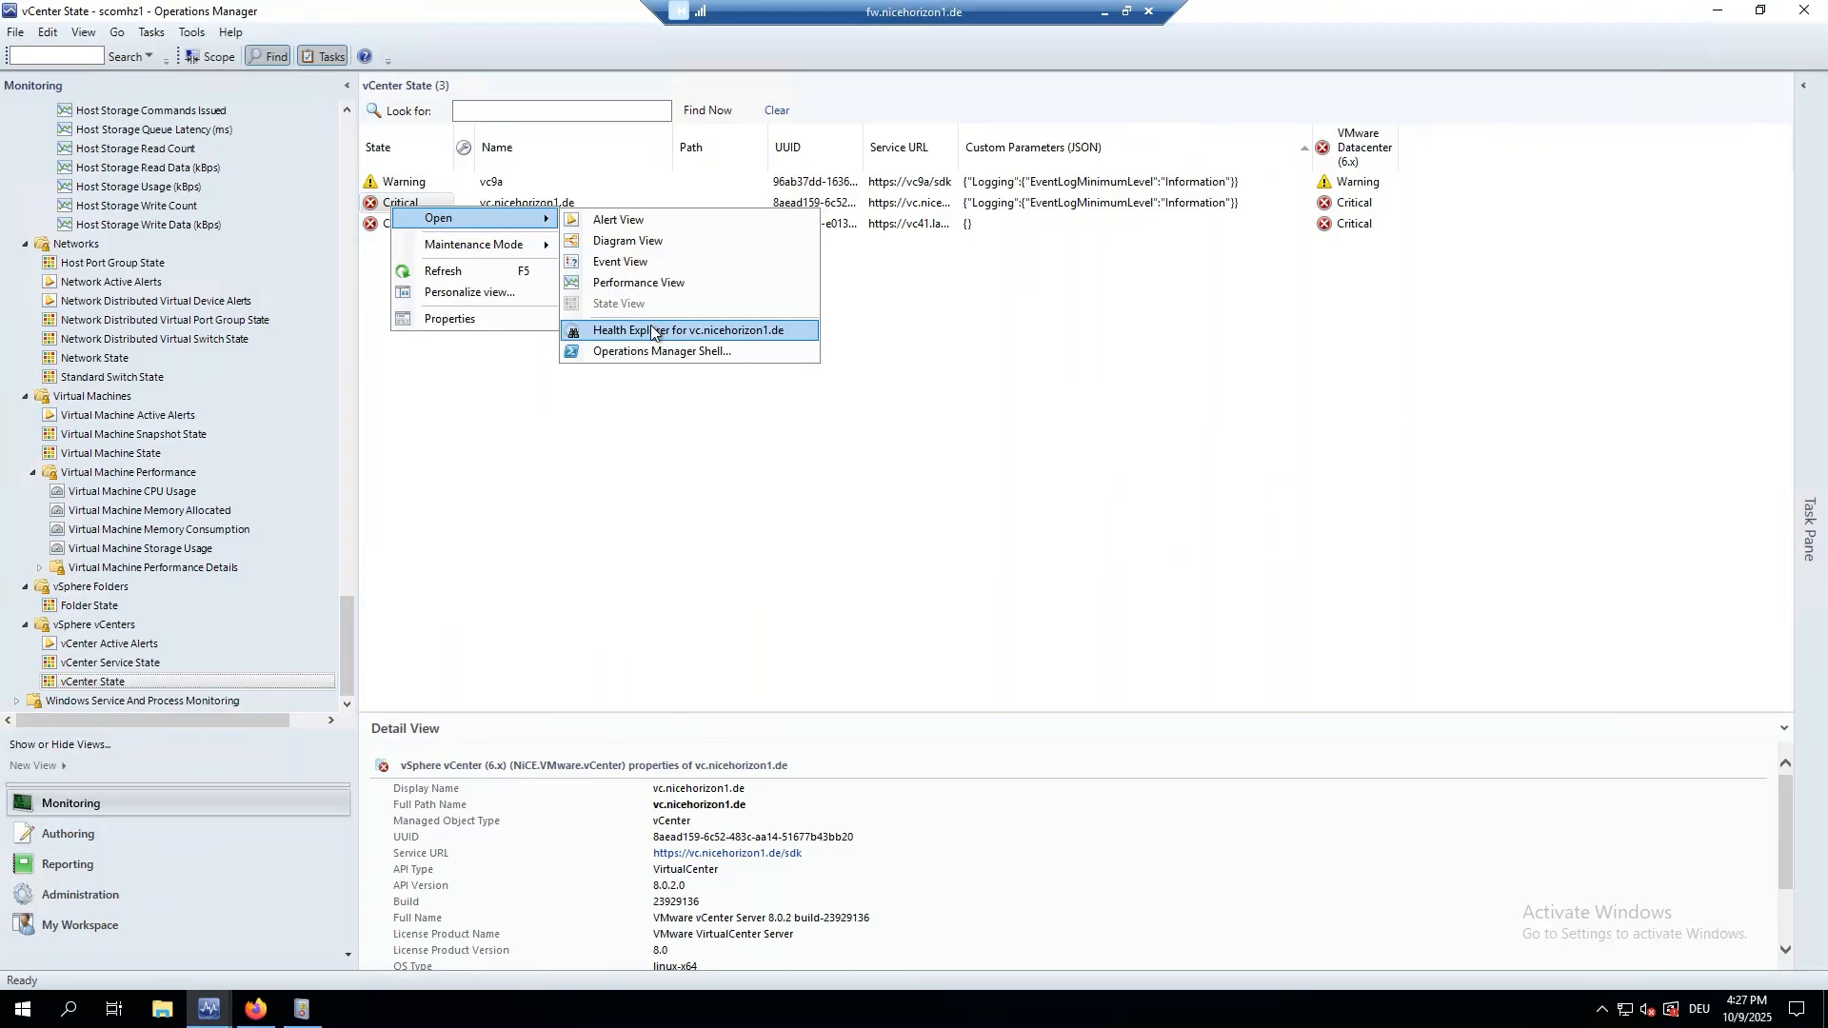
{"action": "left_click", "coordinate": [651, 329]}
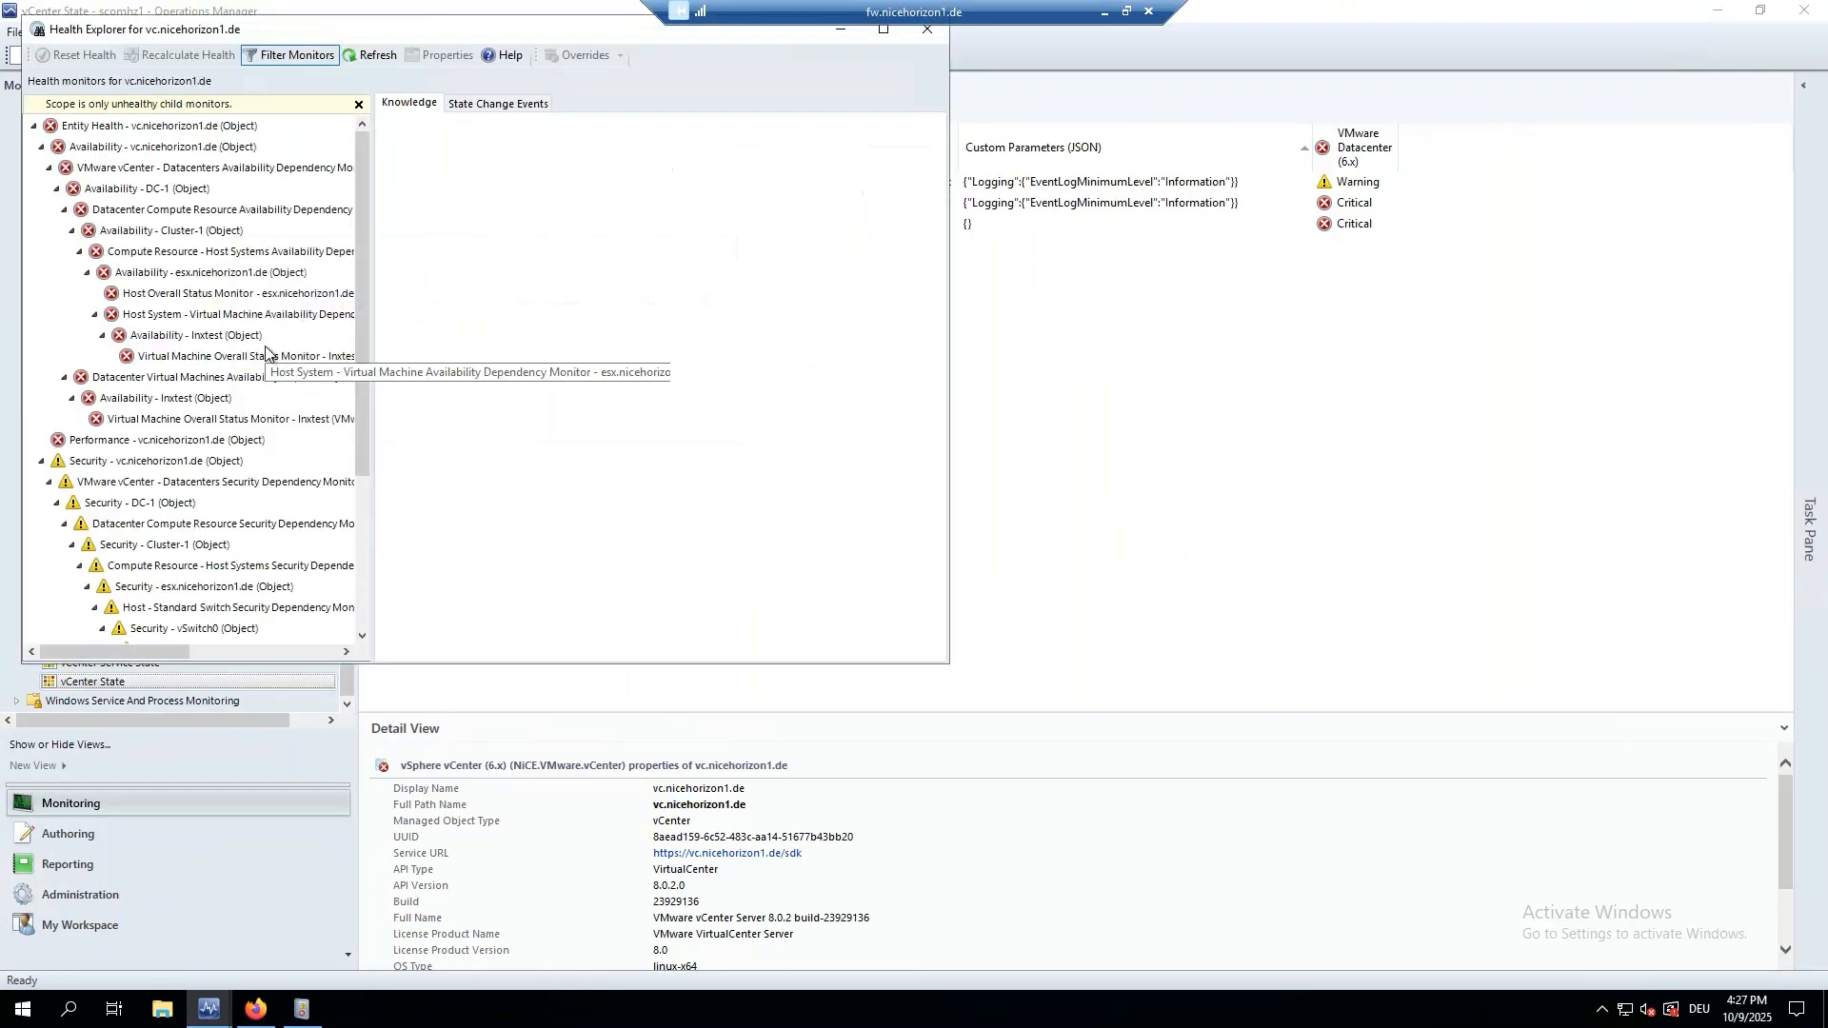
{"action": "scroll", "coordinate": [247, 424], "scroll_direction": "down", "scroll_amount": 4}
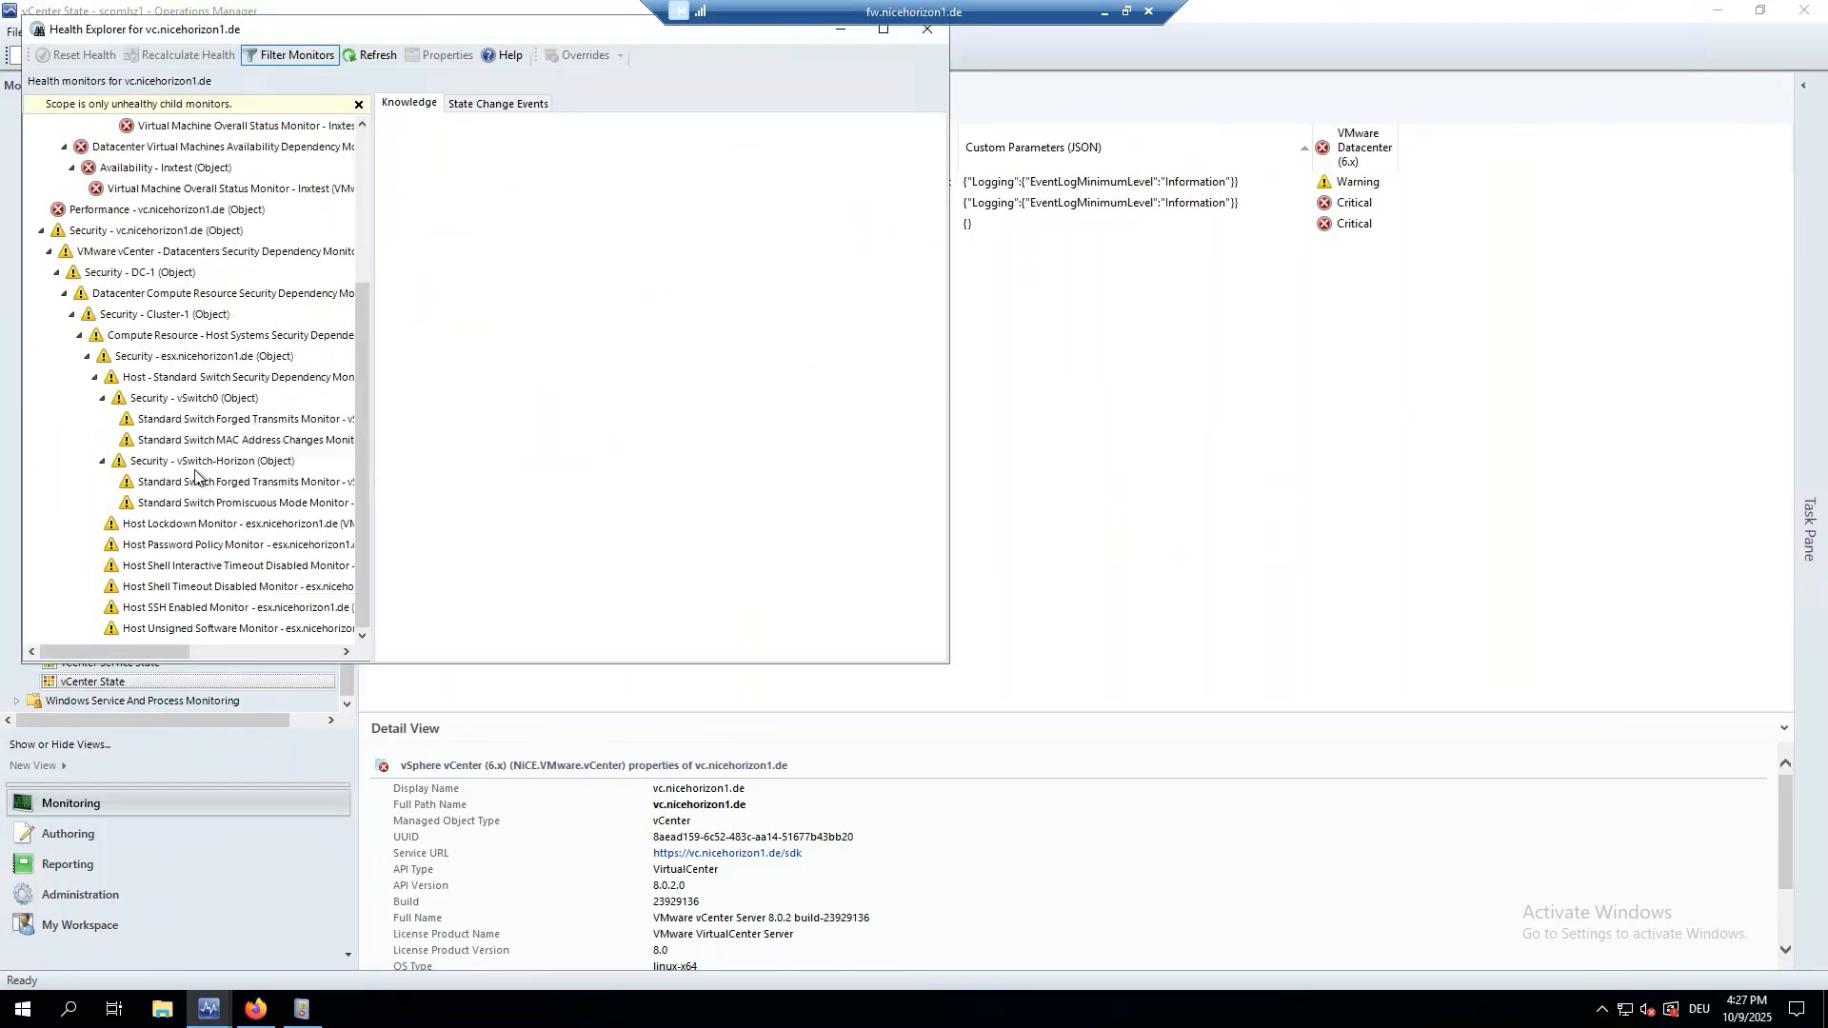
{"action": "scroll", "coordinate": [277, 324], "scroll_direction": "up", "scroll_amount": 4}
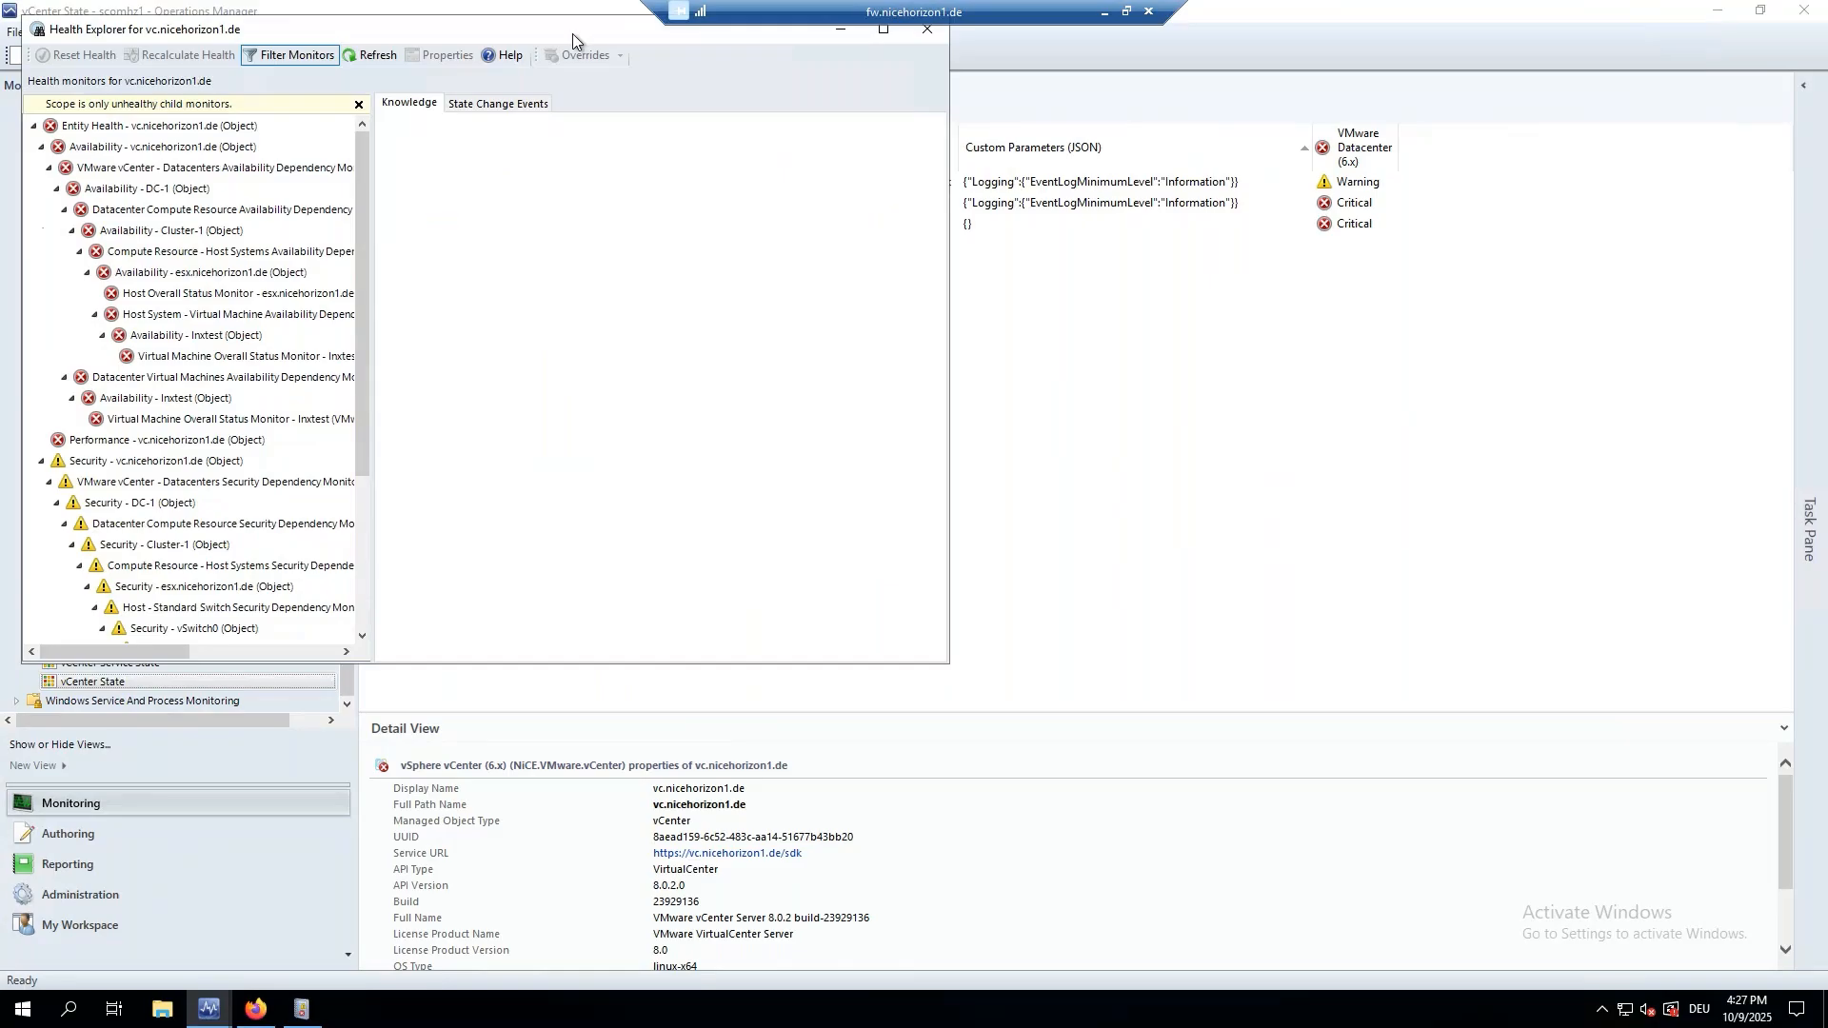
{"action": "left_click_drag", "start_coordinate": [573, 32], "coordinate": [865, 145]}
{"action": "left_click", "coordinate": [1220, 142]}
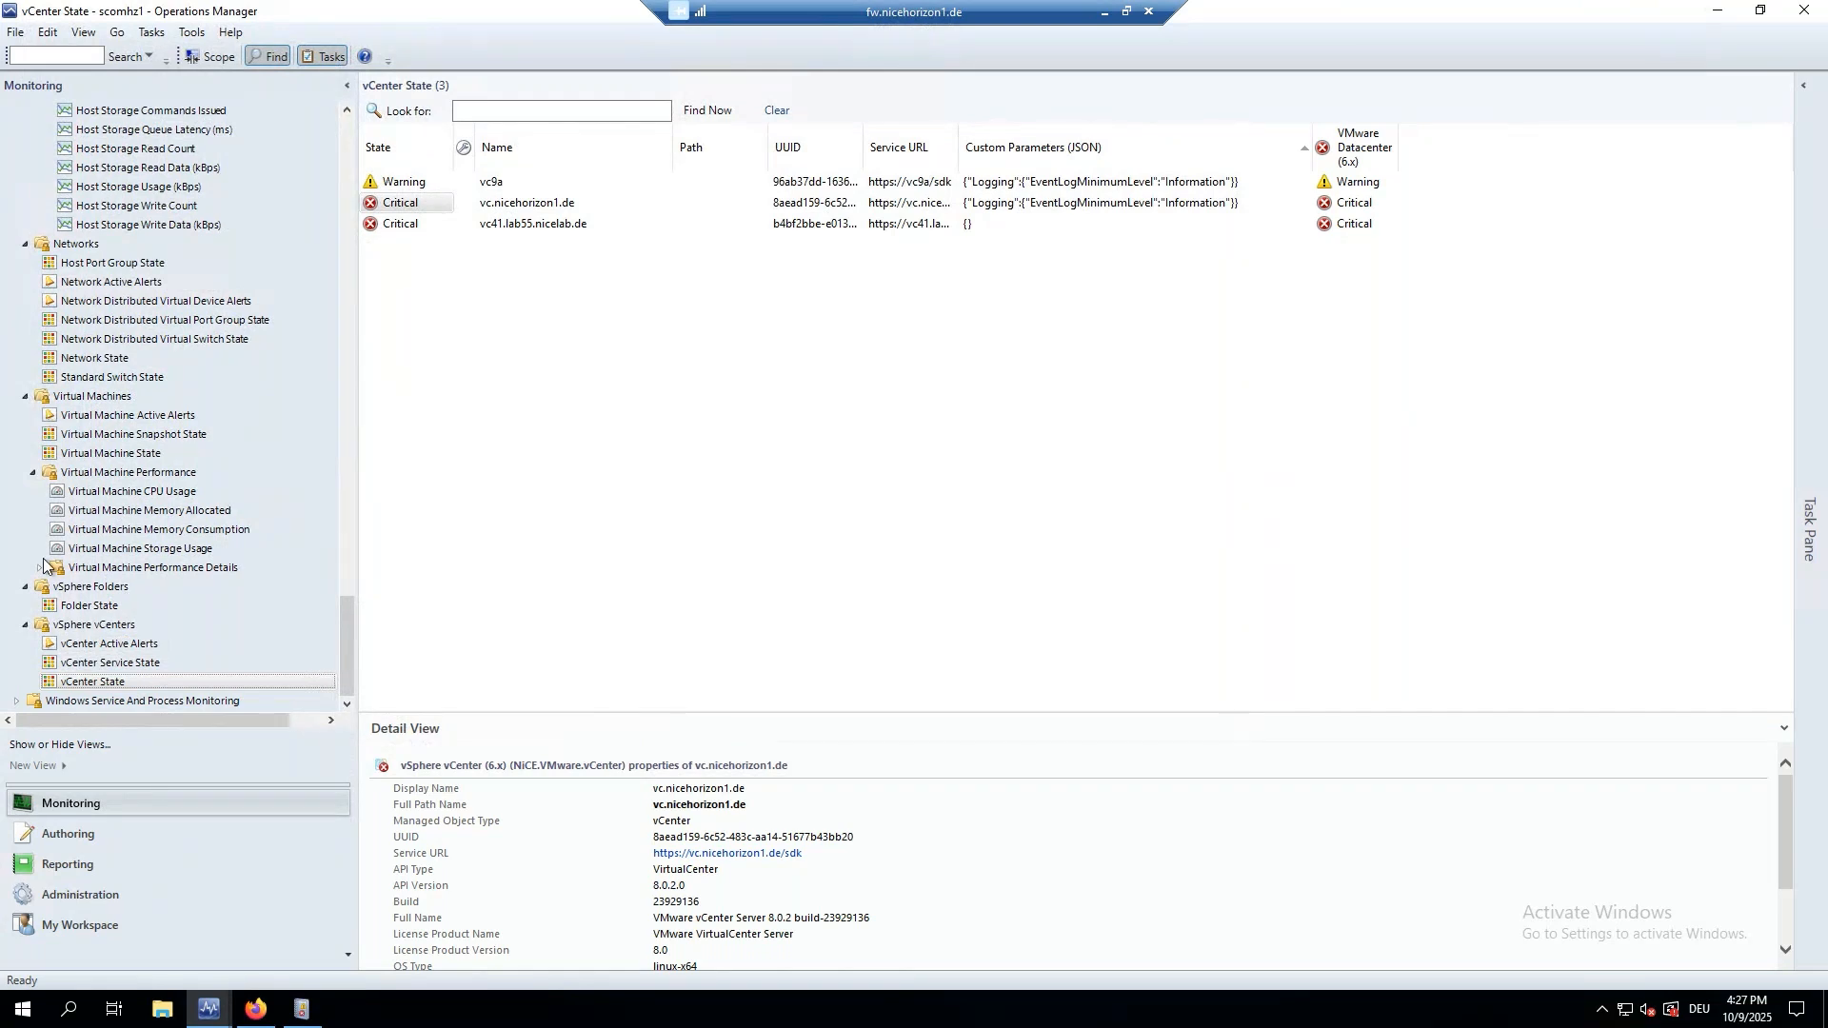
List the 123 vCenter services and view the Appliance Management Service details, then go to the browser.
{"action": "left_click", "coordinate": [81, 669]}
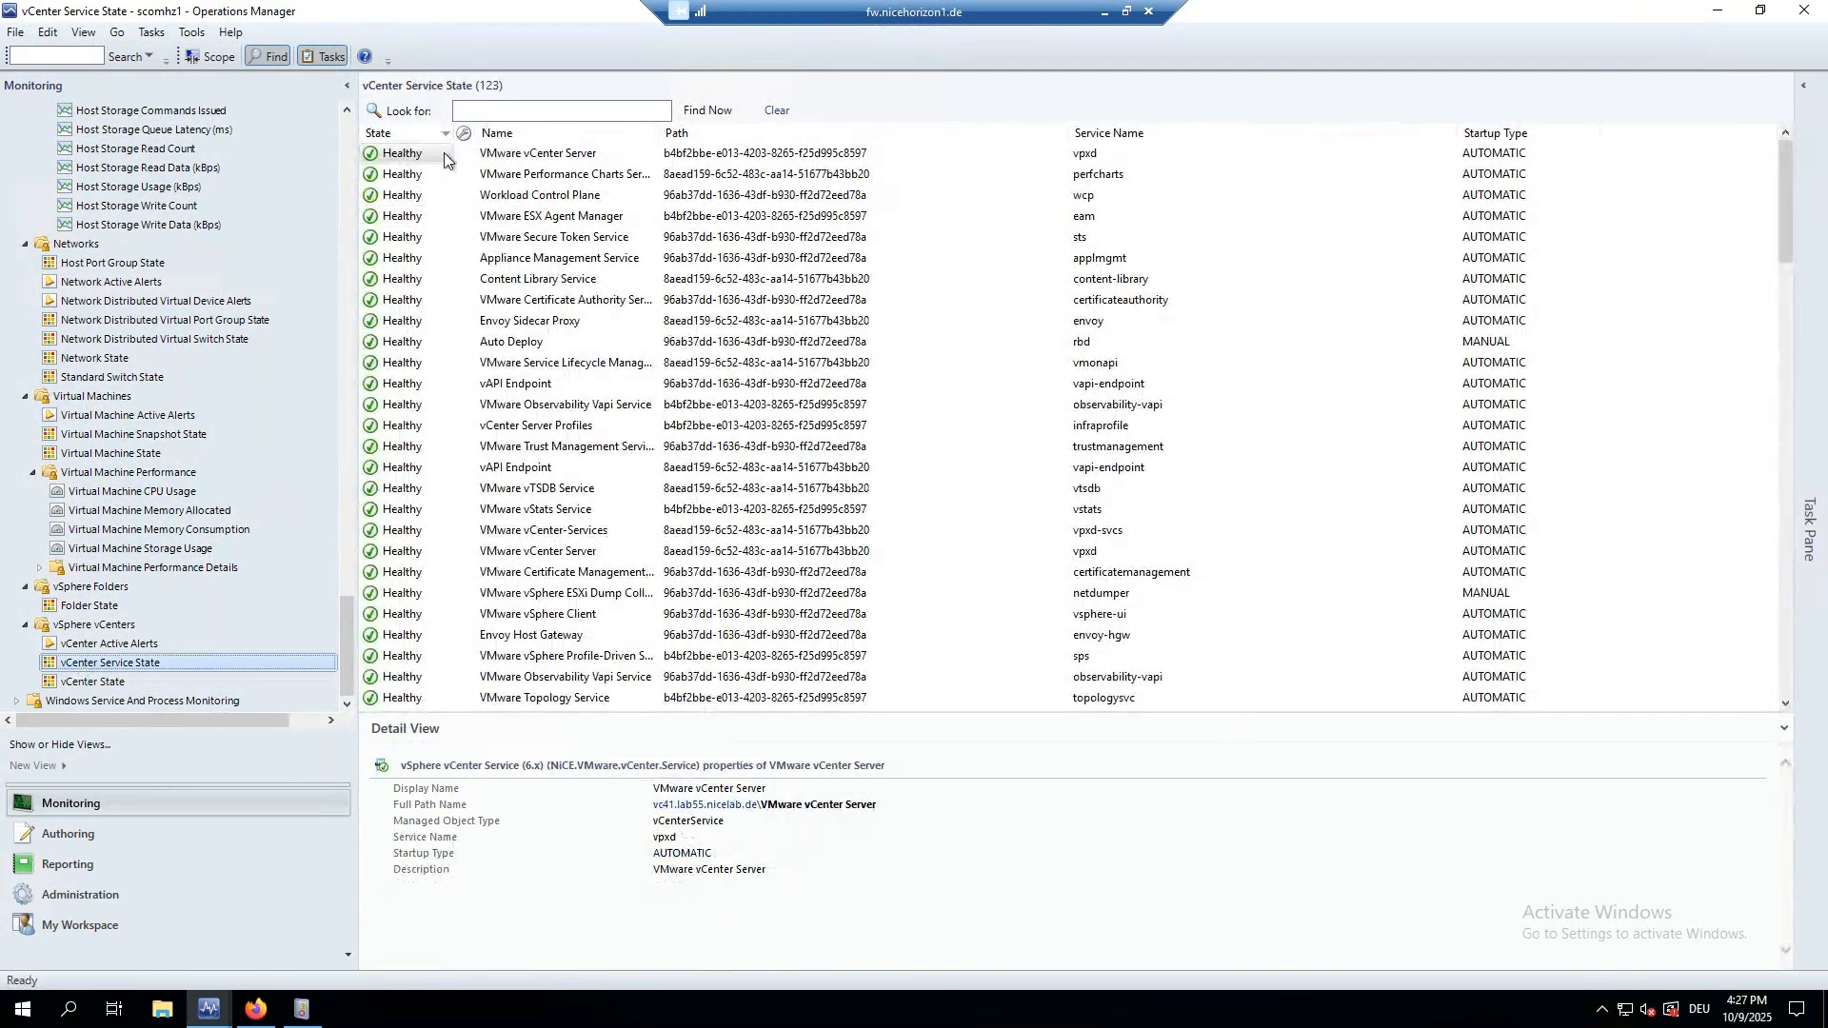
{"action": "left_click", "coordinate": [450, 263]}
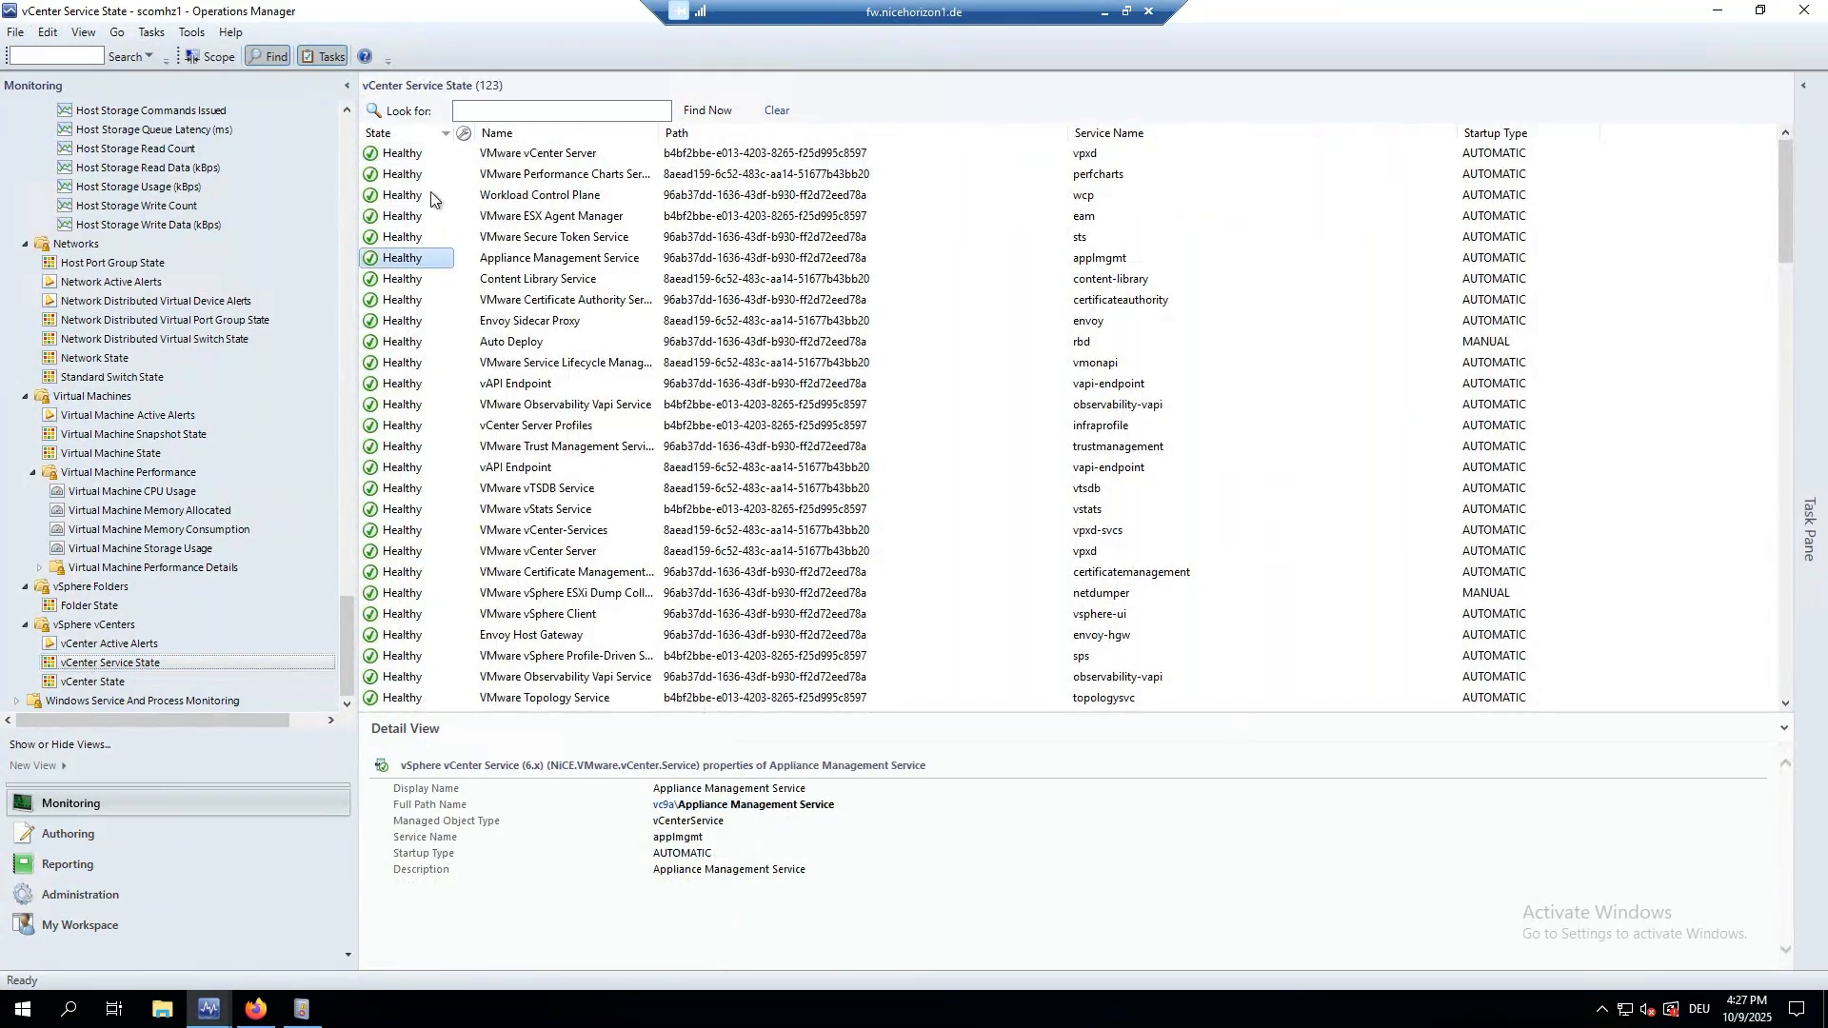
{"action": "left_click", "coordinate": [254, 1009]}
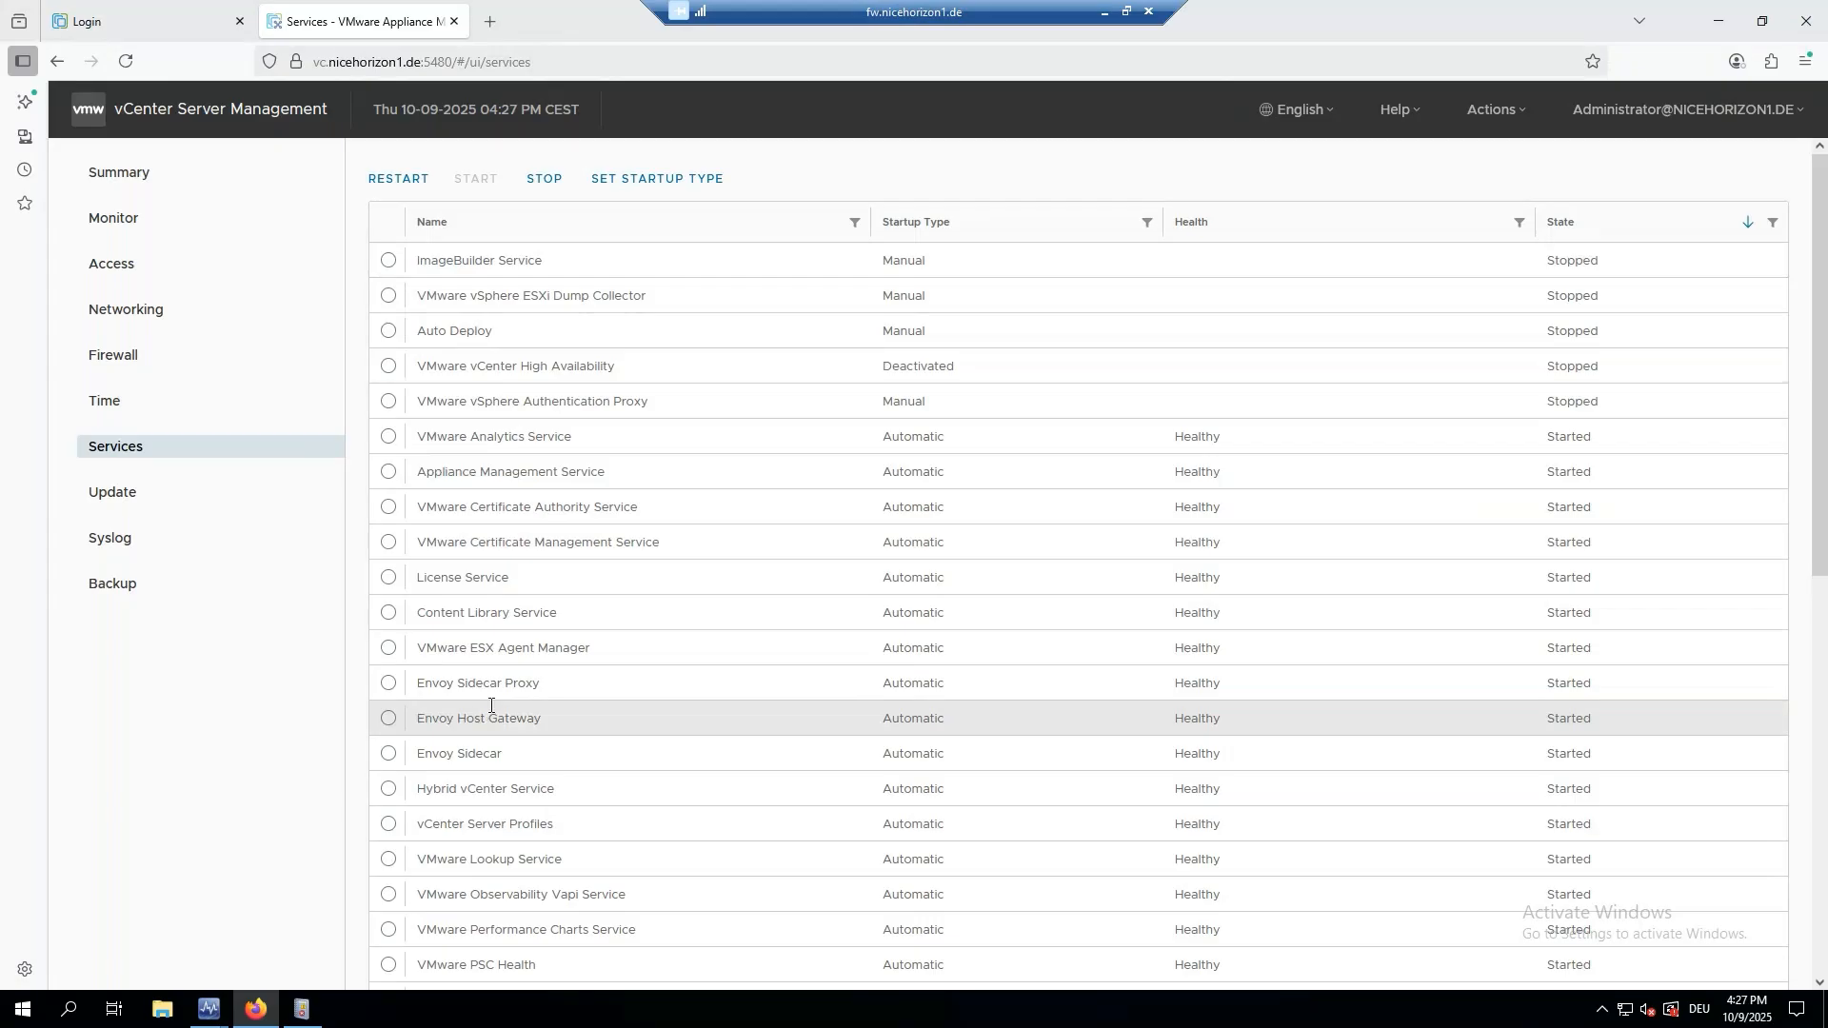
Sort the appliance services by name and stop the VMware Postgres Archiver service.
{"action": "scroll", "coordinate": [499, 727], "scroll_direction": "down", "scroll_amount": 5}
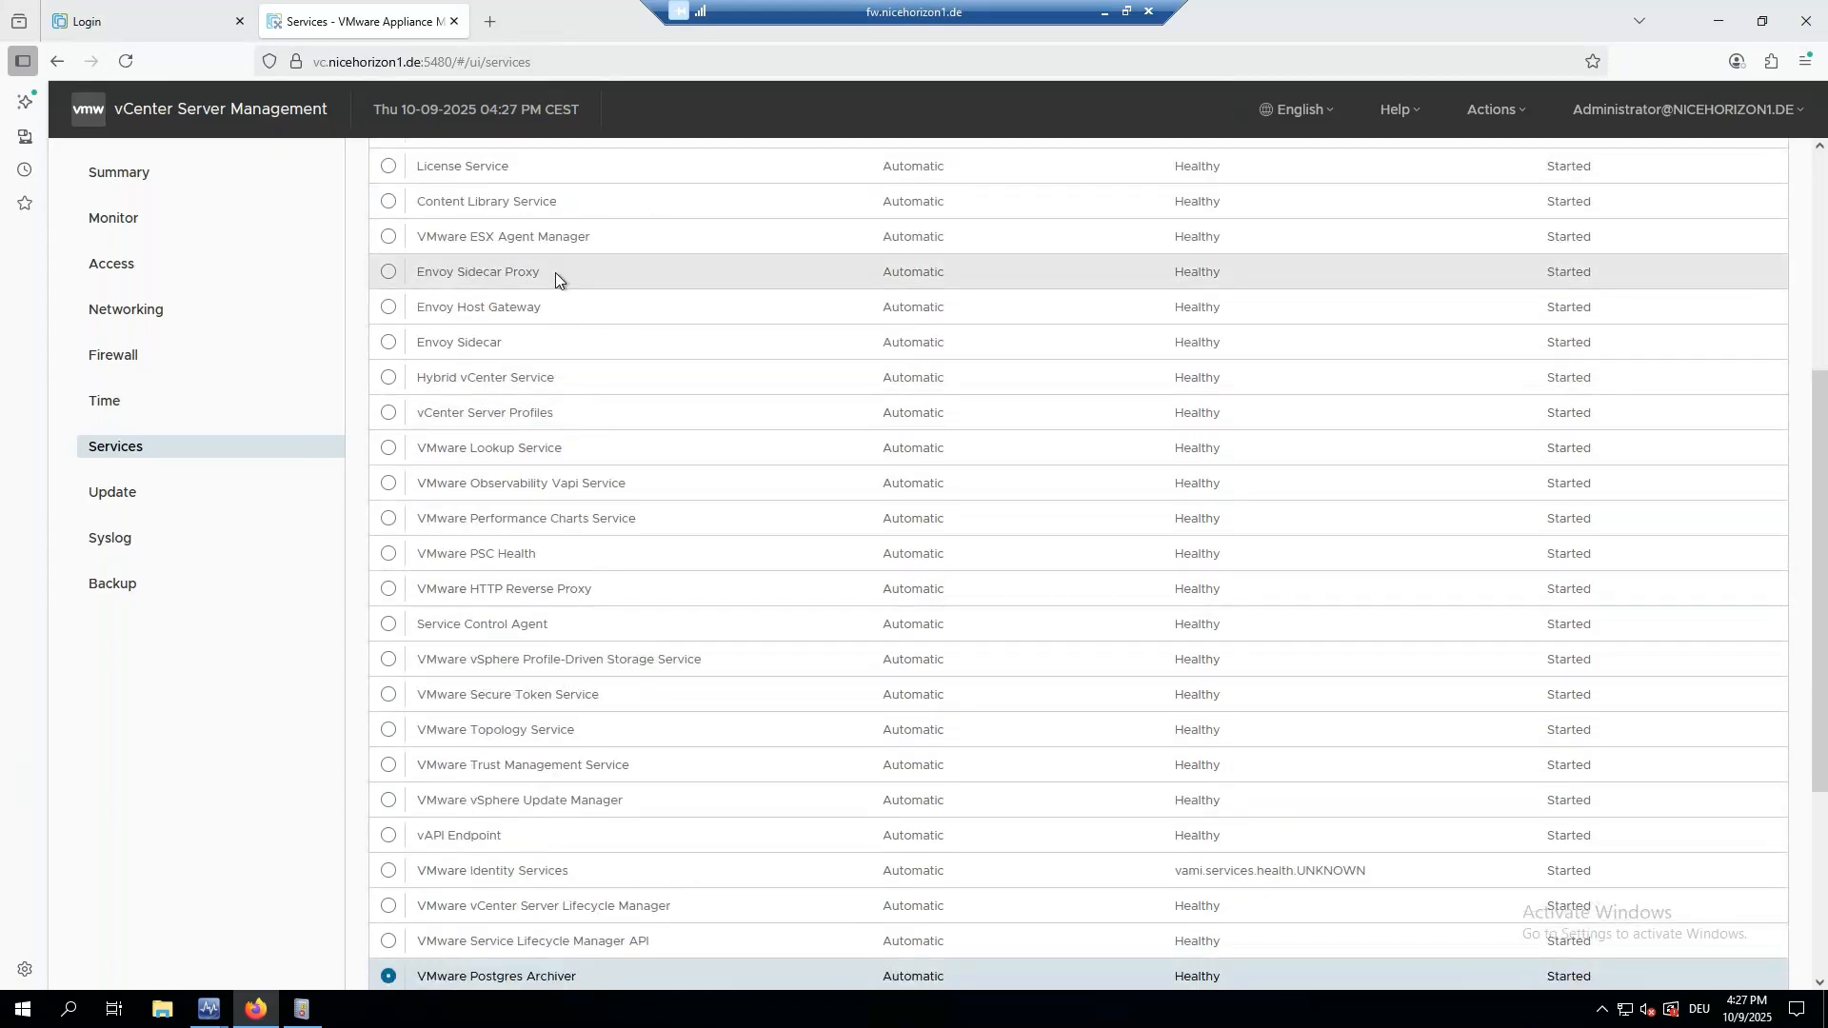
{"action": "scroll", "coordinate": [537, 198], "scroll_direction": "up", "scroll_amount": 5}
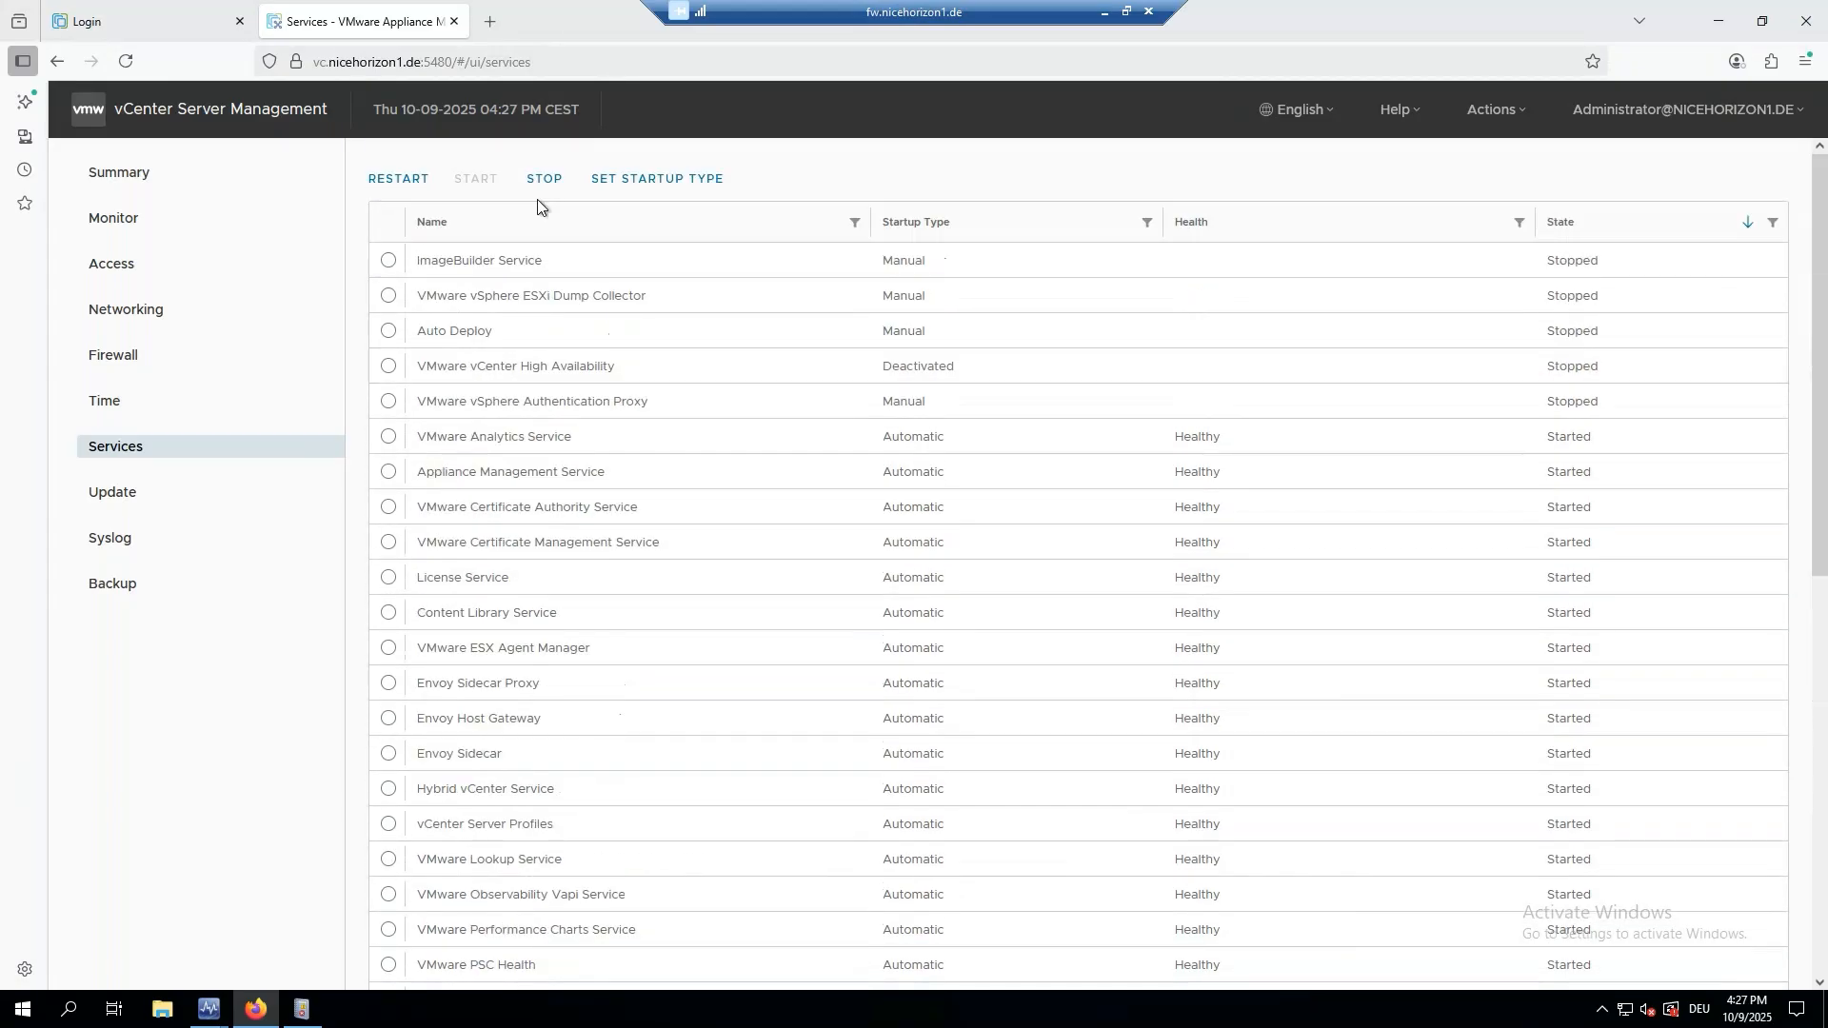
{"action": "left_click", "coordinate": [438, 225]}
{"action": "scroll", "coordinate": [530, 480], "scroll_direction": "down", "scroll_amount": 3}
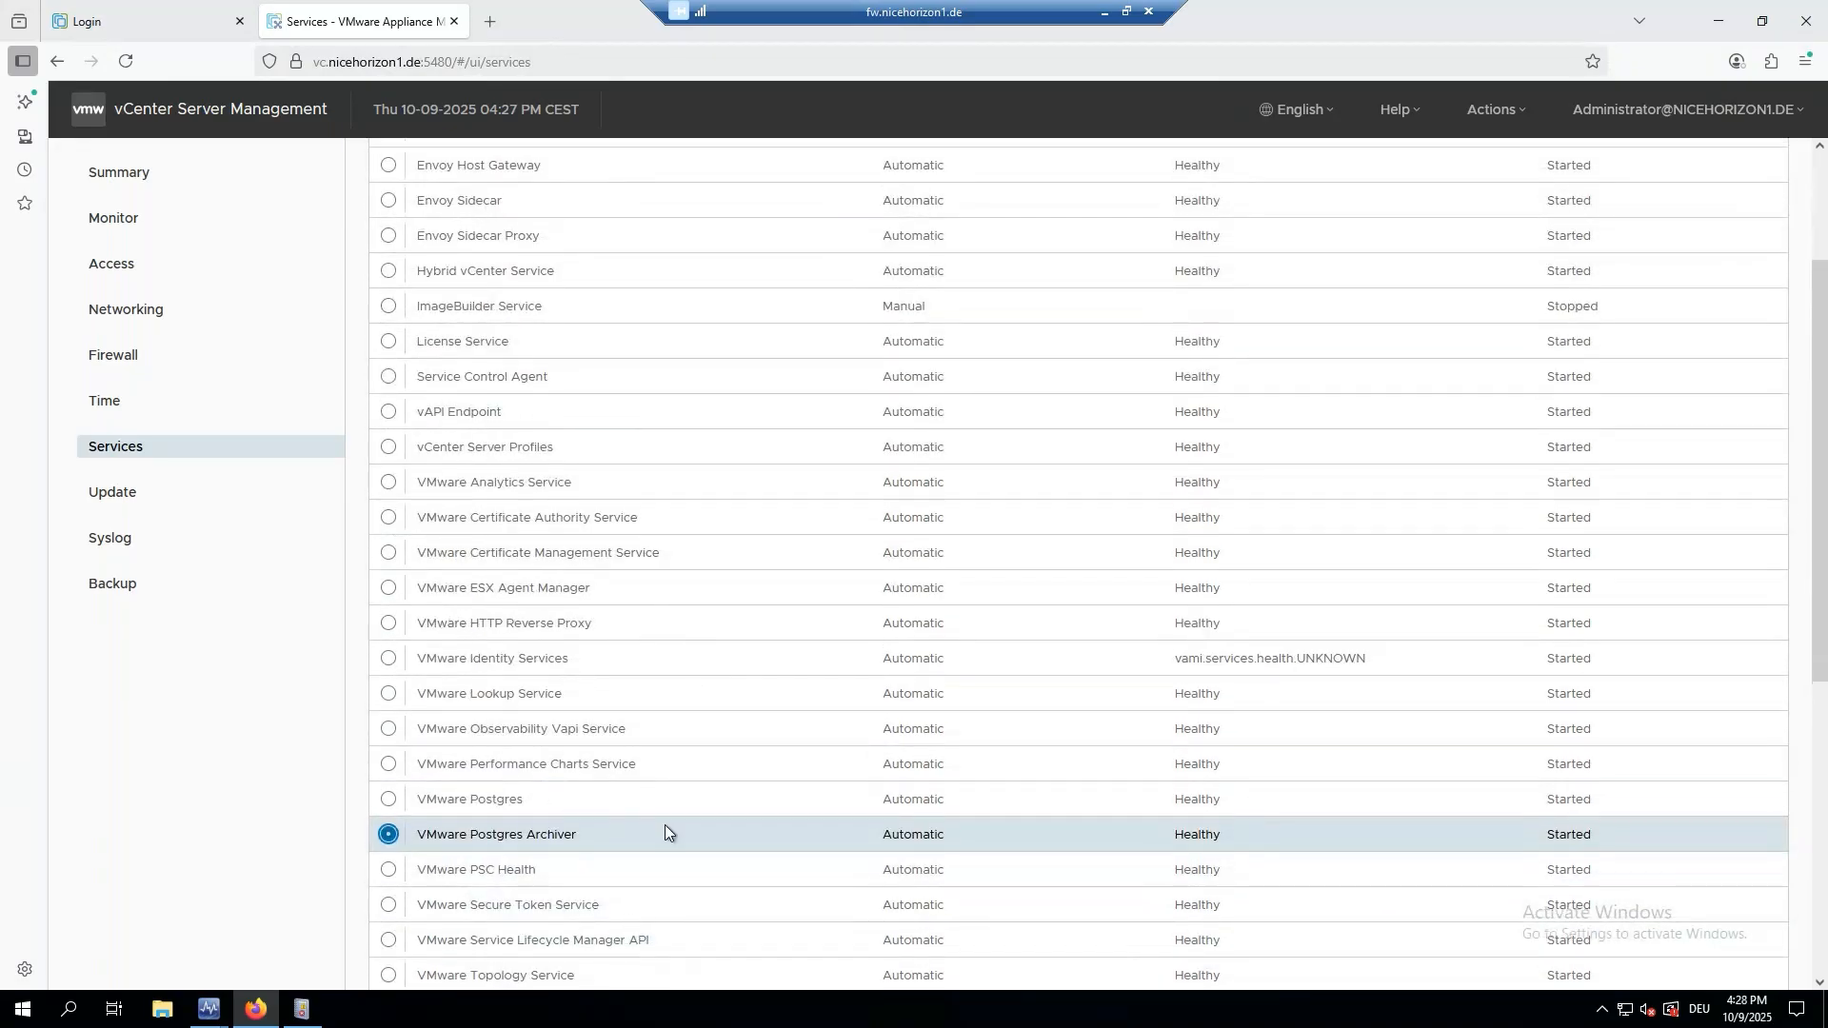
{"action": "scroll", "coordinate": [562, 428], "scroll_direction": "up", "scroll_amount": 3}
{"action": "left_click", "coordinate": [547, 182]}
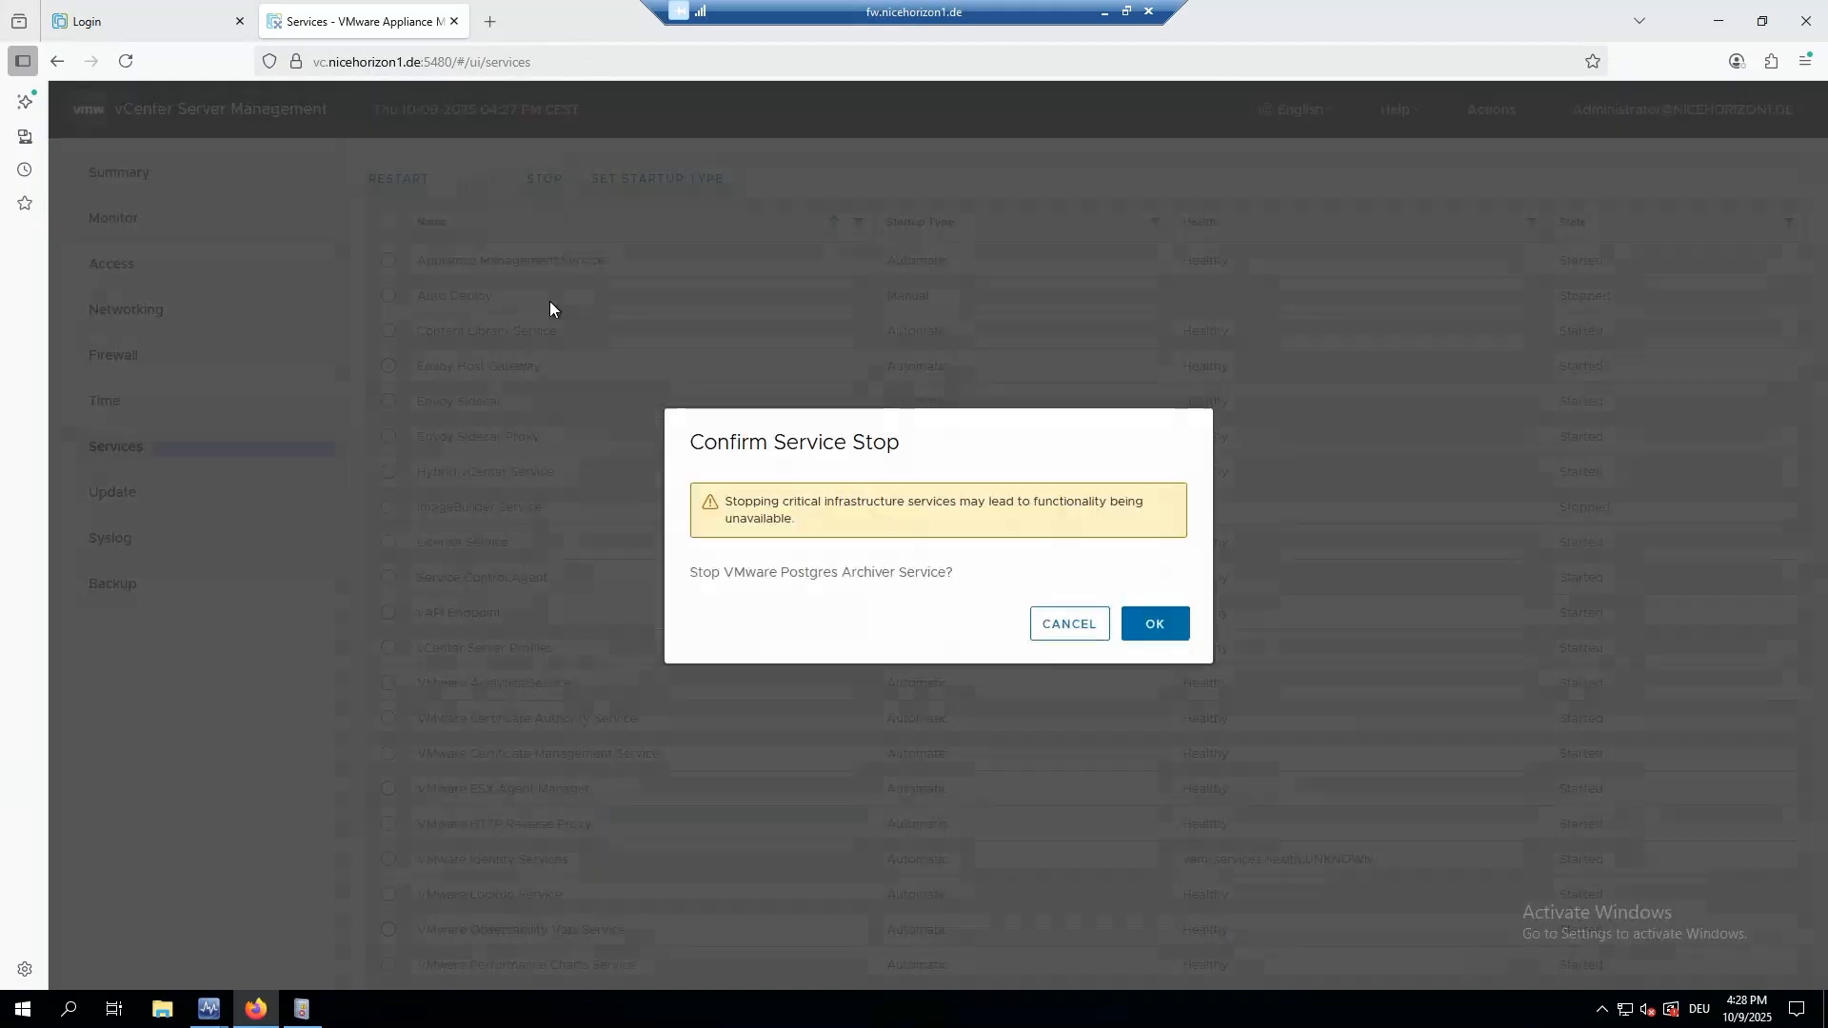
{"action": "left_click", "coordinate": [1153, 623]}
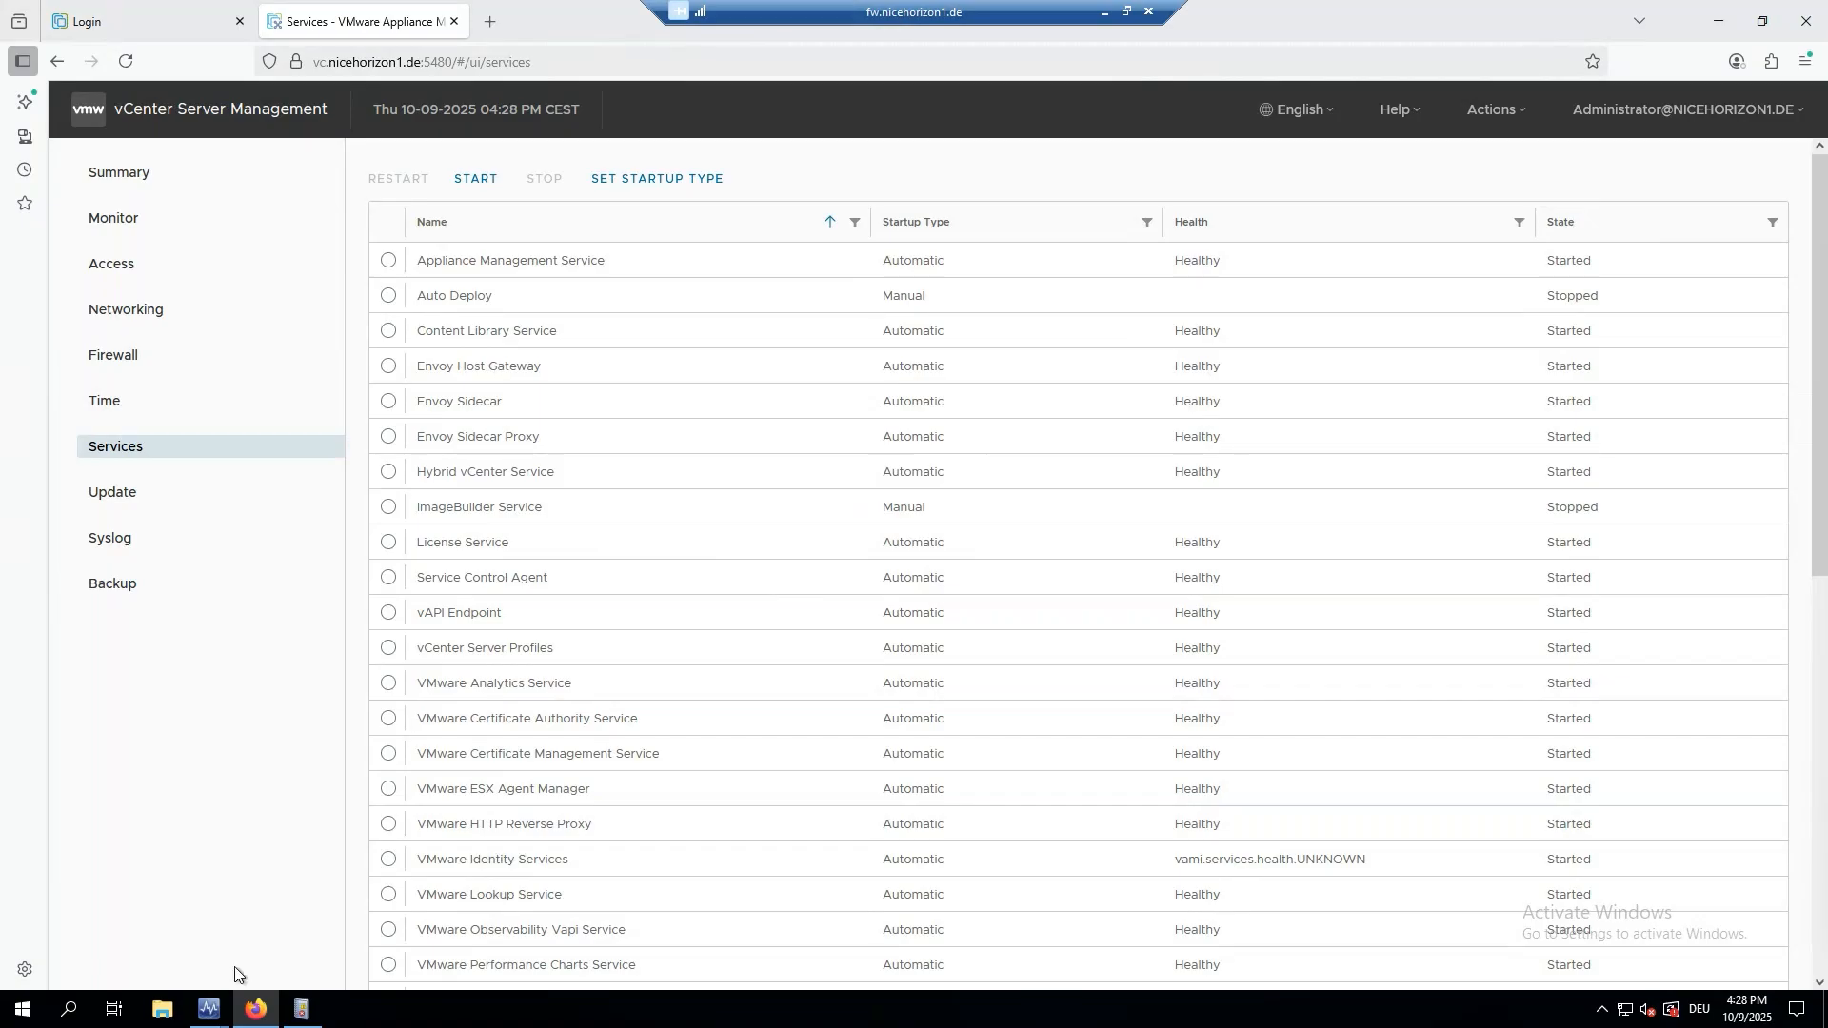
Back in Operations Manager, show VMware Service Lifecycle Manager API's properties, startup type AUTOMATIC.
{"action": "mouse_move", "coordinate": [217, 1013]}
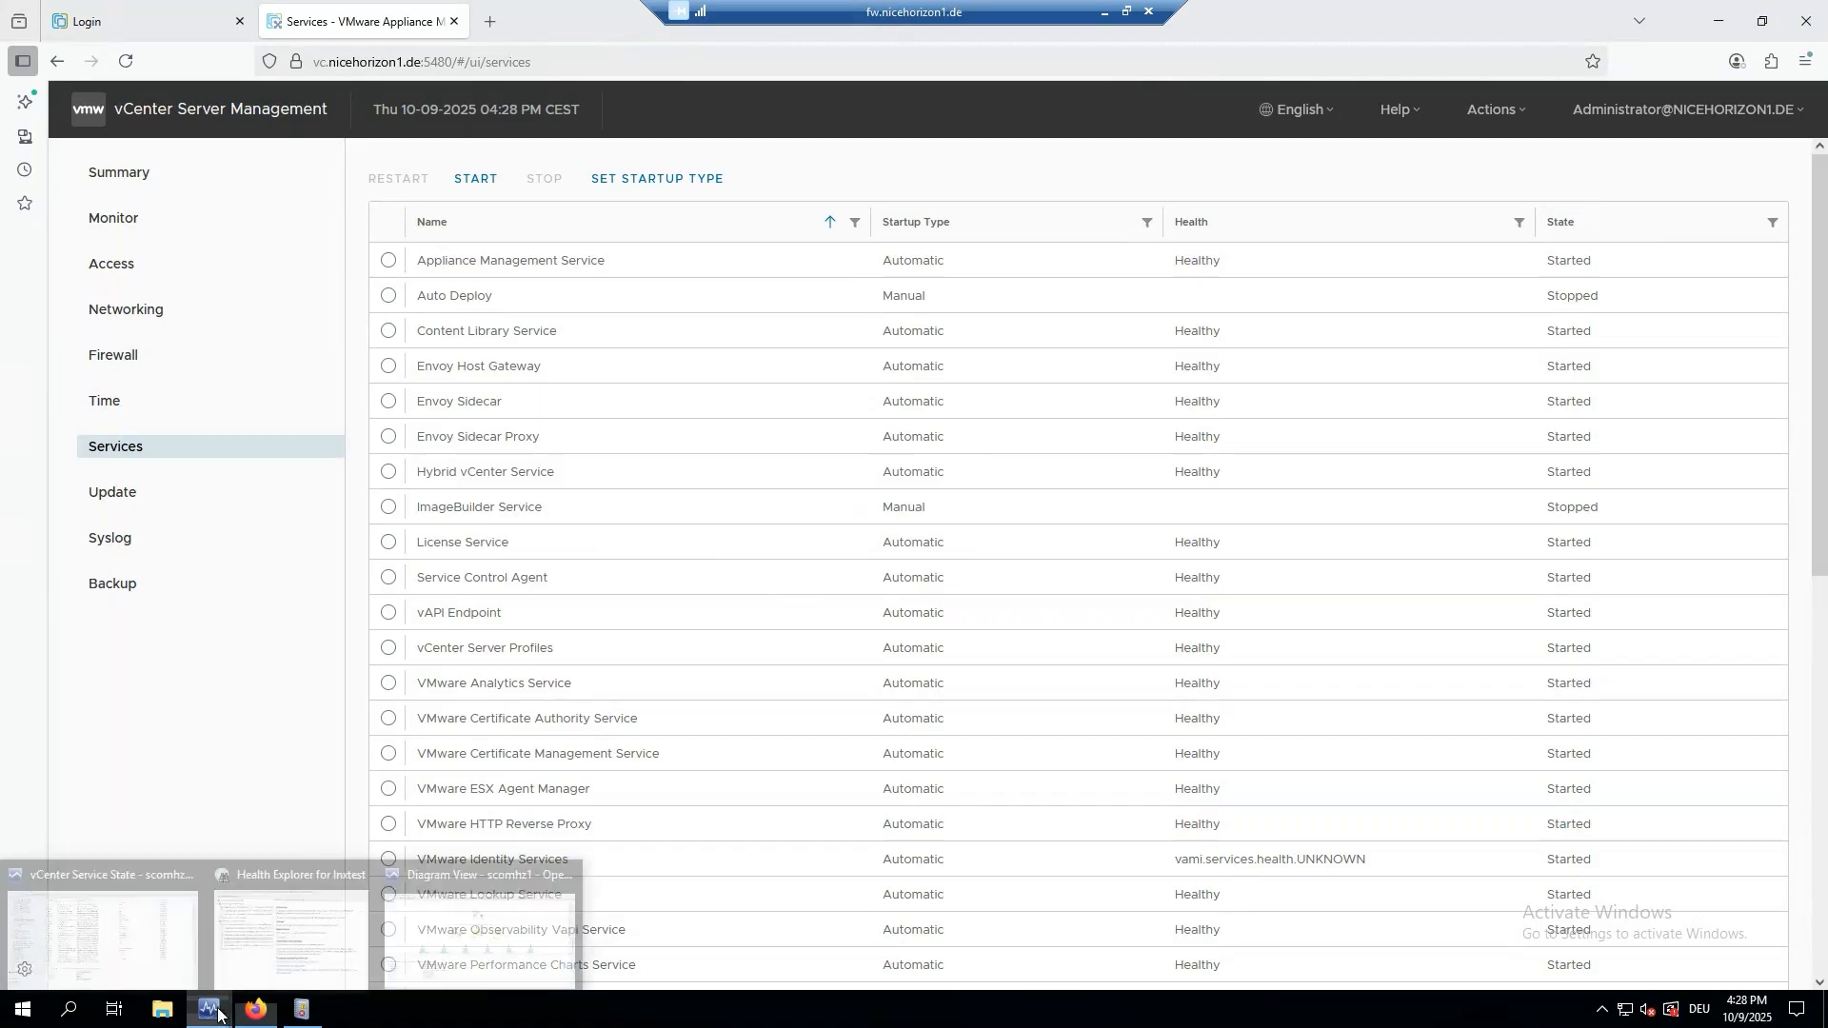
{"action": "left_click", "coordinate": [114, 898]}
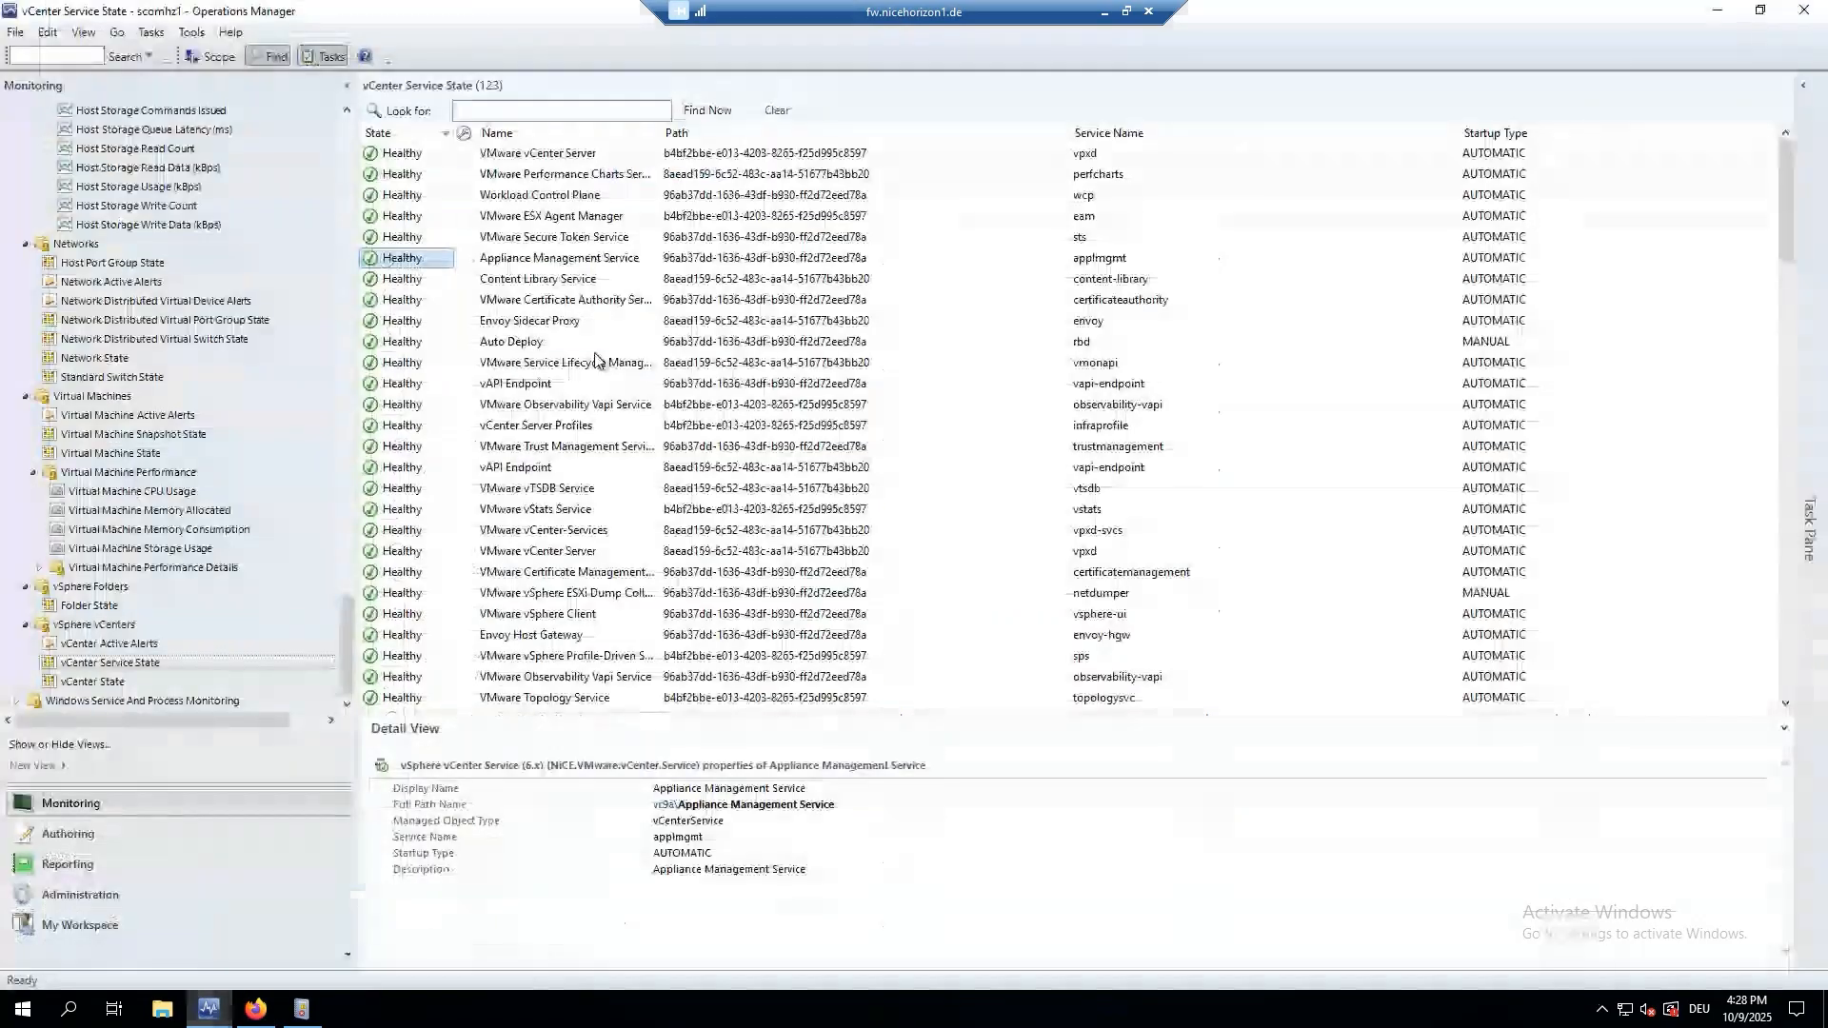
{"action": "left_click", "coordinate": [595, 360]}
{"action": "scroll", "coordinate": [448, 286], "scroll_direction": "down", "scroll_amount": 3}
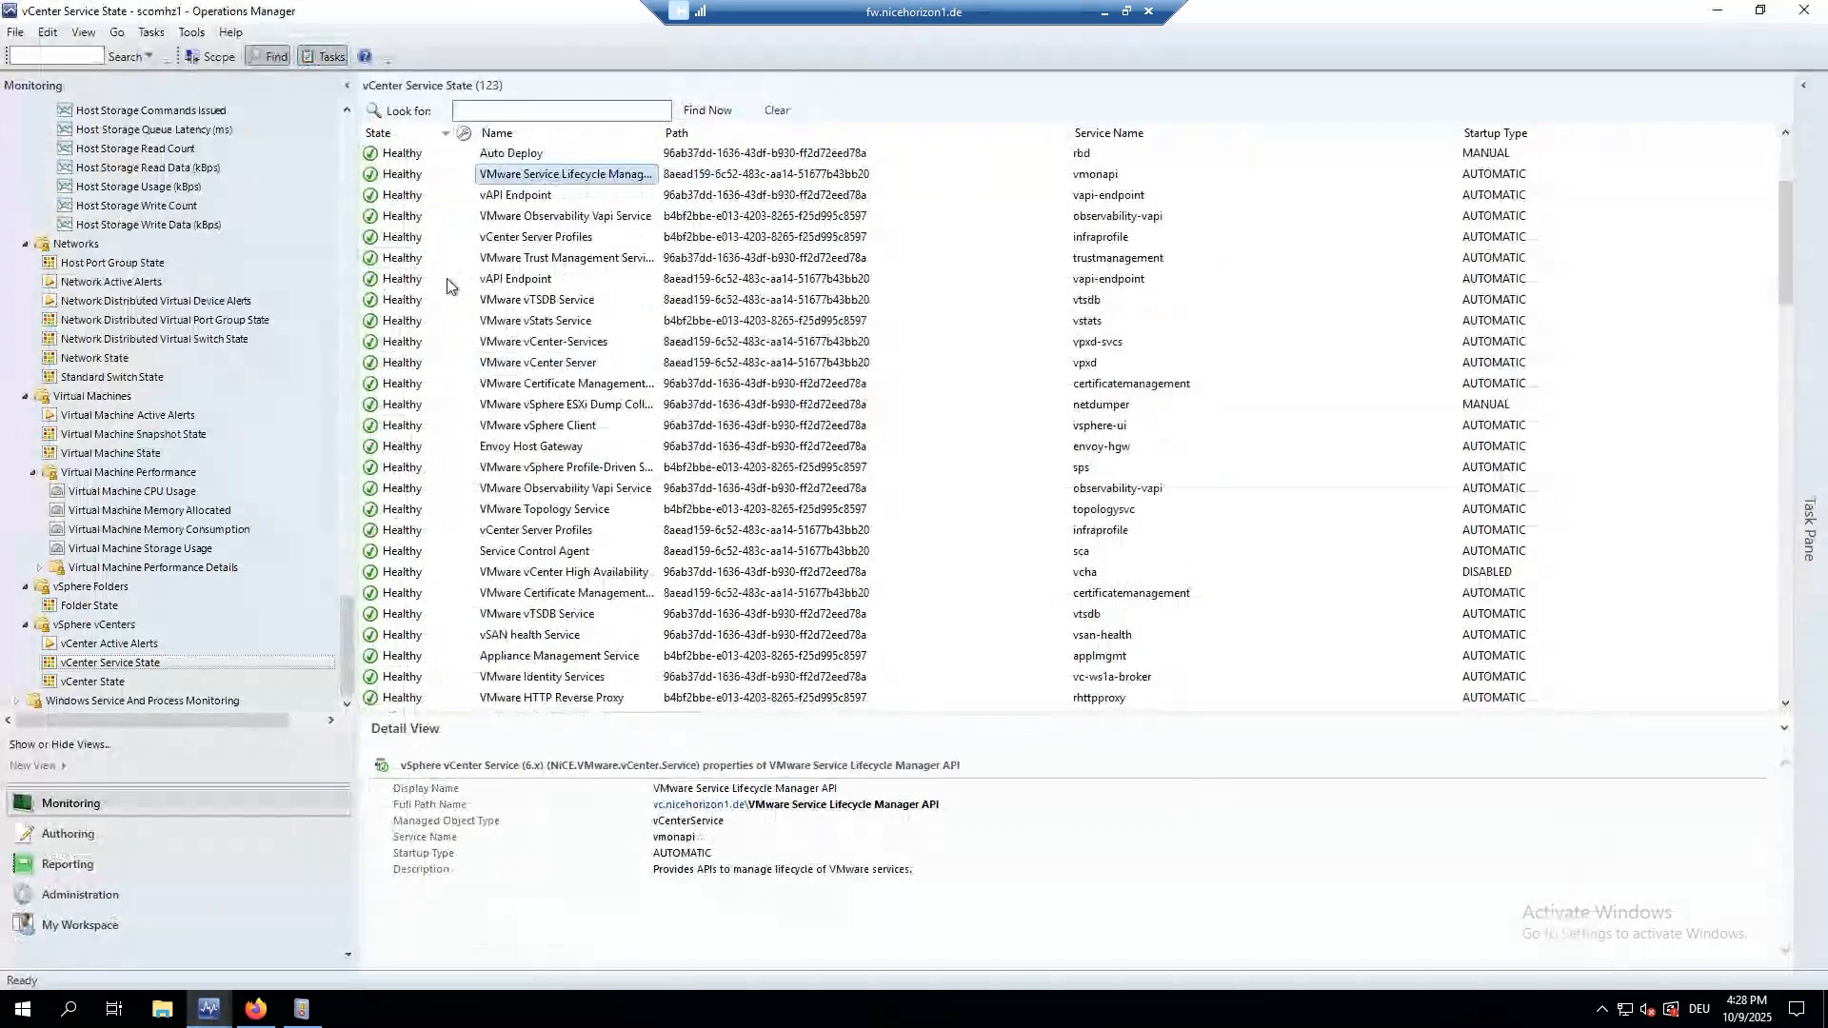
{"action": "scroll", "coordinate": [447, 285], "scroll_direction": "down", "scroll_amount": 10}
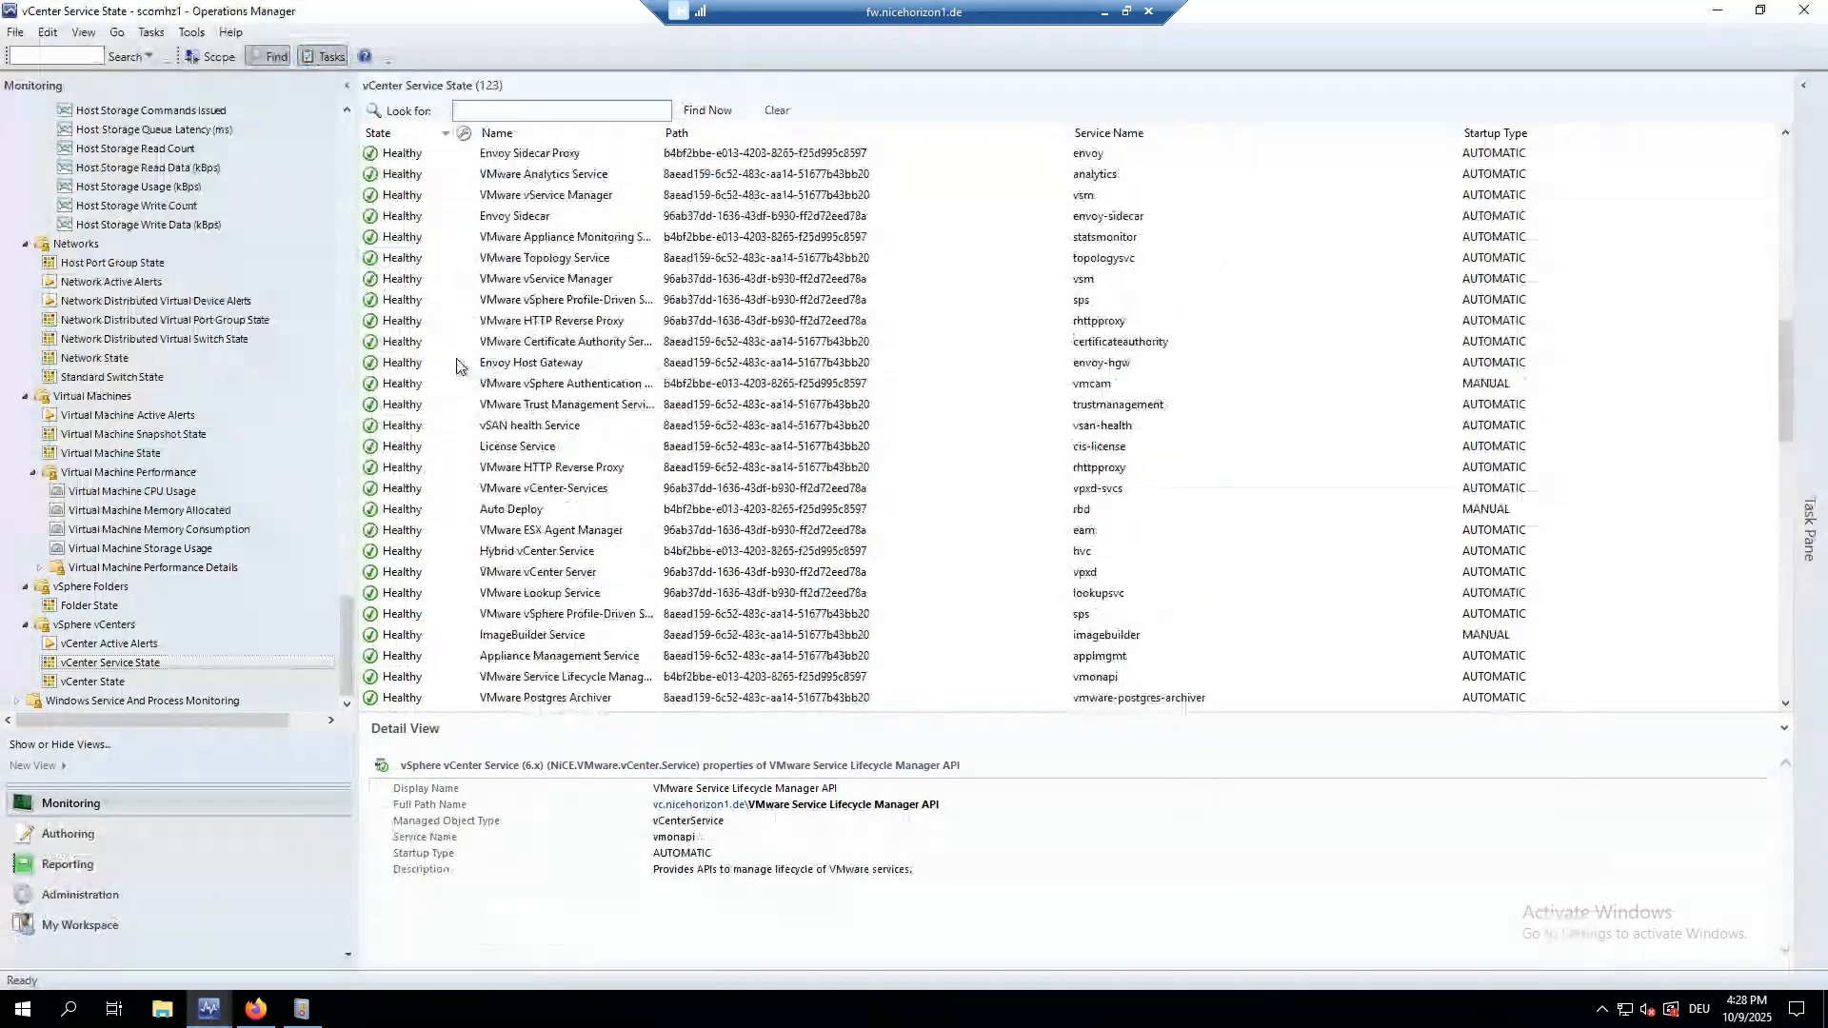
{"action": "scroll", "coordinate": [457, 366], "scroll_direction": "up", "scroll_amount": 13}
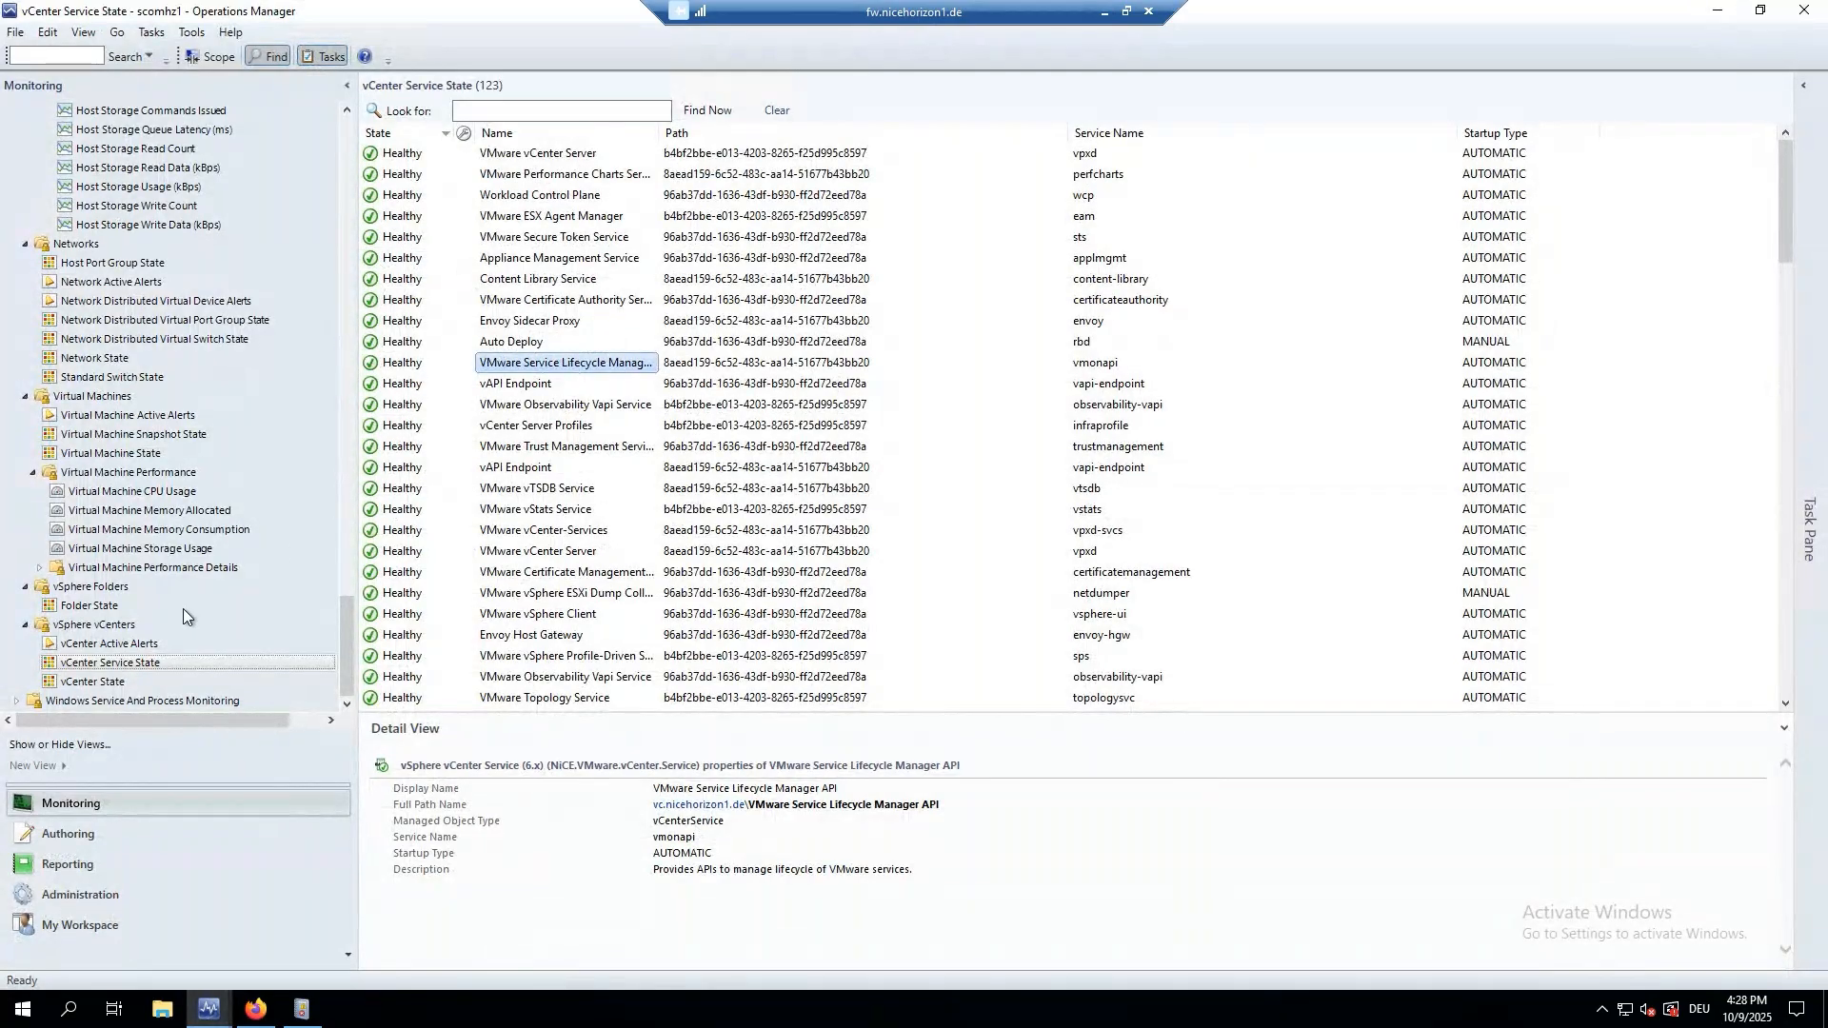
{"action": "scroll", "coordinate": [183, 609], "scroll_direction": "up", "scroll_amount": 15}
{"action": "scroll", "coordinate": [179, 608], "scroll_direction": "up", "scroll_amount": 2}
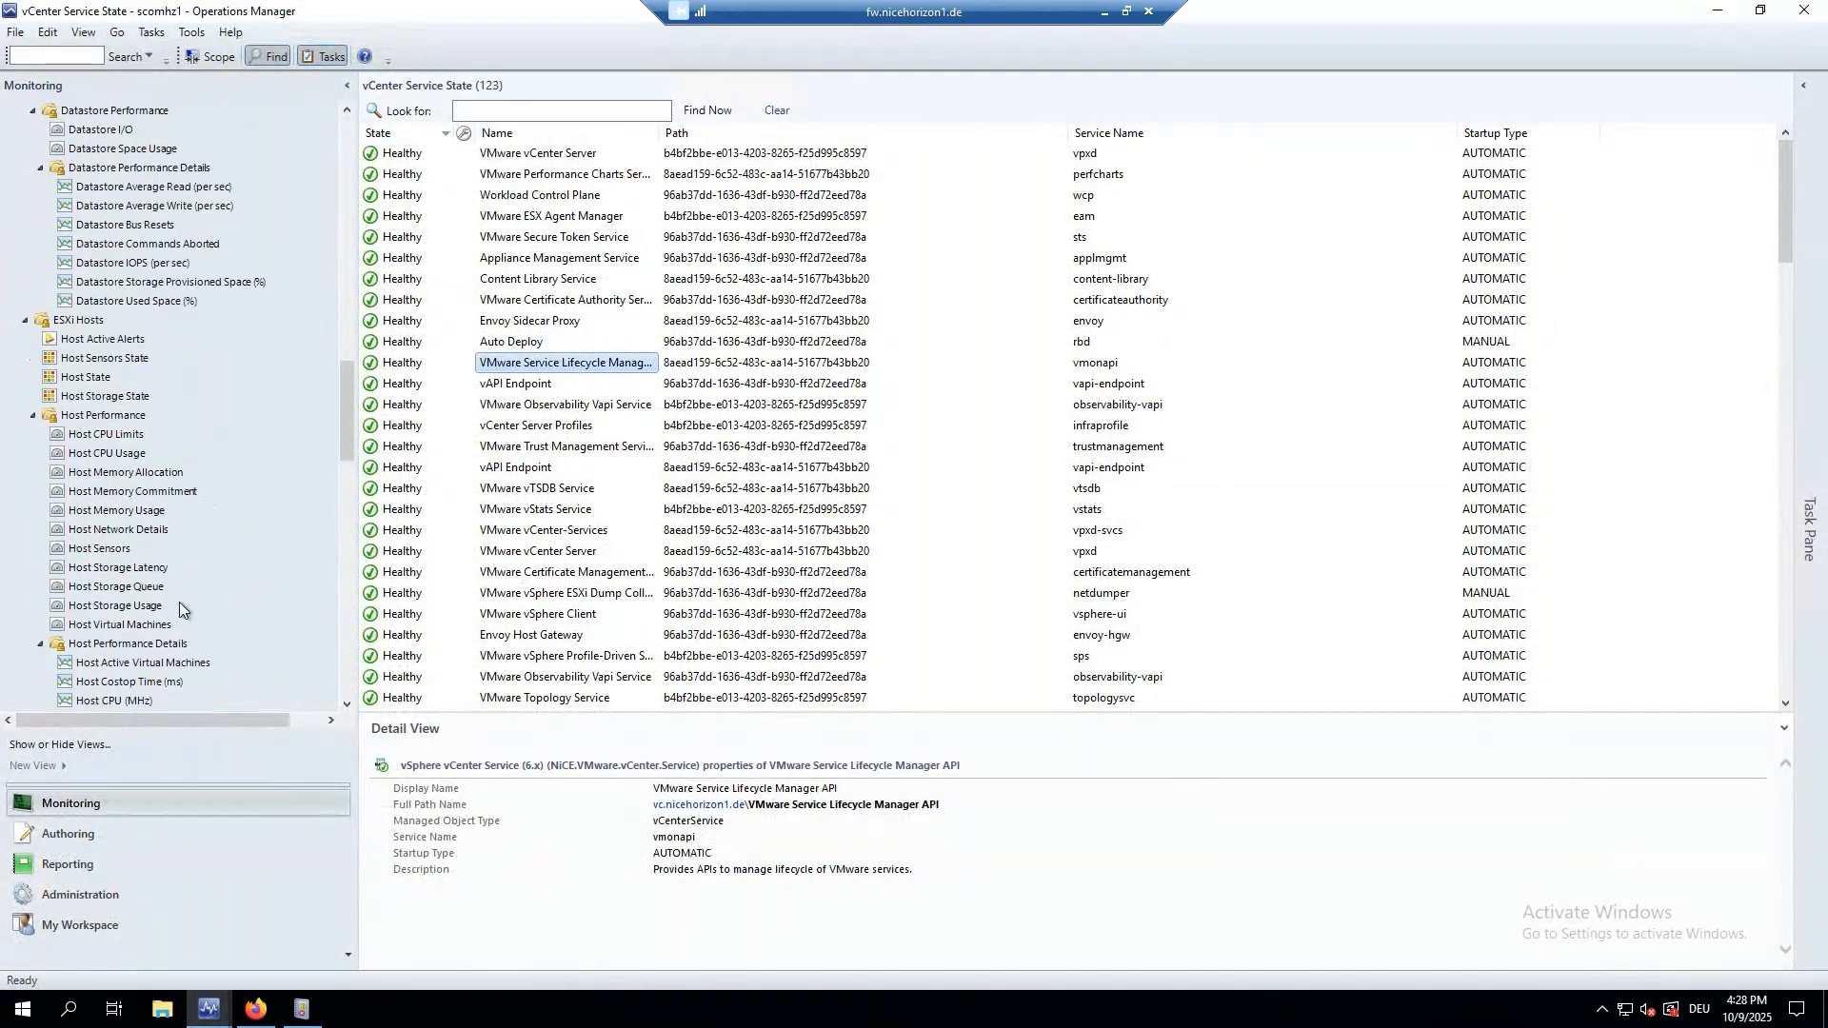
{"action": "scroll", "coordinate": [179, 601], "scroll_direction": "up", "scroll_amount": 6}
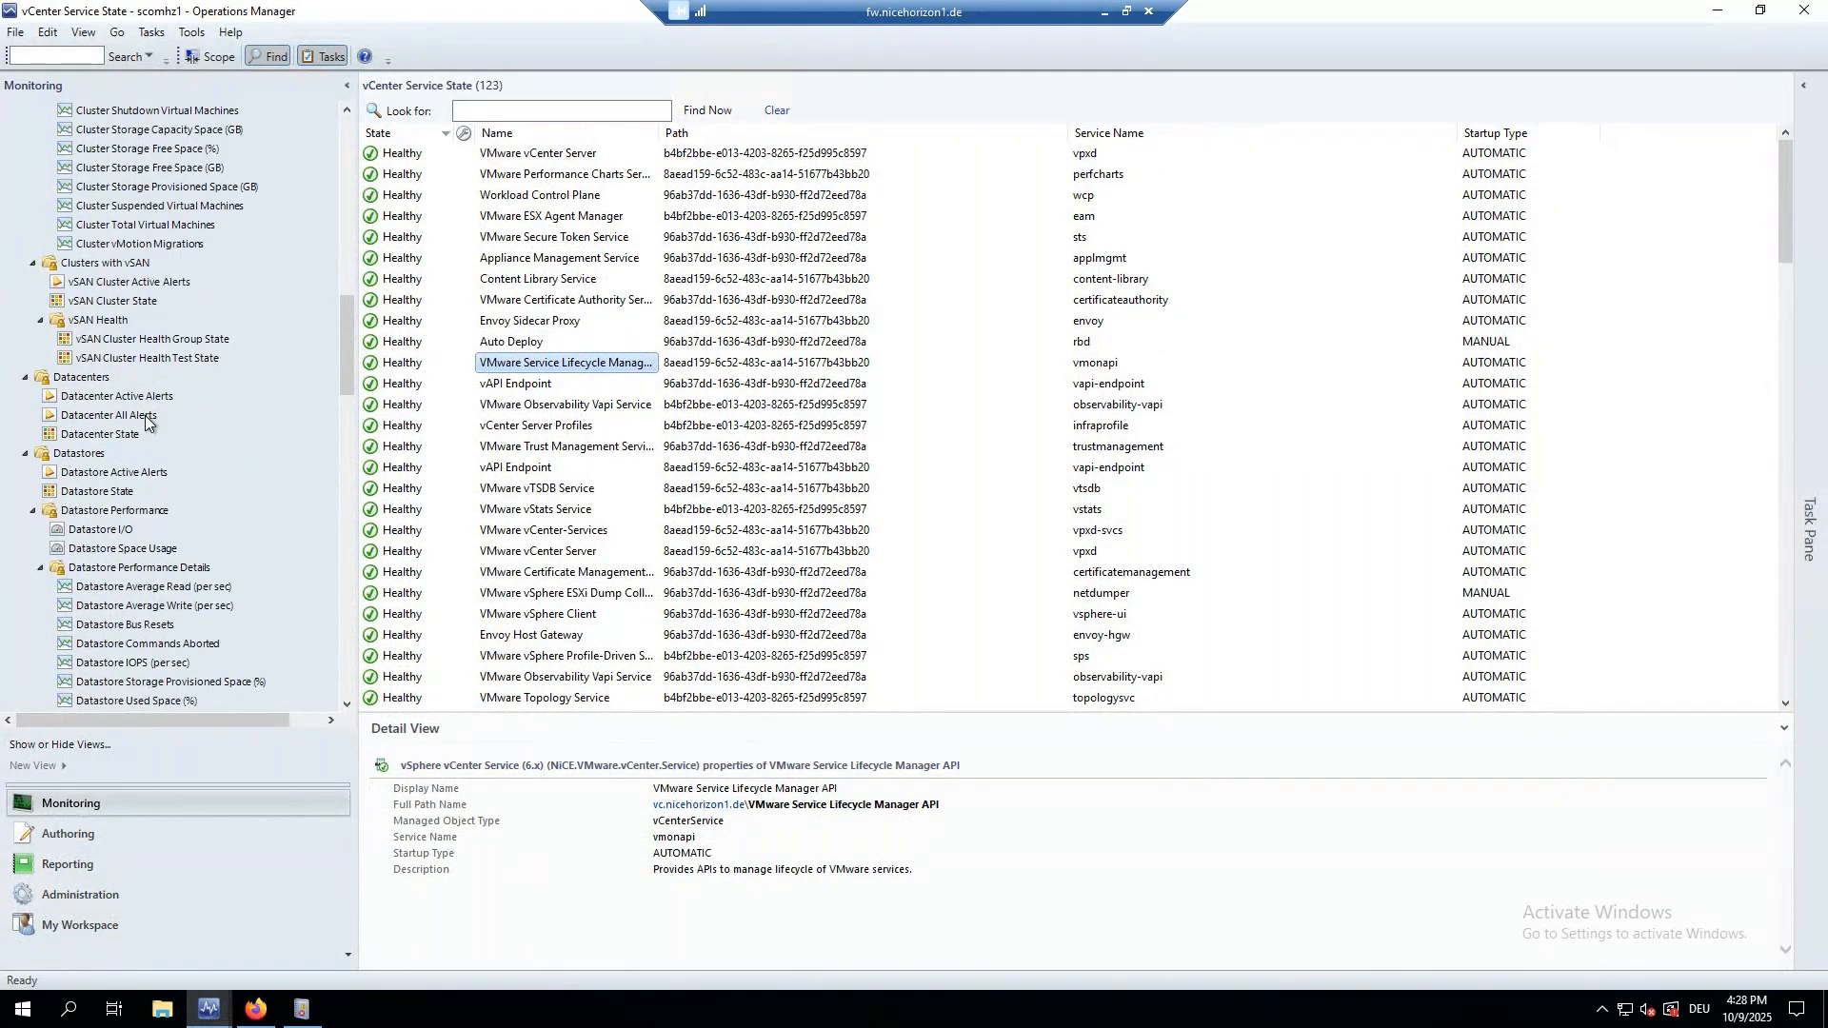
{"action": "scroll", "coordinate": [145, 422], "scroll_direction": "up", "scroll_amount": 4}
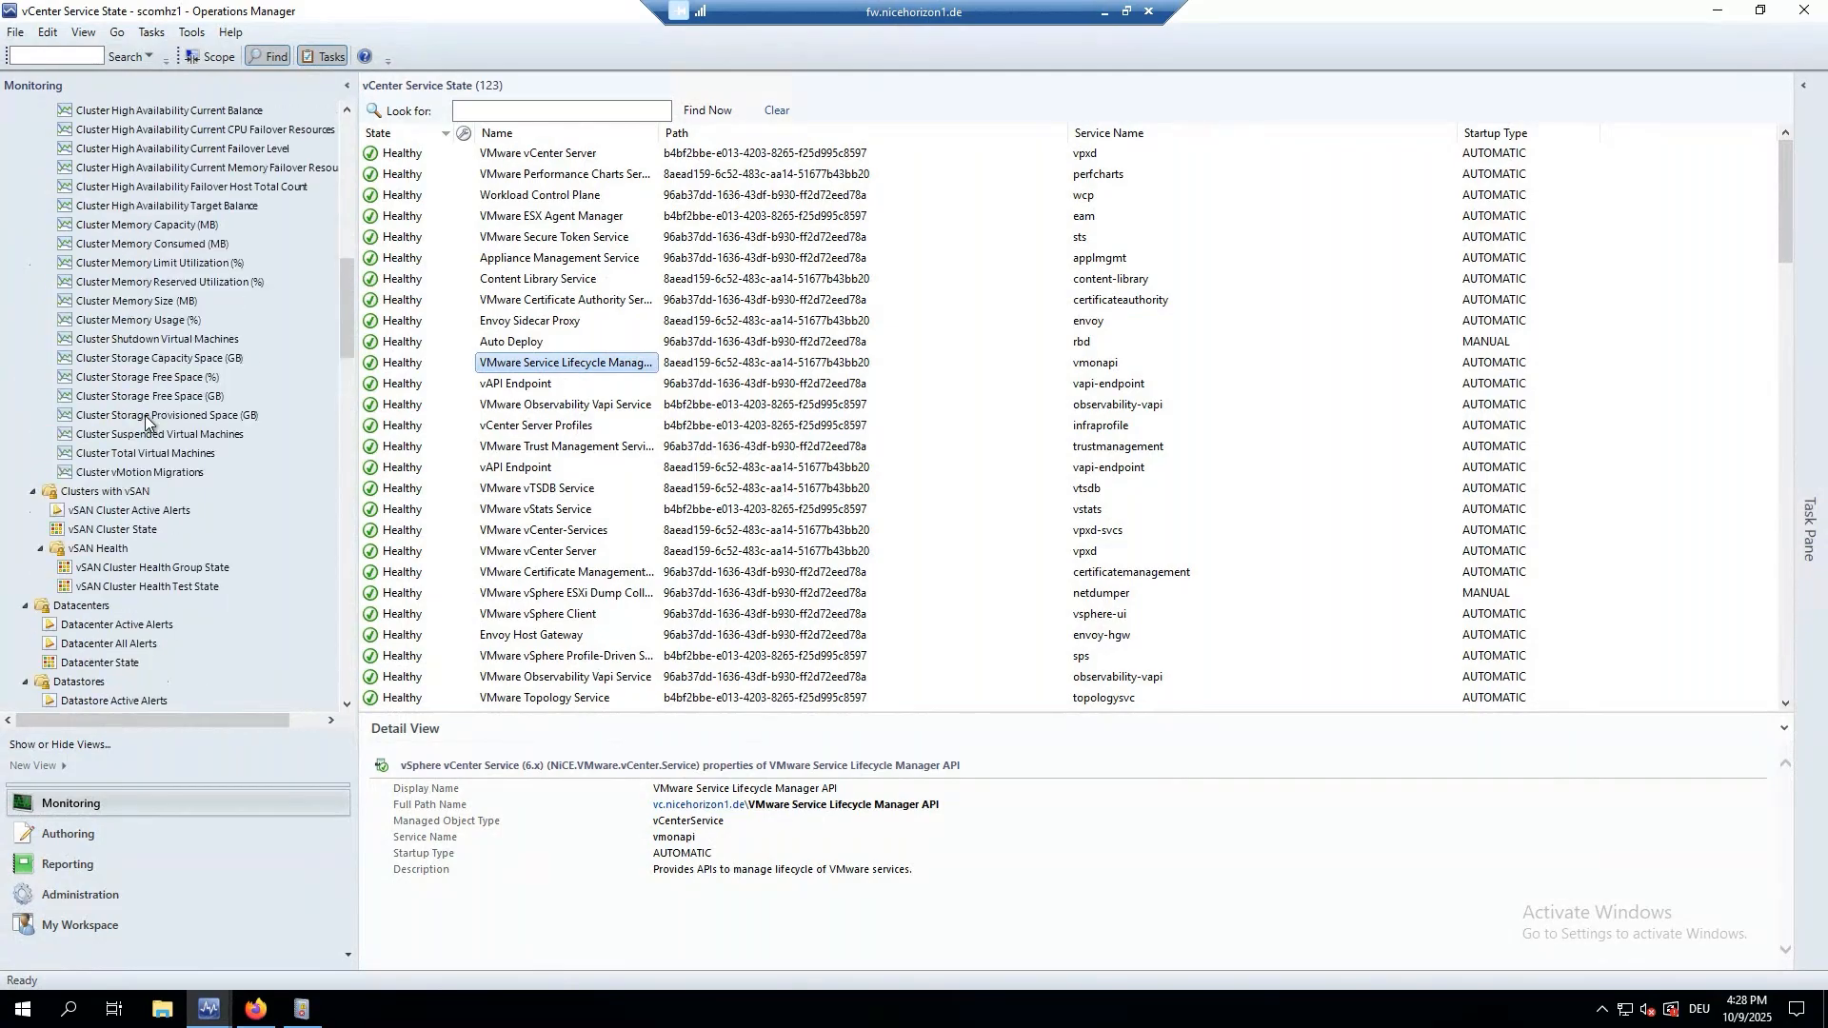
Open the 72 vSphere Active Alerts and select the new critical vCenter Service Not Running alert.
{"action": "left_click", "coordinate": [139, 473]}
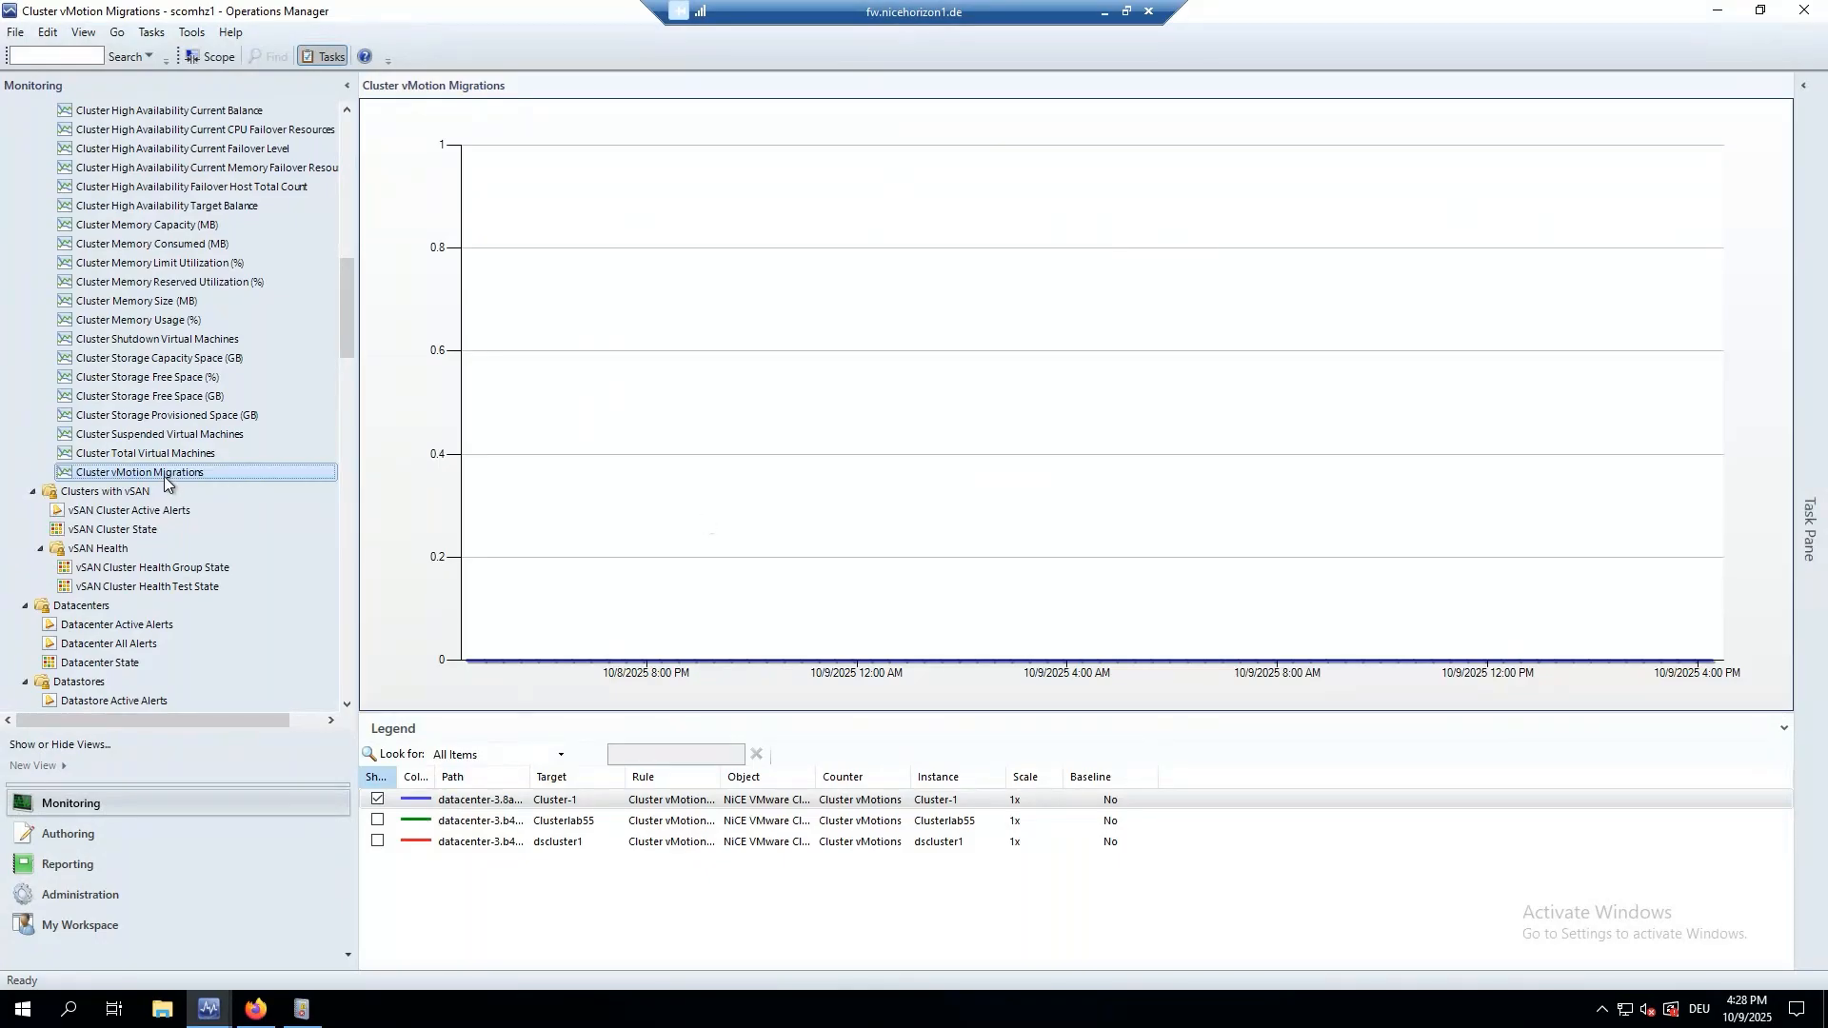
{"action": "scroll", "coordinate": [186, 485], "scroll_direction": "up", "scroll_amount": 6}
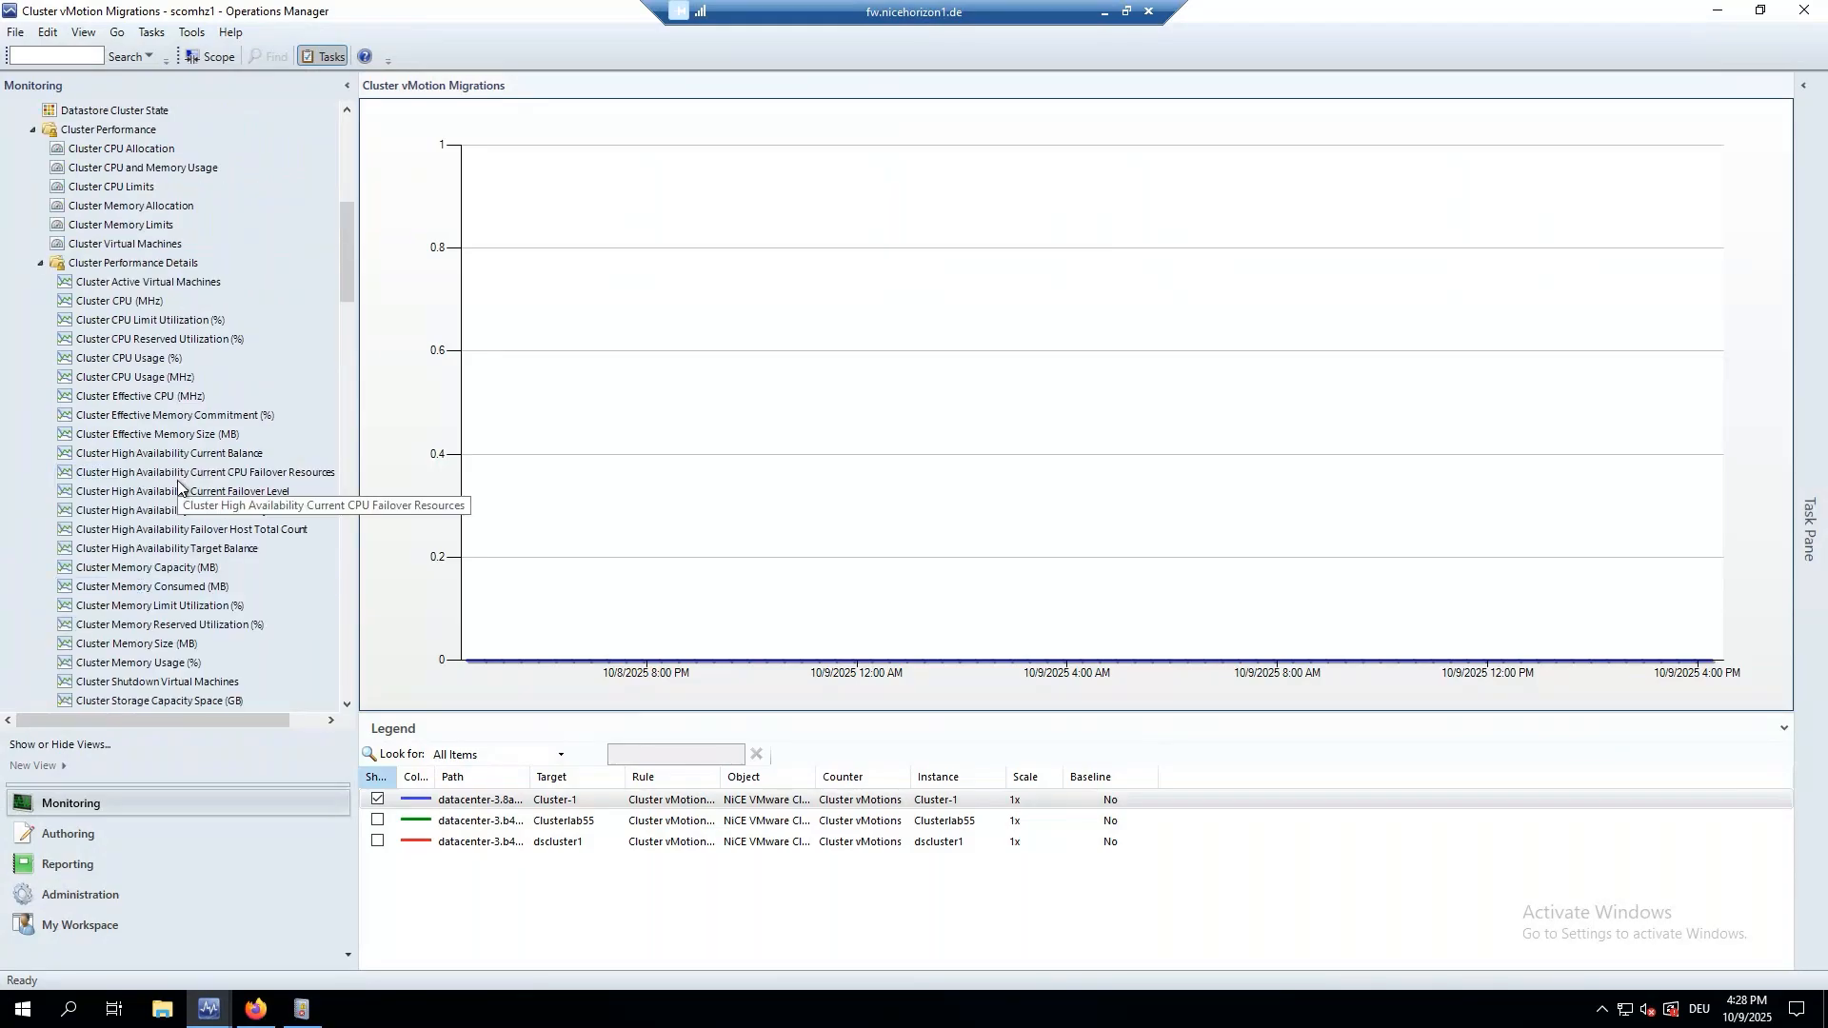
{"action": "scroll", "coordinate": [178, 486], "scroll_direction": "up", "scroll_amount": 9}
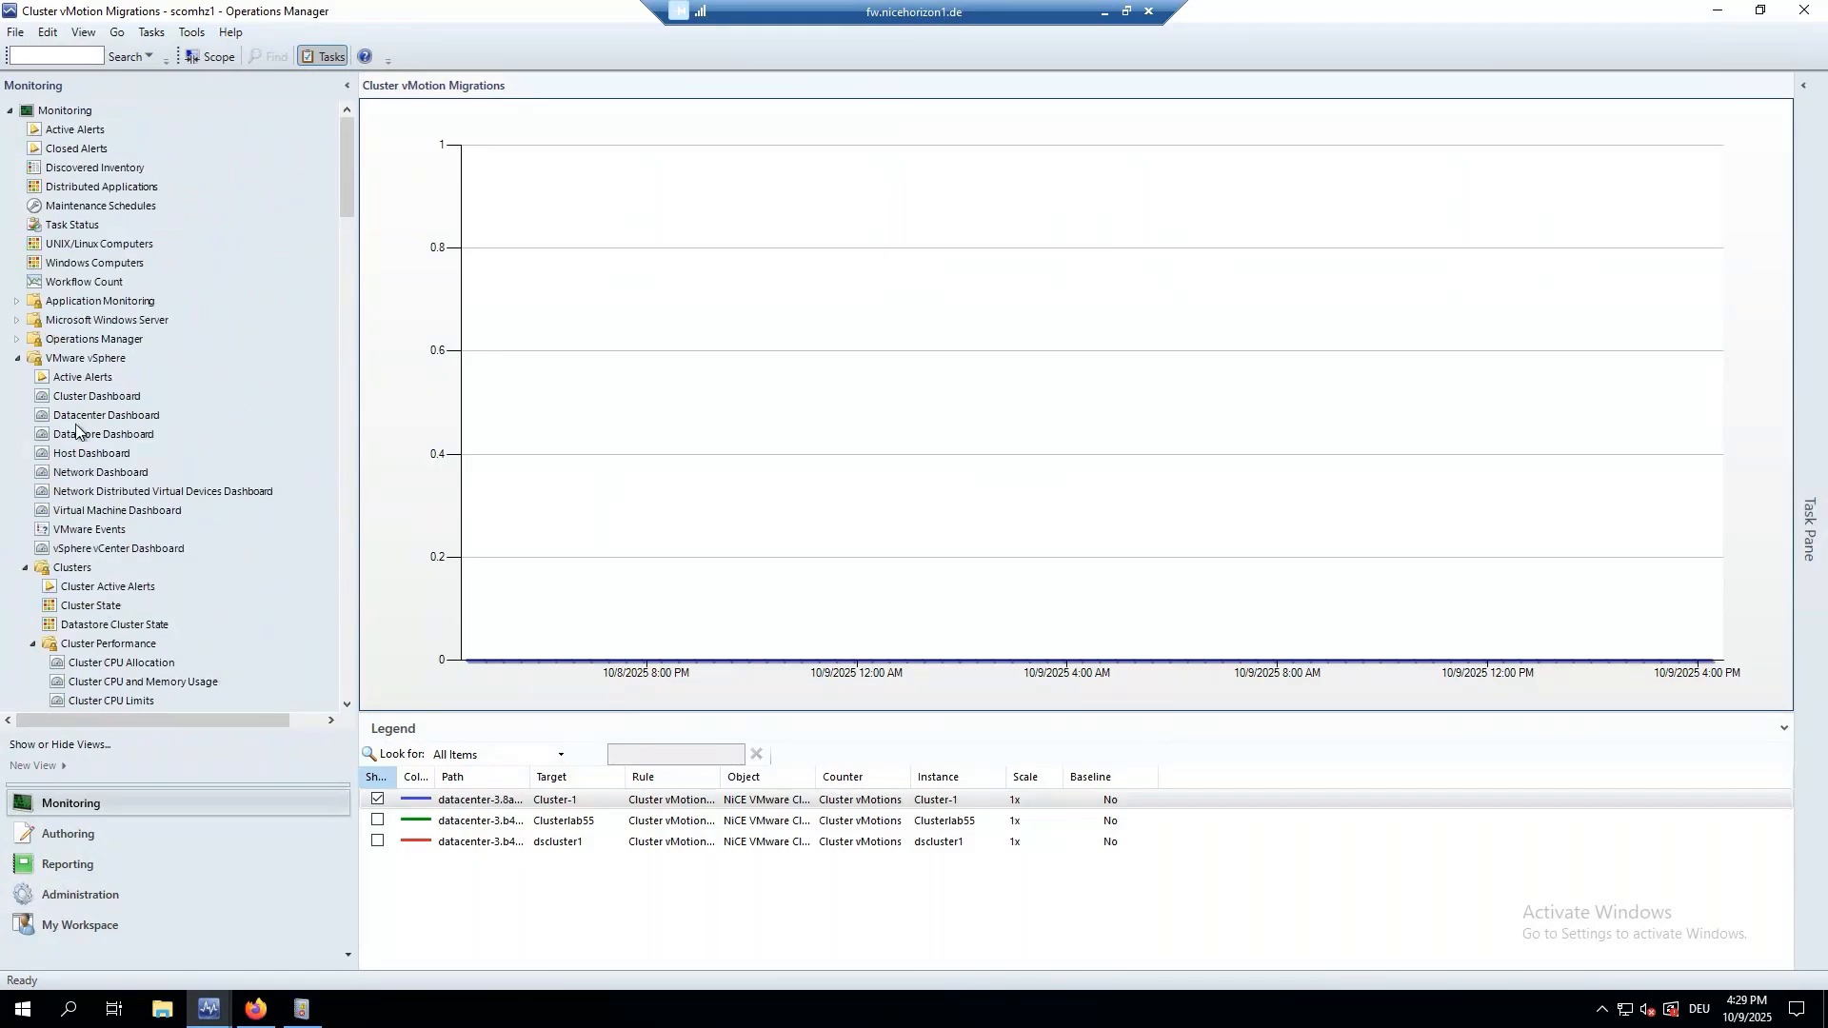
{"action": "left_click", "coordinate": [72, 377]}
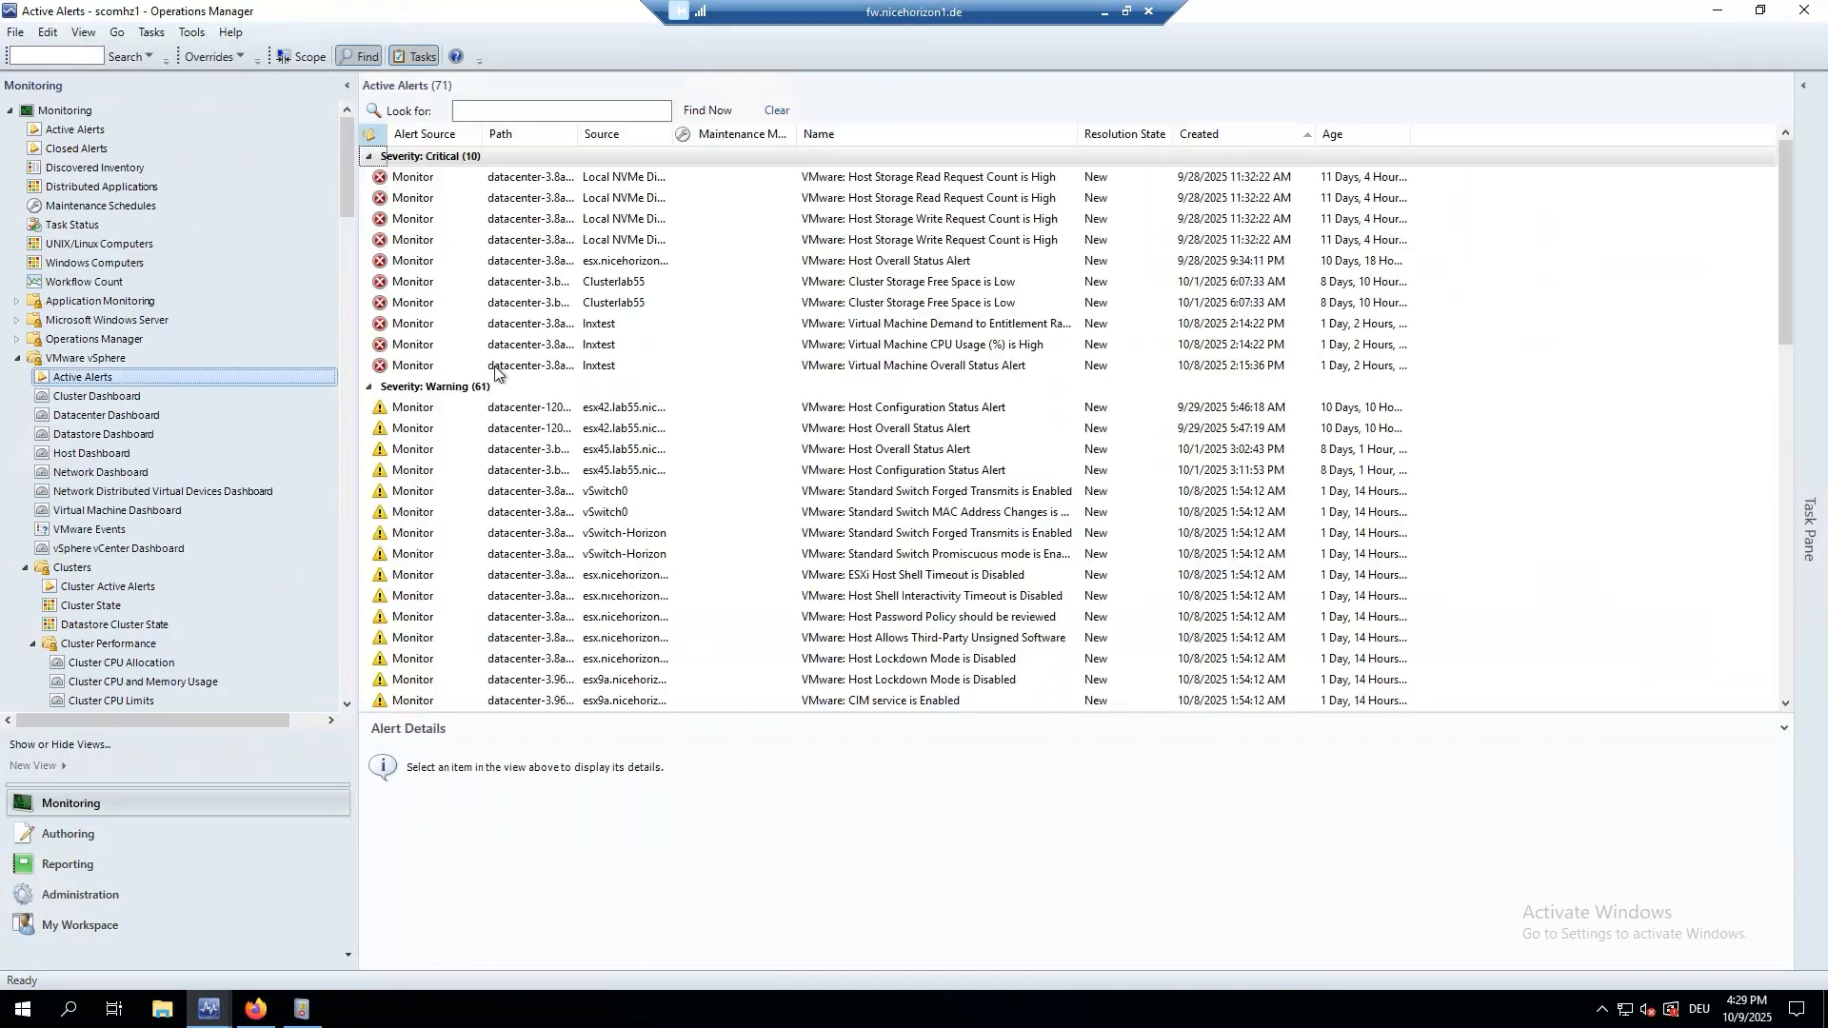
{"action": "left_click", "coordinate": [655, 303]}
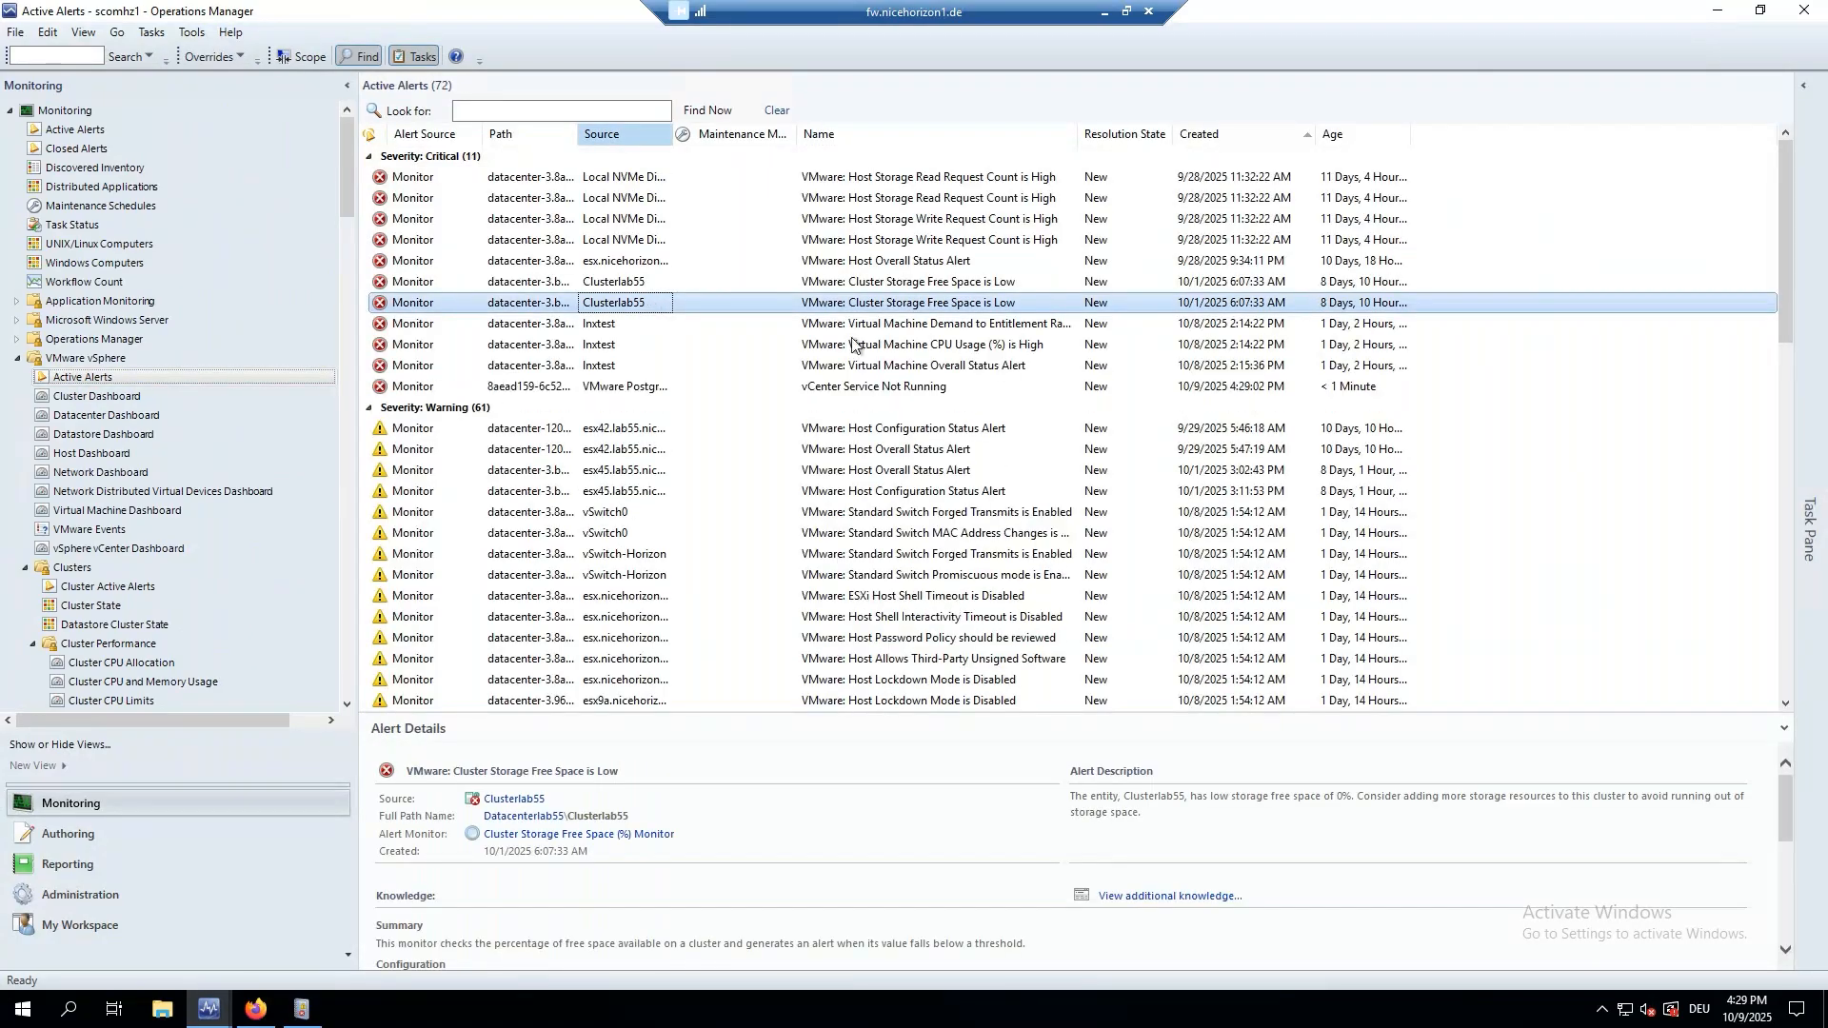
{"action": "left_click", "coordinate": [567, 386]}
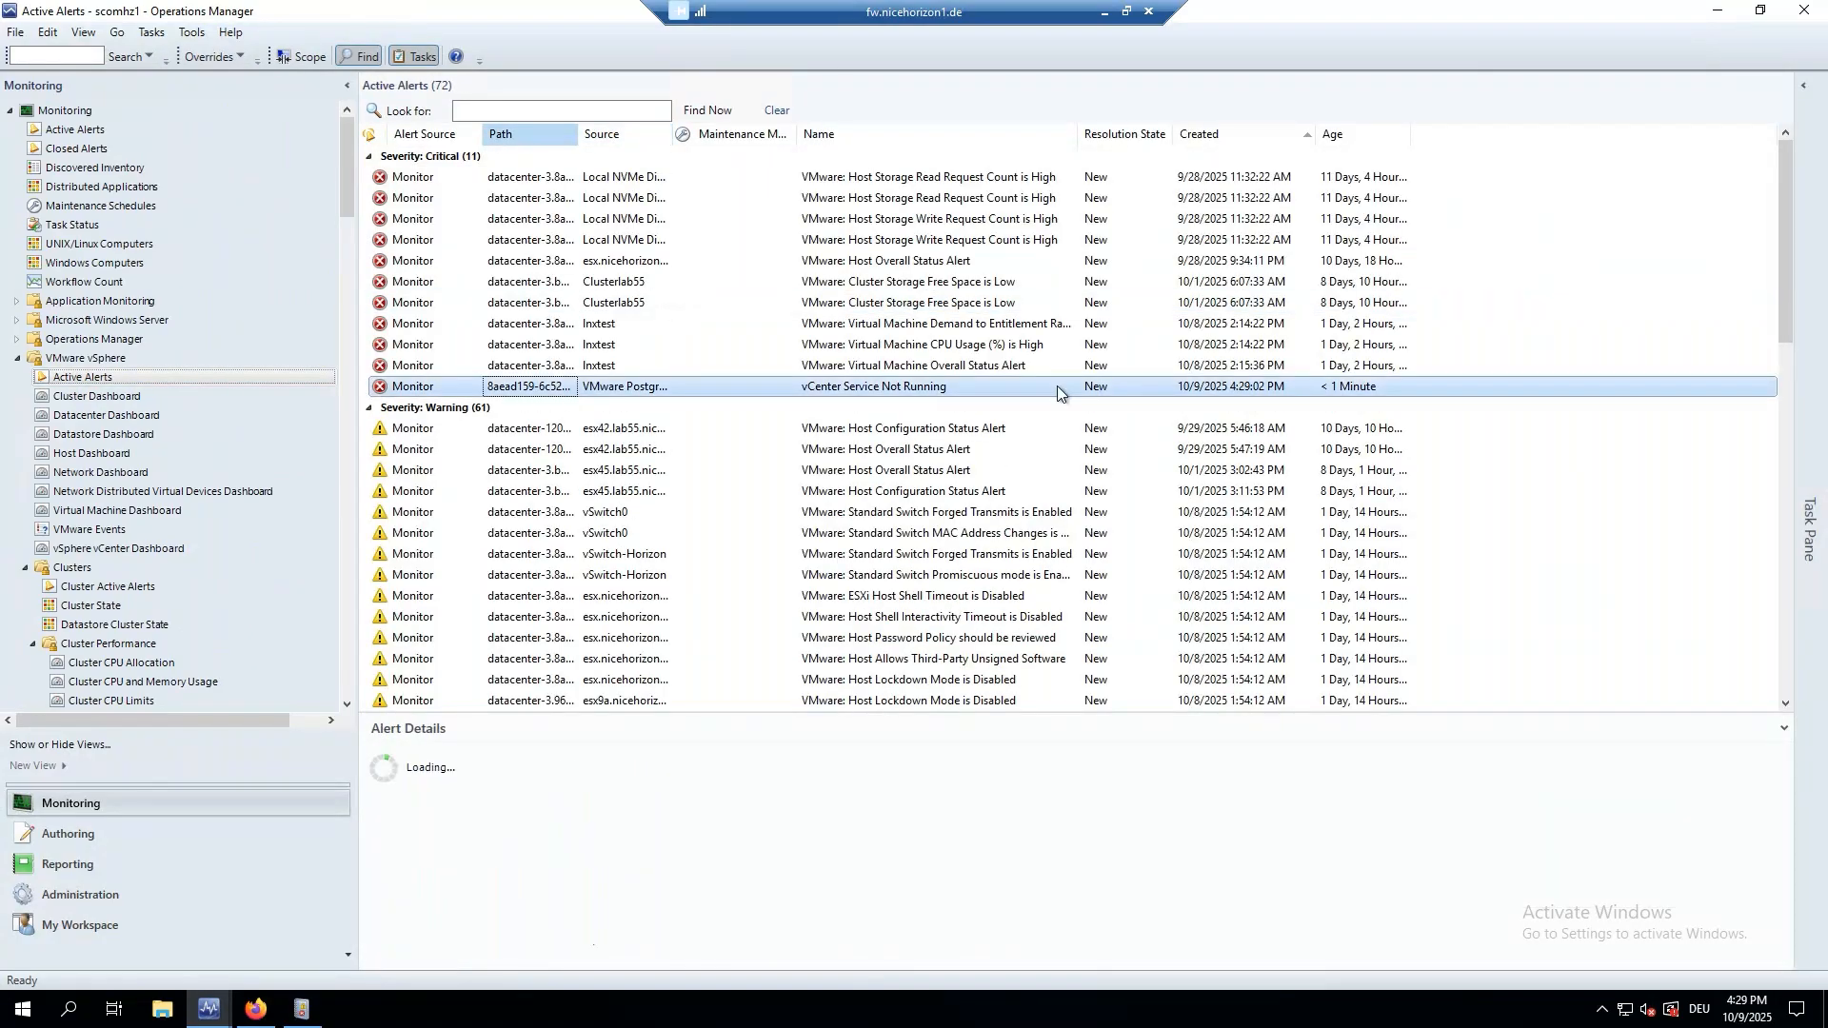
Confirm in the alert properties that vmware-postgres-archiver is STOPPED, then return to the browser.
{"action": "left_click", "coordinate": [928, 387]}
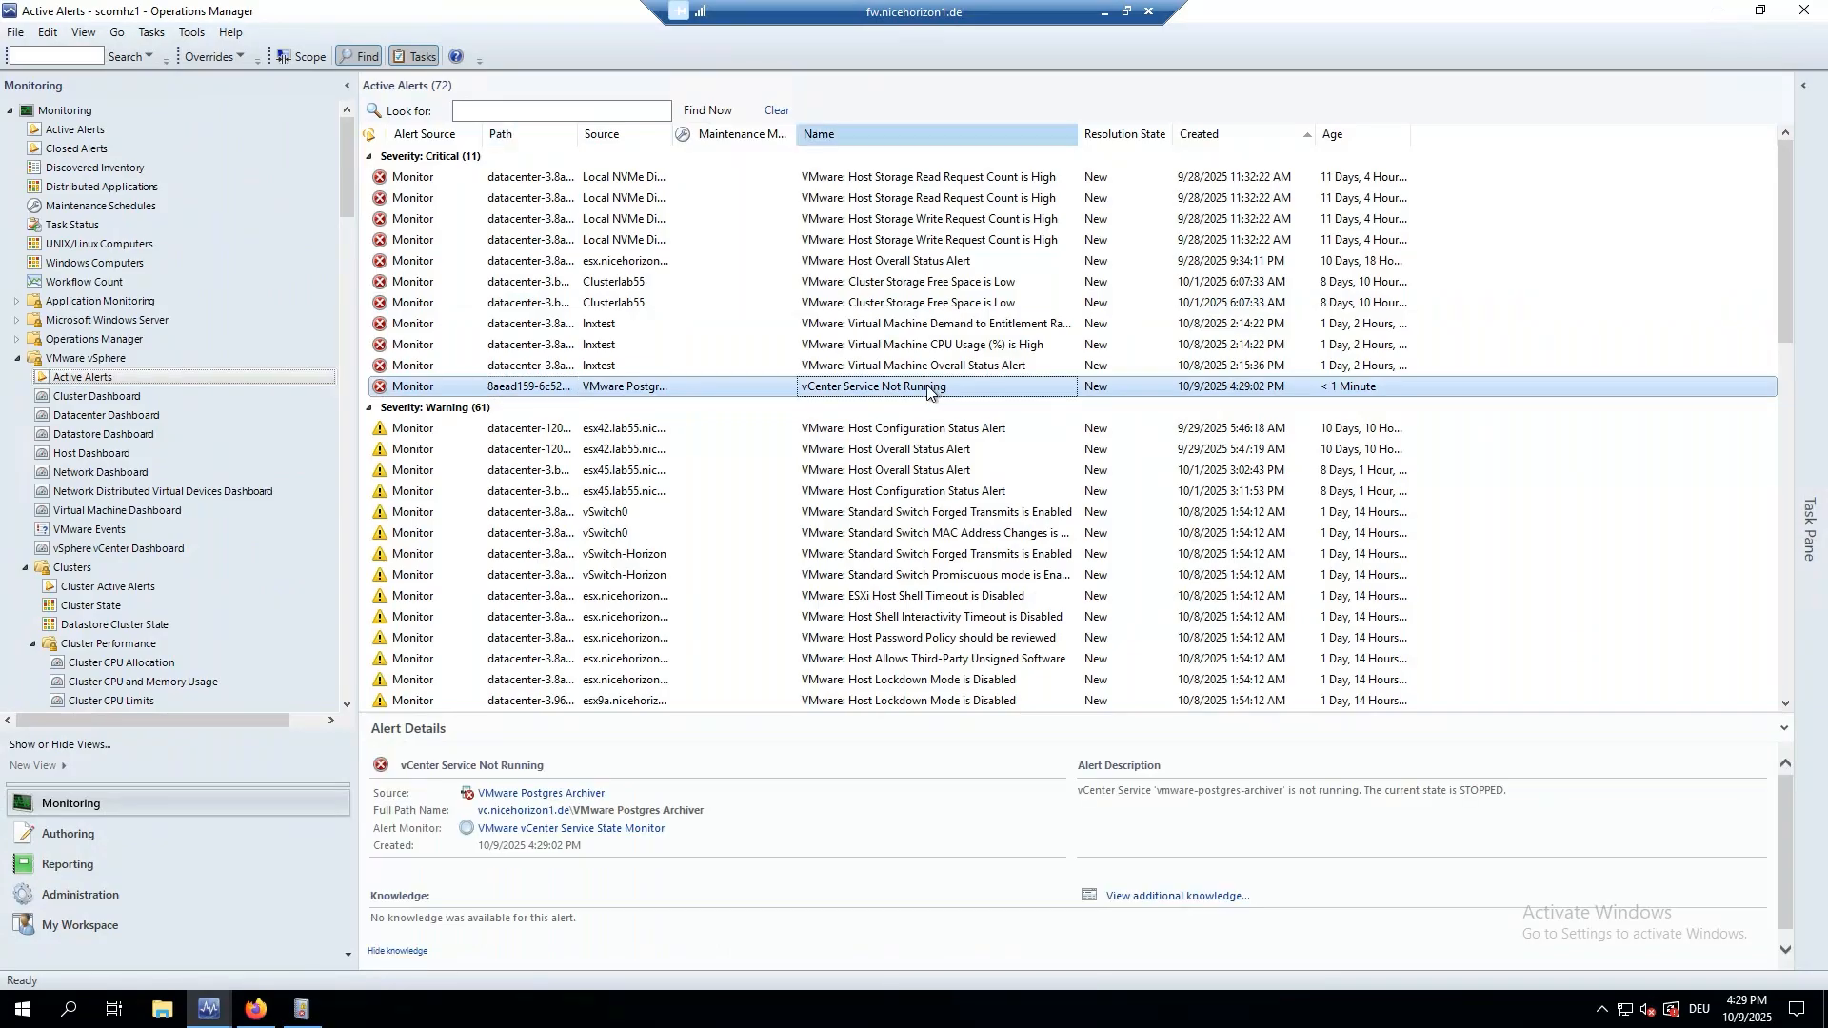
{"action": "double_click", "coordinate": [928, 386]}
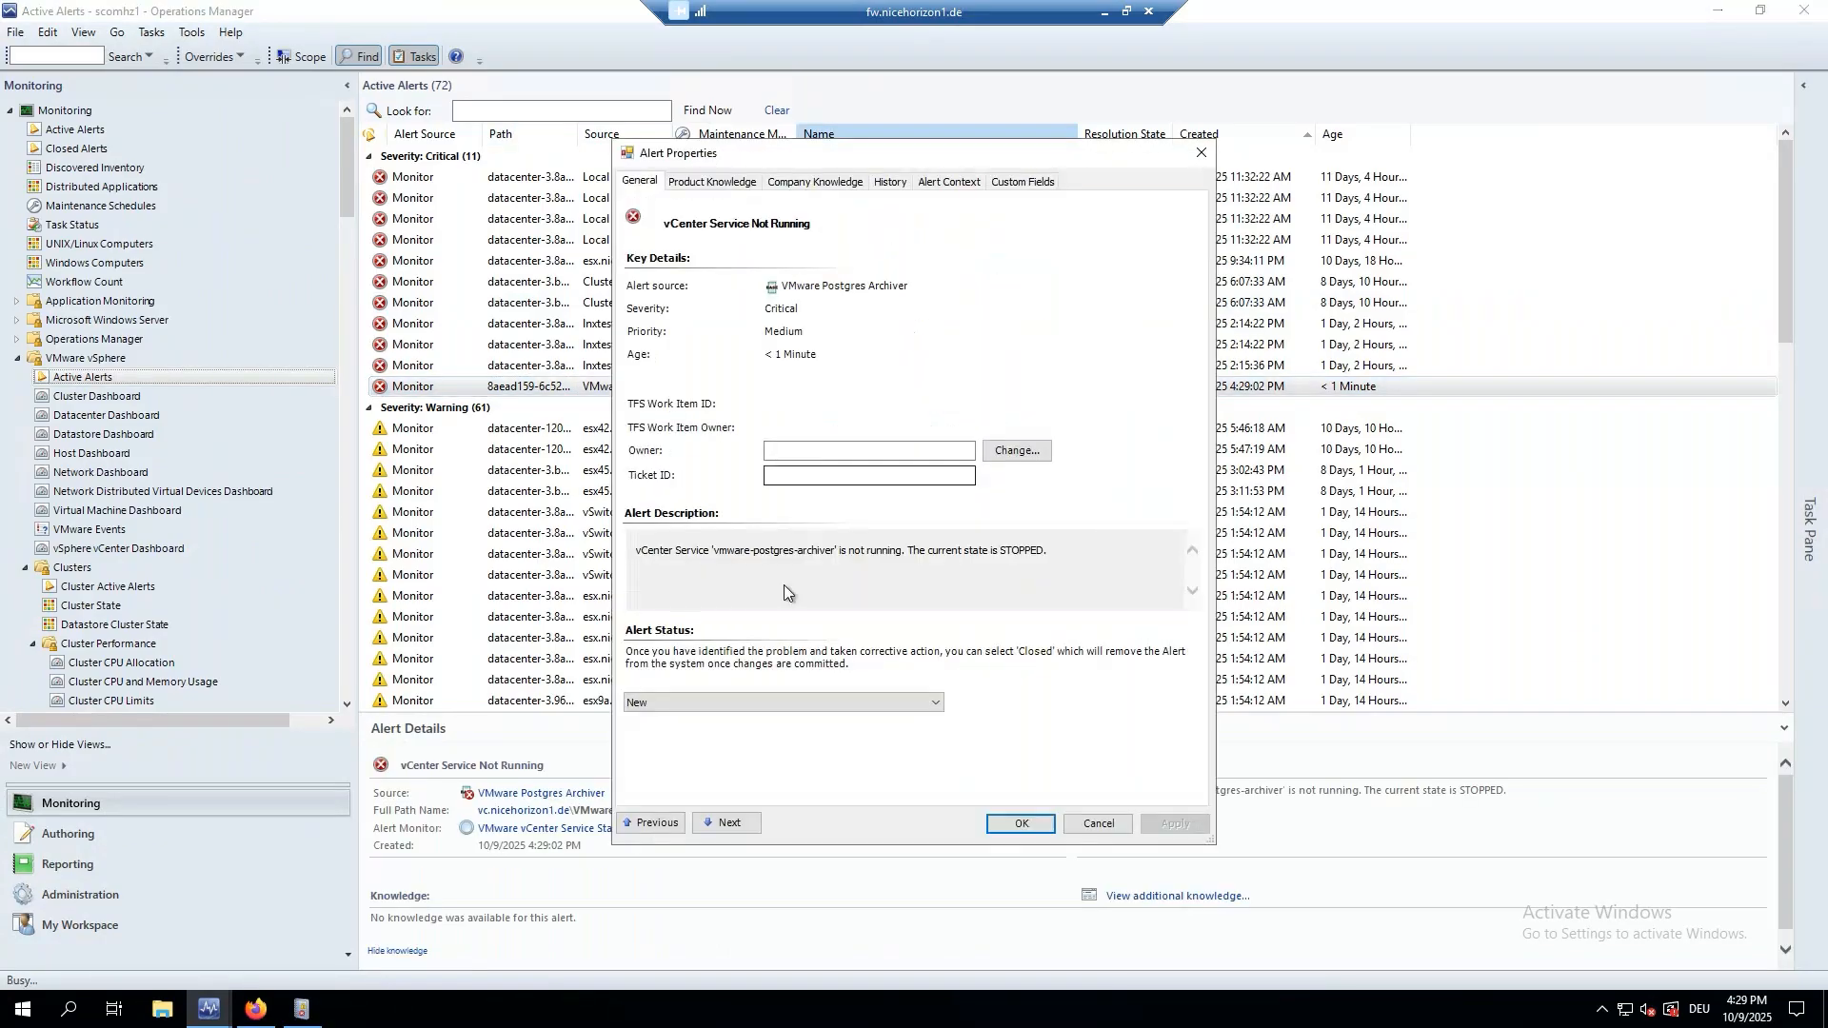
{"action": "double_click", "coordinate": [767, 552]}
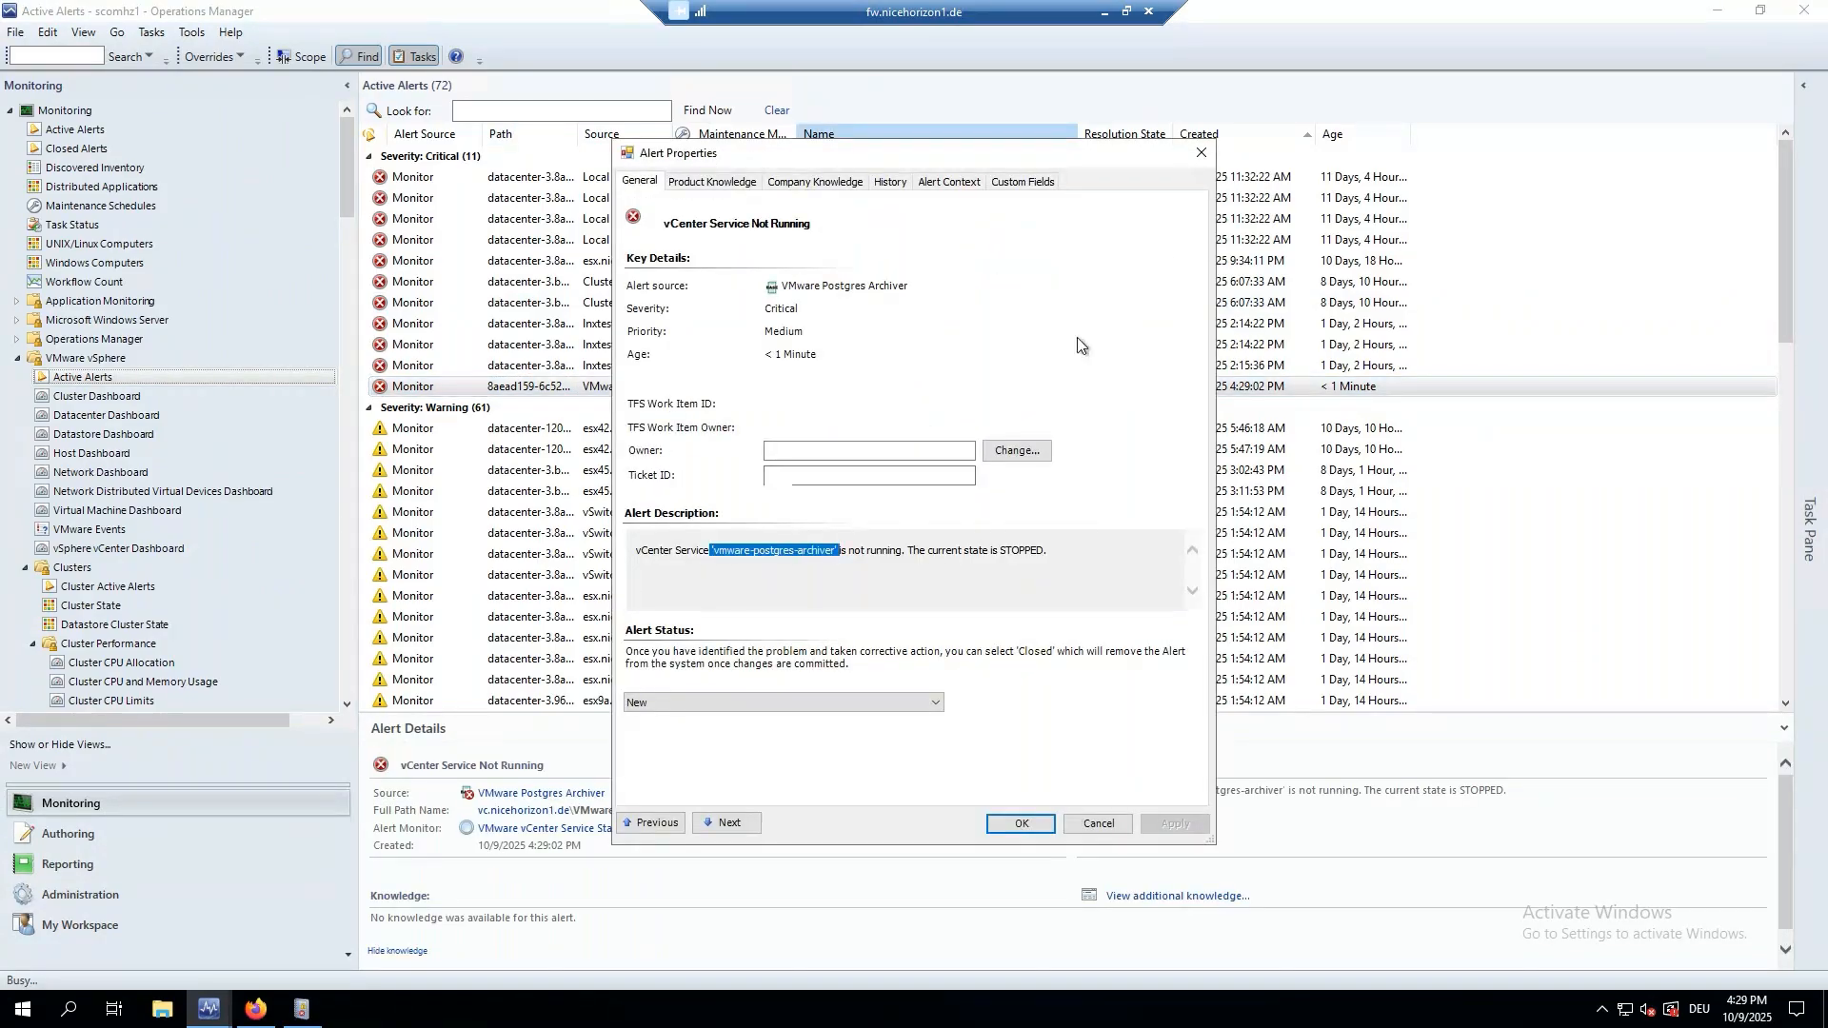
{"action": "left_click", "coordinate": [1200, 154]}
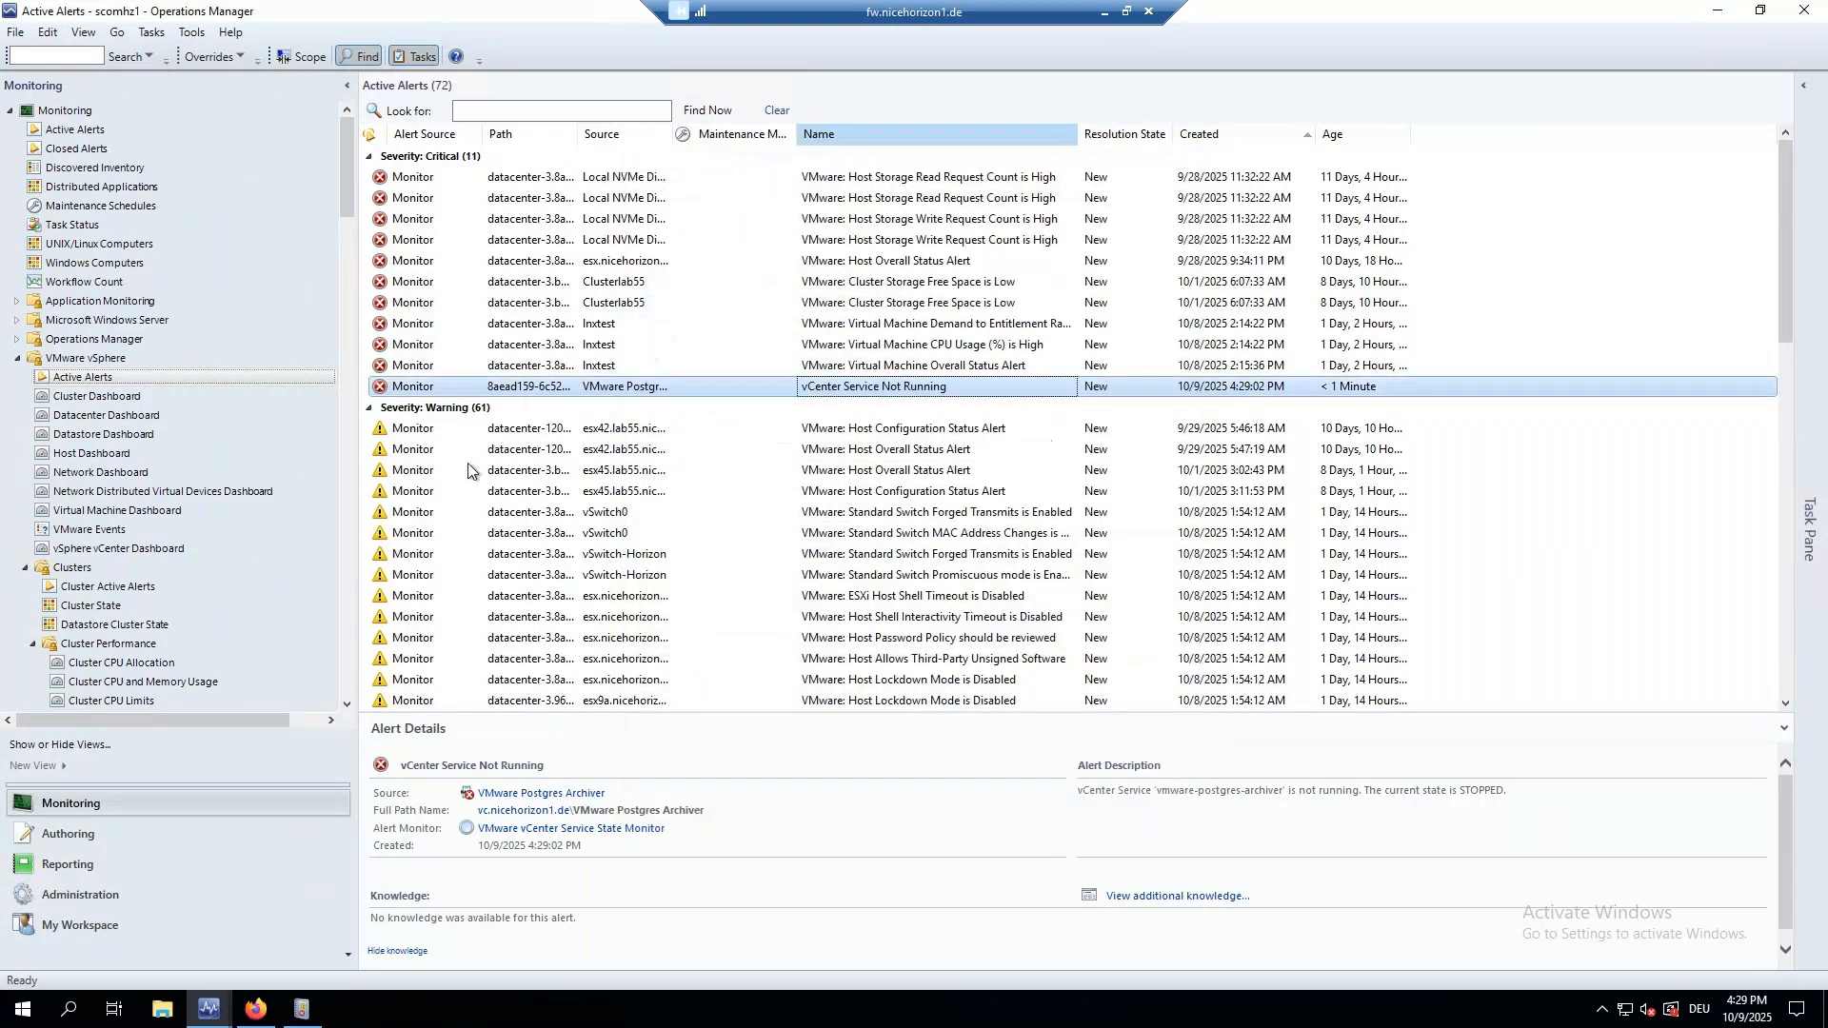
{"action": "key", "text": "alt+Tab"}
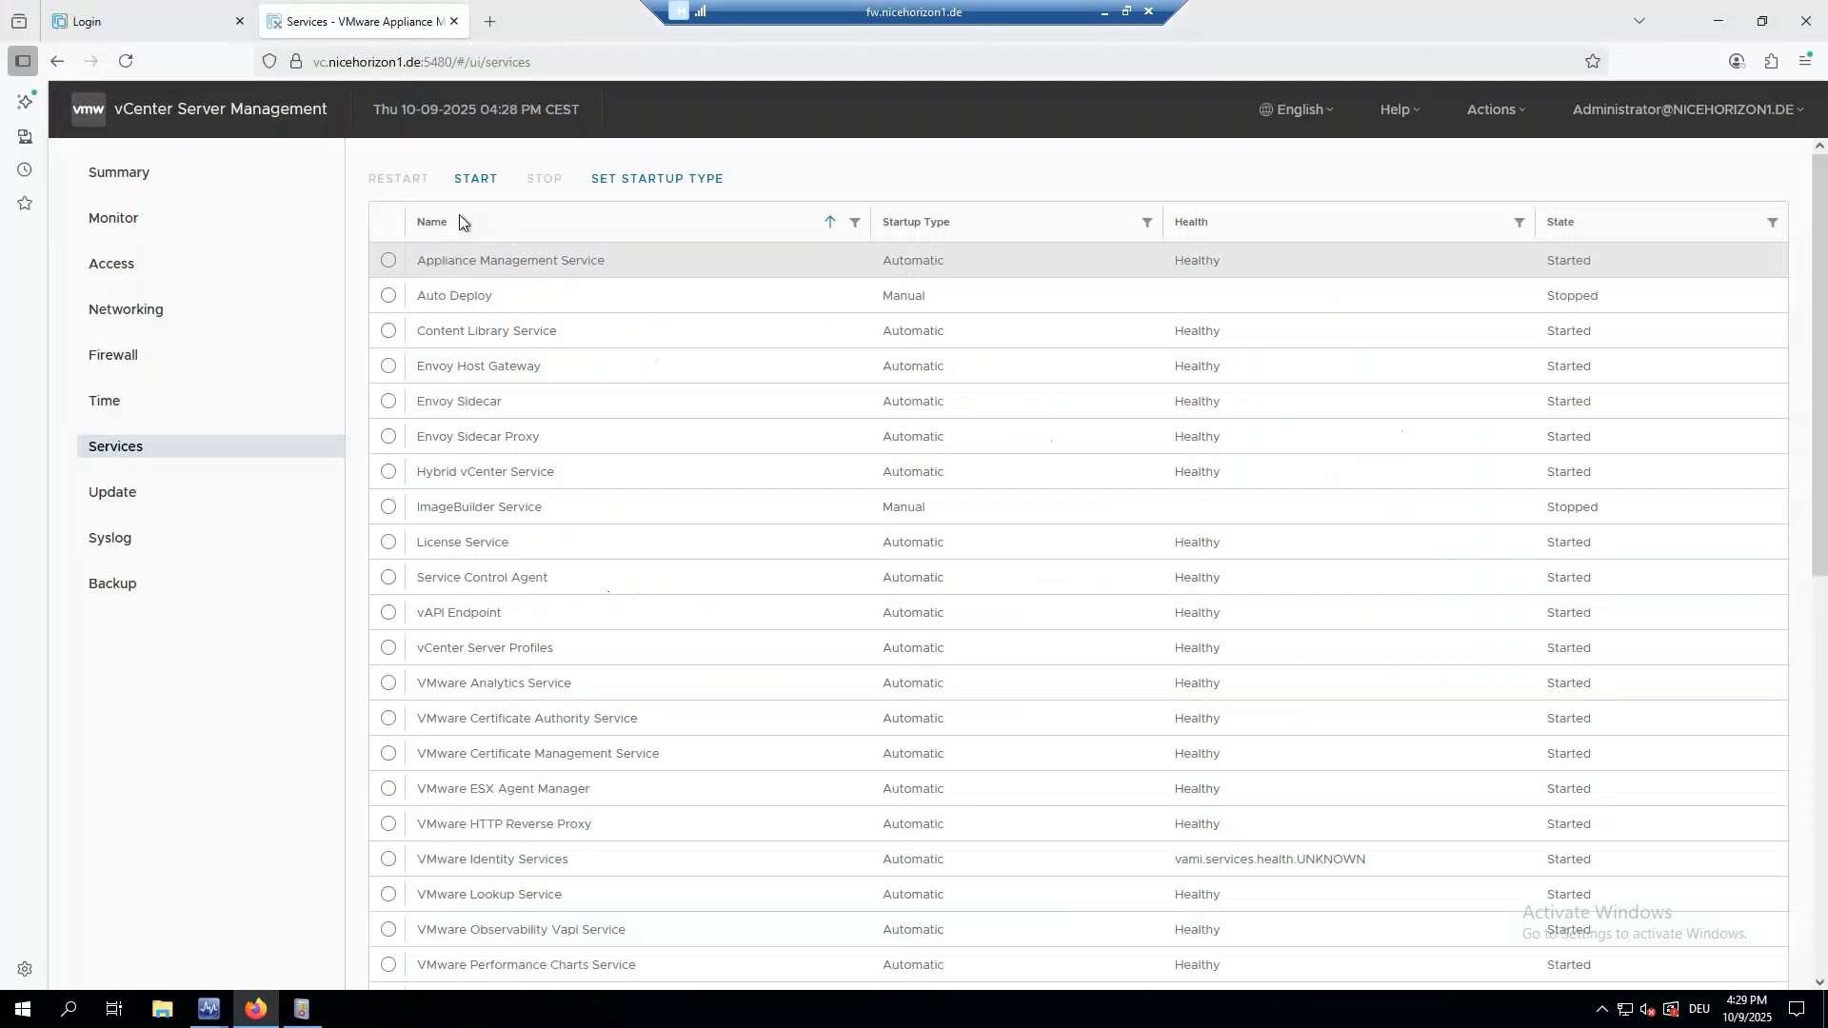
Sort services by state with stopped first and start VMware Postgres Archiver.
{"action": "left_click", "coordinate": [1580, 222]}
{"action": "left_click", "coordinate": [1586, 232]}
{"action": "left_click", "coordinate": [410, 334]}
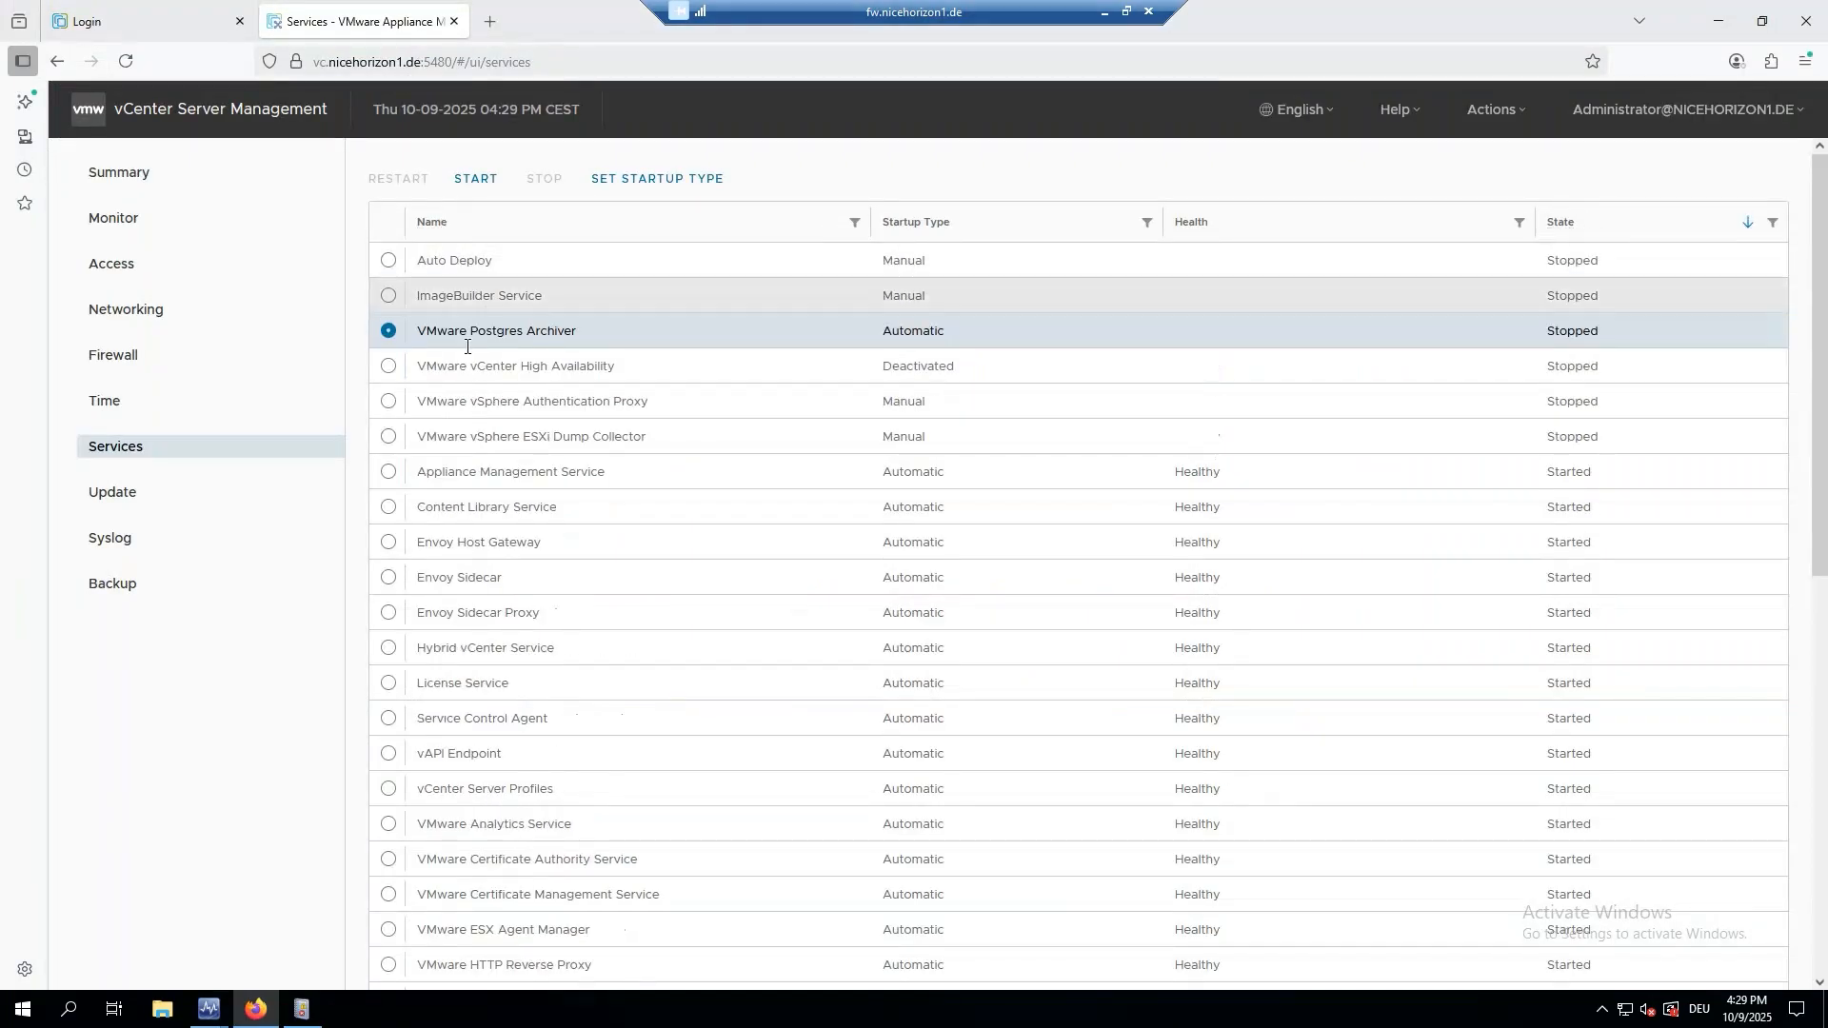
{"action": "left_click", "coordinate": [473, 179]}
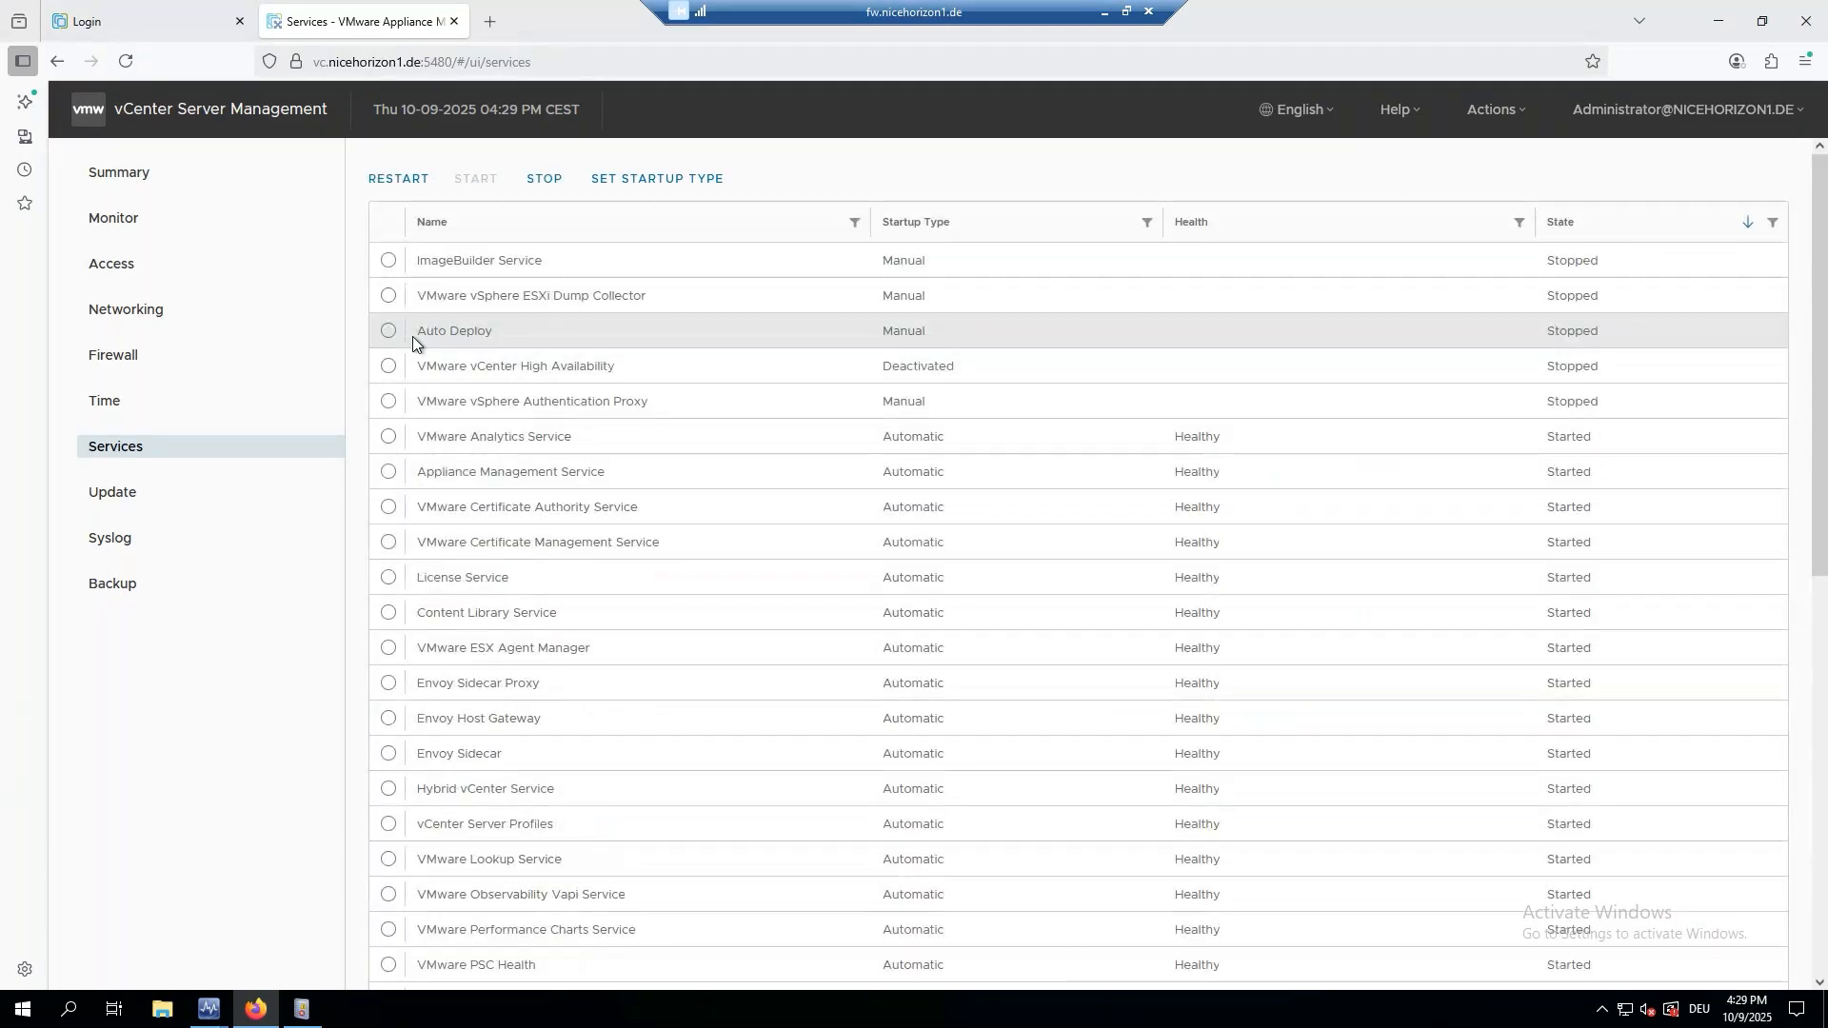
{"action": "left_click", "coordinate": [1716, 21]}
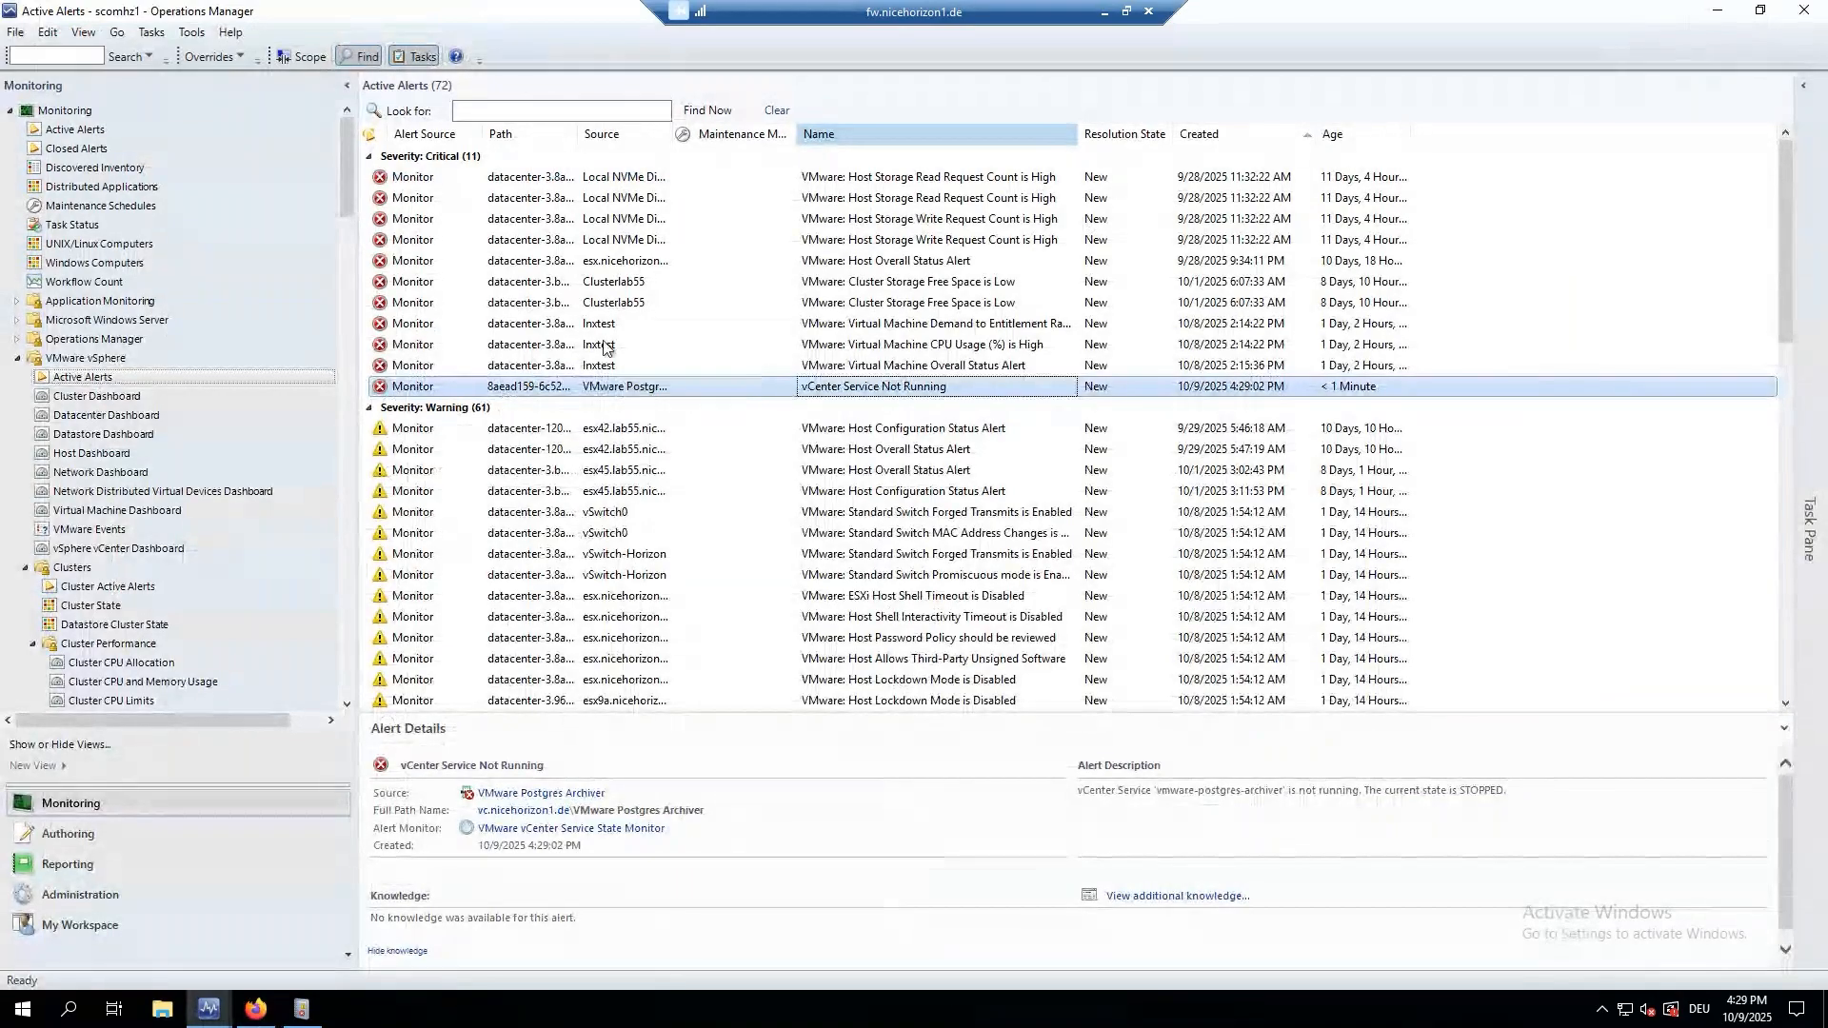
Show esx45's 'SSH on Host is Enabled' alert details and highlight its recommendation to deactivate SSH.
{"action": "scroll", "coordinate": [602, 552], "scroll_direction": "down", "scroll_amount": 13}
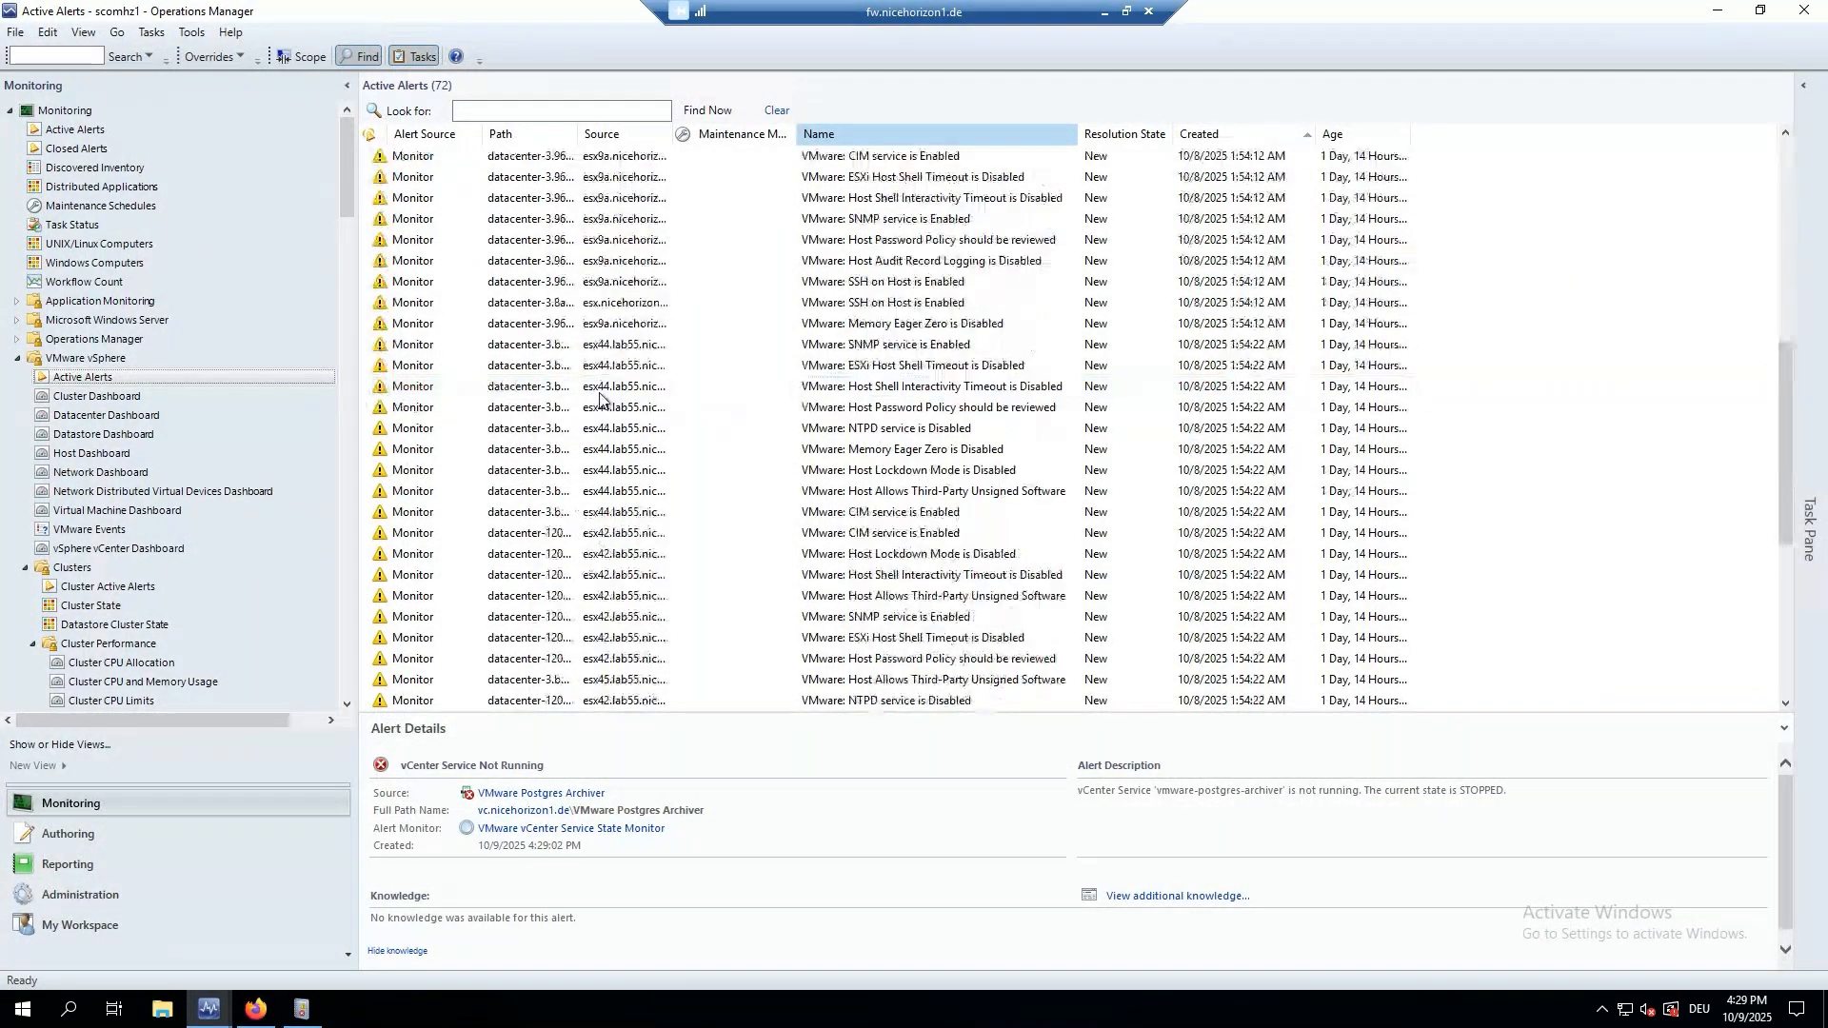
{"action": "left_click", "coordinate": [873, 369]}
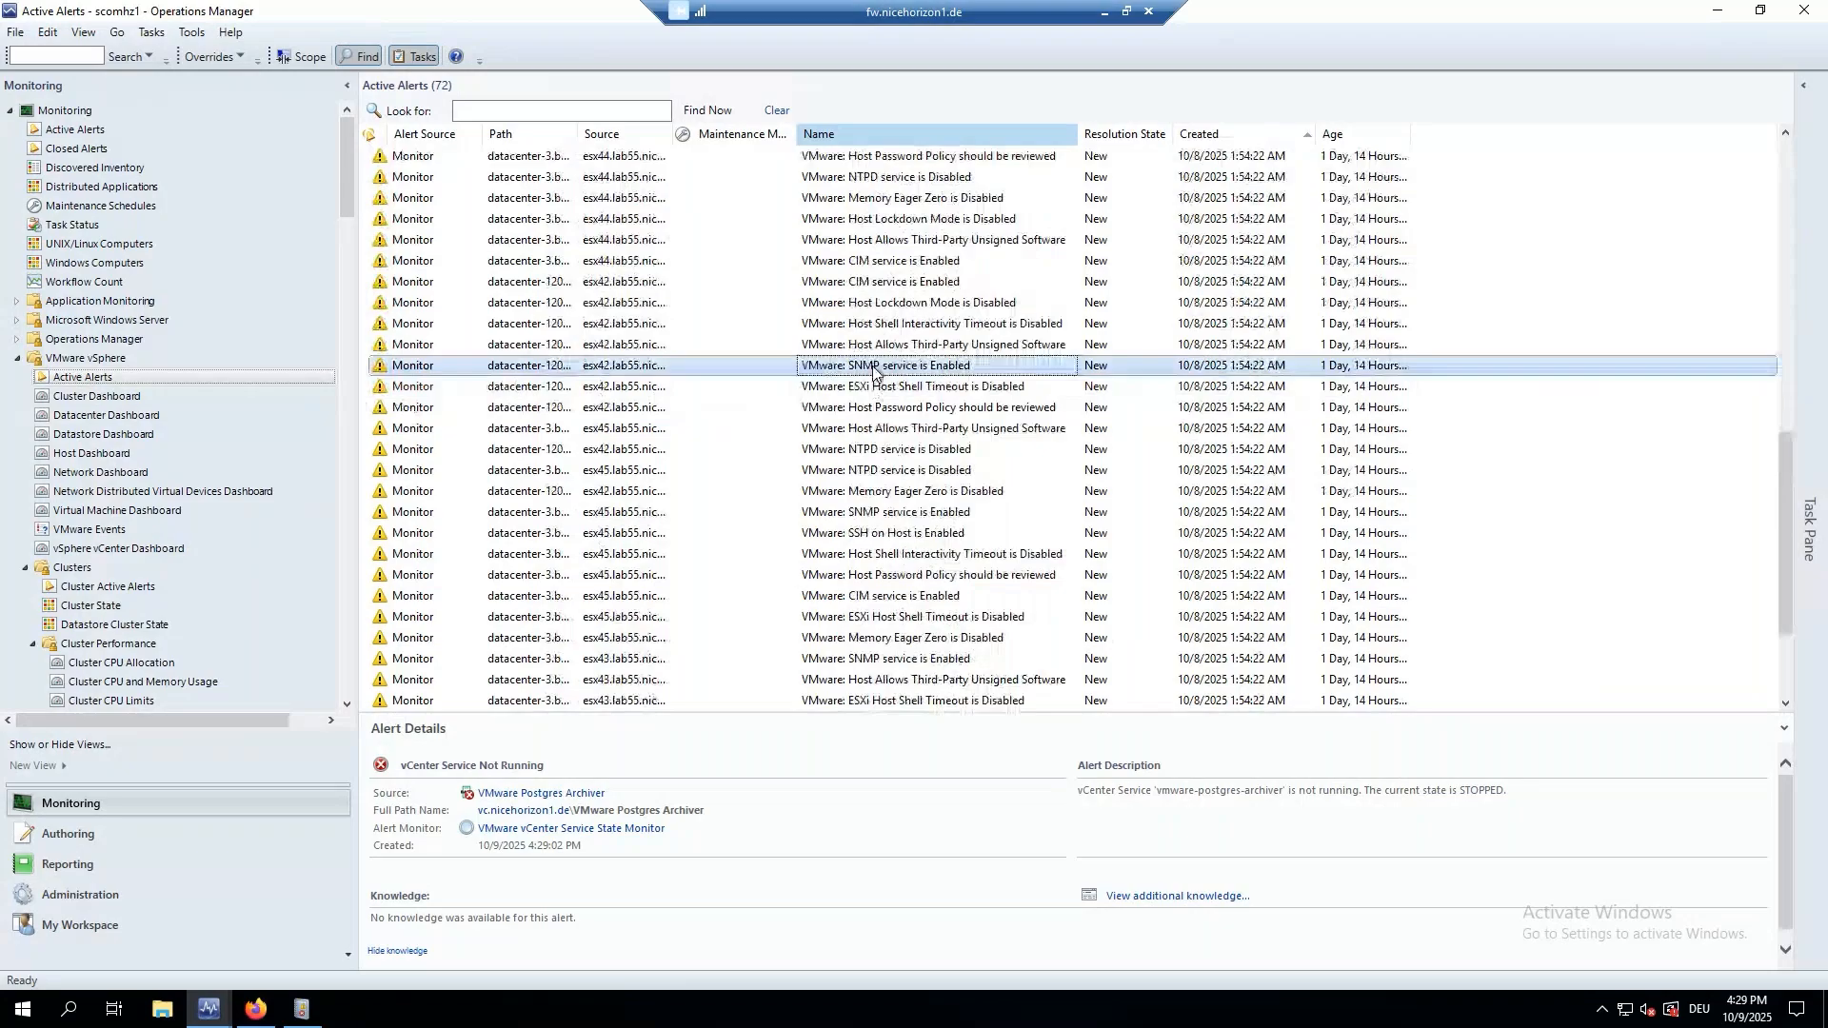
{"action": "scroll", "coordinate": [874, 376], "scroll_direction": "down", "scroll_amount": 3}
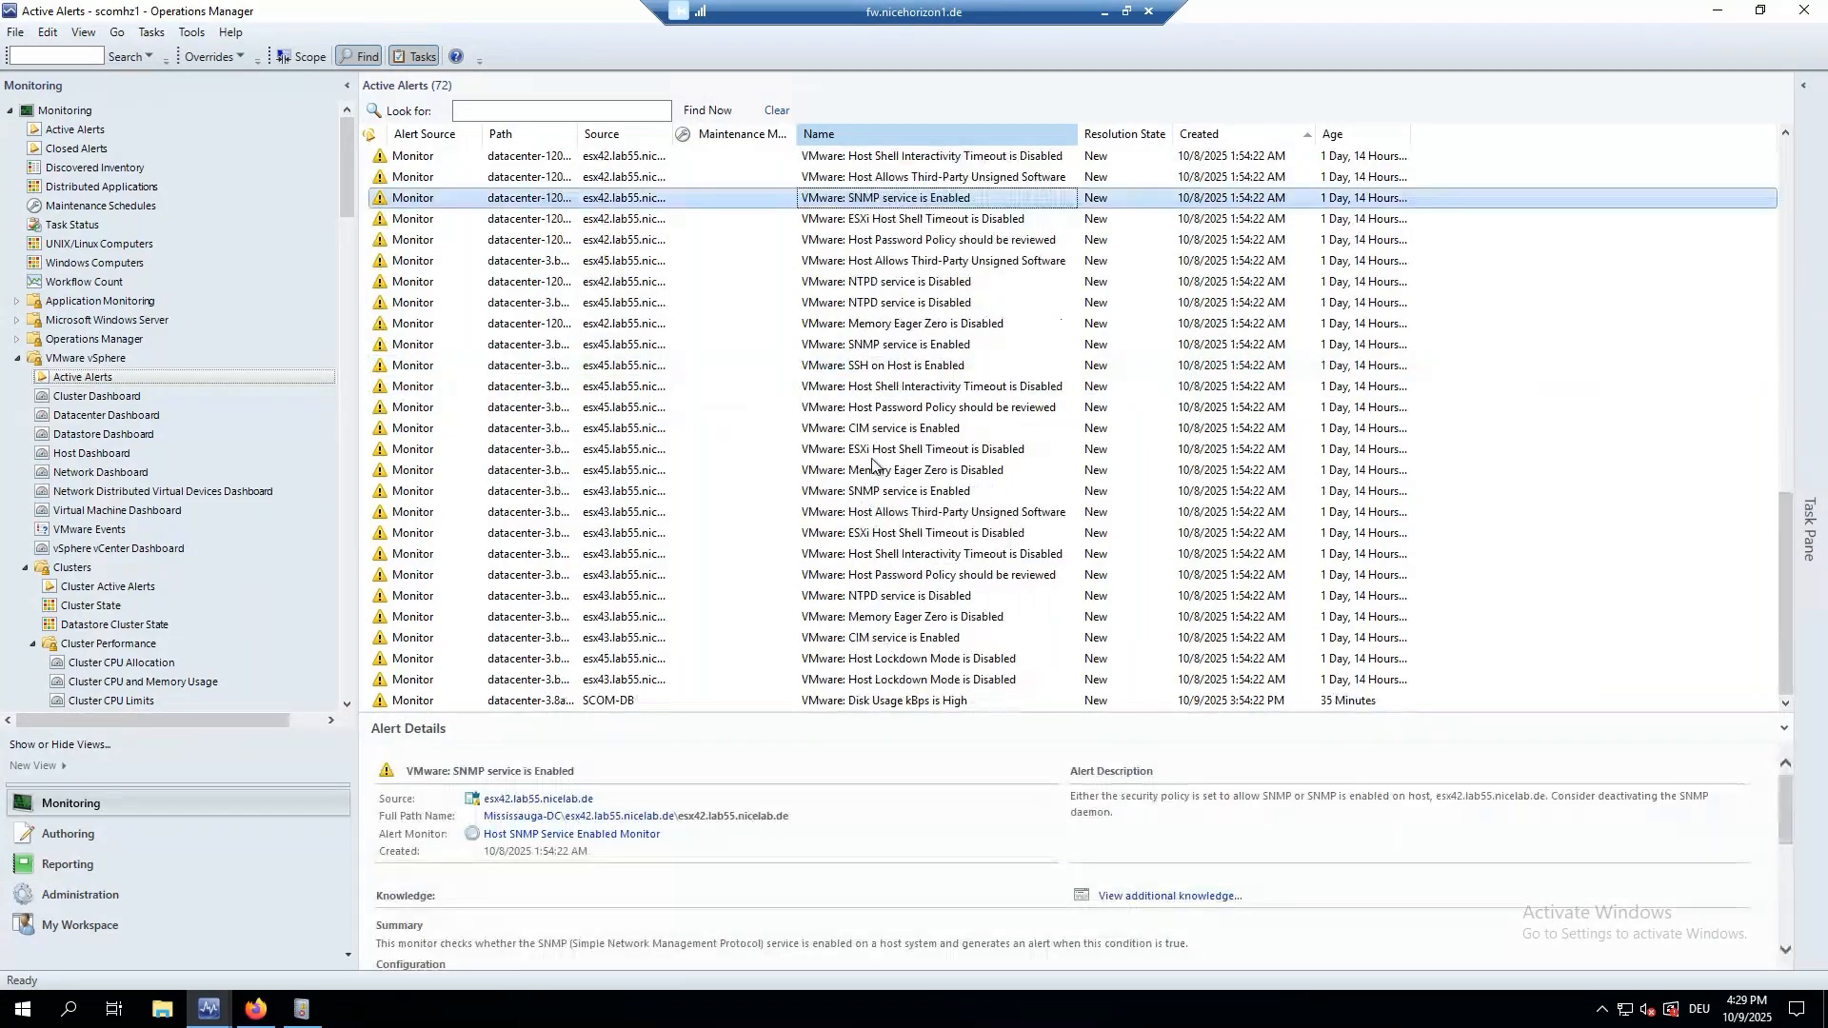
{"action": "left_click", "coordinate": [883, 366]}
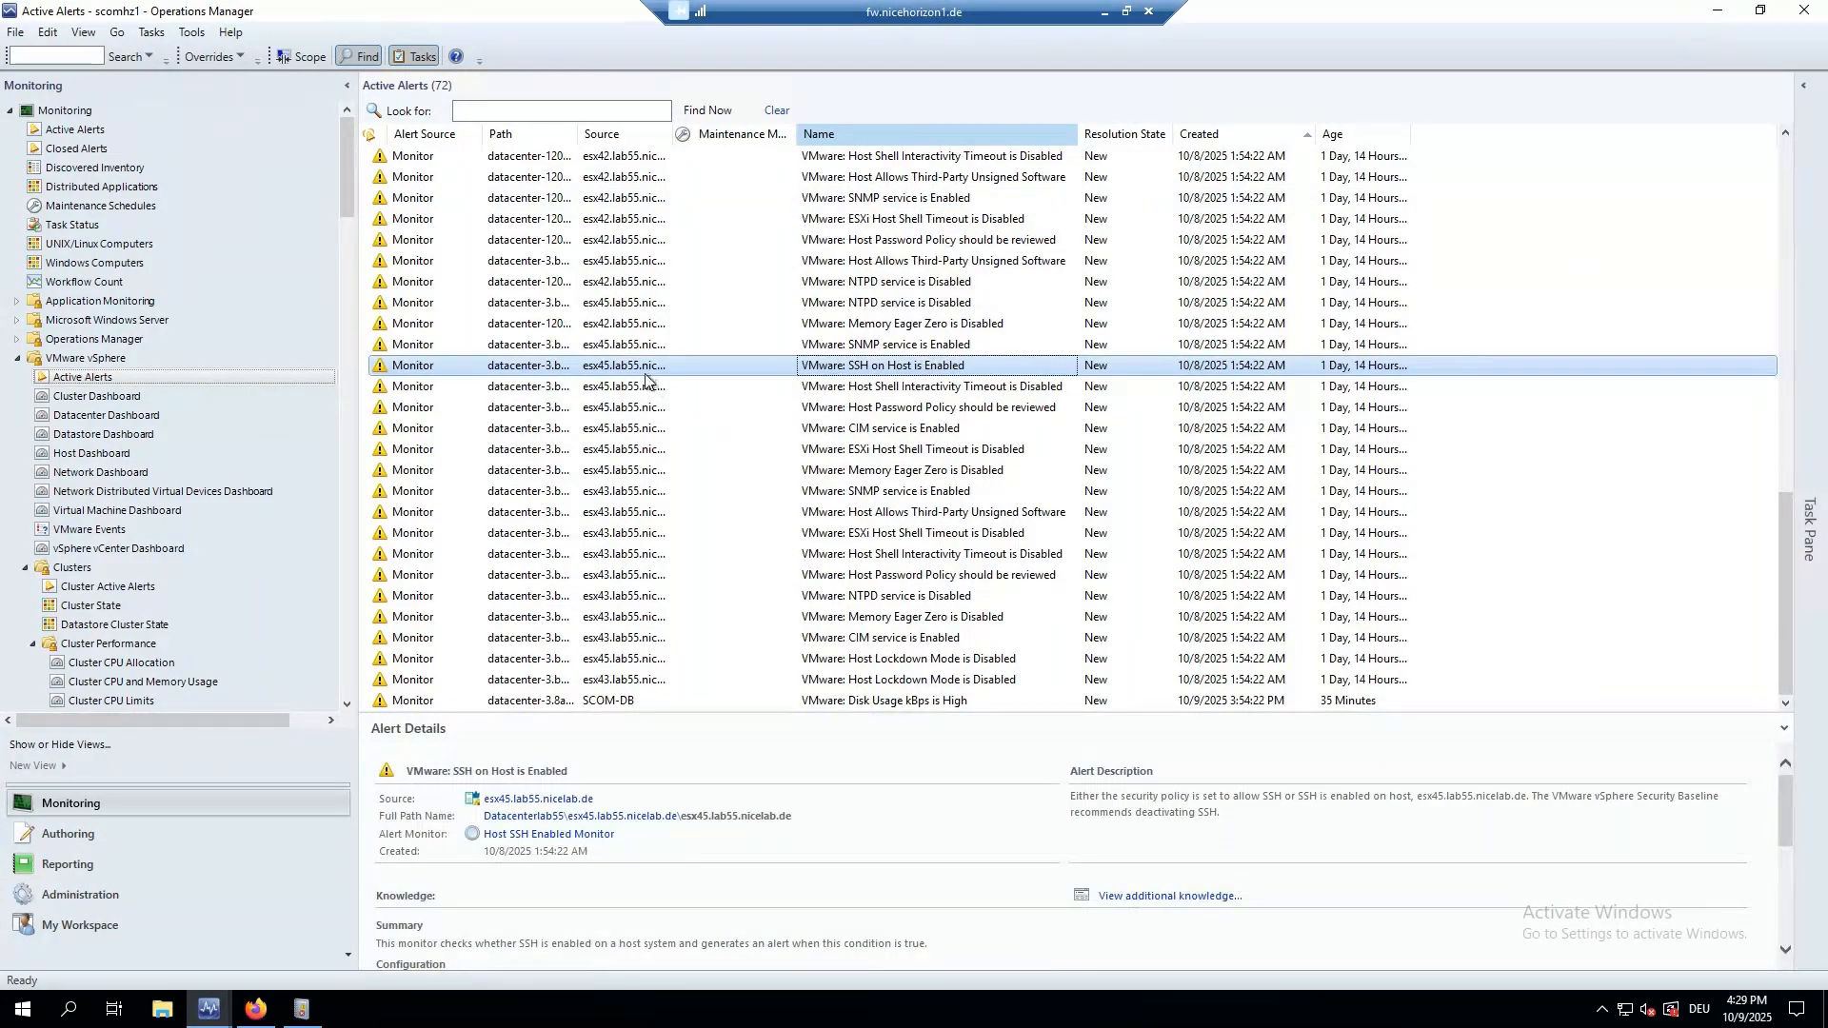
{"action": "left_click", "coordinate": [1128, 816]}
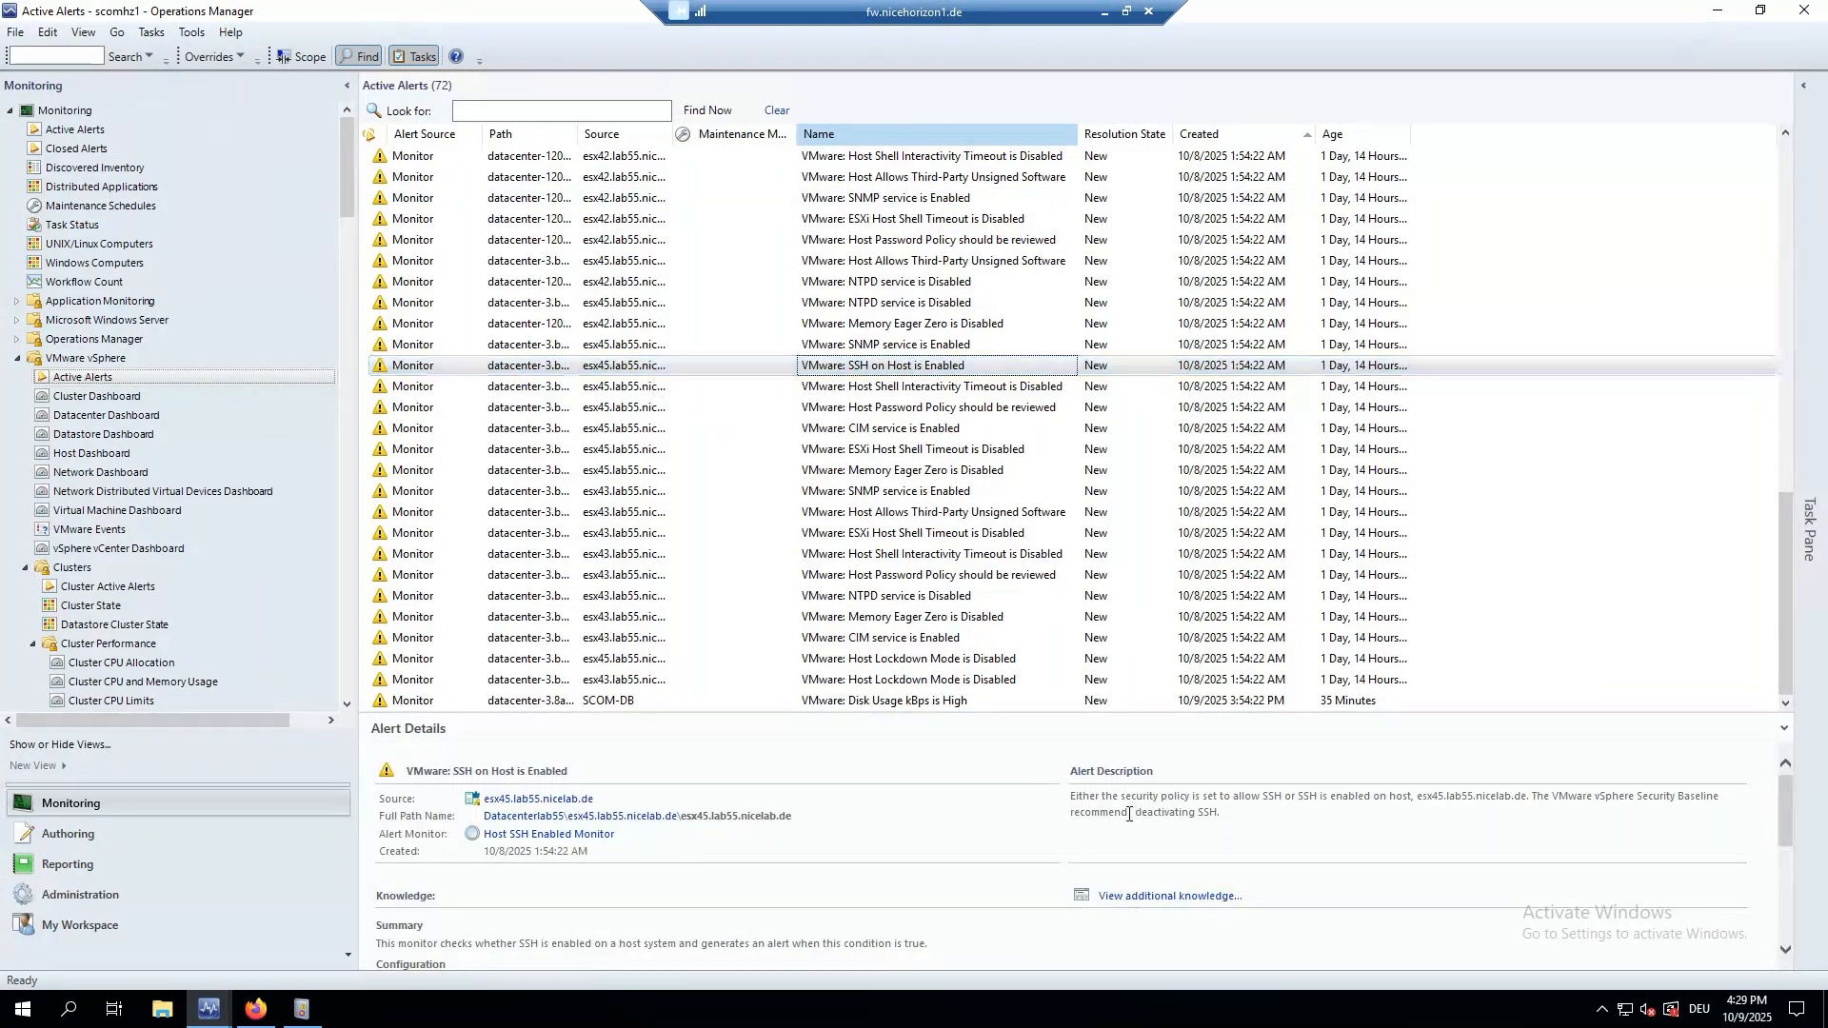
{"action": "triple_click", "coordinate": [1129, 815]}
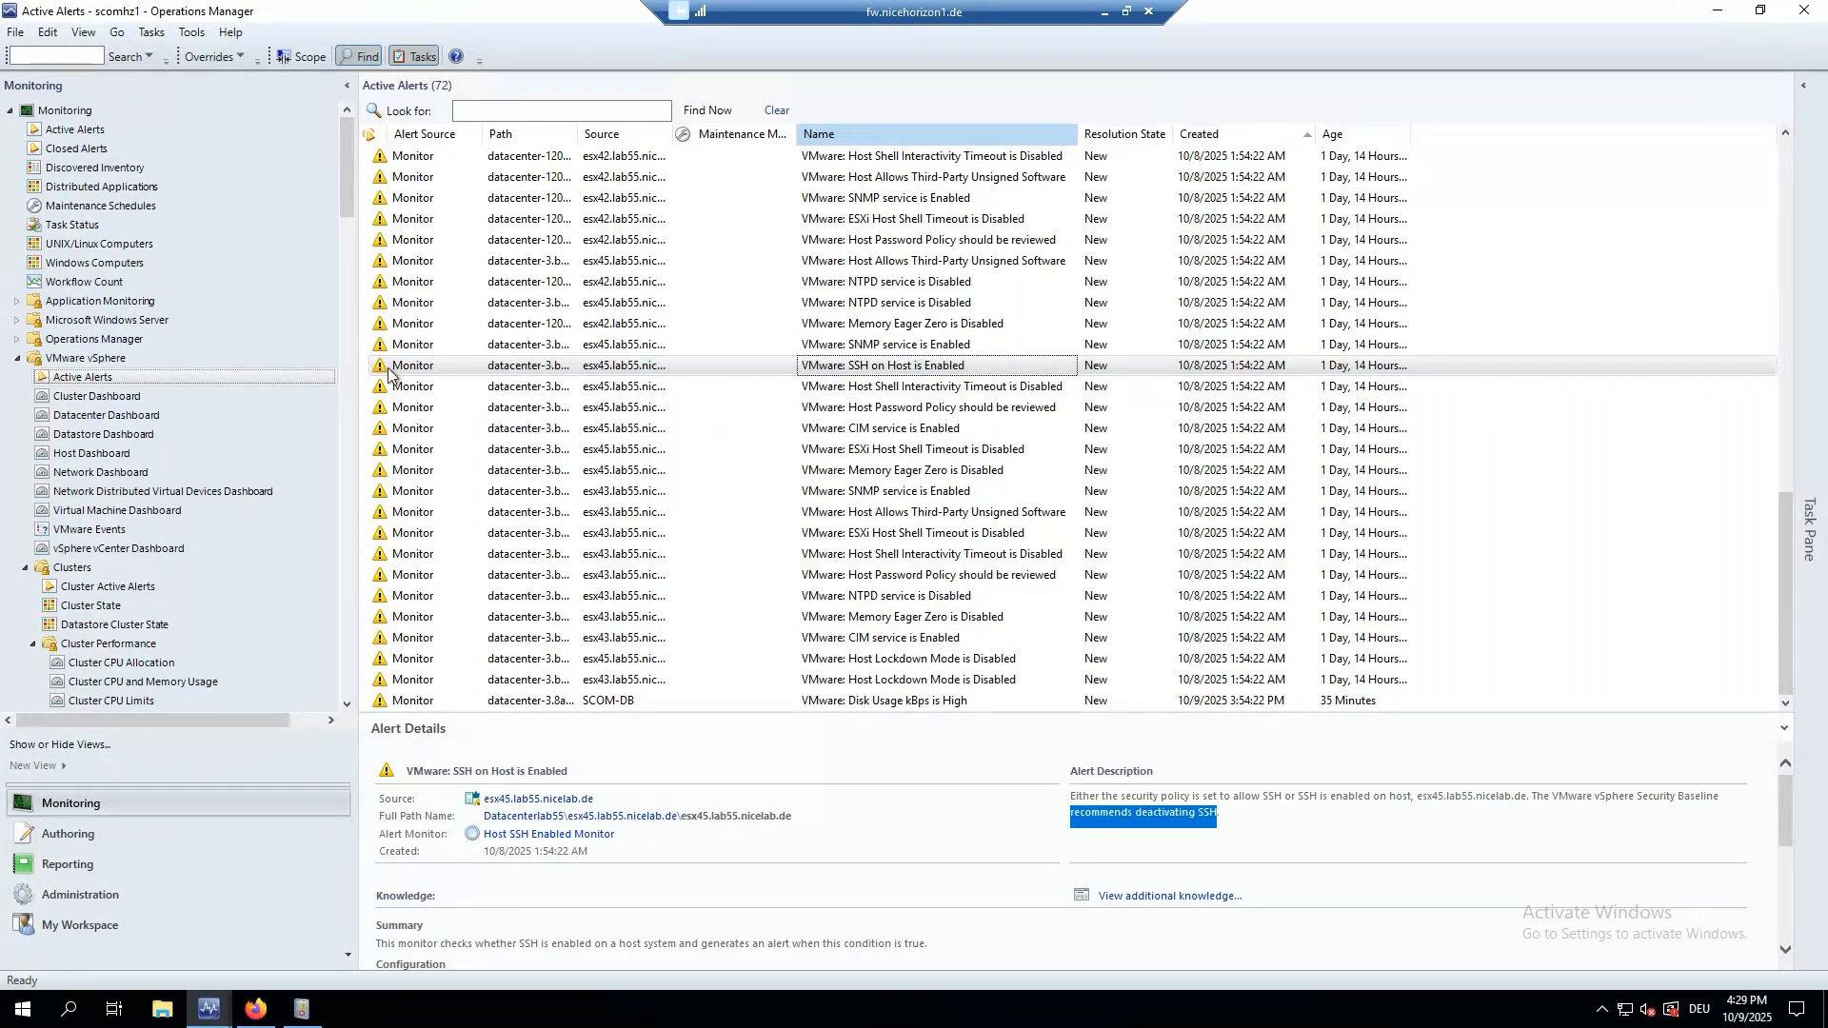
Open Health Explorer for the host affected by the SSH on Host alert.
{"action": "right_click", "coordinate": [429, 373]}
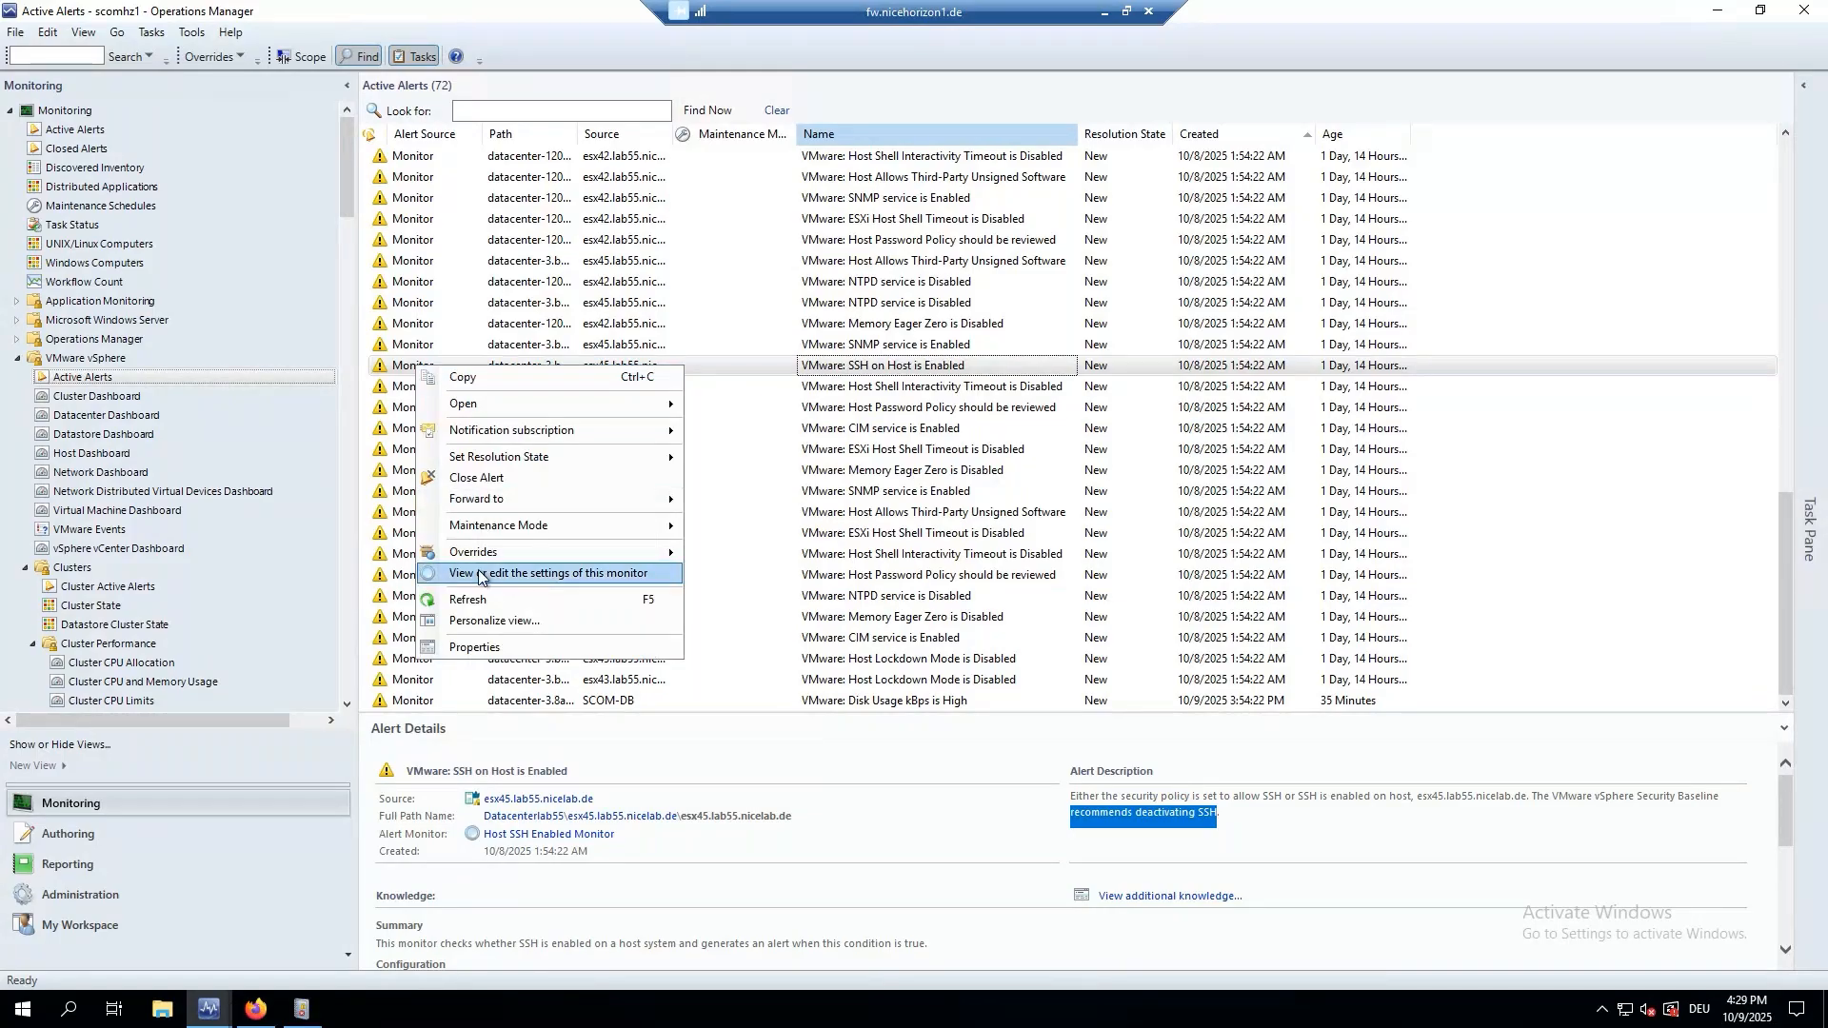
{"action": "mouse_move", "coordinate": [506, 405]}
{"action": "left_click", "coordinate": [775, 497]}
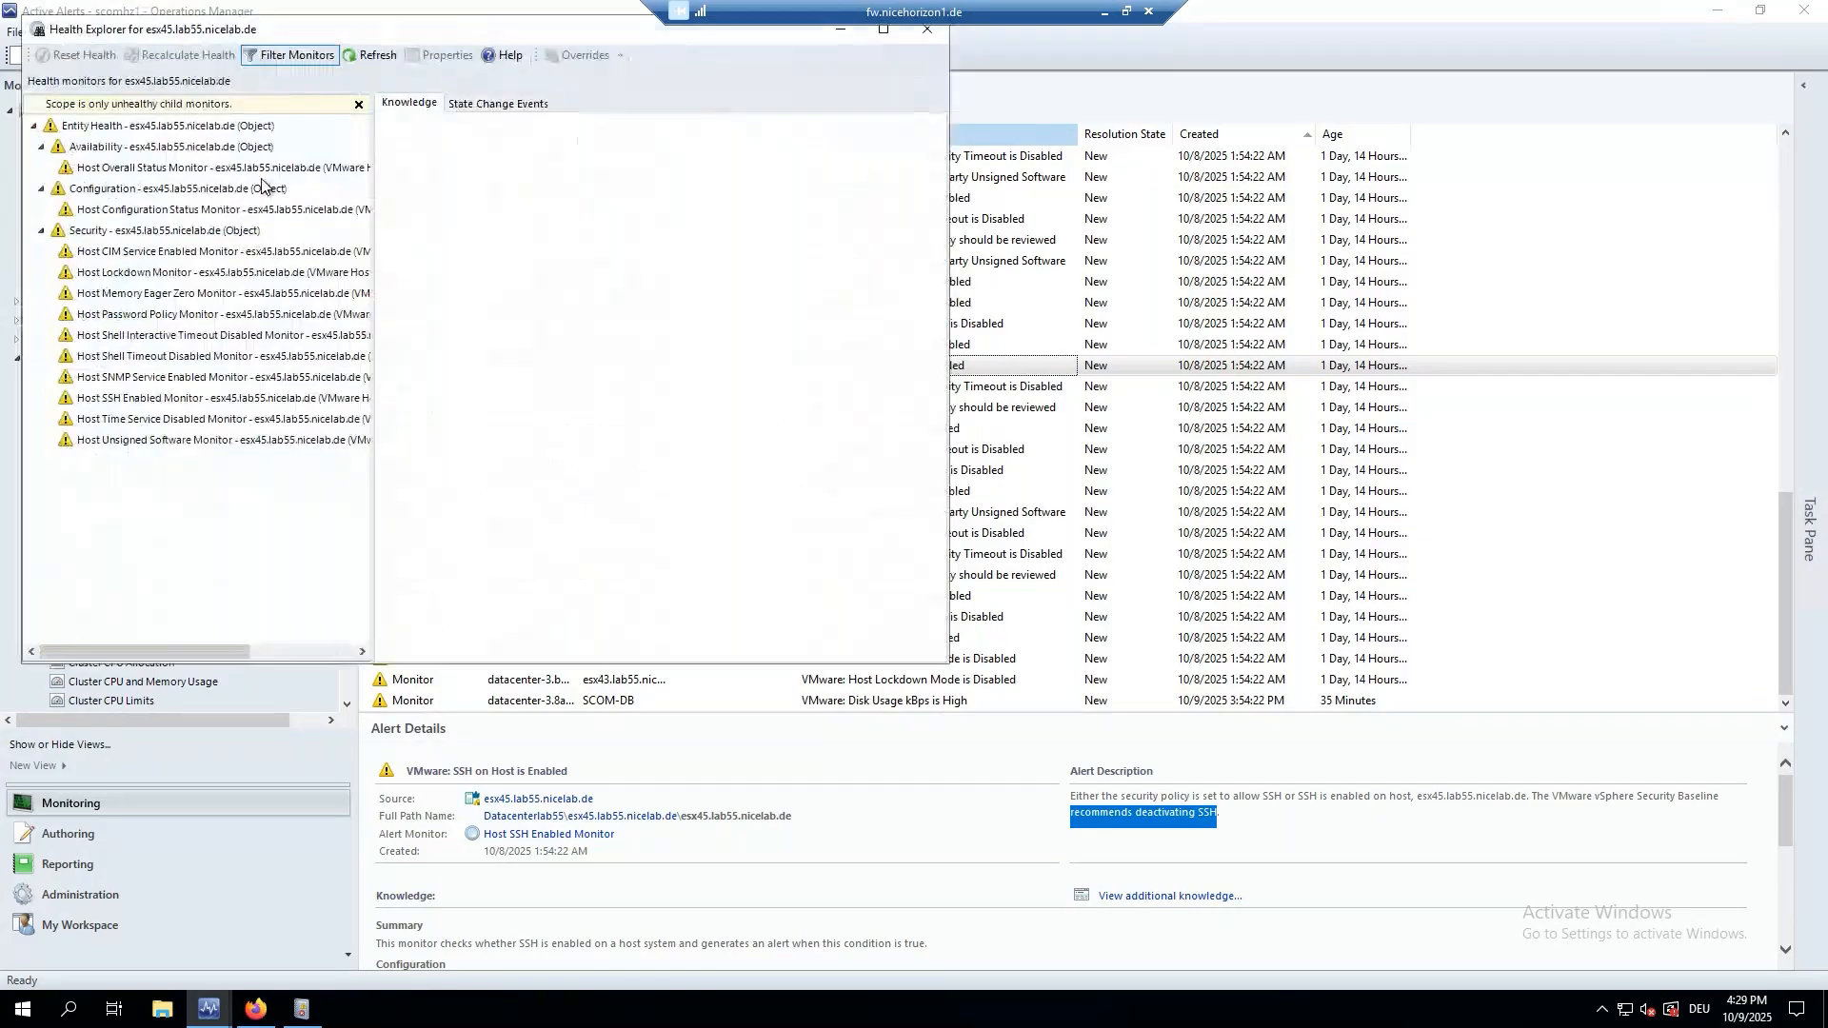
Open the Host Shell Interactive Timeout monitor's properties and list its override targets.
{"action": "left_click", "coordinate": [614, 376]}
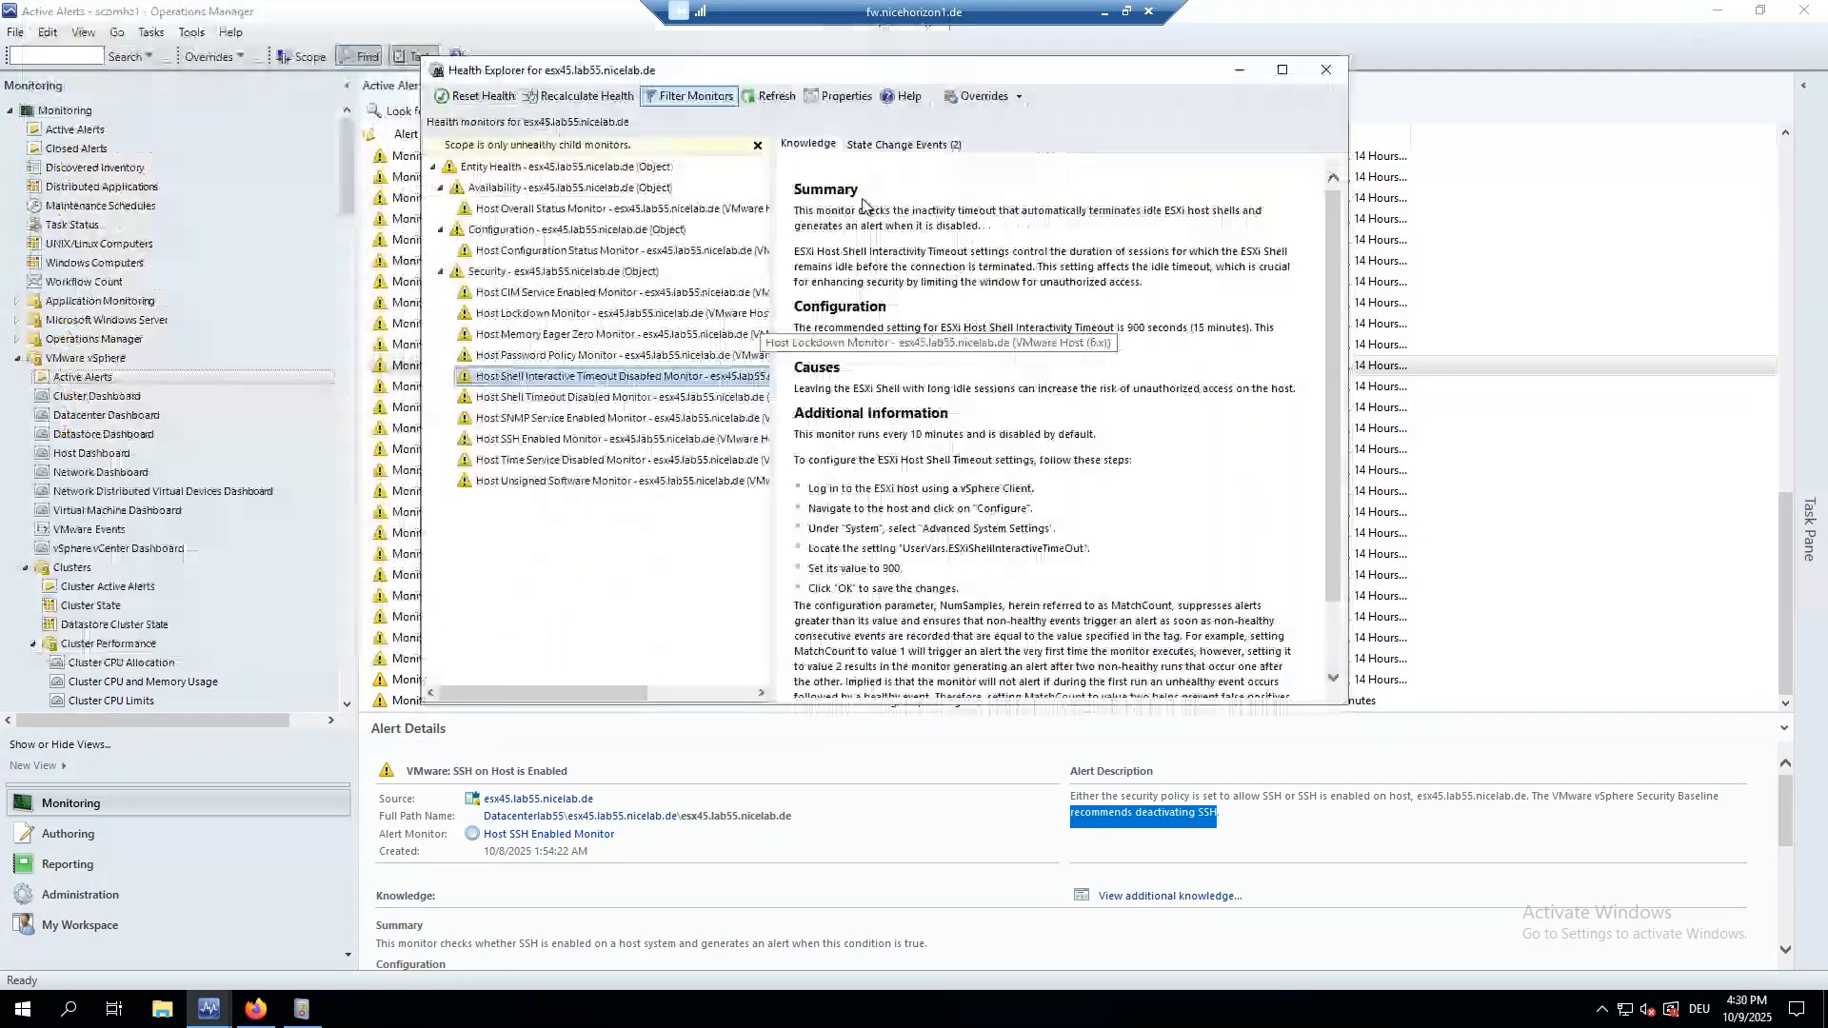
{"action": "right_click", "coordinate": [617, 375]}
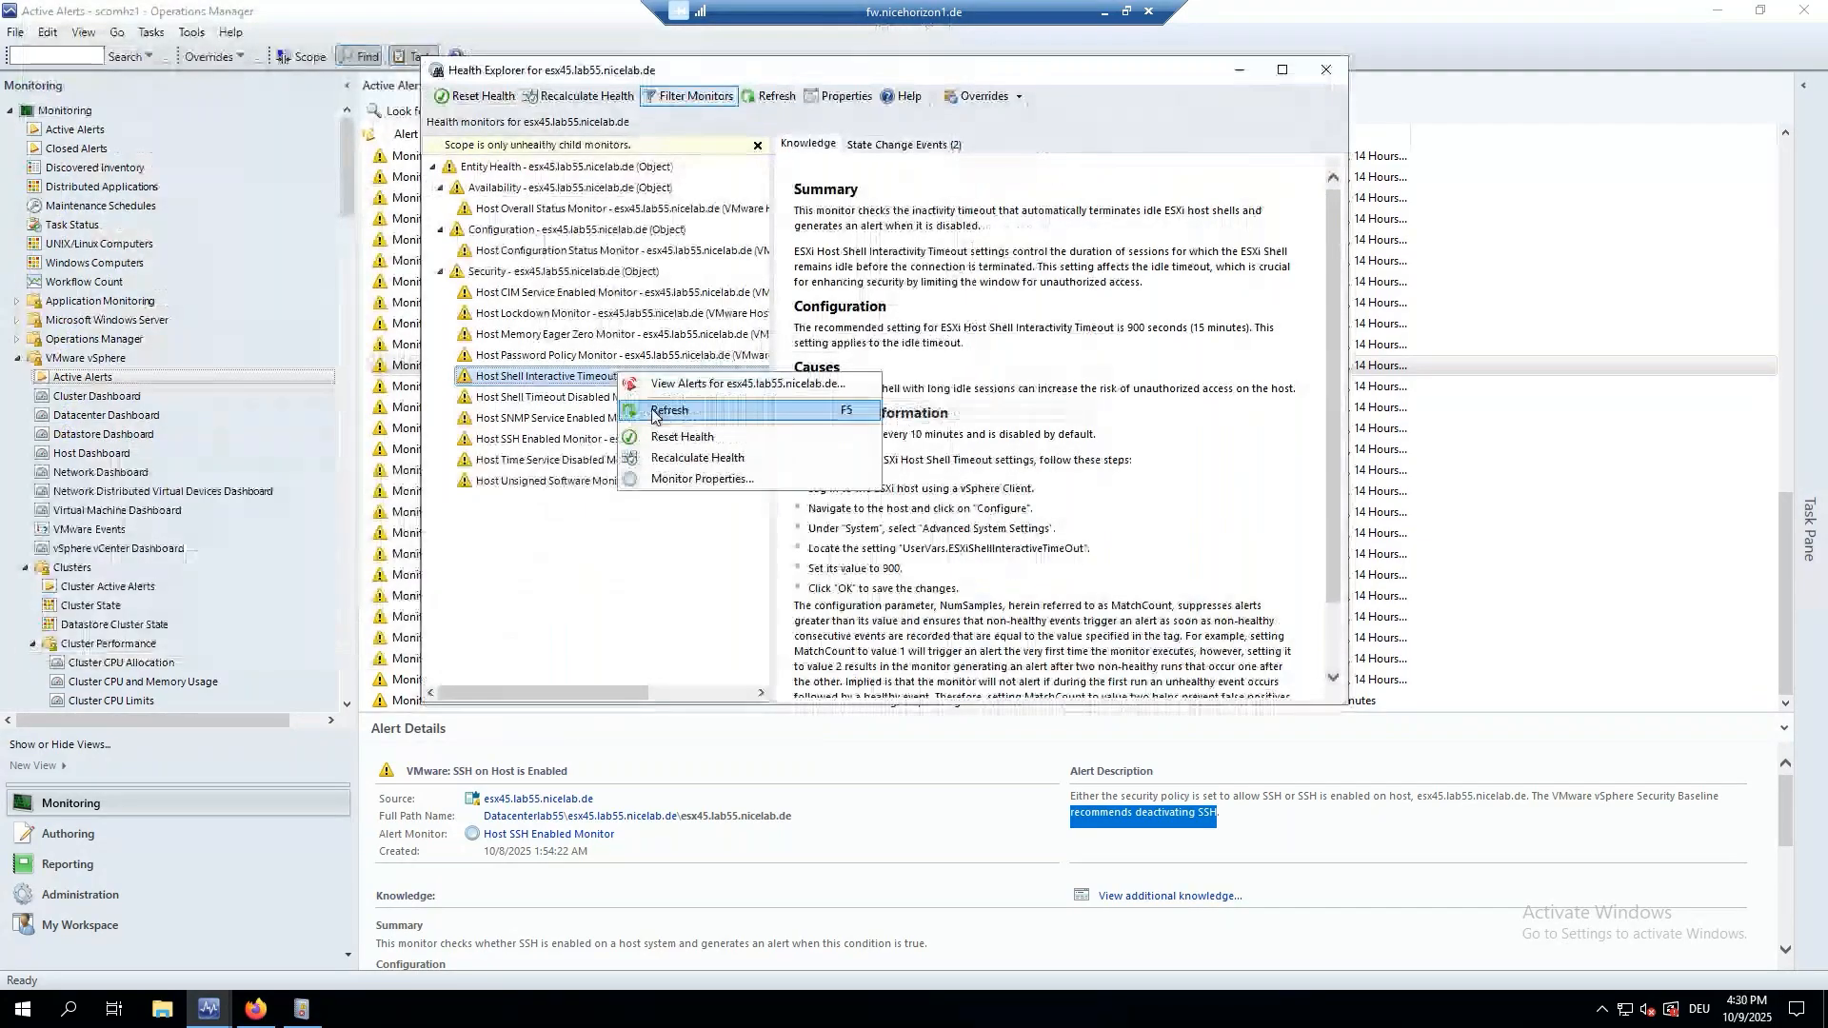
{"action": "left_click", "coordinate": [678, 476]}
{"action": "left_click", "coordinate": [1471, 585]}
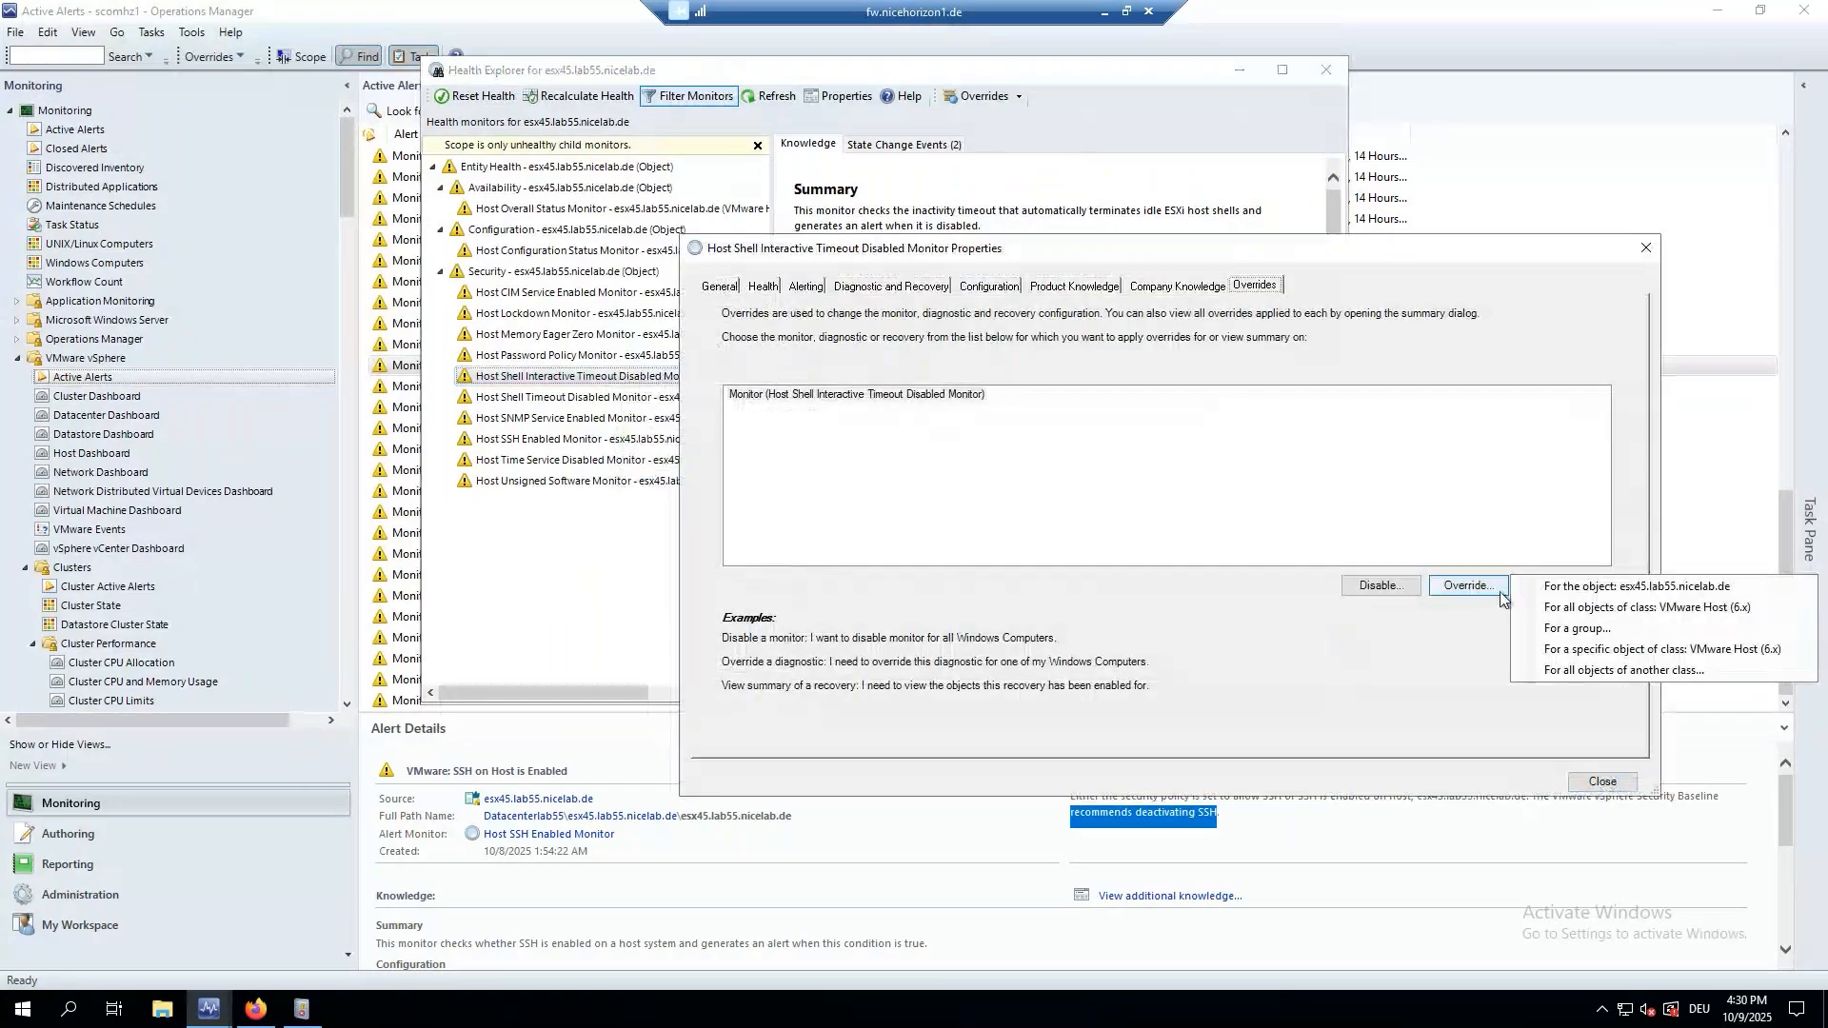
Override for all VMware Host (6.x) objects and review the Generates Alert, Interval Refresh and Match Count parameters.
{"action": "left_click", "coordinate": [1556, 609]}
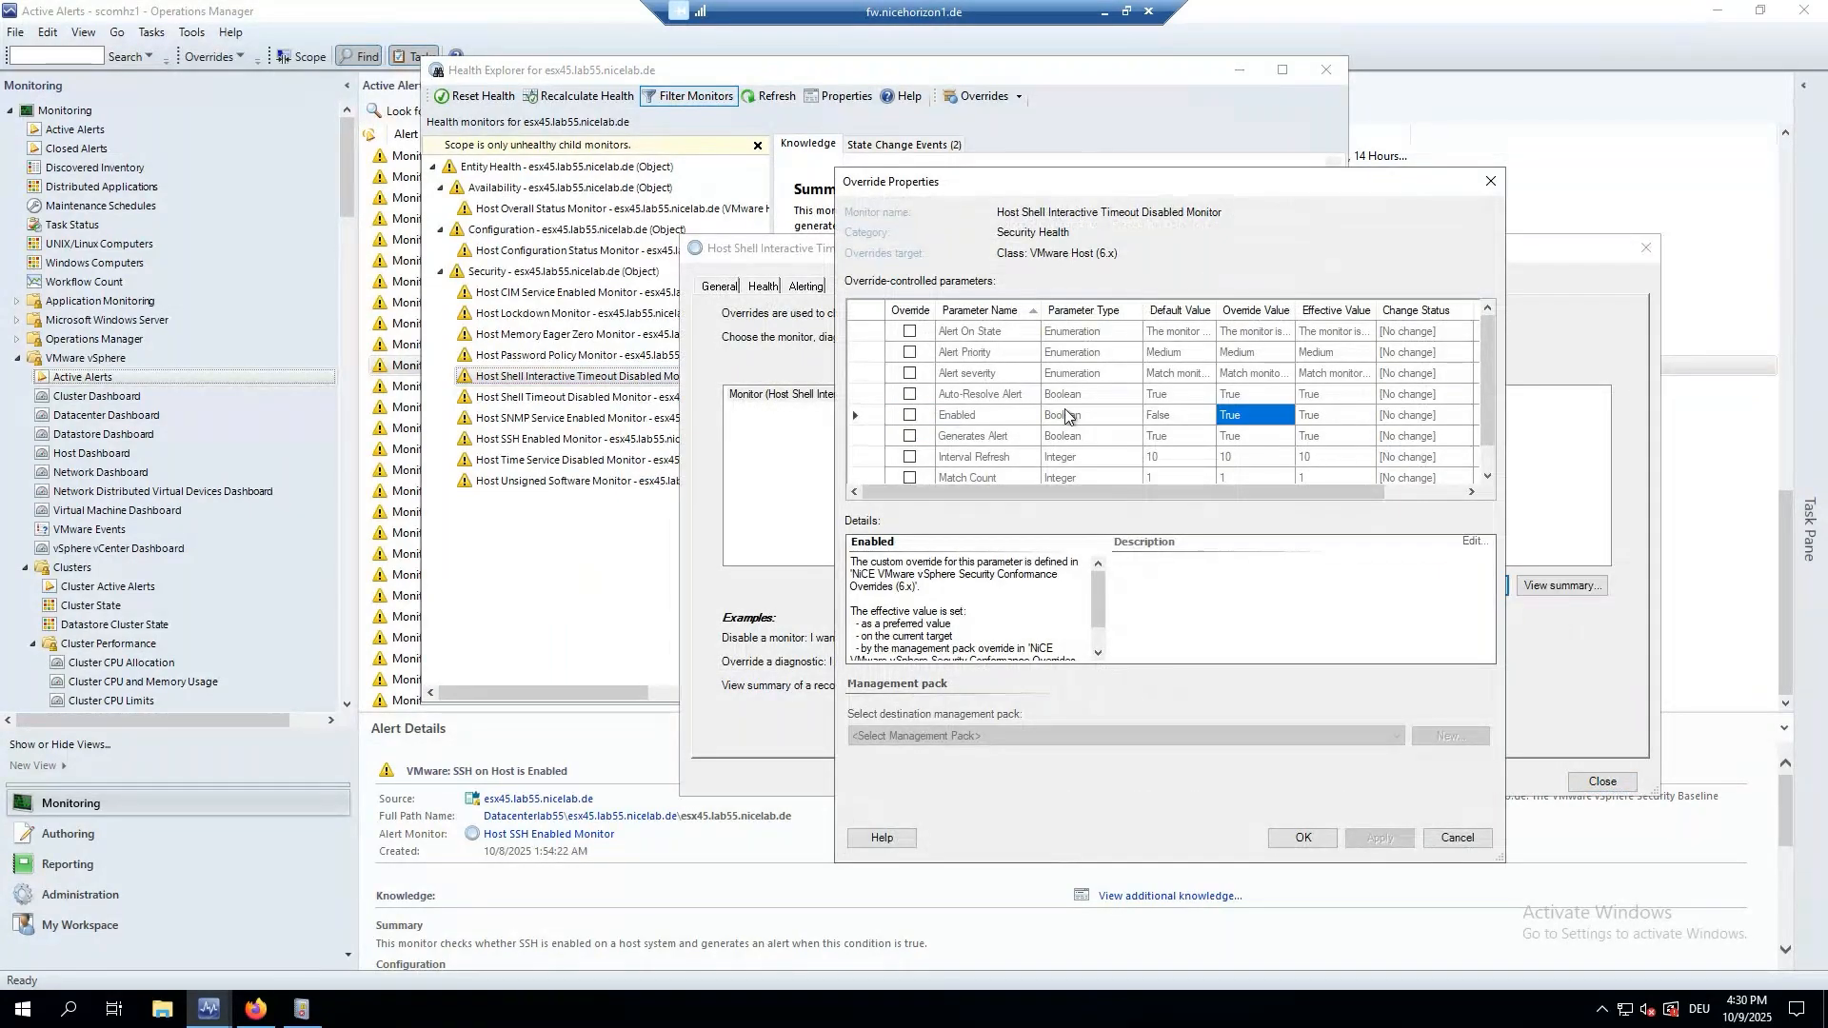
{"action": "left_click", "coordinate": [962, 437]}
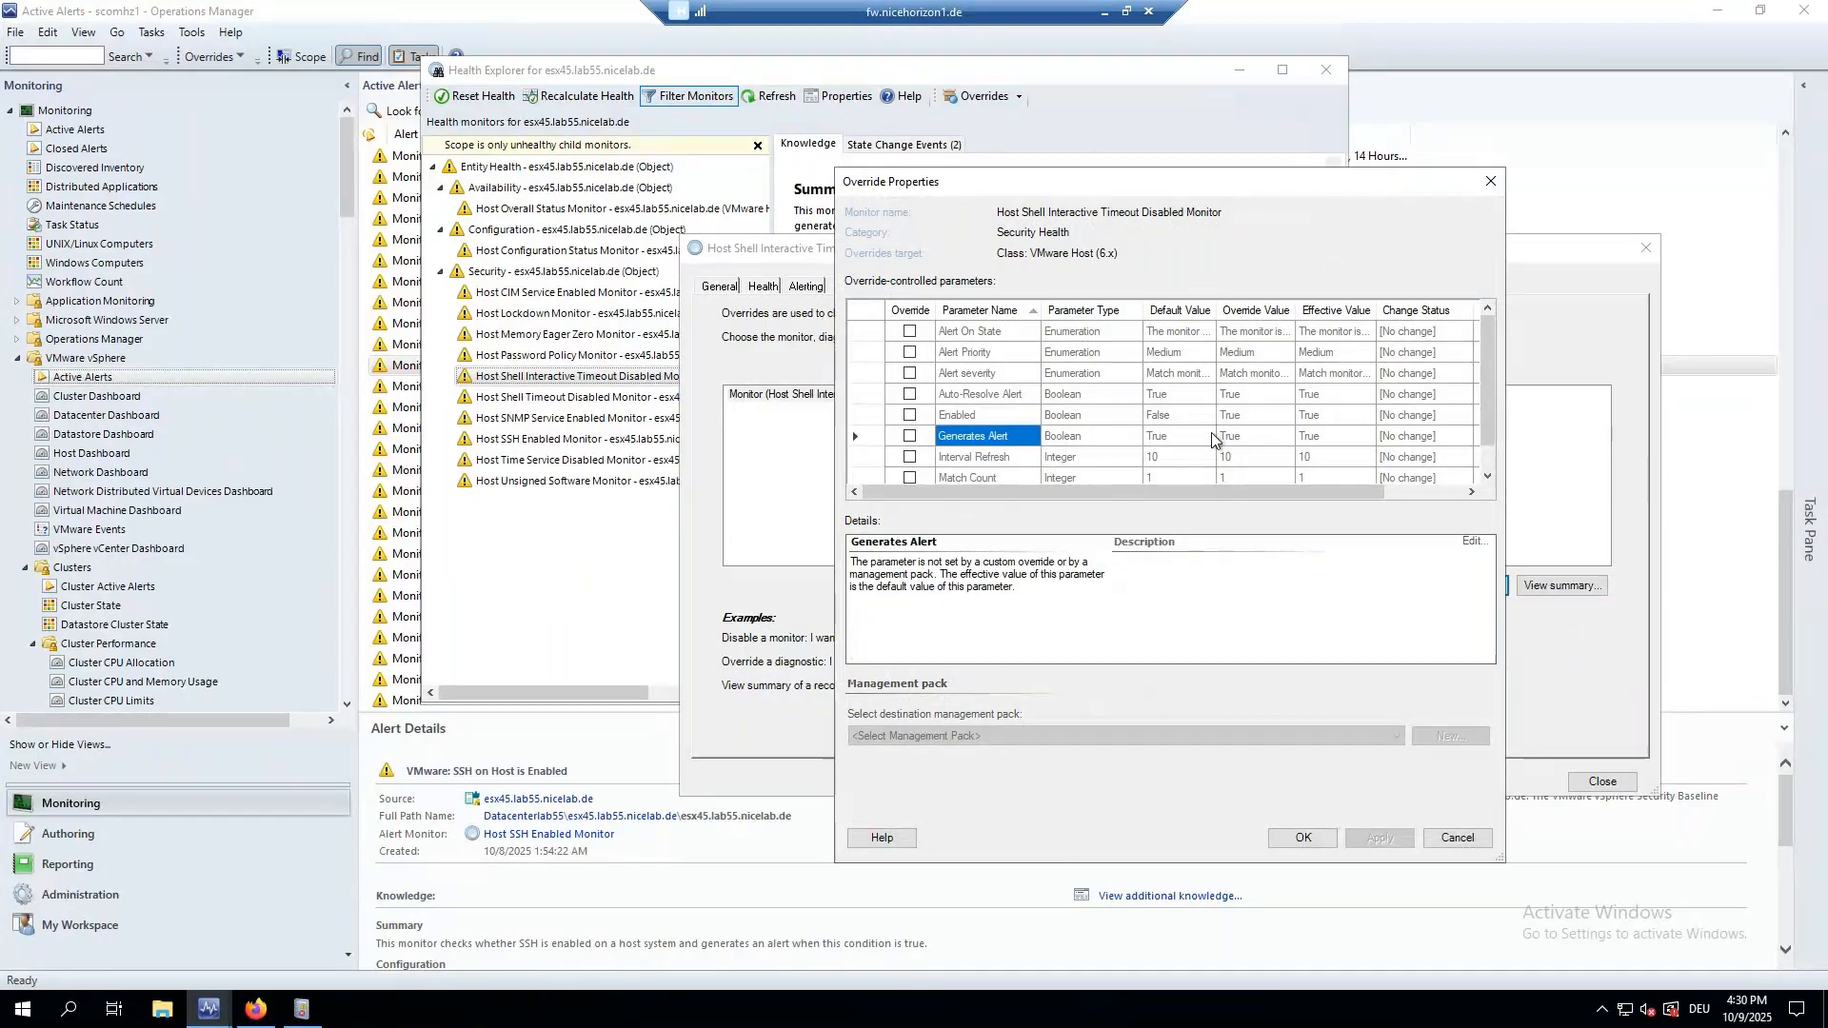
{"action": "left_click", "coordinate": [1052, 457]}
{"action": "scroll", "coordinate": [1205, 427], "scroll_direction": "down", "scroll_amount": 1}
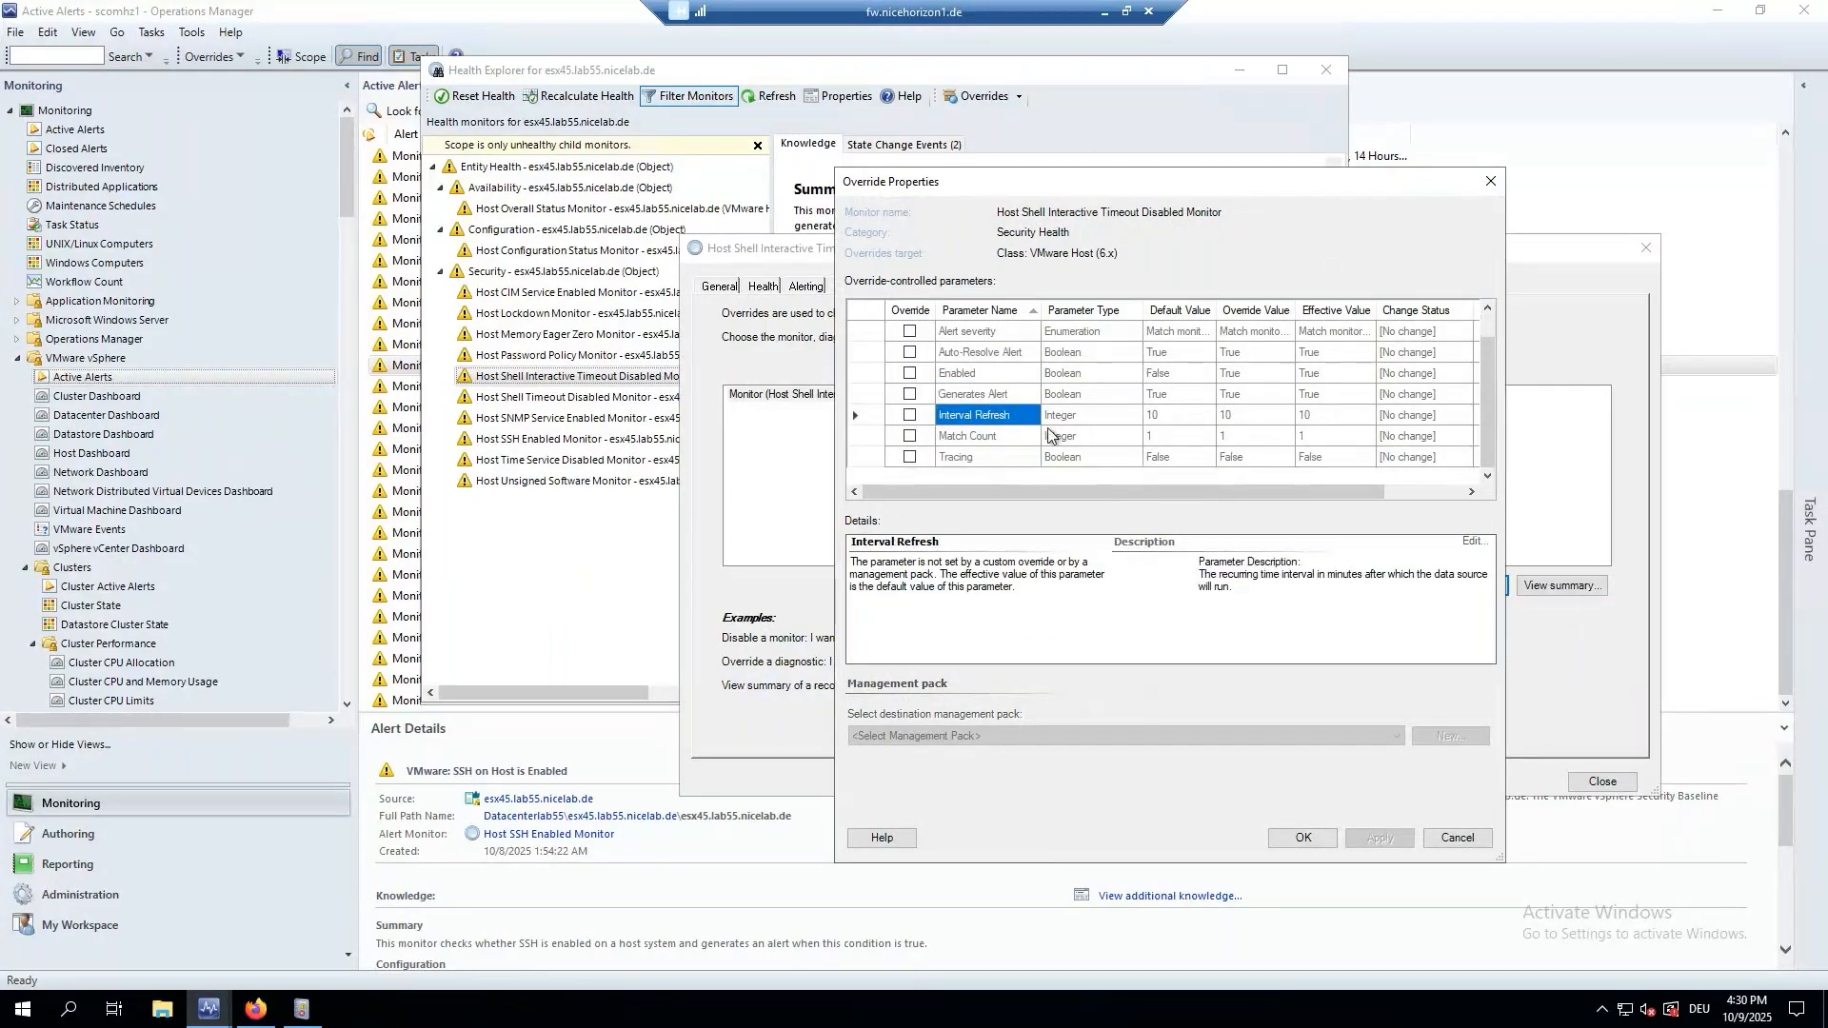
{"action": "left_click", "coordinate": [1015, 440]}
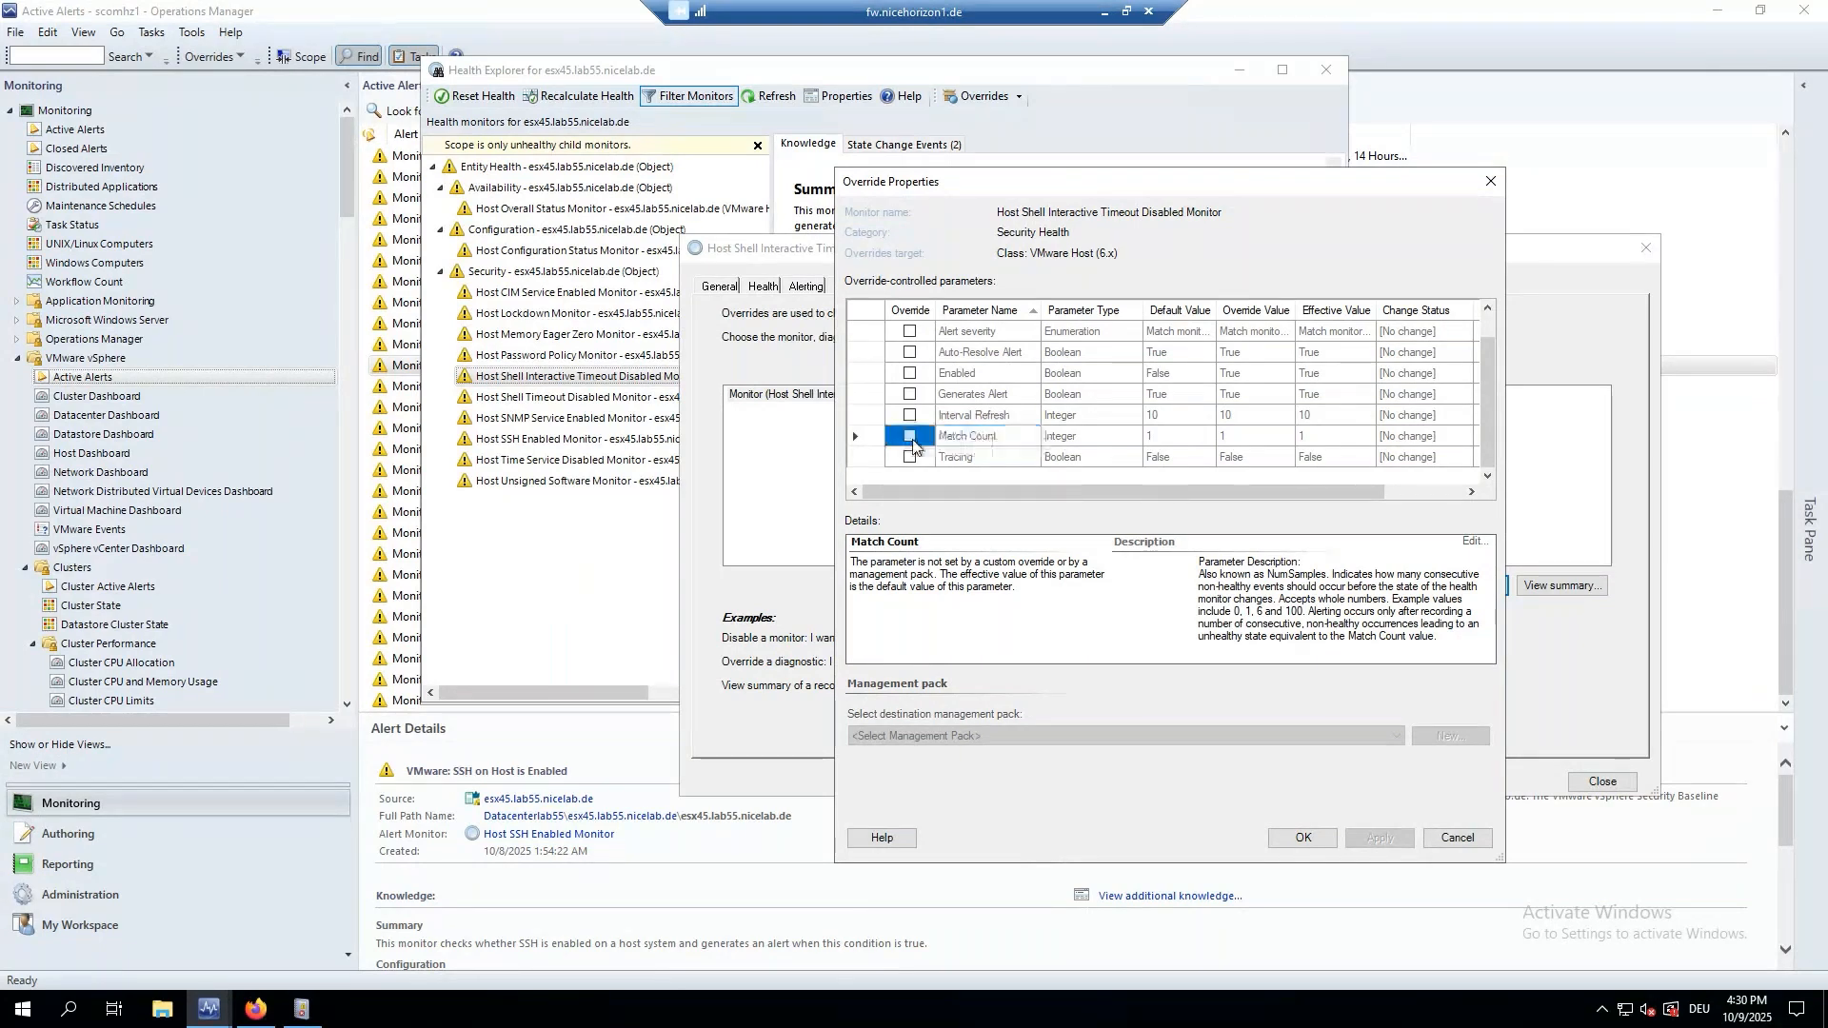
Try a Match Count override of 3, remove it, and close all windows without saving.
{"action": "left_click", "coordinate": [910, 436]}
{"action": "type", "text": "3"}
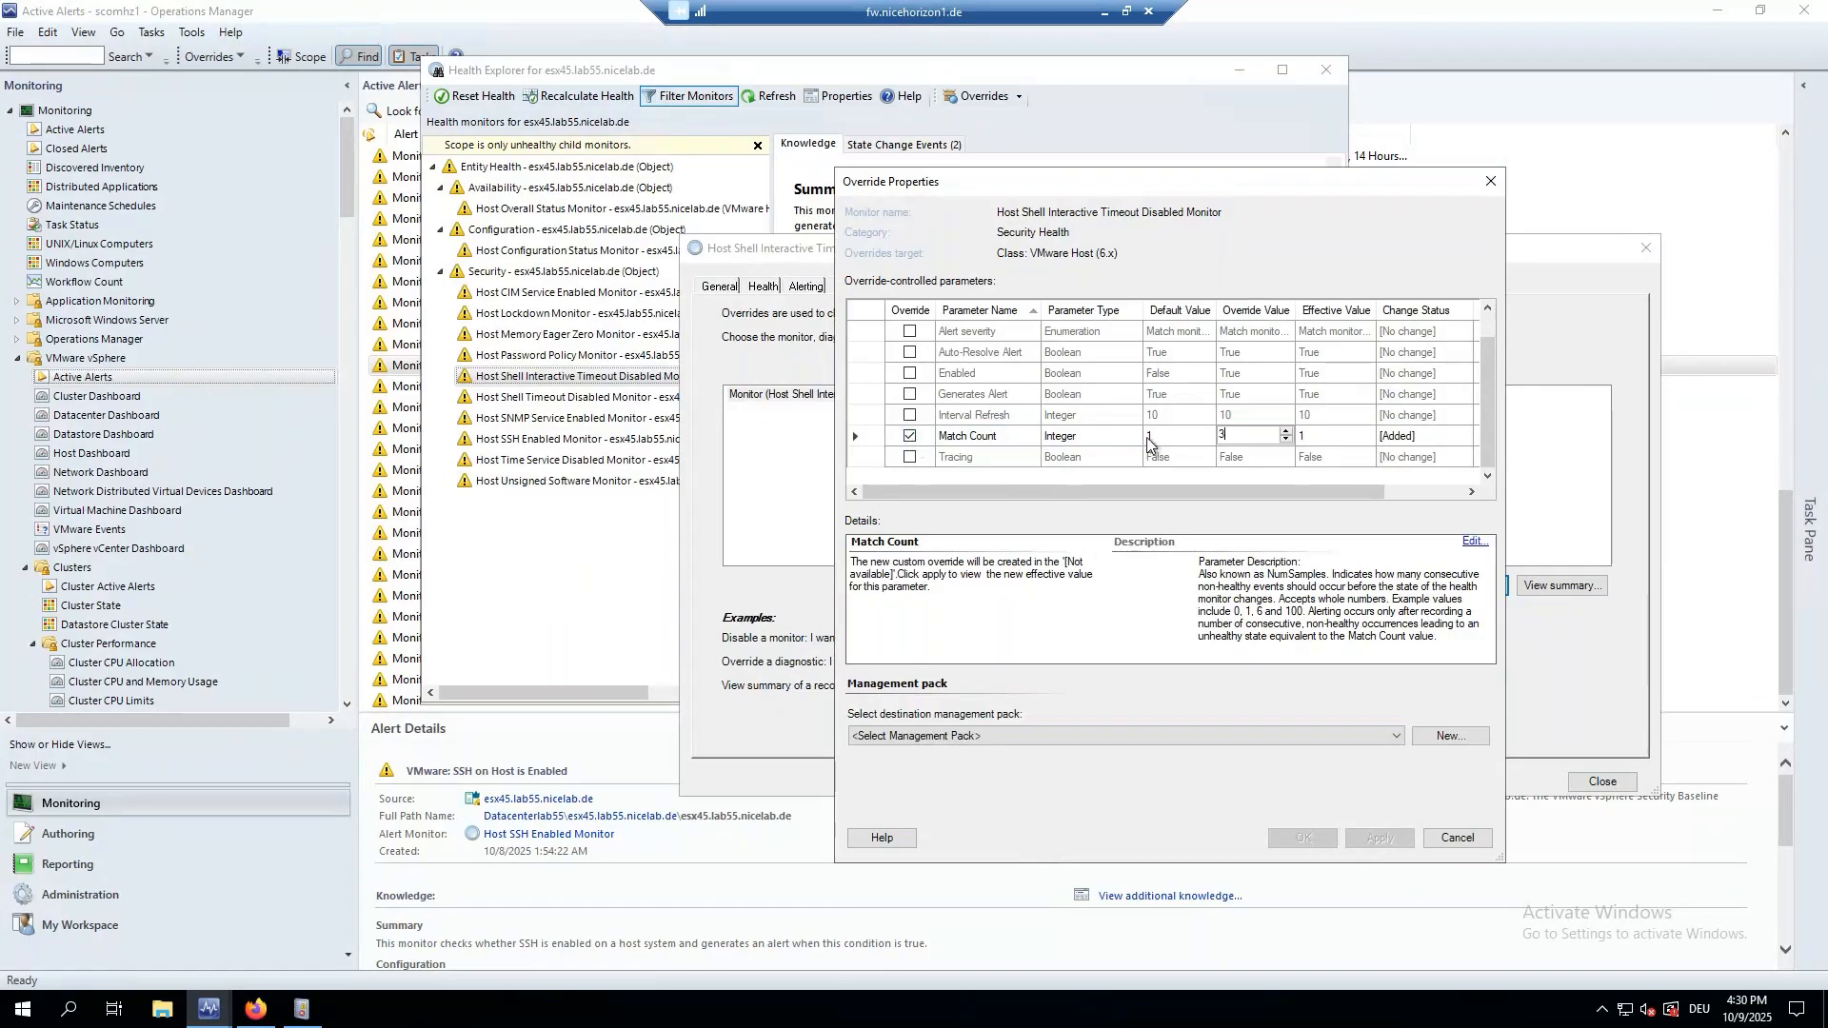
{"action": "key", "text": "Tab"}
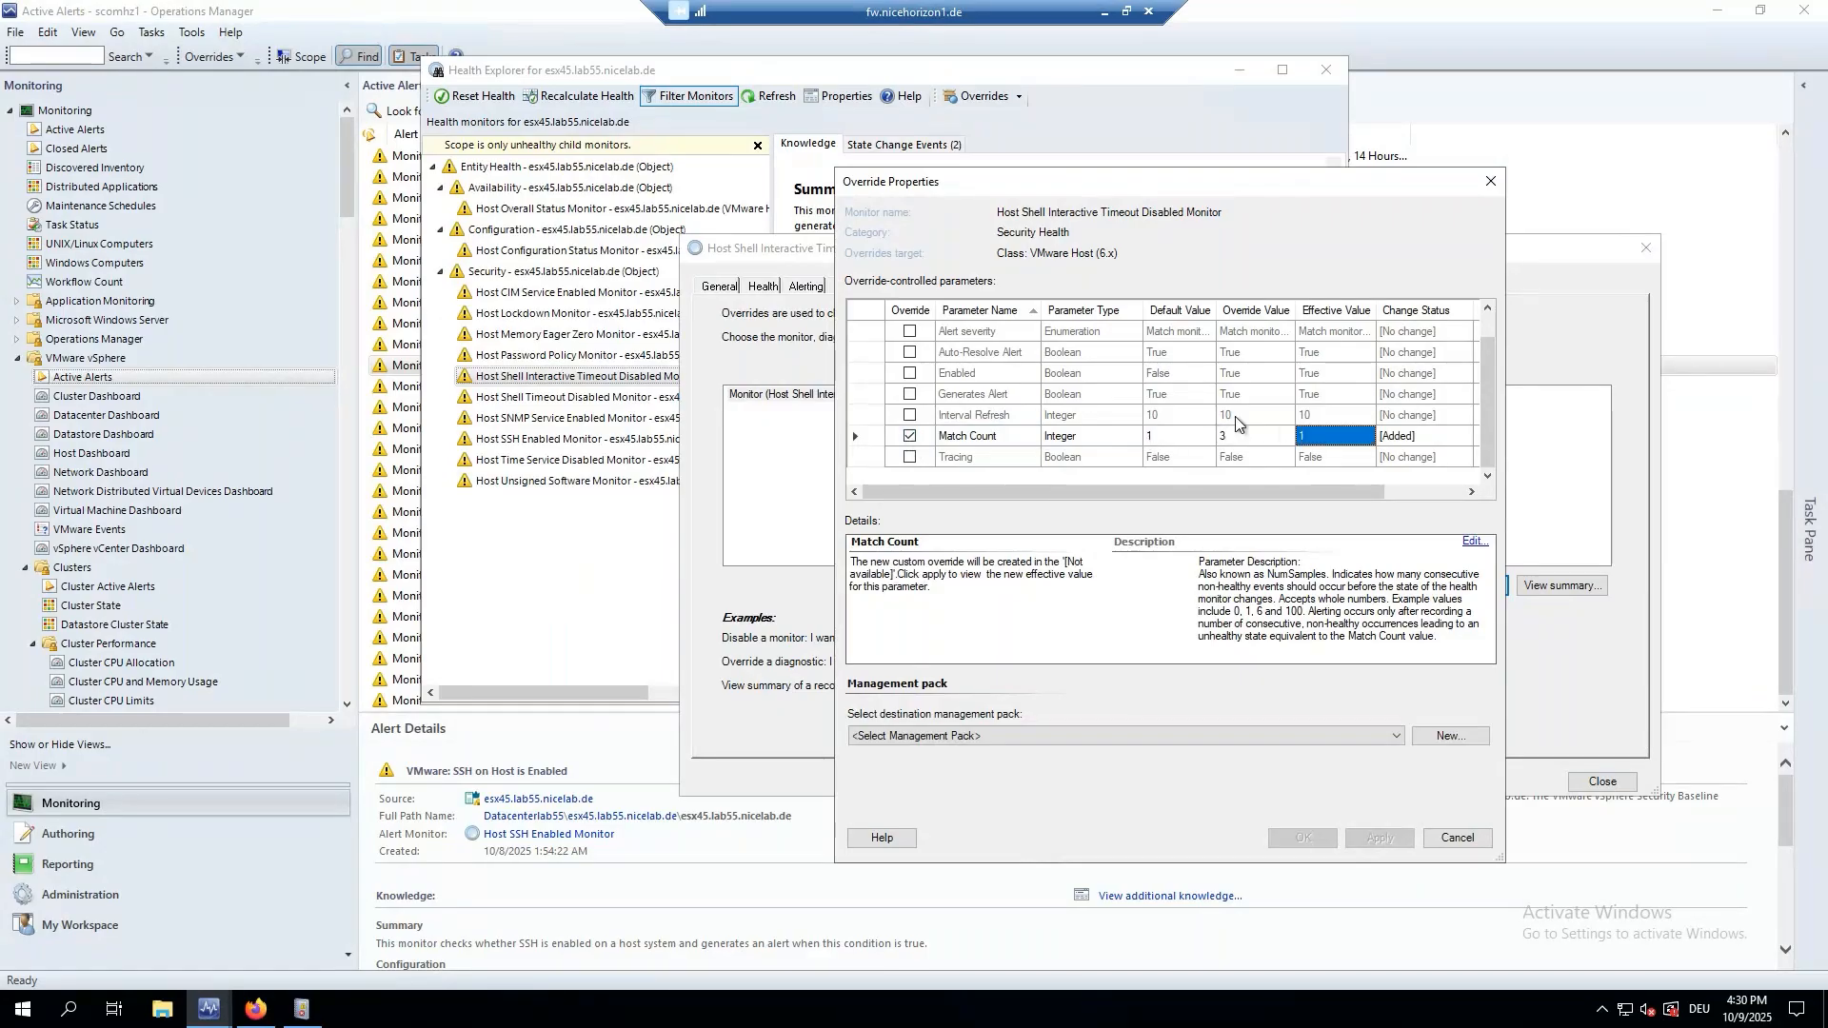
{"action": "left_click", "coordinate": [909, 436]}
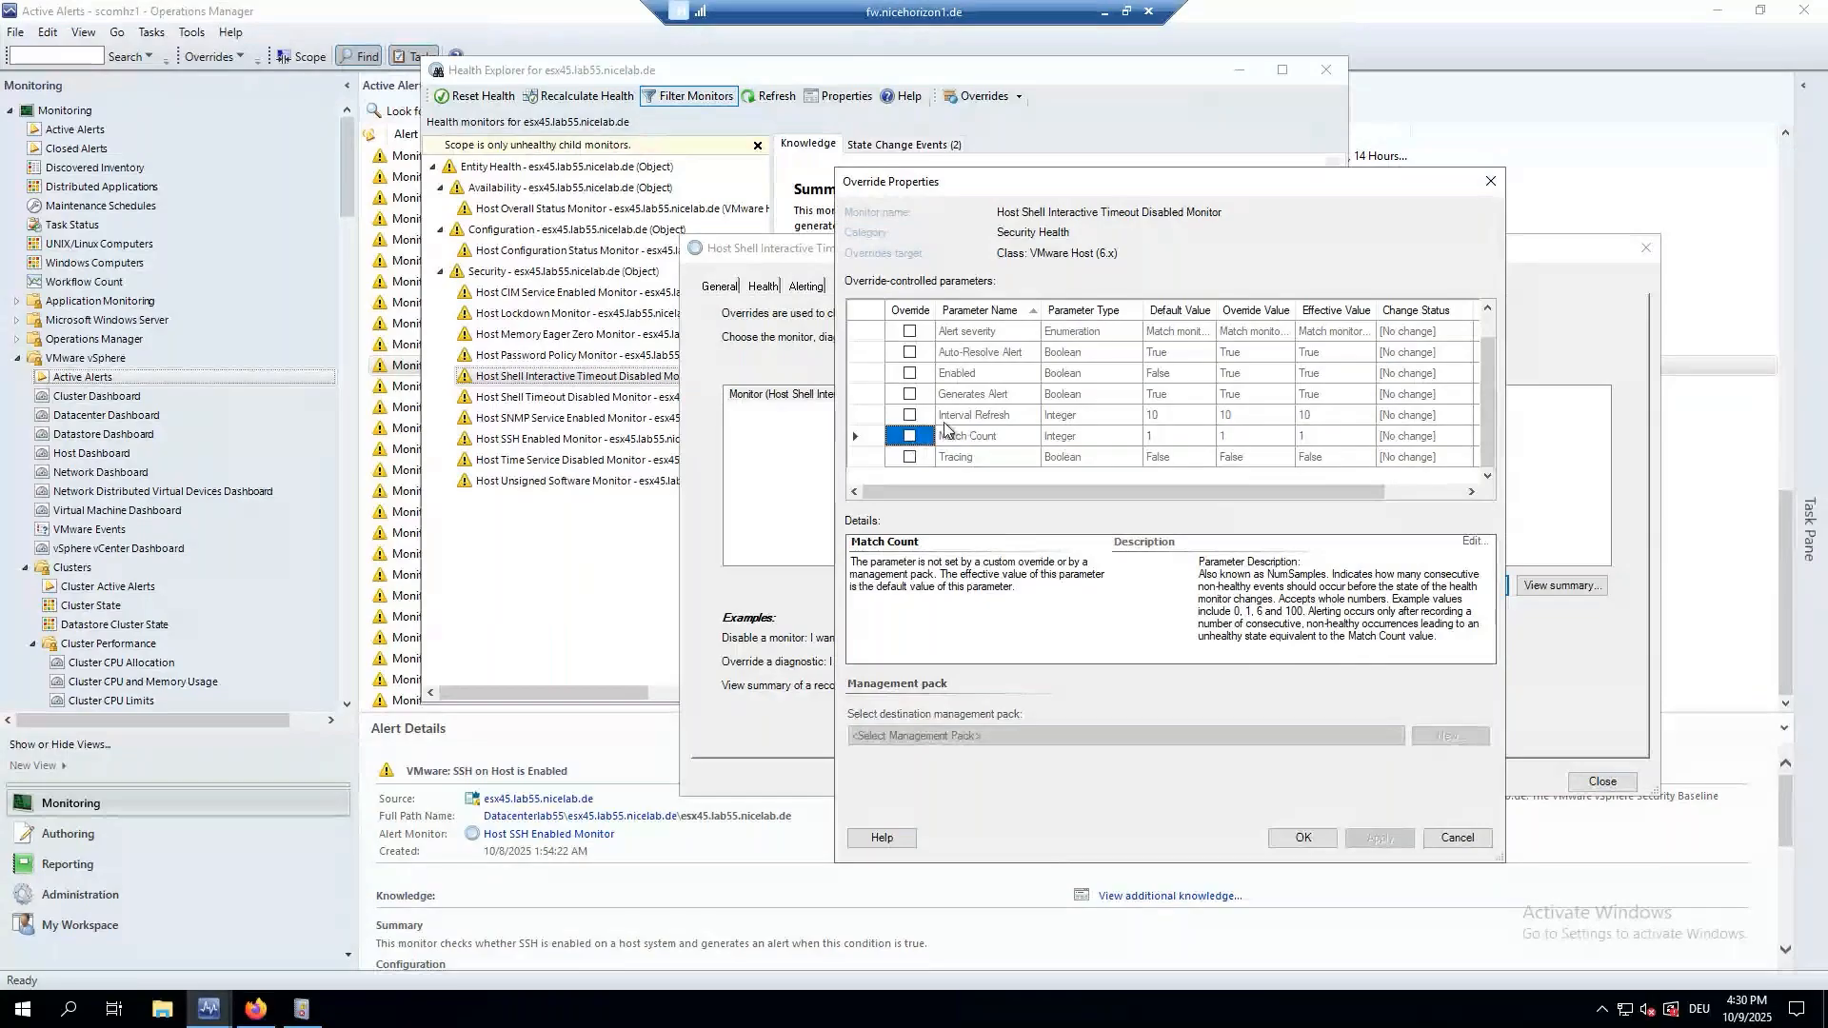
{"action": "scroll", "coordinate": [946, 429], "scroll_direction": "up", "scroll_amount": 1}
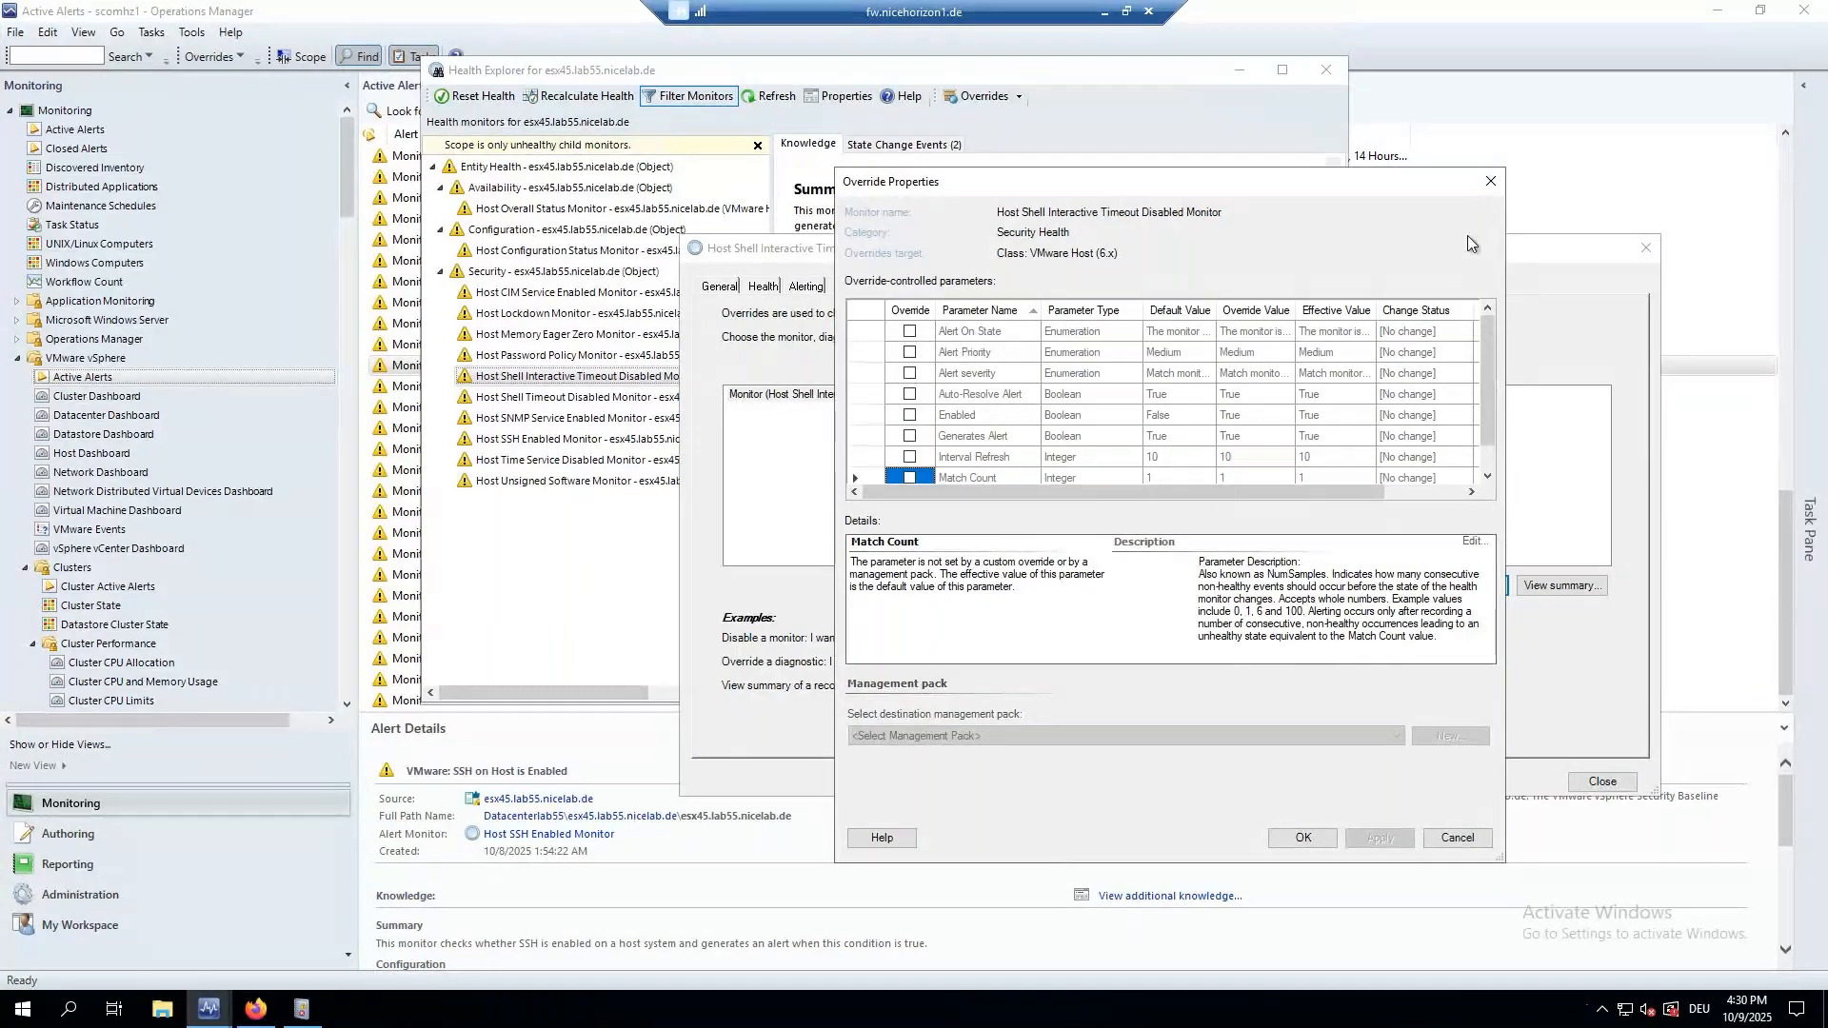
{"action": "left_click", "coordinate": [1491, 188]}
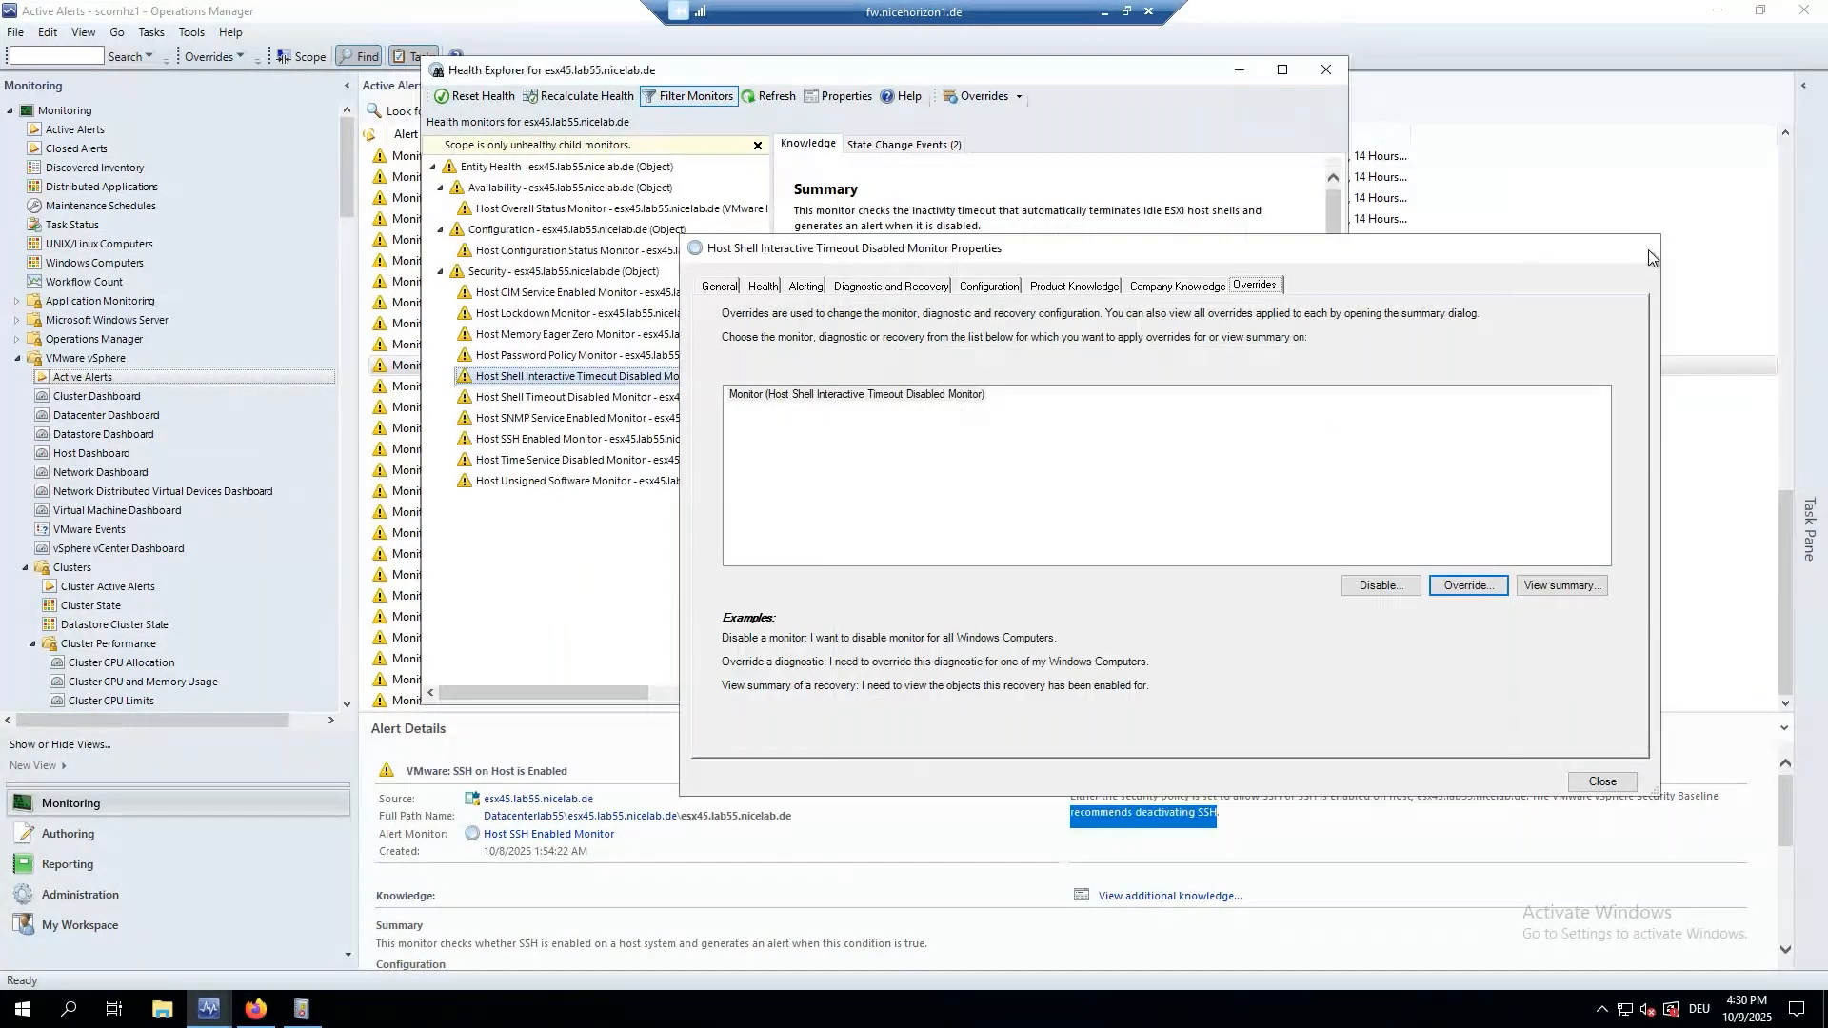
{"action": "left_click", "coordinate": [1645, 248]}
{"action": "left_click", "coordinate": [1326, 69]}
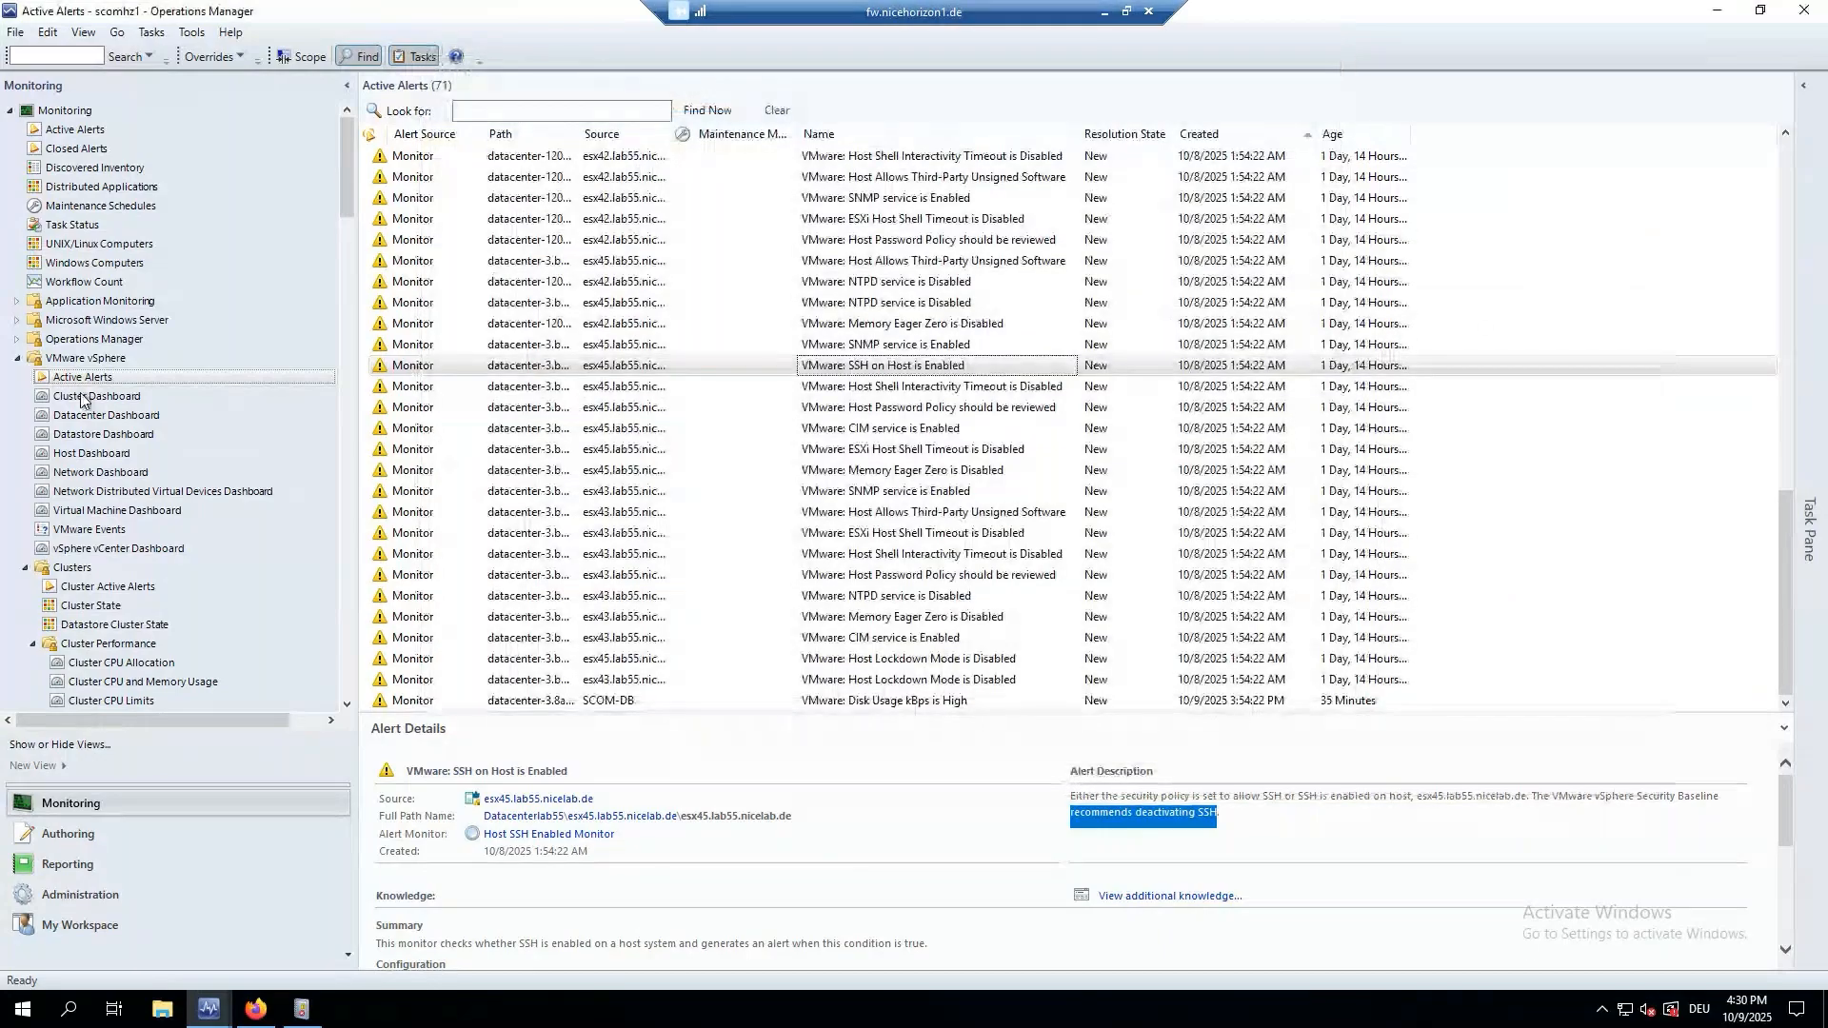
{"action": "left_click", "coordinate": [694, 450]}
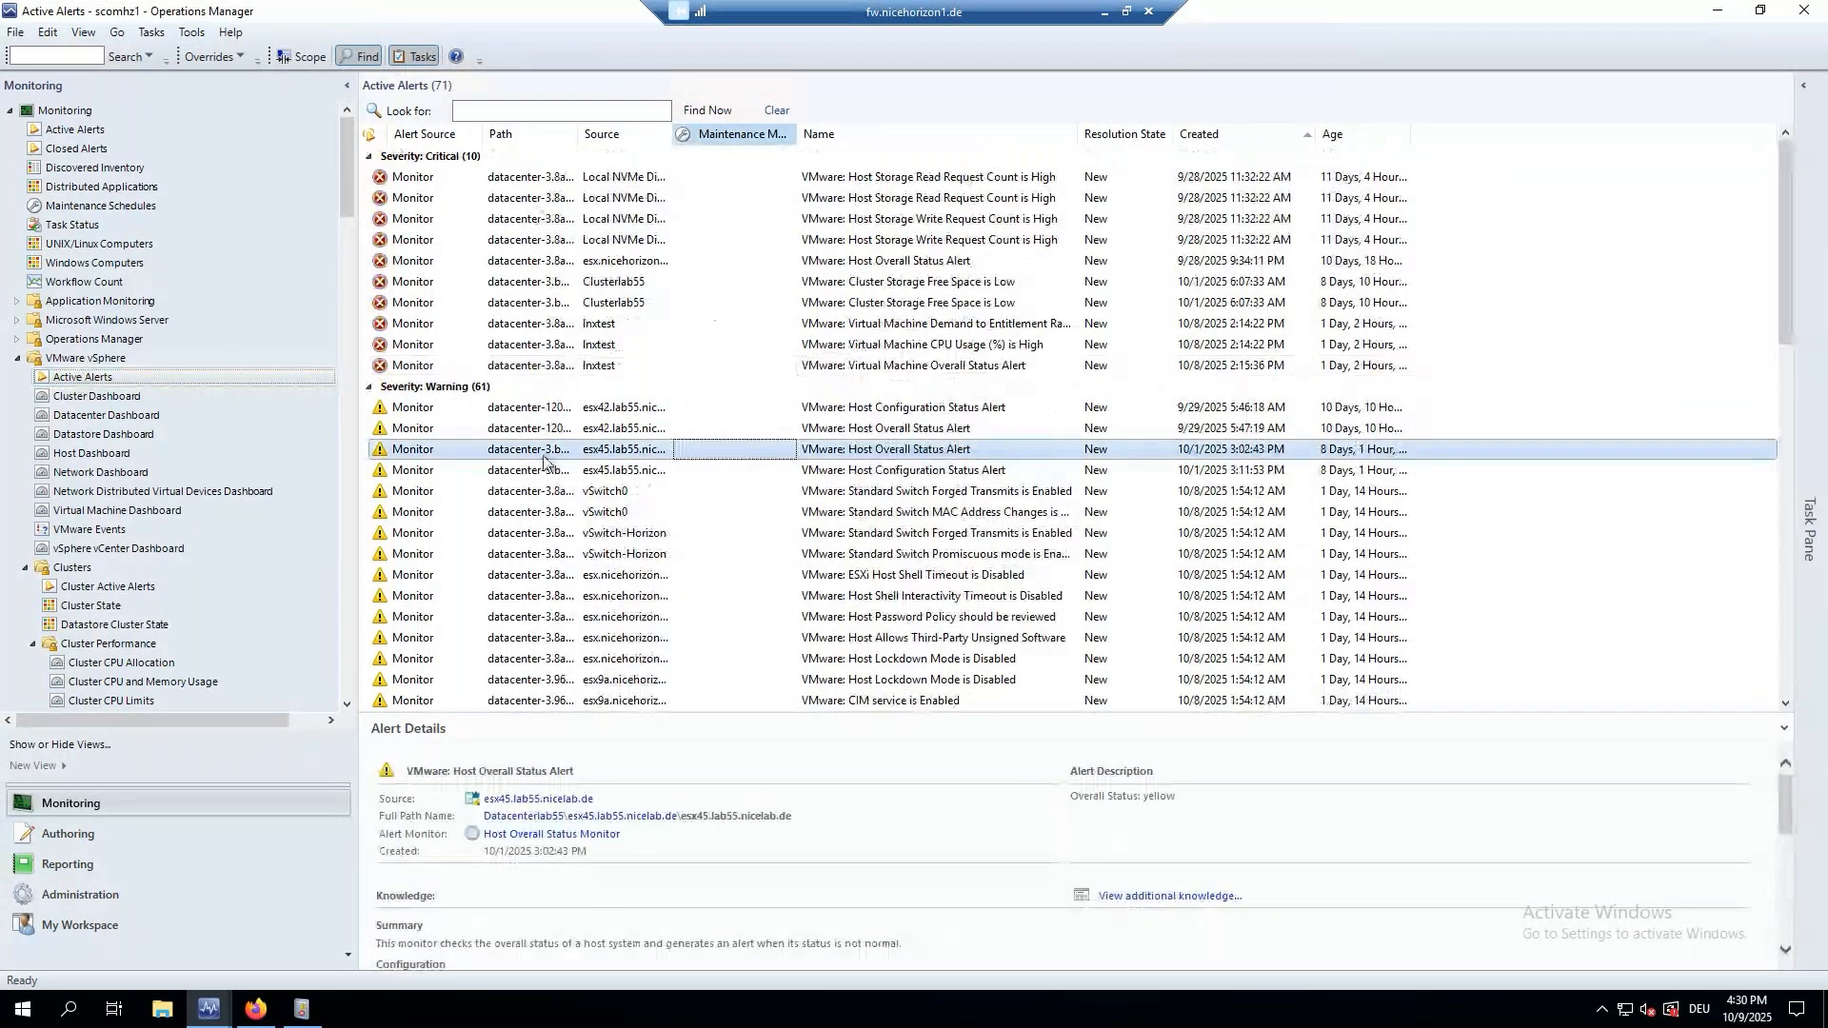
{"action": "scroll", "coordinate": [49, 511], "scroll_direction": "down", "scroll_amount": 12}
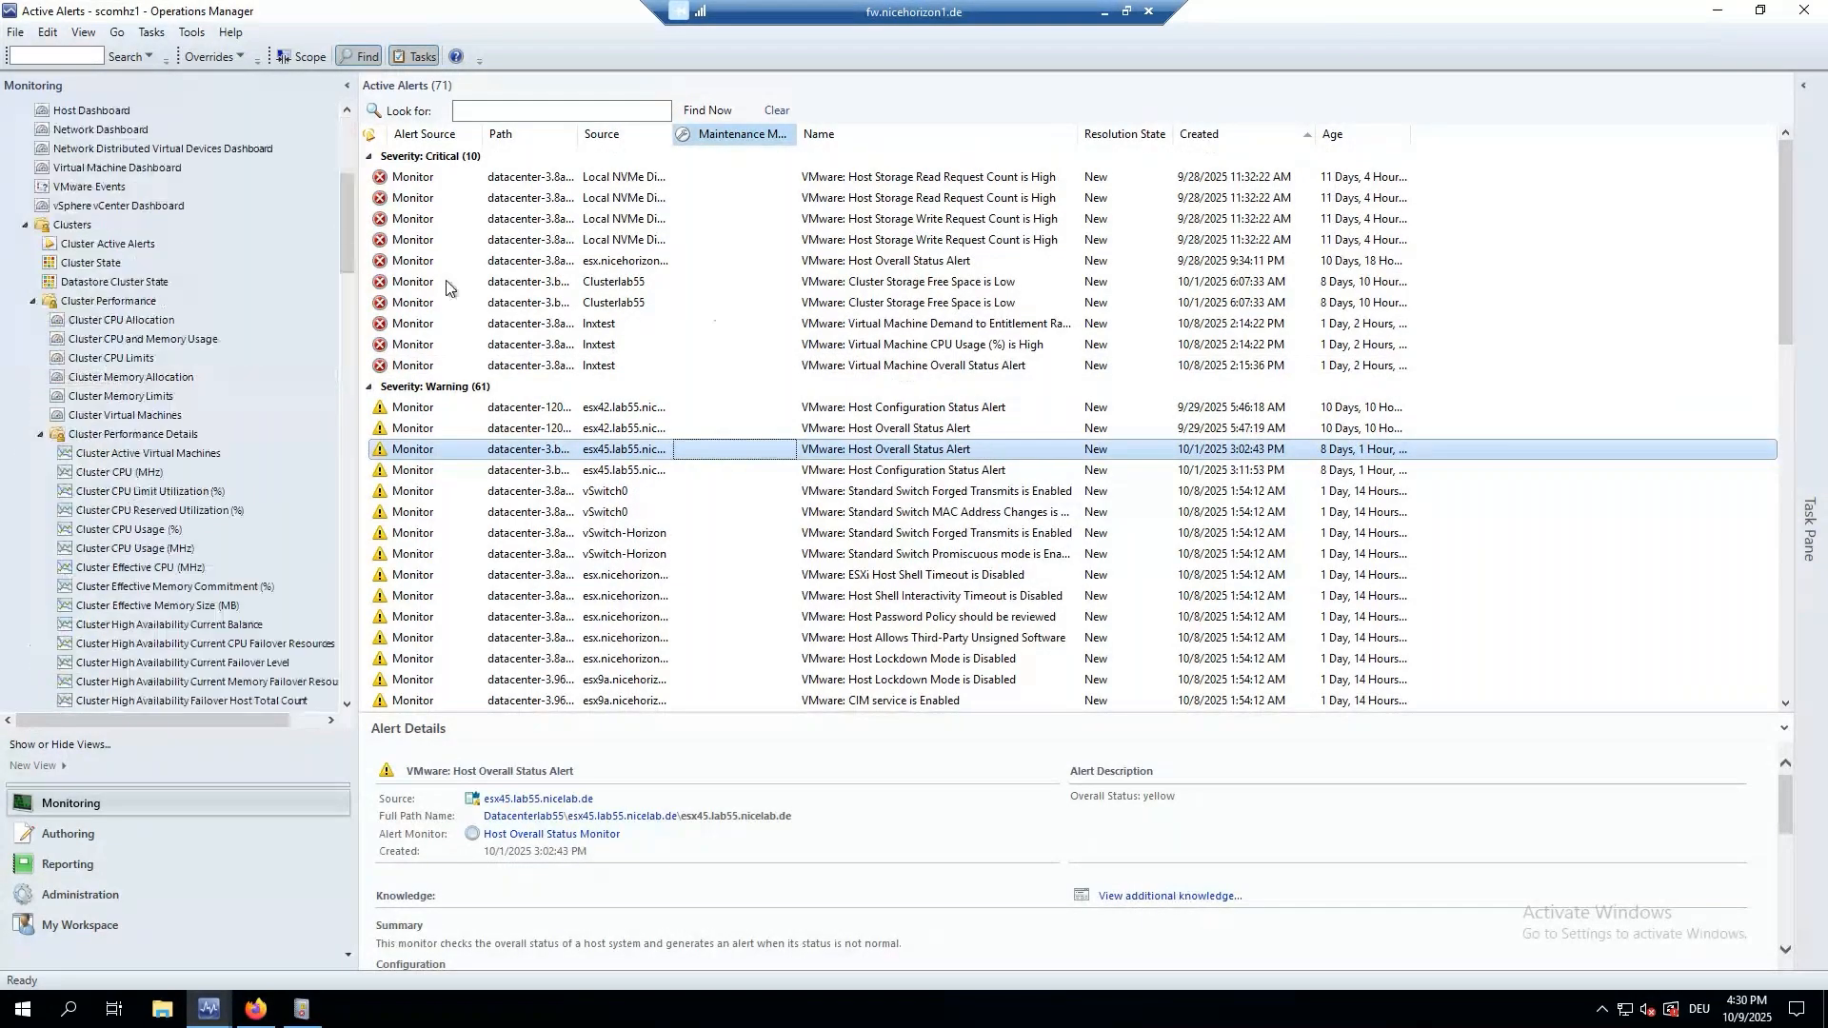
{"action": "scroll", "coordinate": [201, 442], "scroll_direction": "down", "scroll_amount": 6}
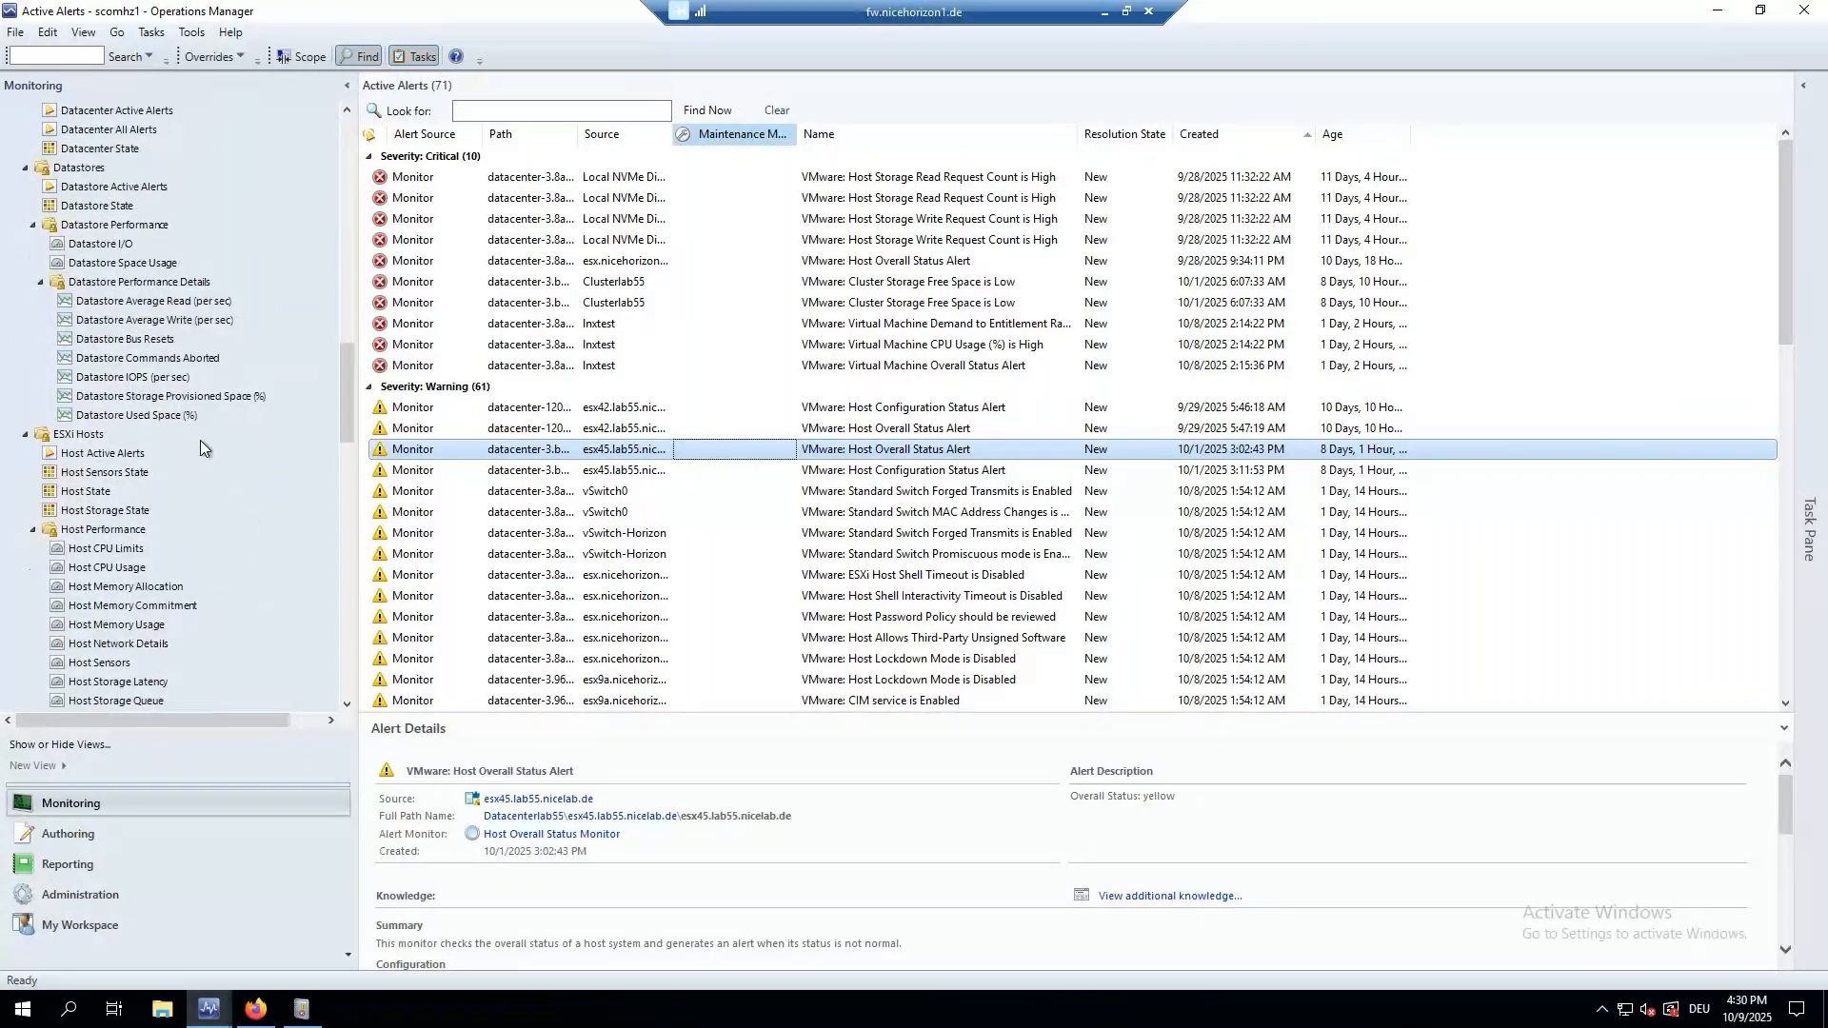
{"action": "scroll", "coordinate": [200, 440], "scroll_direction": "down", "scroll_amount": 4}
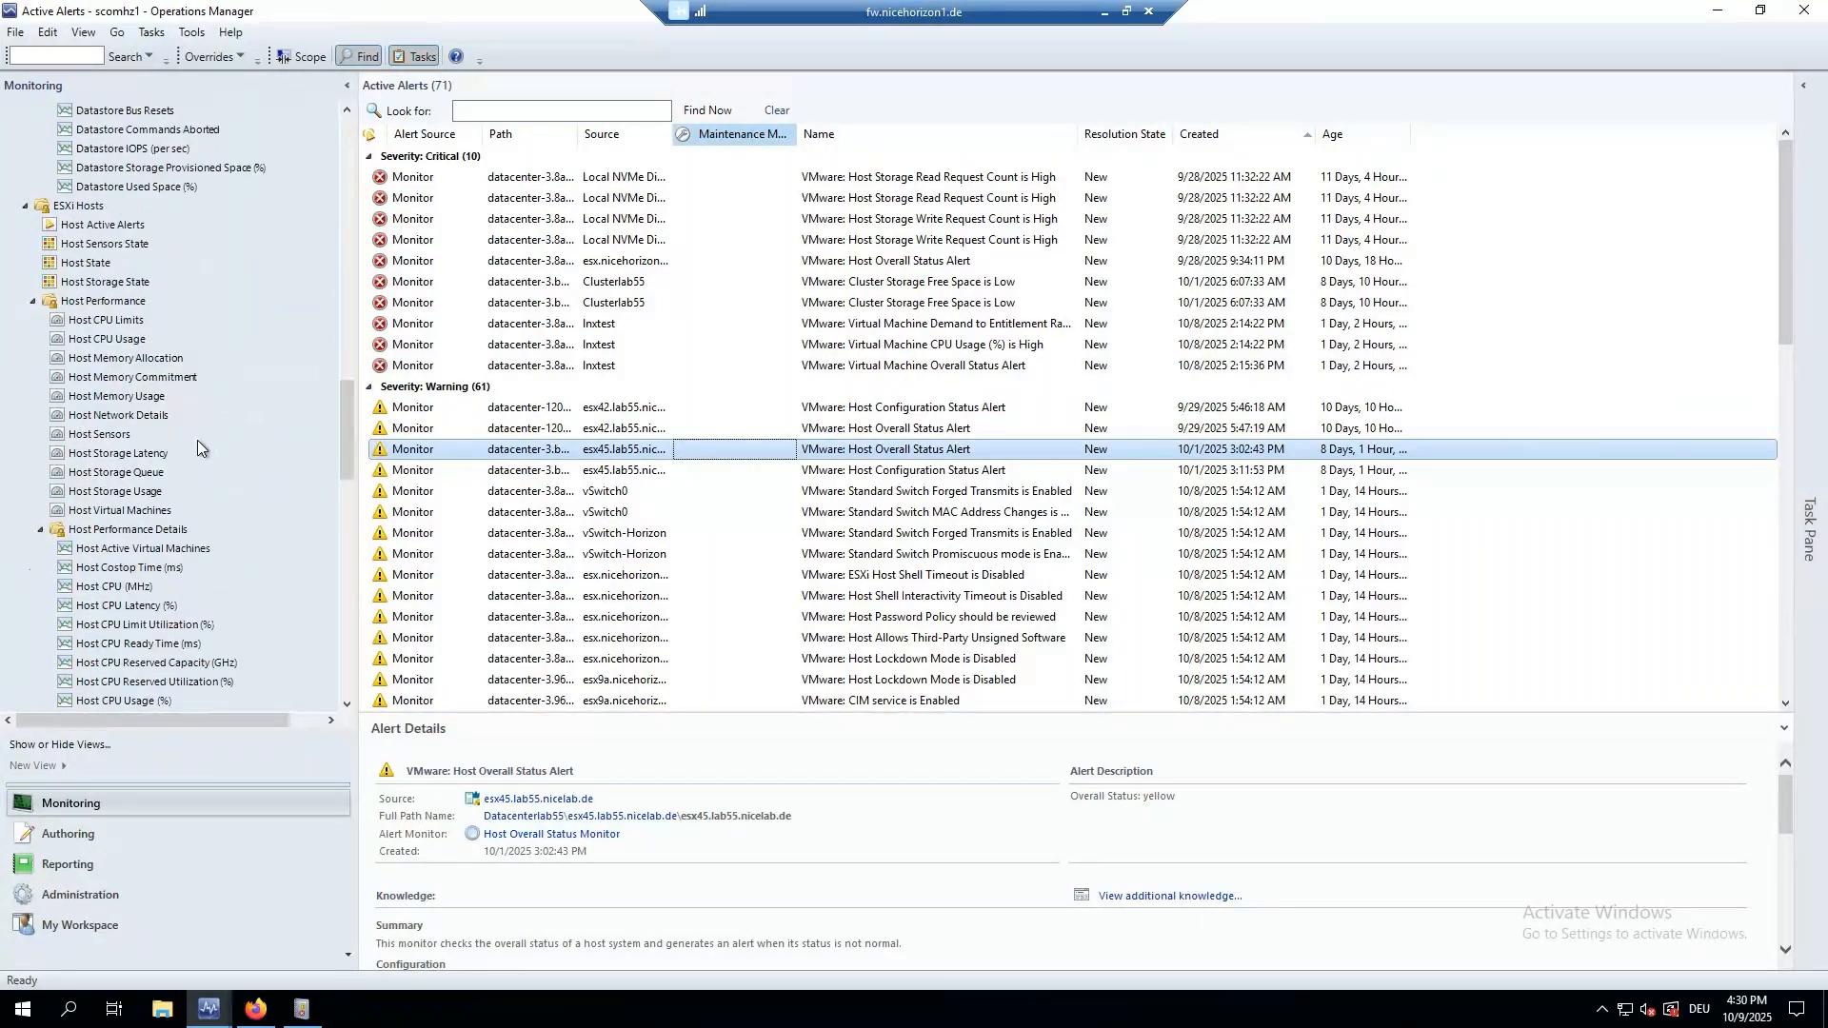
{"action": "scroll", "coordinate": [198, 440], "scroll_direction": "up", "scroll_amount": 2}
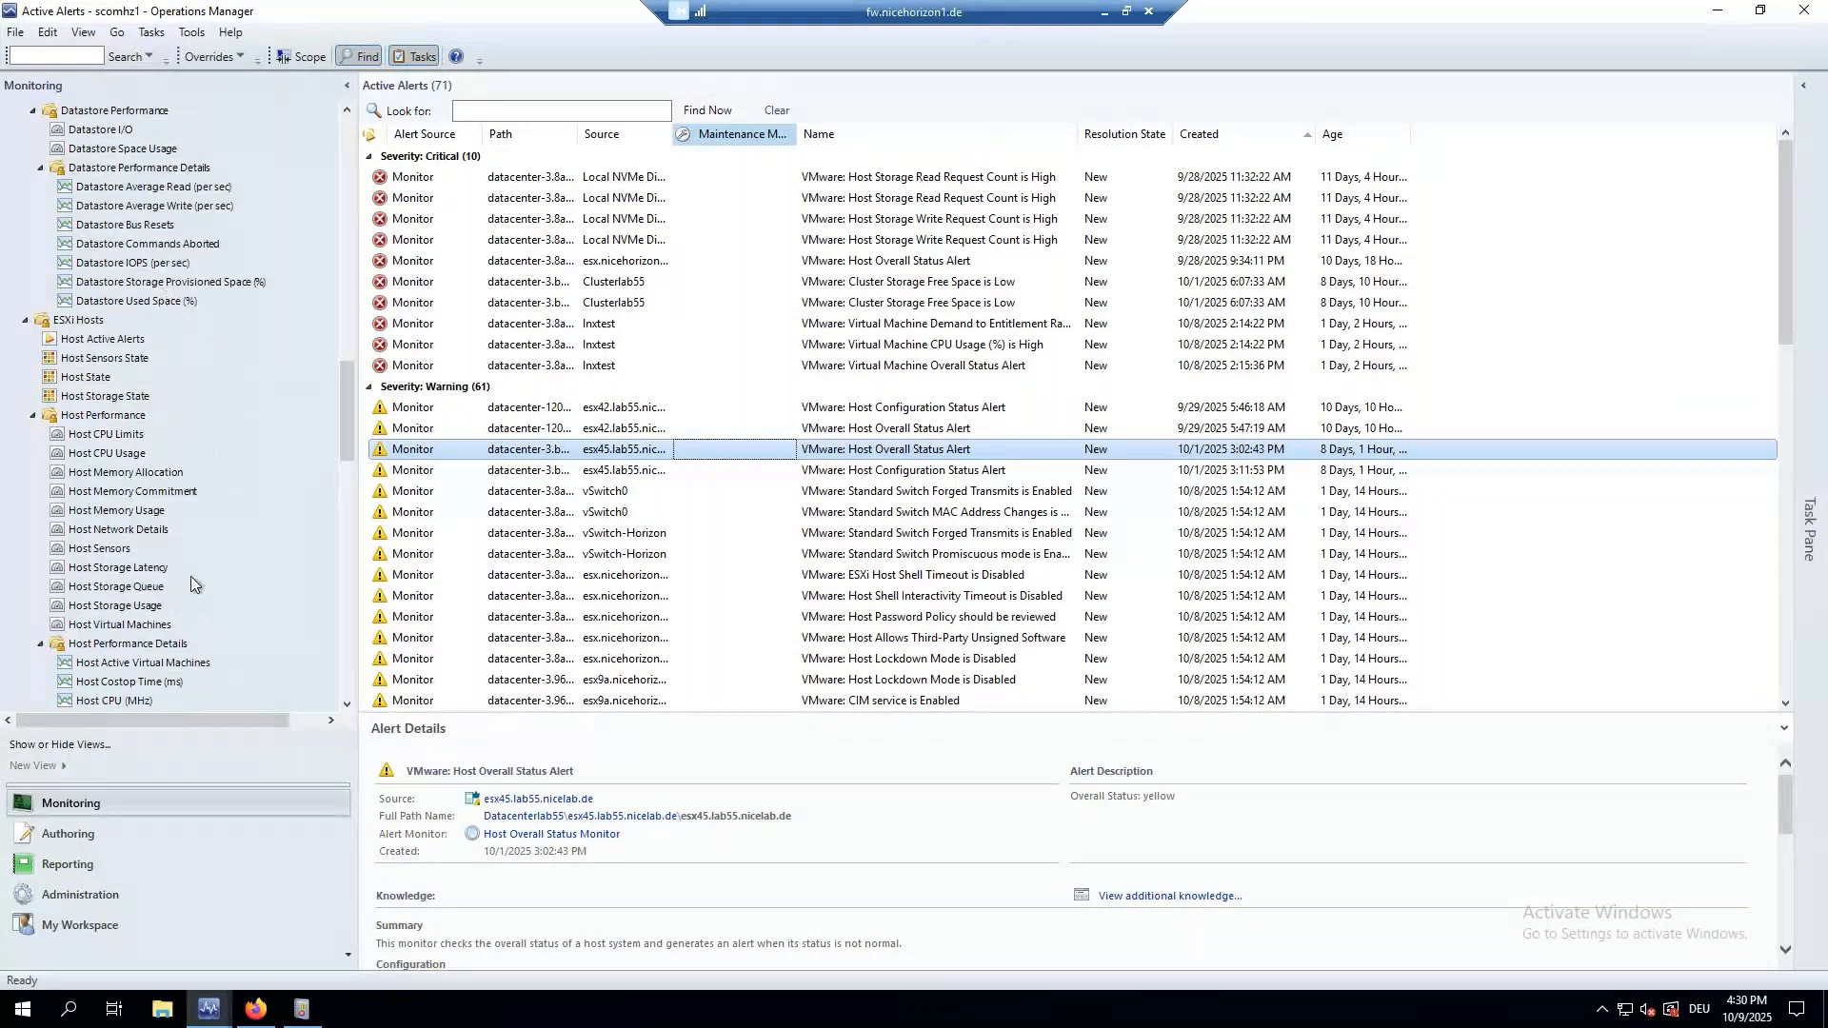
{"action": "scroll", "coordinate": [190, 581], "scroll_direction": "up", "scroll_amount": 3}
{"action": "scroll", "coordinate": [189, 591], "scroll_direction": "up", "scroll_amount": 3}
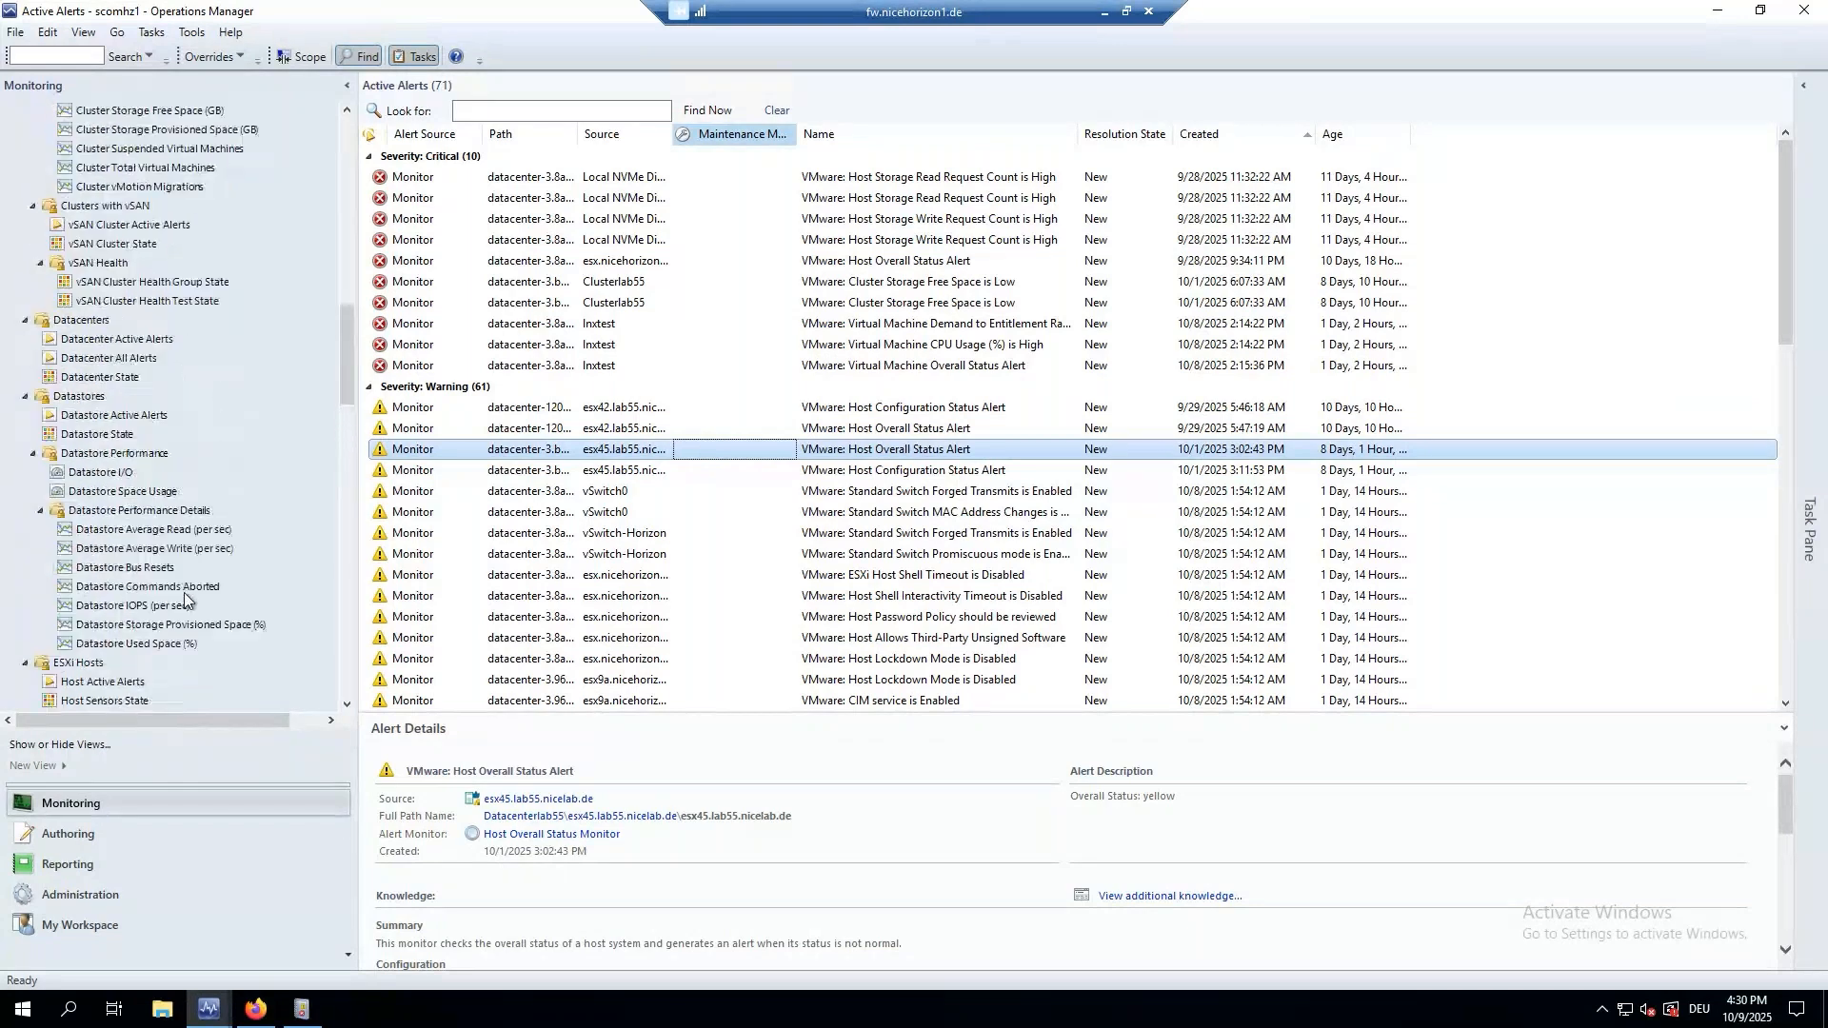
{"action": "scroll", "coordinate": [181, 603], "scroll_direction": "up", "scroll_amount": 4}
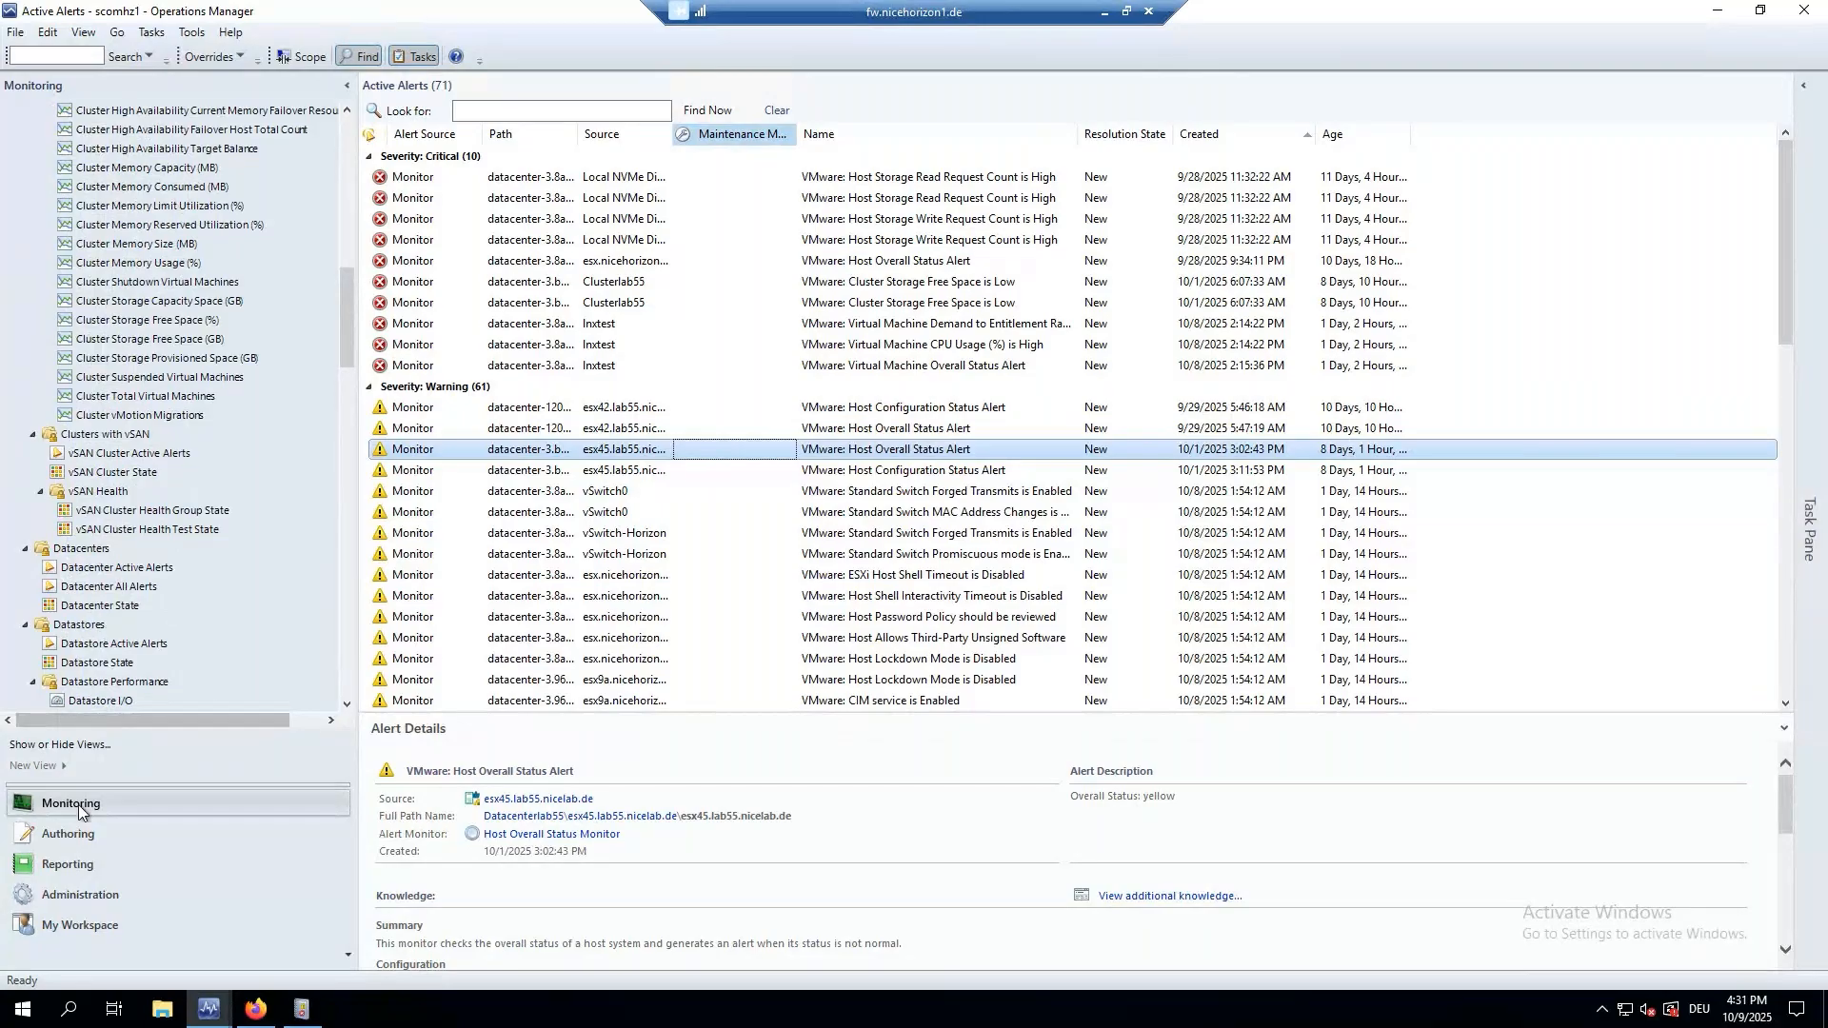
{"action": "scroll", "coordinate": [126, 496], "scroll_direction": "up", "scroll_amount": 2}
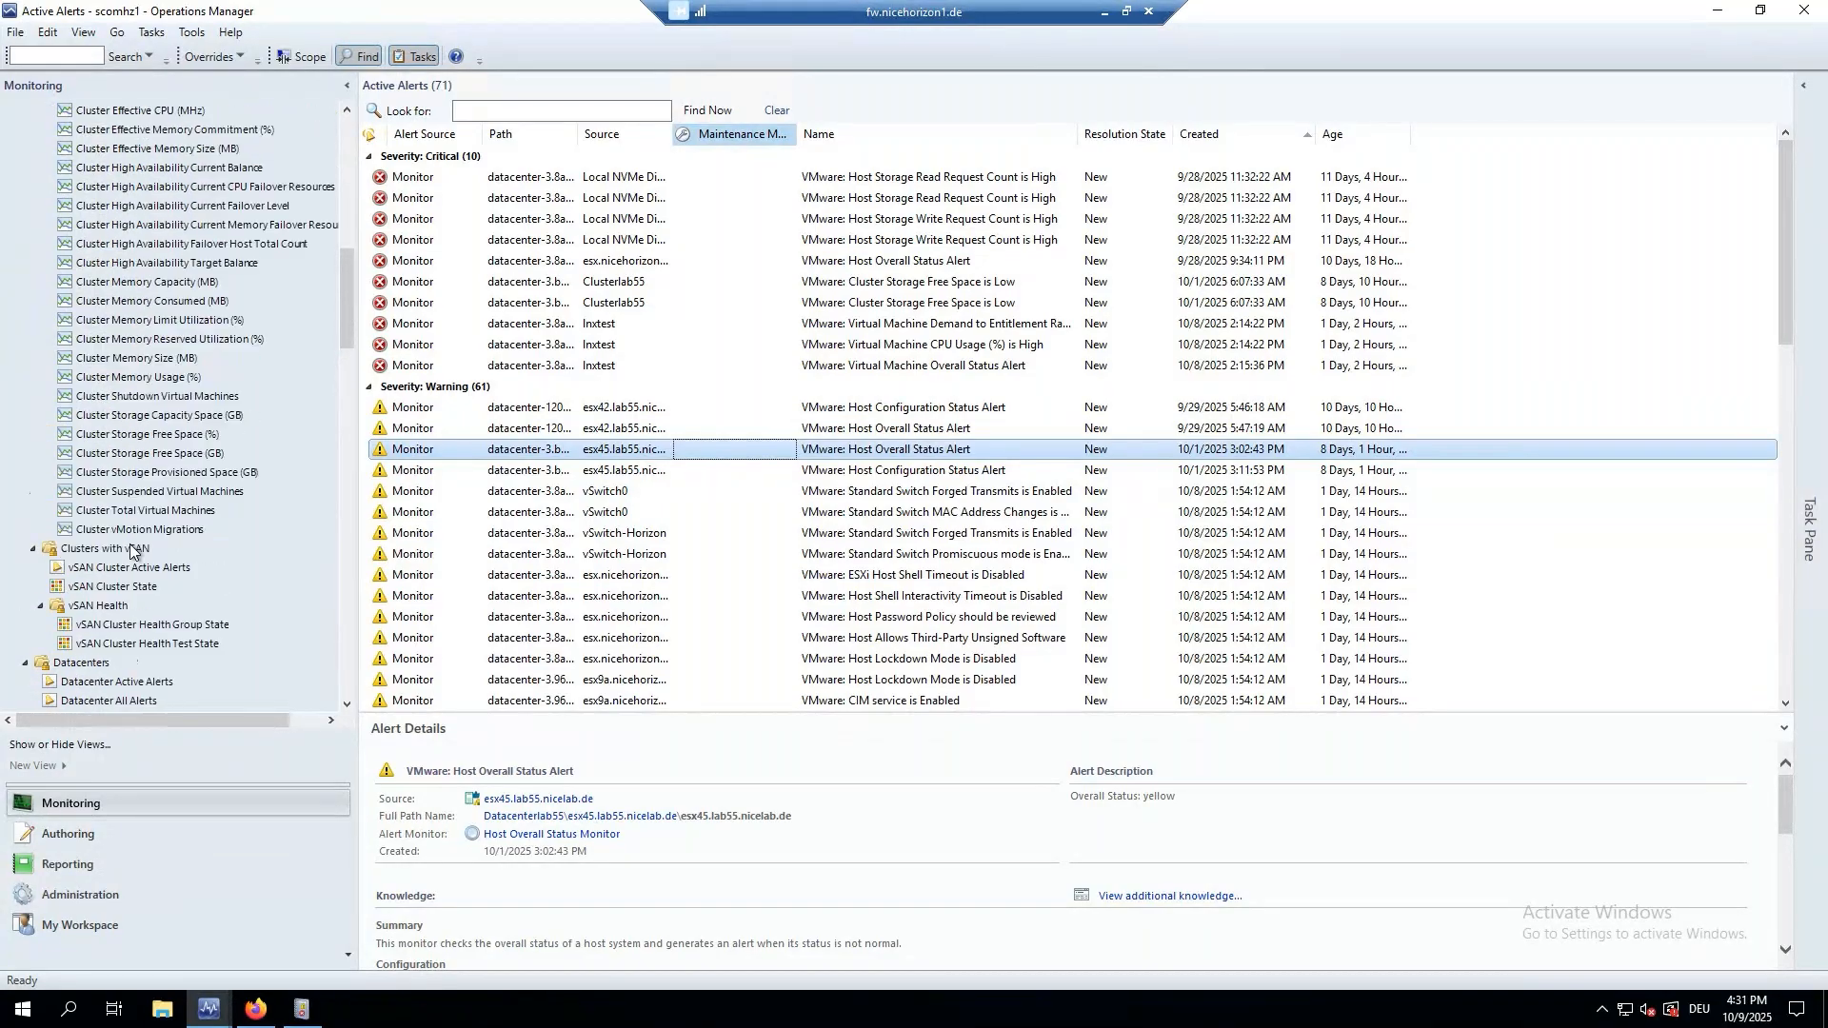
{"action": "scroll", "coordinate": [130, 549], "scroll_direction": "up", "scroll_amount": 8}
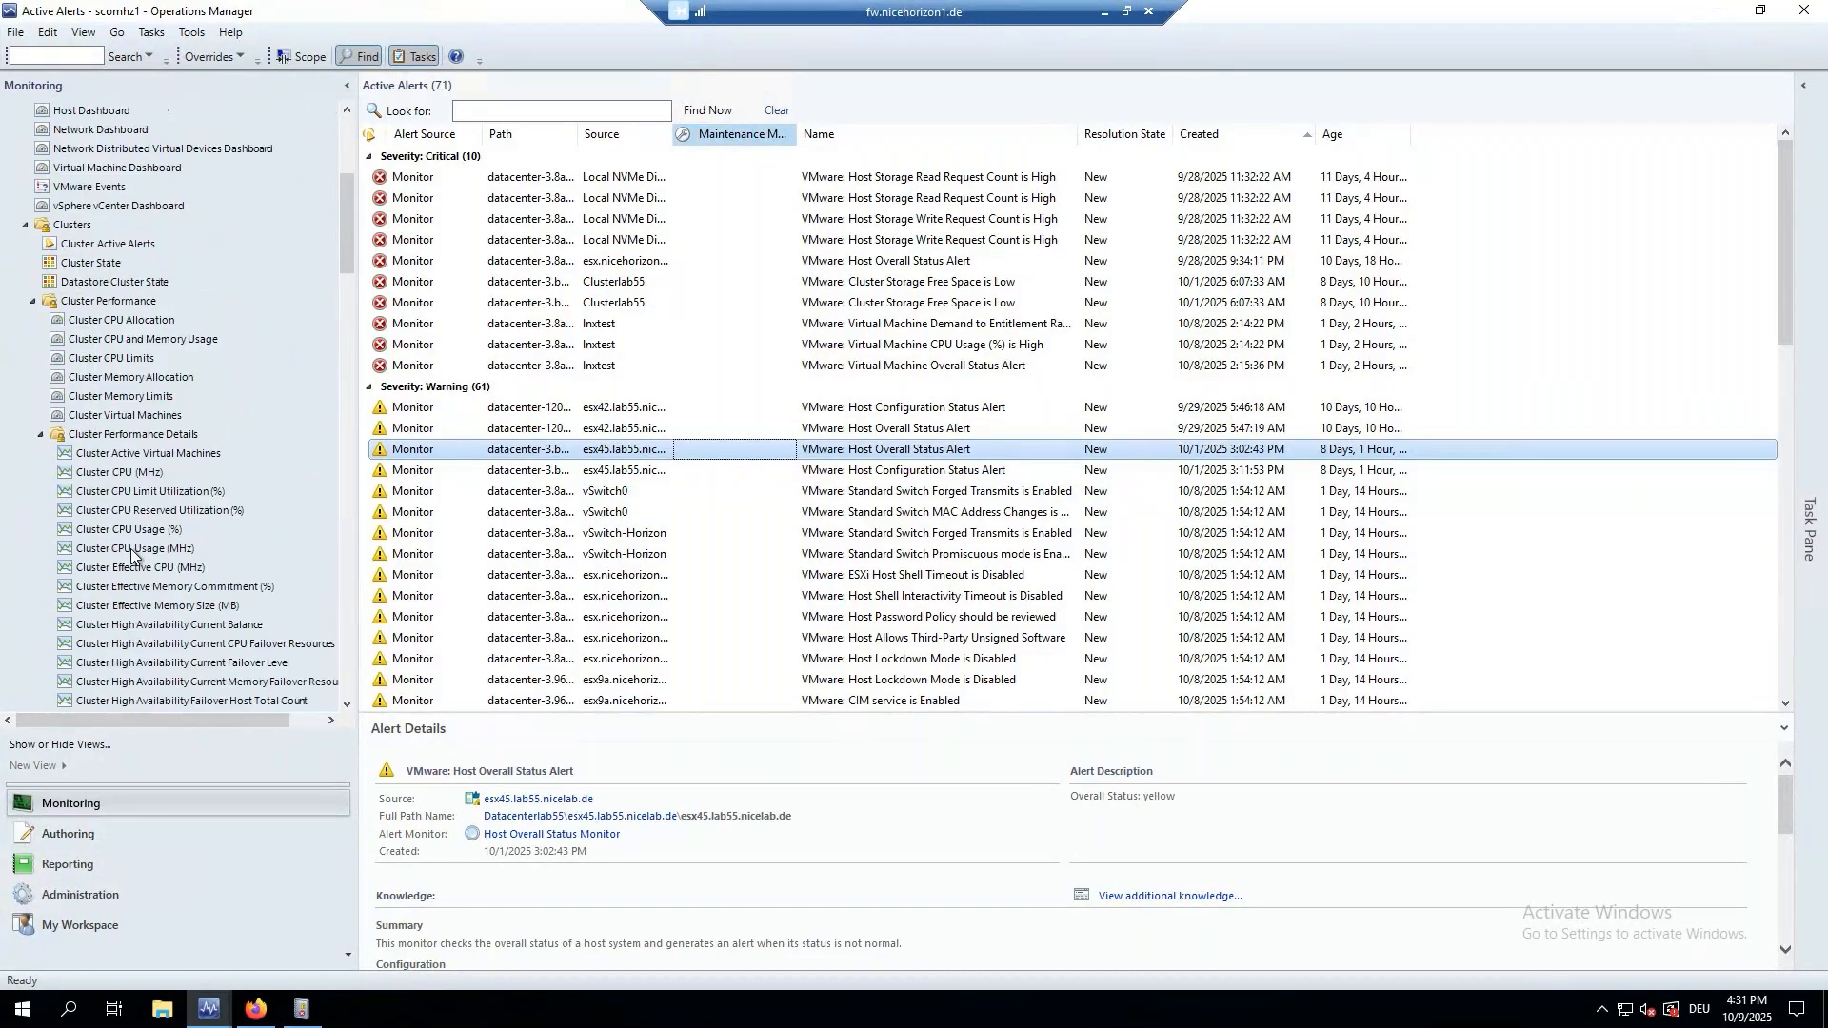
{"action": "left_click", "coordinate": [88, 188]}
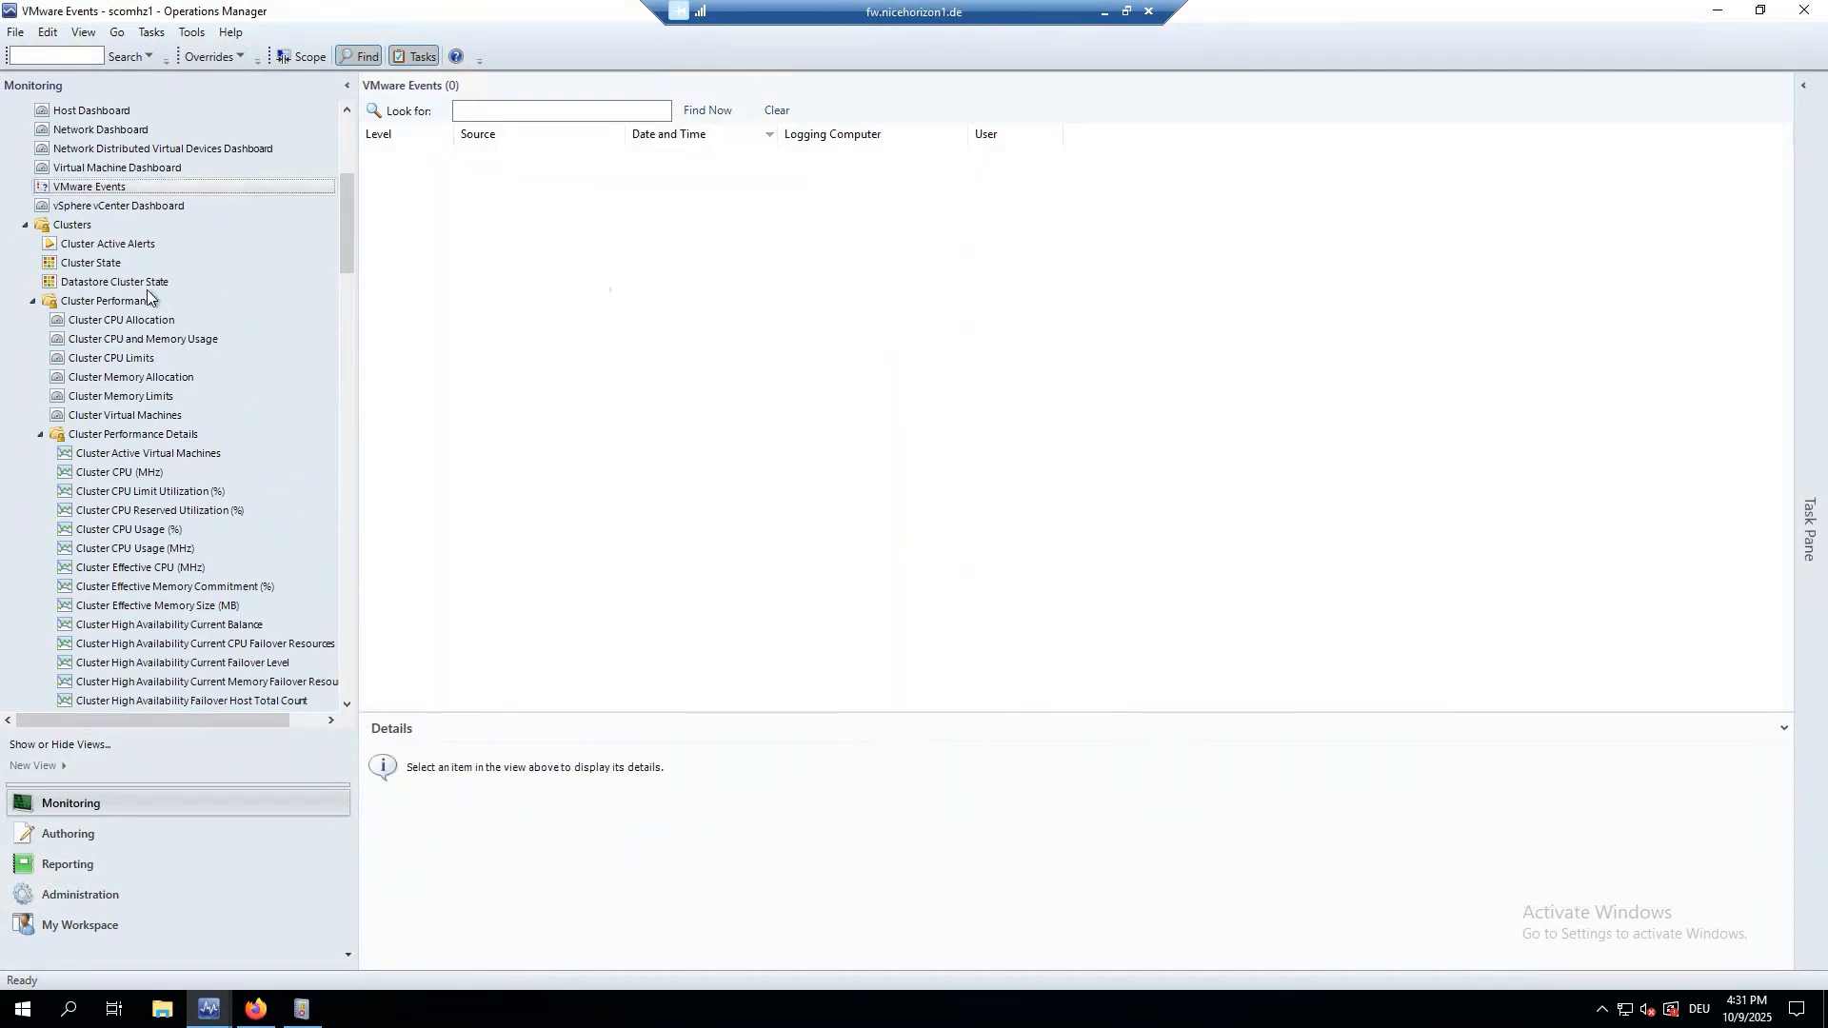
{"action": "scroll", "coordinate": [142, 286], "scroll_direction": "up", "scroll_amount": 1}
{"action": "scroll", "coordinate": [124, 266], "scroll_direction": "up", "scroll_amount": 2}
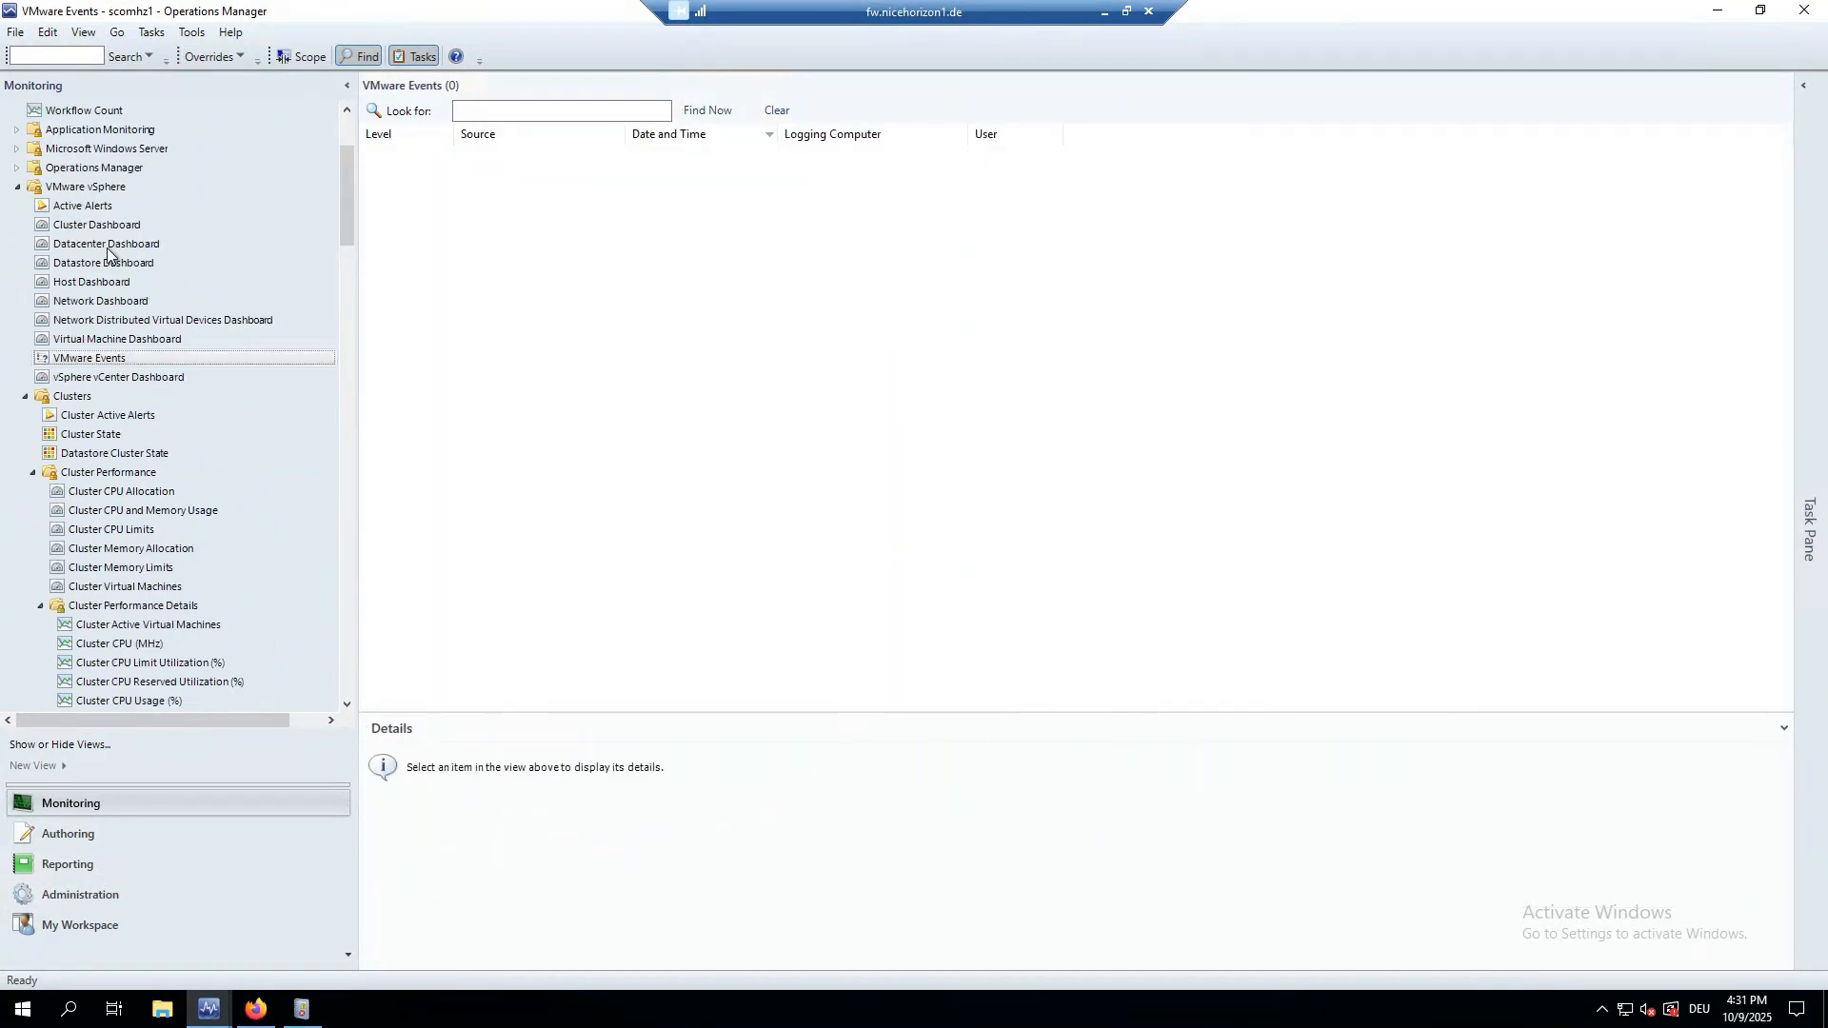
{"action": "left_click", "coordinate": [78, 206]}
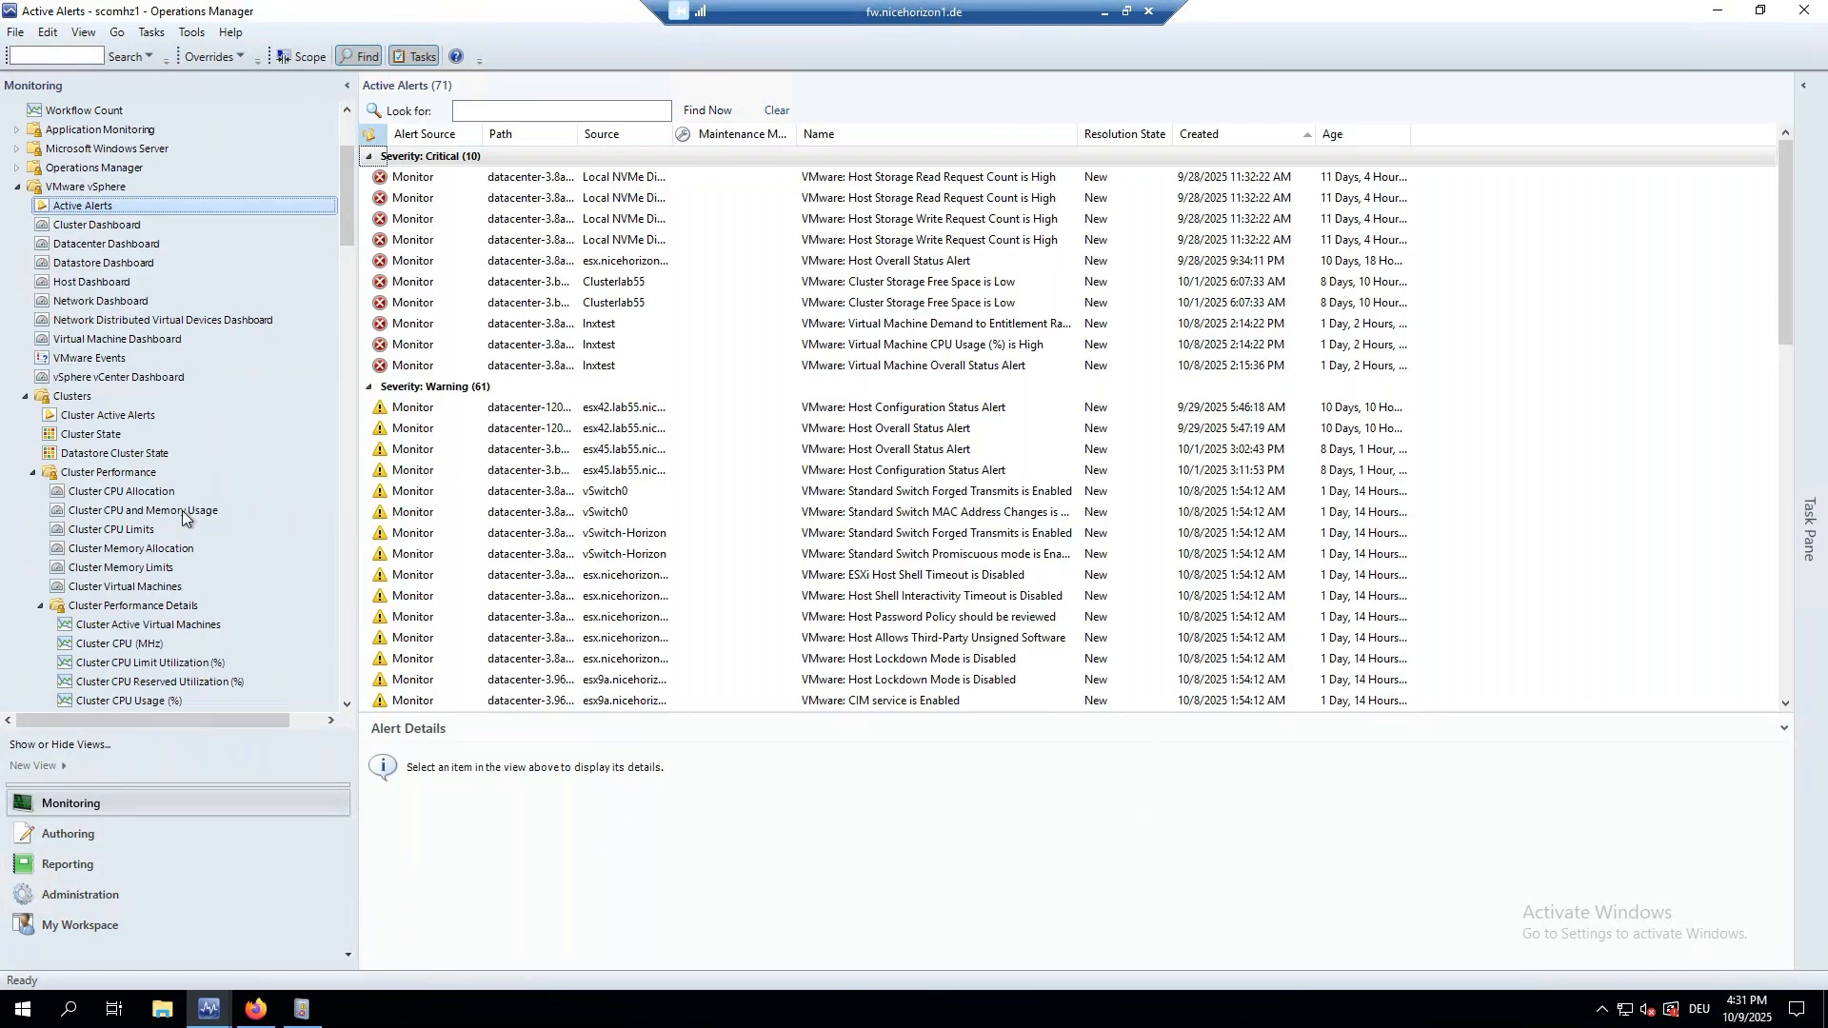
{"action": "scroll", "coordinate": [166, 522], "scroll_direction": "down", "scroll_amount": 7}
{"action": "scroll", "coordinate": [153, 524], "scroll_direction": "down", "scroll_amount": 4}
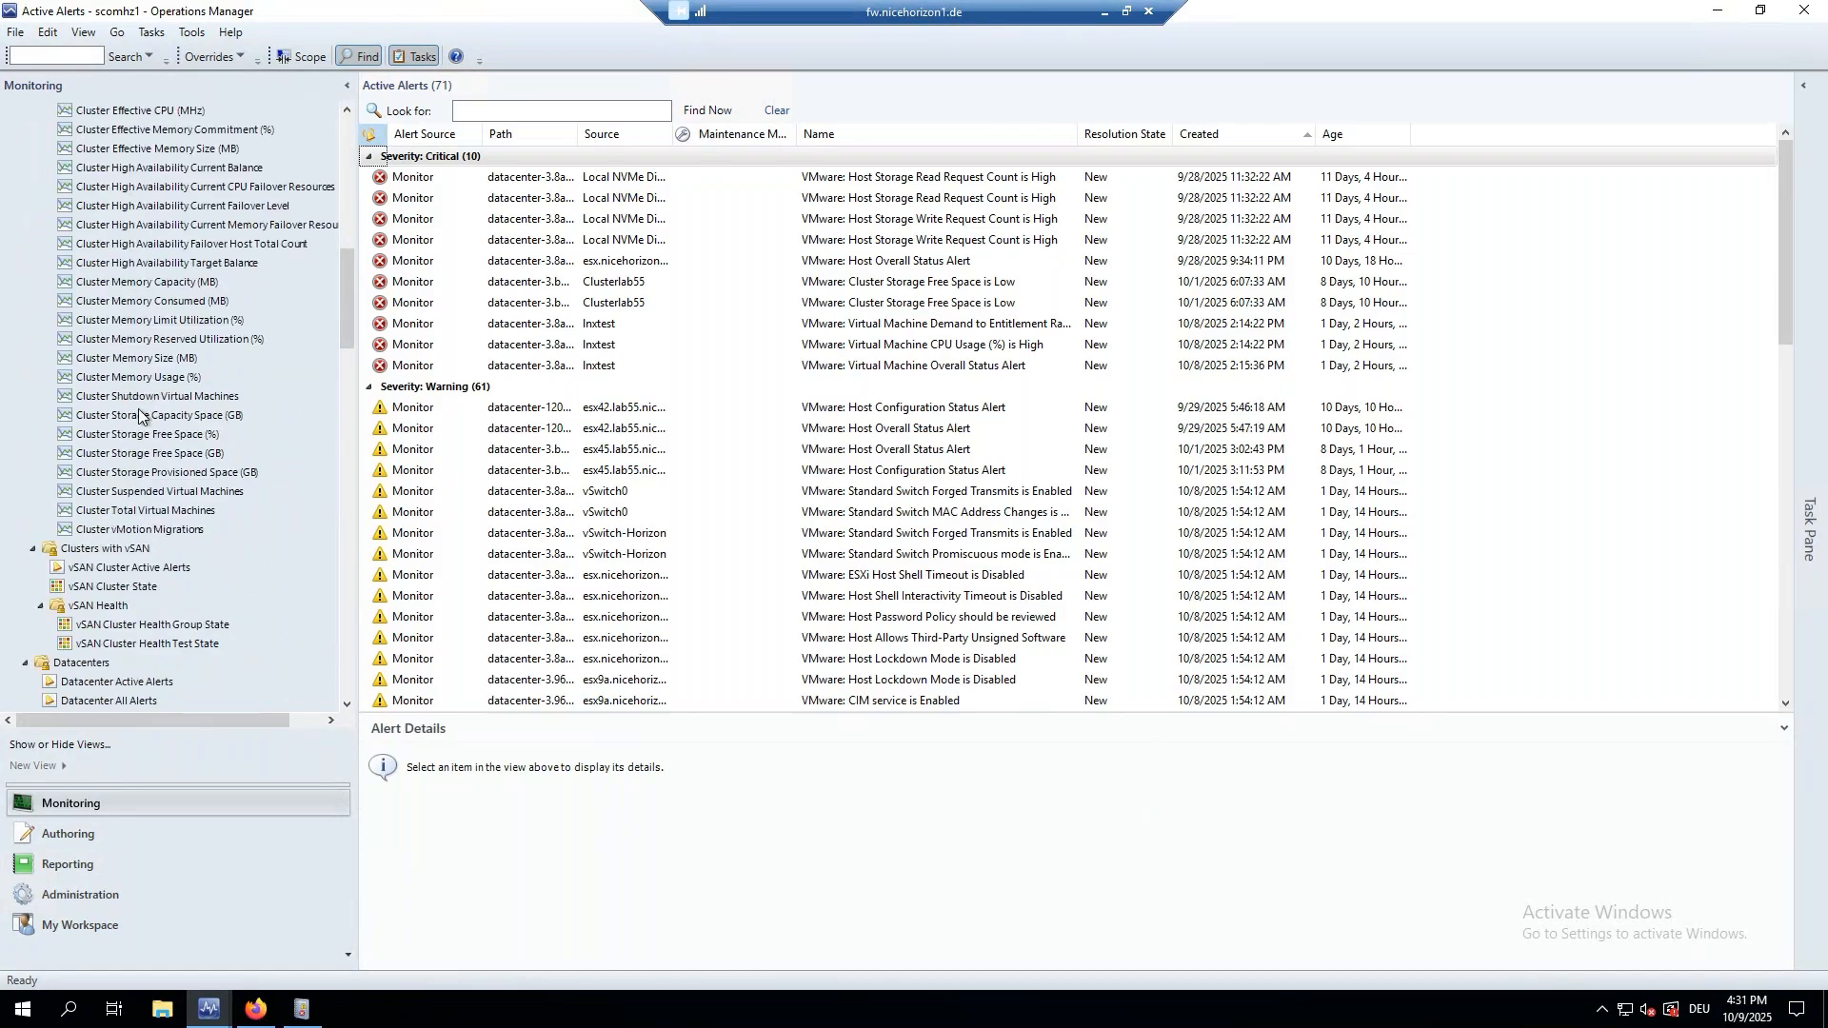
{"action": "scroll", "coordinate": [133, 436], "scroll_direction": "down", "scroll_amount": 3}
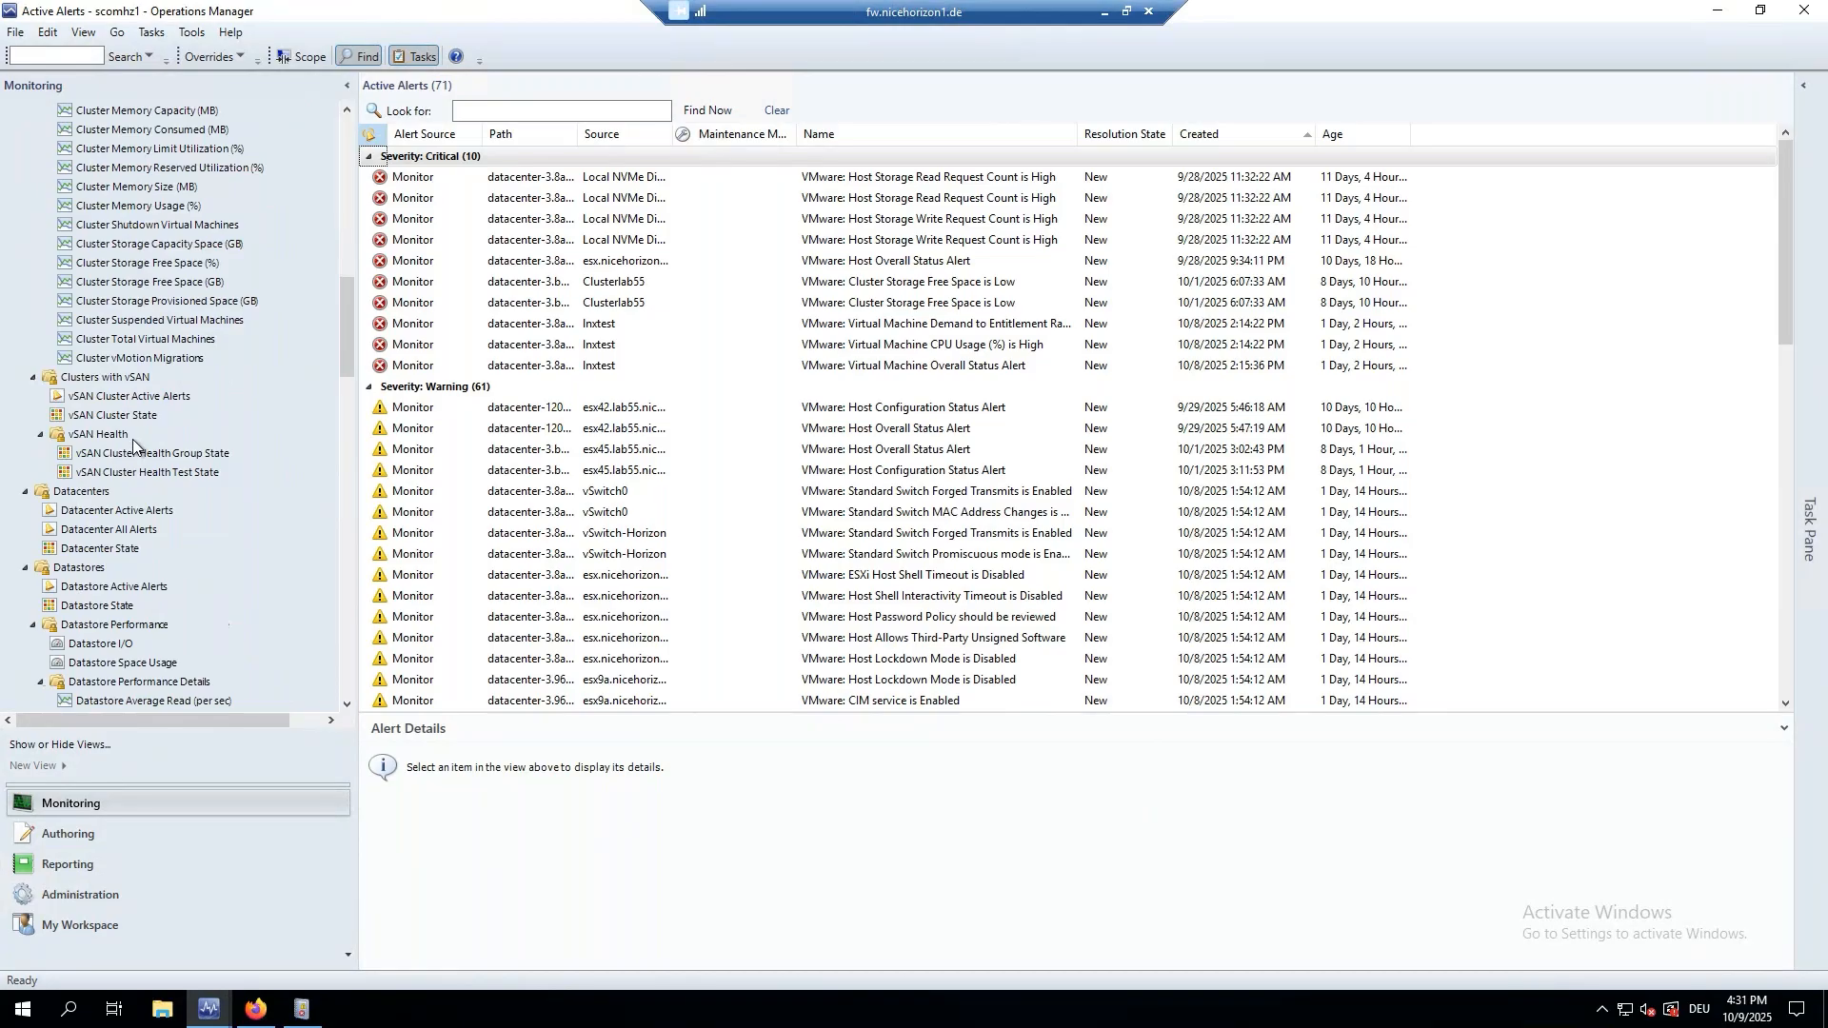
{"action": "scroll", "coordinate": [131, 438], "scroll_direction": "down", "scroll_amount": 2}
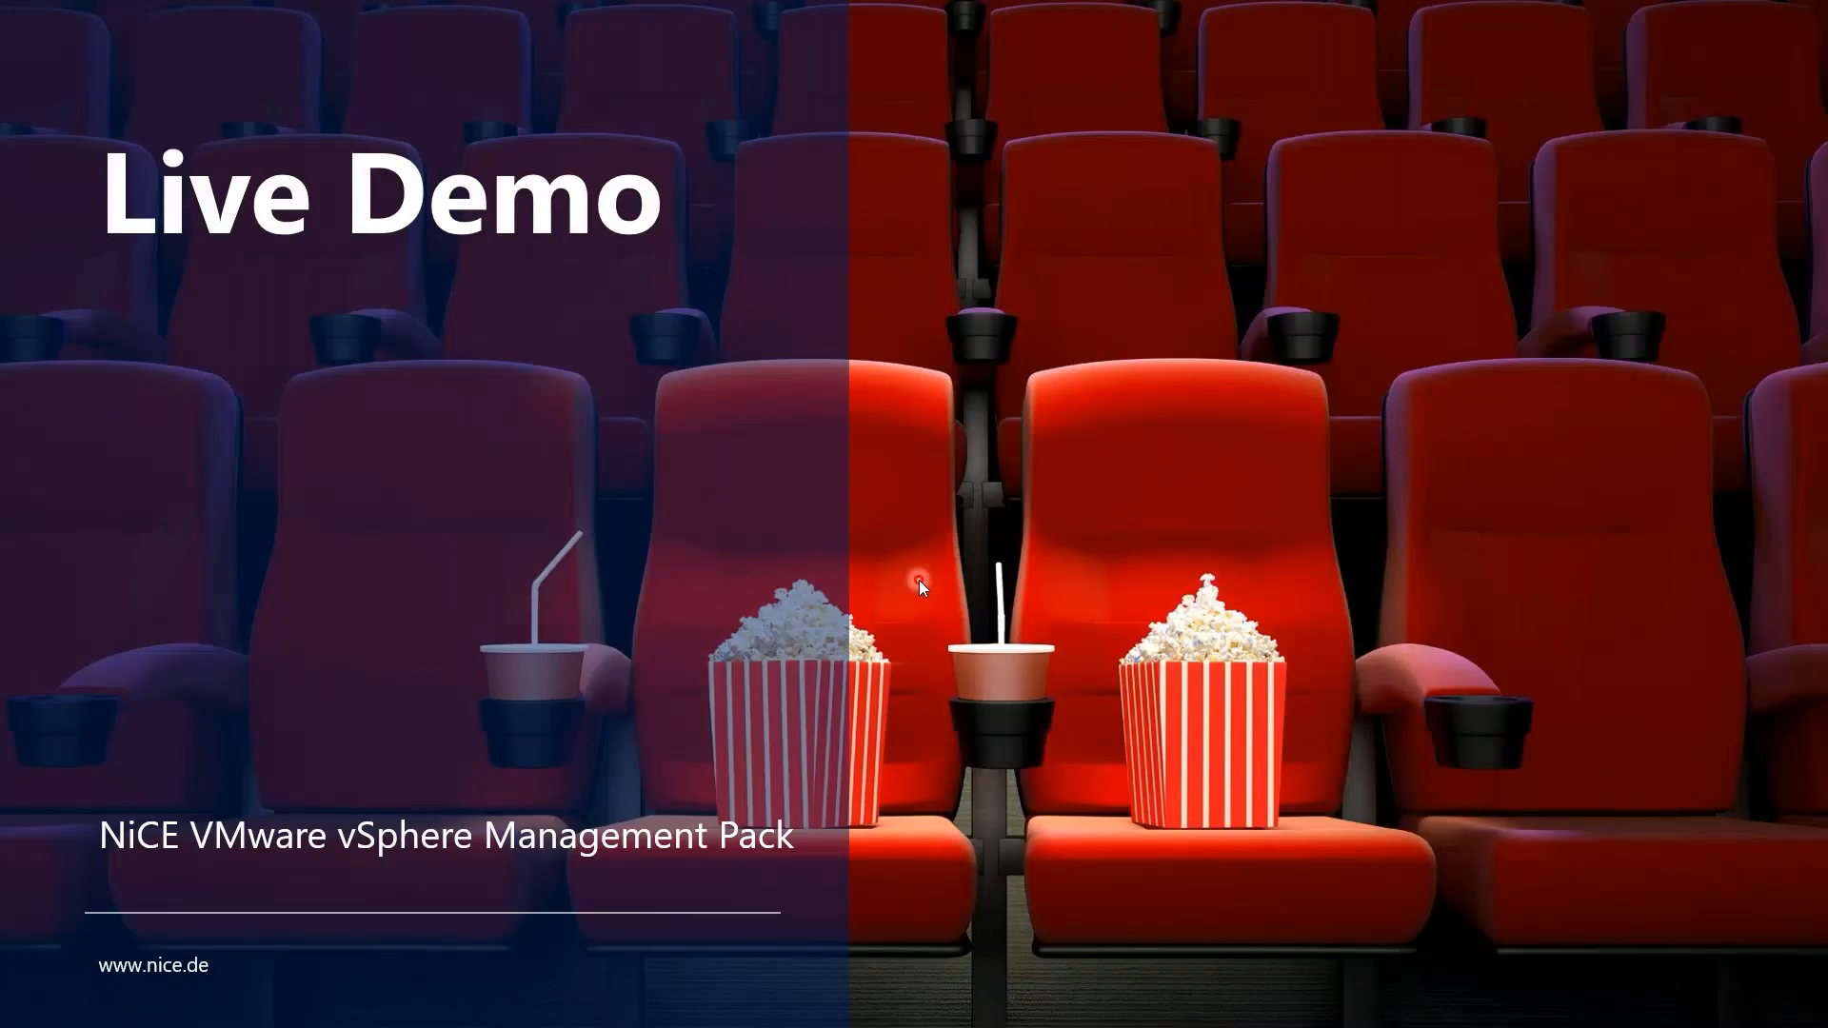
Advance the slideshow to the 'Upgrade to vSphere MP 6.1' slide.
{"action": "key", "text": "Right"}
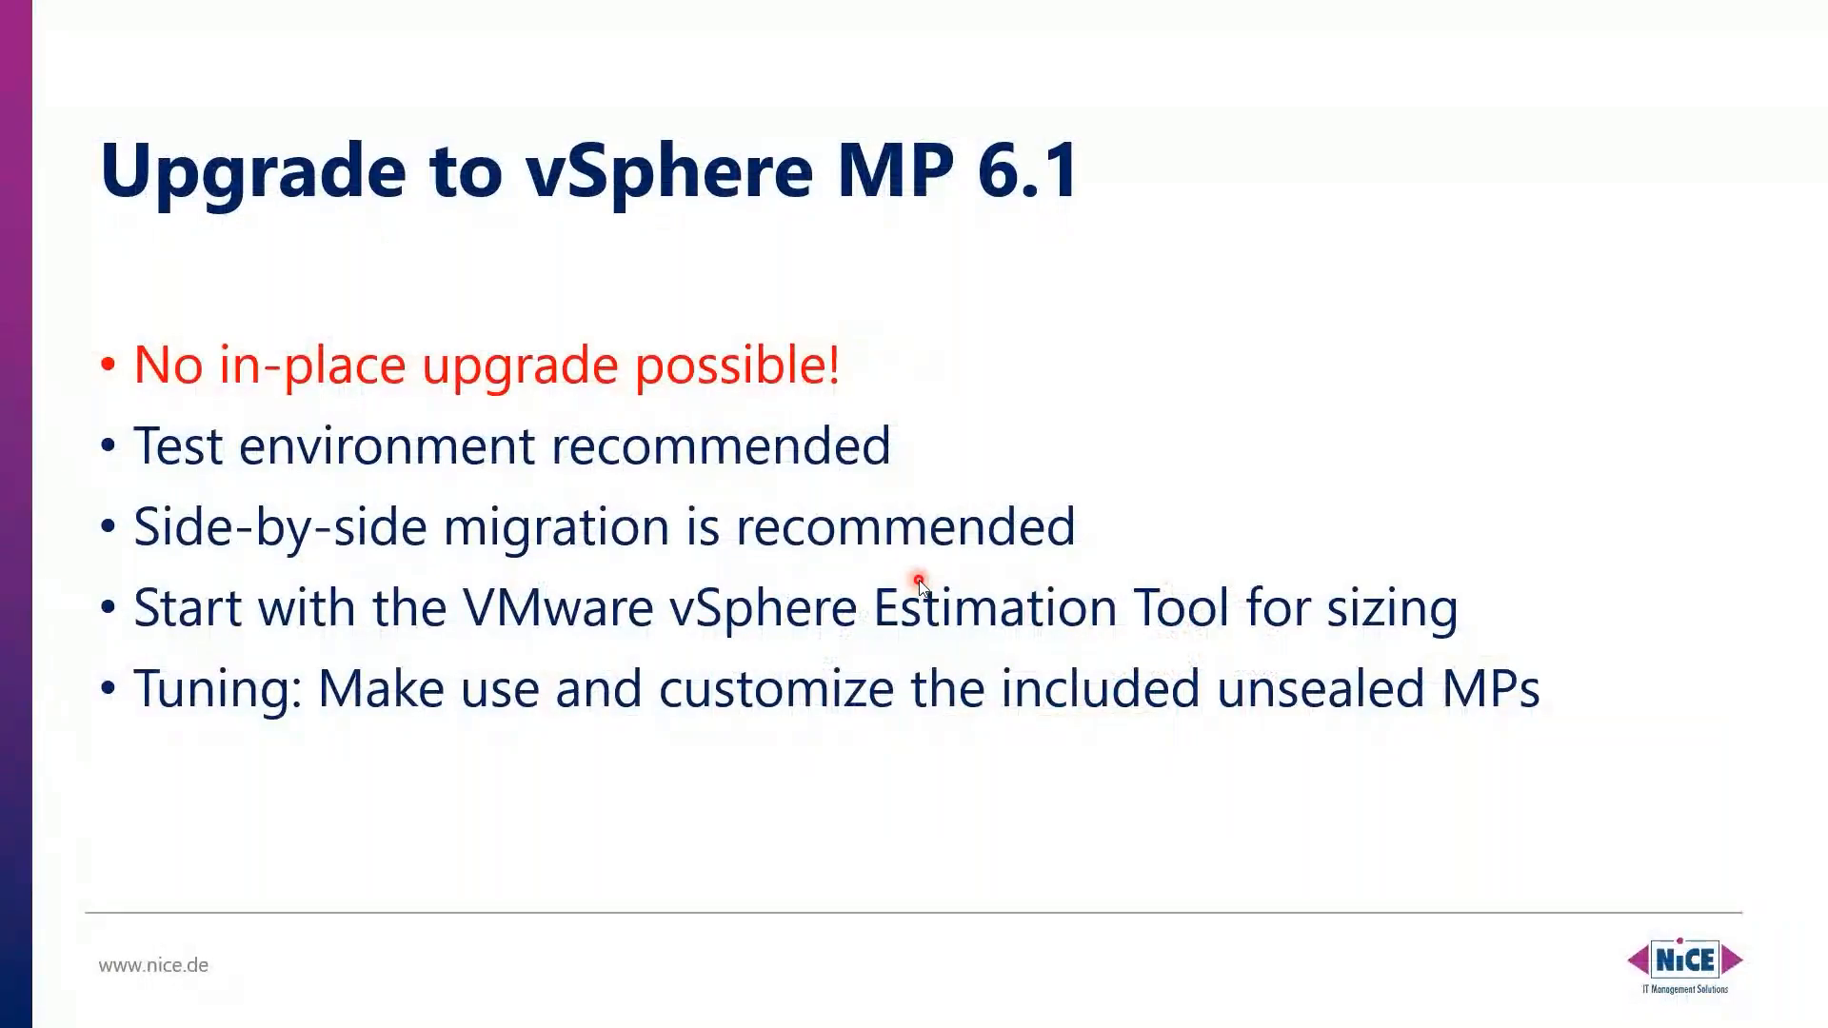
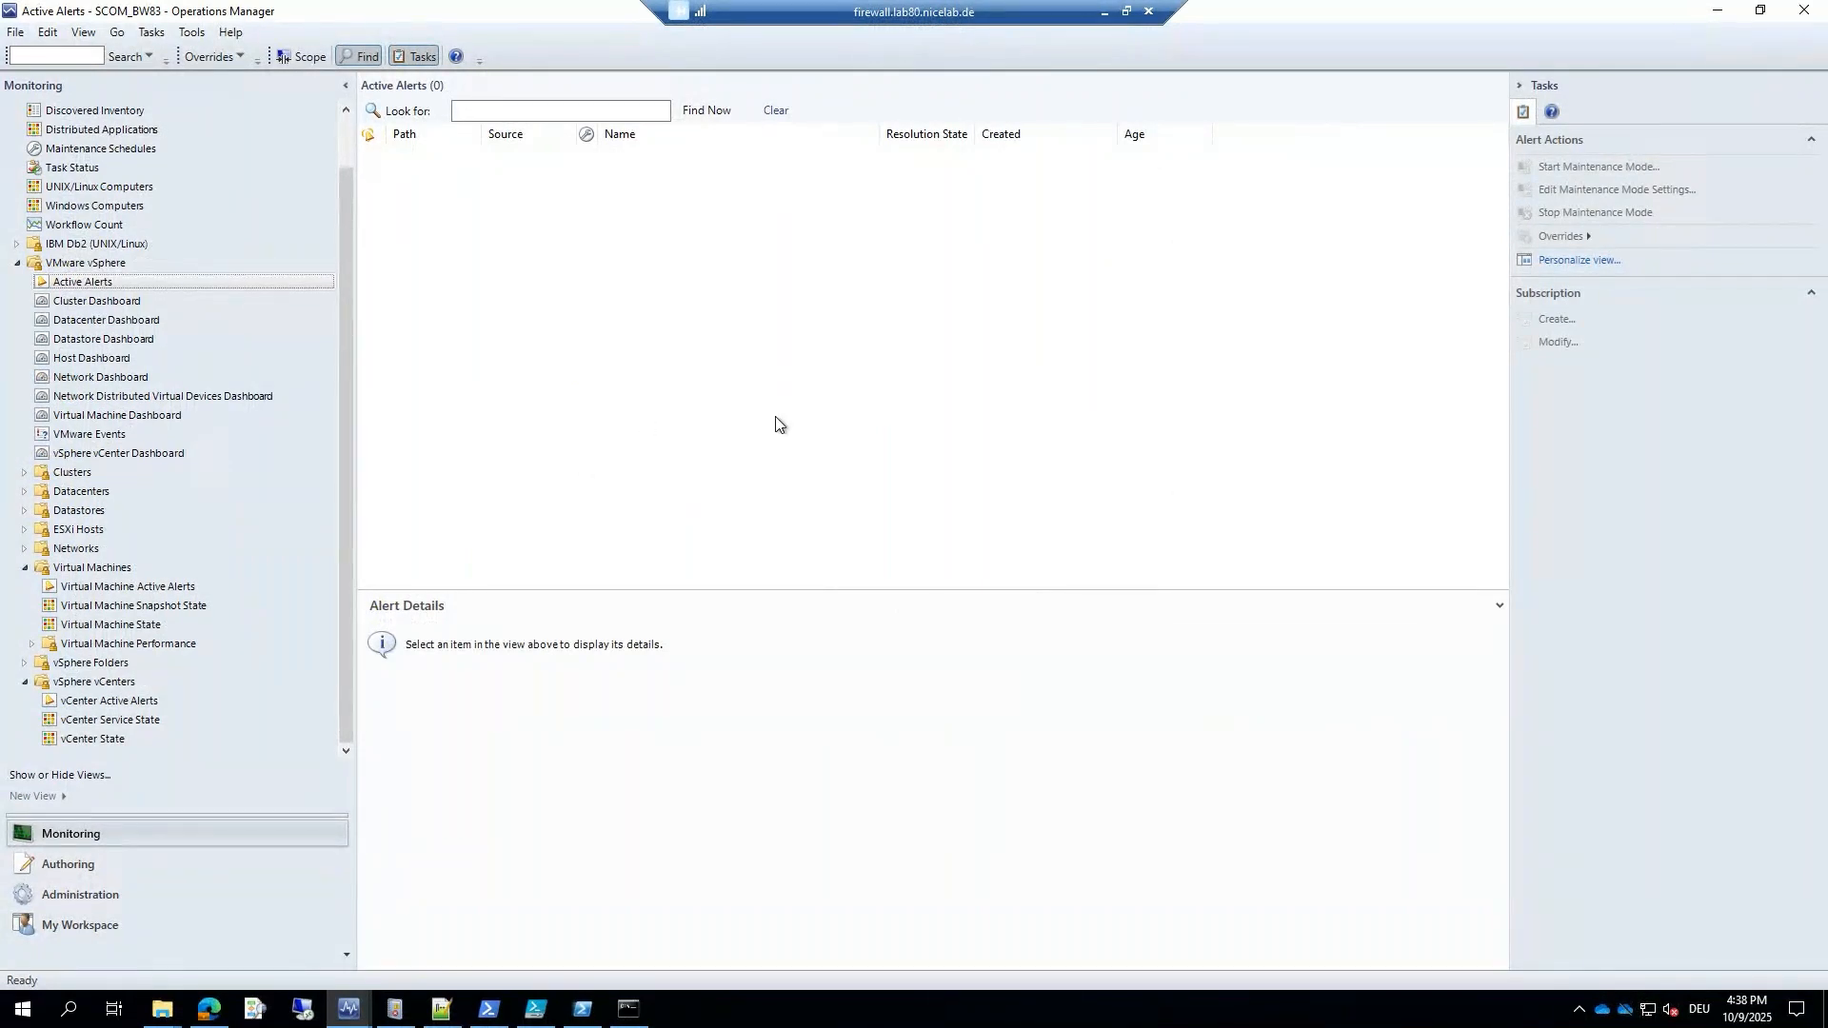
Browse the VMware vSphere vCenter Service State, VM Snapshot State and Virtual Machine State views.
{"action": "left_click", "coordinate": [17, 263]}
{"action": "left_click", "coordinate": [16, 320]}
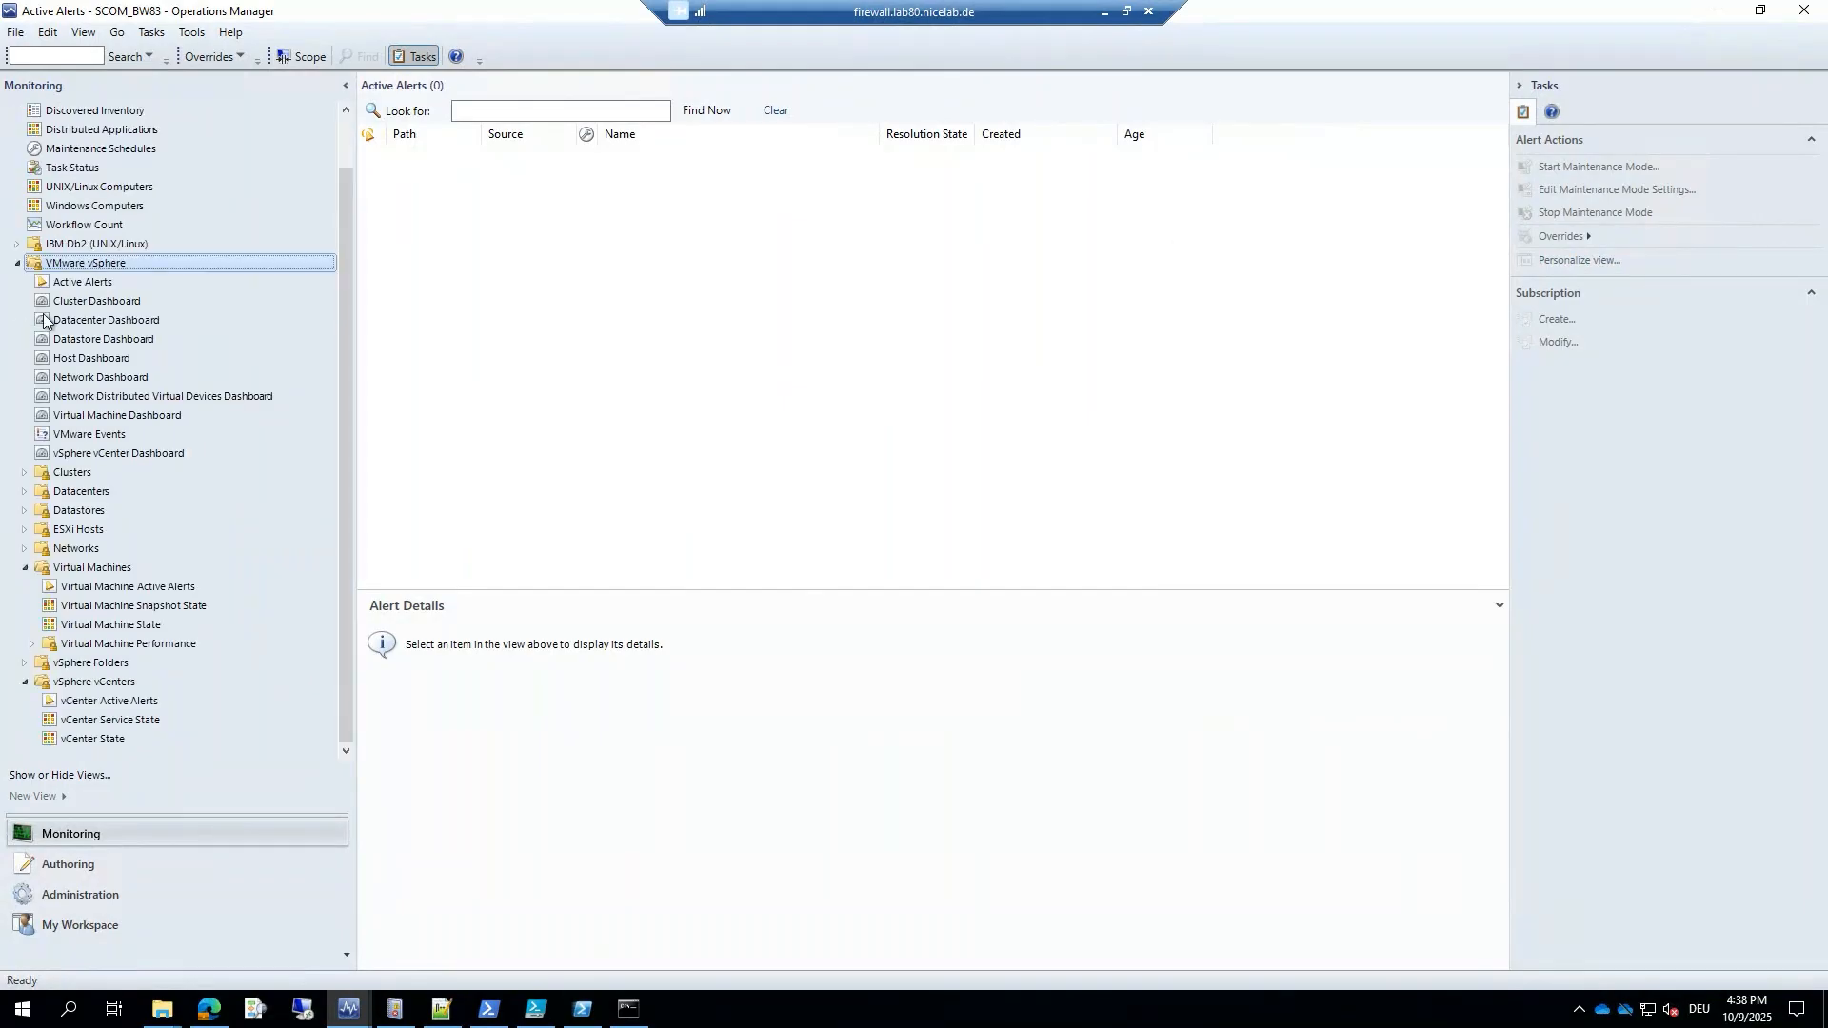
{"action": "left_click", "coordinate": [86, 720]}
{"action": "left_click", "coordinate": [91, 609]}
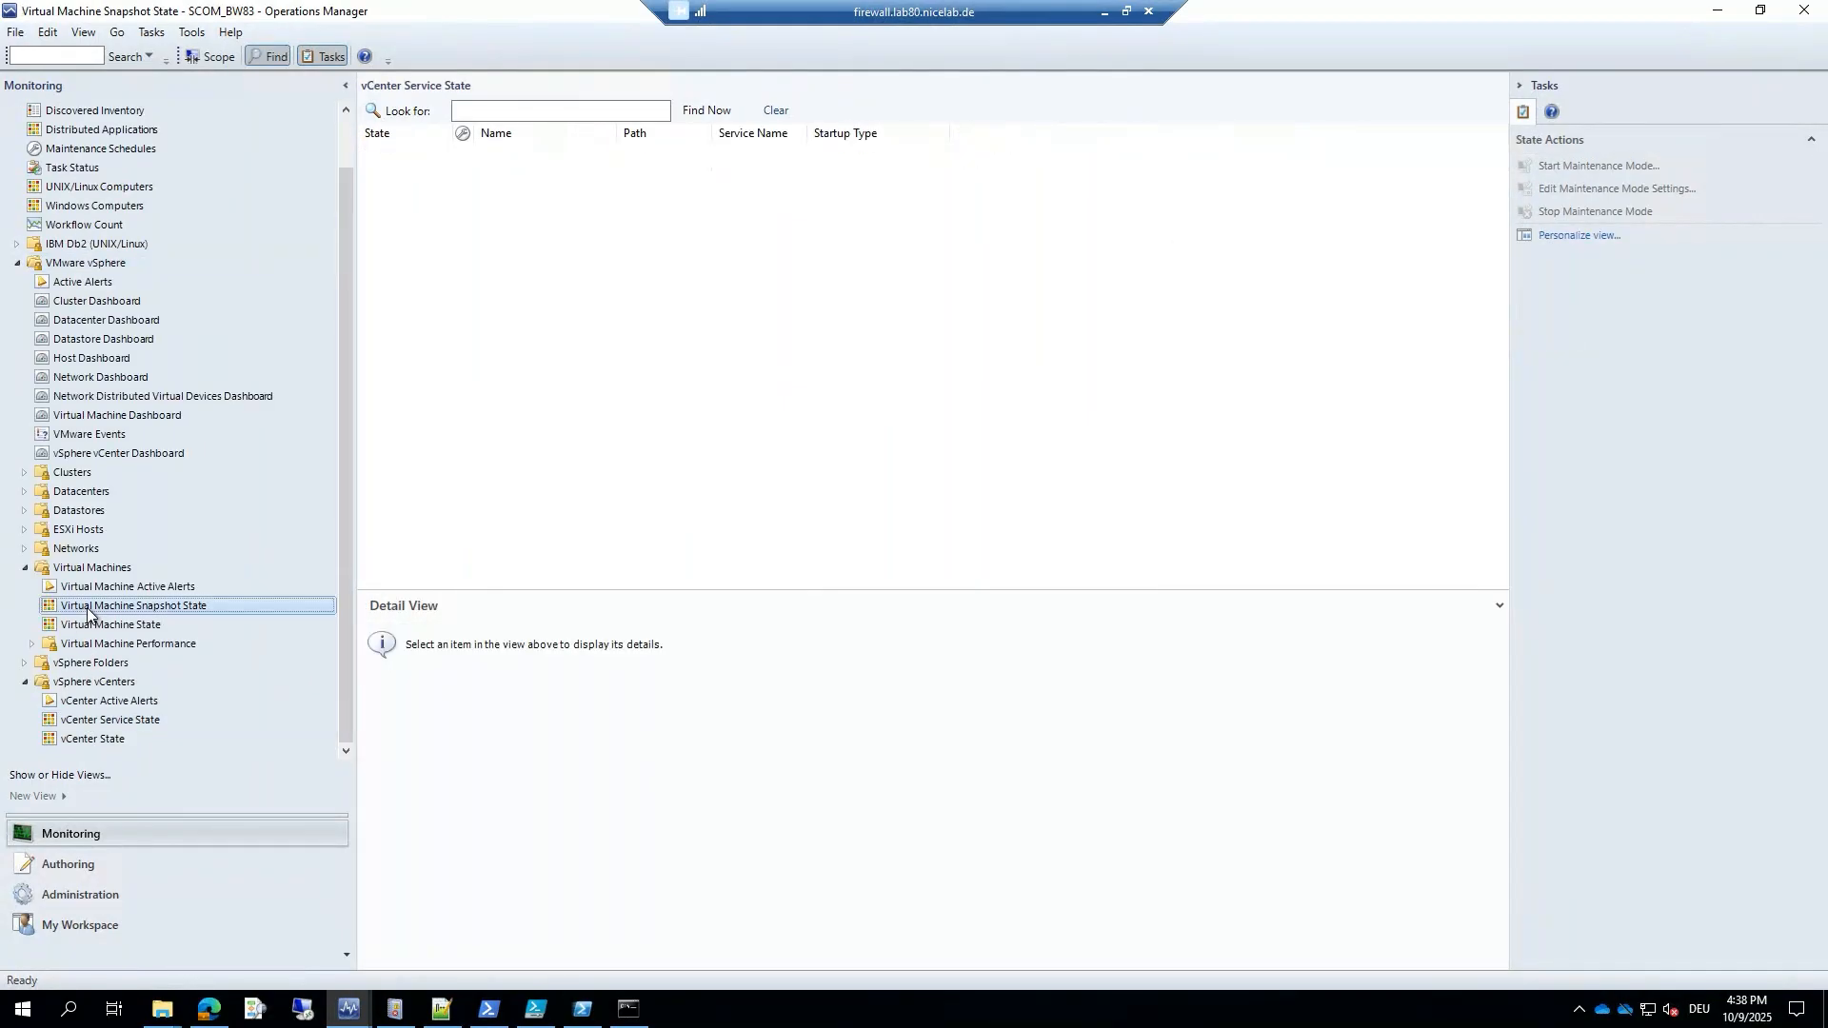
{"action": "left_click", "coordinate": [91, 626]}
Show the VMware vCenters list under Device Management in Administration.
{"action": "left_click", "coordinate": [85, 896]}
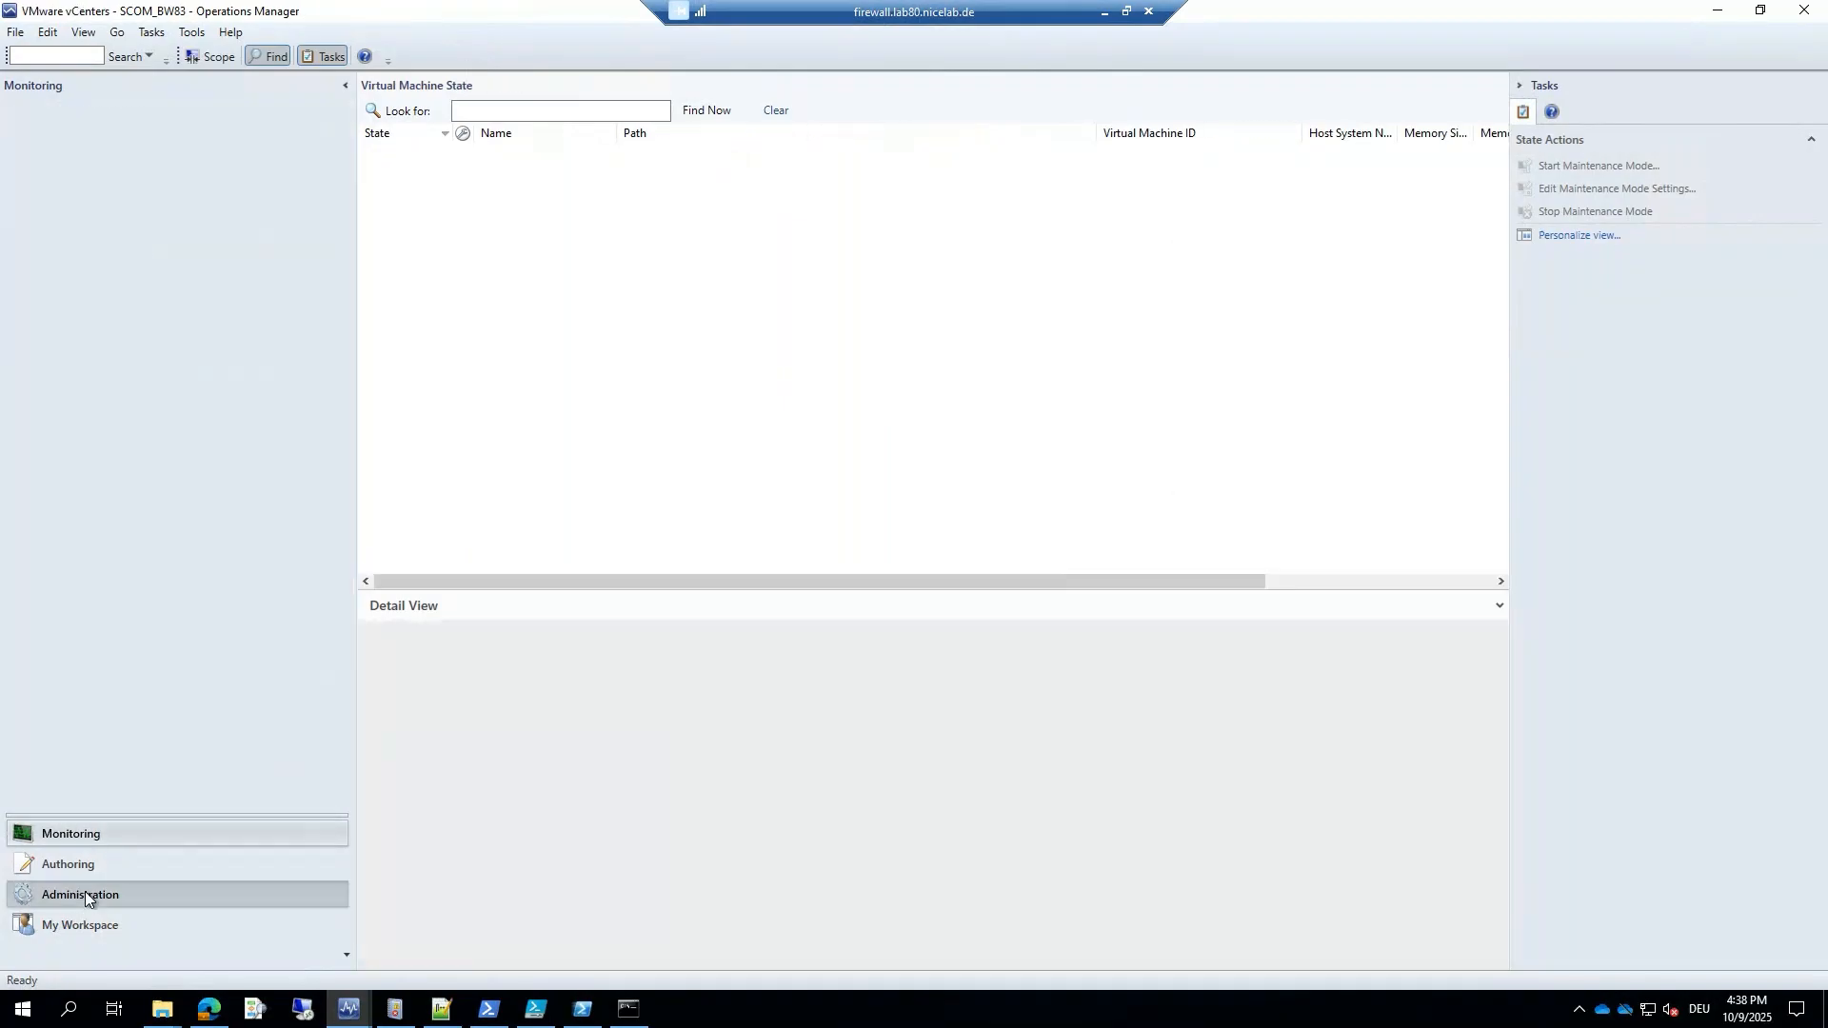
{"action": "left_click", "coordinate": [88, 320]}
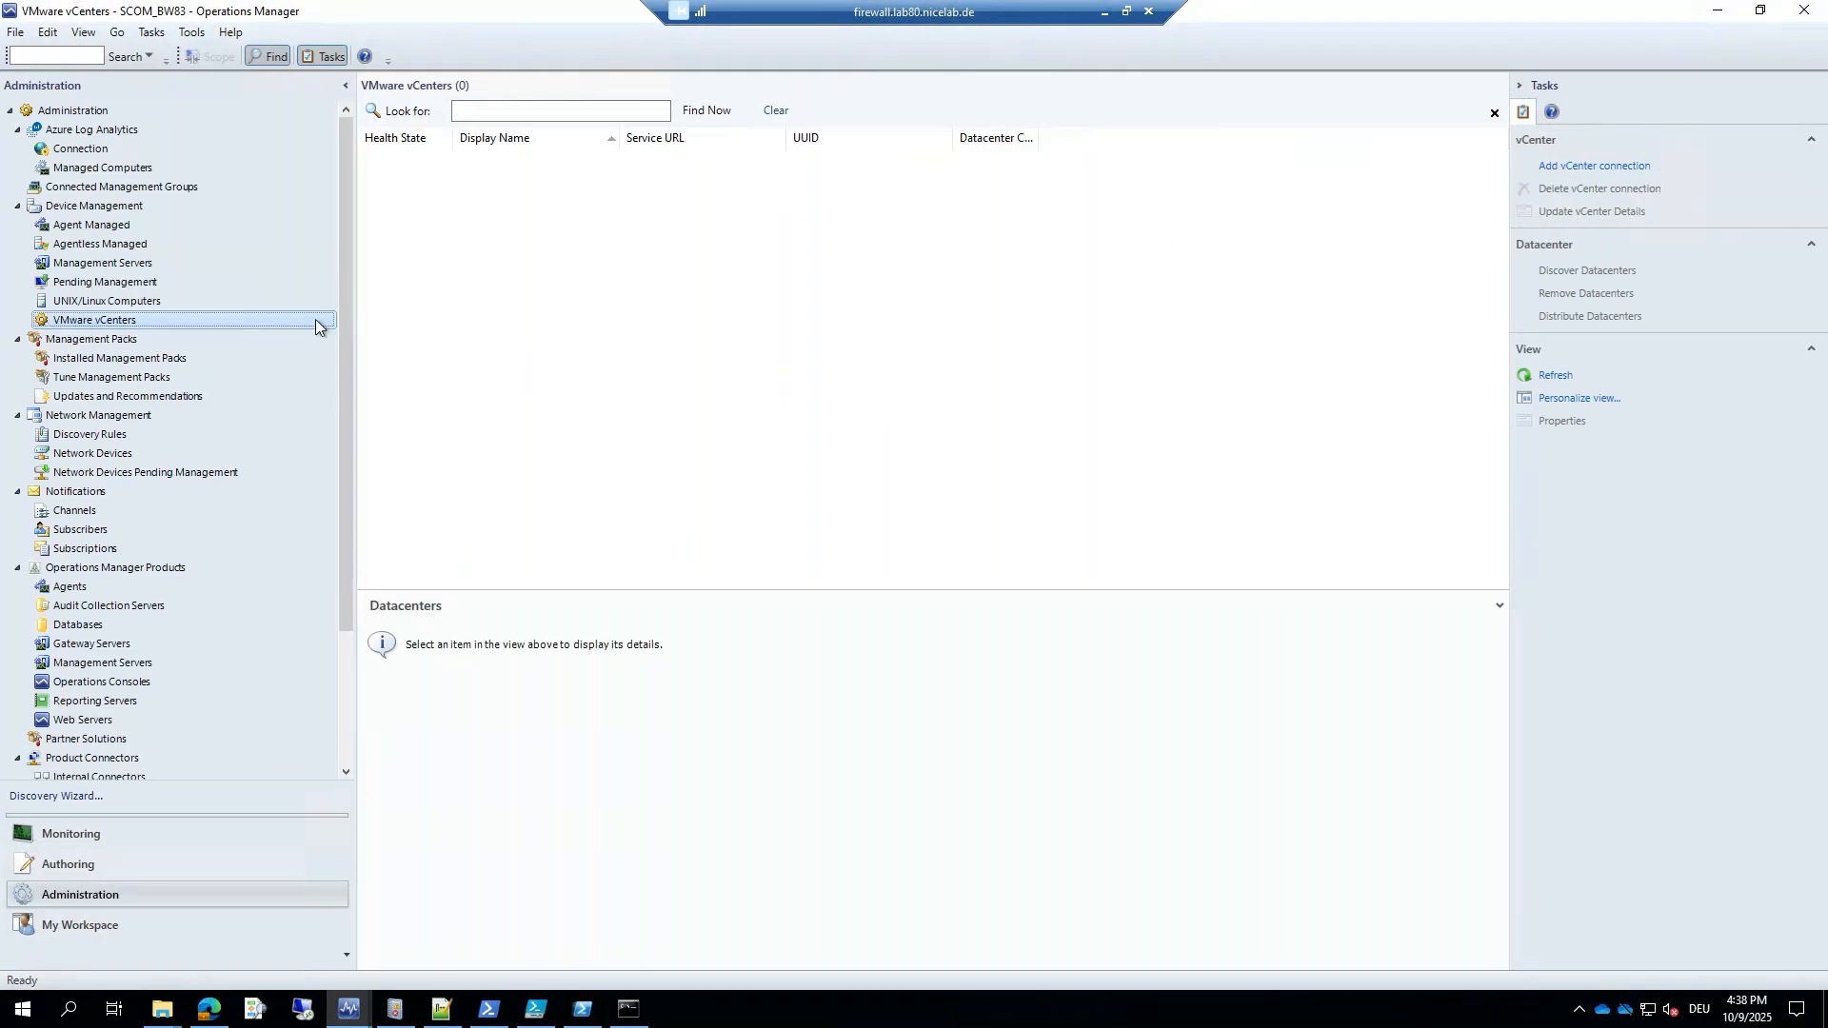
{"action": "left_click", "coordinate": [490, 302]}
{"action": "left_click", "coordinate": [71, 324]}
Start adding a vCenter connection and keep VMware Monitoring Resource Pool (6.x) as the pool.
{"action": "left_click", "coordinate": [1579, 172]}
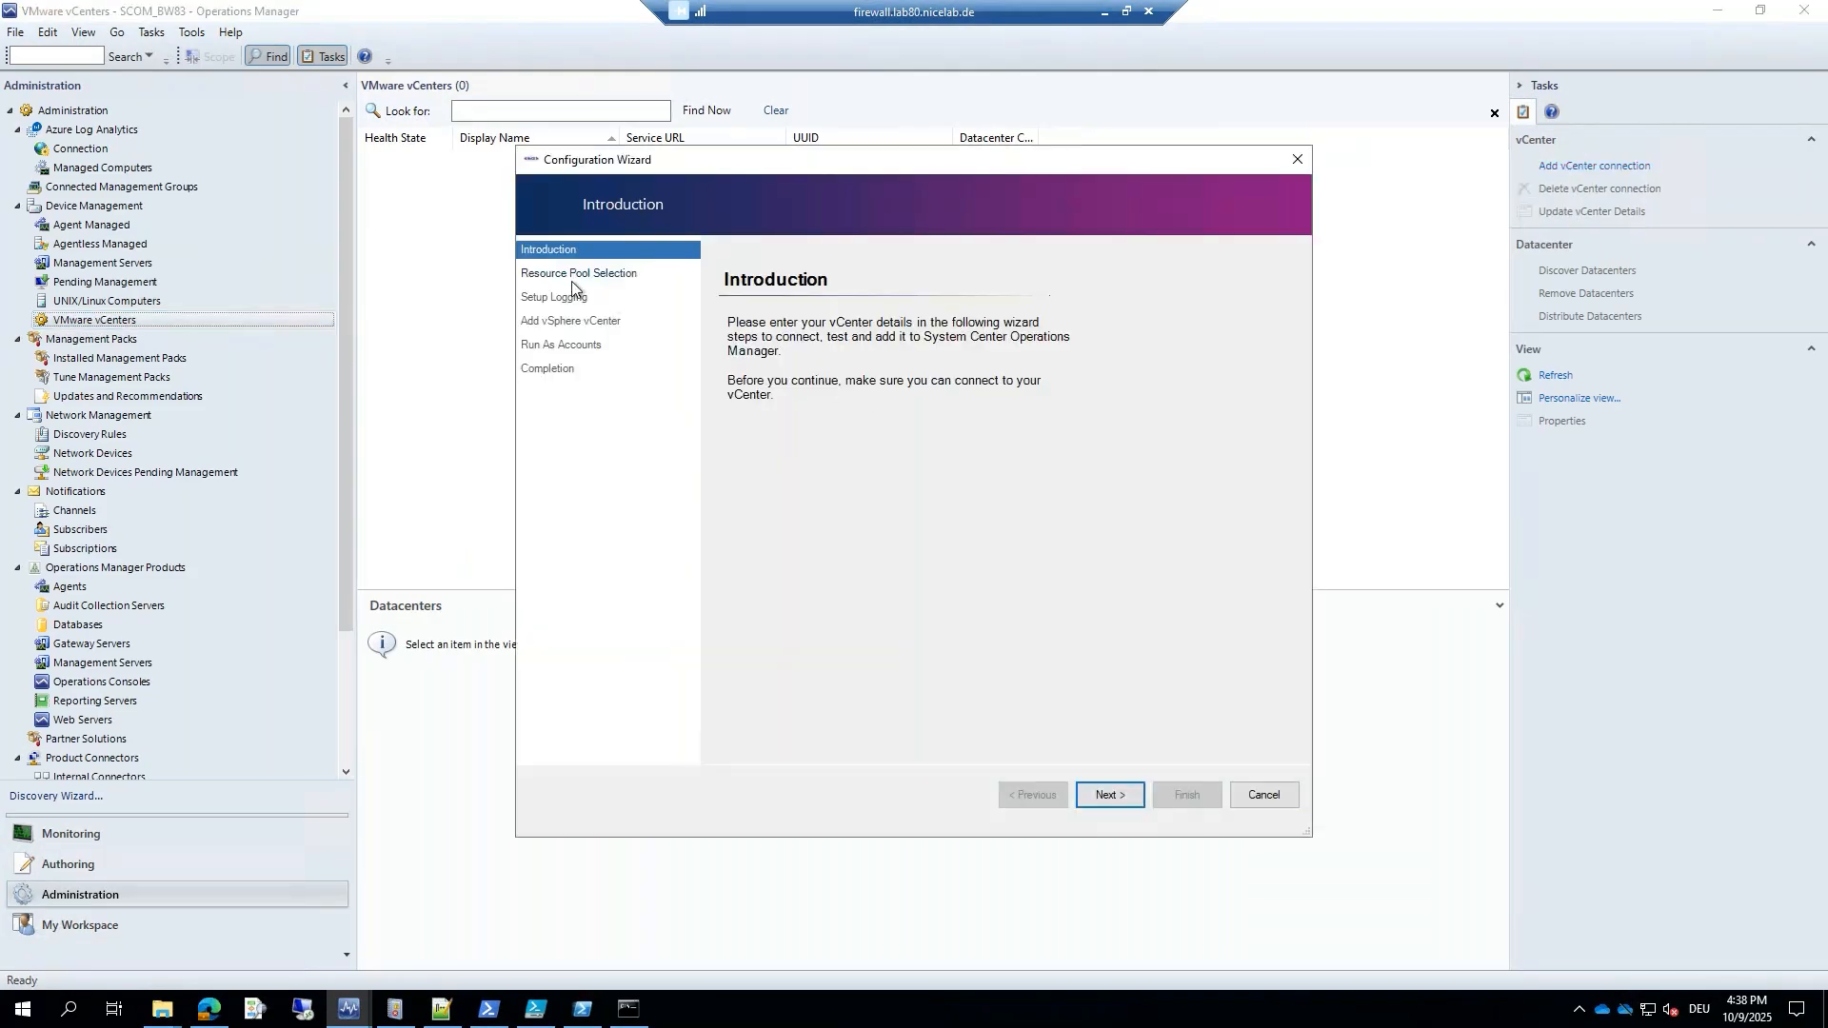
{"action": "left_click", "coordinate": [1112, 795]}
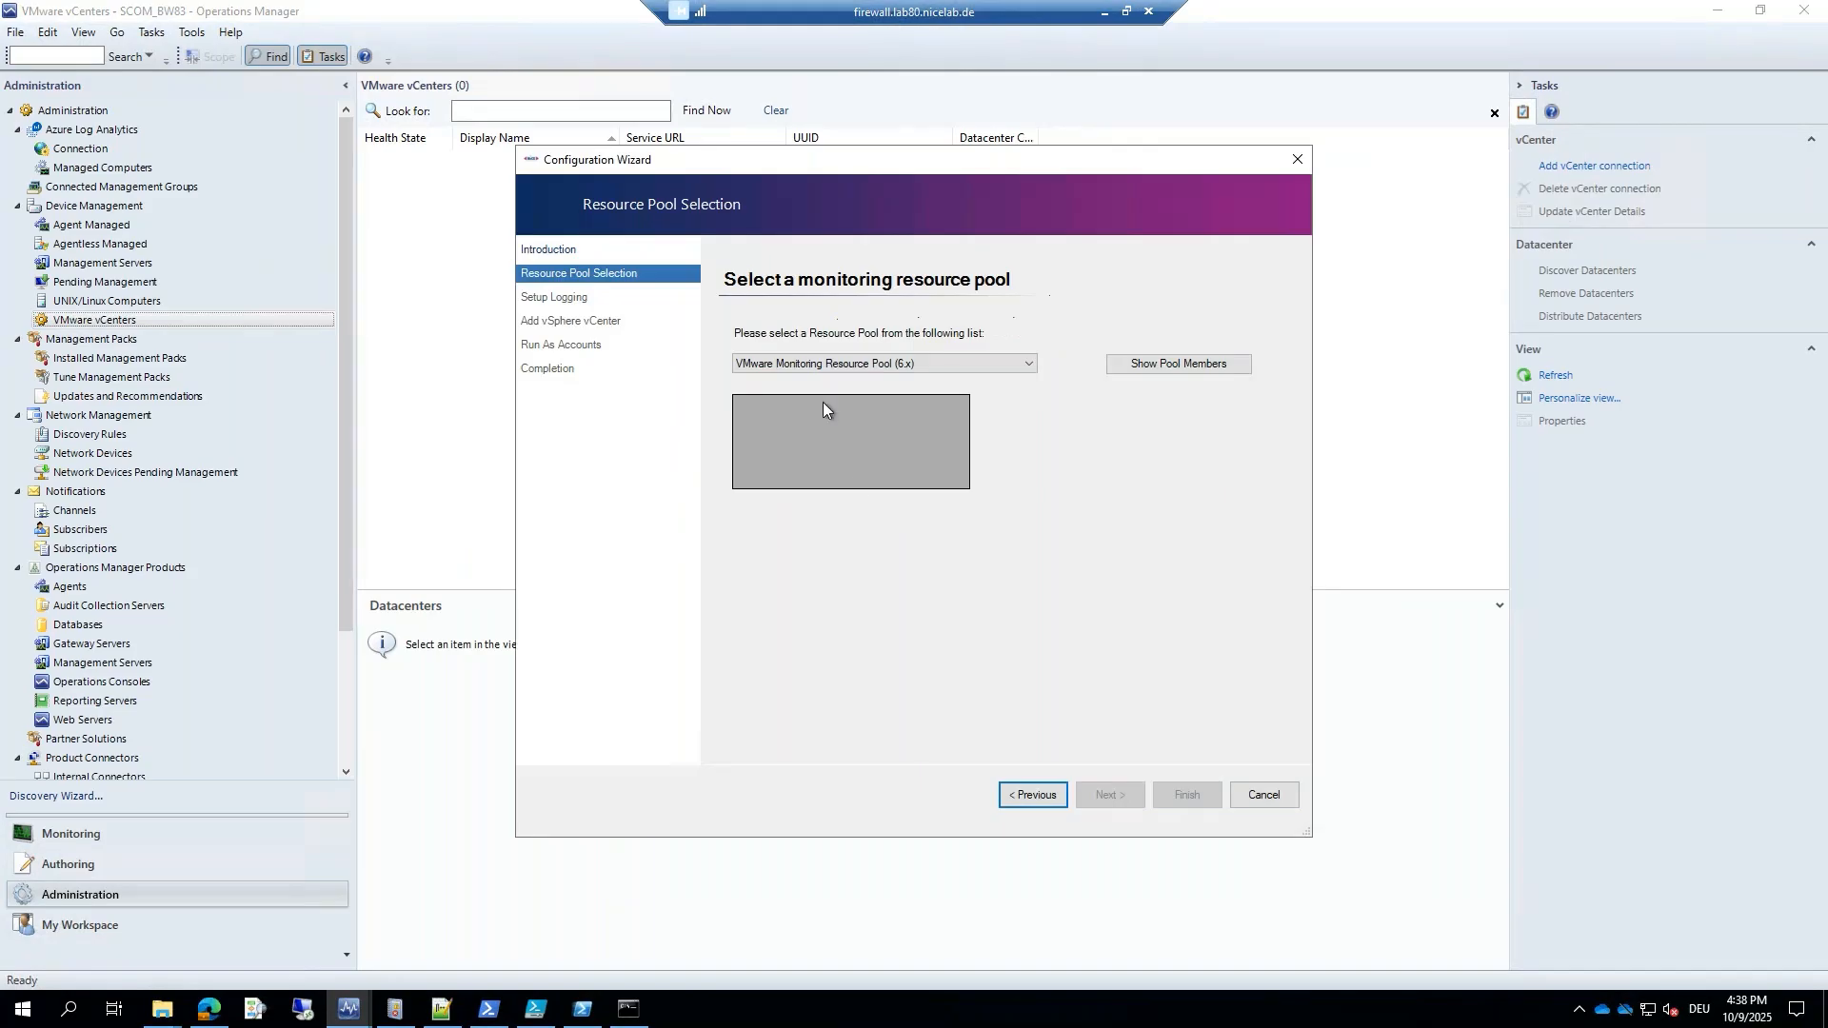
{"action": "left_click", "coordinate": [907, 364]}
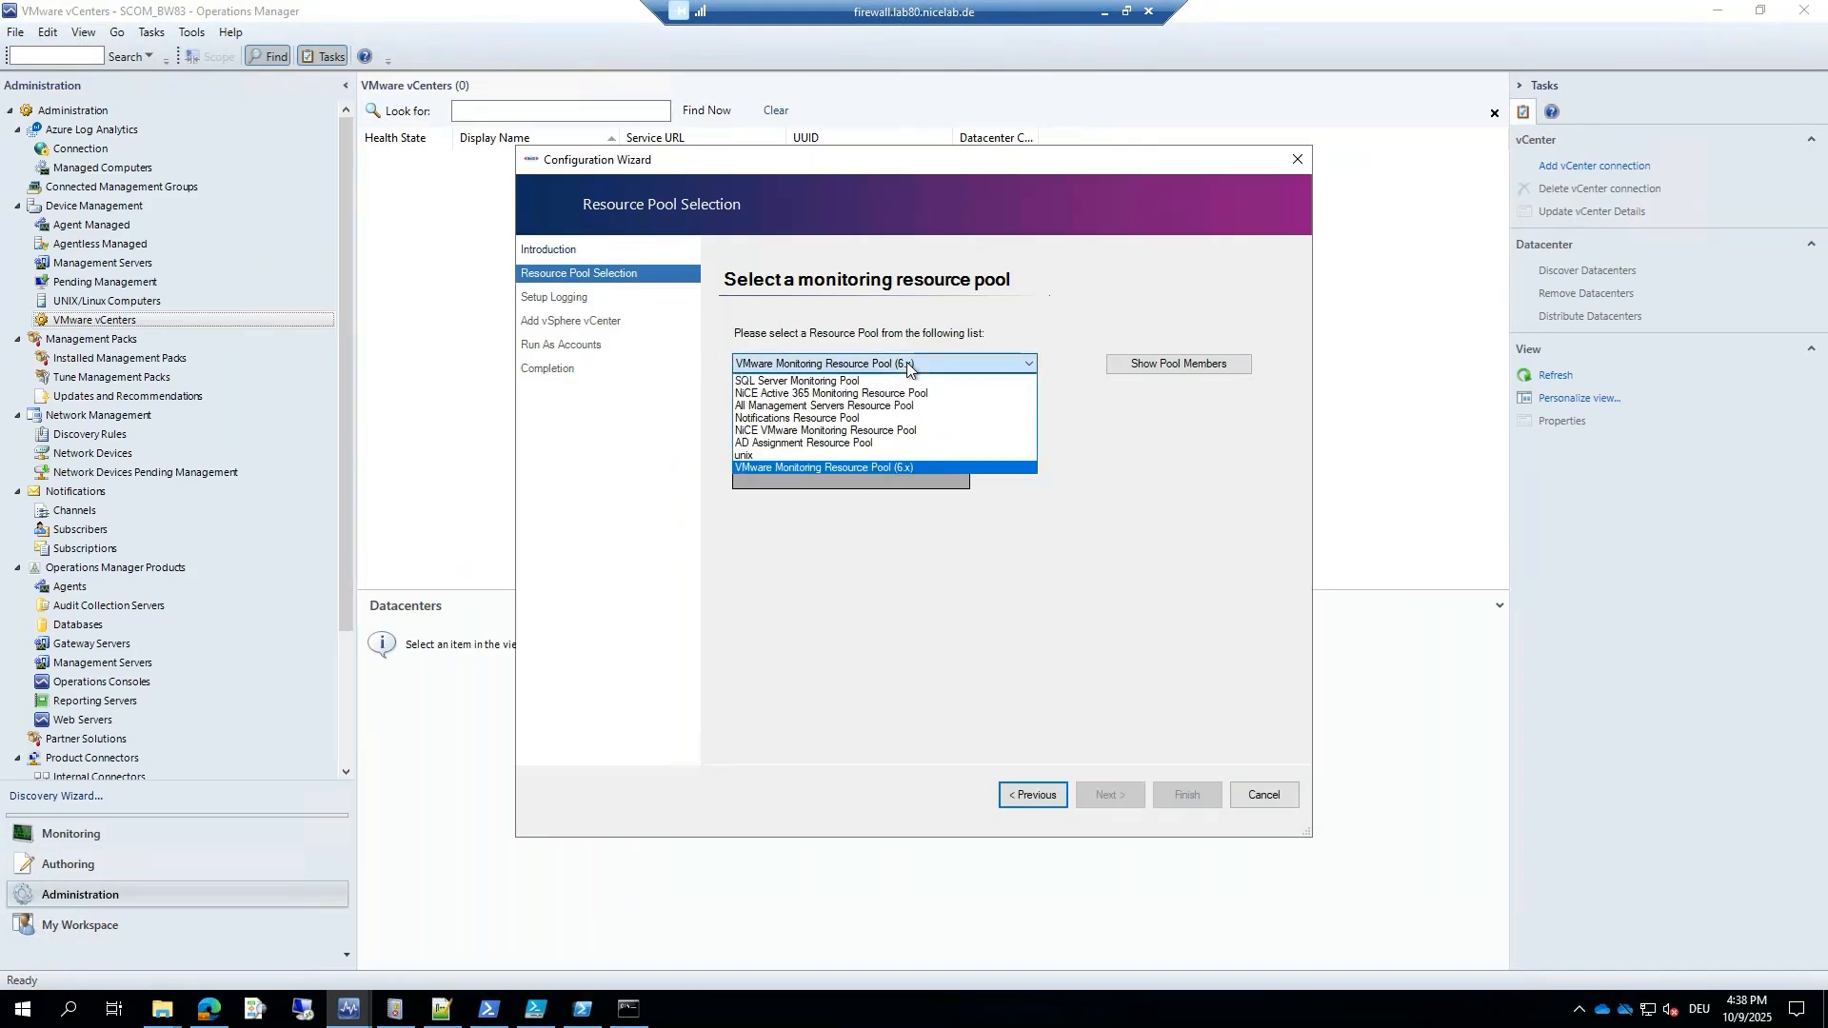
{"action": "left_click", "coordinate": [907, 364]}
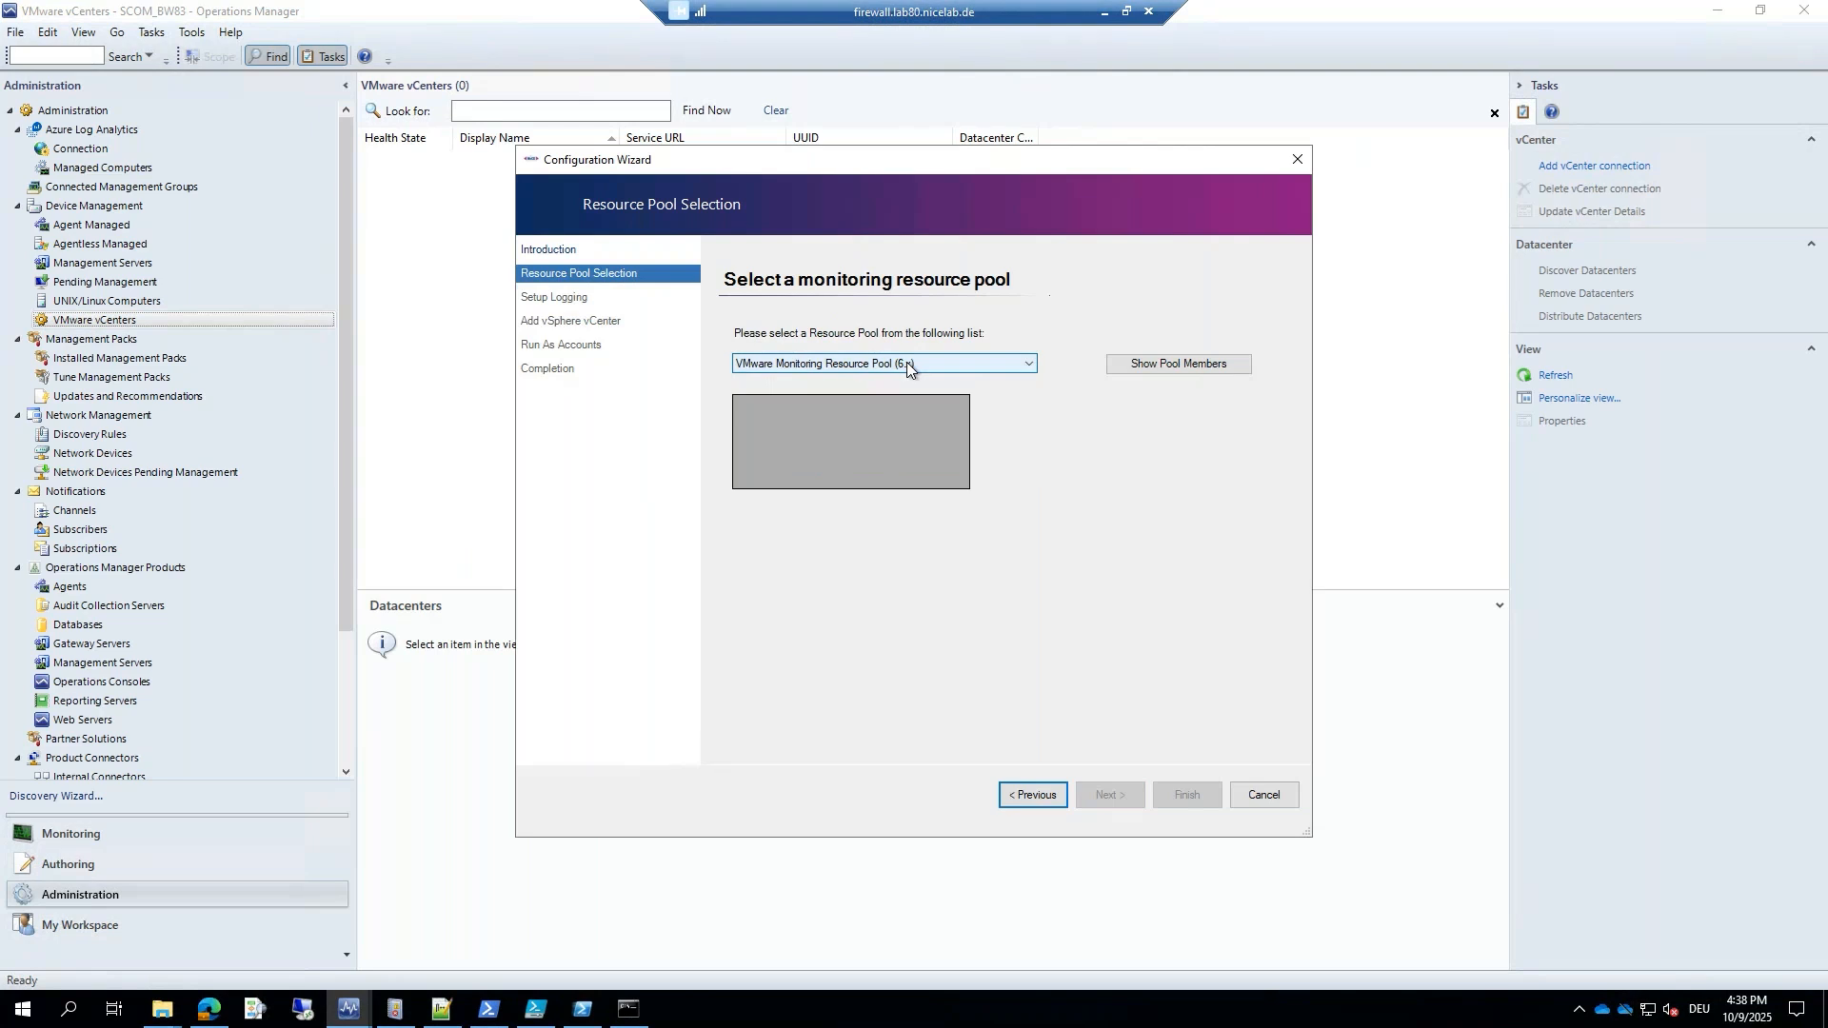
Review the pool members BW86 and BW83, then continue to logging setup.
{"action": "left_click", "coordinate": [1119, 363]}
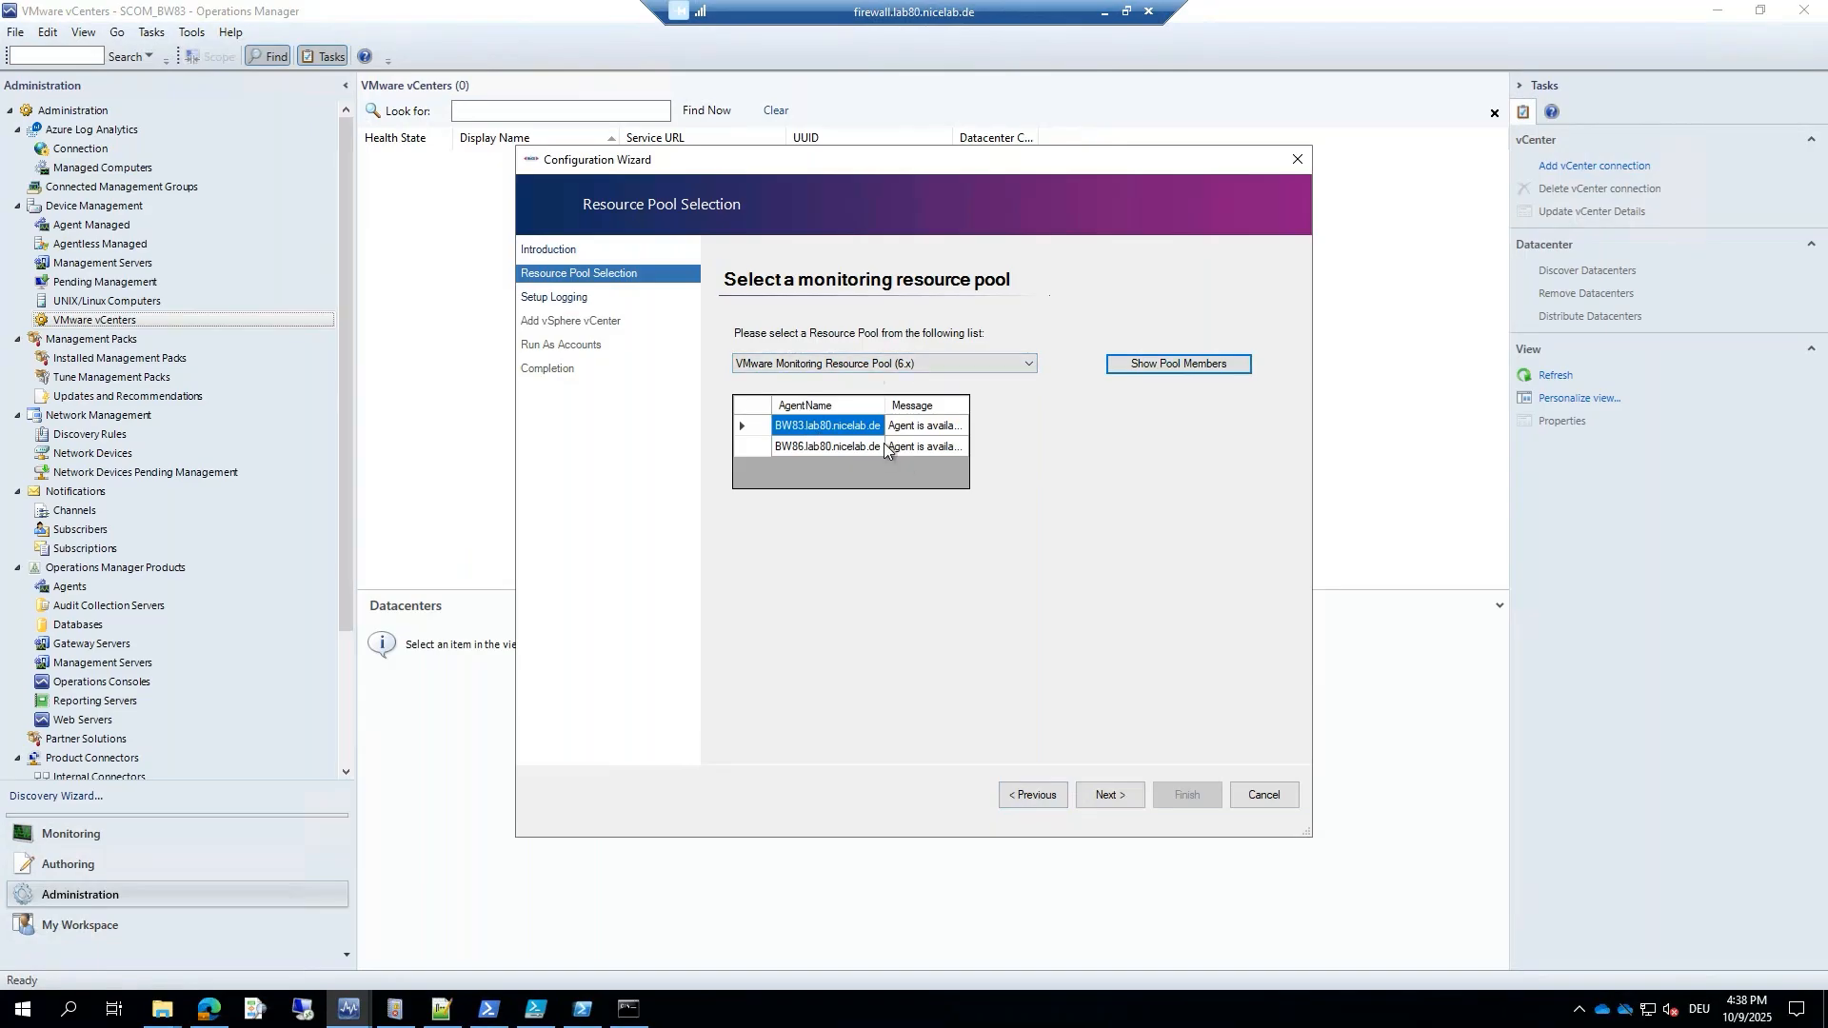
{"action": "left_click", "coordinate": [807, 448]}
{"action": "left_click", "coordinate": [851, 427]}
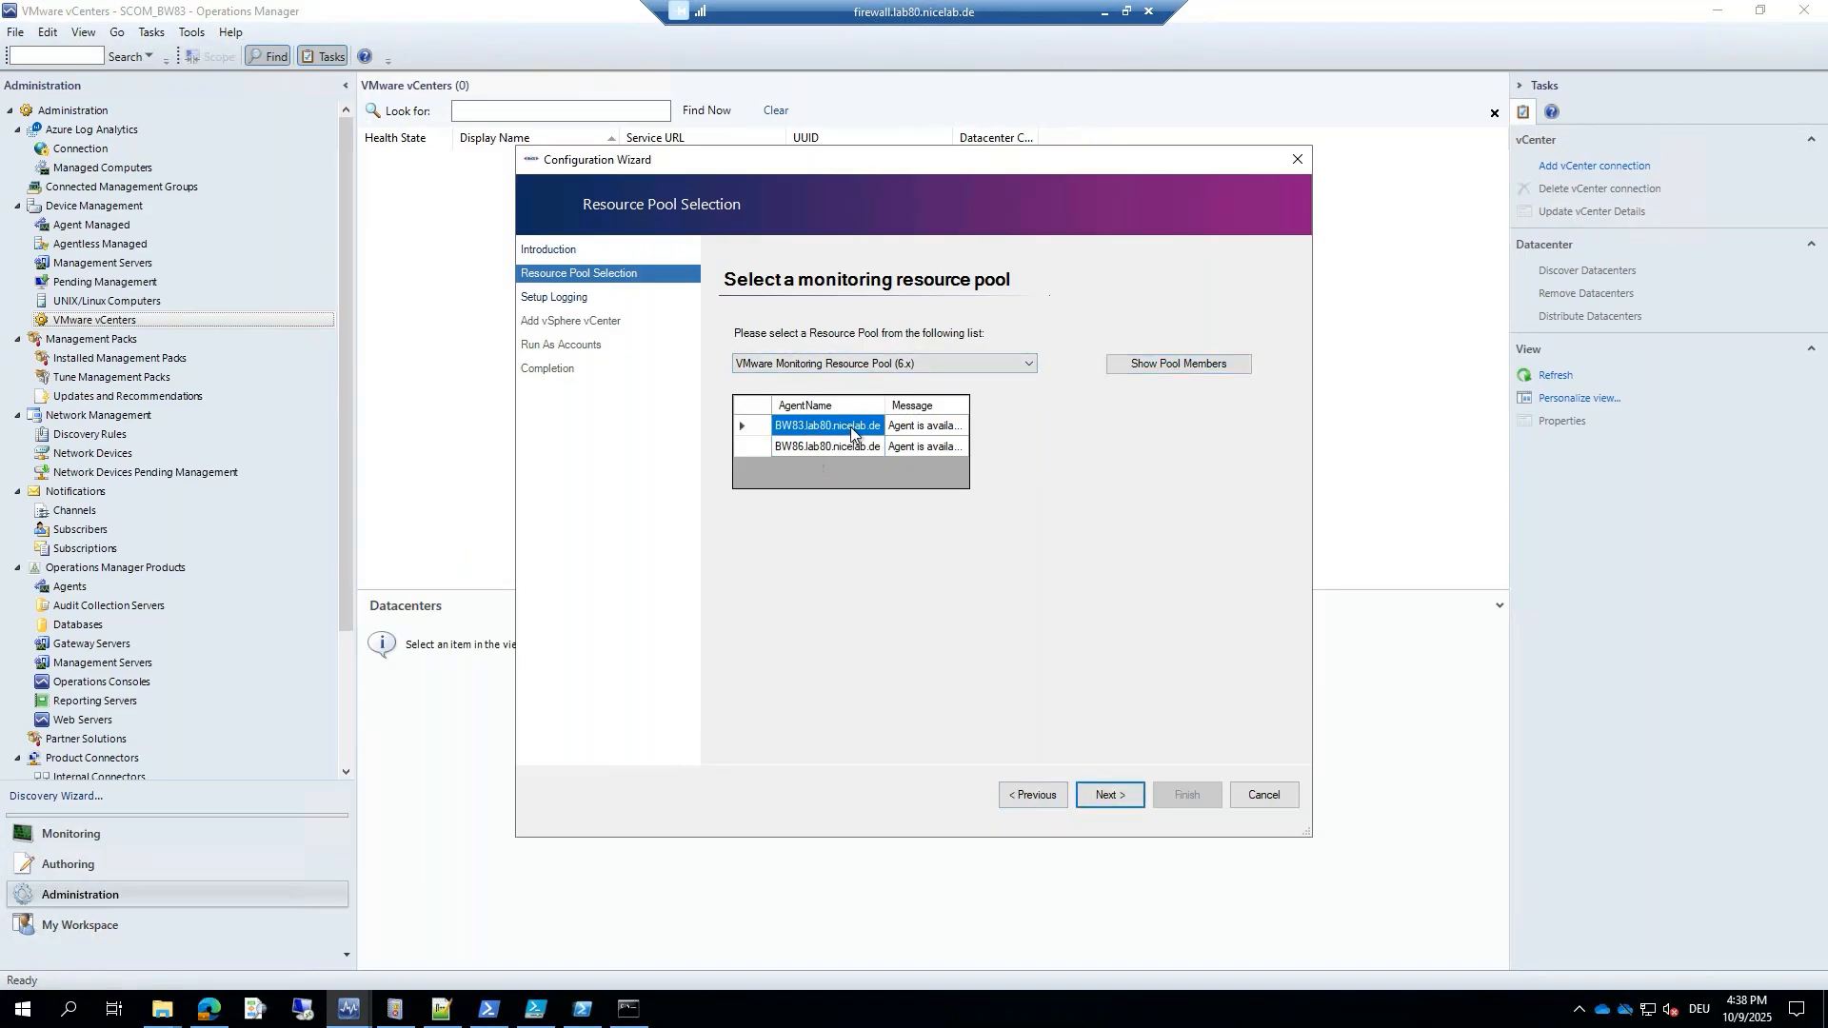
{"action": "left_click", "coordinate": [898, 448]}
{"action": "left_click", "coordinate": [867, 447]}
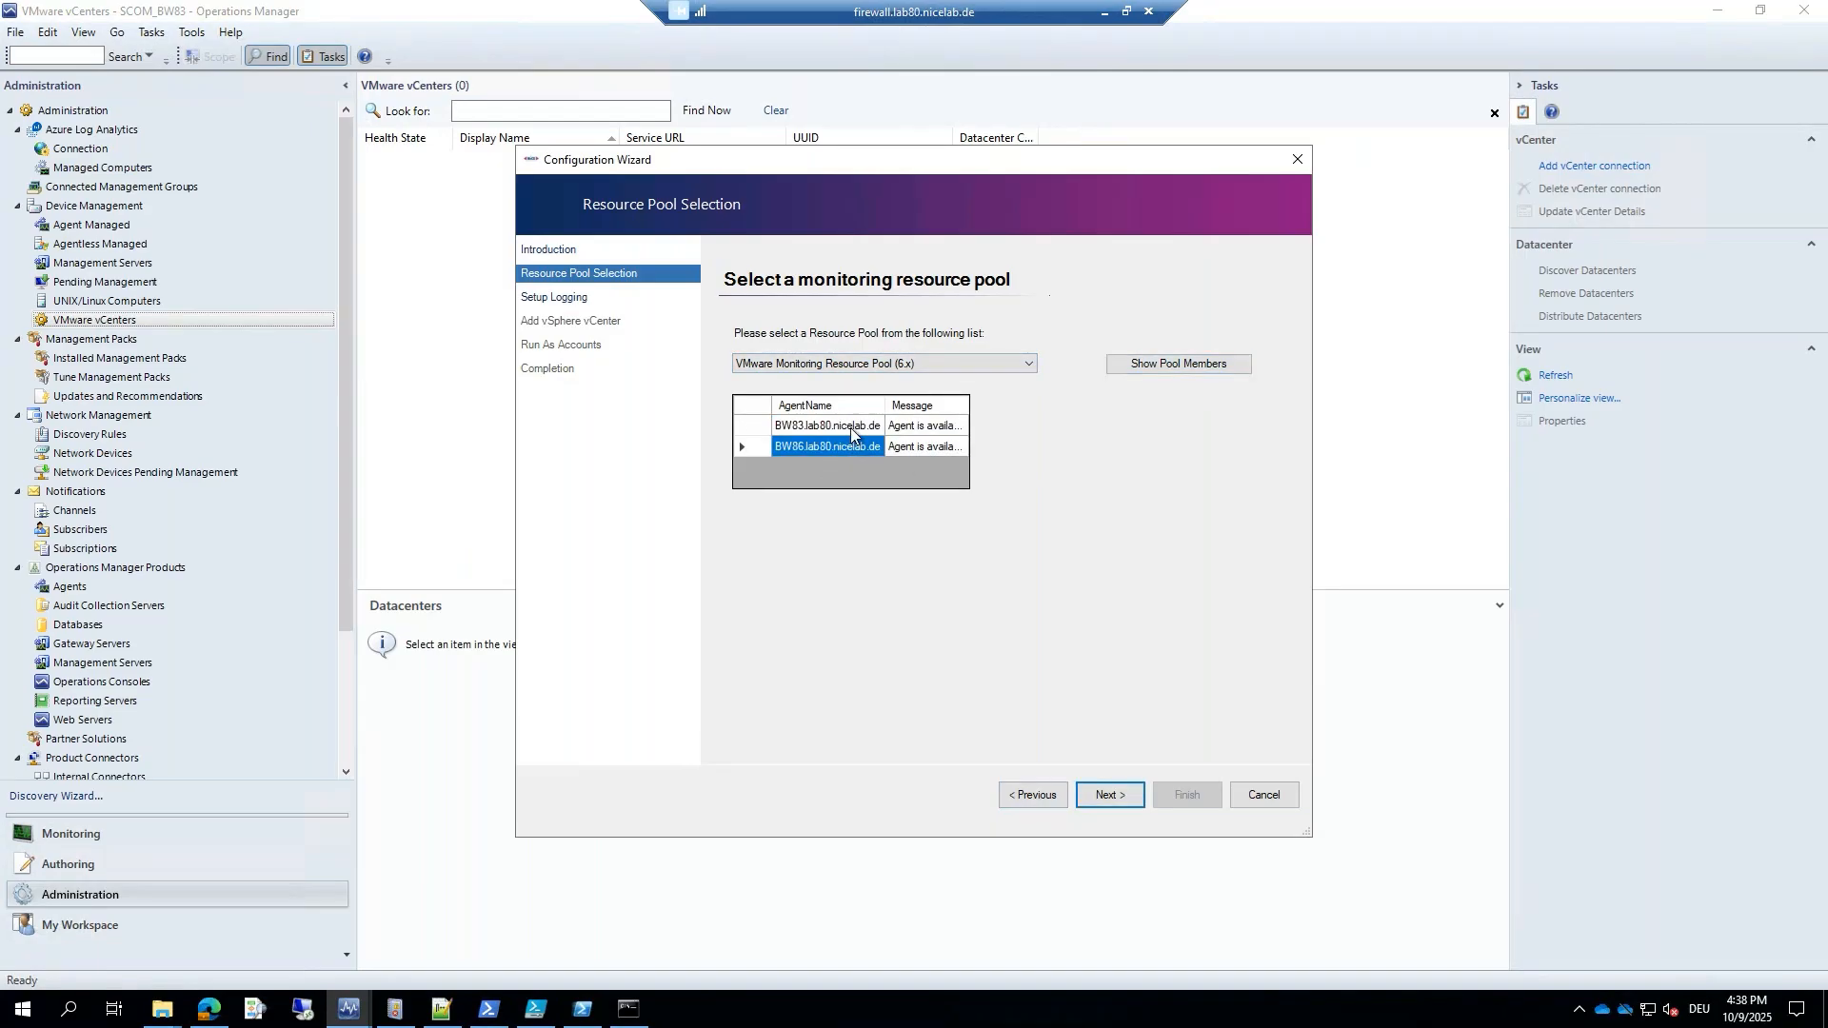
{"action": "left_click", "coordinate": [850, 429]}
{"action": "left_click", "coordinate": [1110, 793]}
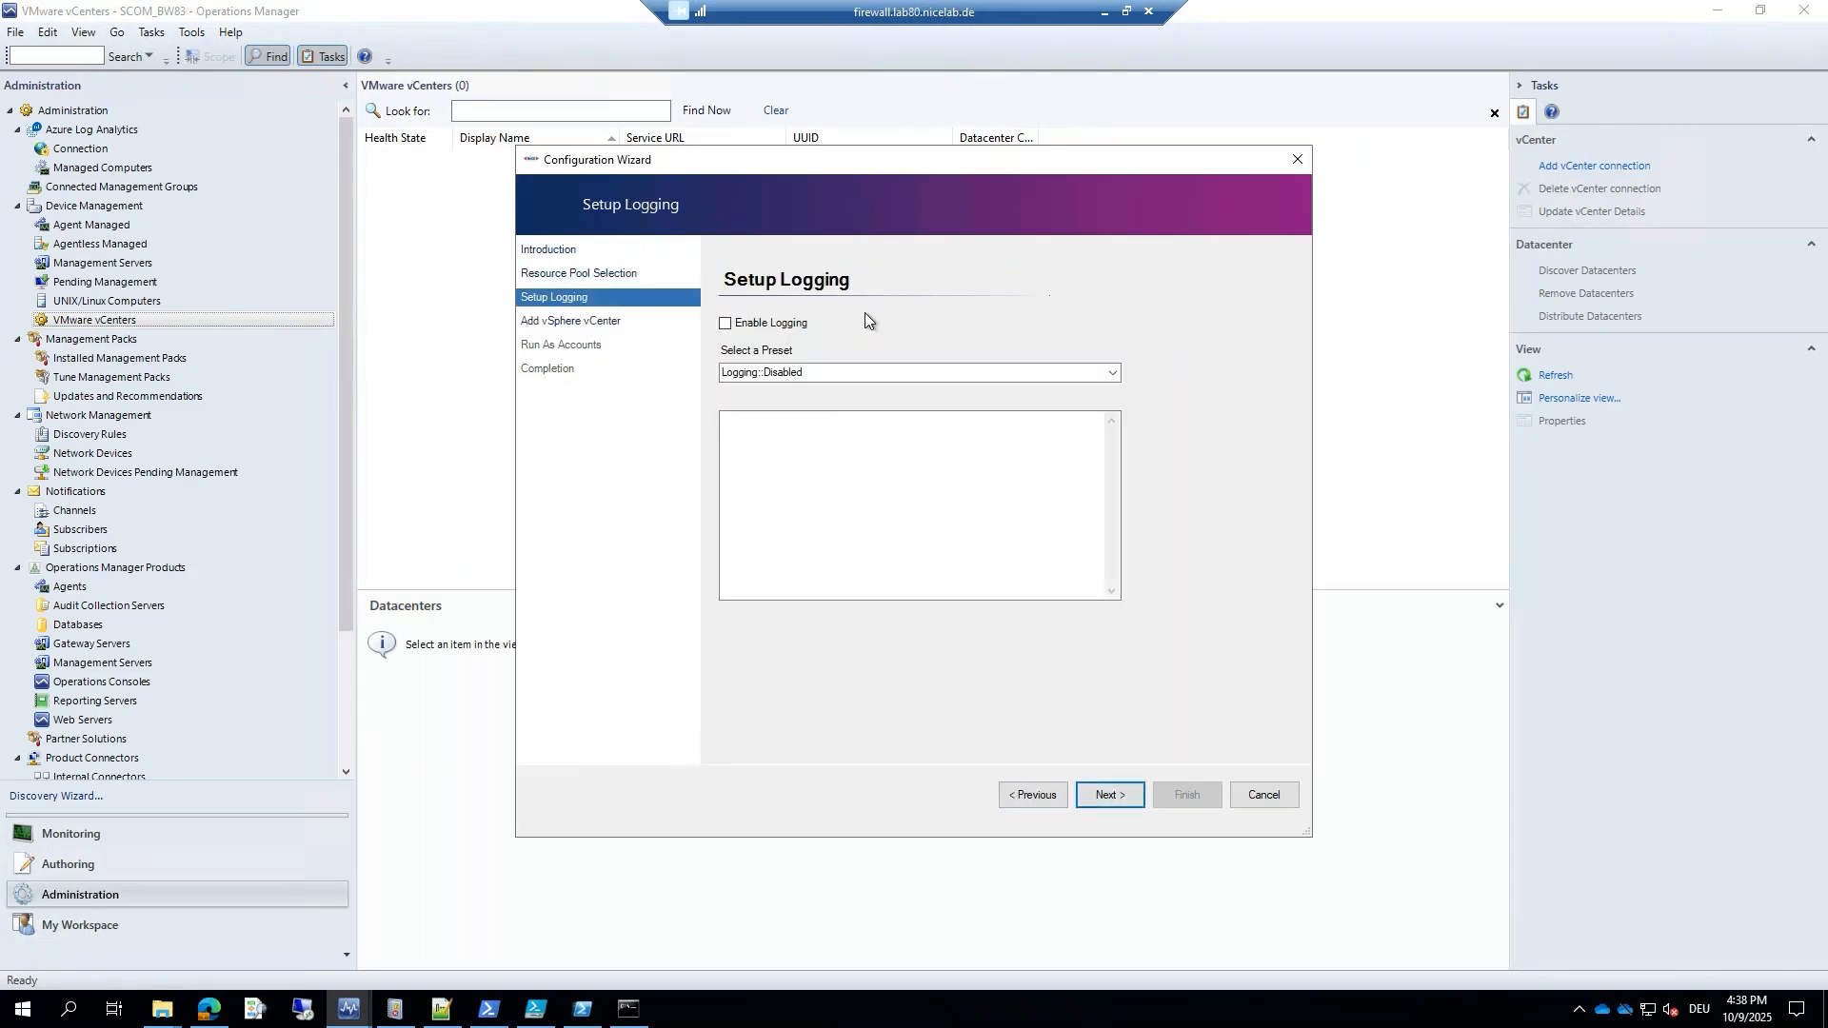
Leave logging disabled and enter the vCenter address vc41.lab55.nicelab.de.
{"action": "left_click", "coordinate": [1097, 805]}
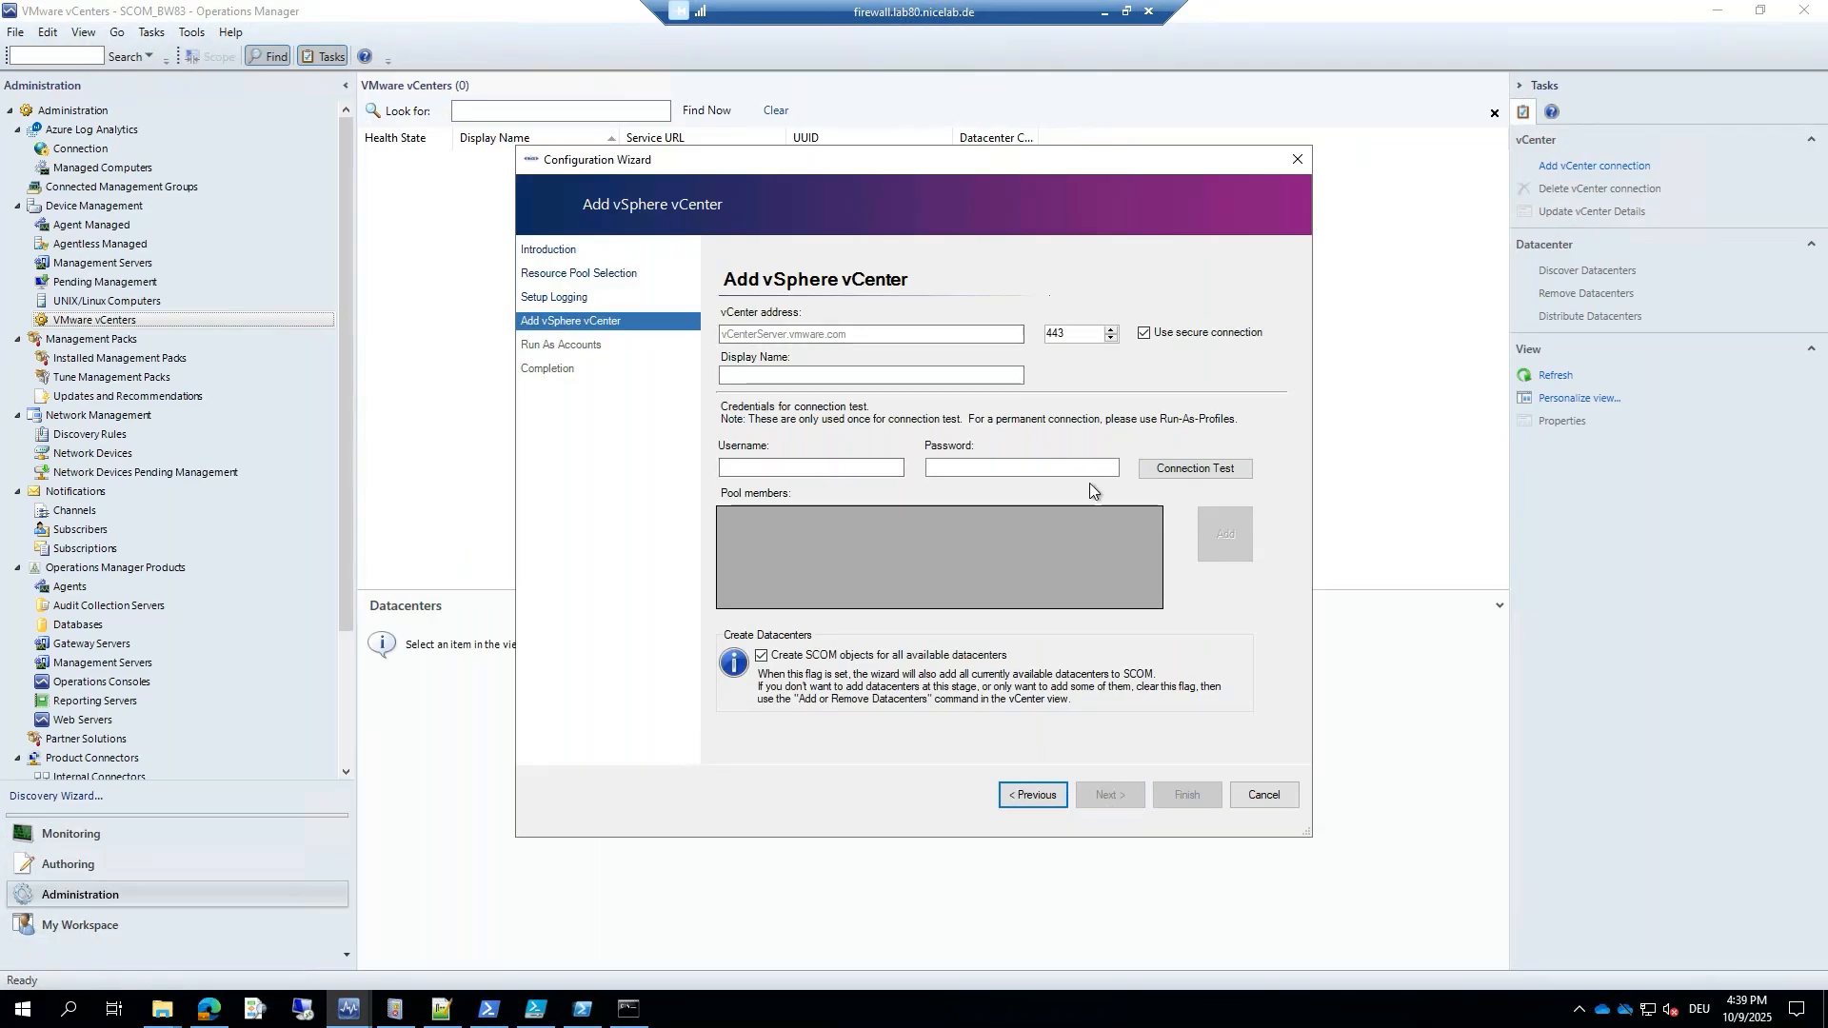
{"action": "left_click", "coordinate": [883, 333]}
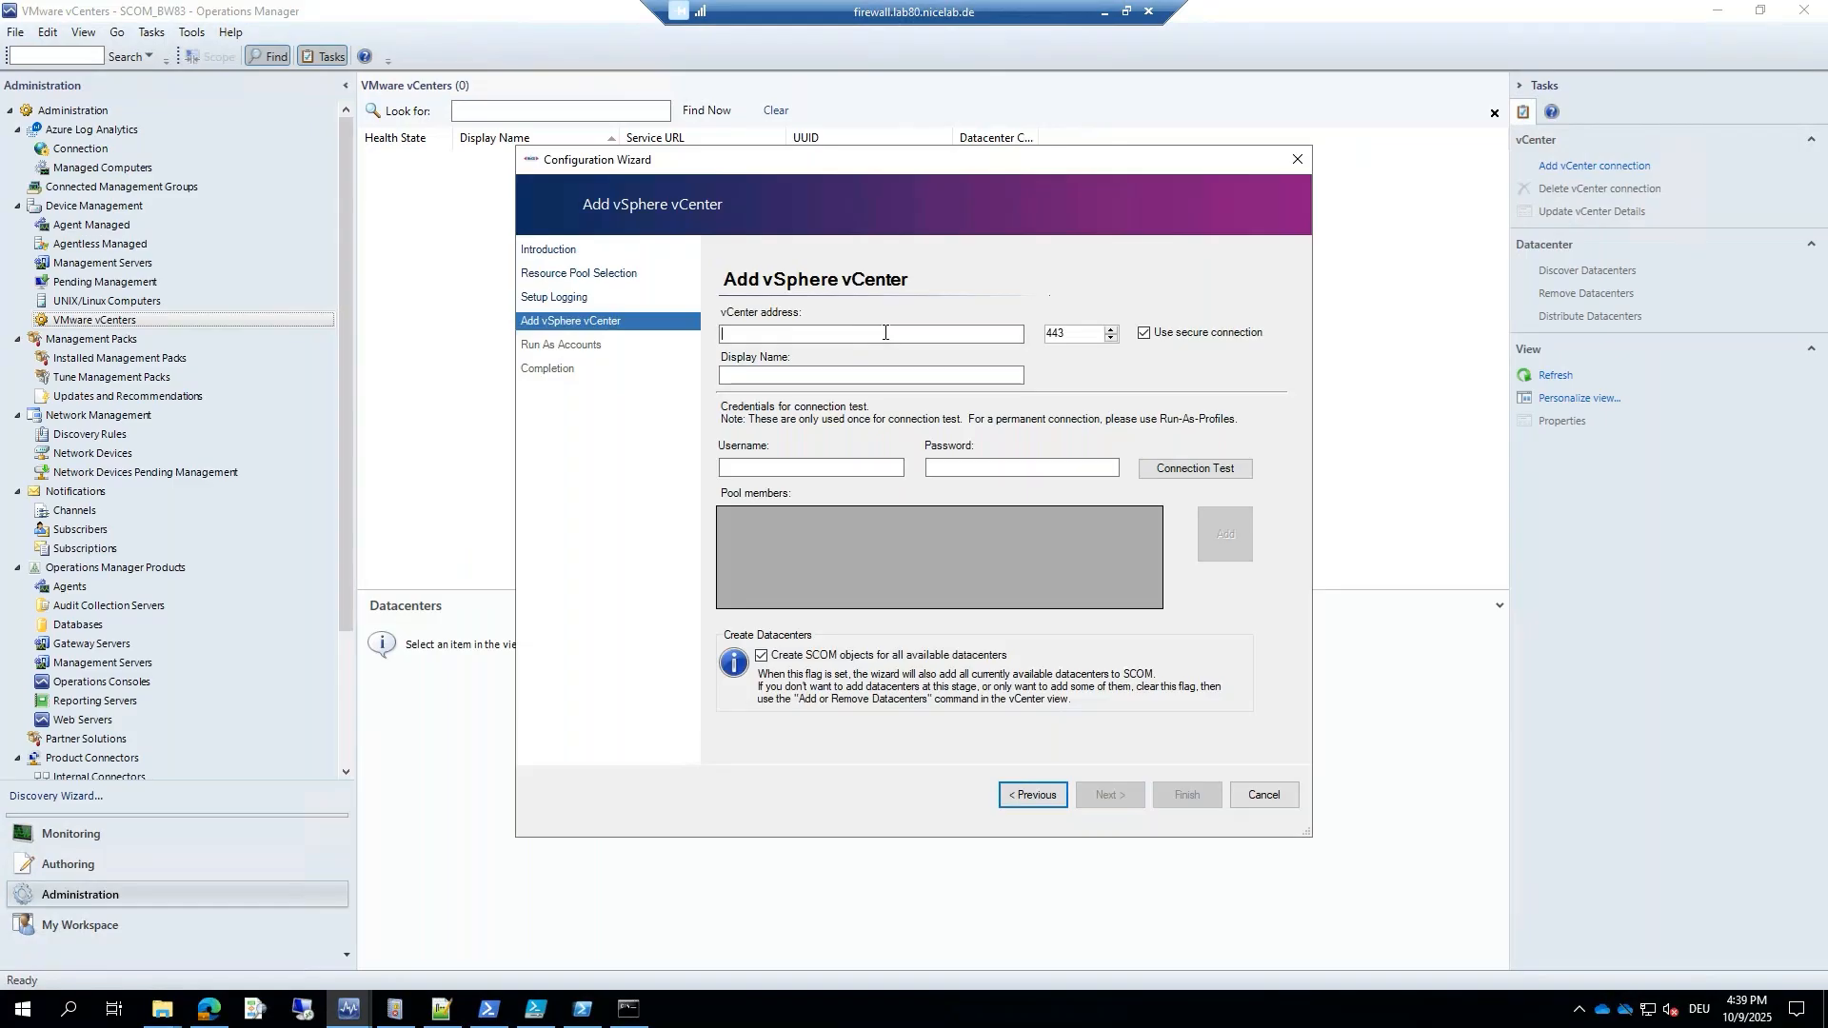
{"action": "type", "text": "vc41.lab55.nicelab.de"}
{"action": "key", "text": "Tab"}
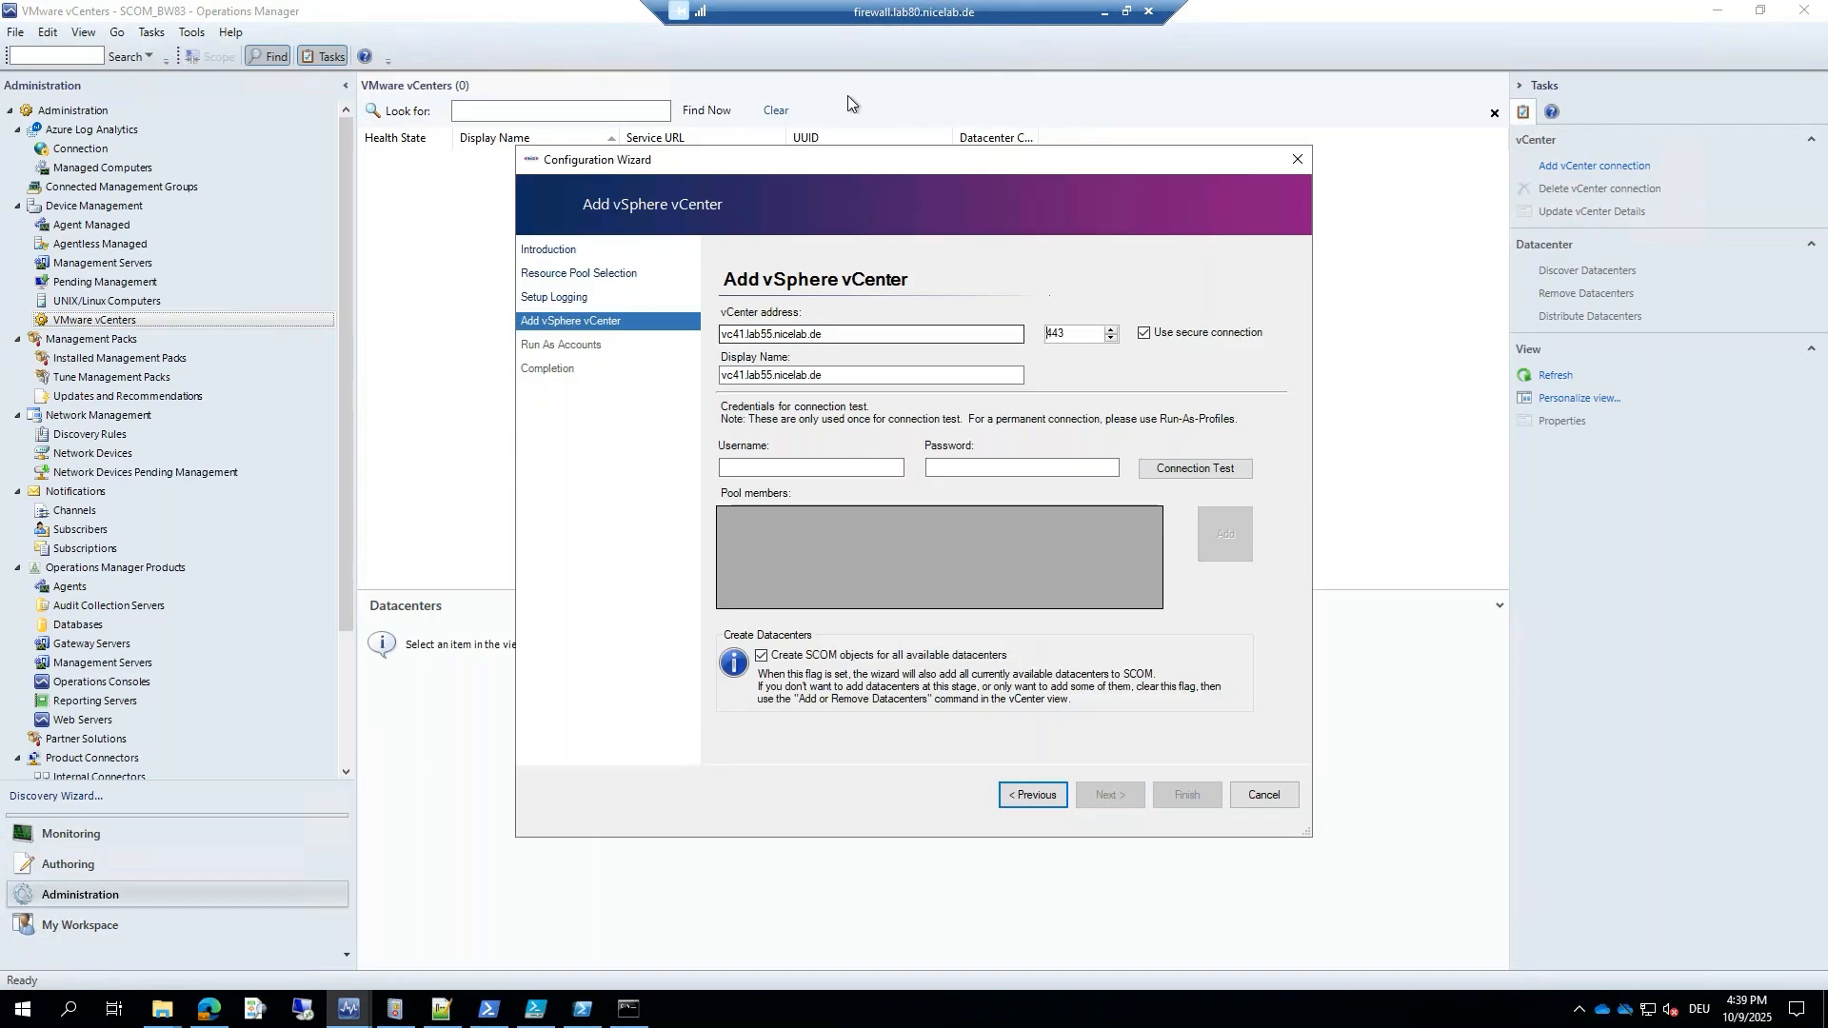
Enter the vsphere.local administrator username and password, then run the connection test.
{"action": "left_click", "coordinate": [829, 471]}
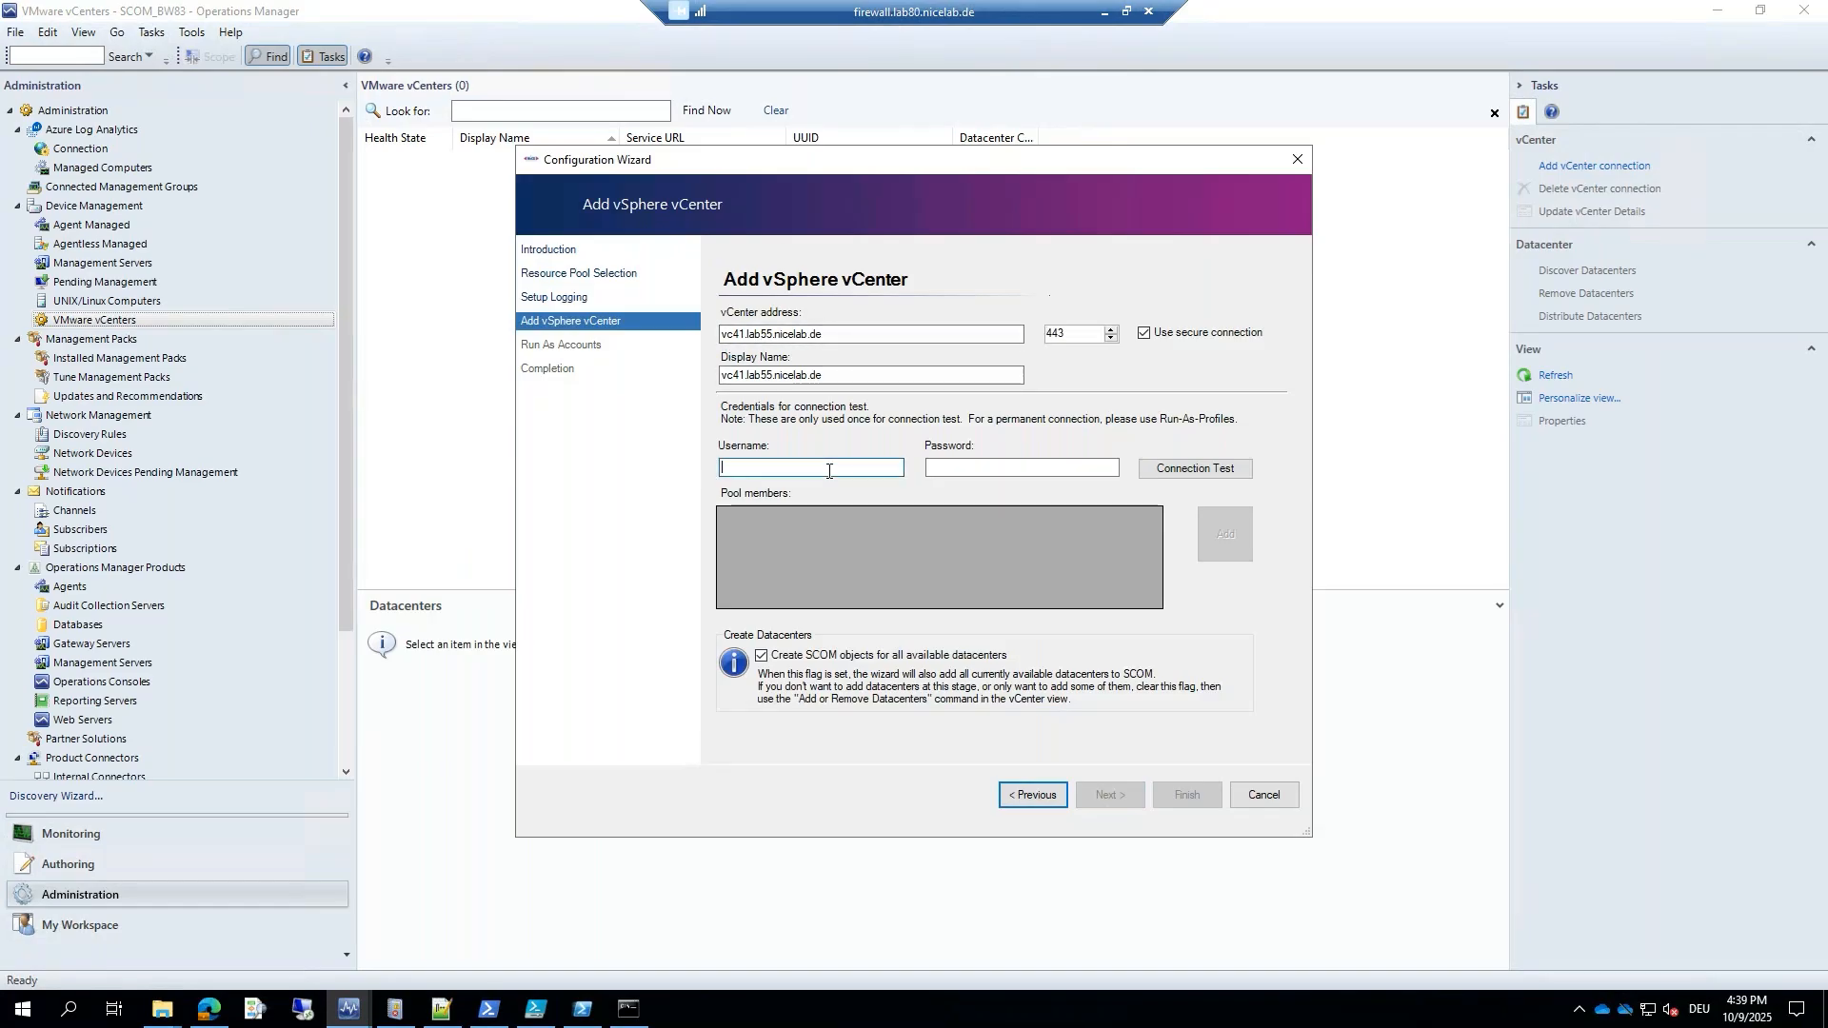
{"action": "type", "text": "administr"}
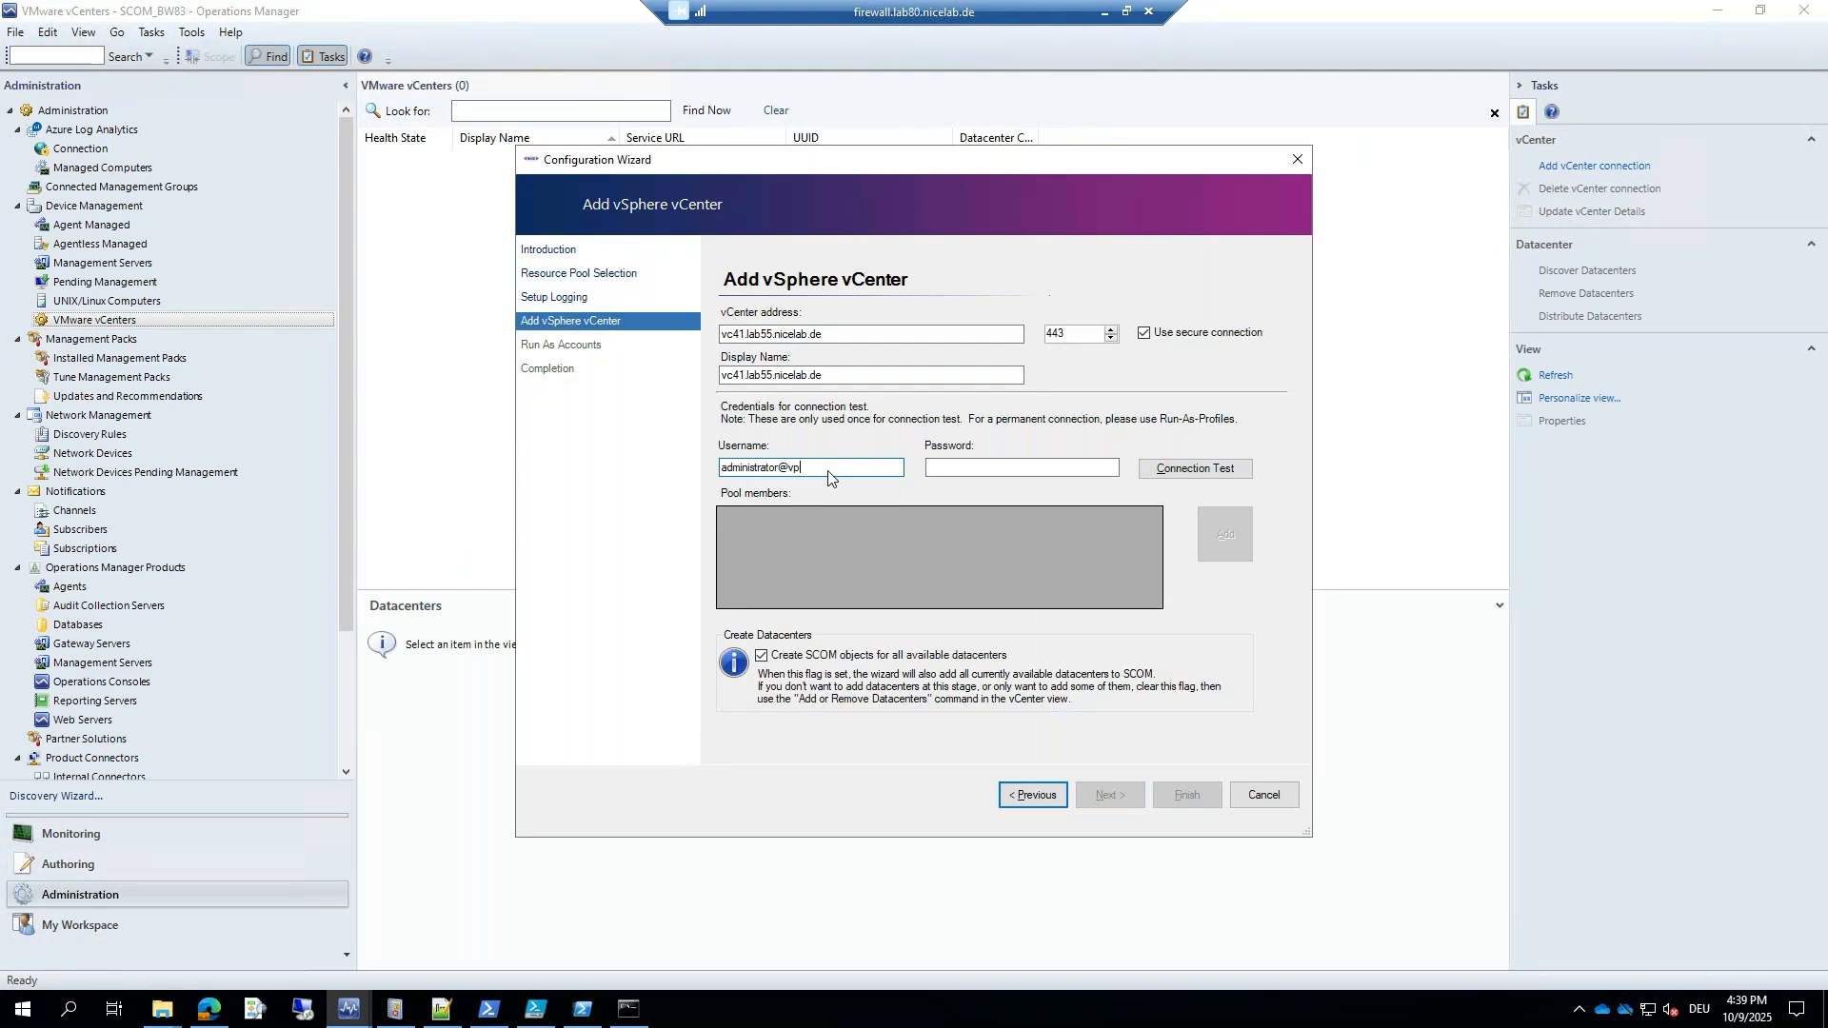
{"action": "type", "text": "ator@vsphere.local"}
{"action": "key", "text": "Tab"}
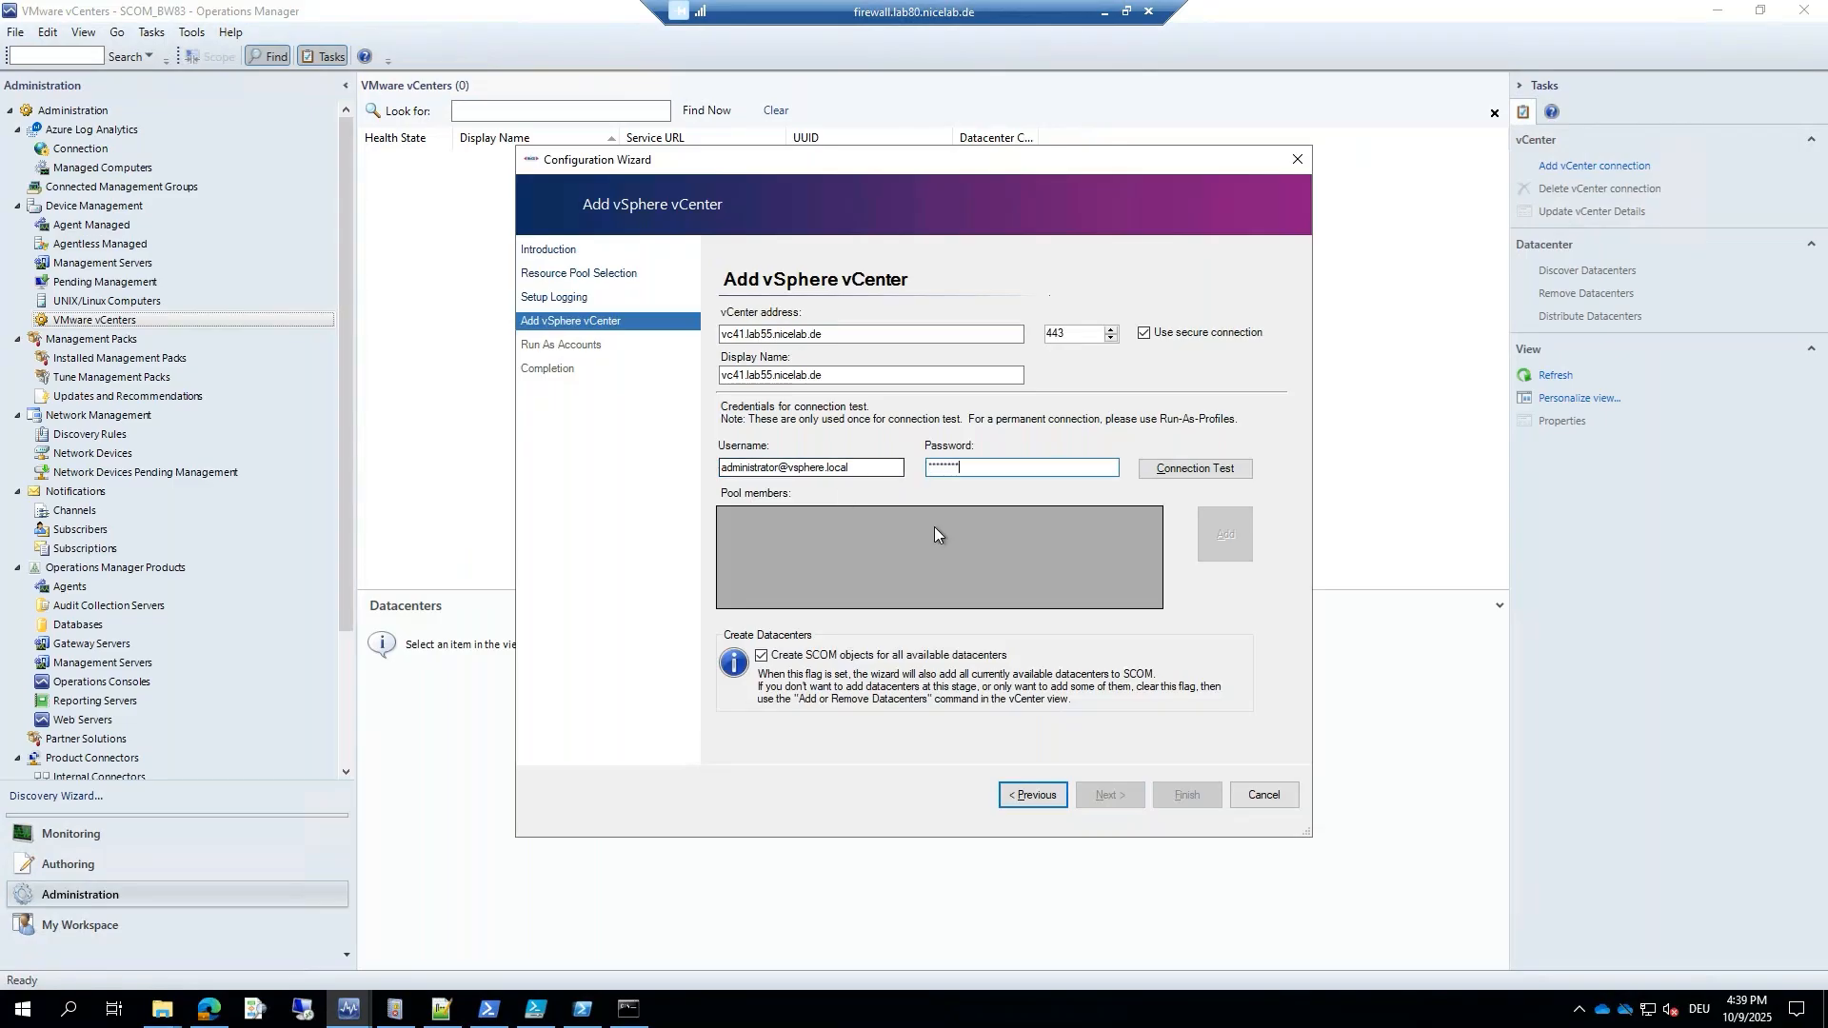
{"action": "left_click", "coordinate": [1141, 473]}
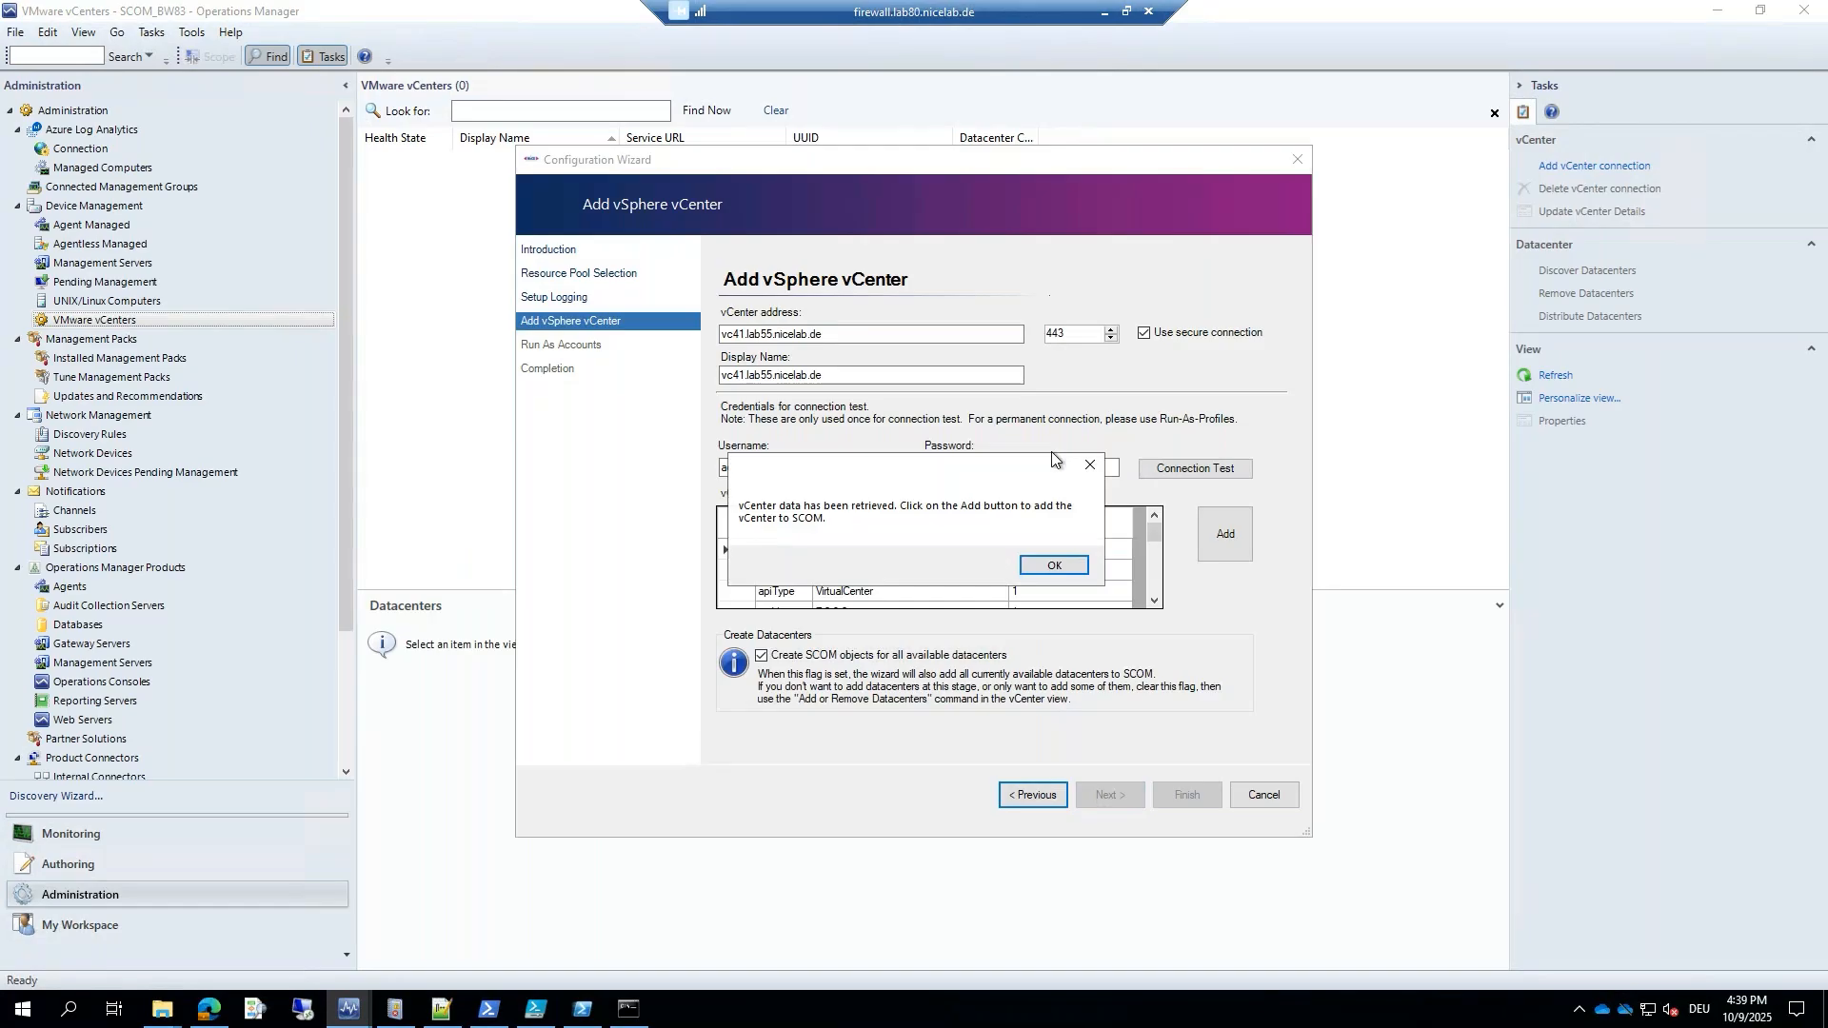
Review the retrieved vc41 attributes, add the vCenter, and proceed to the Run As accounts page.
{"action": "left_click", "coordinate": [1054, 568]}
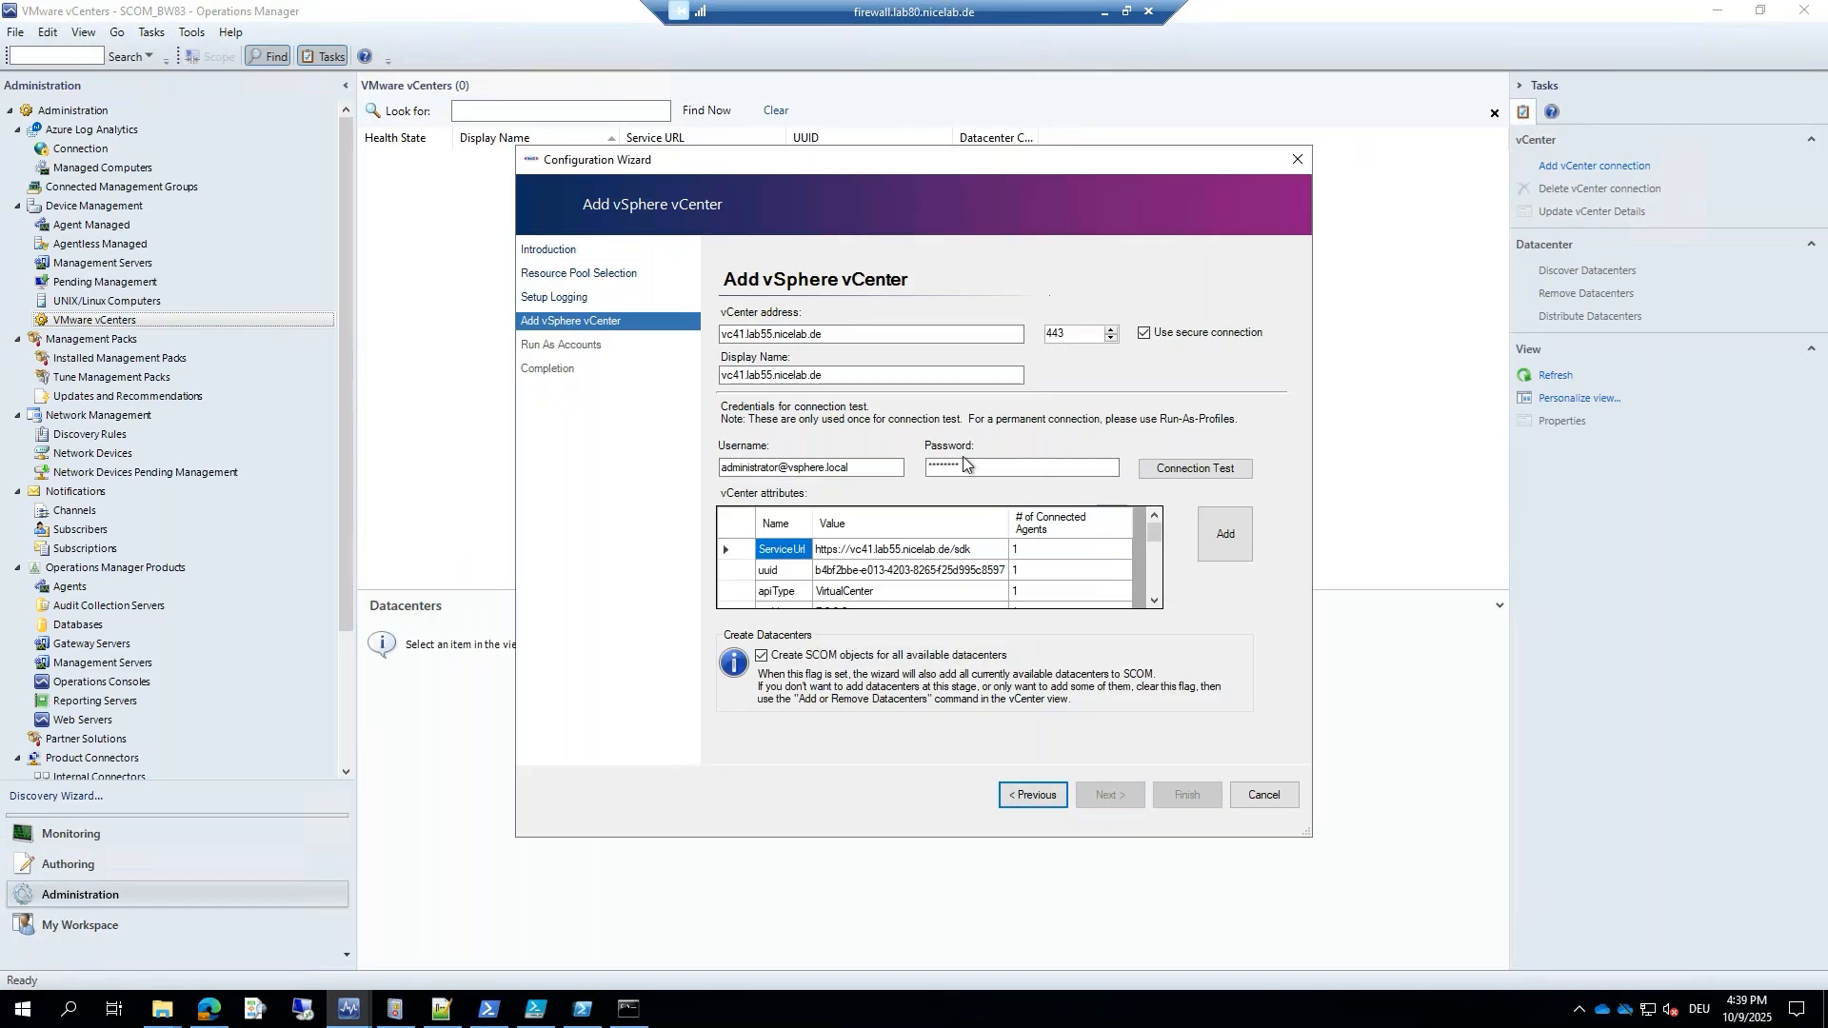
{"action": "scroll", "coordinate": [973, 552], "scroll_direction": "down", "scroll_amount": 3}
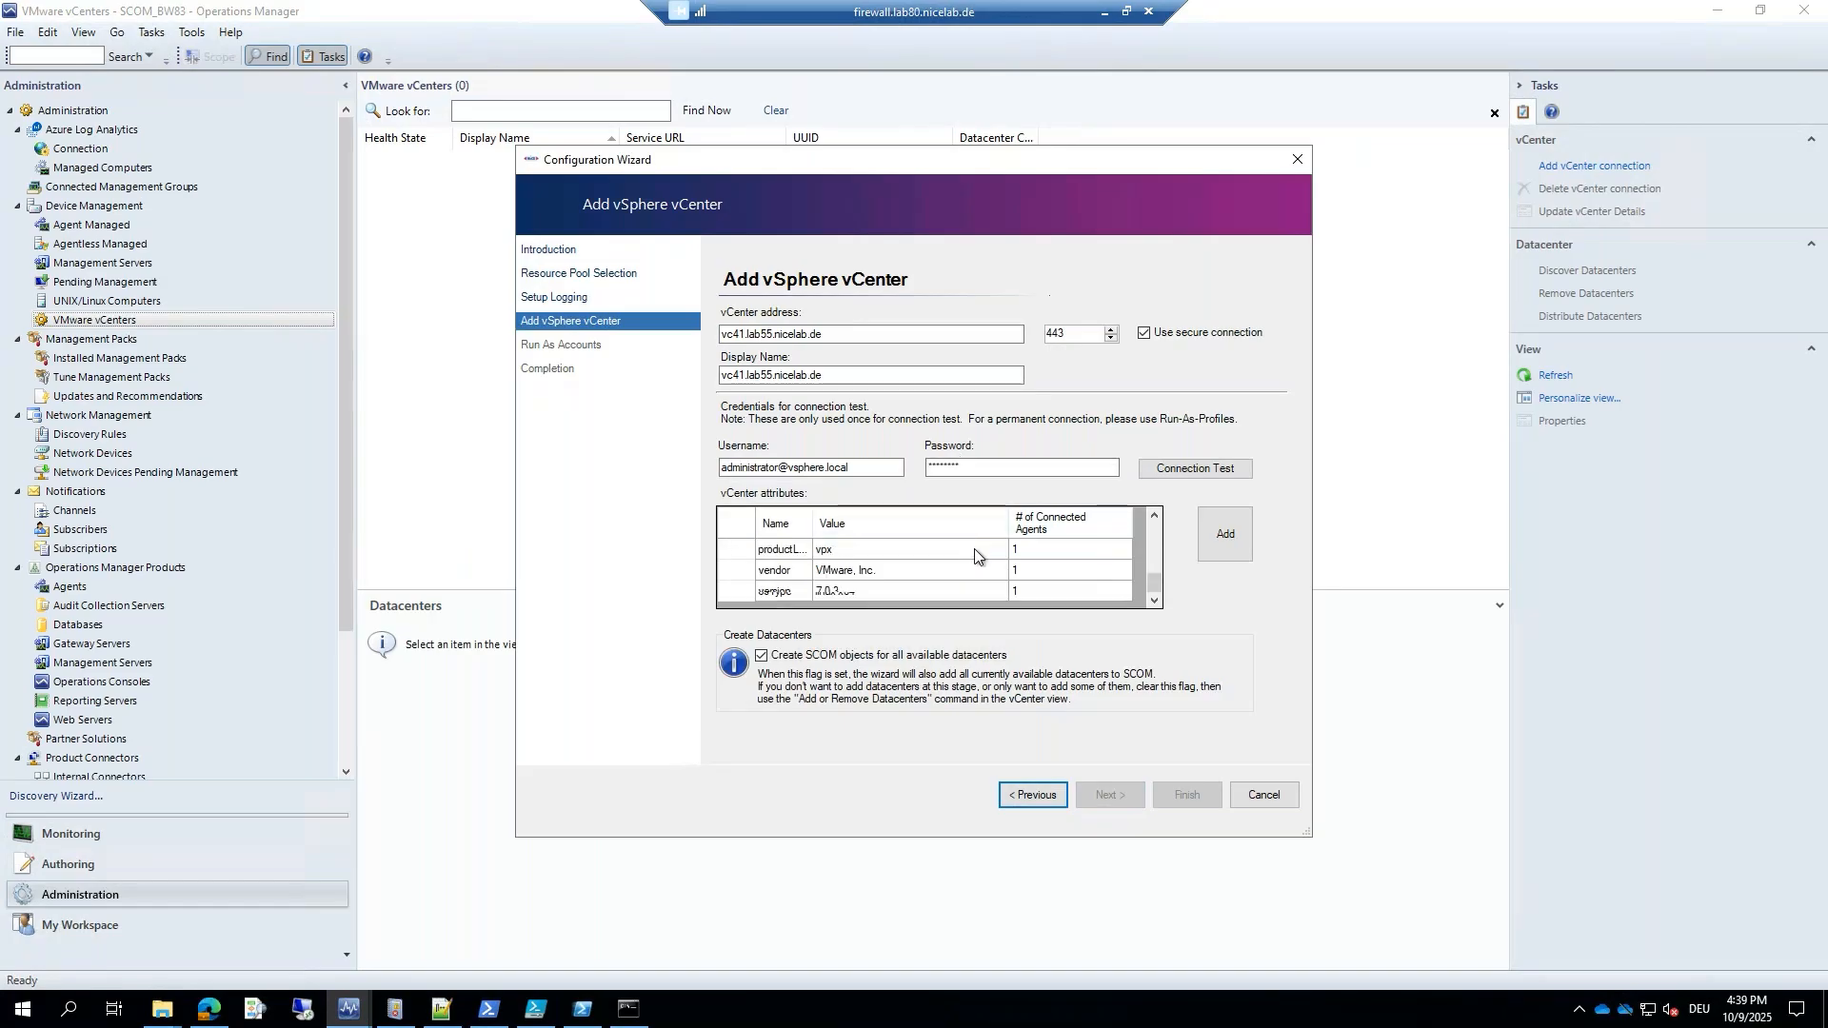
{"action": "scroll", "coordinate": [973, 552], "scroll_direction": "up", "scroll_amount": 2}
{"action": "scroll", "coordinate": [967, 562], "scroll_direction": "down", "scroll_amount": 2}
{"action": "scroll", "coordinate": [844, 557], "scroll_direction": "up", "scroll_amount": 3}
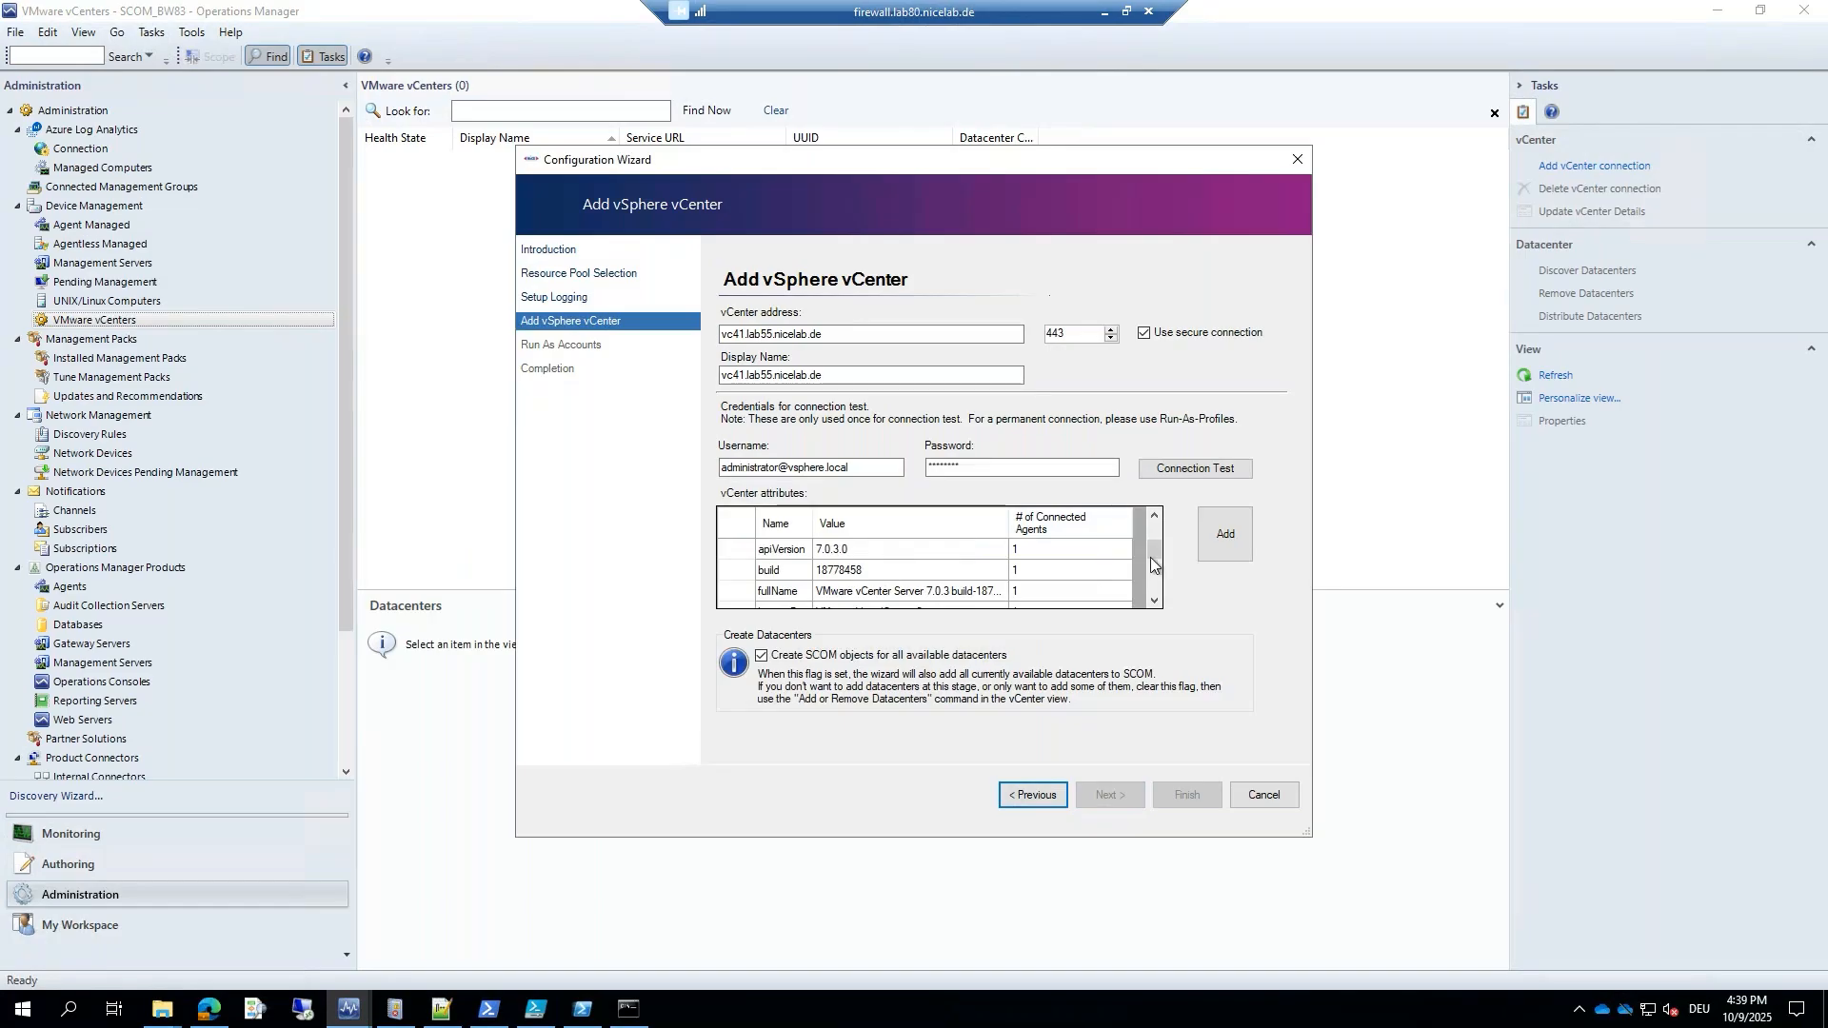
{"action": "left_click", "coordinate": [1214, 544]}
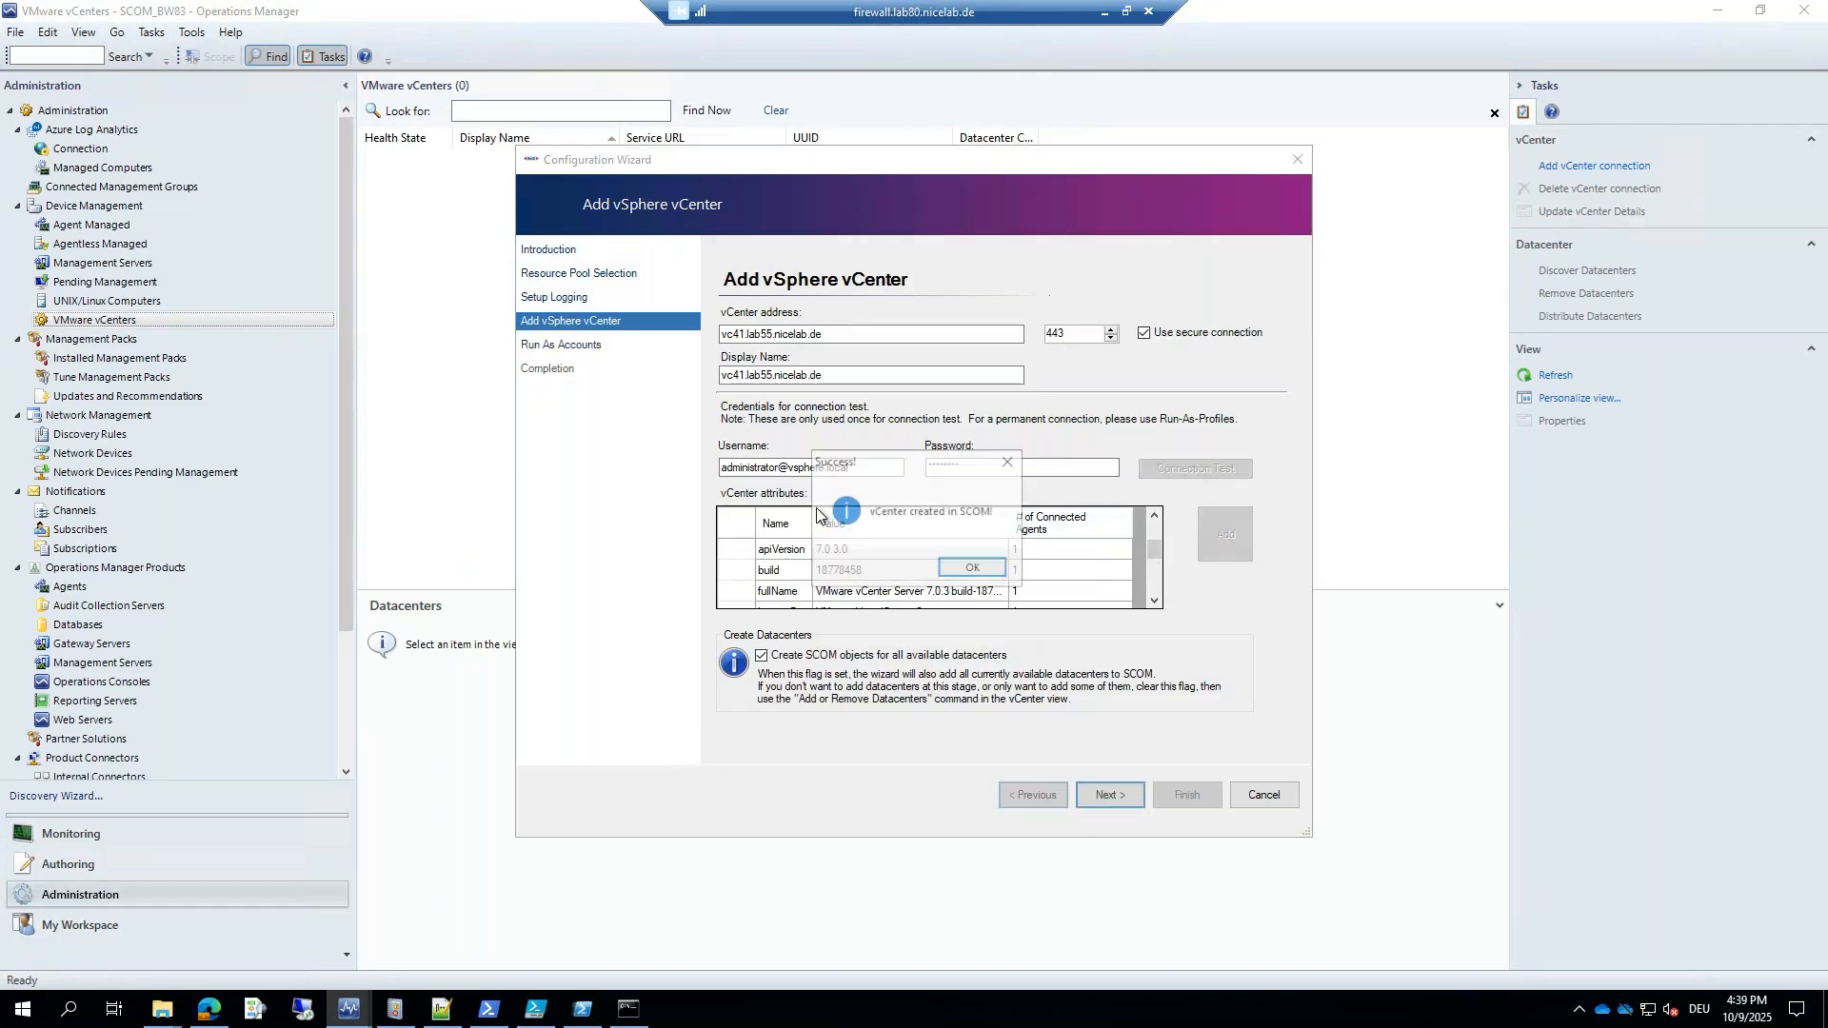
{"action": "left_click", "coordinate": [969, 570]}
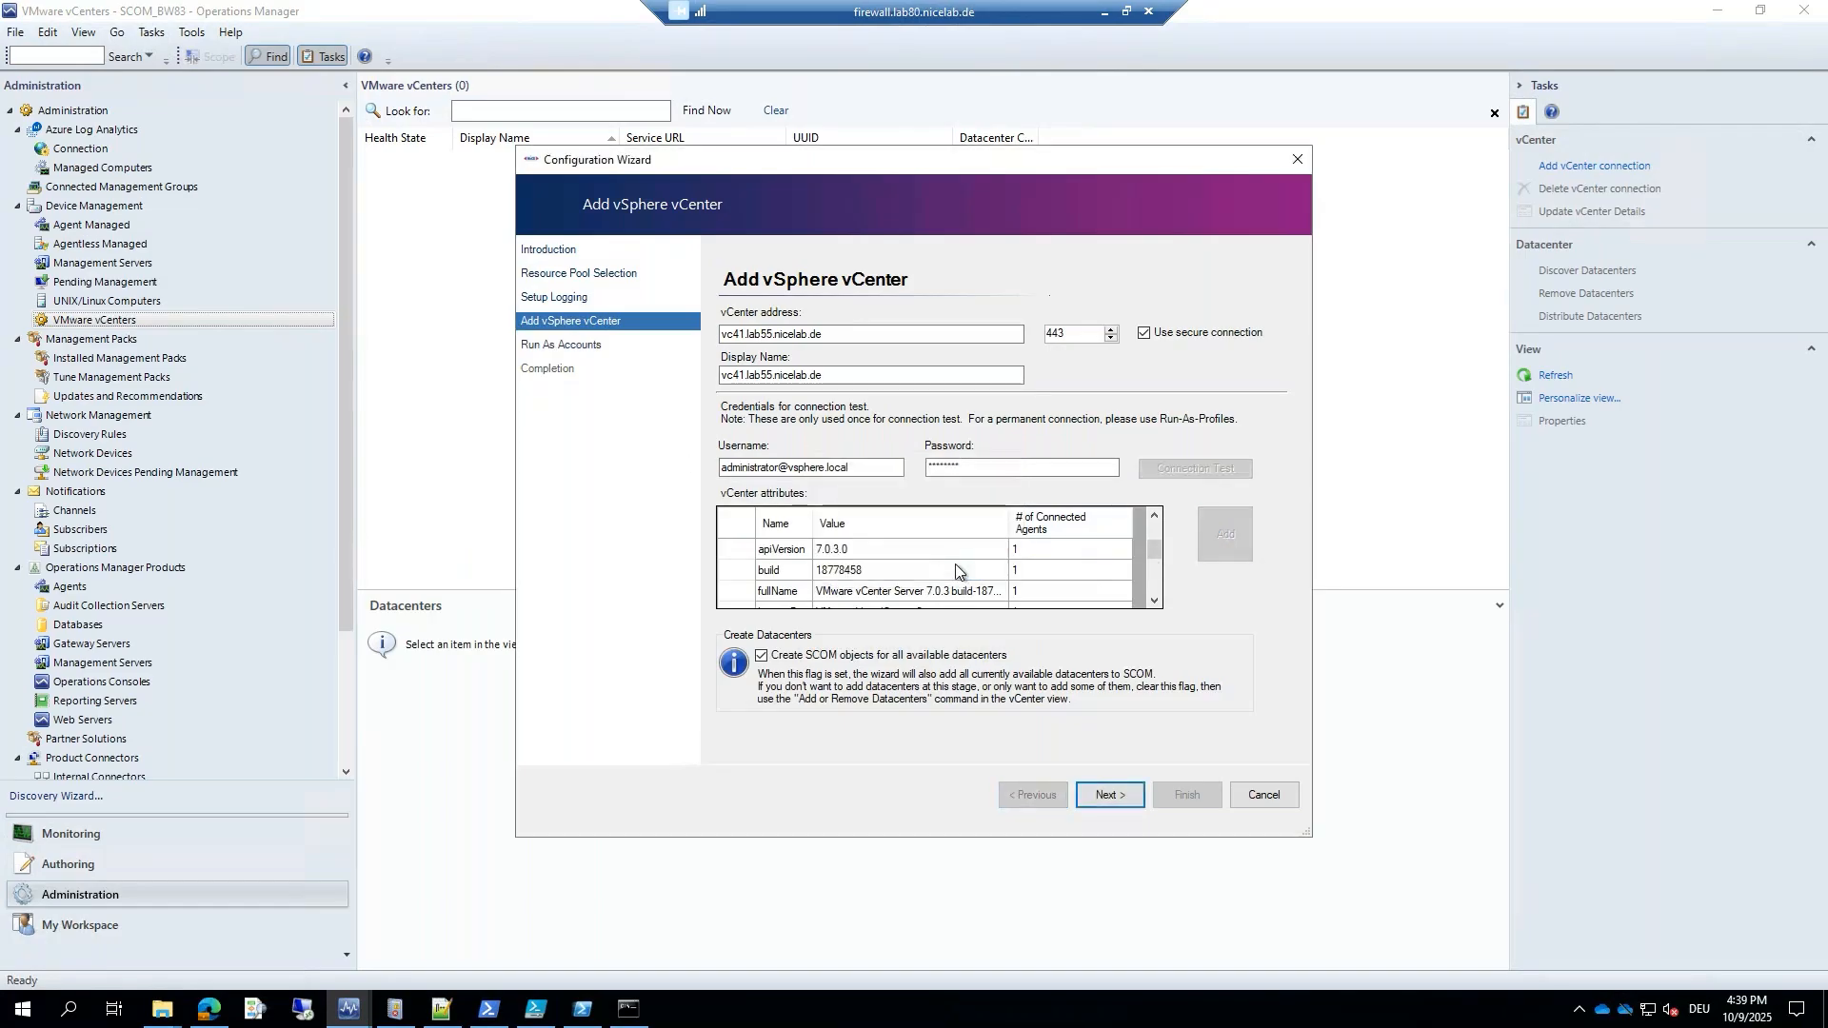
{"action": "left_click", "coordinate": [1108, 795]}
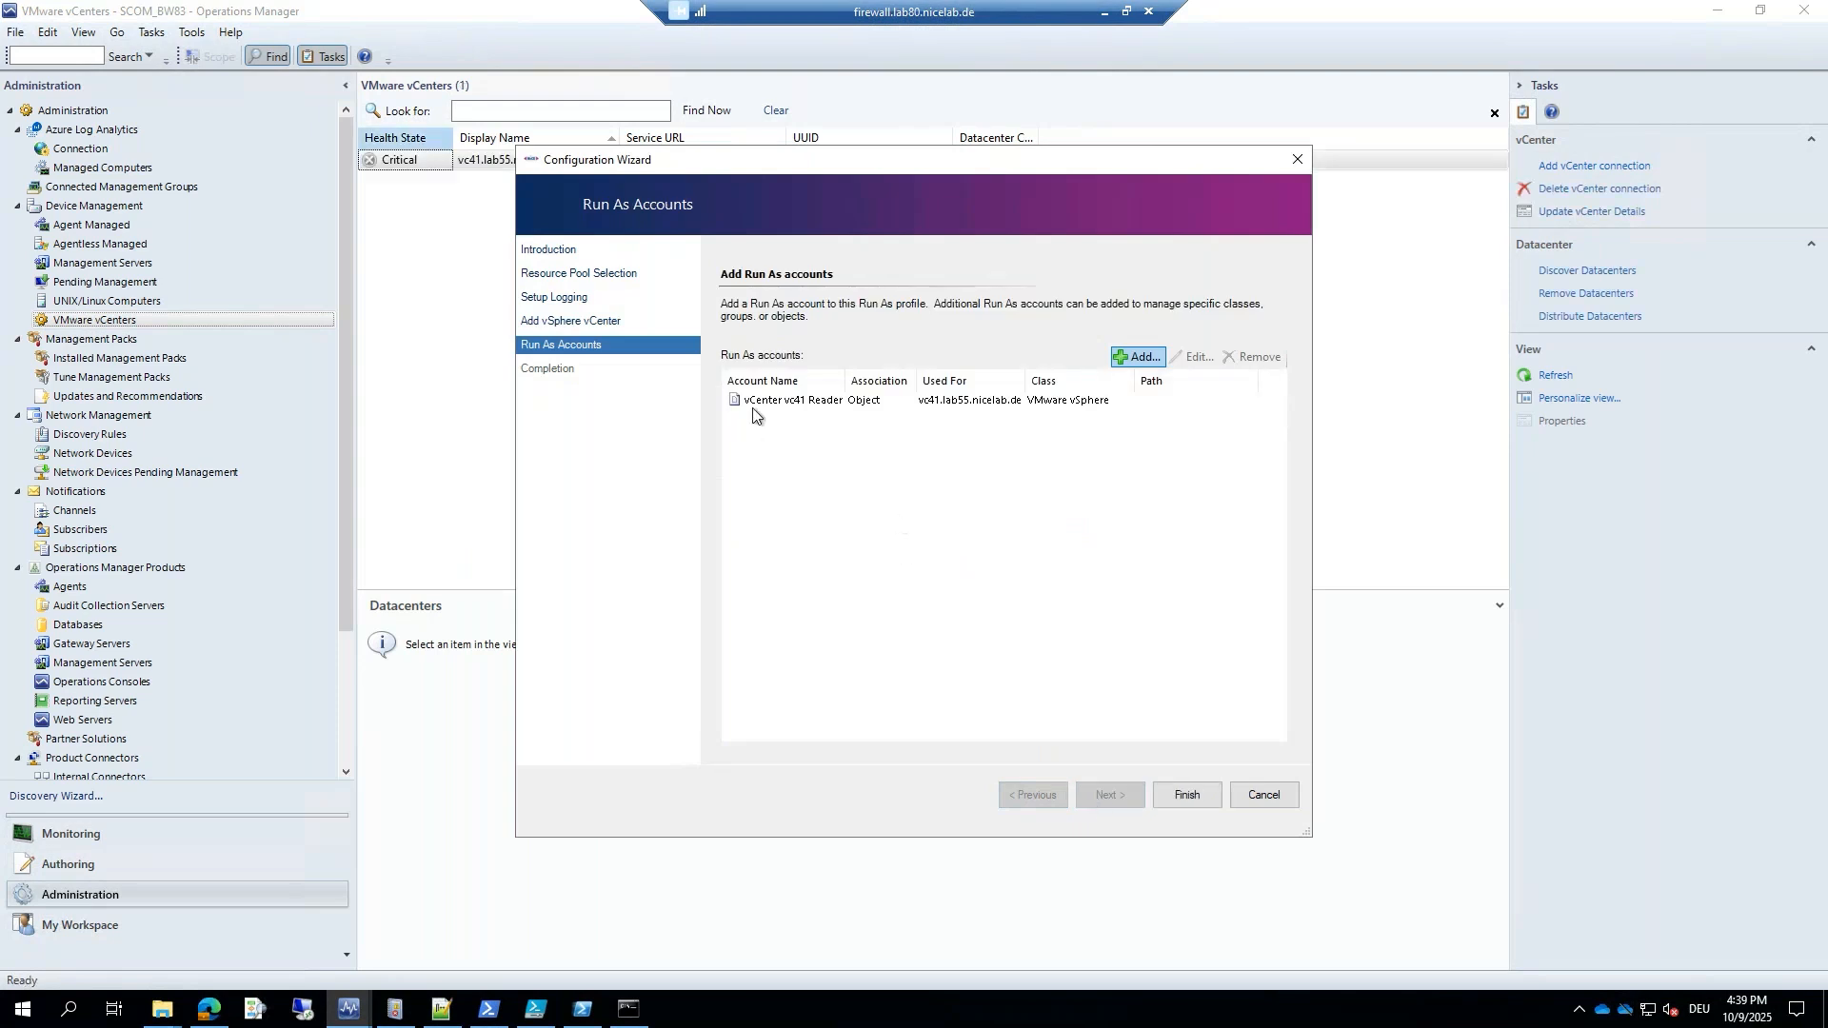
Confirm the vCenter vc41 Reader Run As account settings and finish the wizard to create the profile.
{"action": "left_click", "coordinate": [770, 405]}
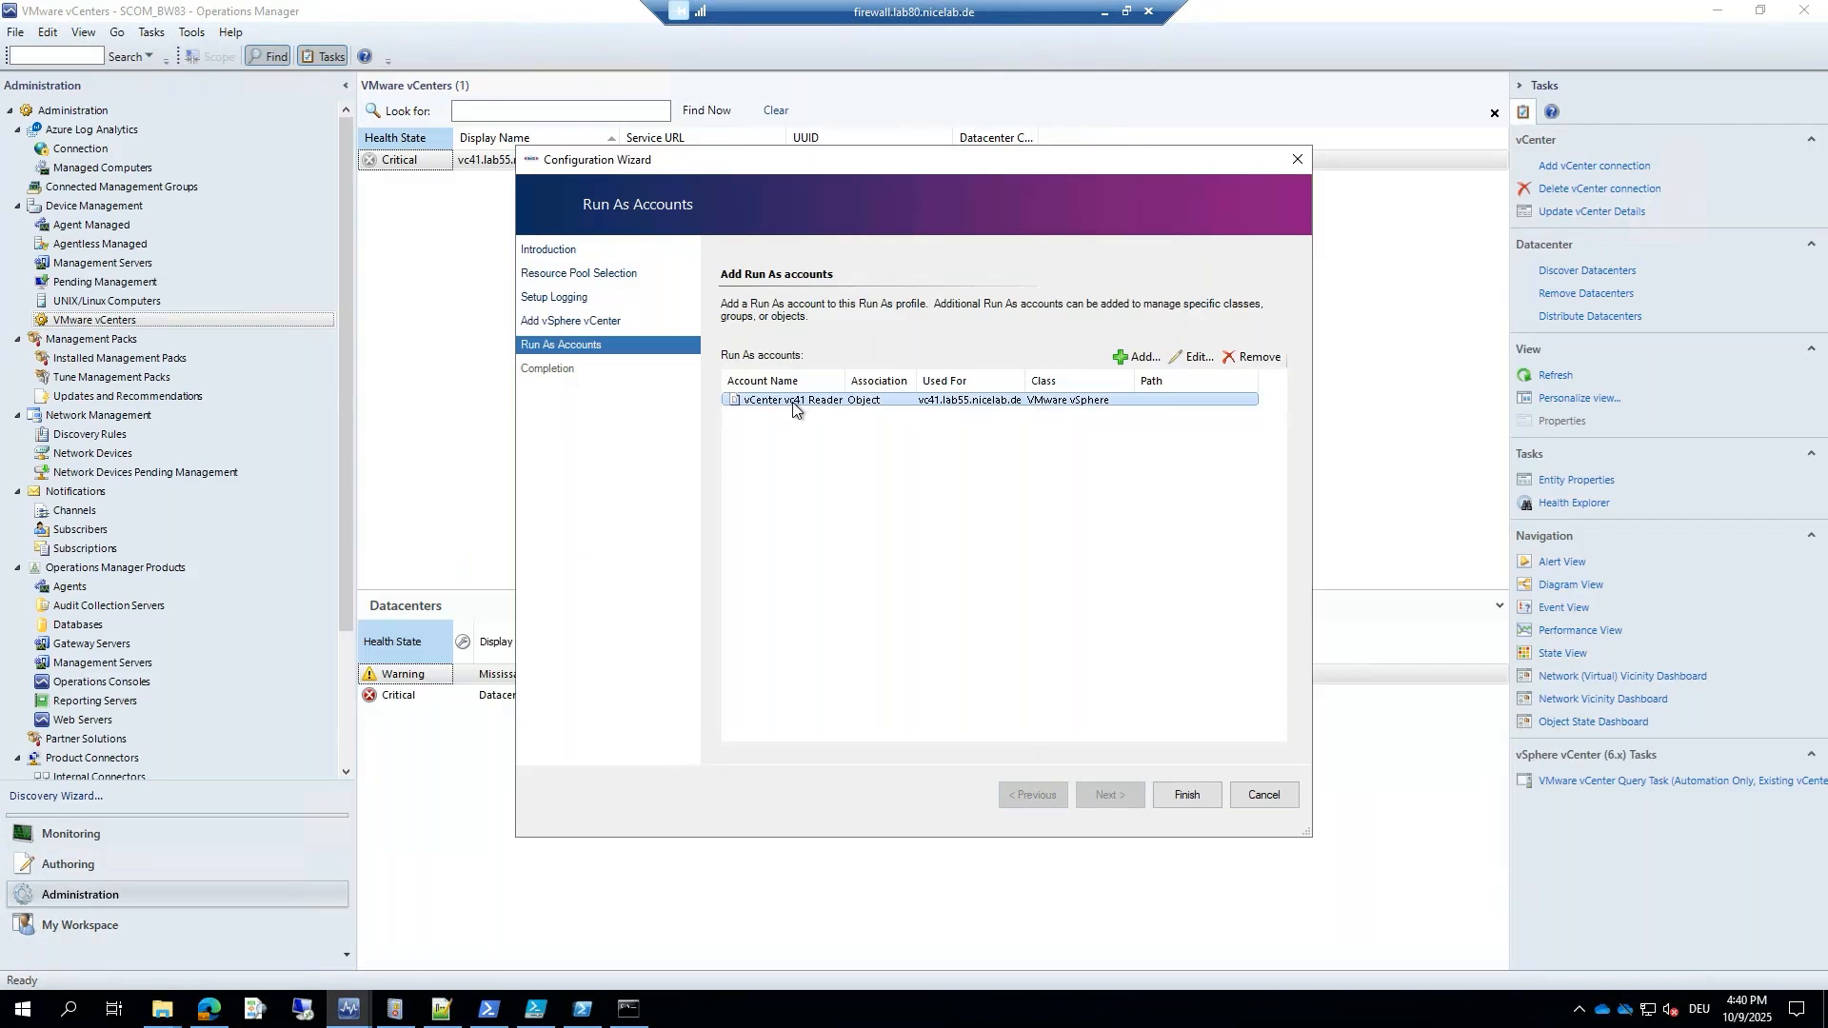
{"action": "left_click", "coordinate": [1190, 360]}
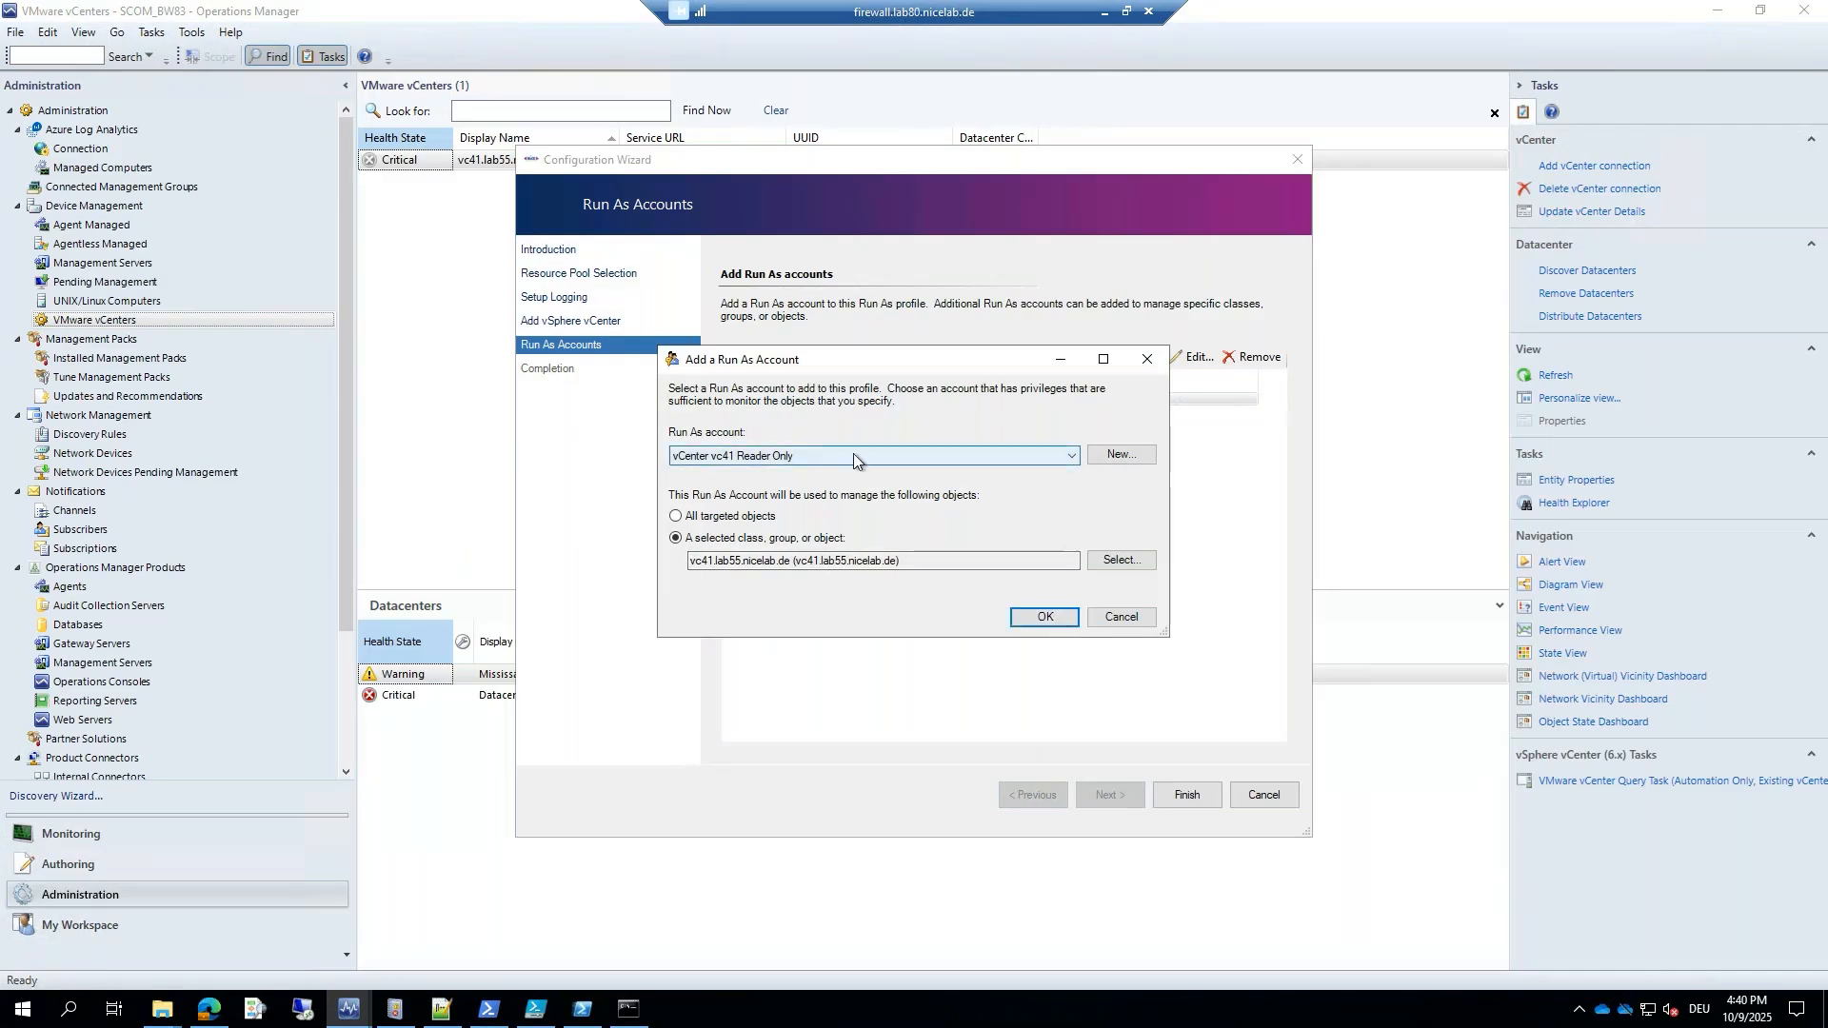
{"action": "left_click", "coordinate": [1032, 619]}
{"action": "left_click", "coordinate": [1189, 794]}
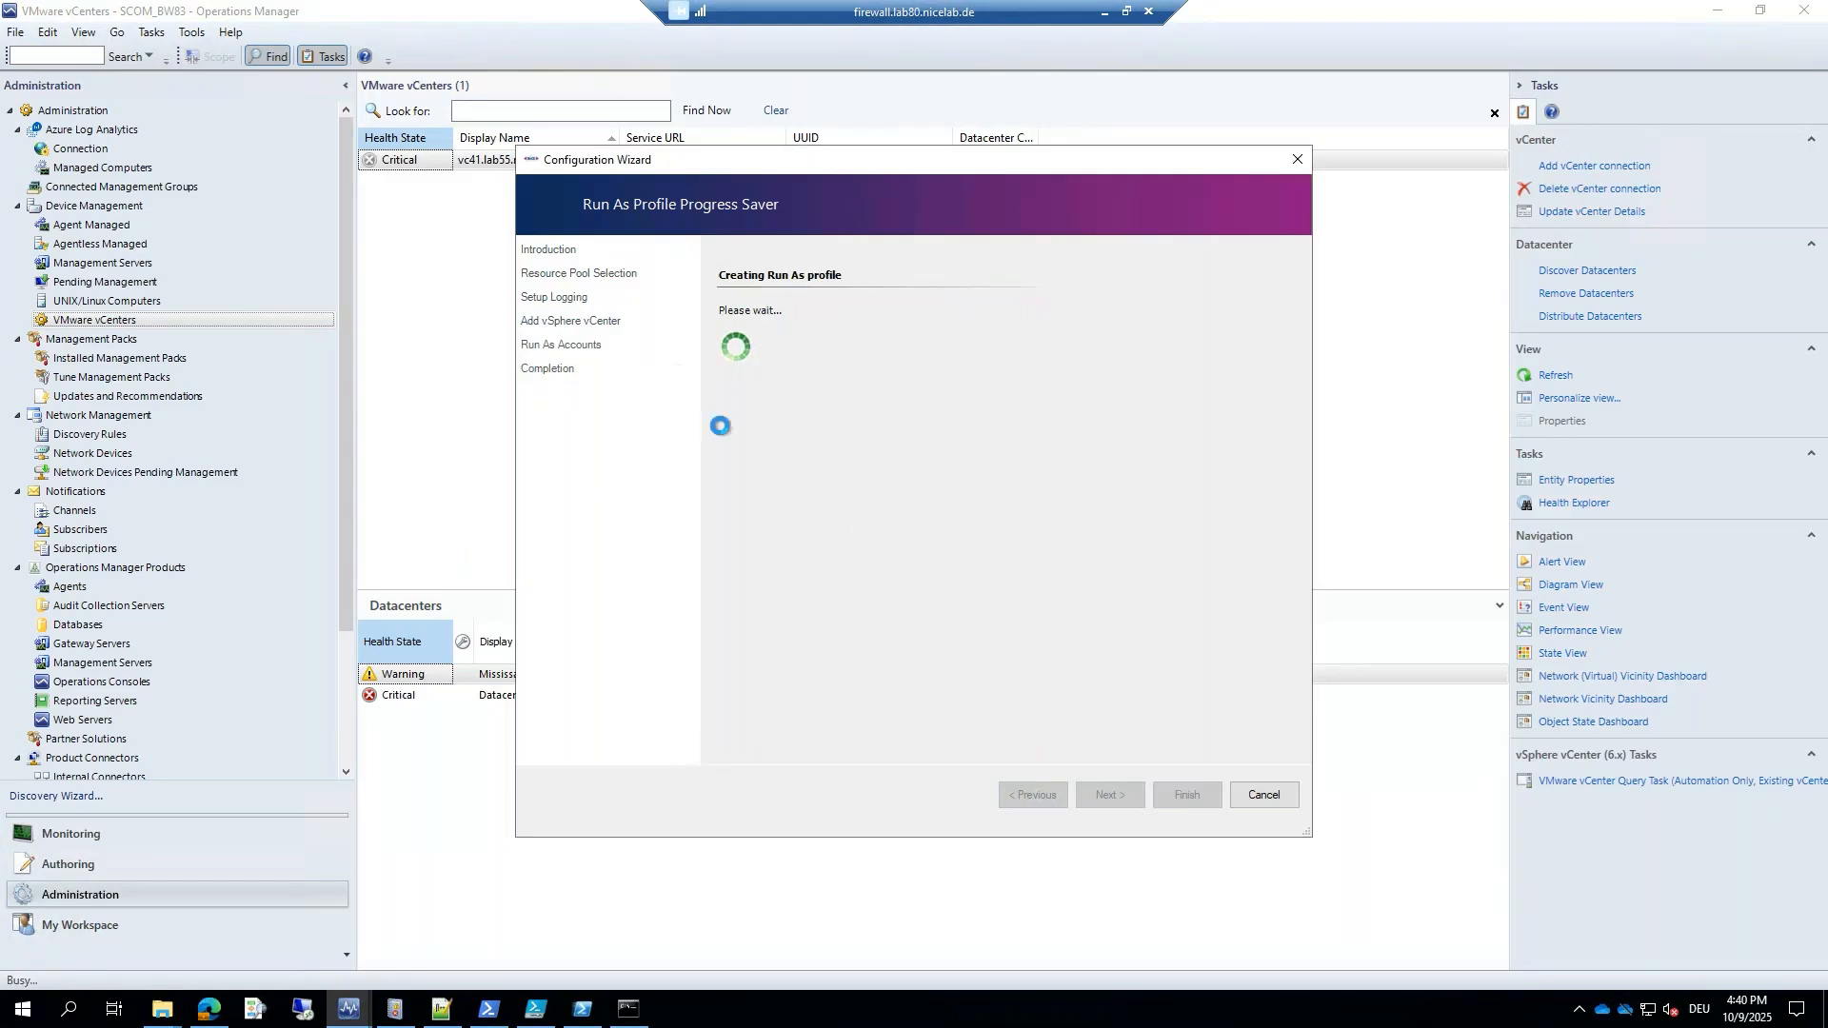
Verify vCenter vc41 Reader Only distributes to BW86 and BW83, then close the wizard.
{"action": "left_click", "coordinate": [785, 449]}
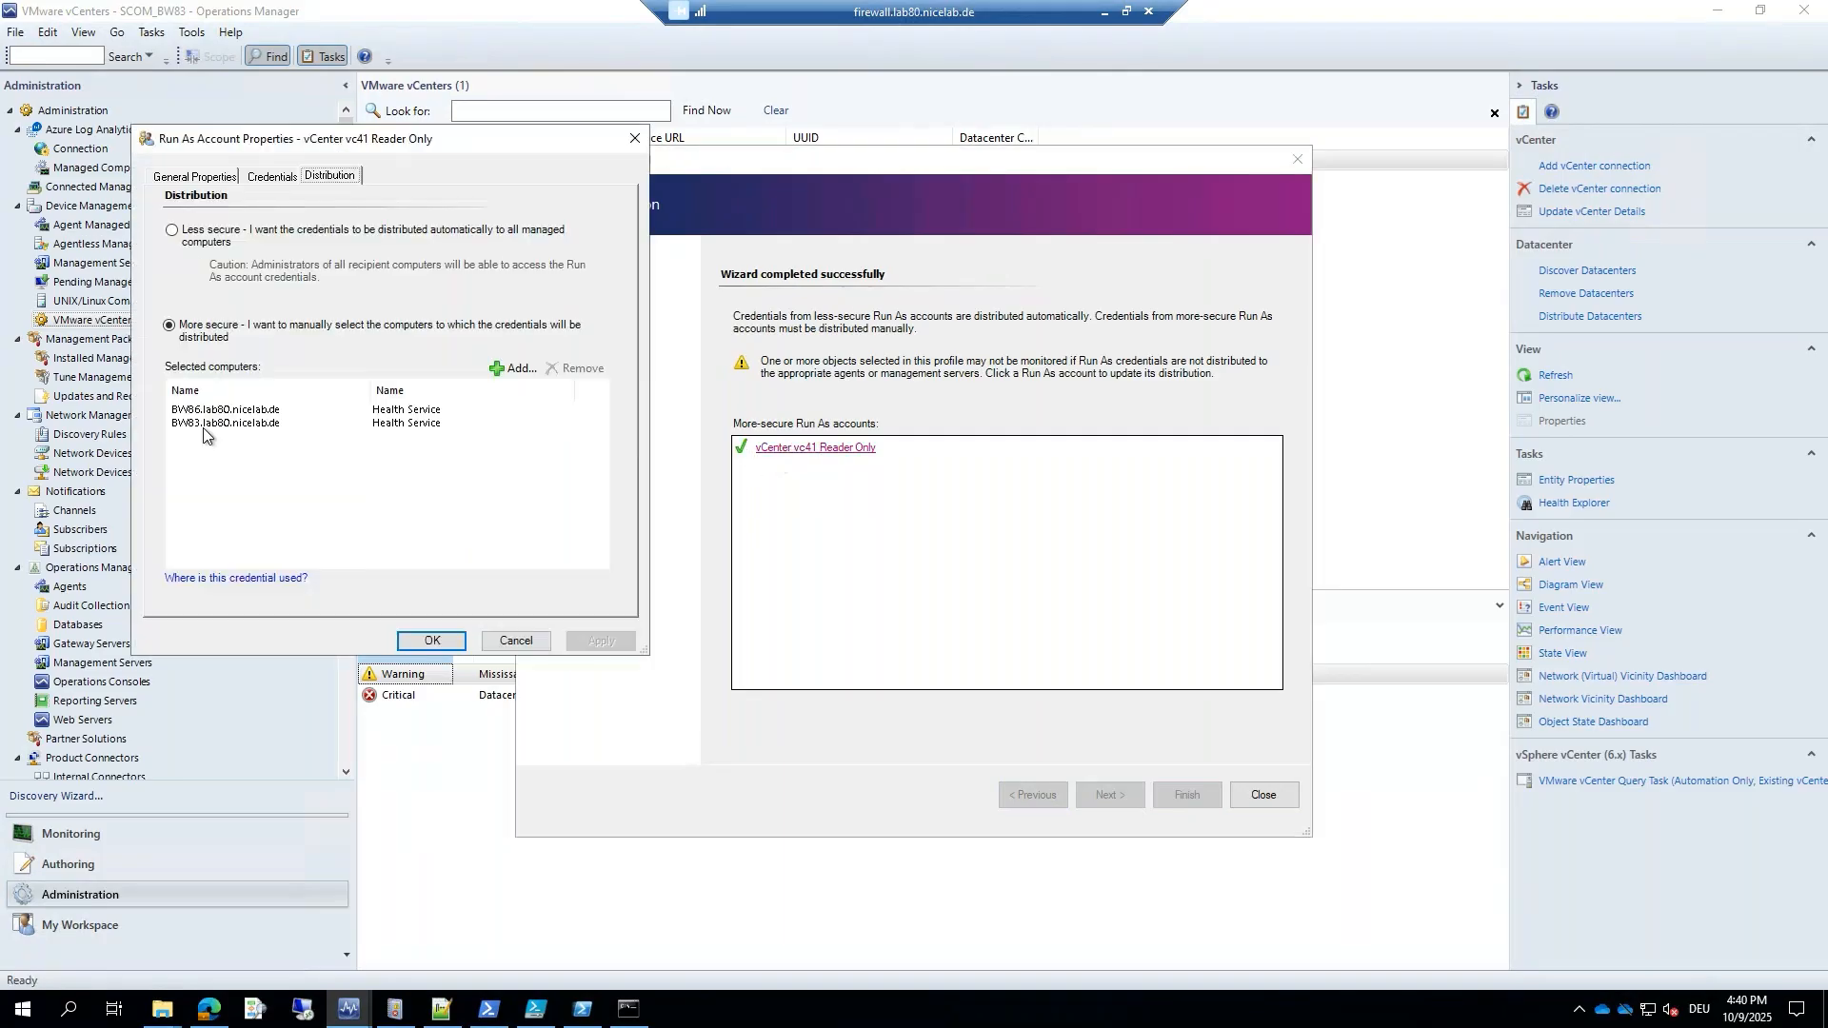
{"action": "left_click", "coordinate": [424, 640]}
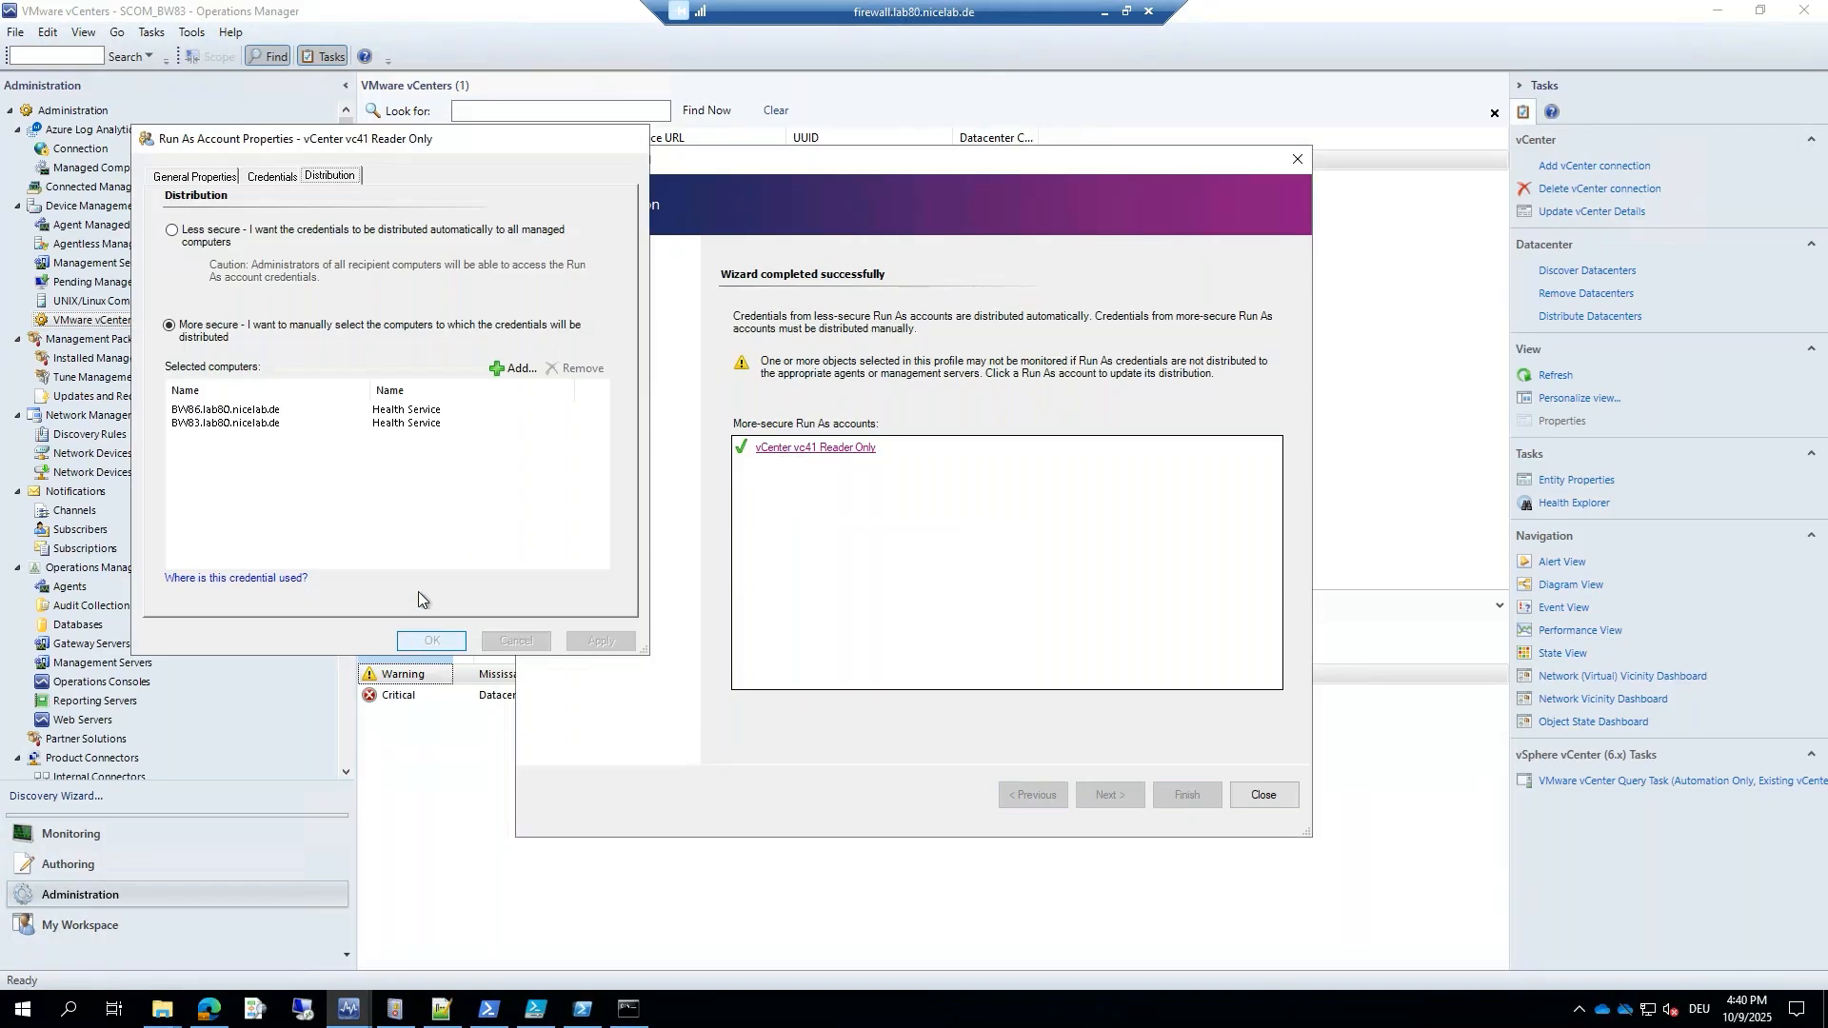
{"action": "left_click", "coordinate": [1274, 795]}
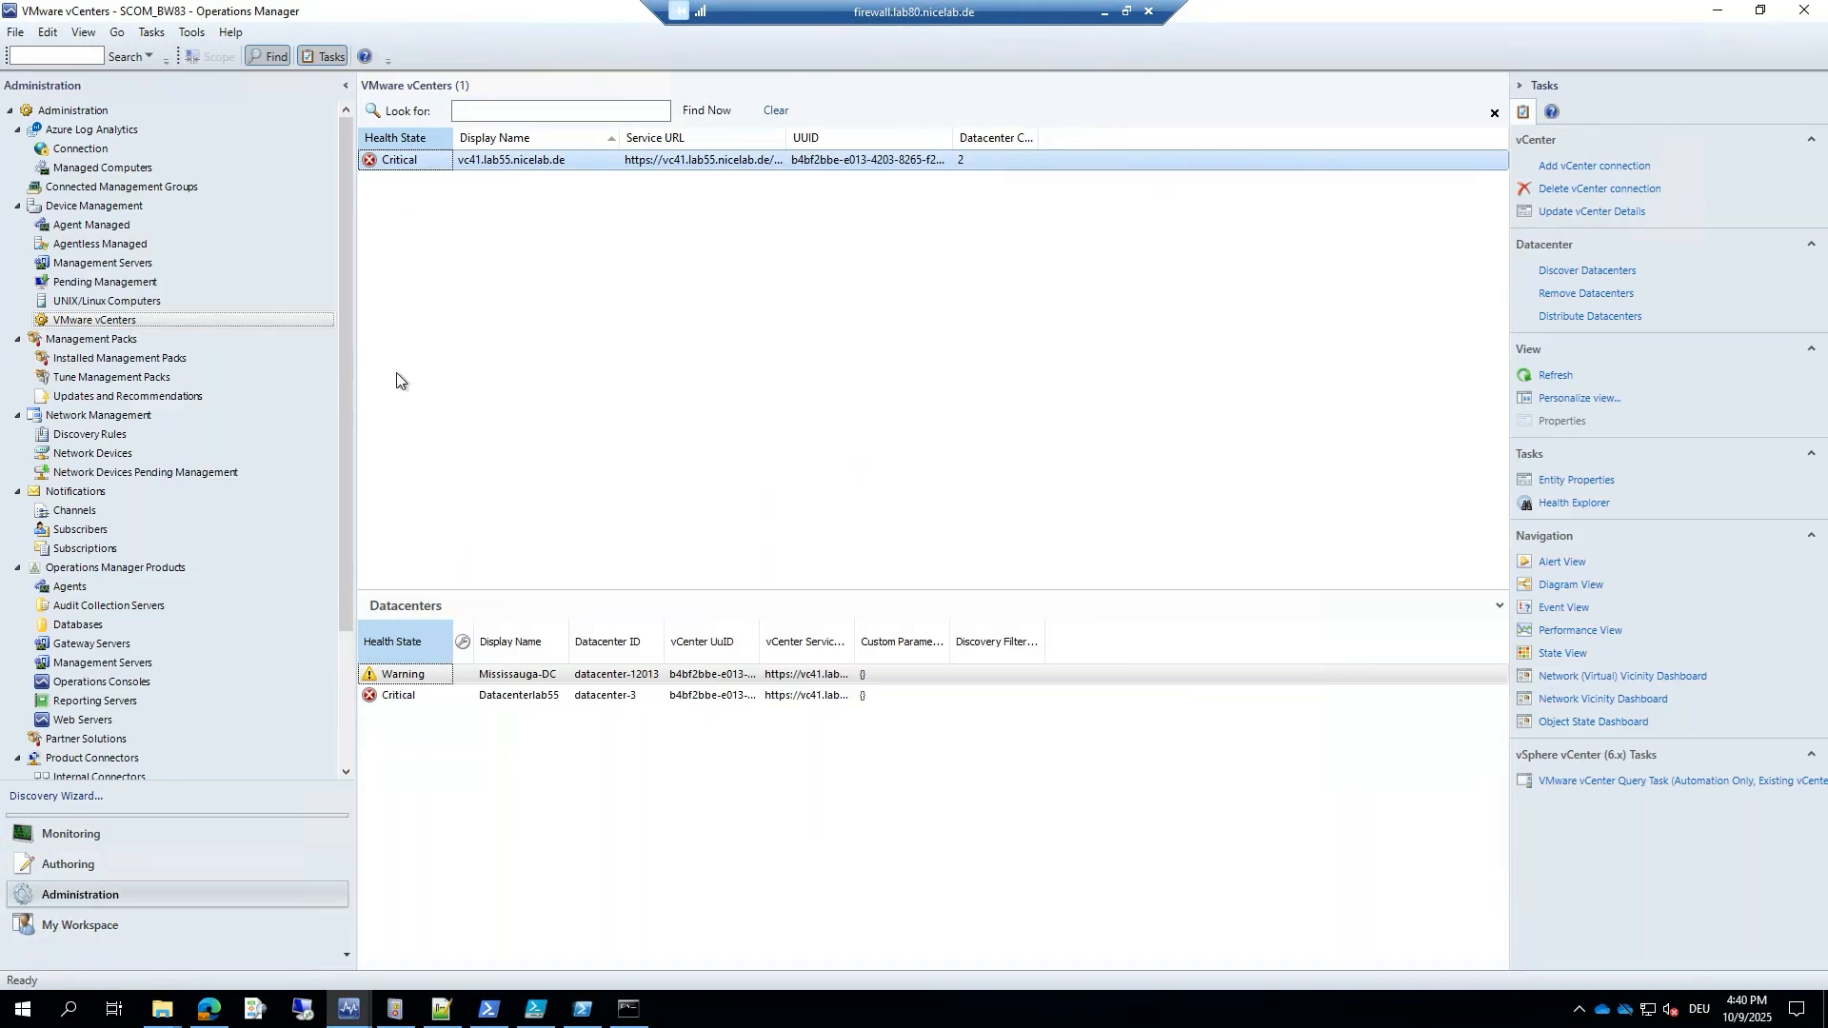
Confirm Mississauga-DC and Datacenterlab55 both use VMware Monitoring Resource Pool (6.x) under Distribute Datacenters.
{"action": "left_click", "coordinate": [388, 675]}
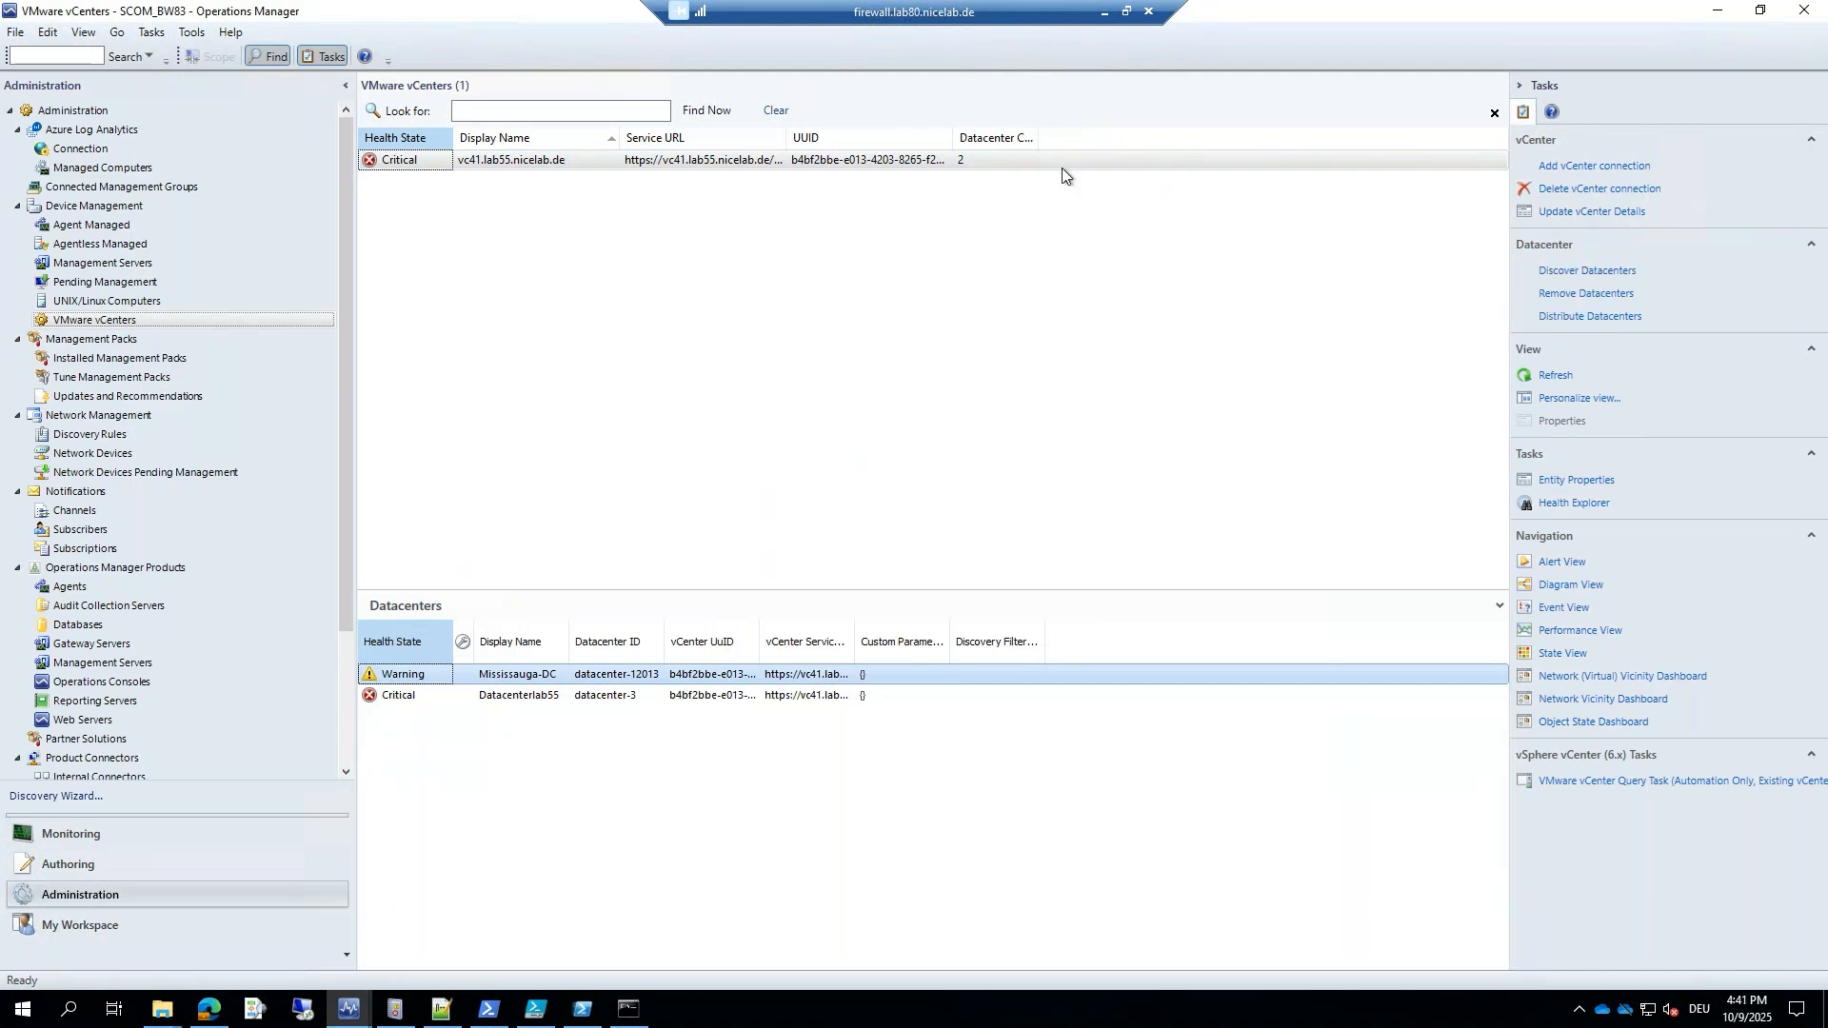
{"action": "left_click", "coordinate": [1592, 316]}
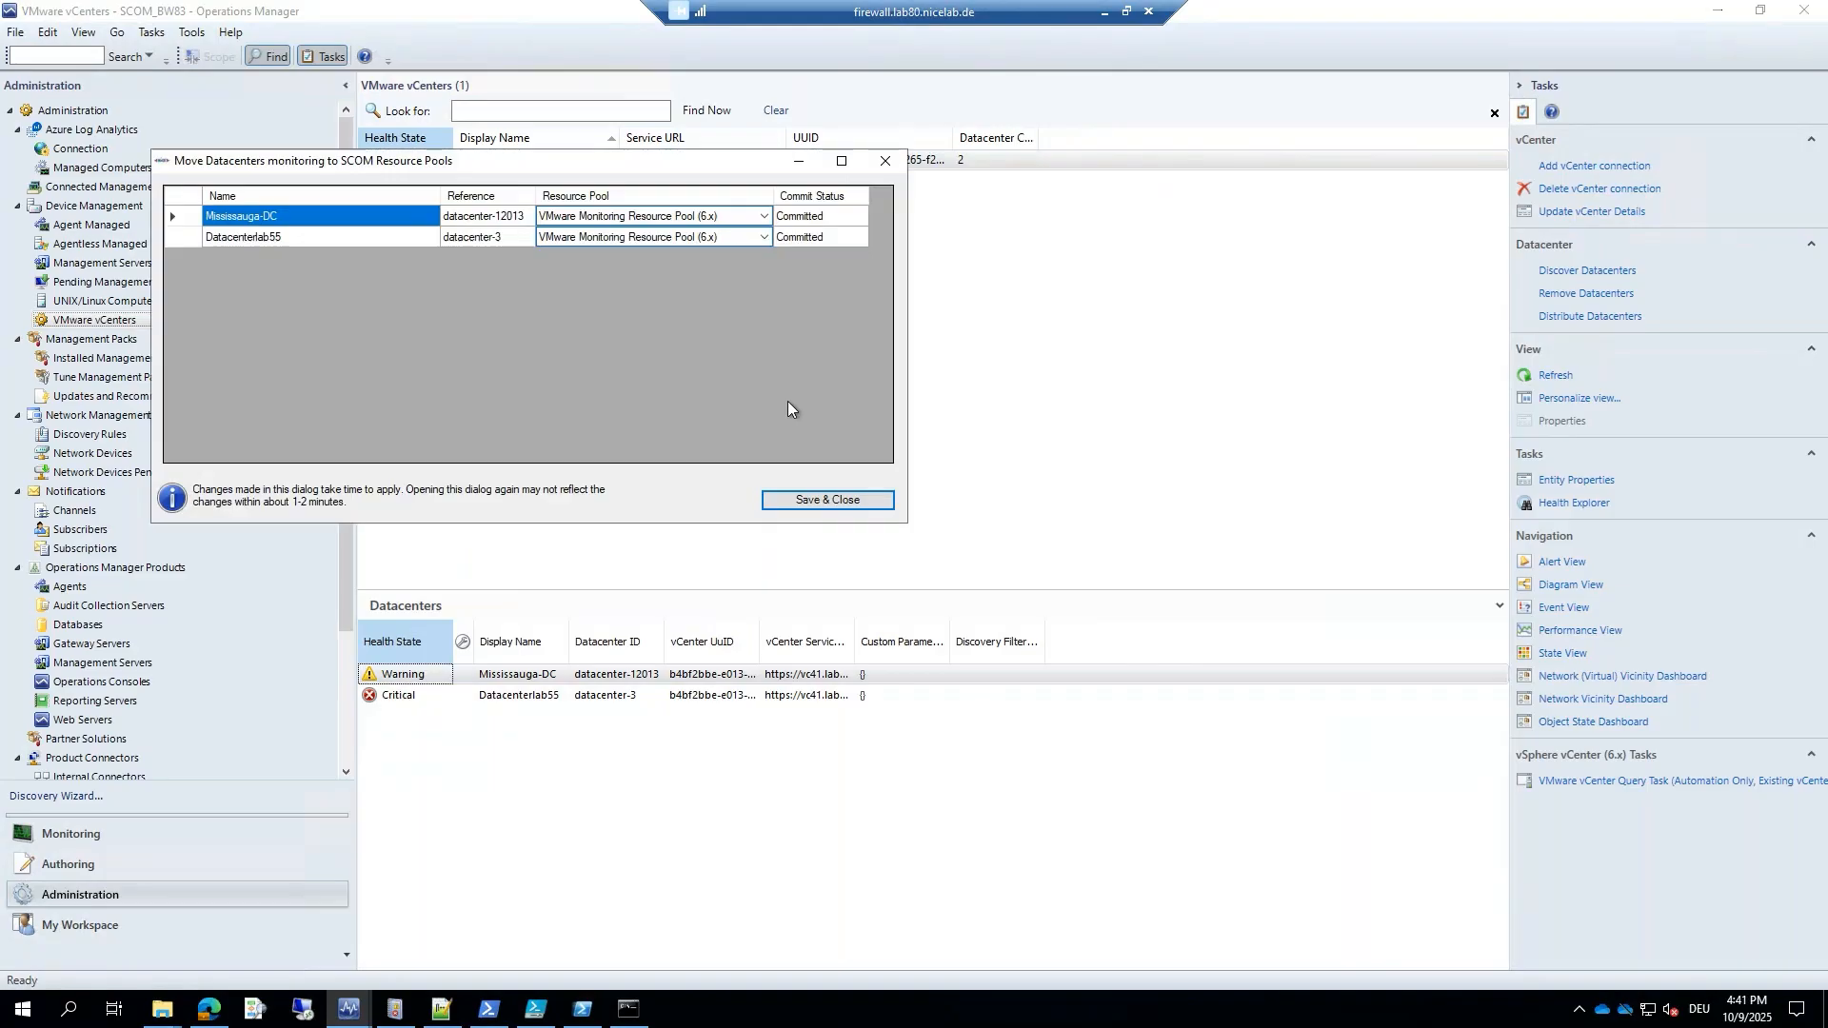
{"action": "left_click_drag", "start_coordinate": [352, 167], "coordinate": [798, 244]}
{"action": "left_click", "coordinate": [1211, 314]}
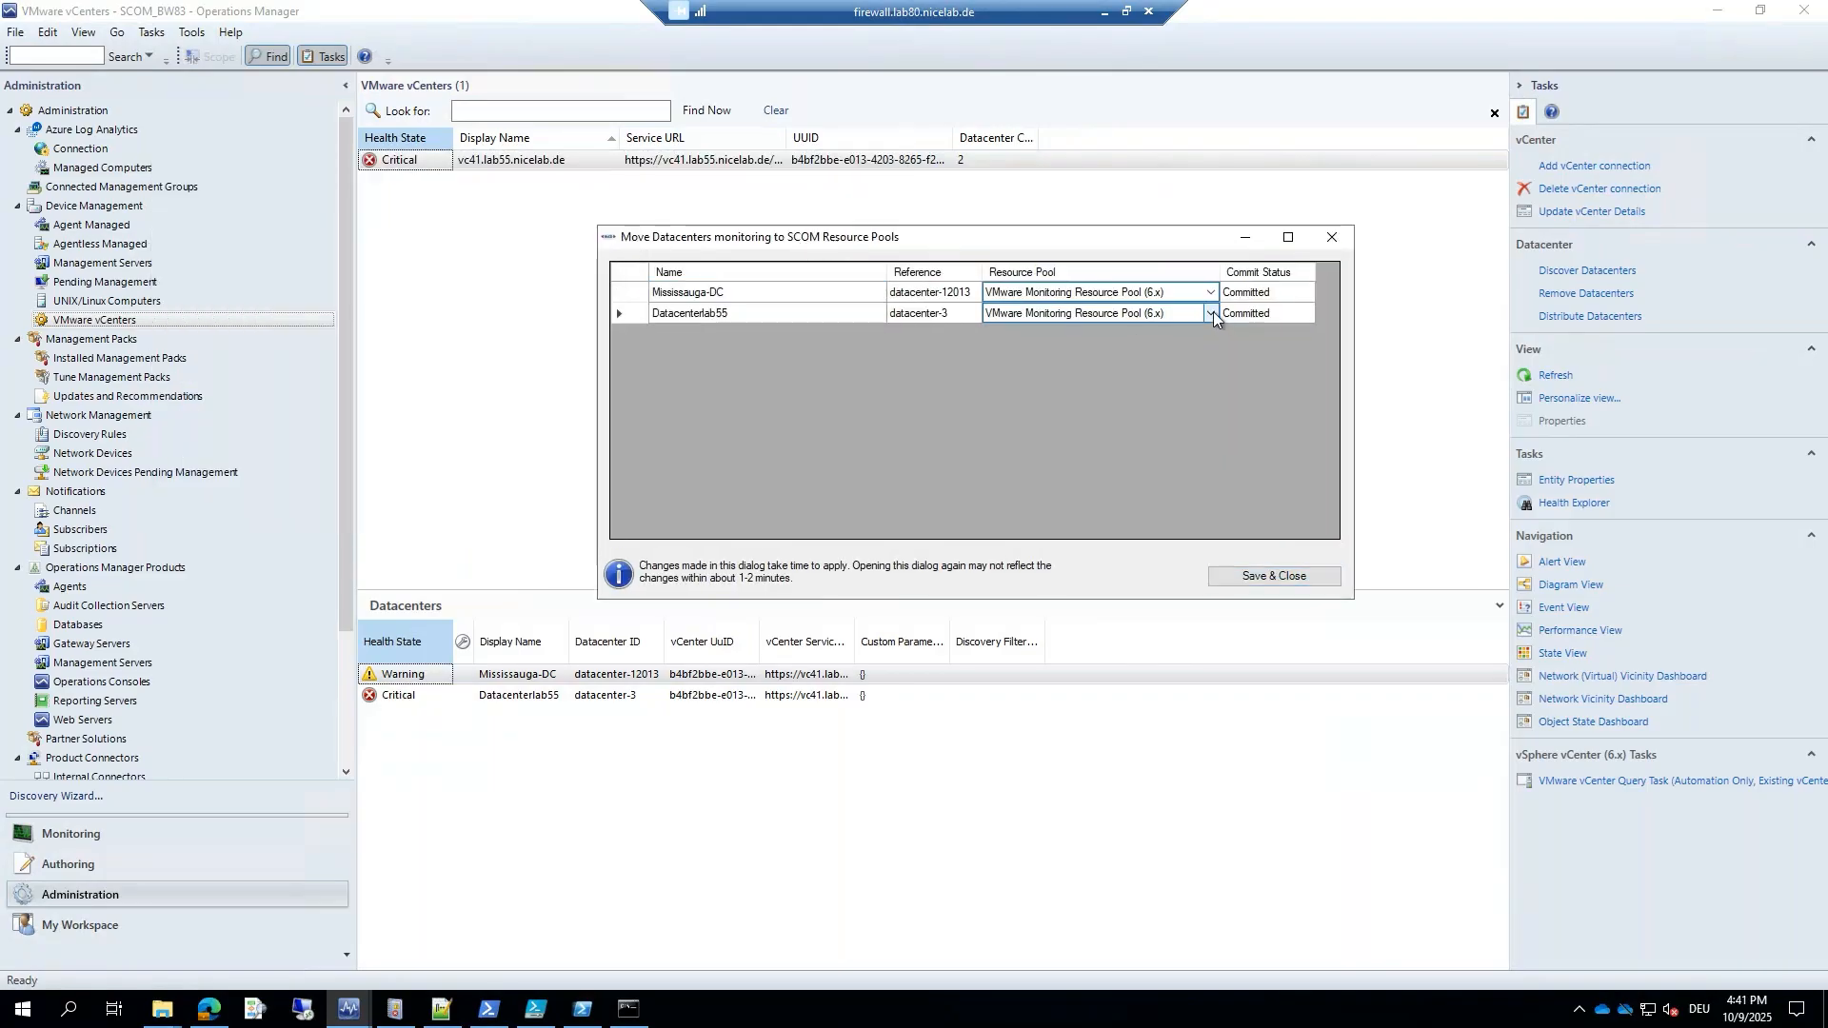
{"action": "left_click", "coordinate": [1212, 315]}
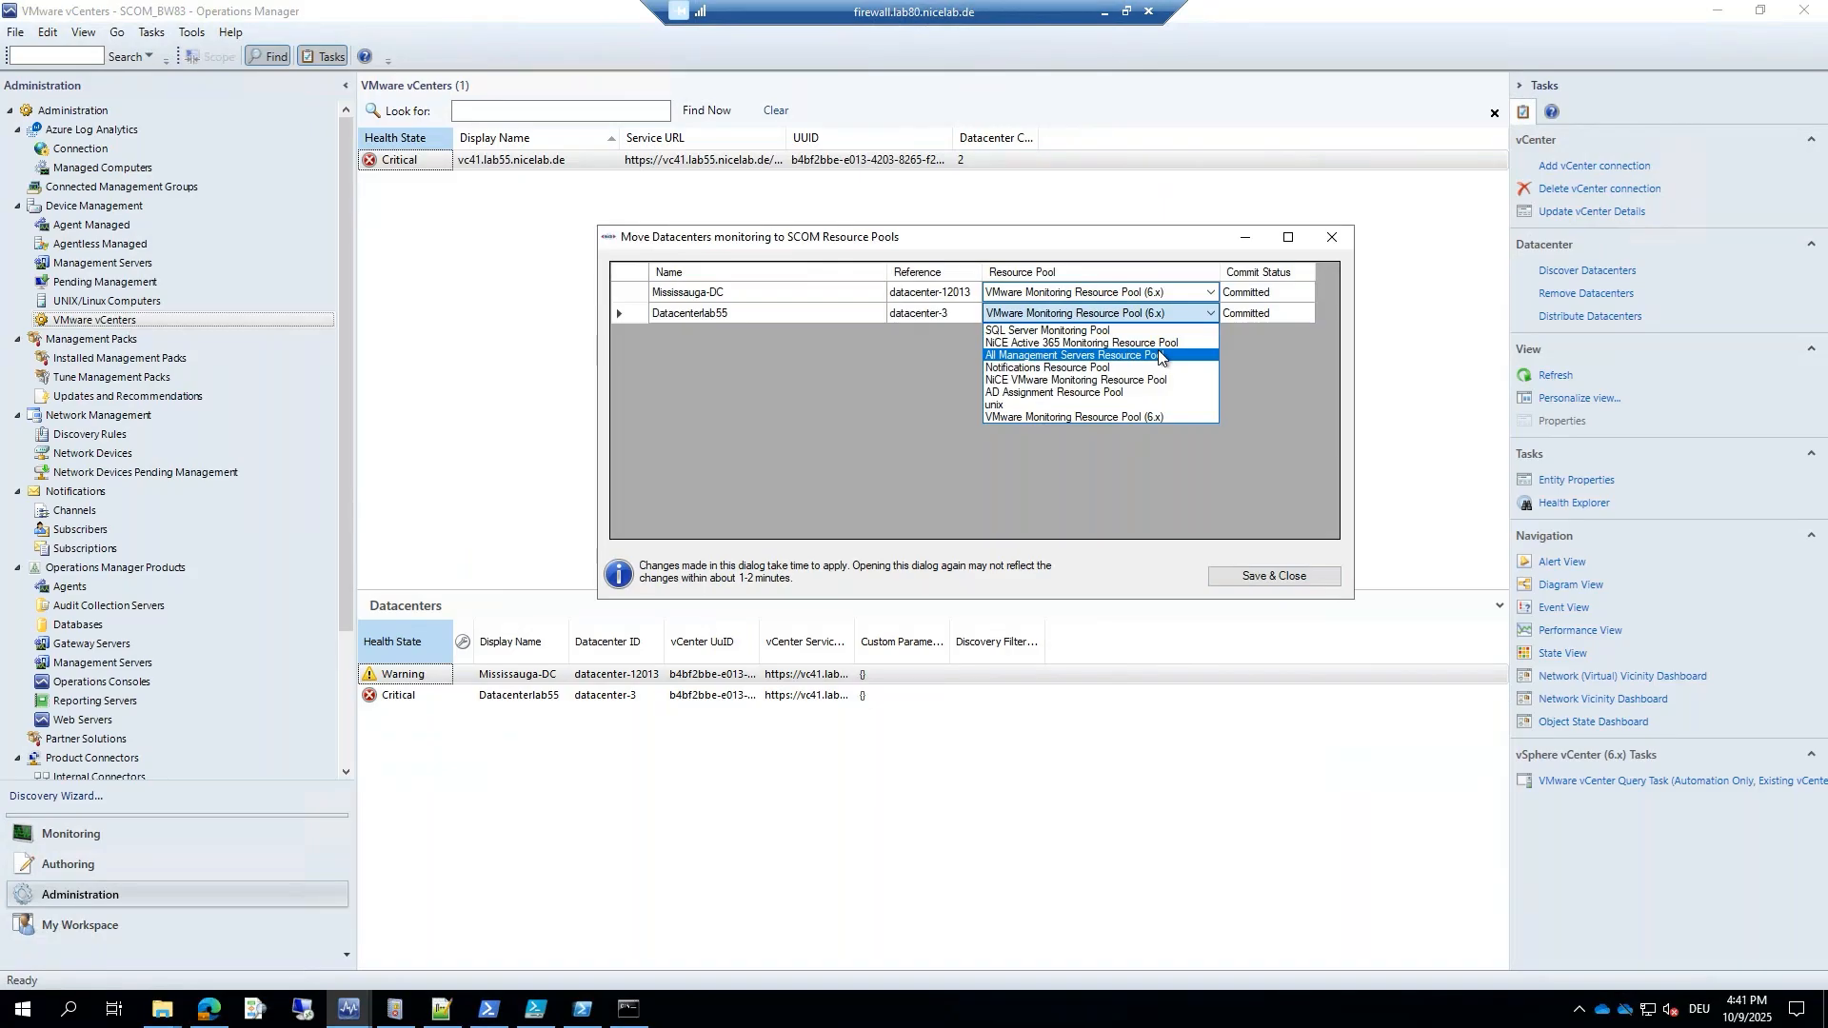
{"action": "left_click", "coordinate": [1246, 359]}
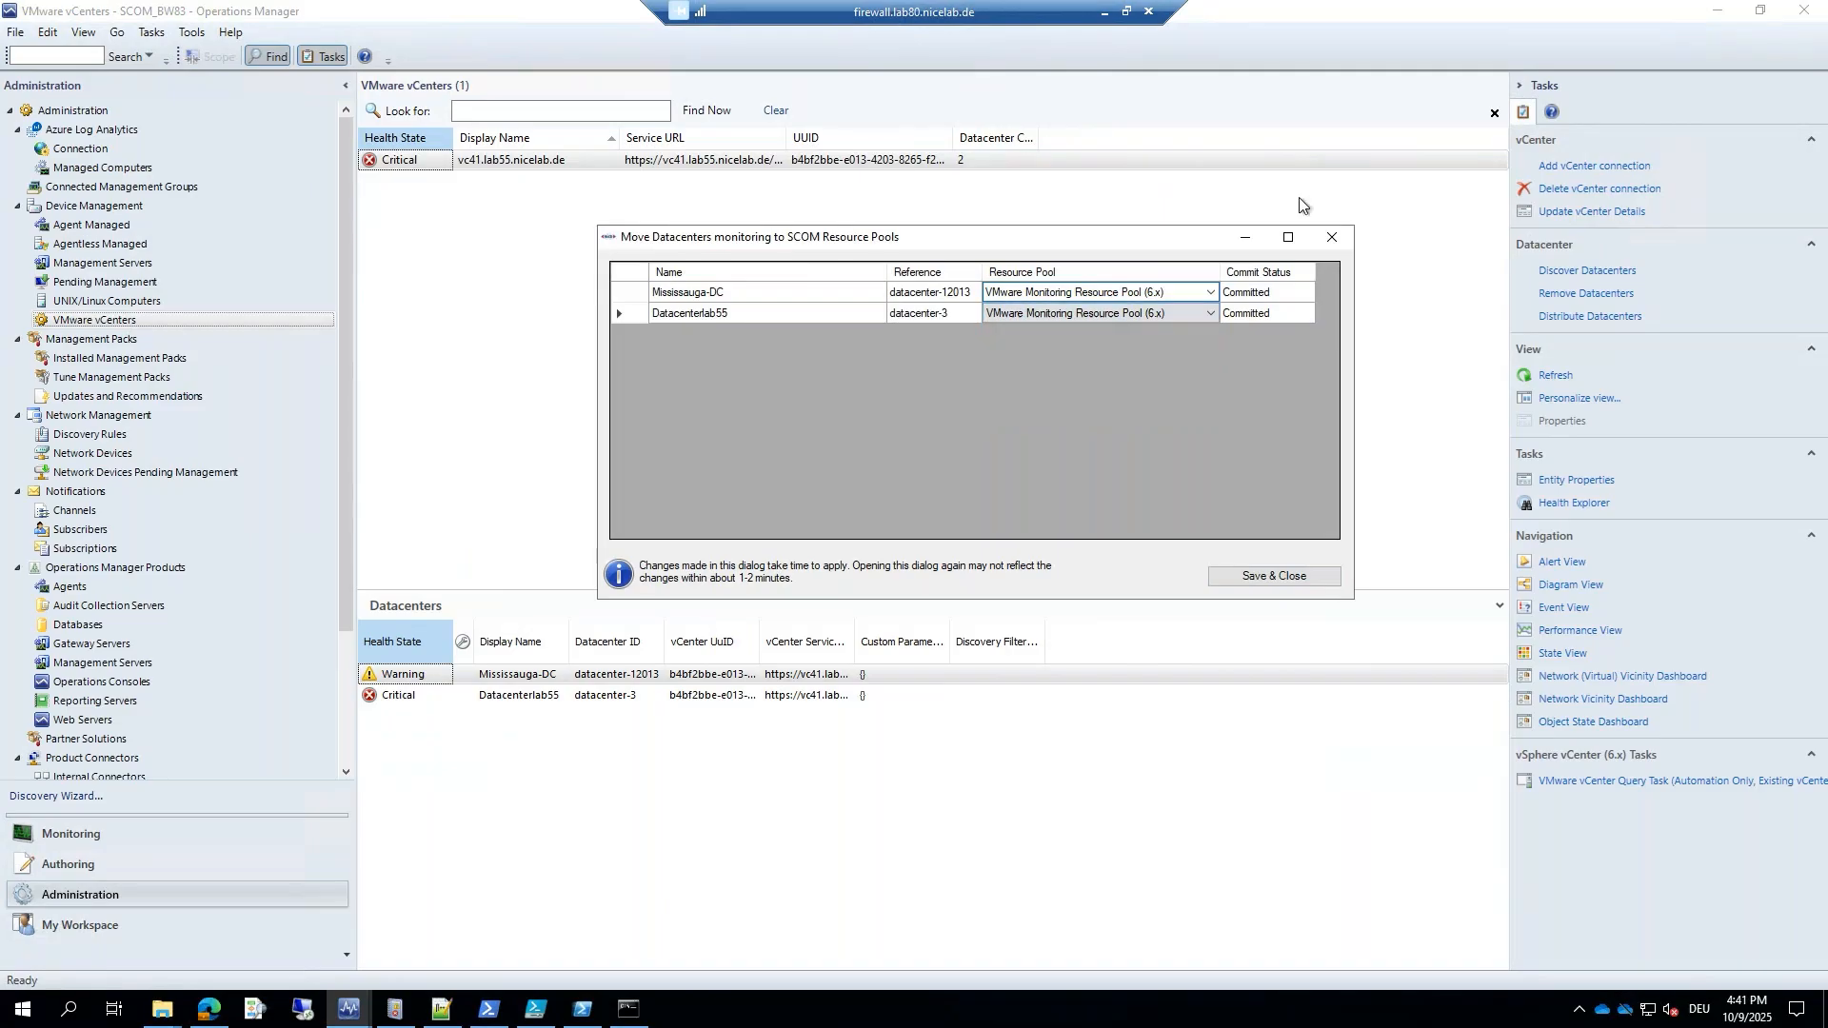
{"action": "left_click", "coordinate": [1333, 238]}
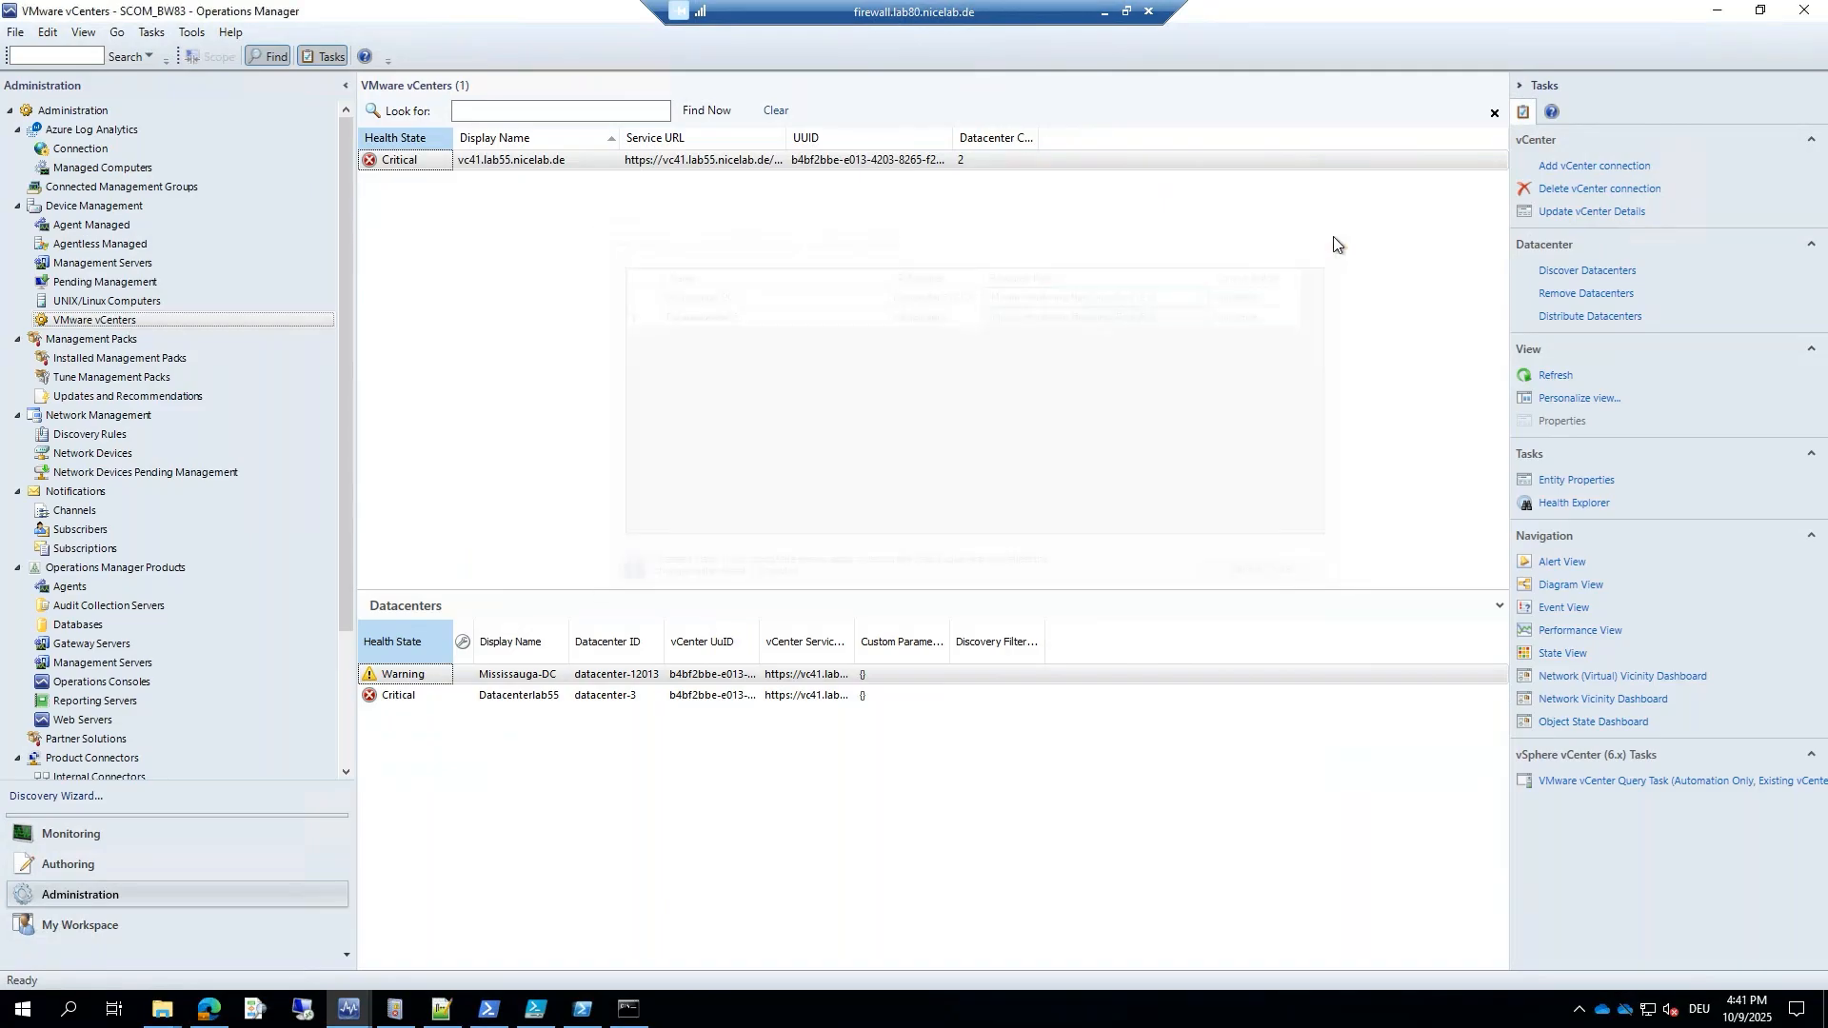
Check the vc41 vCenter details without changes, then open the Mississauga-DC (datacenter-12013) discovery filter.
{"action": "left_click", "coordinate": [1577, 212]}
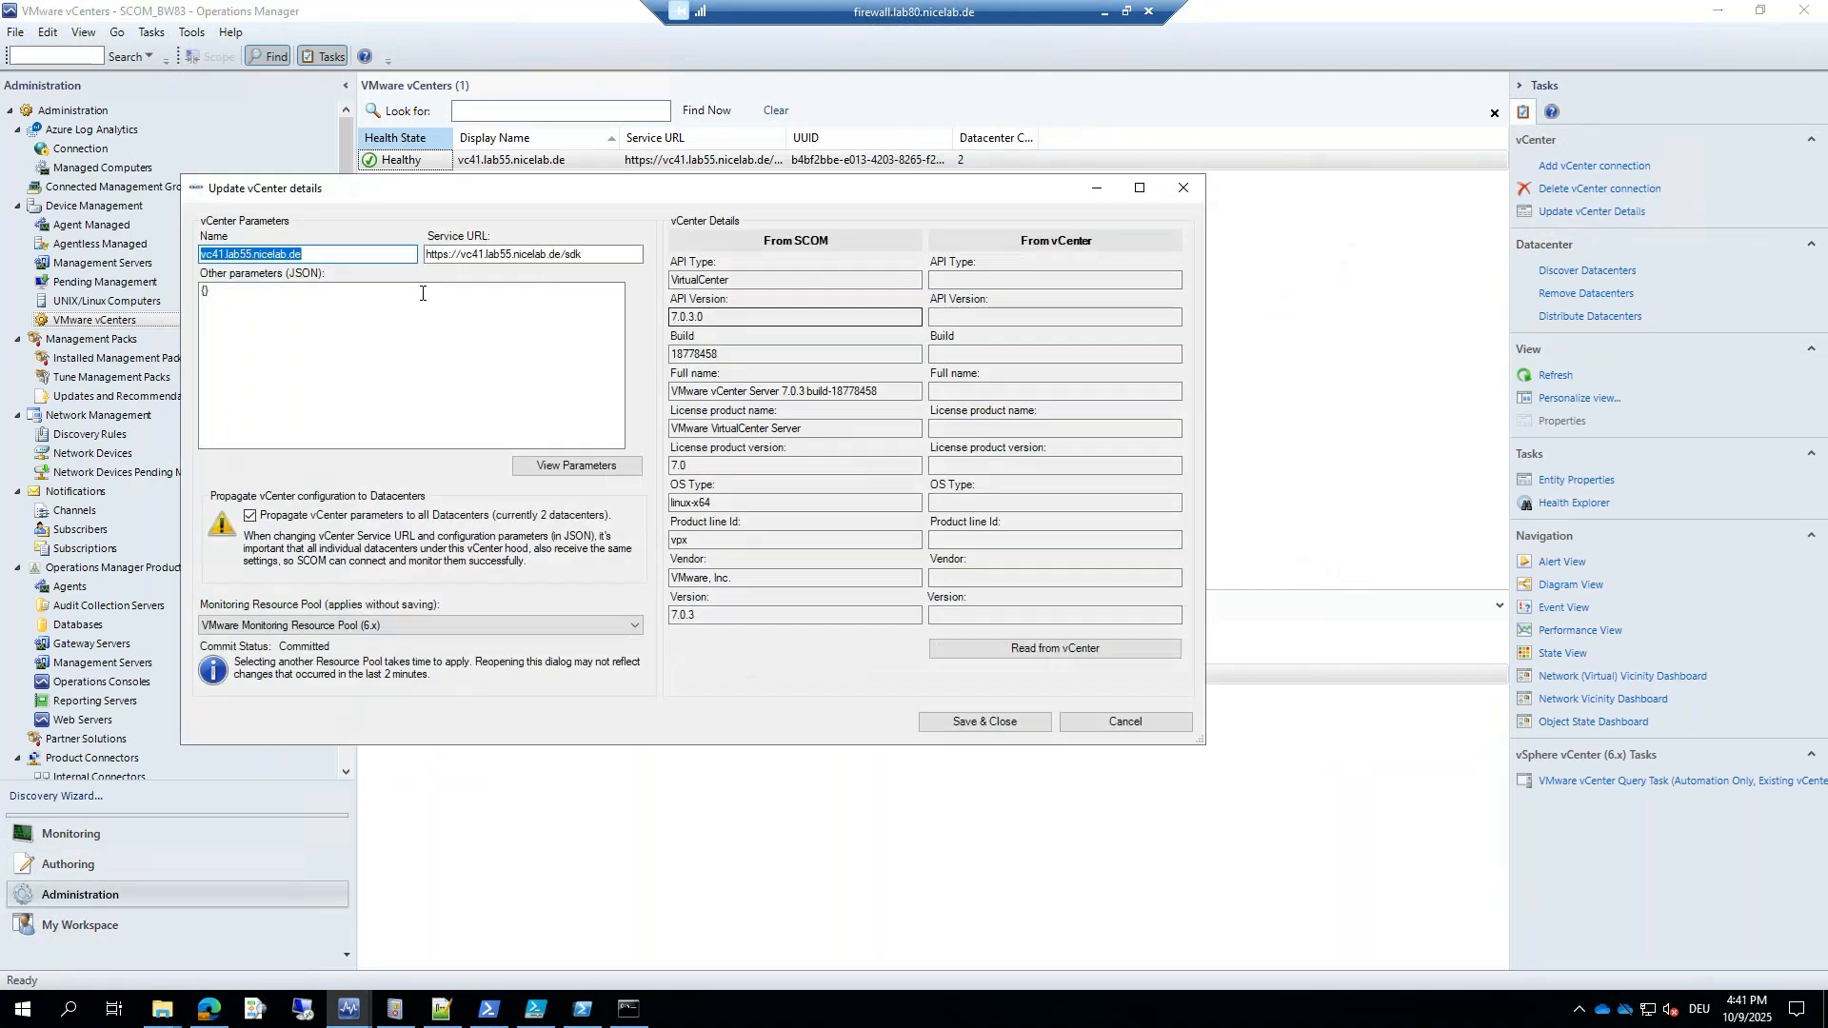
{"action": "left_click", "coordinate": [1098, 728]}
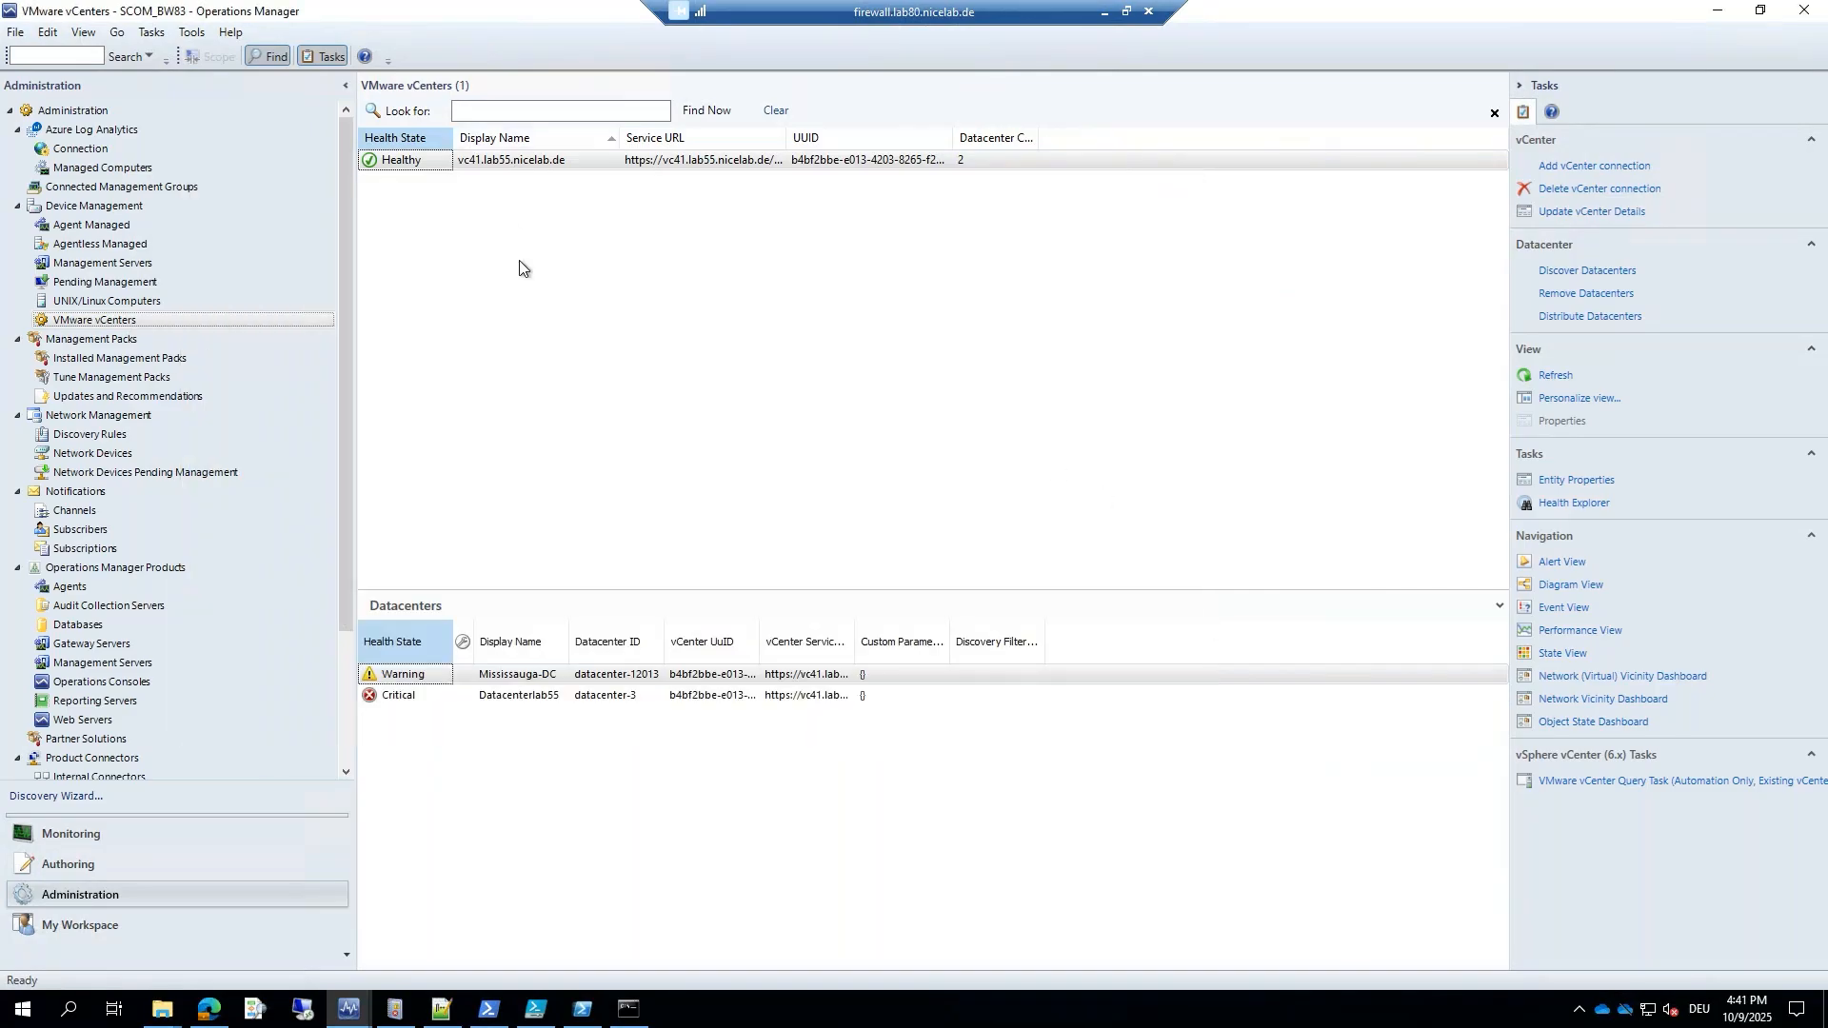
{"action": "left_click", "coordinate": [521, 677]}
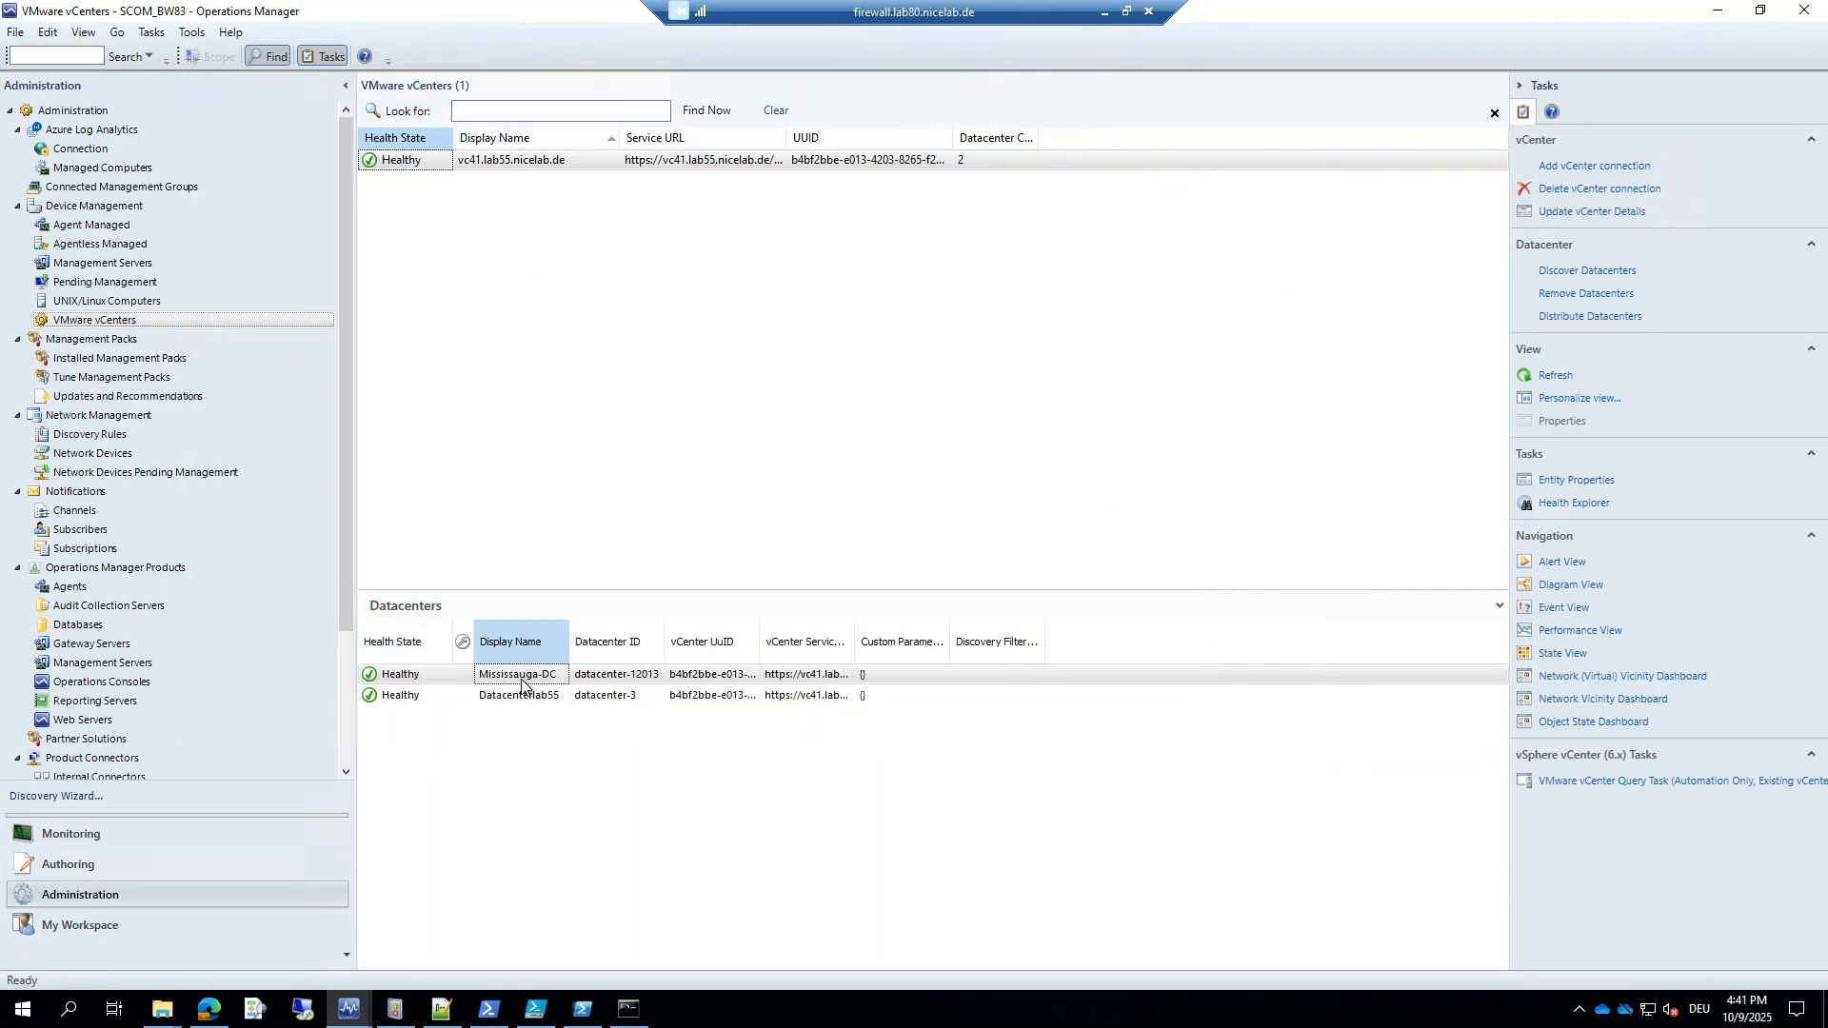
{"action": "right_click", "coordinate": [526, 159]}
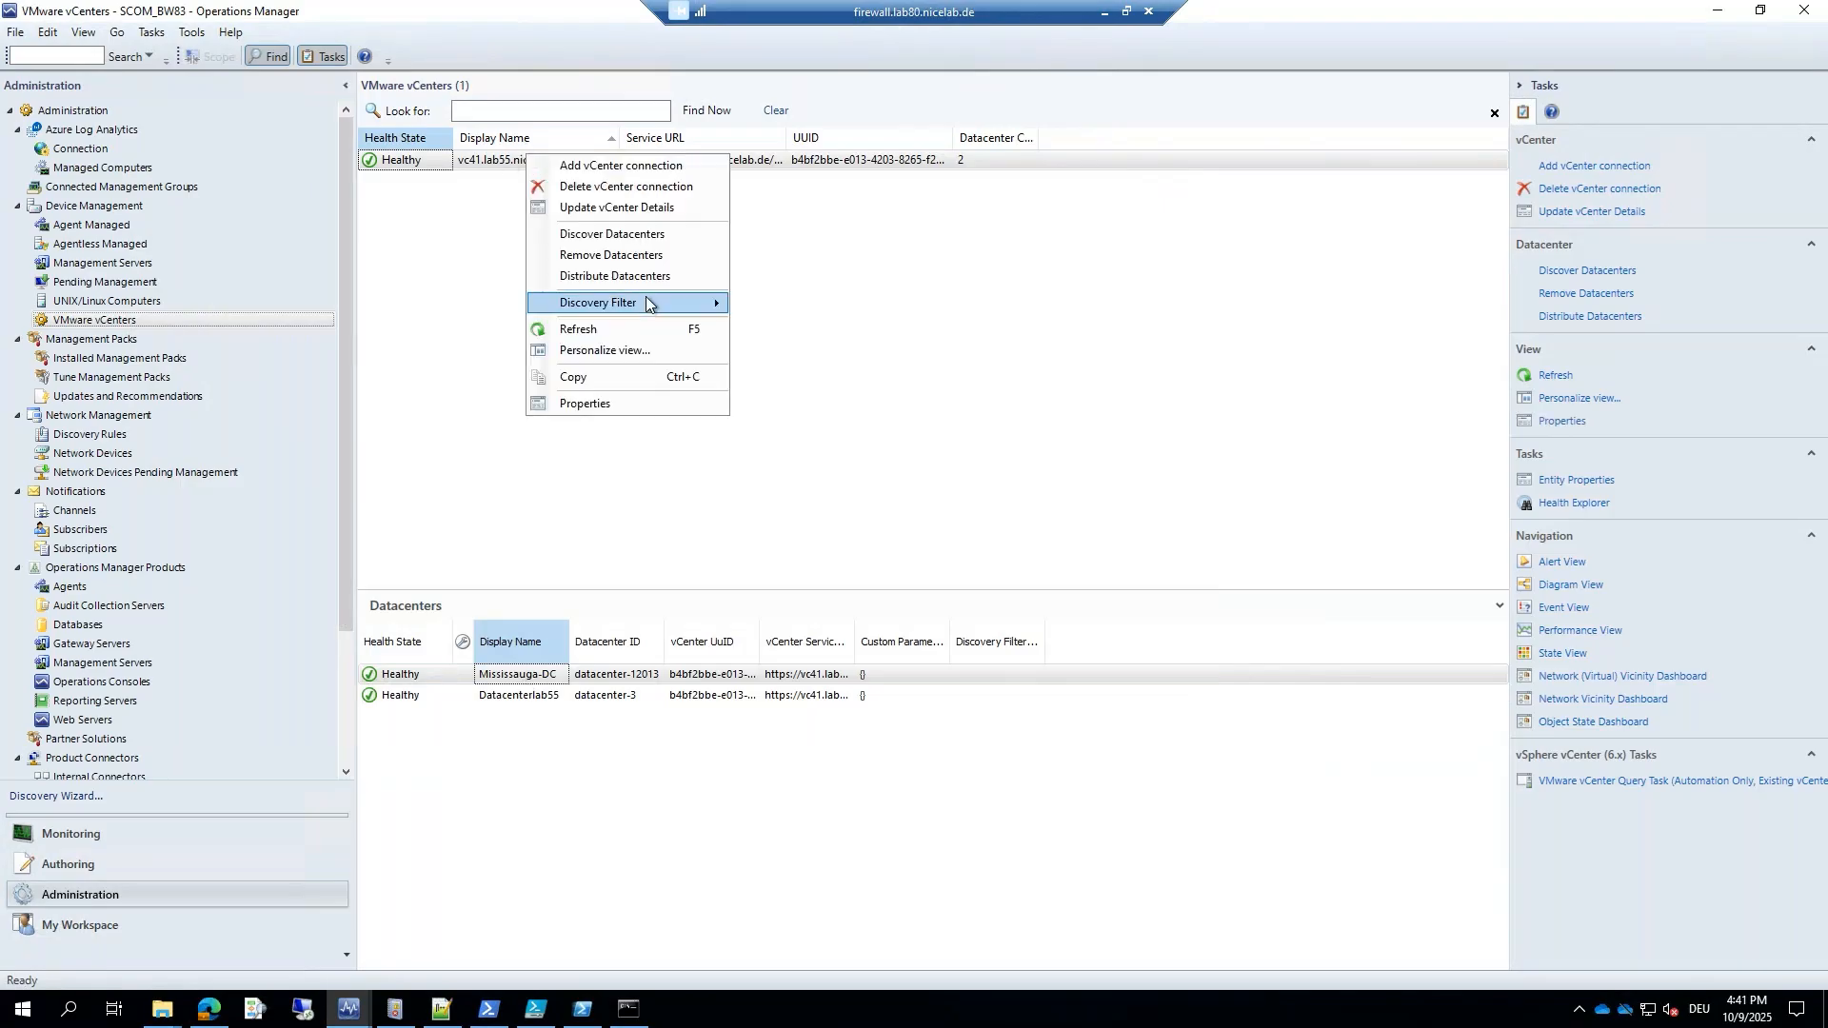
{"action": "mouse_move", "coordinate": [647, 303]}
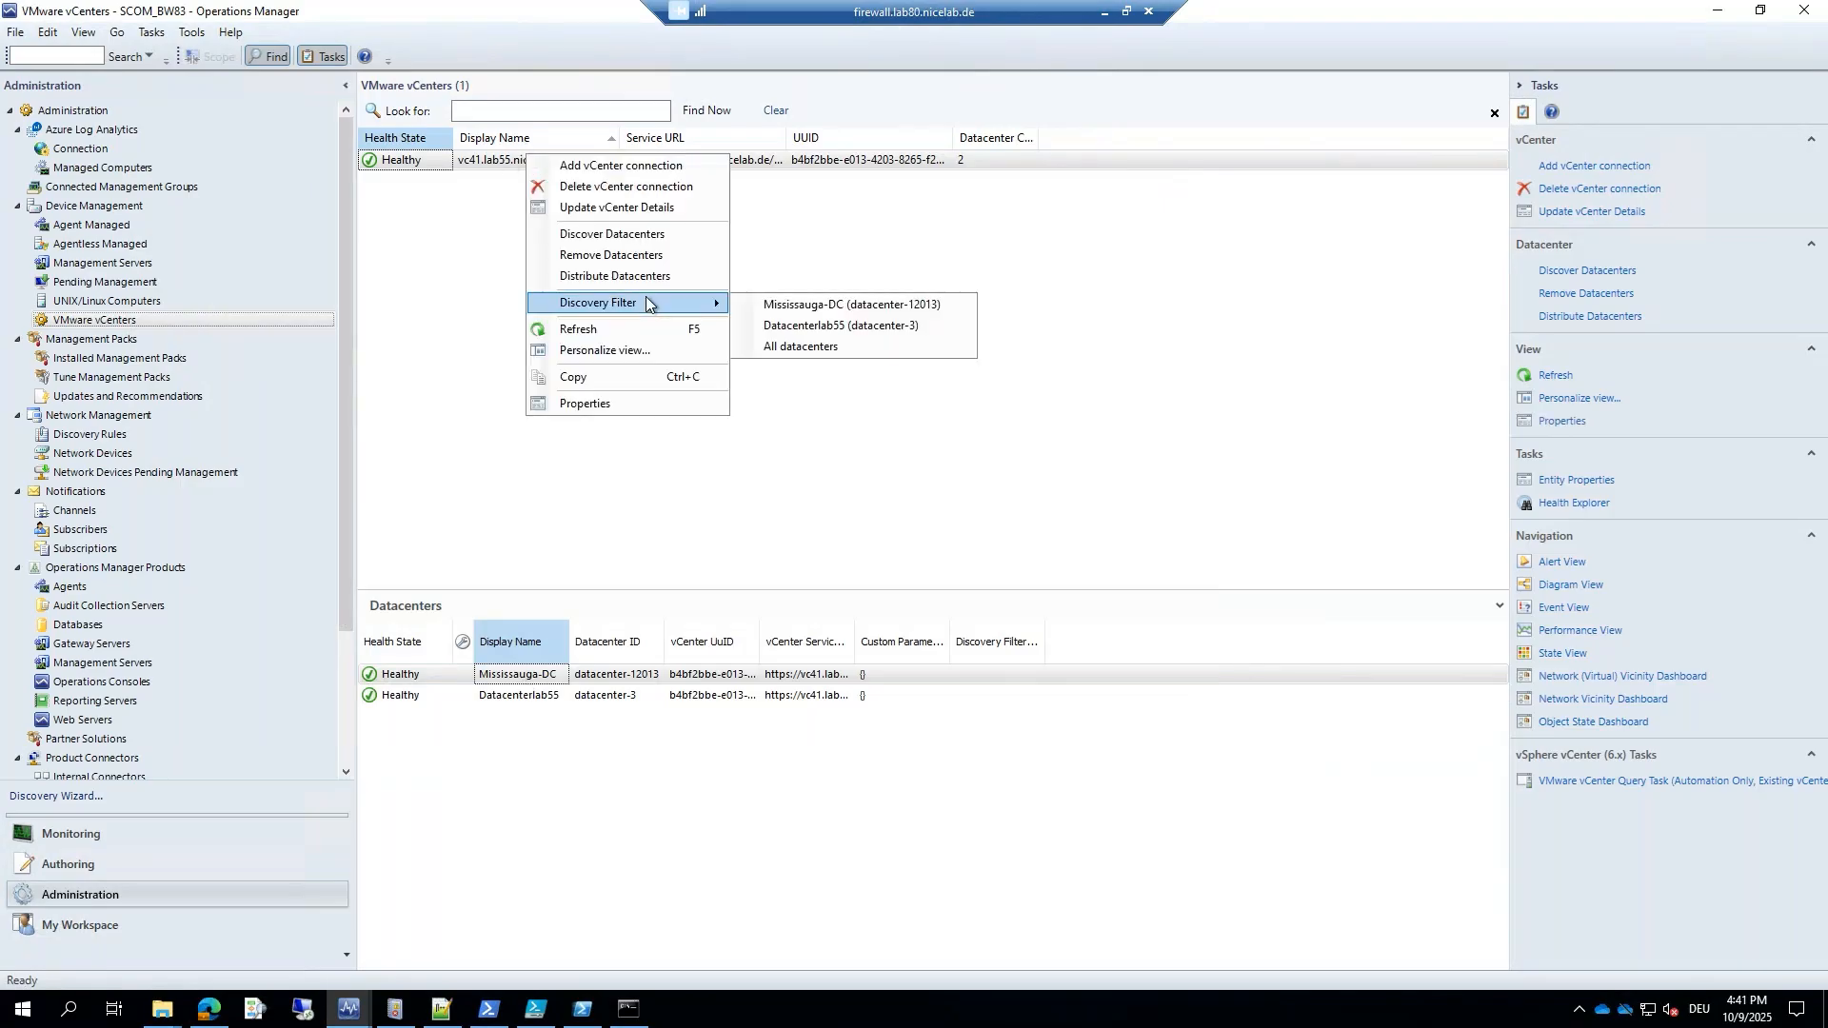
{"action": "left_click", "coordinate": [817, 305]}
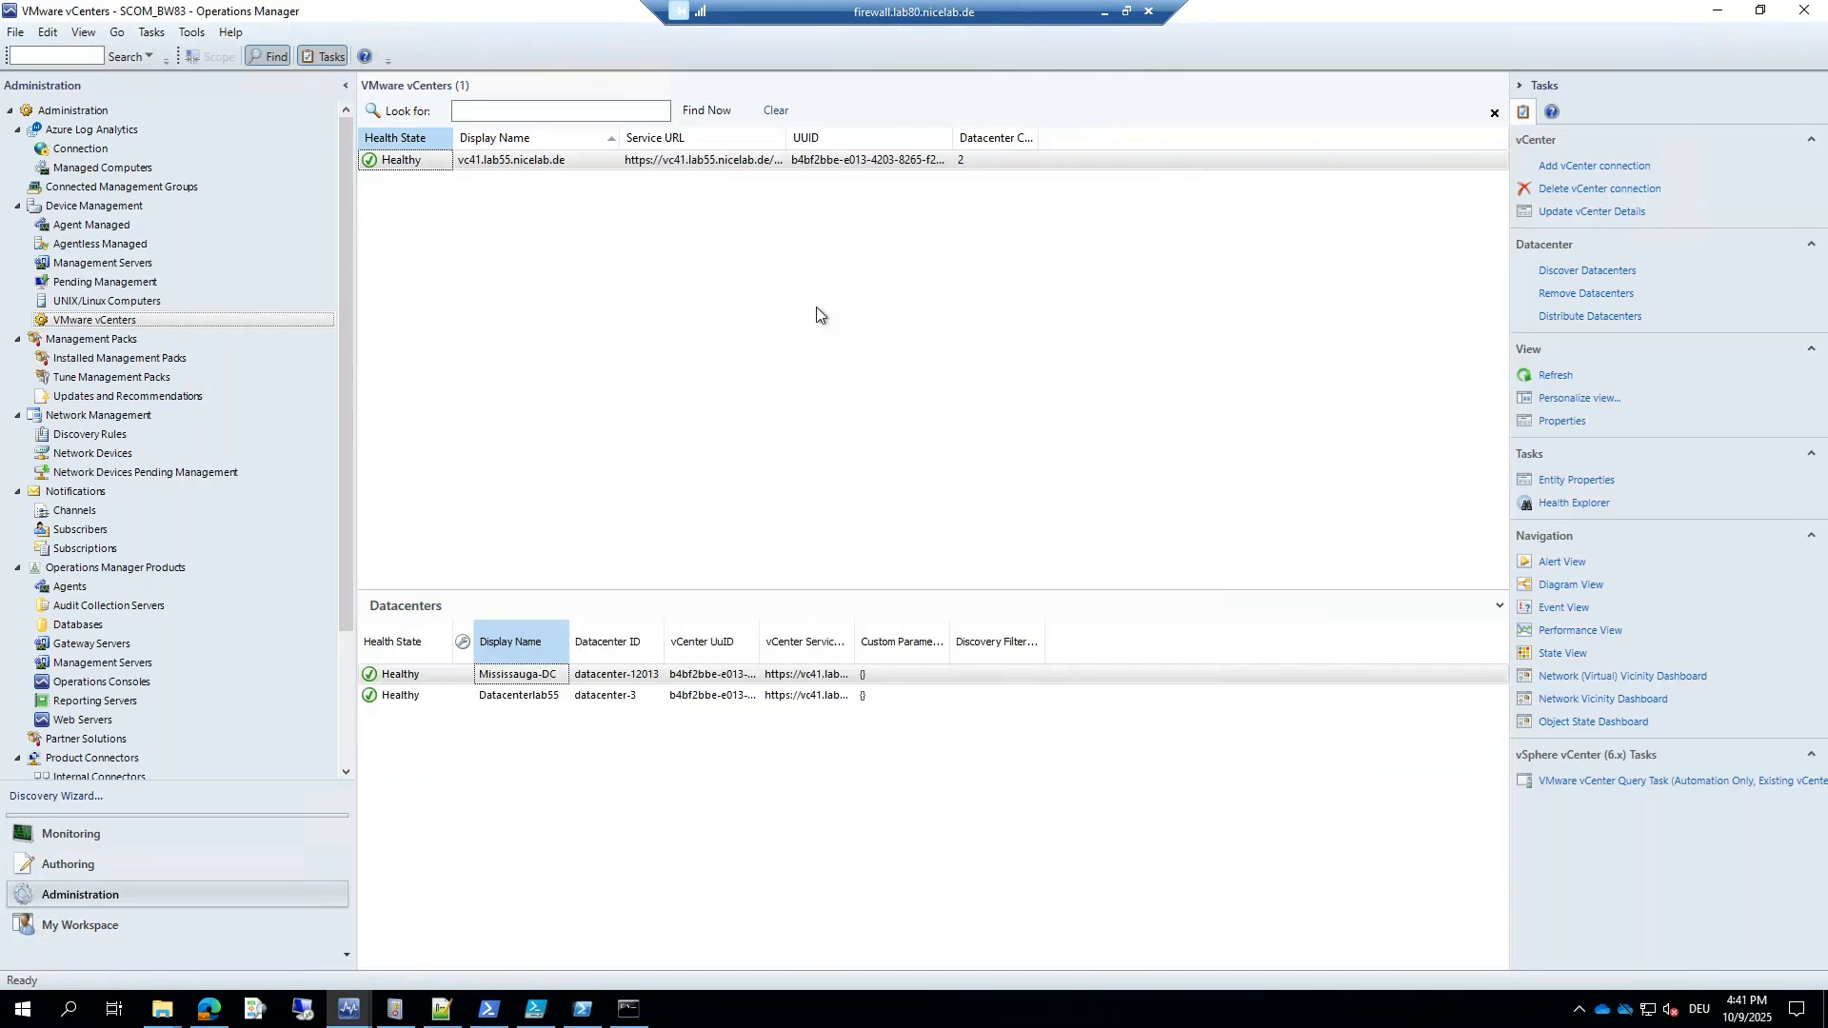
Look through the Hosts, Host Sensors, Virtual Machines and vSAN Health Groups filter tabs.
{"action": "left_click_drag", "start_coordinate": [485, 210], "coordinate": [836, 212]}
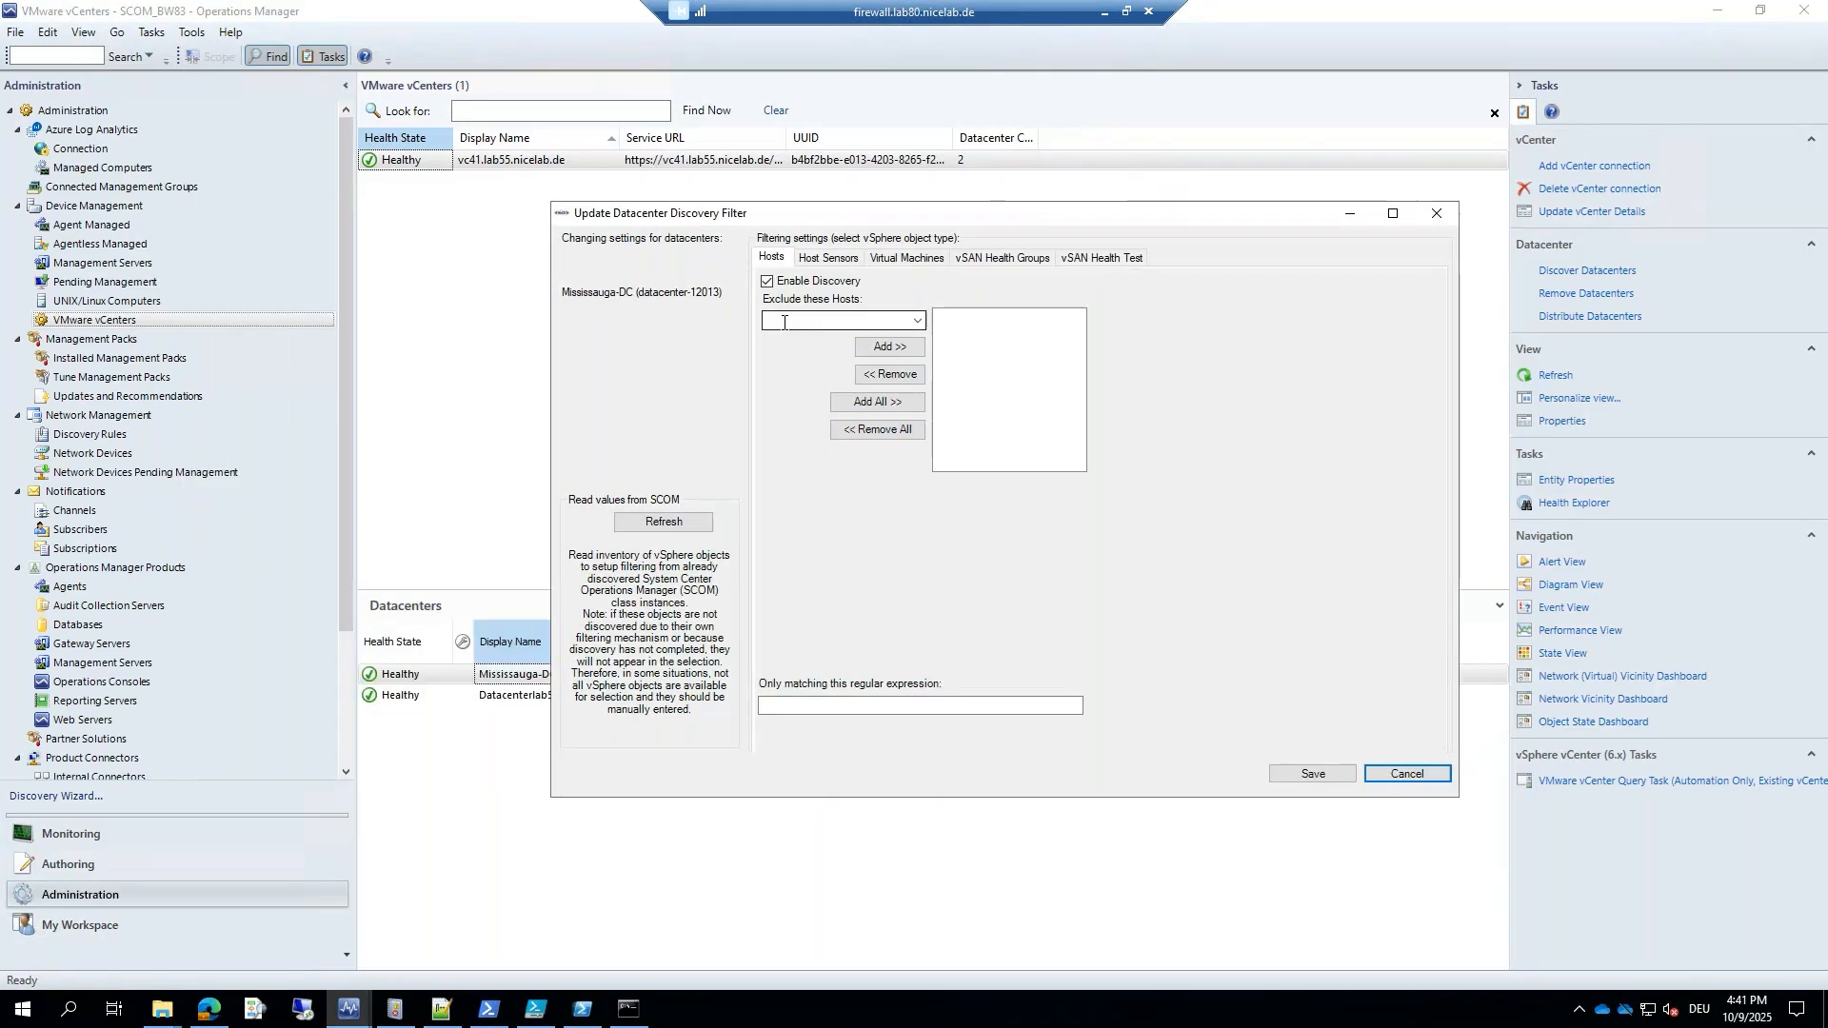
{"action": "left_click", "coordinate": [916, 322]}
{"action": "left_click", "coordinate": [914, 324]}
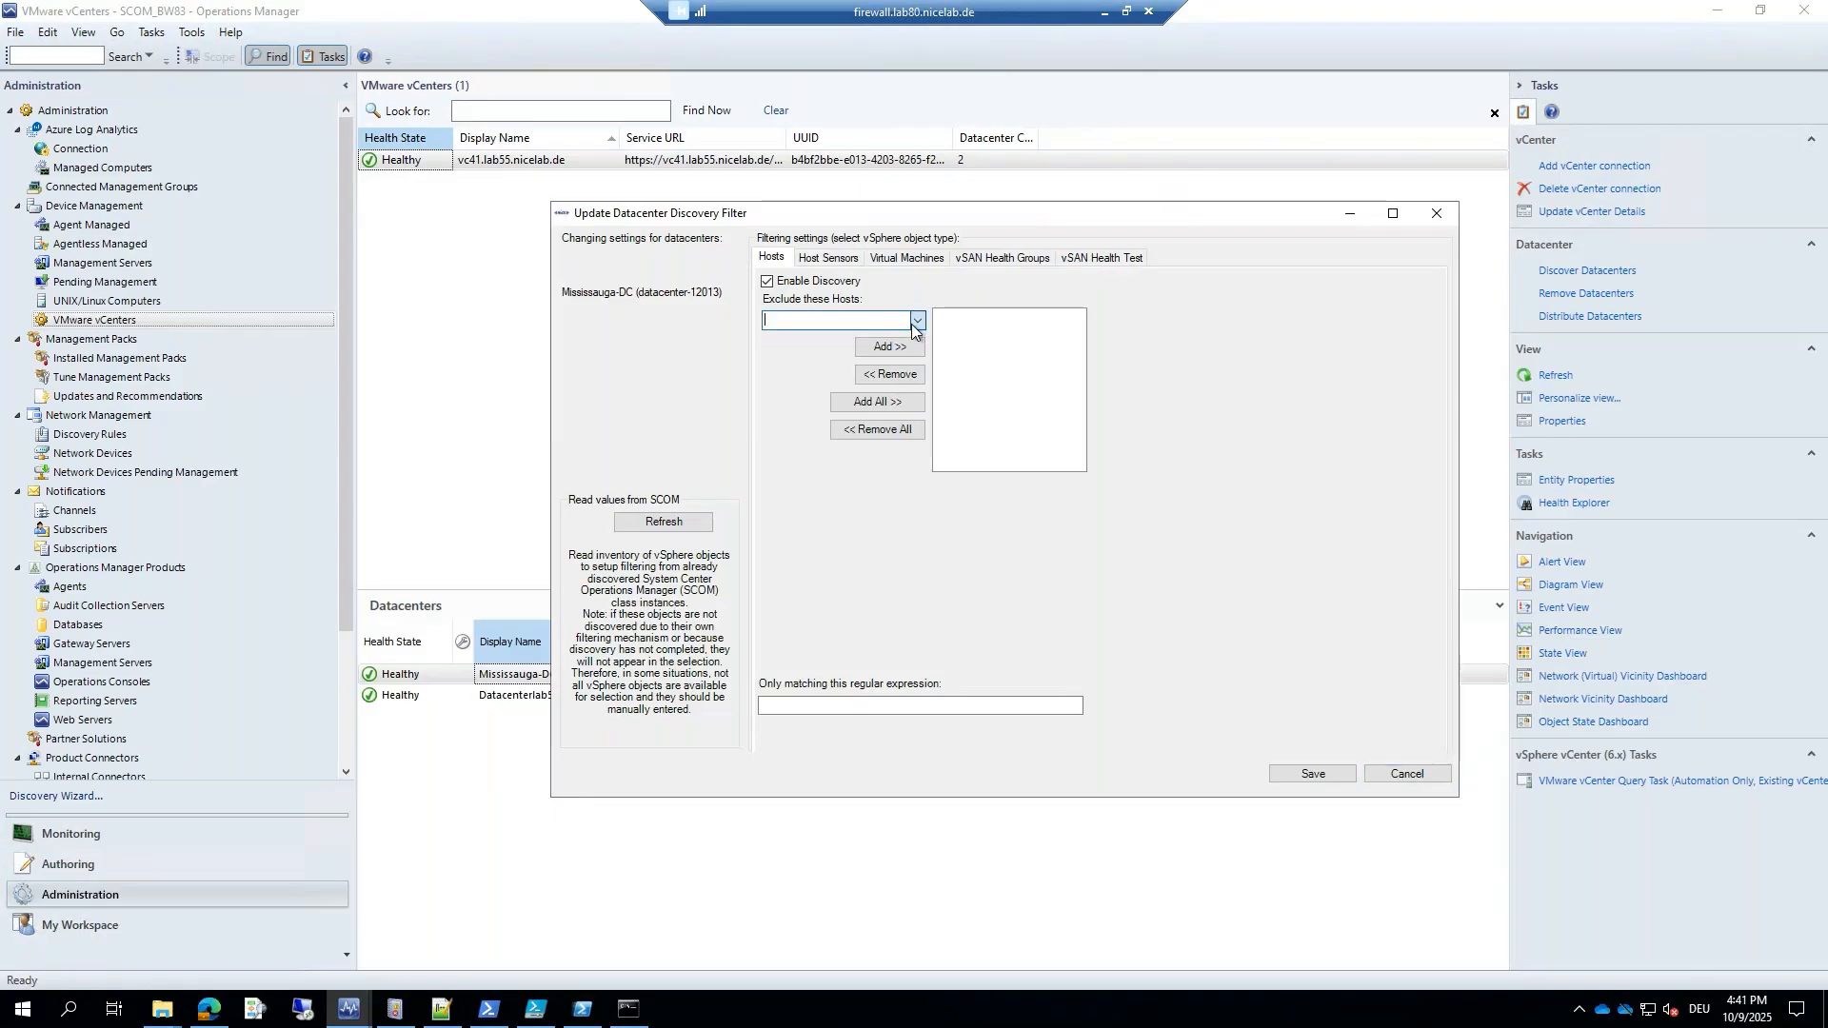
{"action": "left_click", "coordinate": [824, 261]}
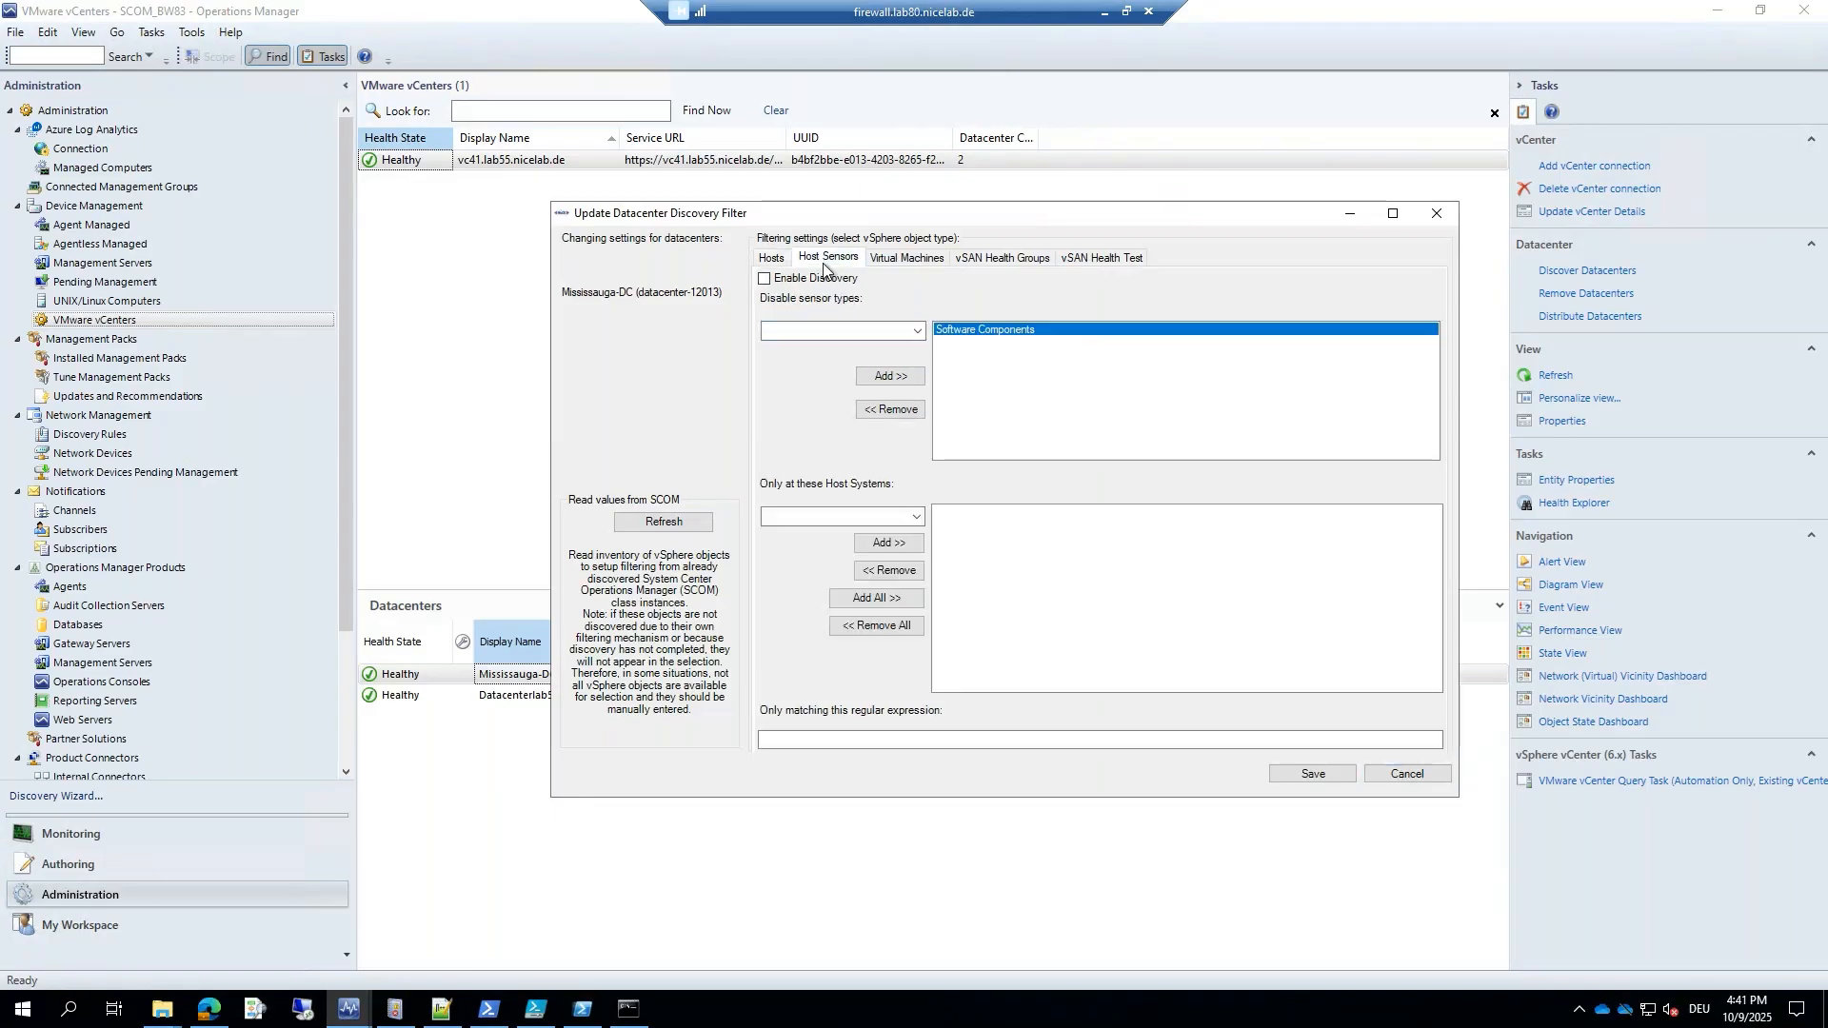
{"action": "left_click", "coordinate": [891, 259]}
{"action": "left_click", "coordinate": [980, 259]}
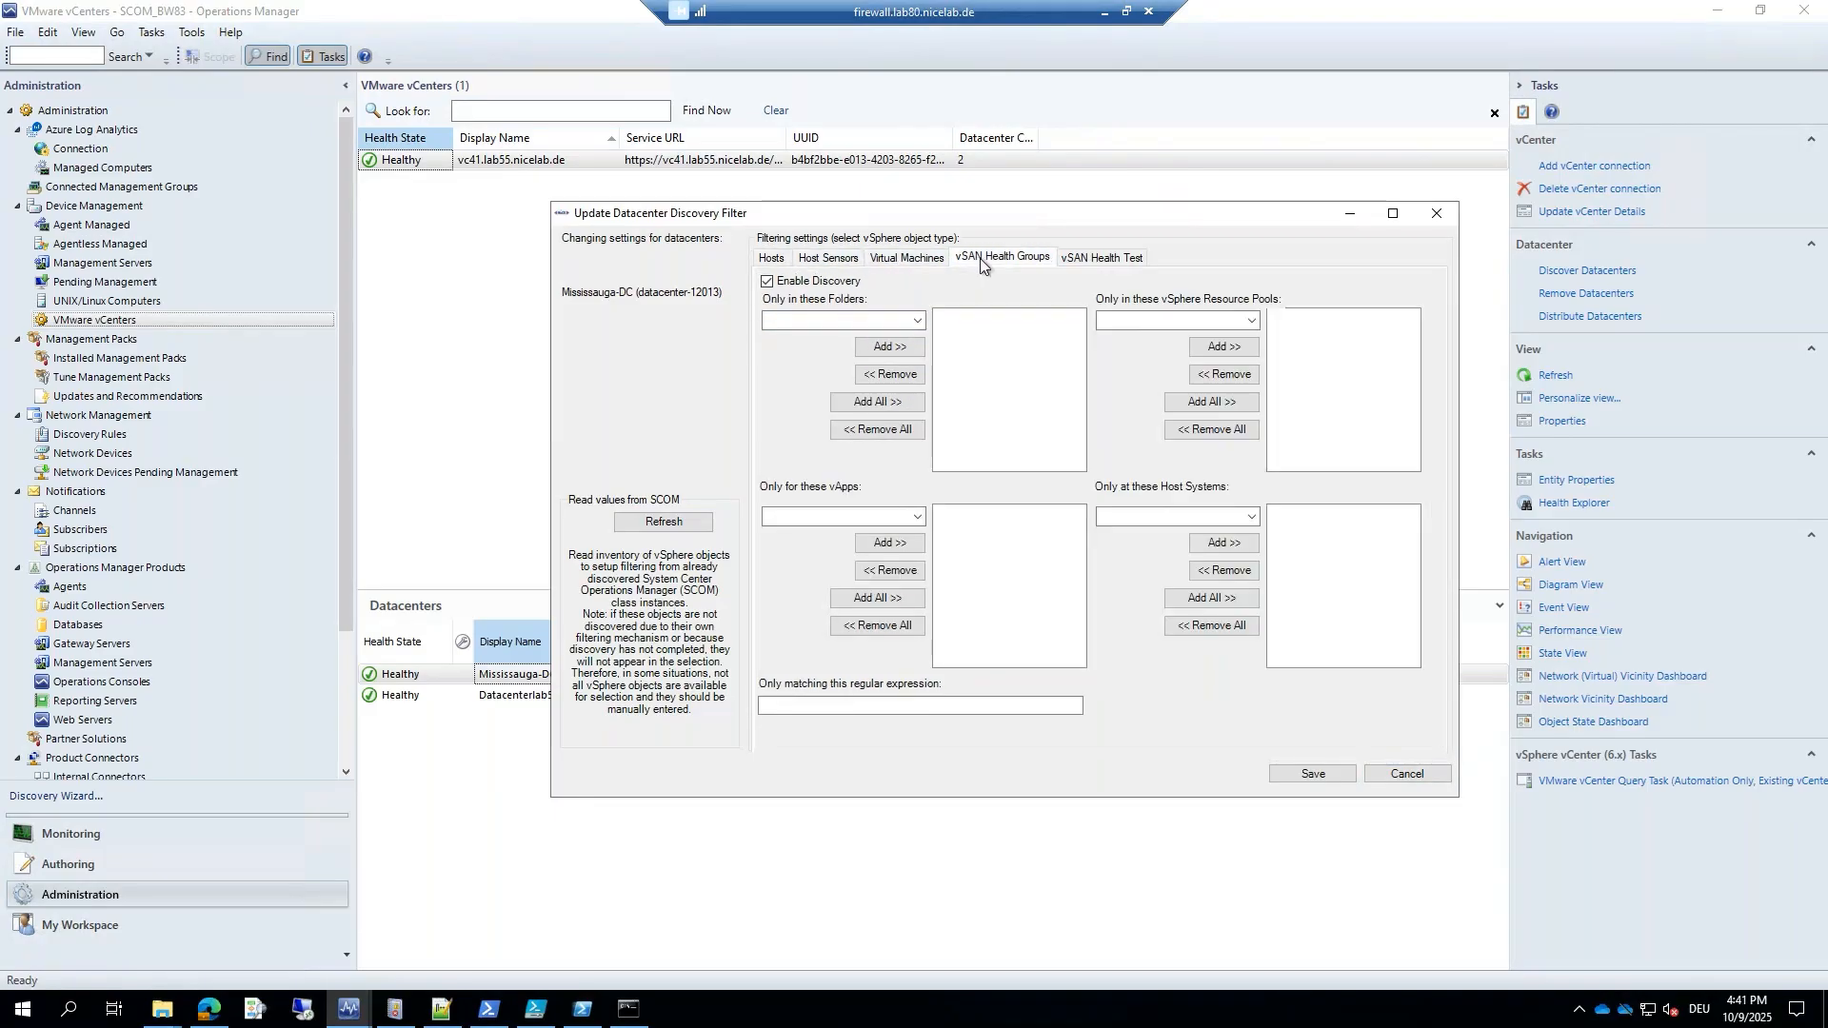
{"action": "left_click", "coordinate": [918, 322]}
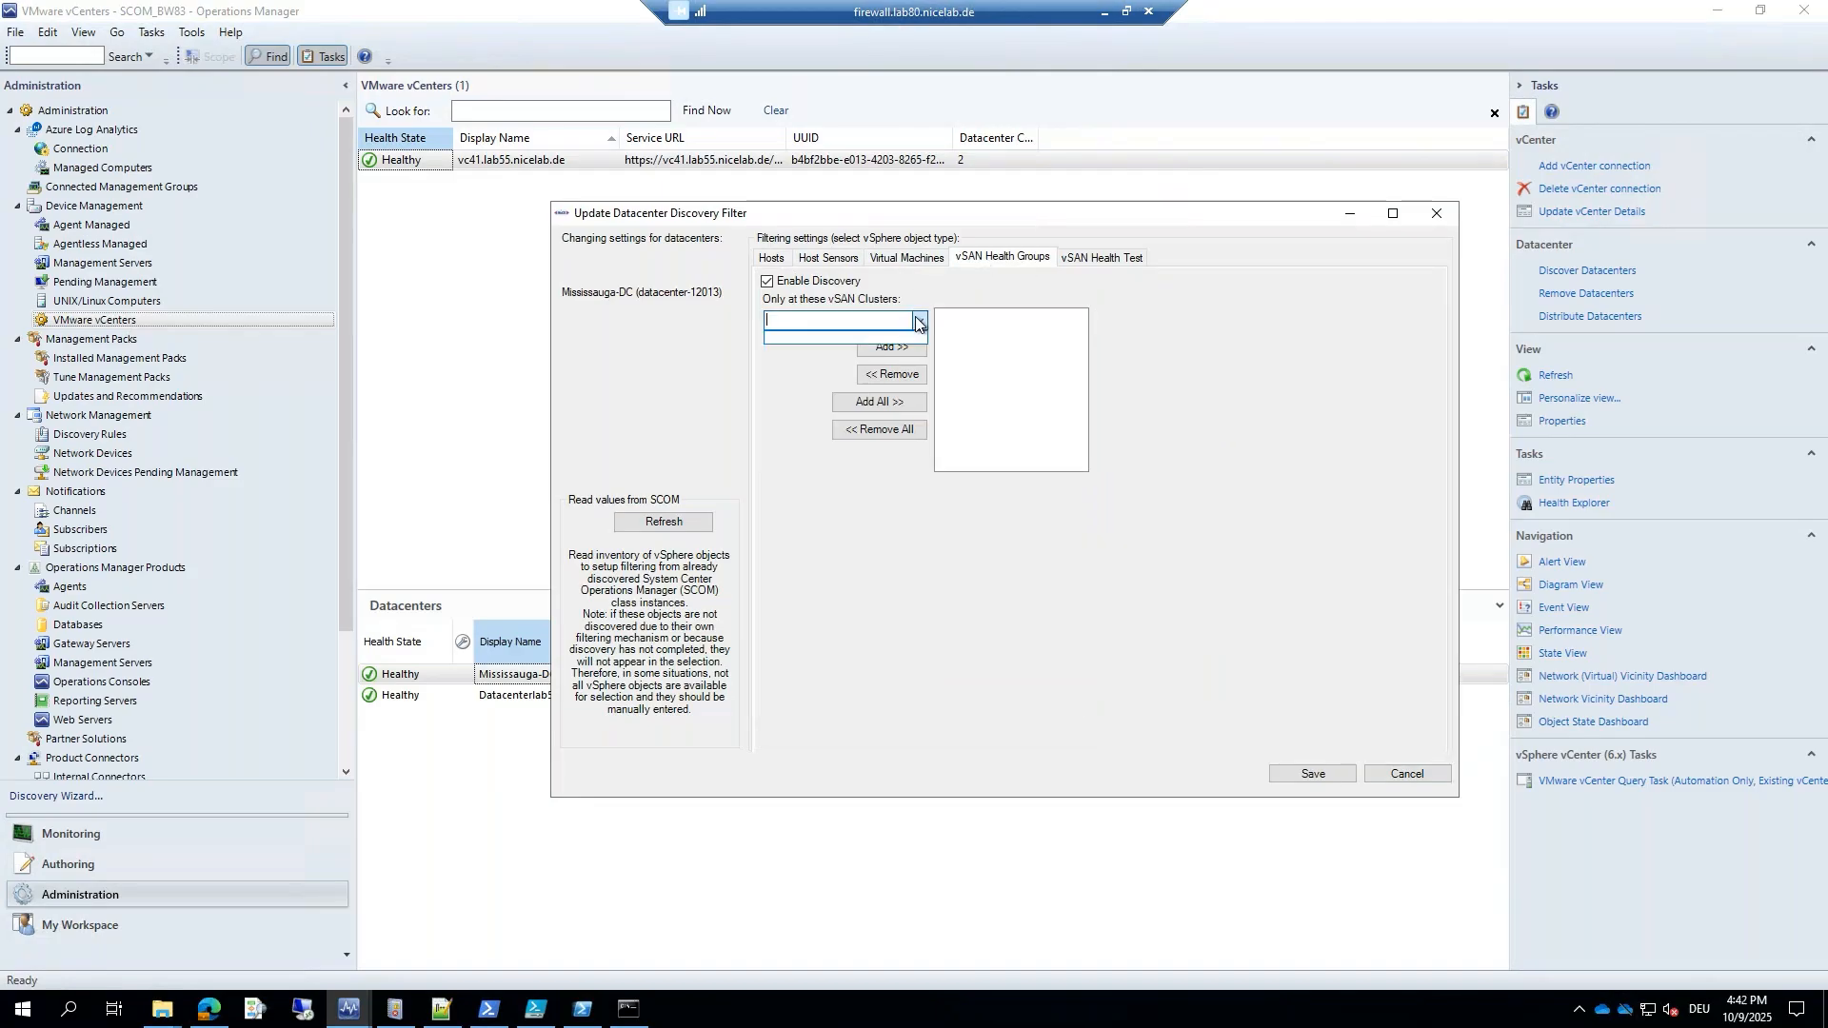
{"action": "left_click", "coordinate": [918, 321]}
Check the vSAN Health Test tab and the VM folder filter, then close the filter unchanged.
{"action": "left_click", "coordinate": [1100, 257]}
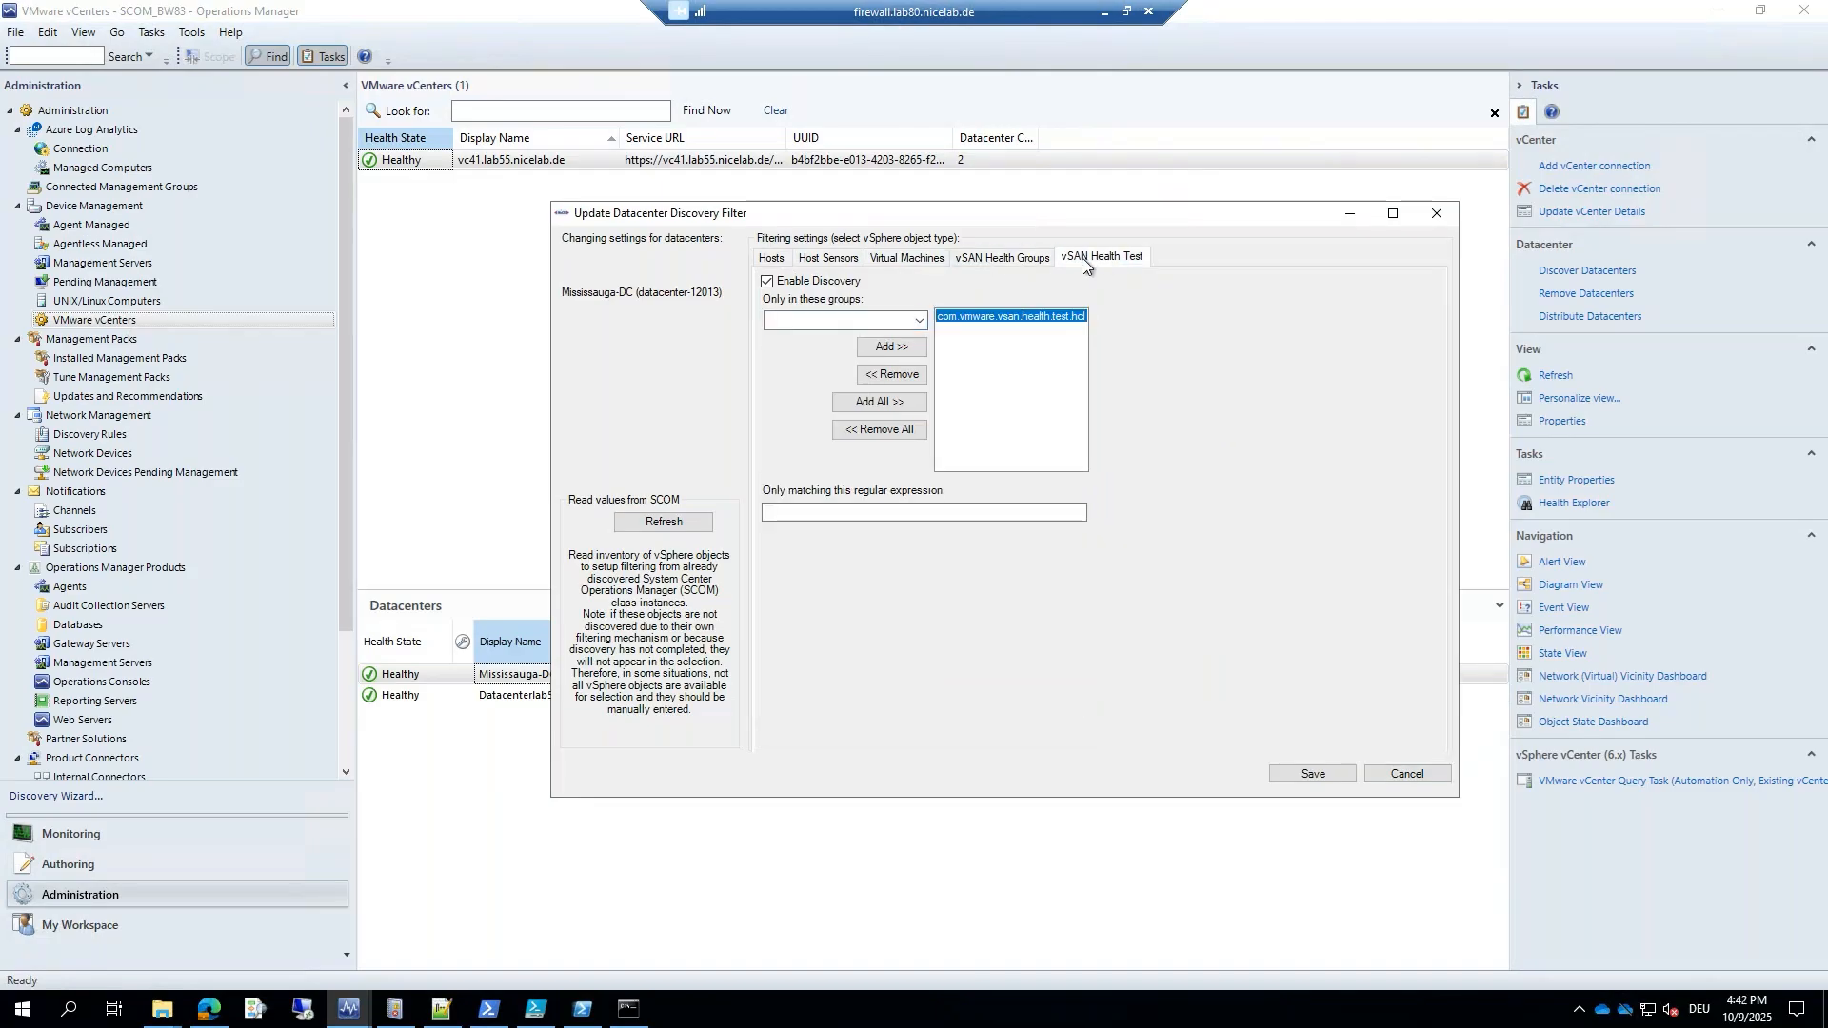
{"action": "left_click", "coordinate": [1006, 261]}
{"action": "left_click", "coordinate": [920, 320]}
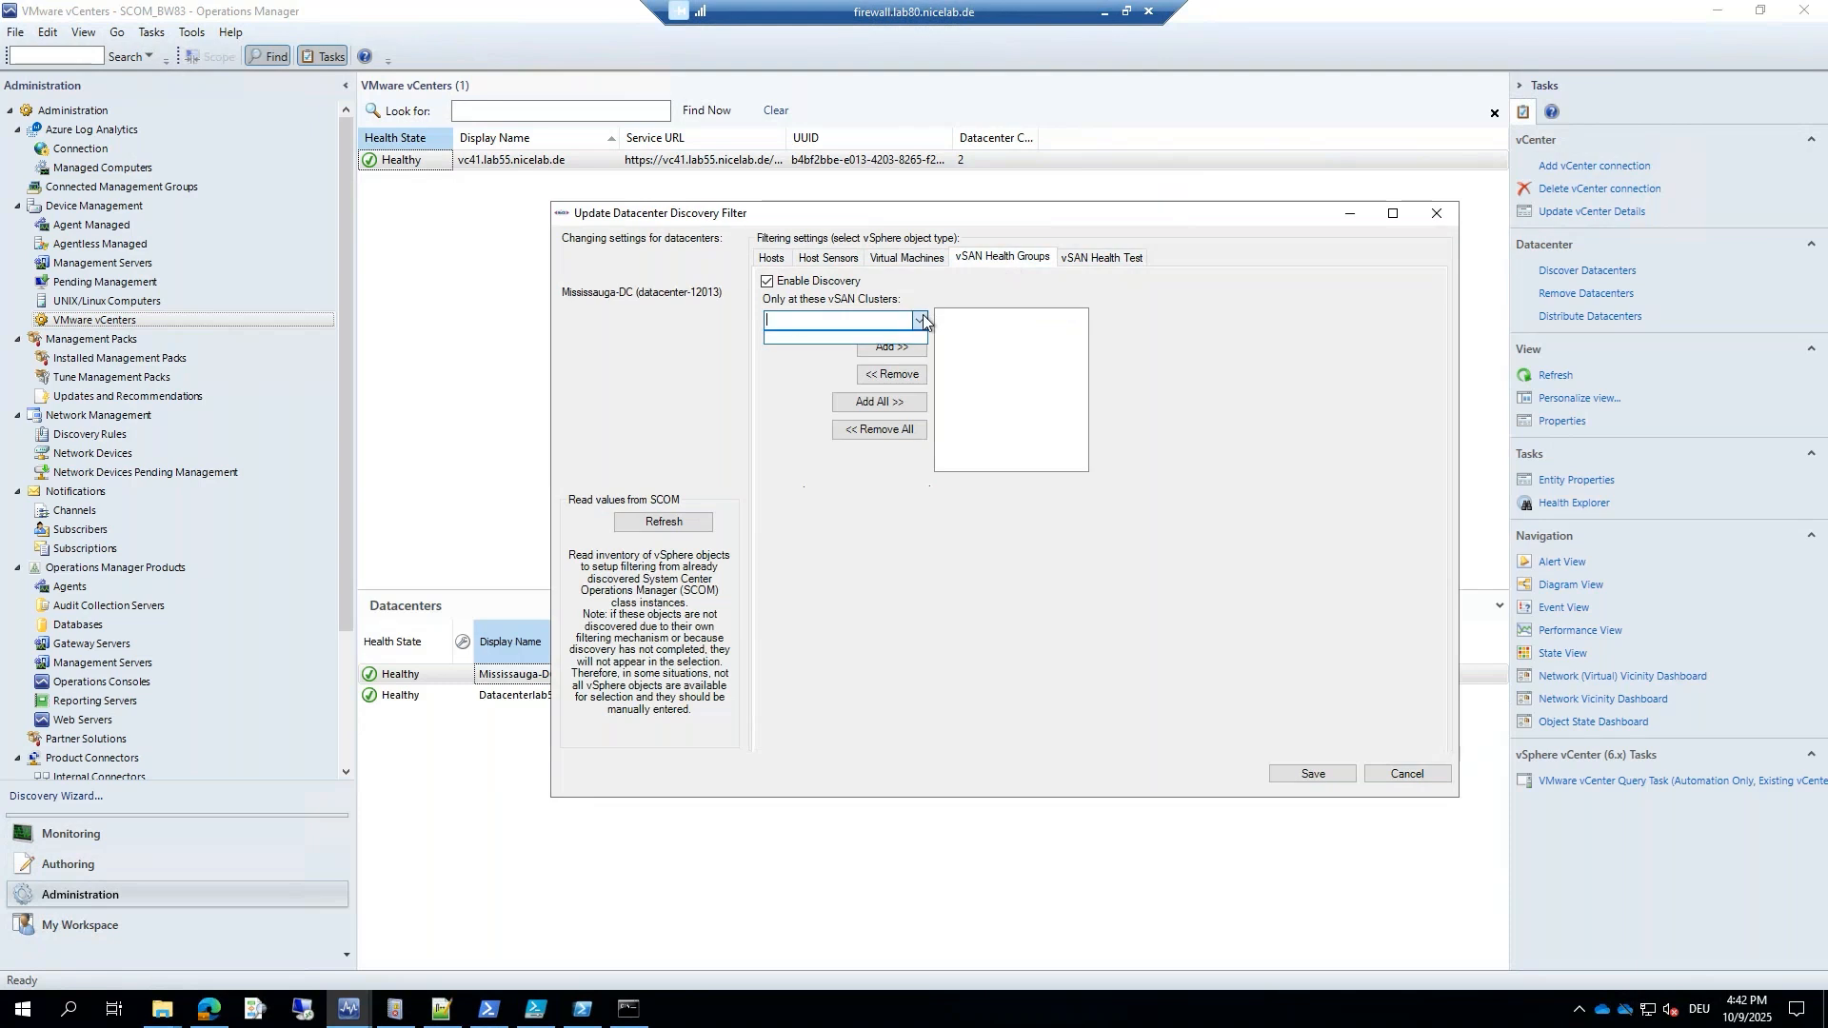
{"action": "left_click", "coordinate": [920, 320]}
{"action": "left_click", "coordinate": [919, 258]}
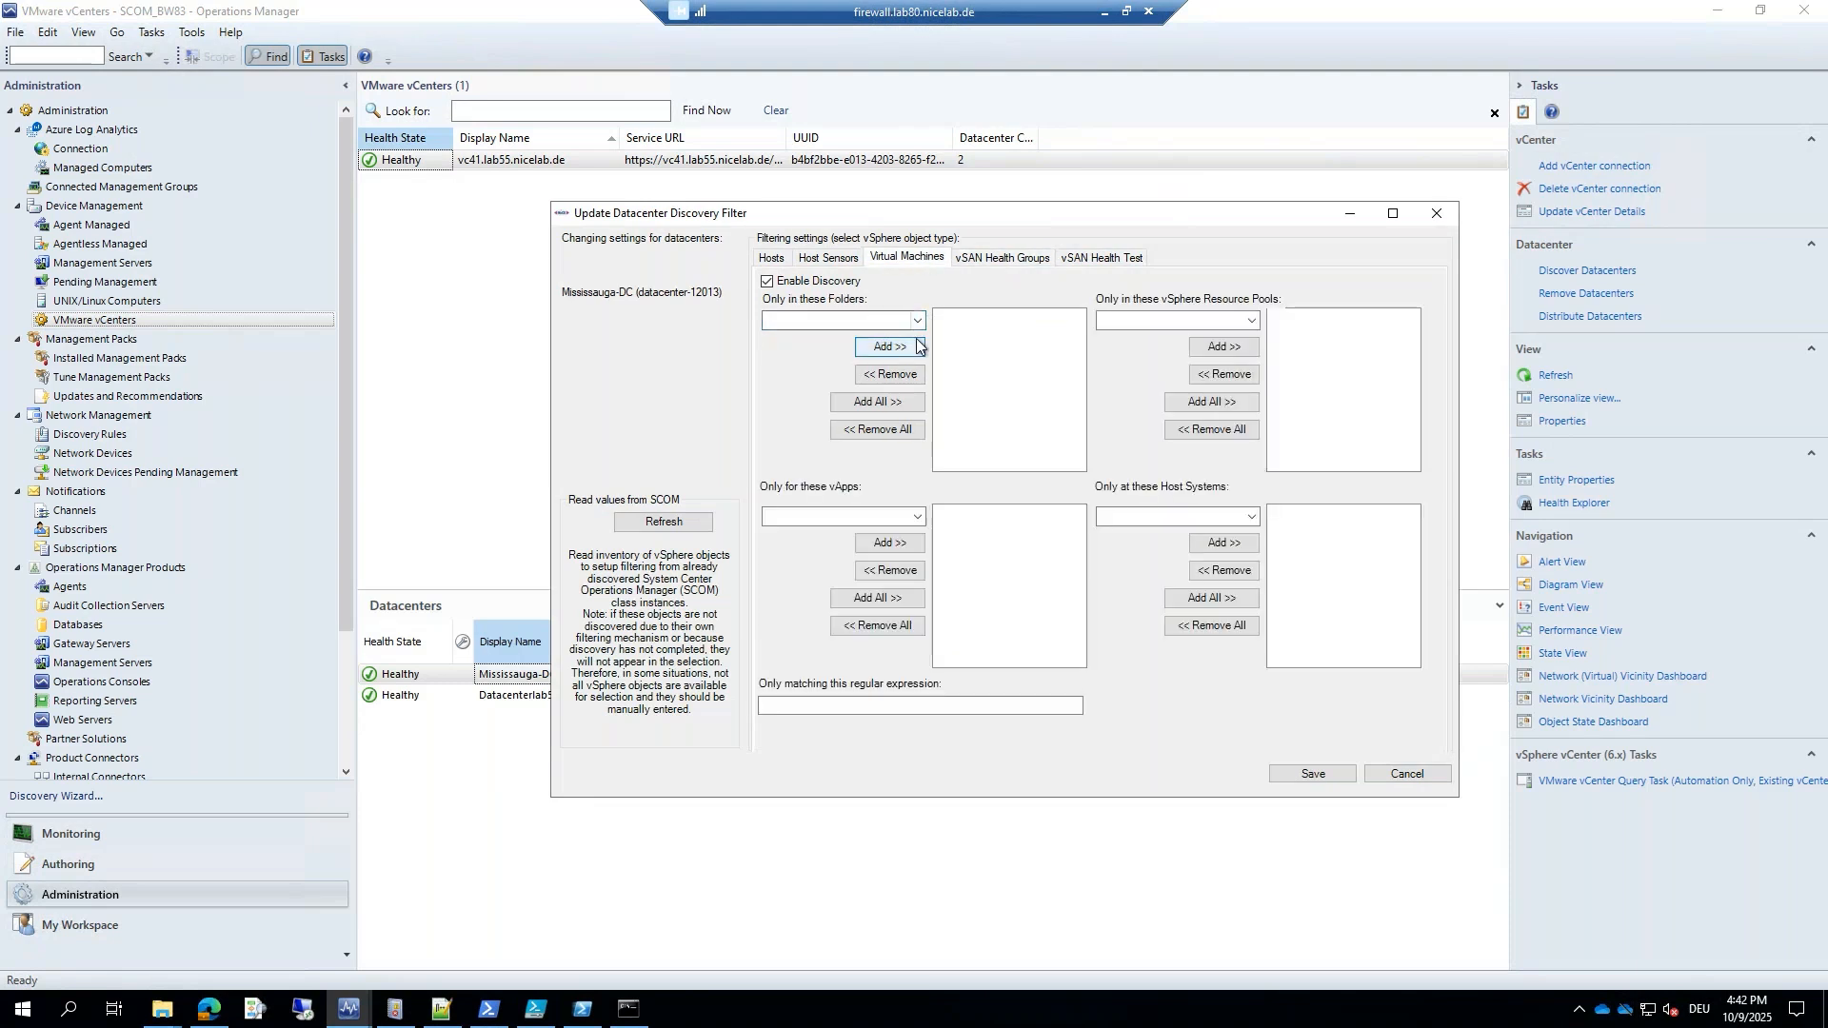
{"action": "left_click", "coordinate": [809, 322]}
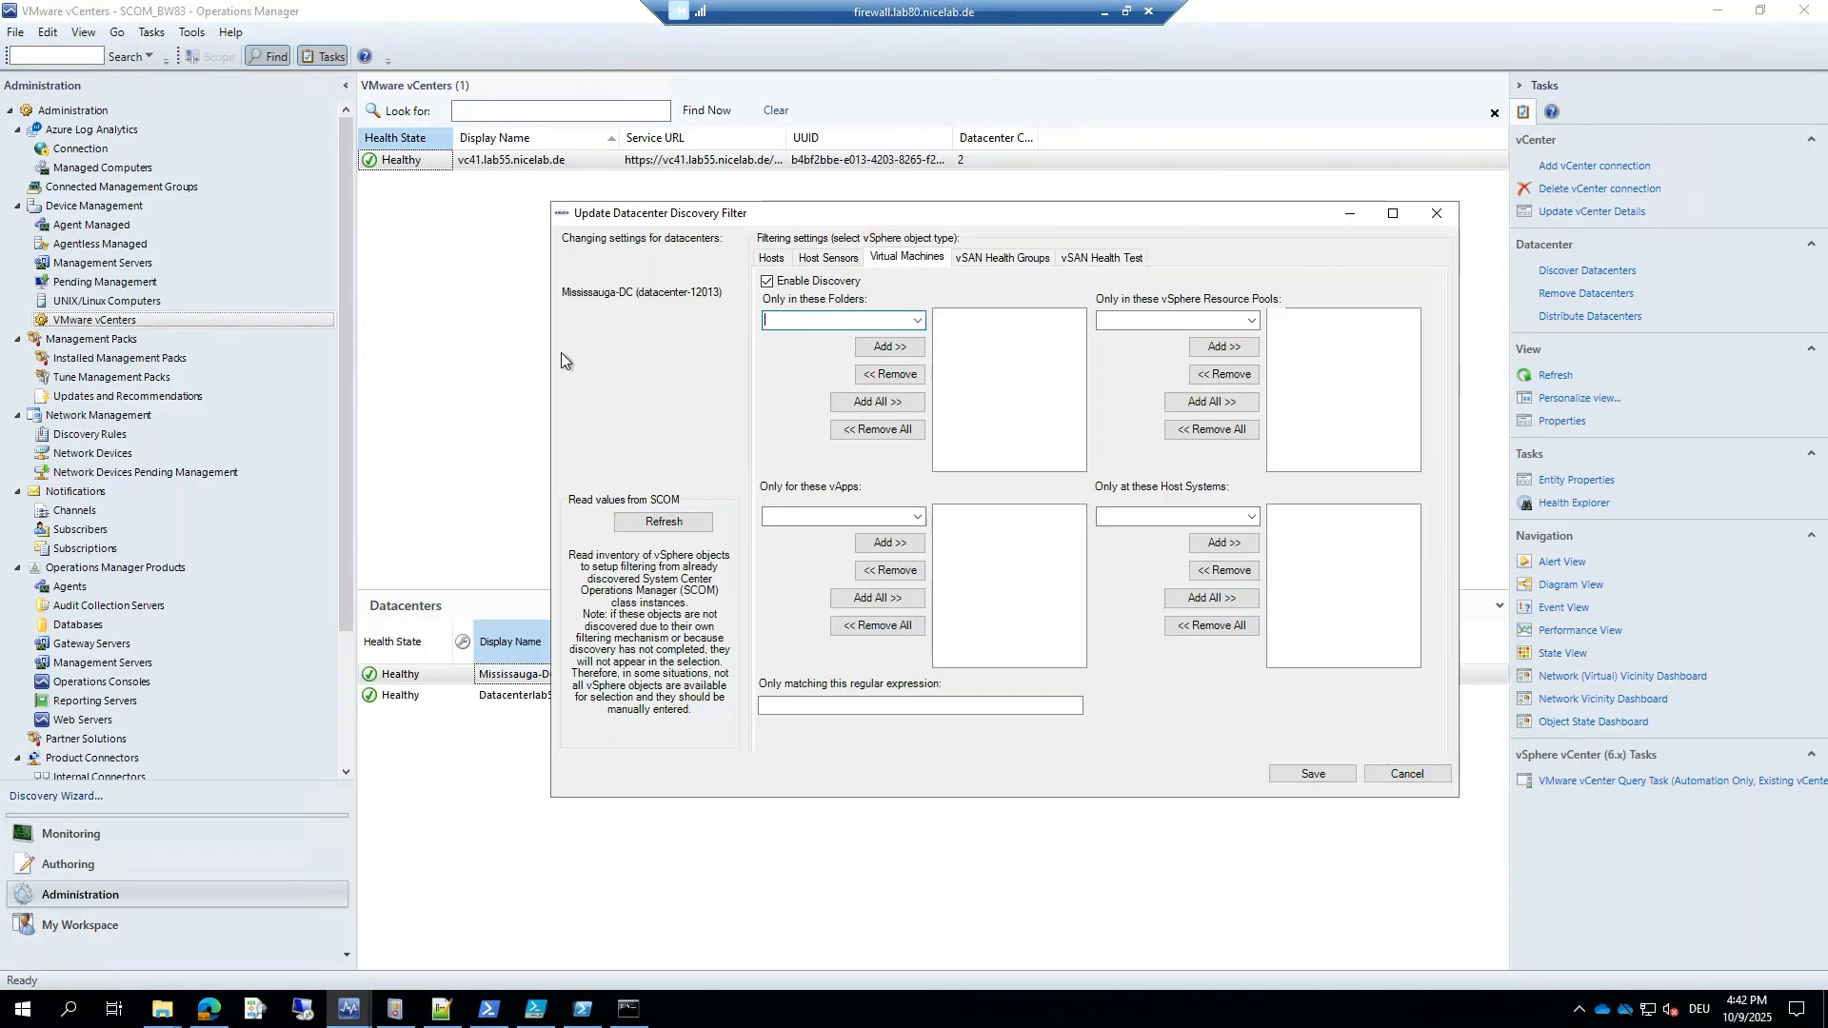
{"action": "left_click", "coordinate": [766, 264]}
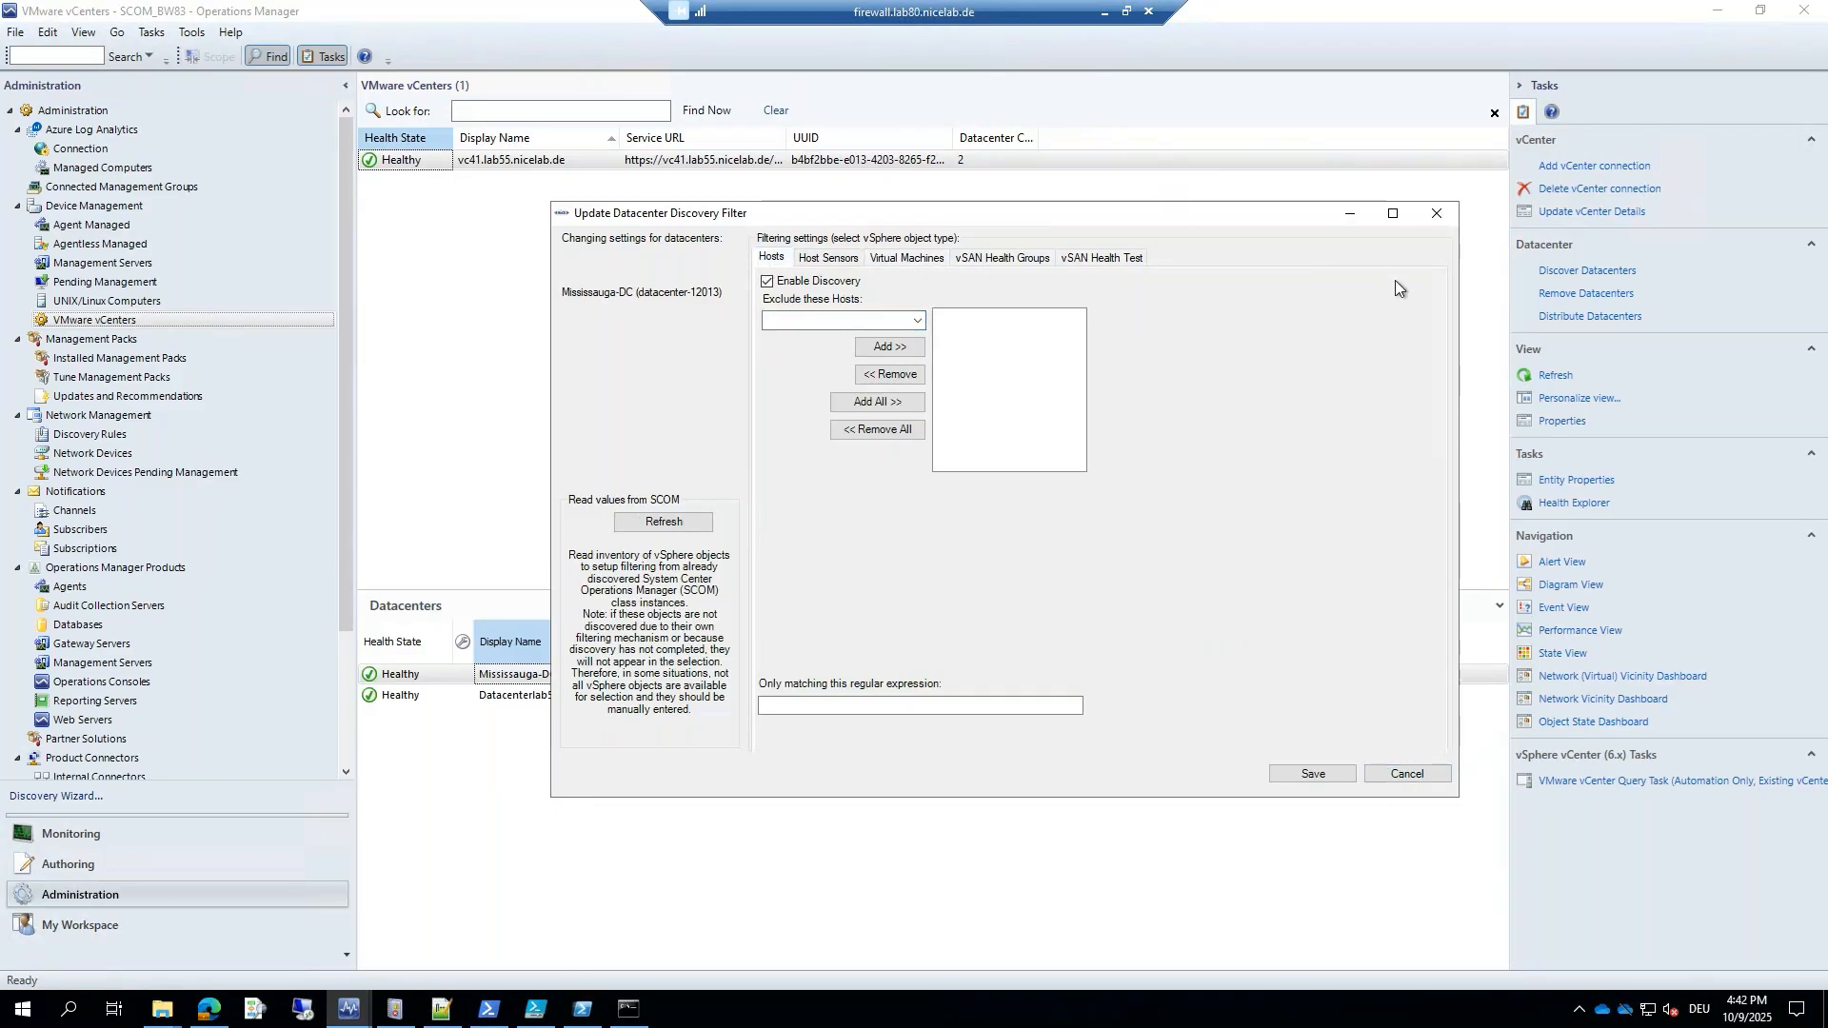
{"action": "left_click", "coordinate": [1434, 213]}
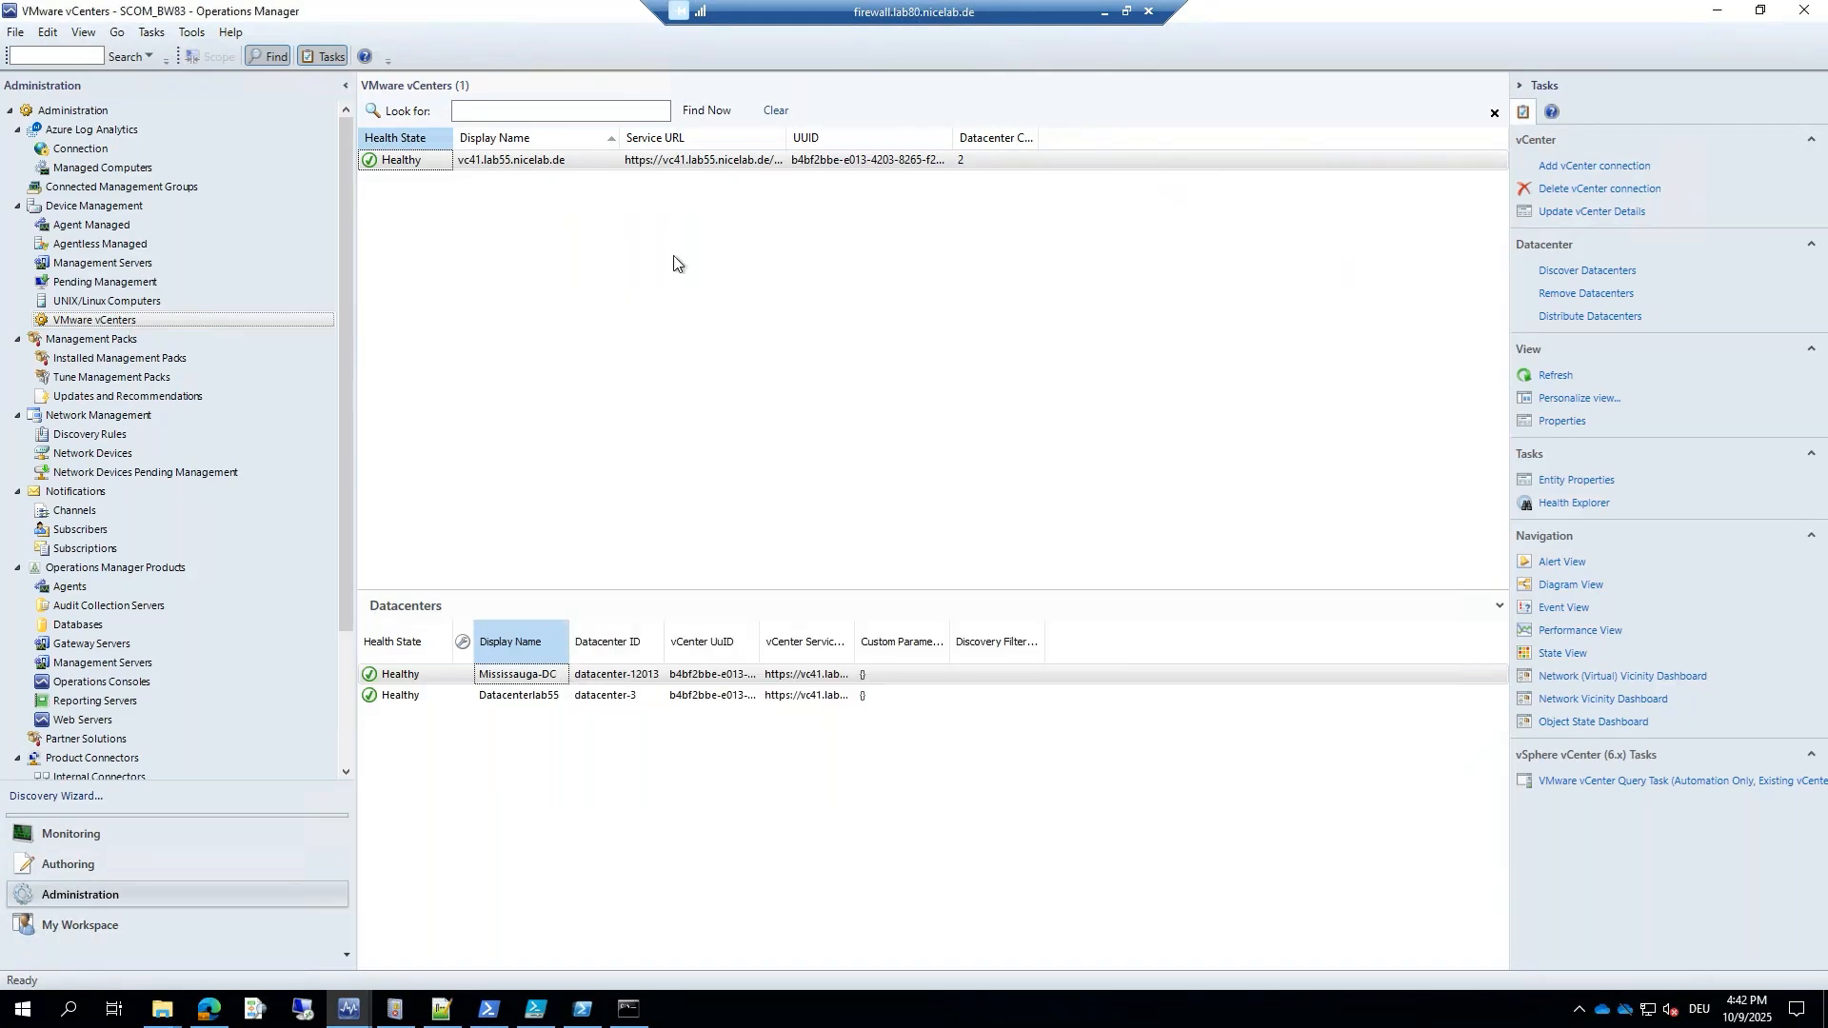
Verify both datacenters are Healthy in Datacenter State, then show the ESXi Hosts Host State view.
{"action": "left_click", "coordinate": [488, 264]}
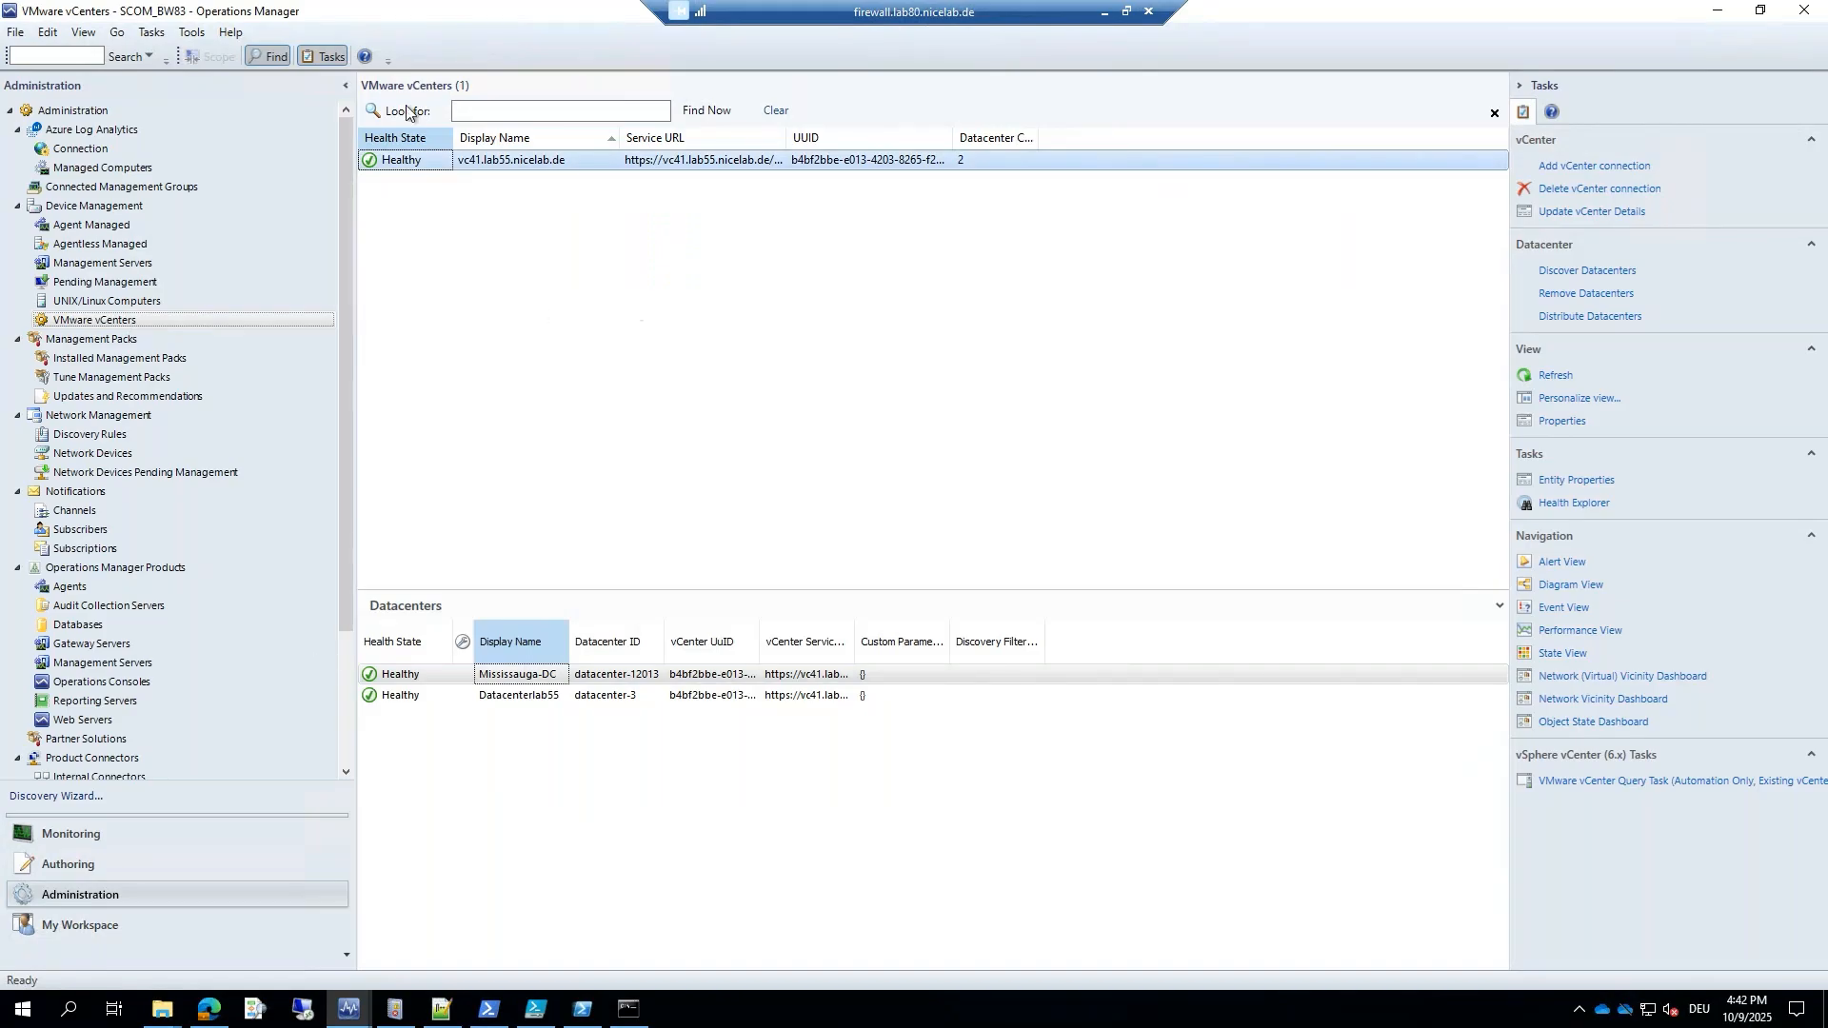
{"action": "left_click", "coordinate": [143, 834]}
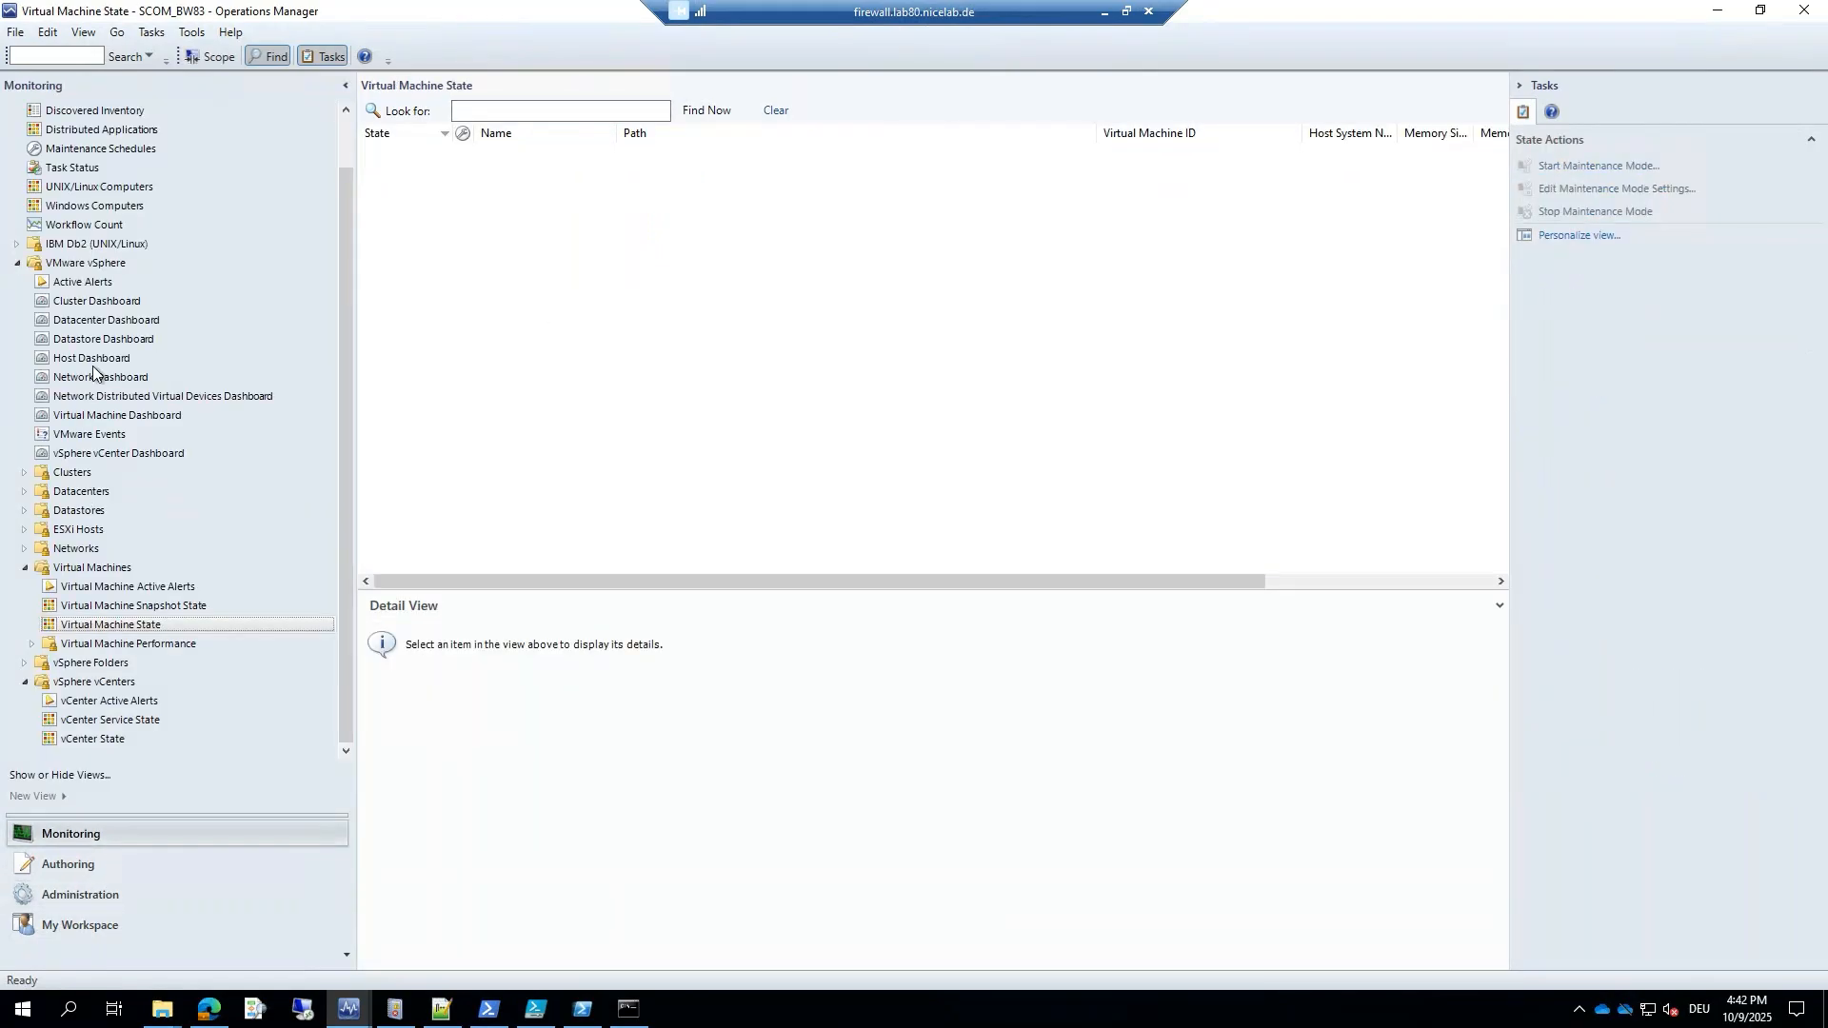
{"action": "left_click", "coordinate": [23, 492]}
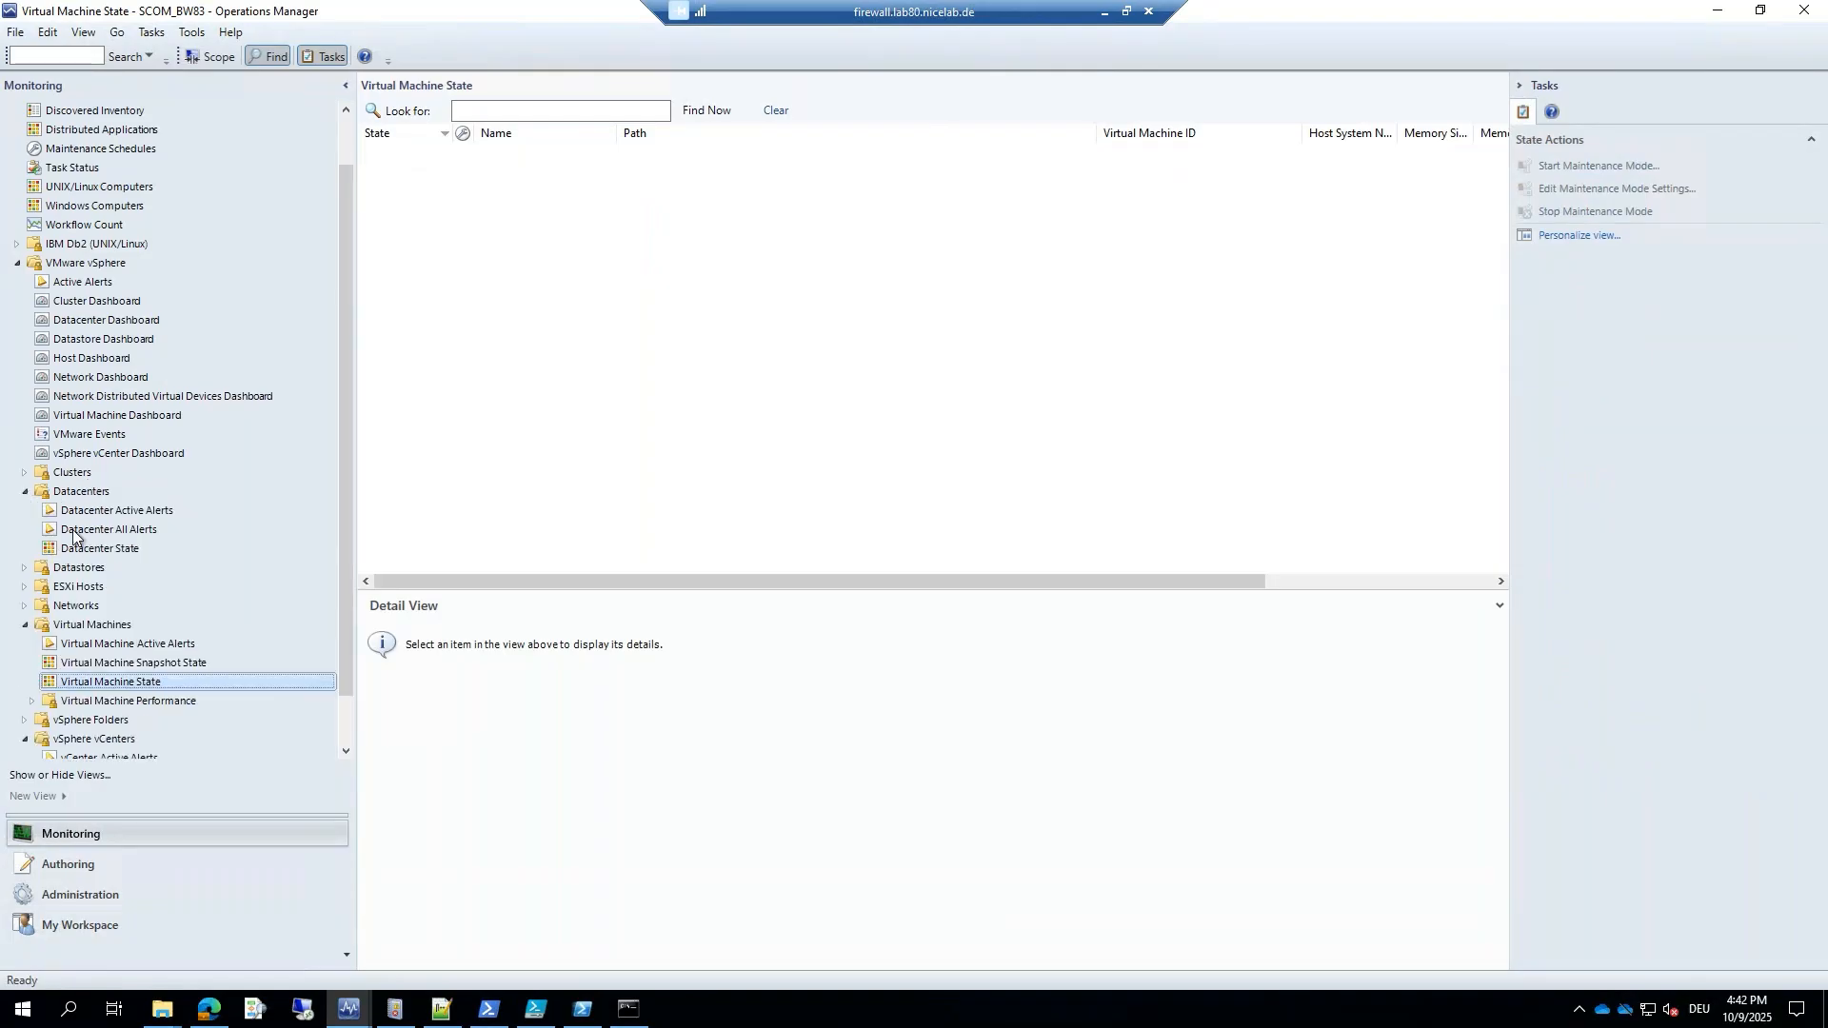
{"action": "left_click", "coordinate": [94, 550]}
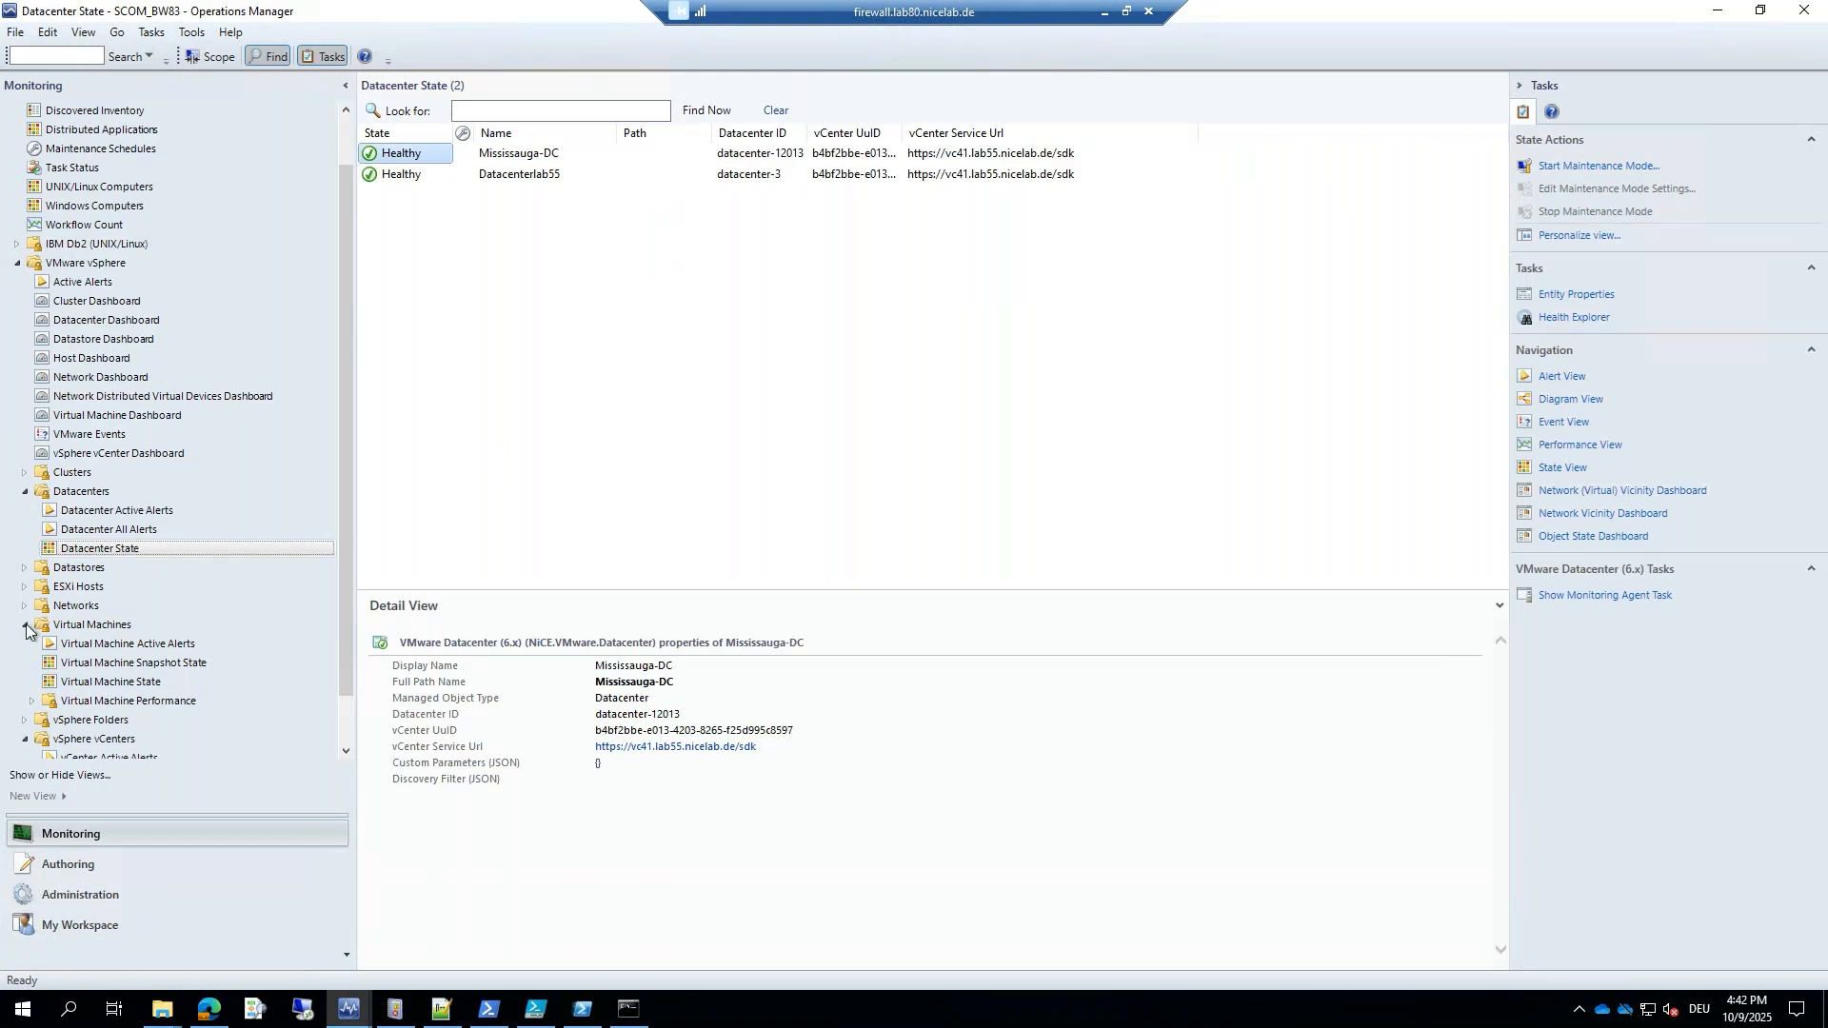
{"action": "left_click", "coordinate": [23, 587]}
{"action": "left_click", "coordinate": [85, 643]}
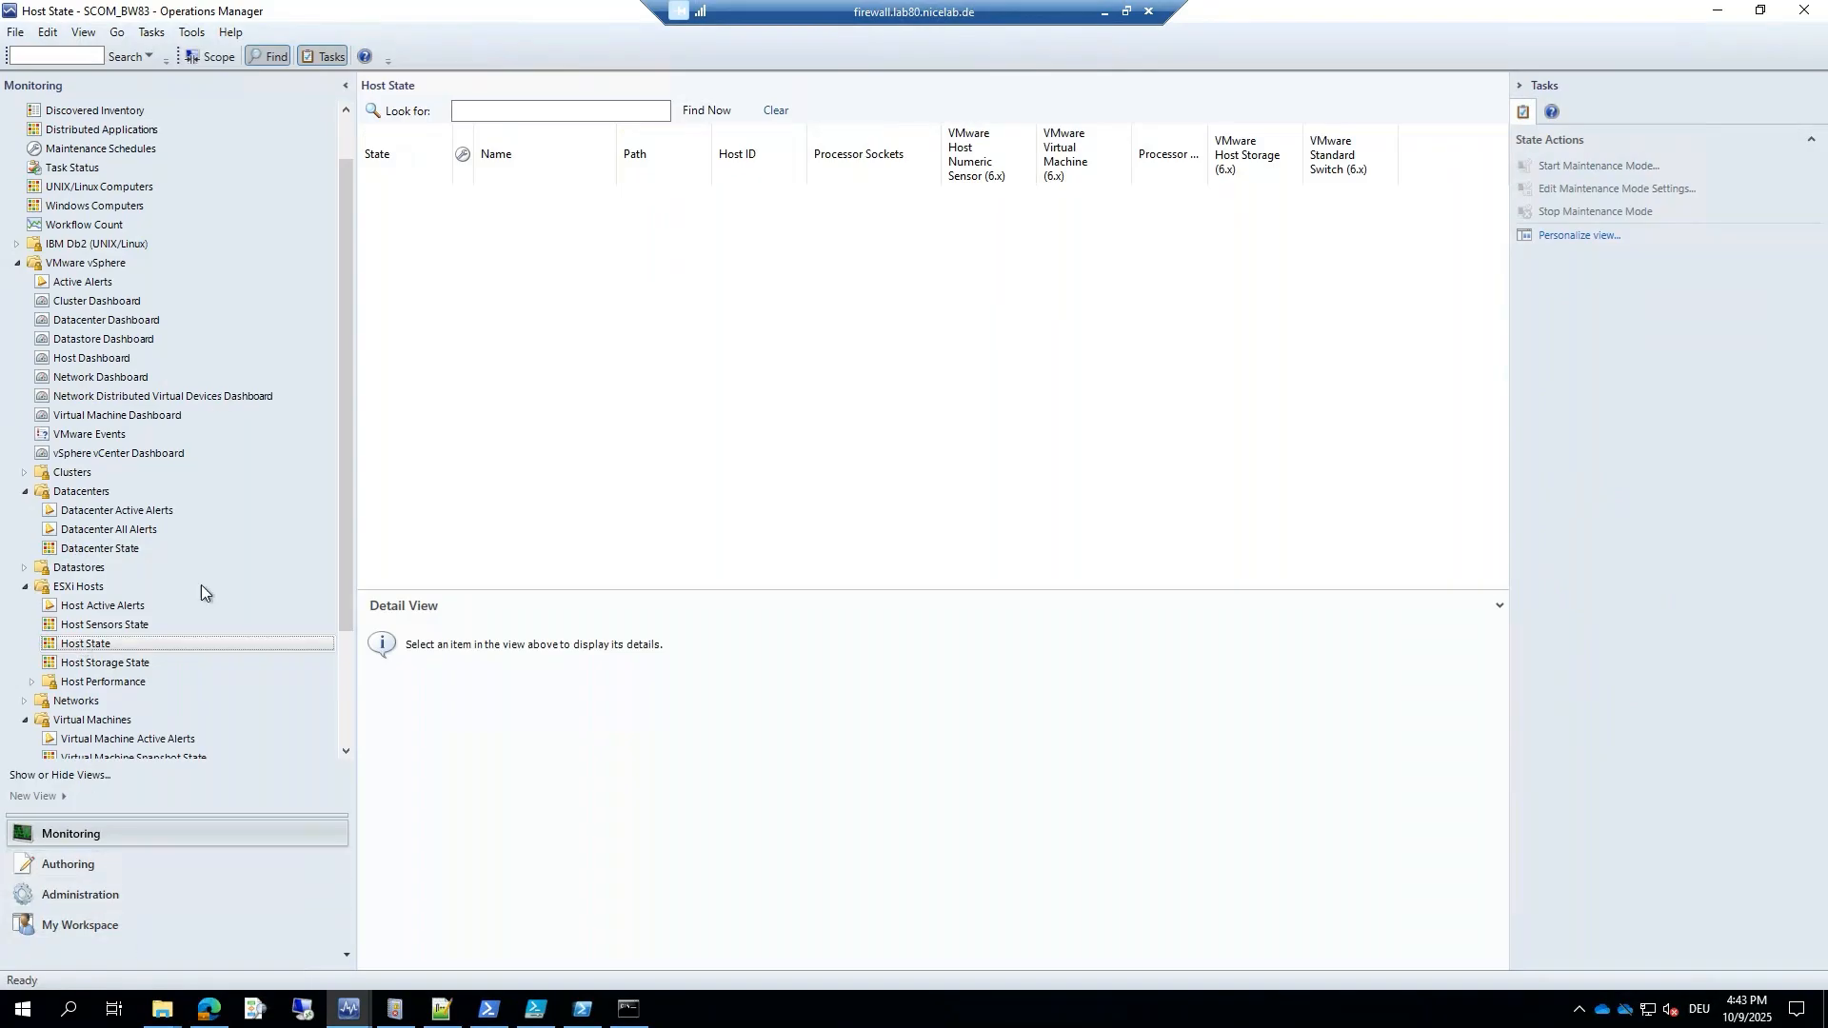
In Administration, review the Run As accounts, including the VC41 vCenter Admin Account.
{"action": "scroll", "coordinate": [200, 595], "scroll_direction": "down", "scroll_amount": 1}
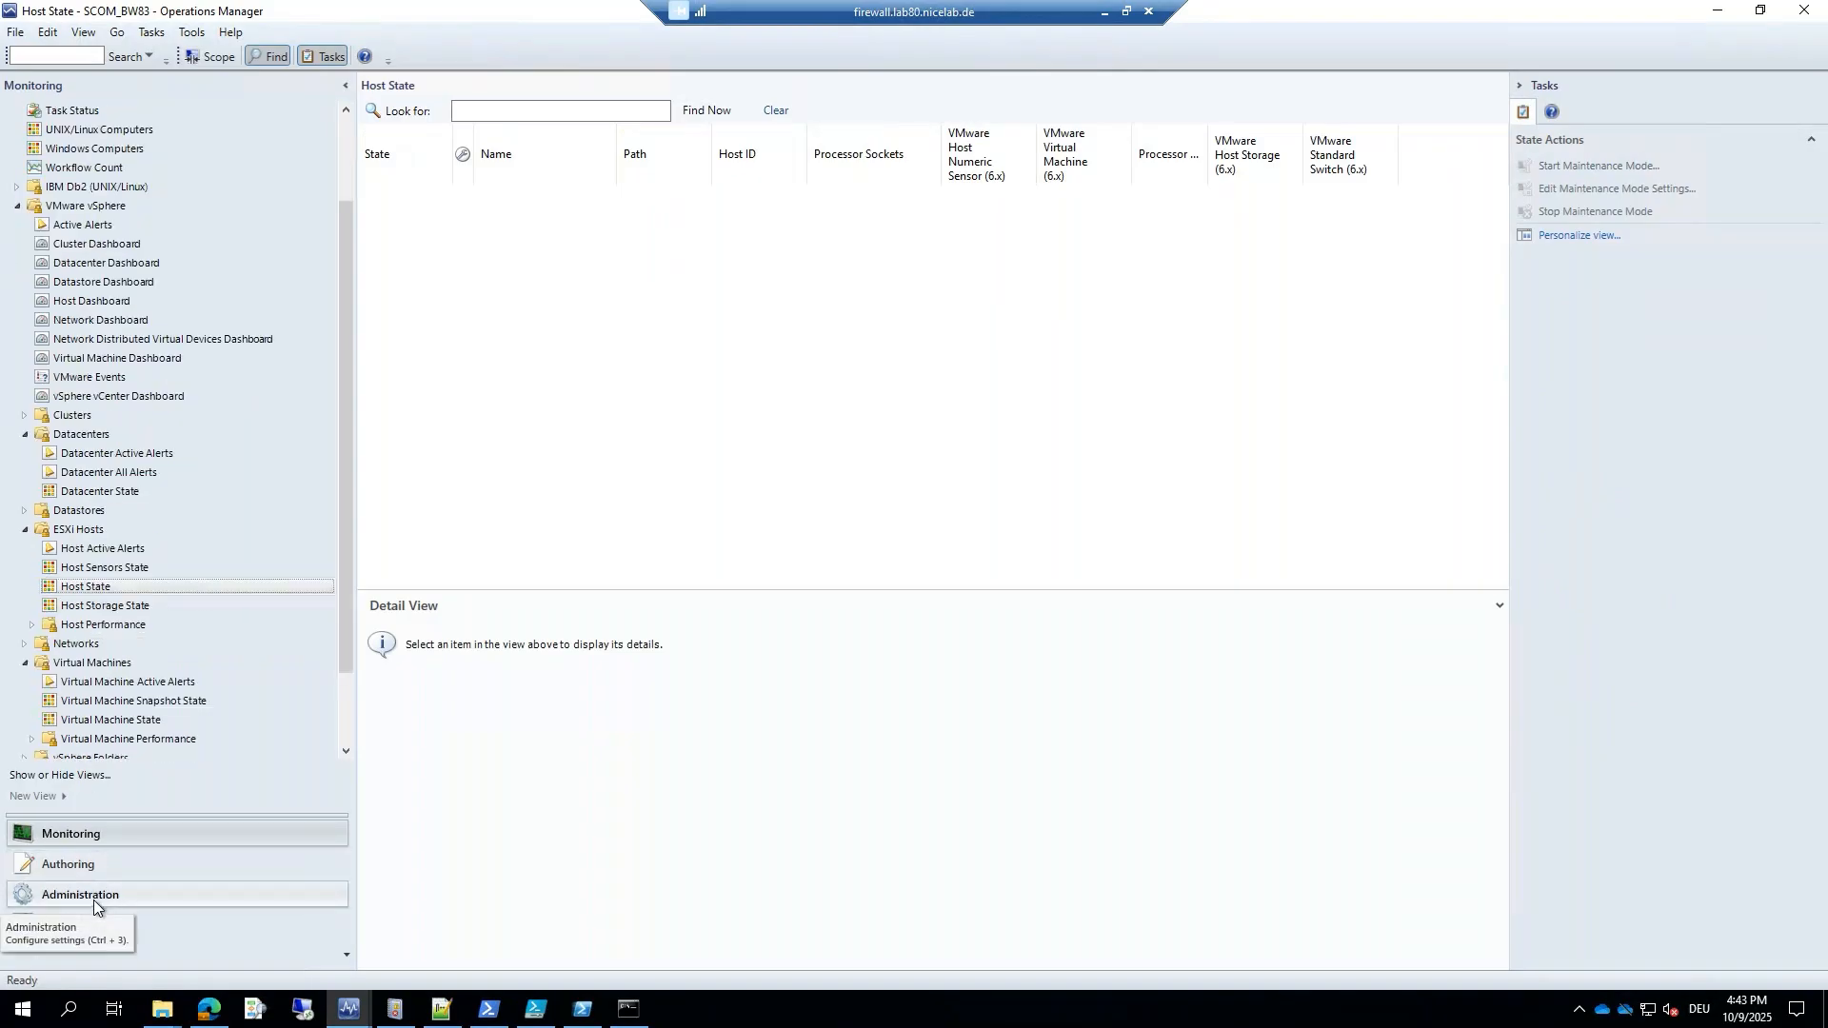
{"action": "left_click", "coordinate": [93, 896]}
{"action": "scroll", "coordinate": [107, 609], "scroll_direction": "down", "scroll_amount": 3}
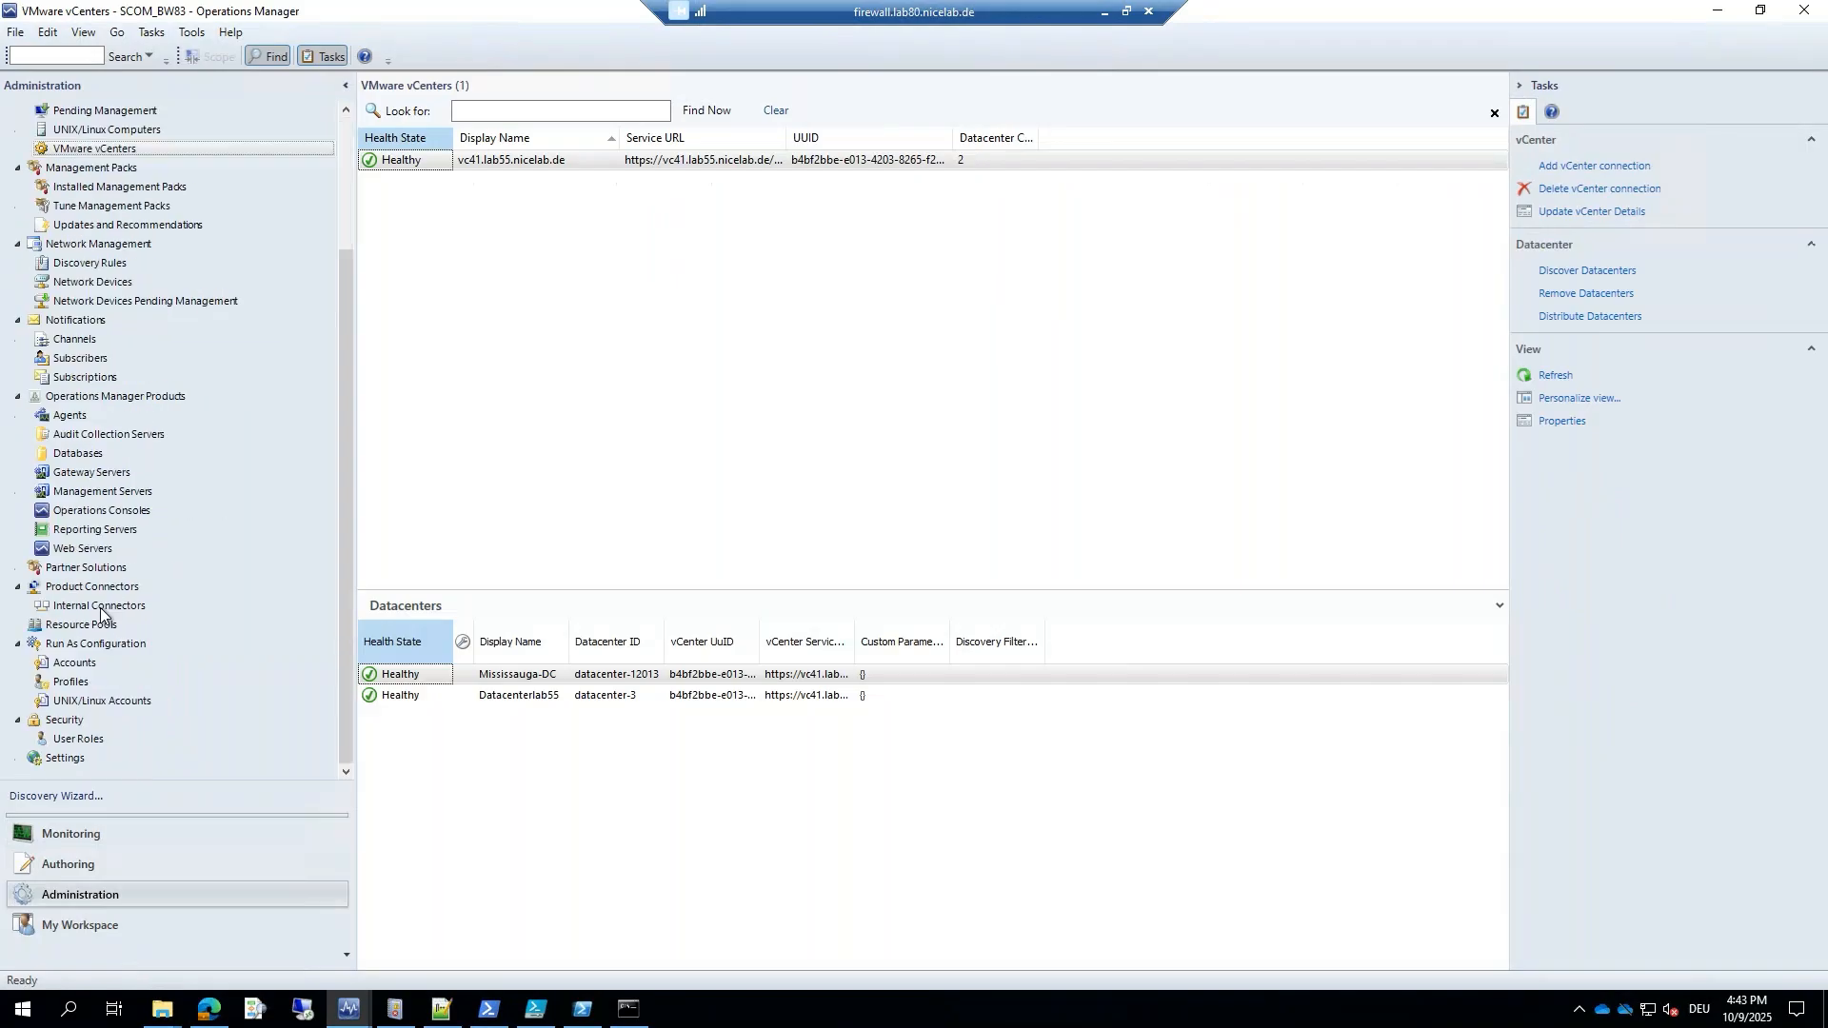
{"action": "left_click", "coordinate": [72, 700]}
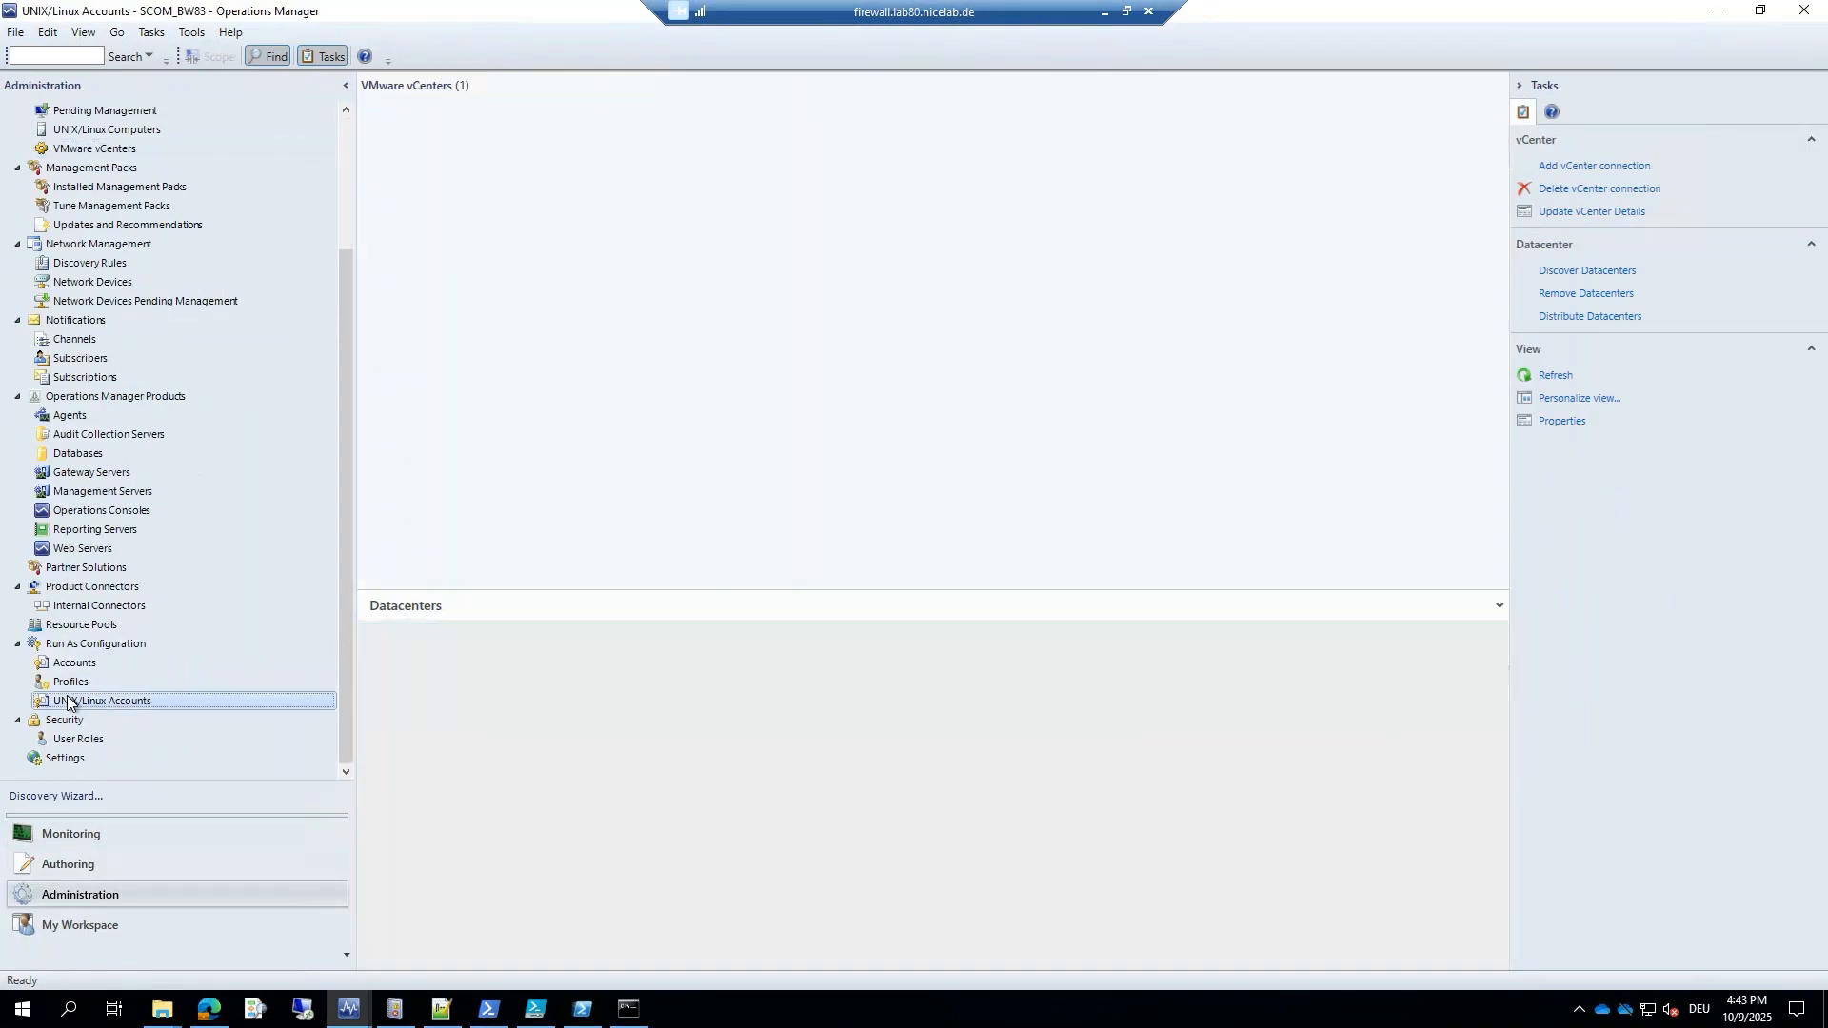
{"action": "left_click", "coordinate": [73, 663]}
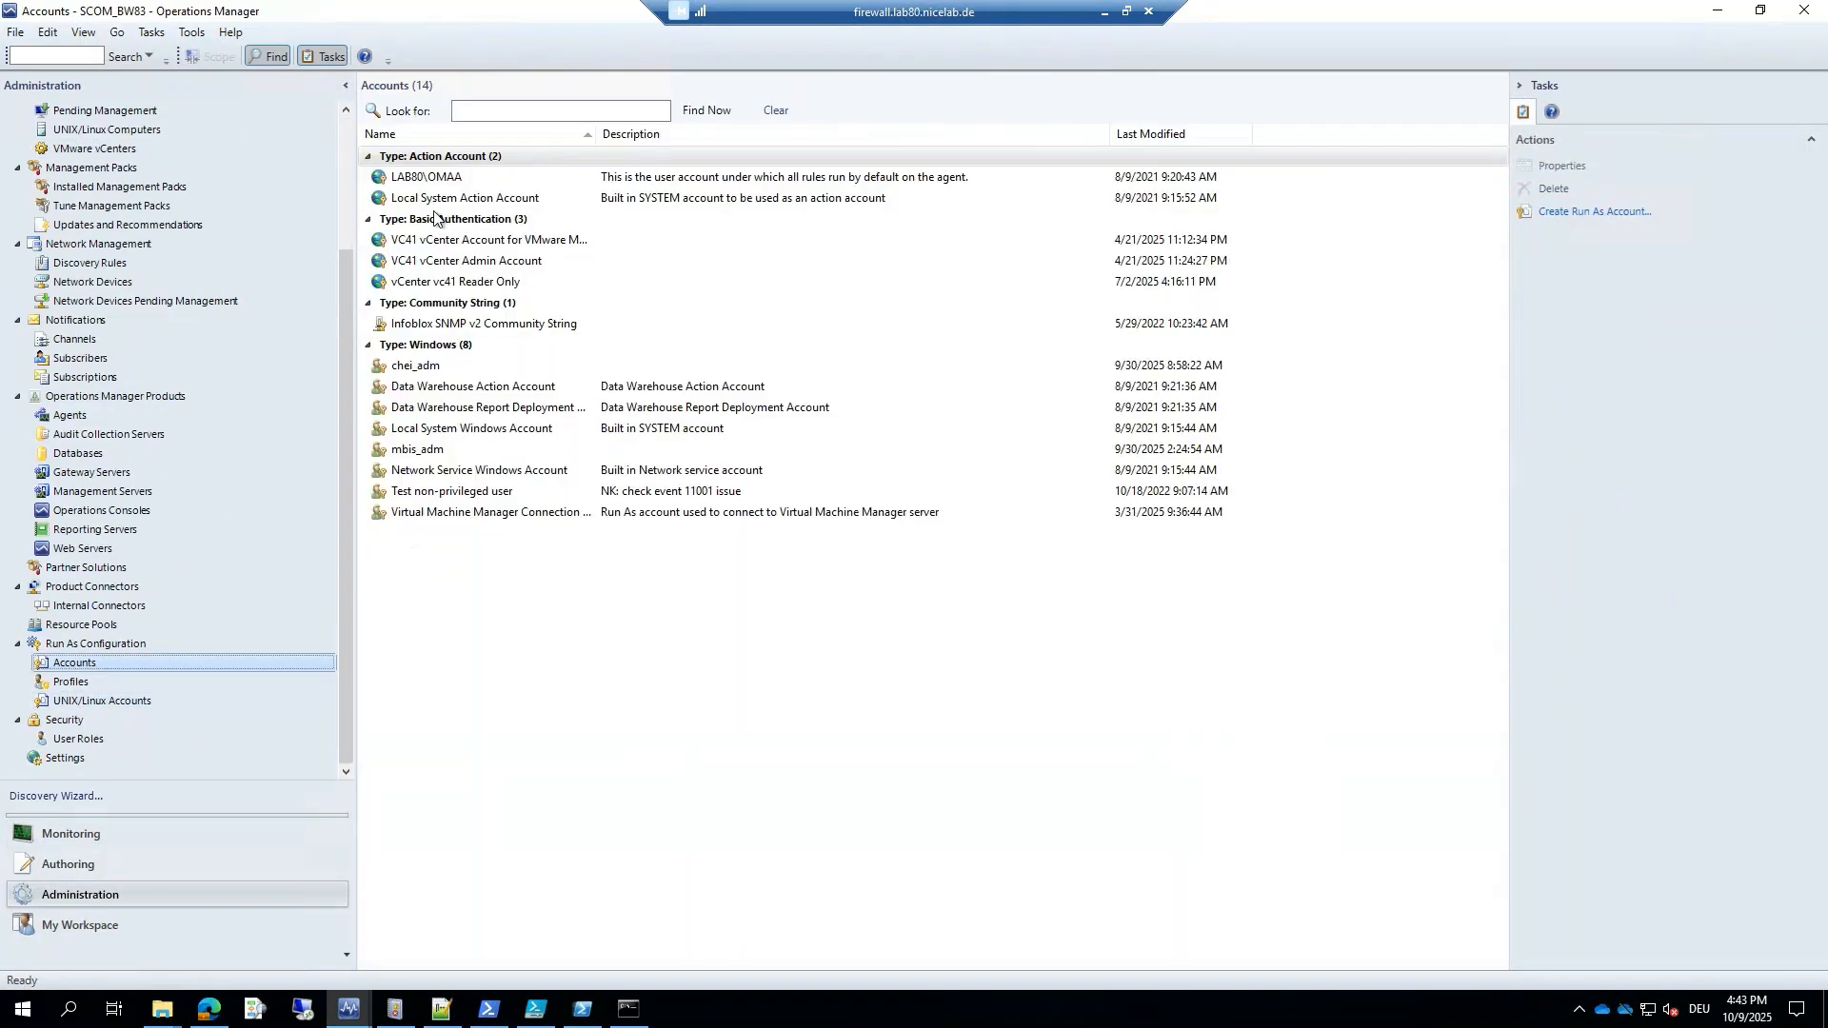
{"action": "left_click", "coordinate": [465, 243]}
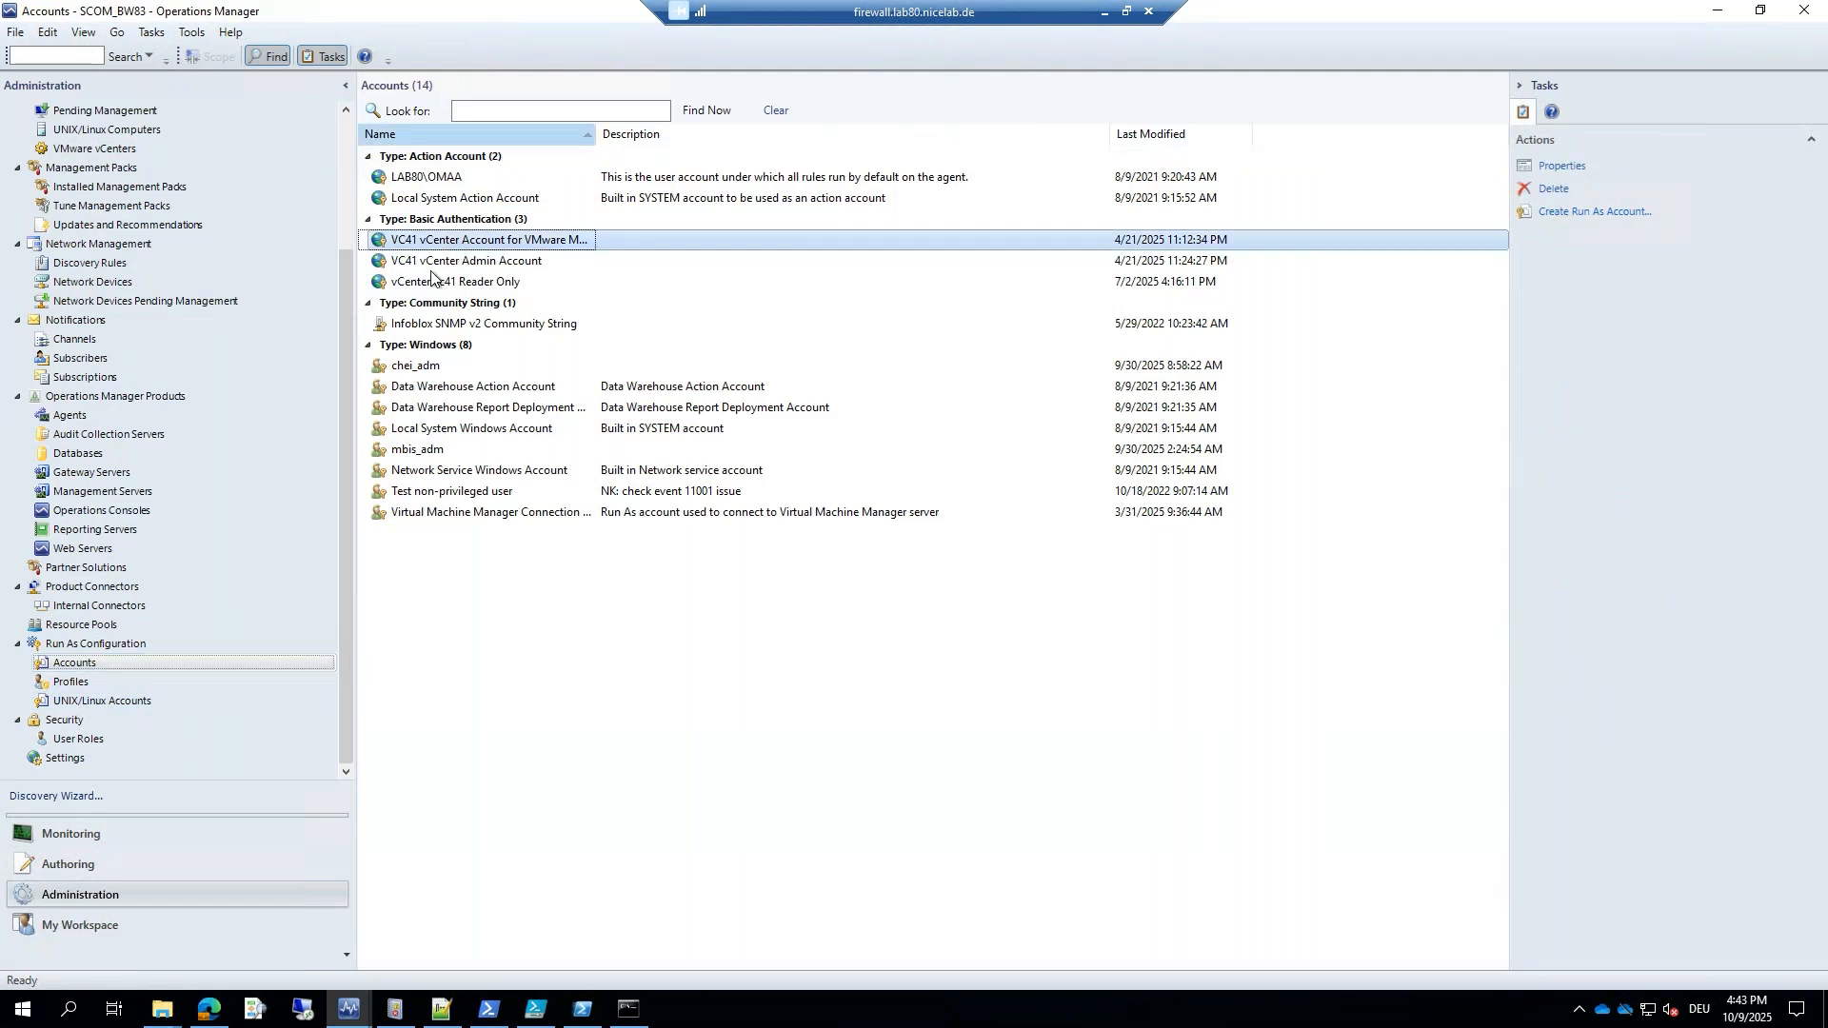
{"action": "left_click", "coordinate": [462, 264]}
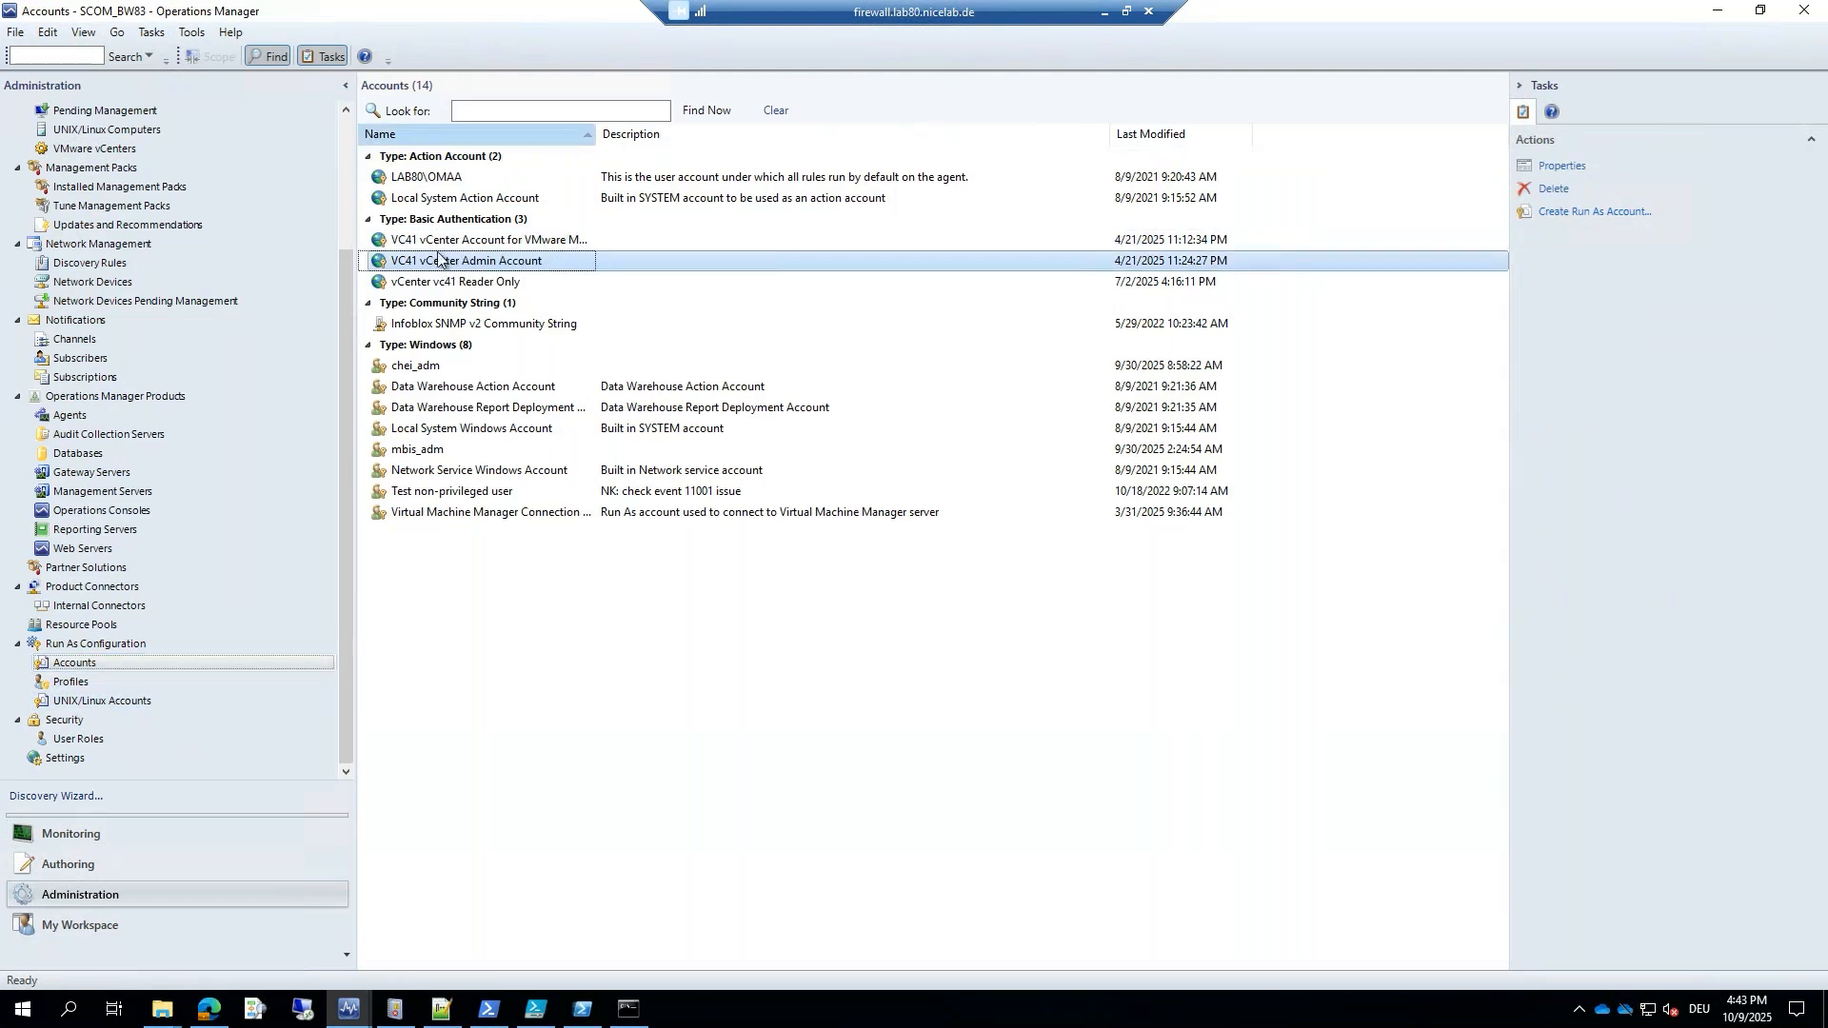
Filter the Run As profiles by 'vmware', widen the Name column, and select the vCenter Monitoring Account profile.
{"action": "left_click", "coordinate": [74, 682]}
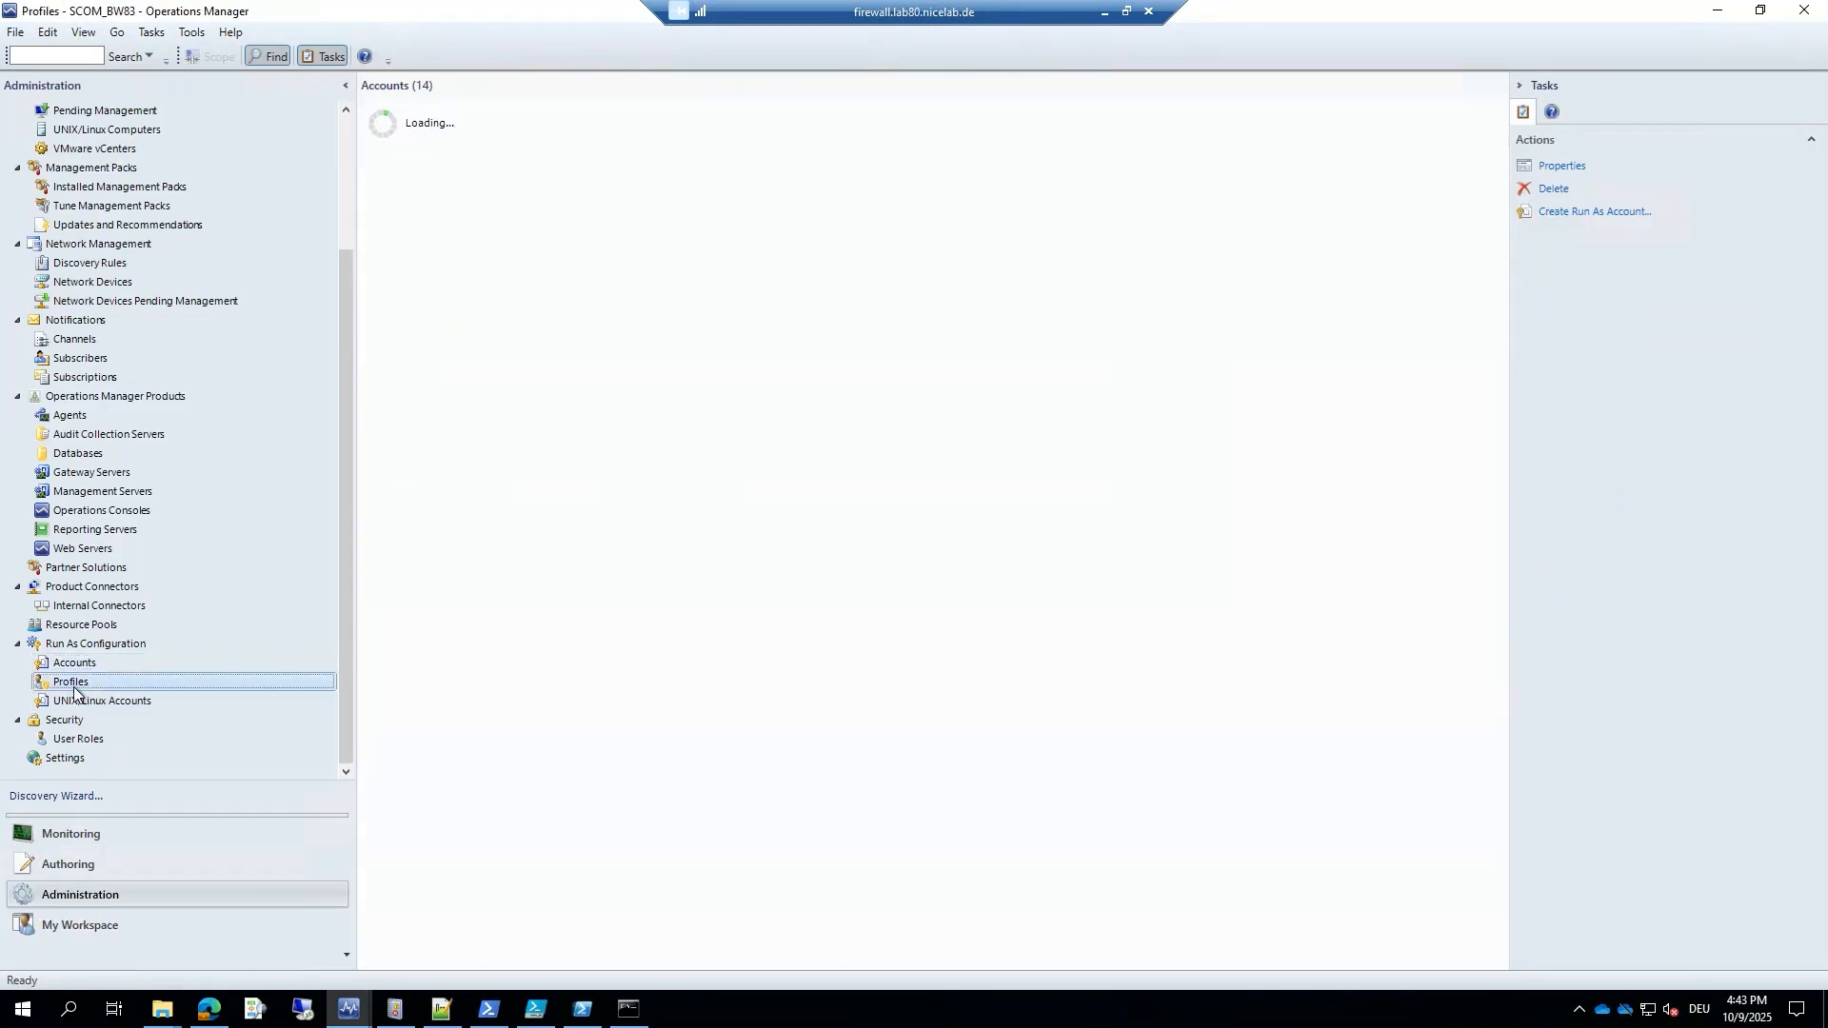
{"action": "left_click", "coordinate": [553, 111]}
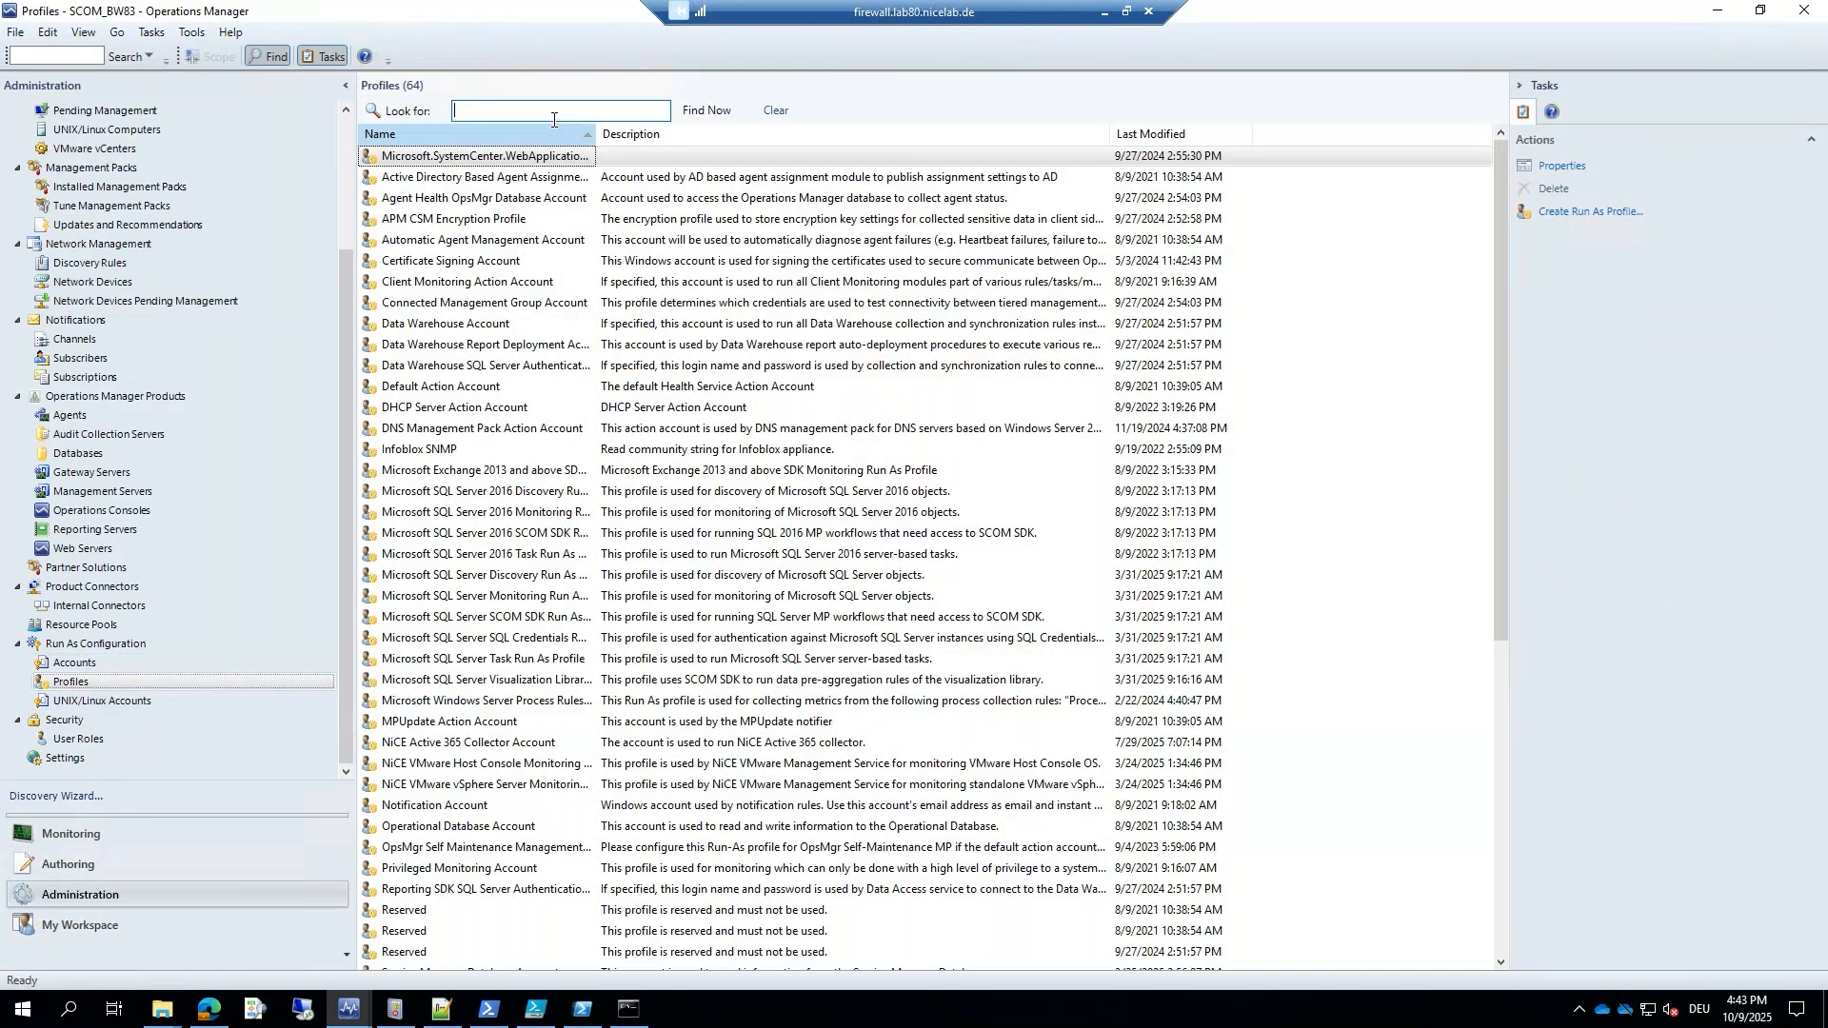
{"action": "type", "text": "vmware"}
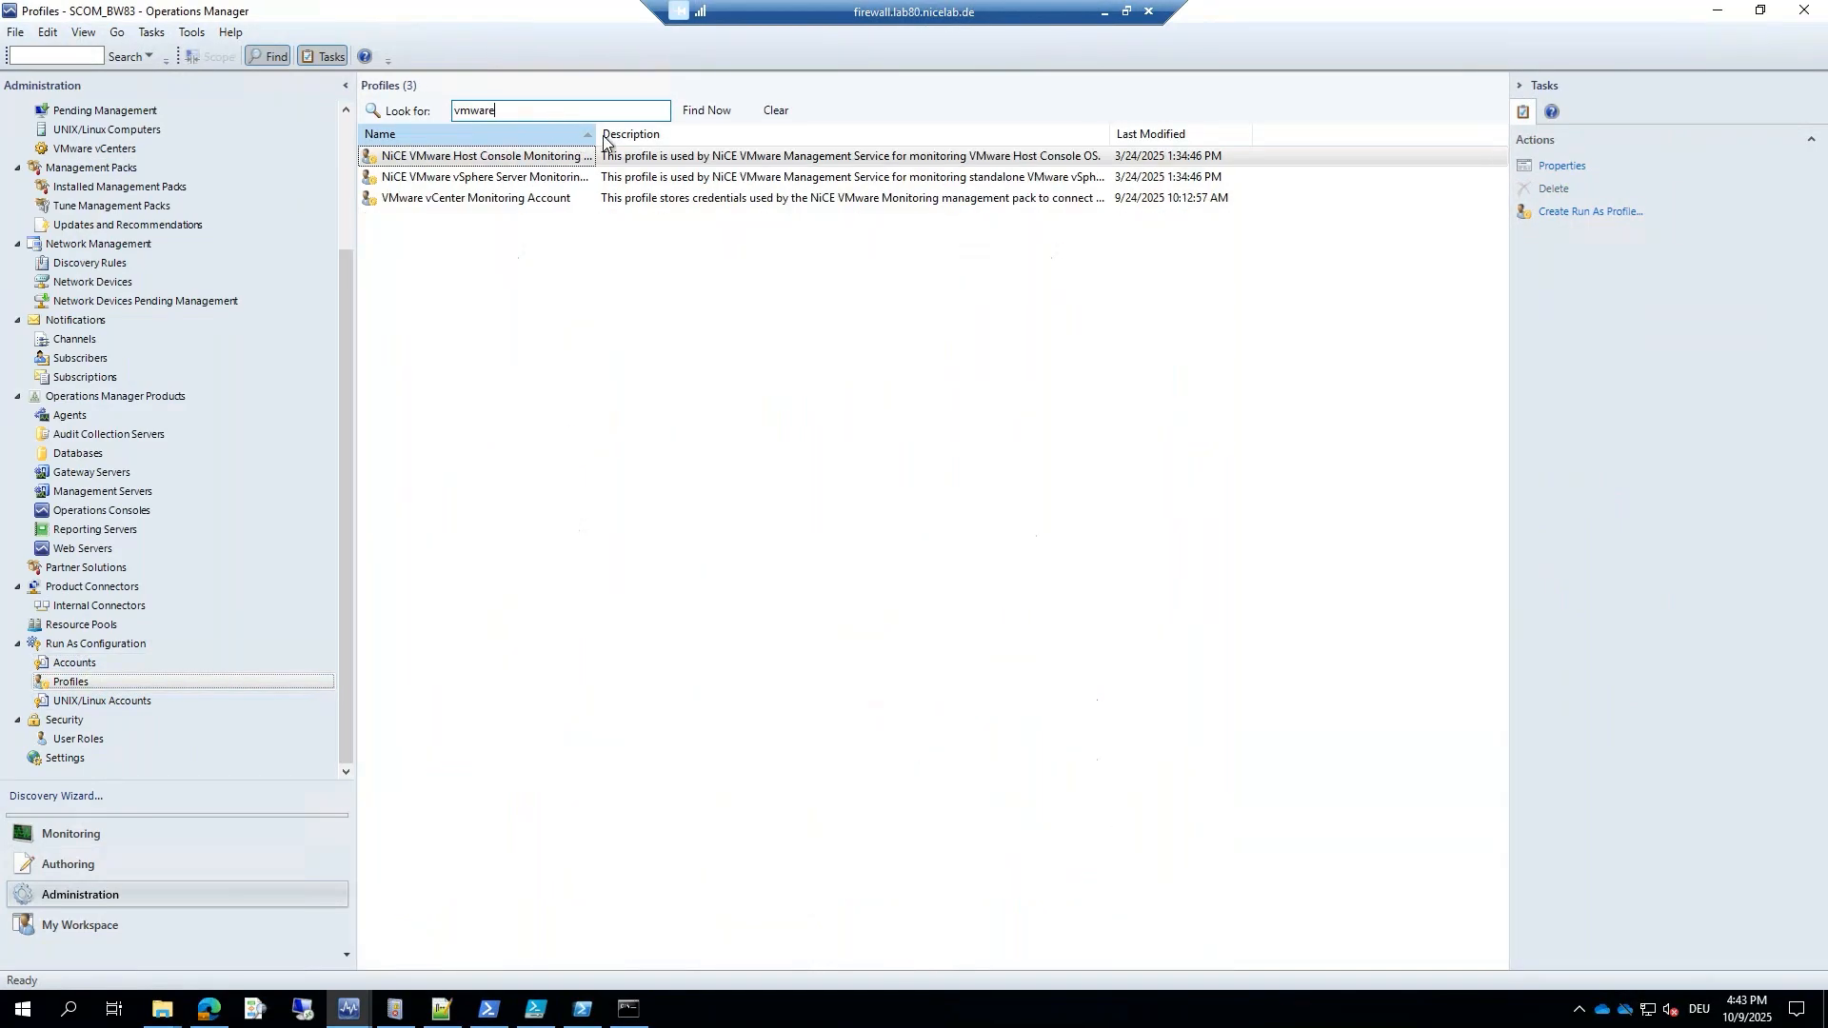
{"action": "left_click", "coordinate": [527, 186]}
{"action": "left_click_drag", "start_coordinate": [596, 141], "coordinate": [817, 143]}
{"action": "left_click", "coordinate": [518, 197]}
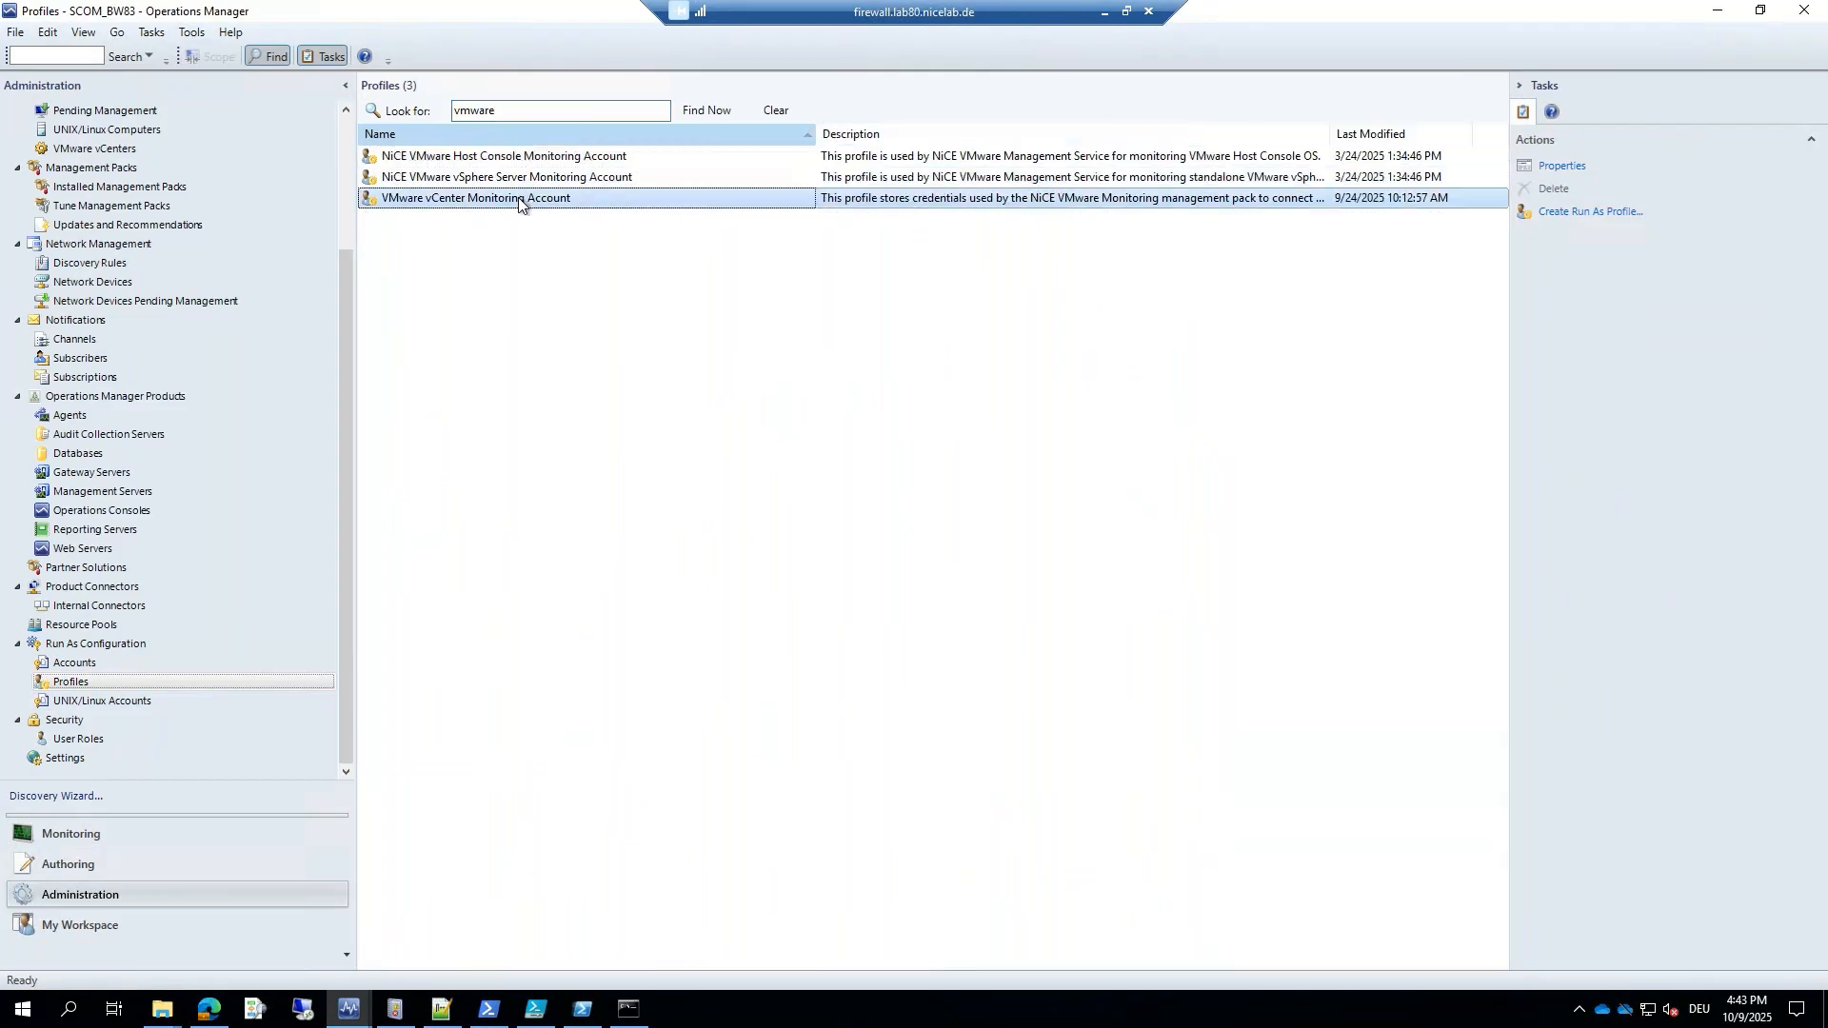
{"action": "left_click", "coordinate": [984, 204]}
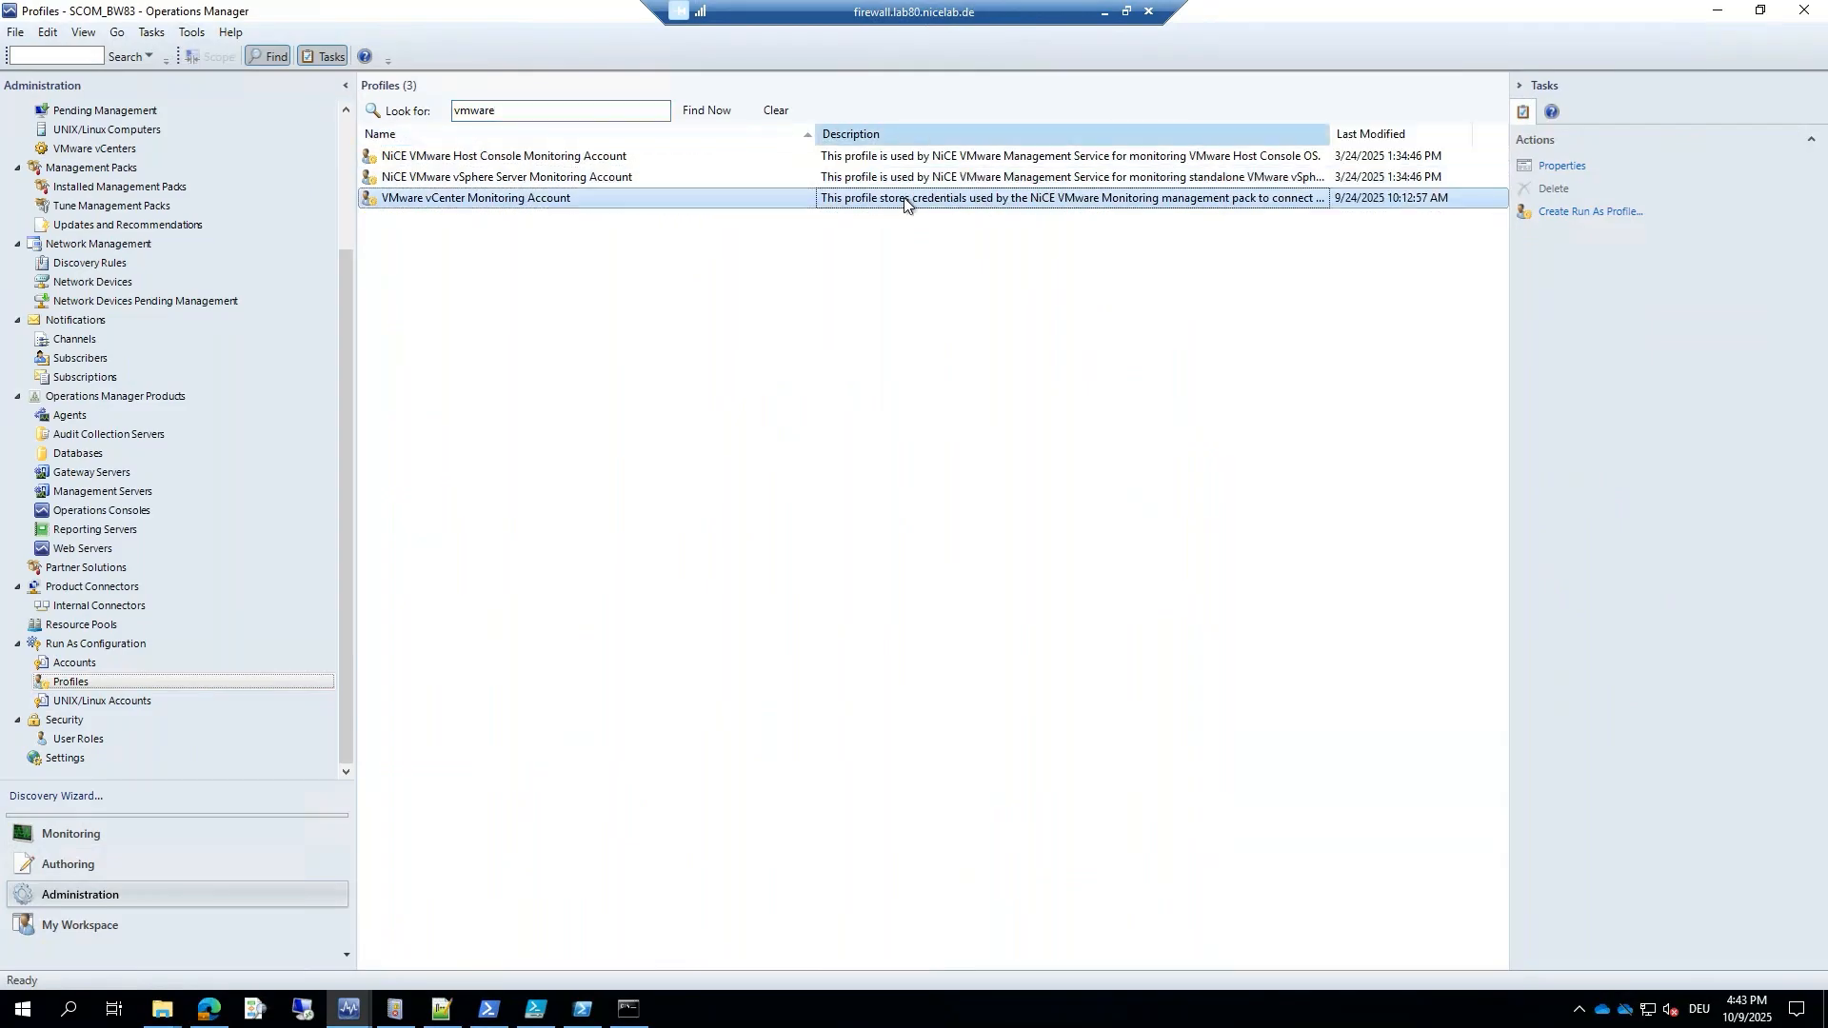
Check the vCenter Monitoring Account profile's assigned Run As accounts, then cancel without changes.
{"action": "double_click", "coordinate": [471, 200]}
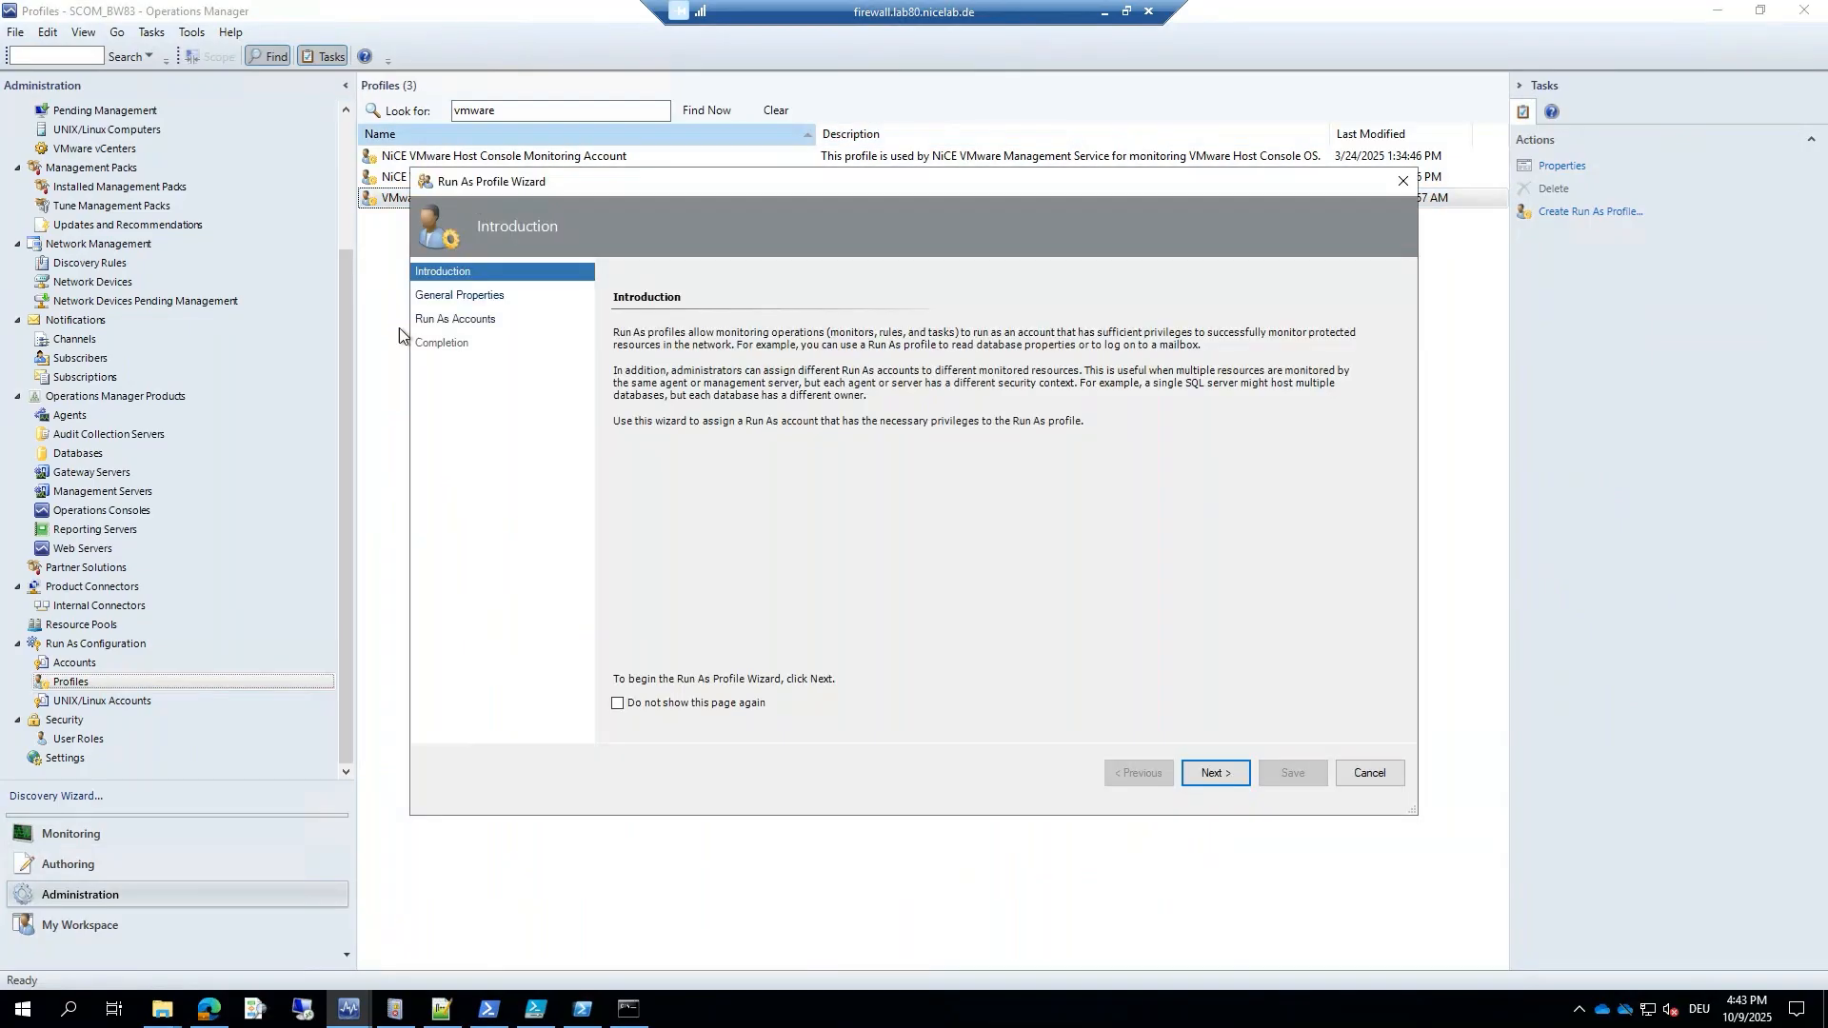
{"action": "left_click", "coordinate": [460, 297]}
{"action": "left_click", "coordinate": [457, 320]}
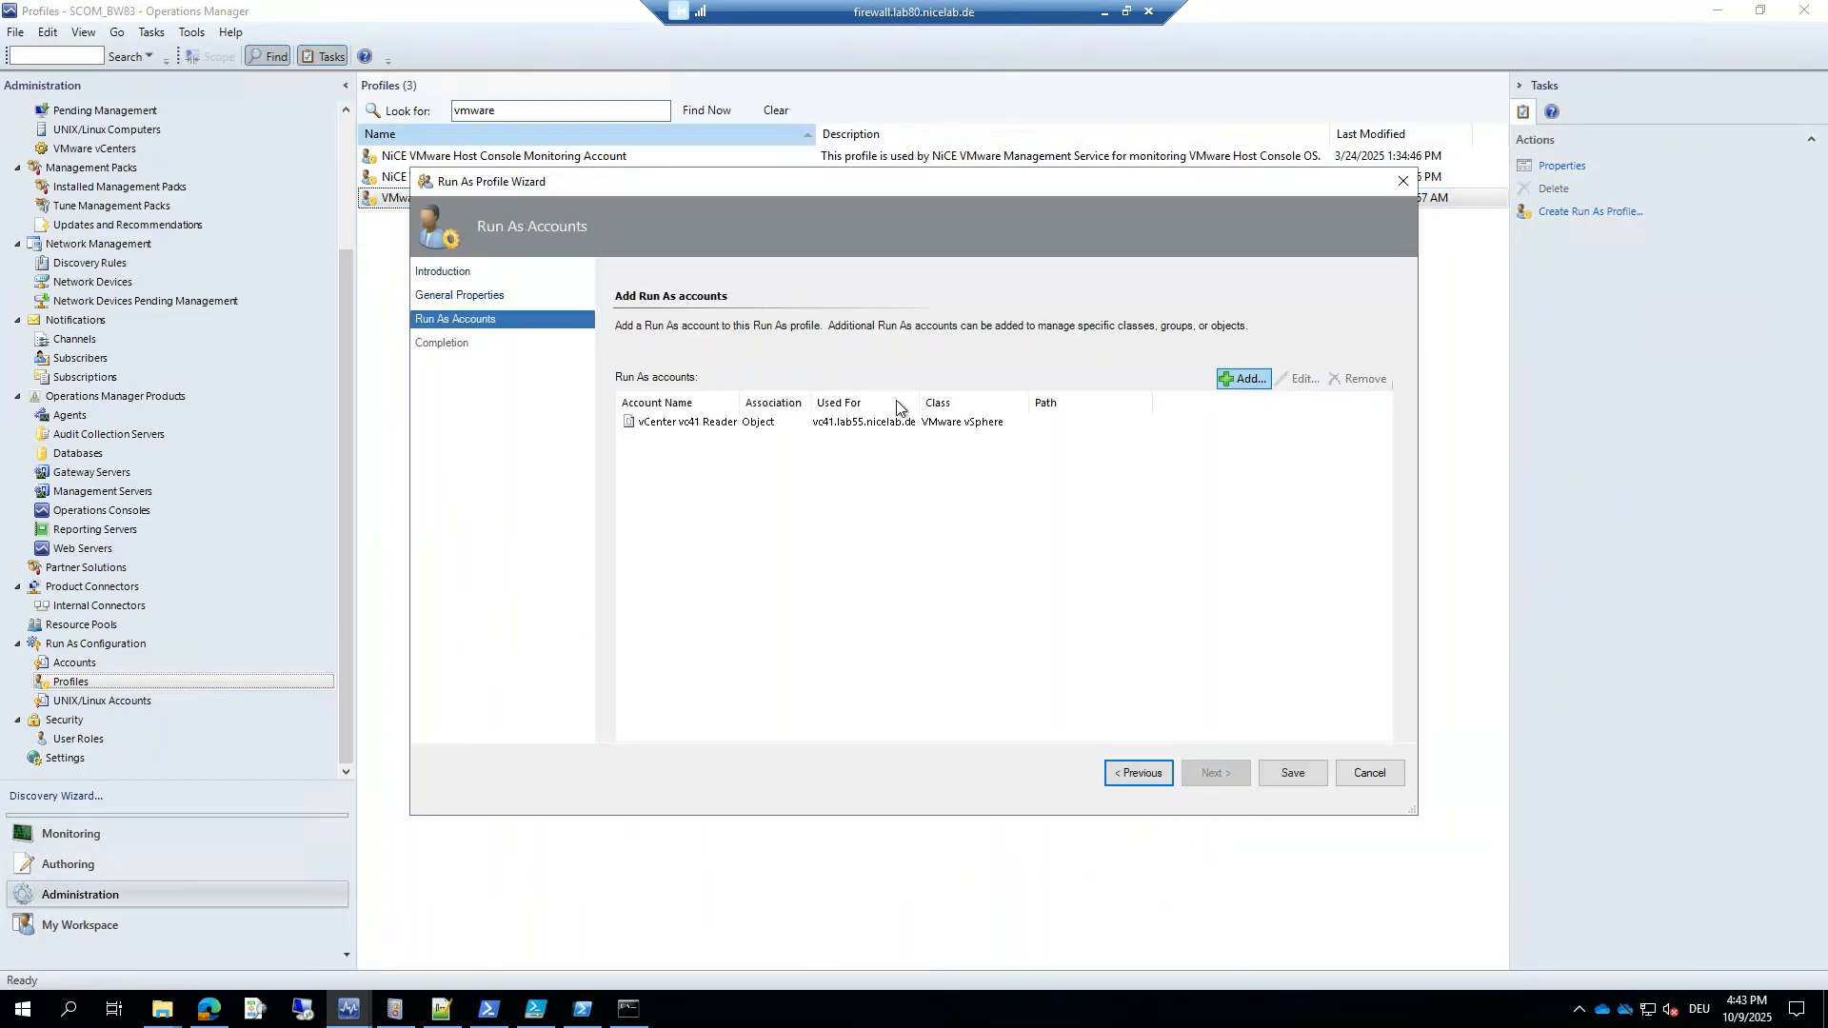
{"action": "left_click", "coordinate": [1369, 773]}
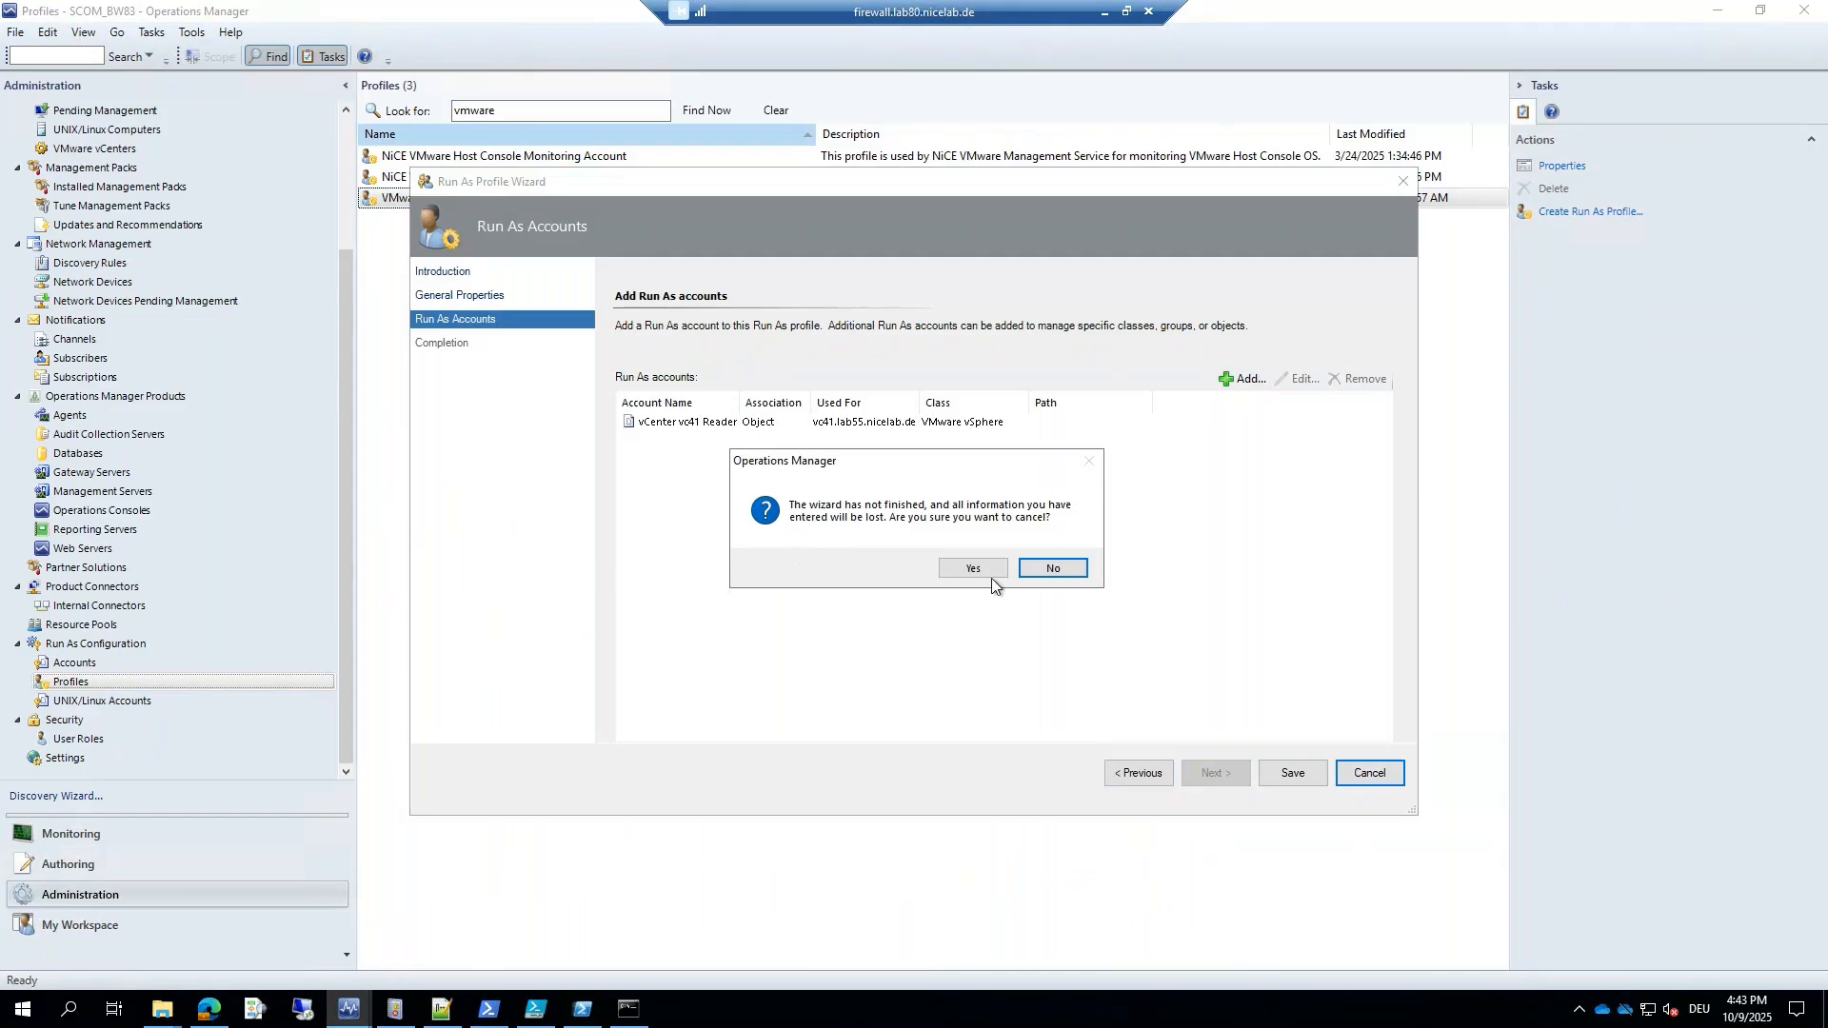
{"action": "left_click", "coordinate": [988, 576]}
{"action": "left_click", "coordinate": [470, 183]}
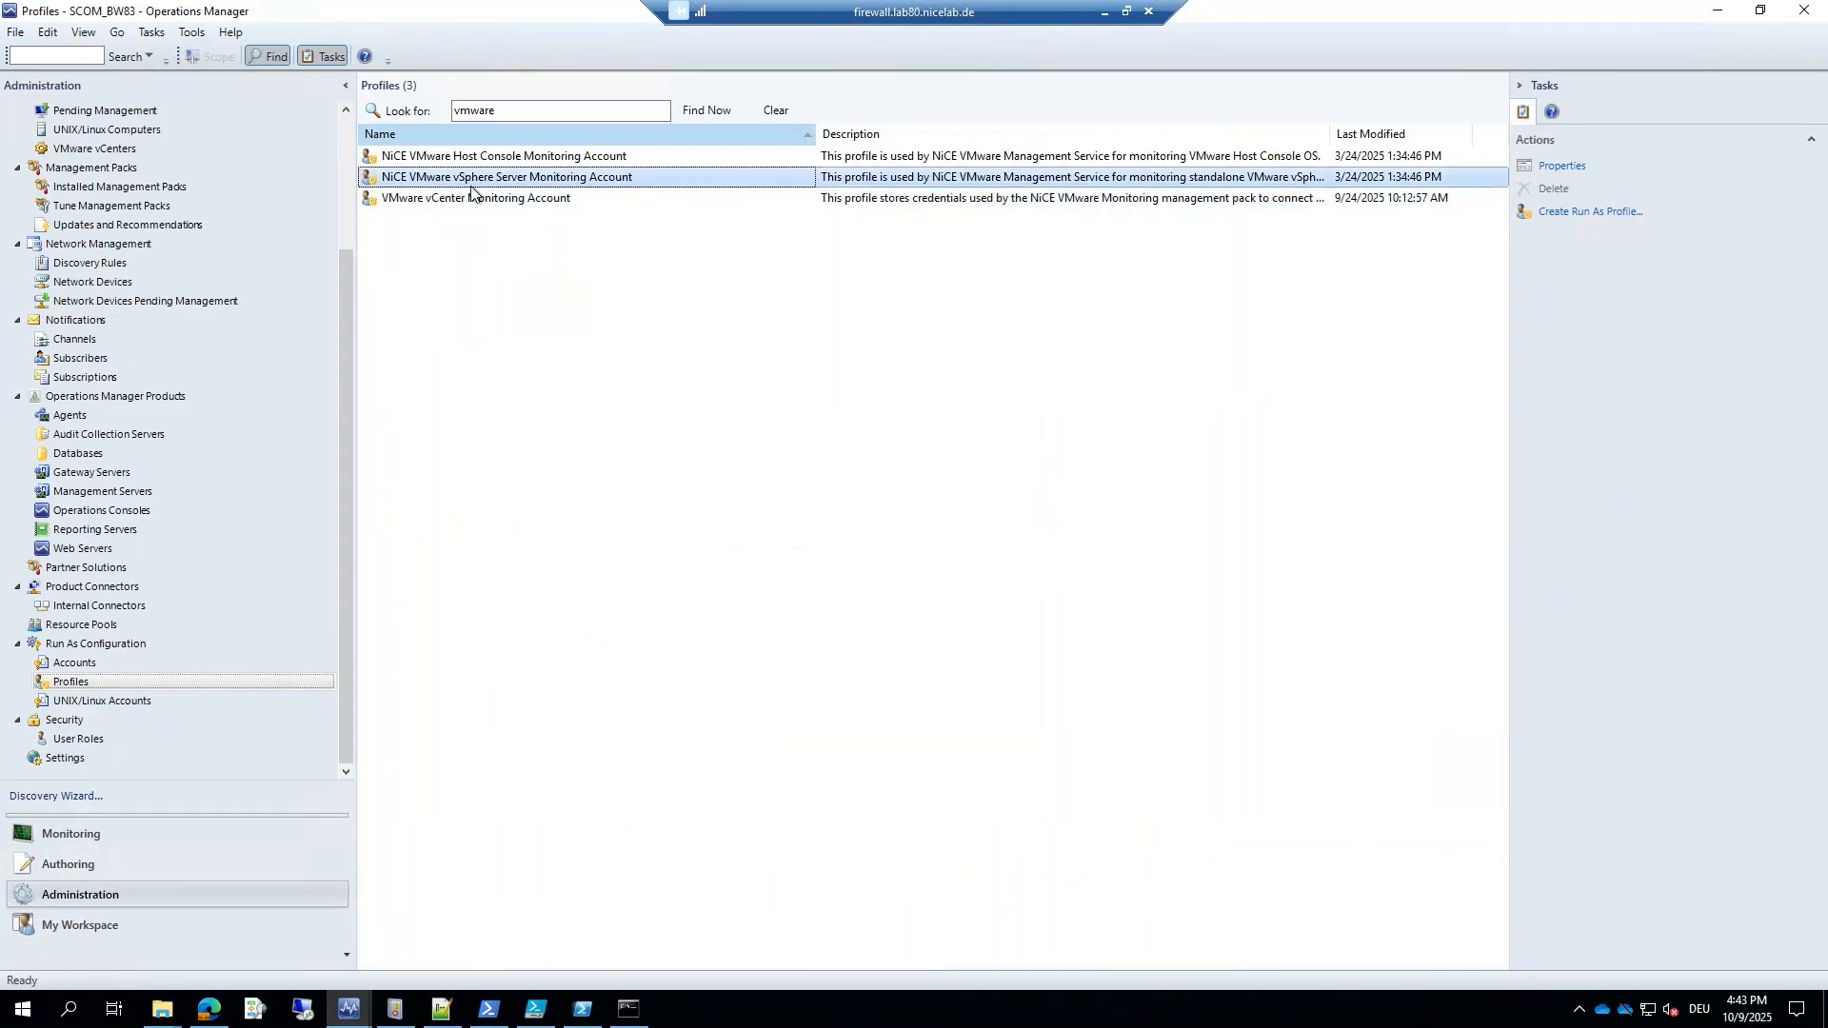
{"action": "left_click", "coordinate": [114, 838]}
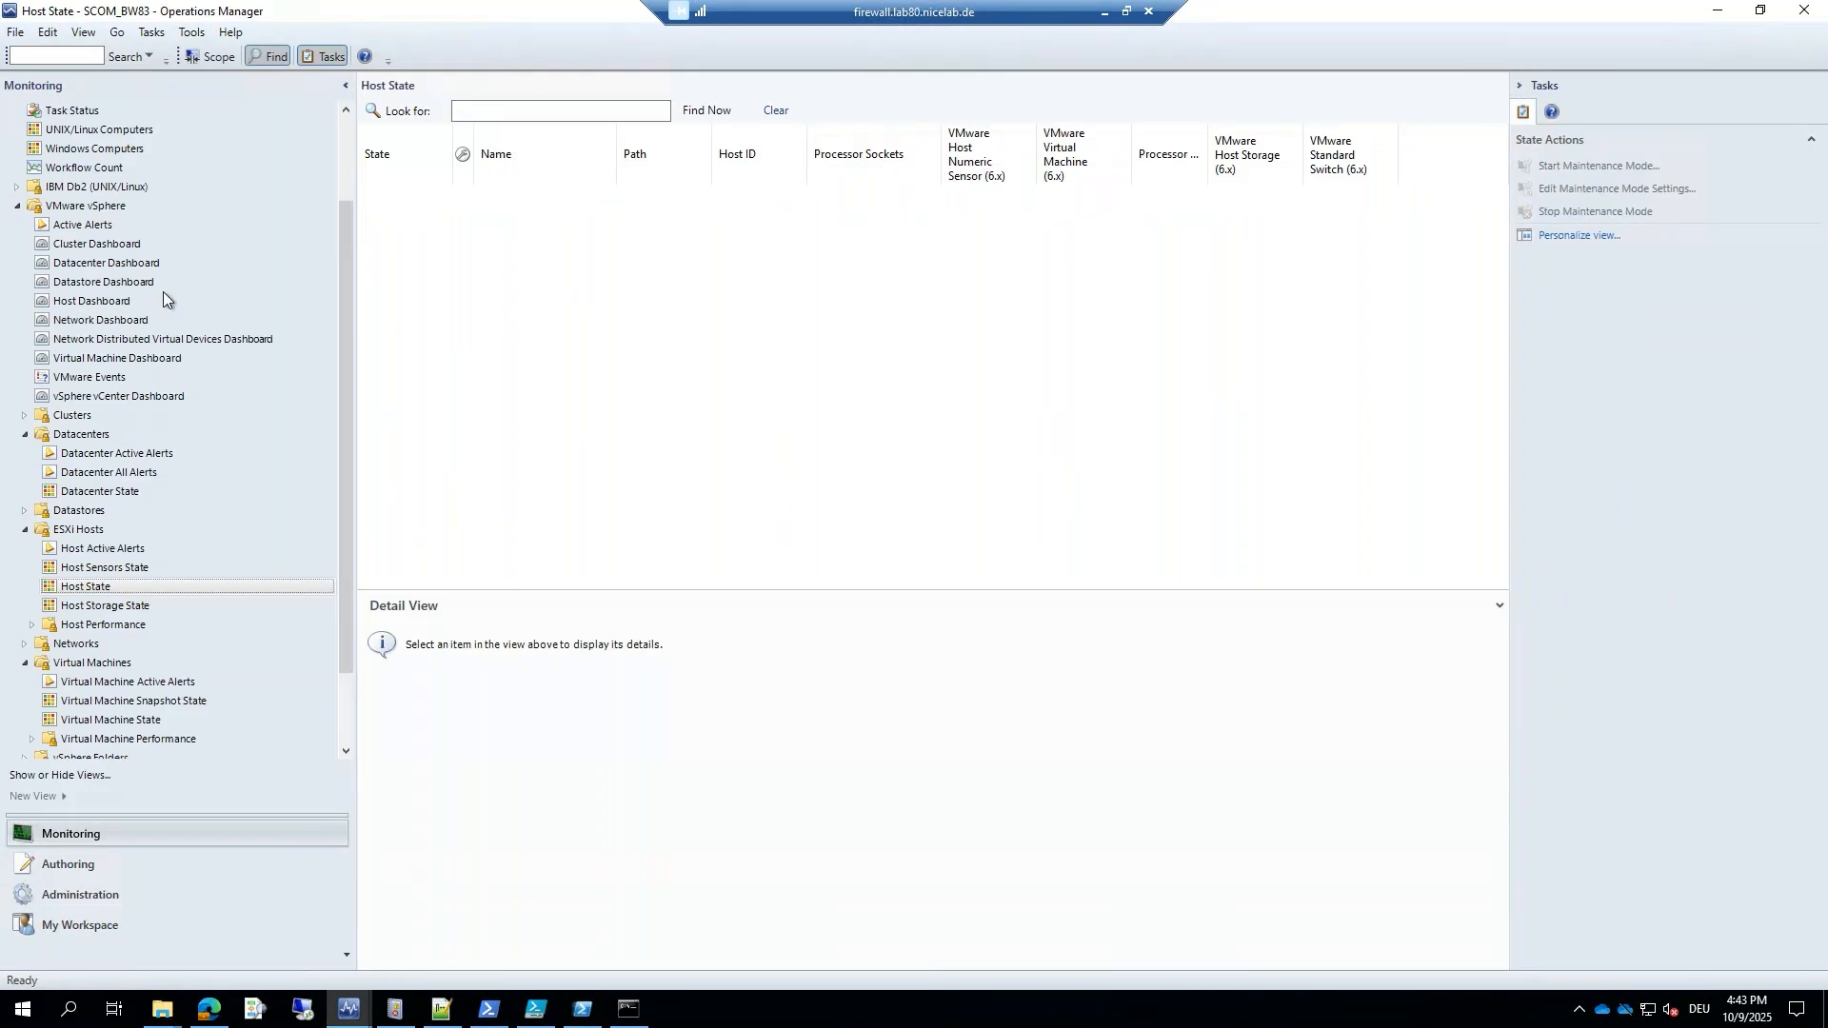
Show the NiCE VMware views folder in the Monitoring tree.
{"action": "left_click", "coordinate": [53, 776]}
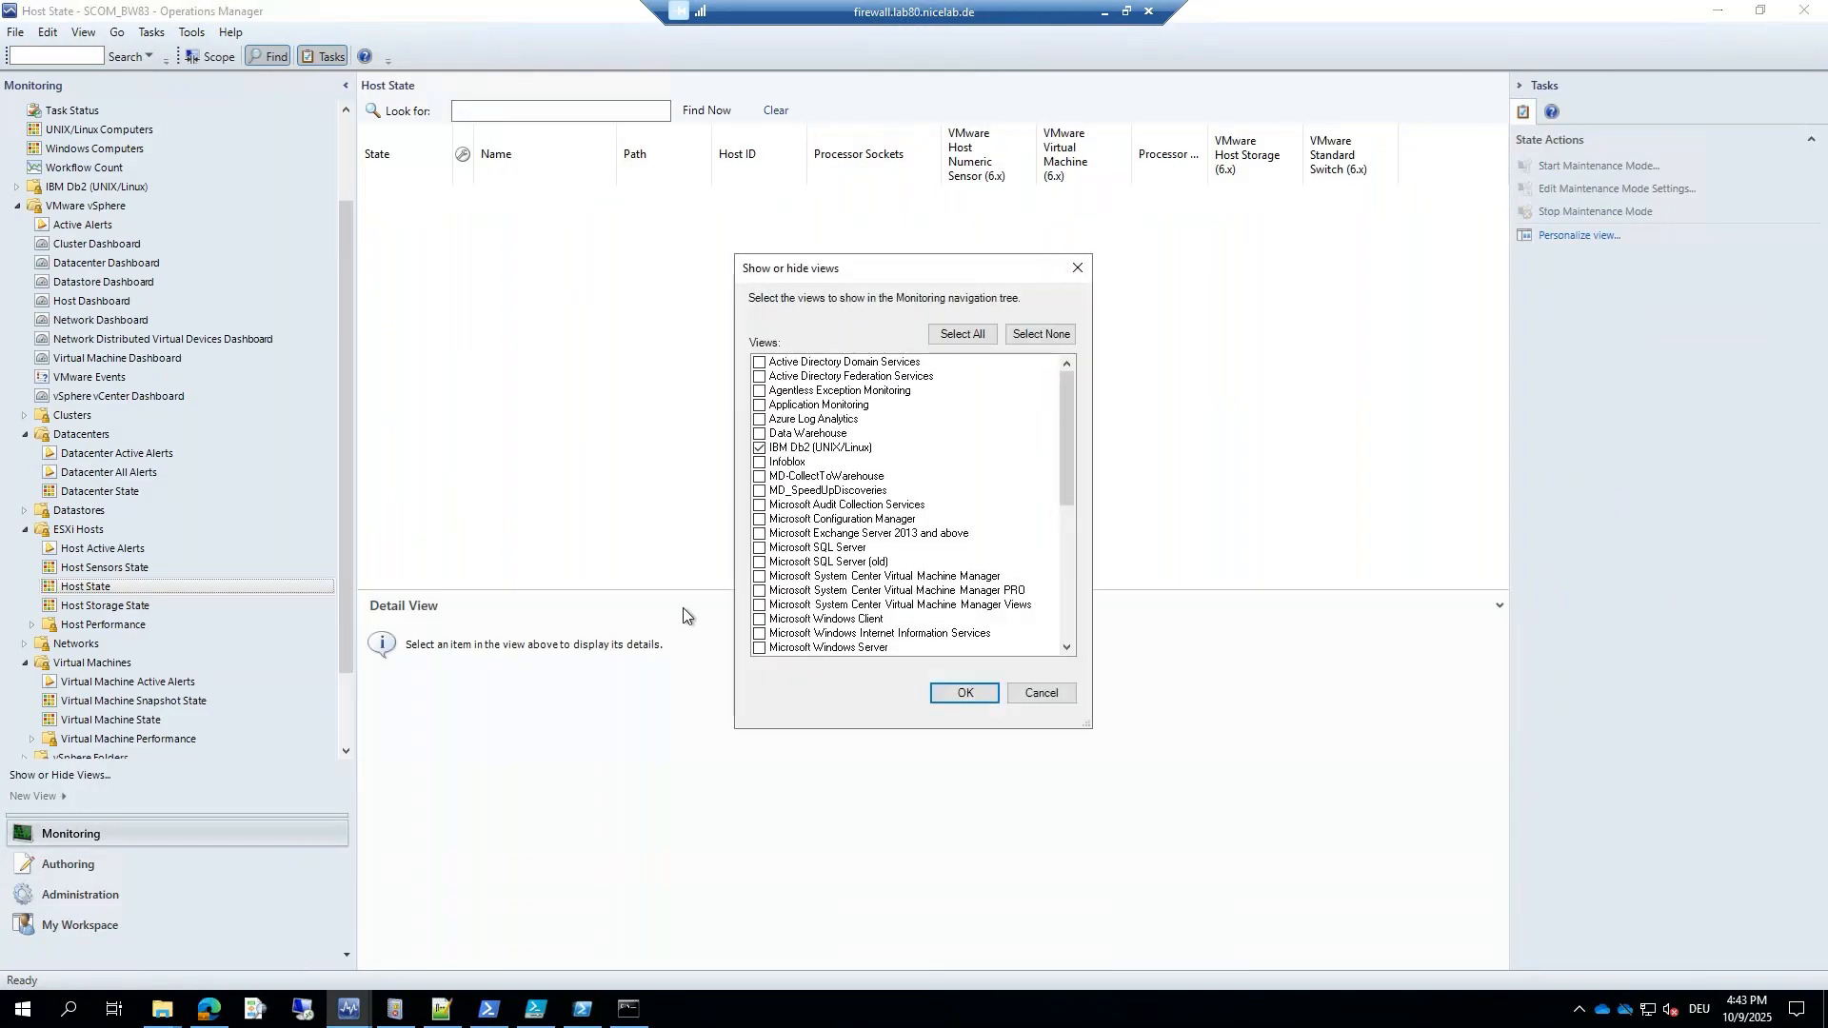
{"action": "scroll", "coordinate": [807, 523], "scroll_direction": "down", "scroll_amount": 6}
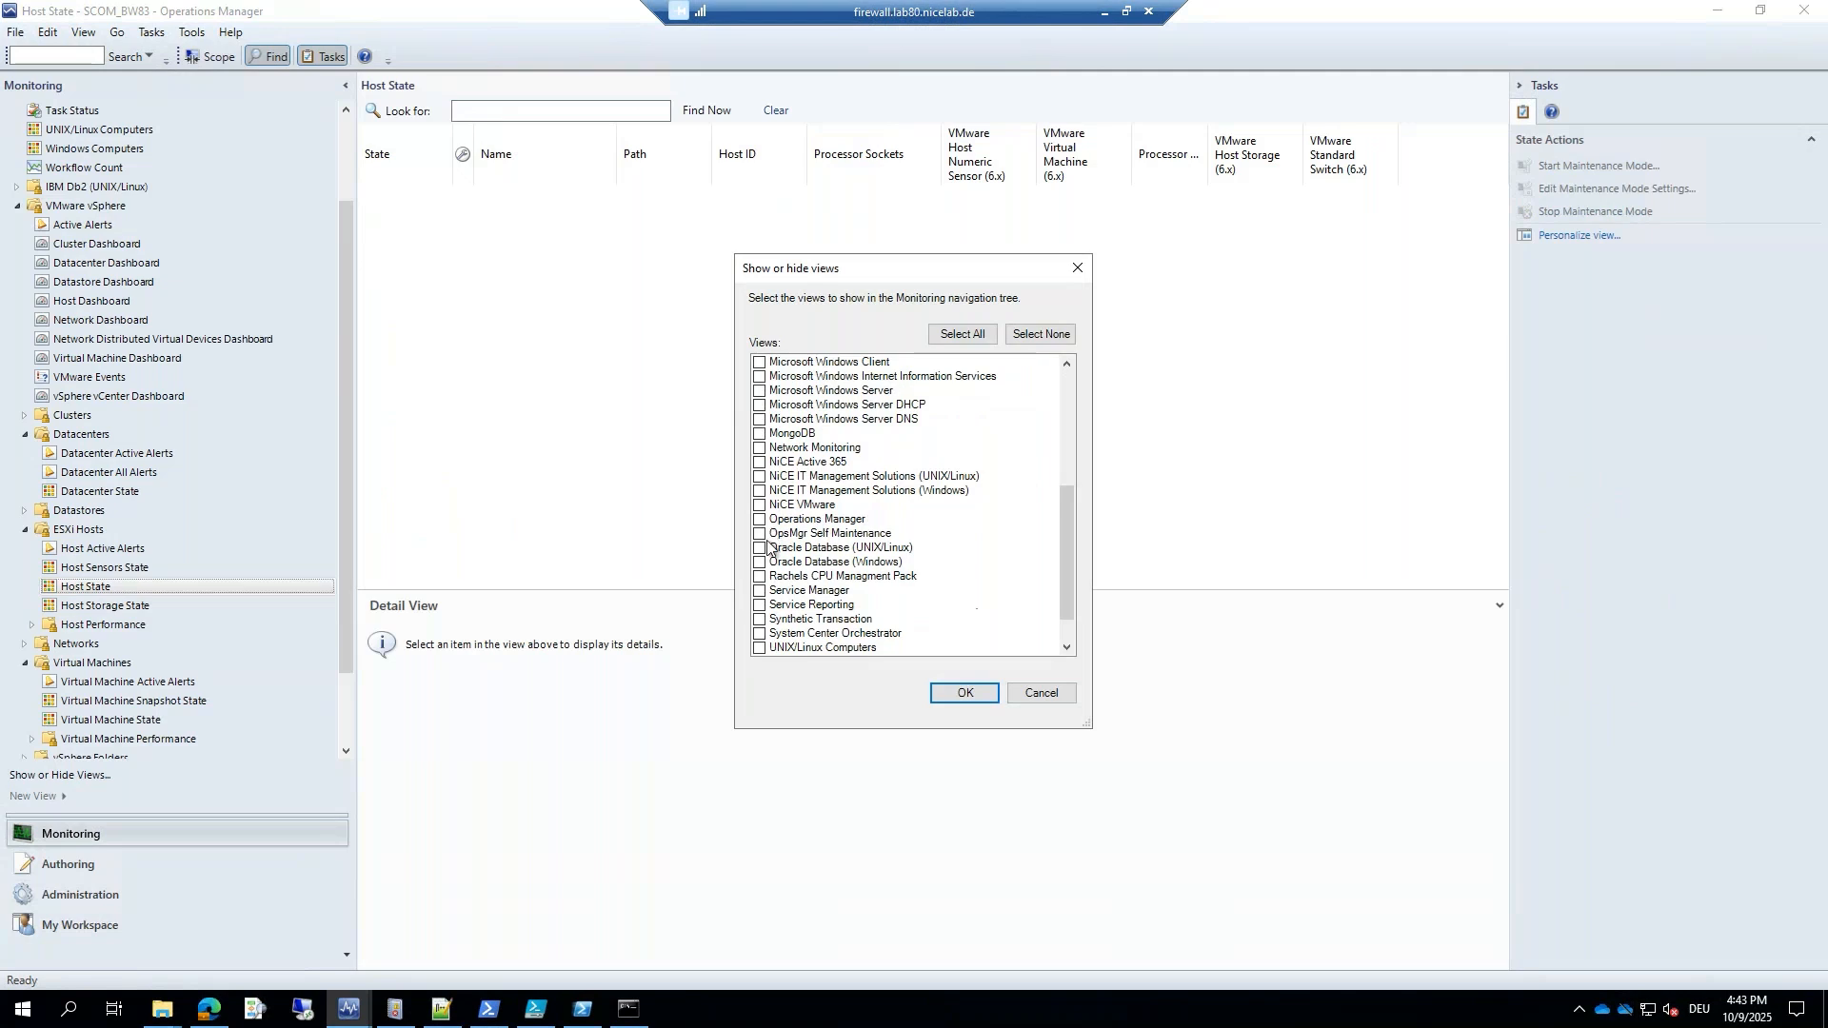
{"action": "left_click", "coordinate": [760, 506]}
{"action": "left_click", "coordinate": [963, 693]}
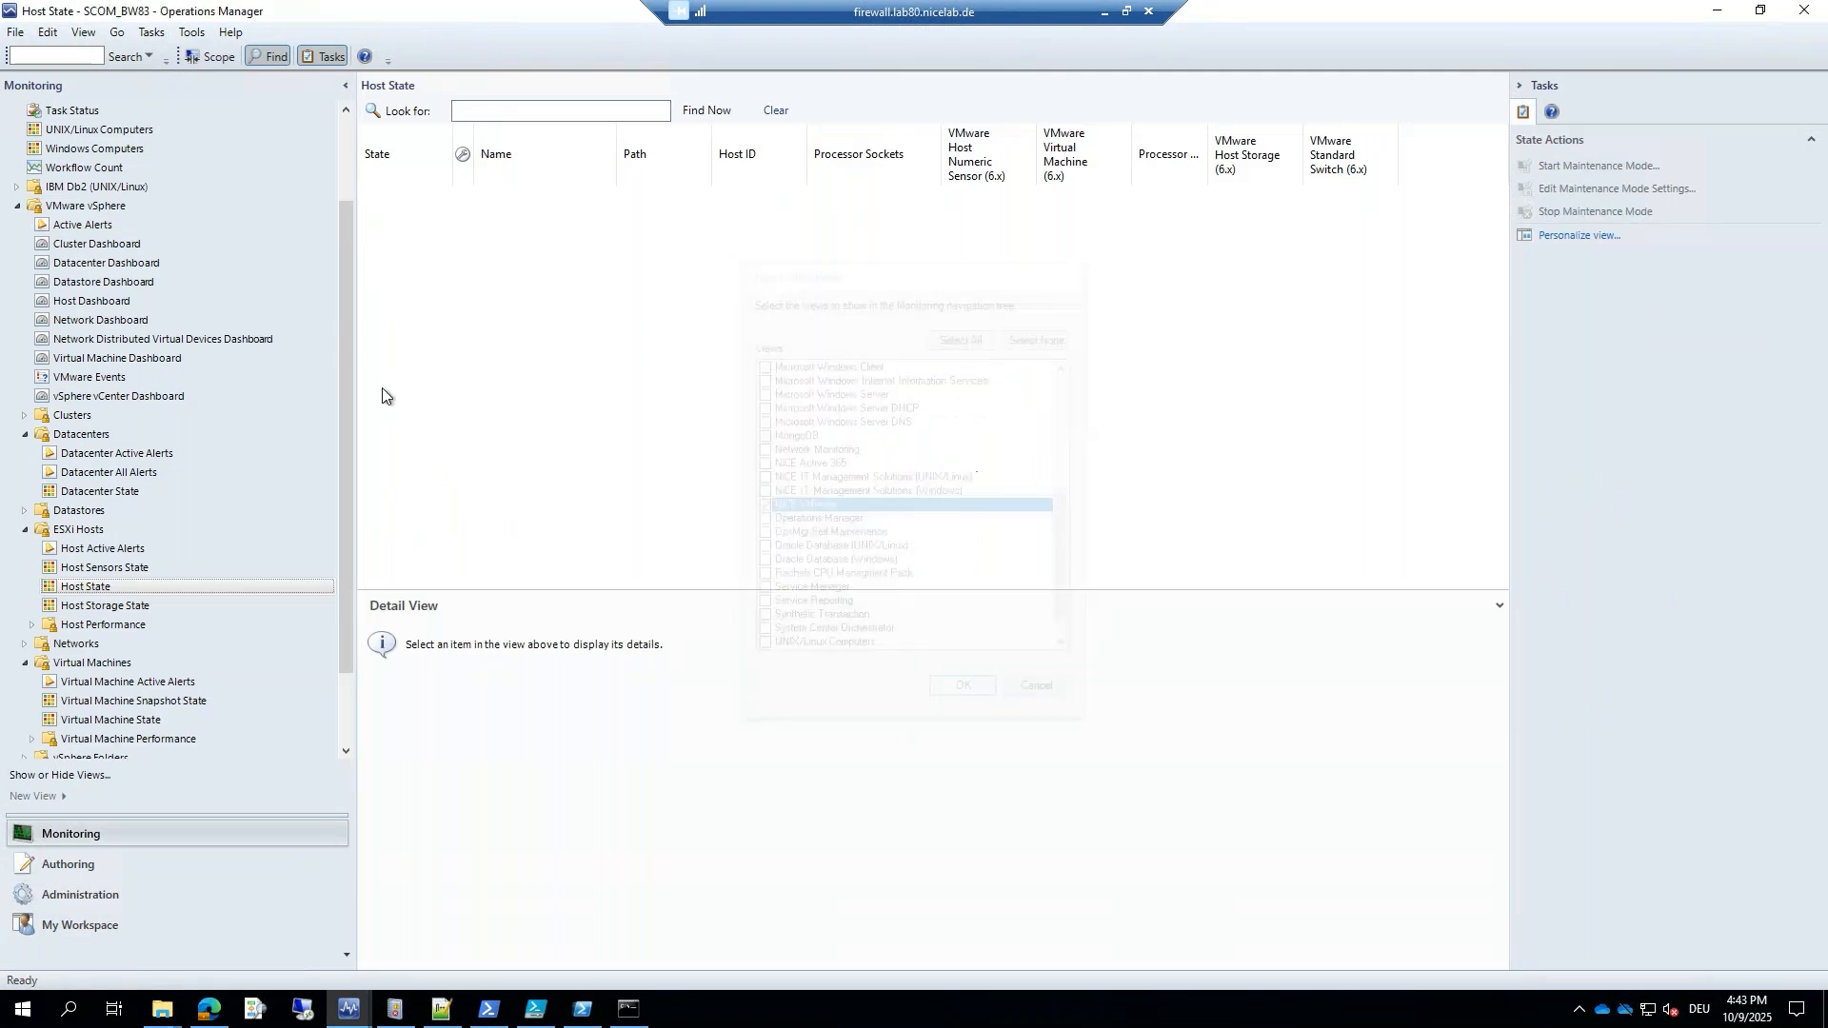
{"action": "left_click", "coordinate": [18, 206]}
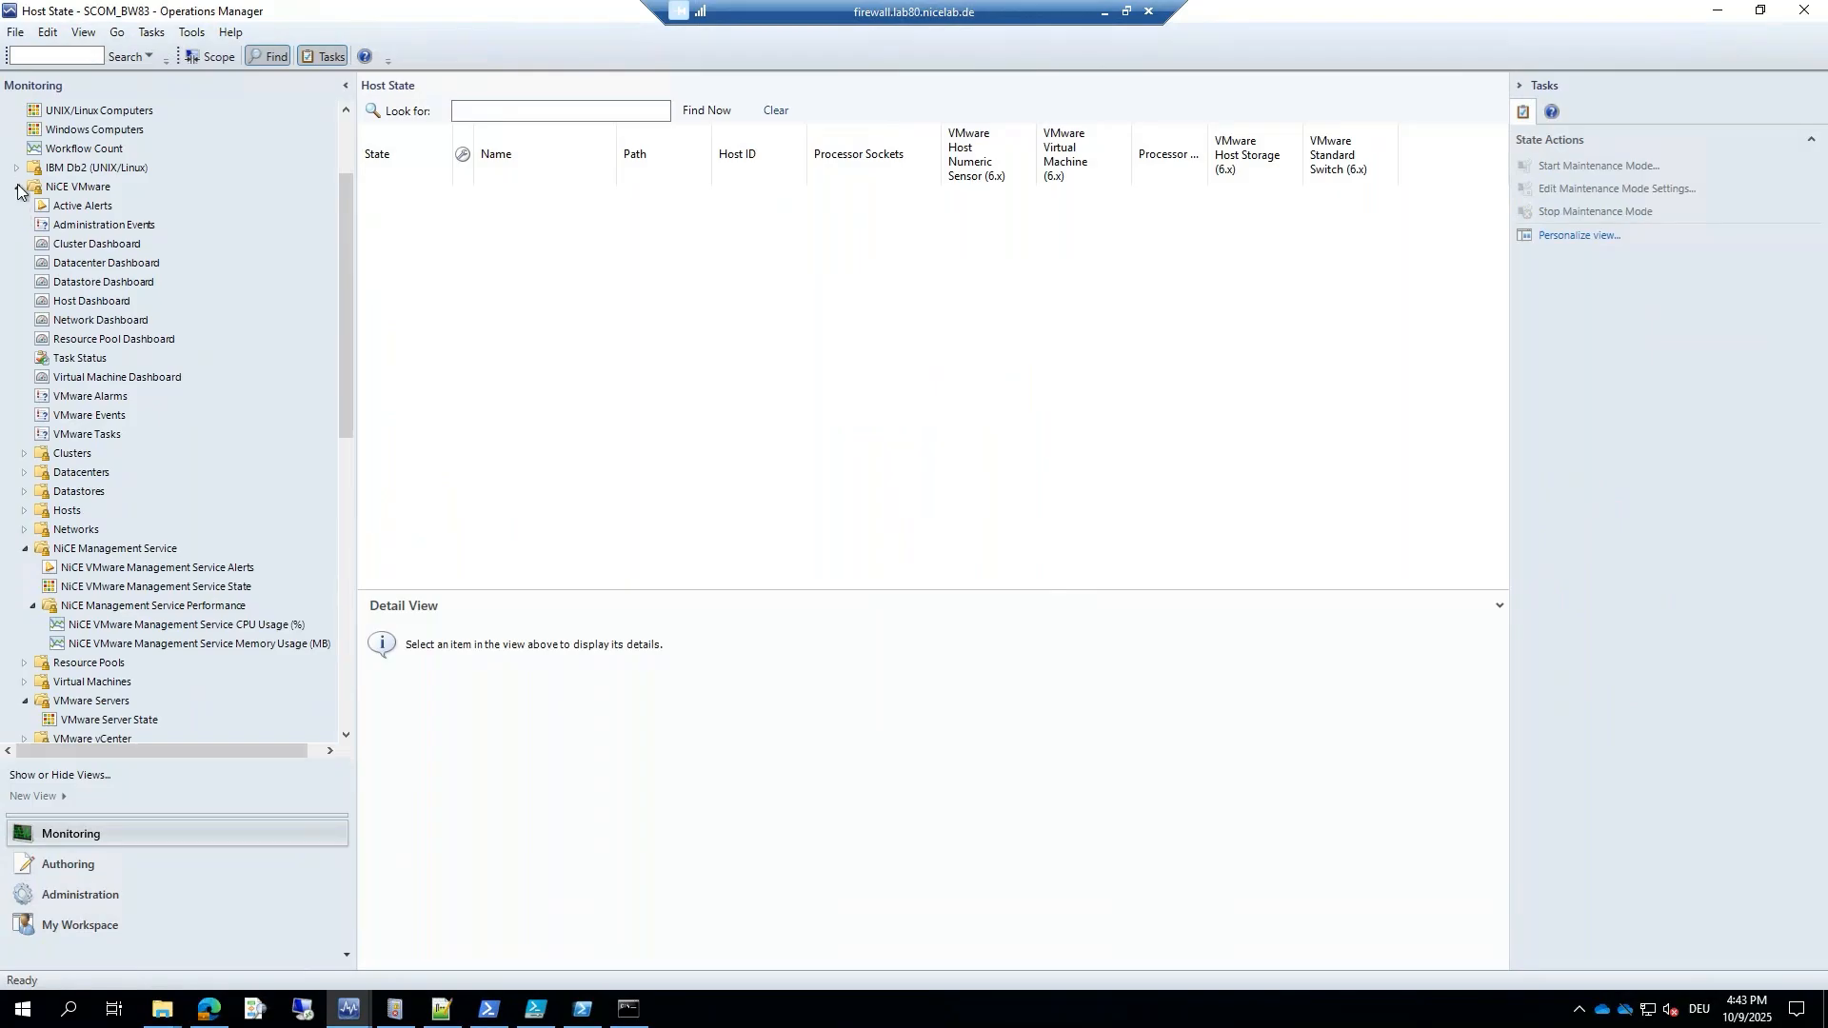
{"action": "left_click", "coordinate": [17, 189]}
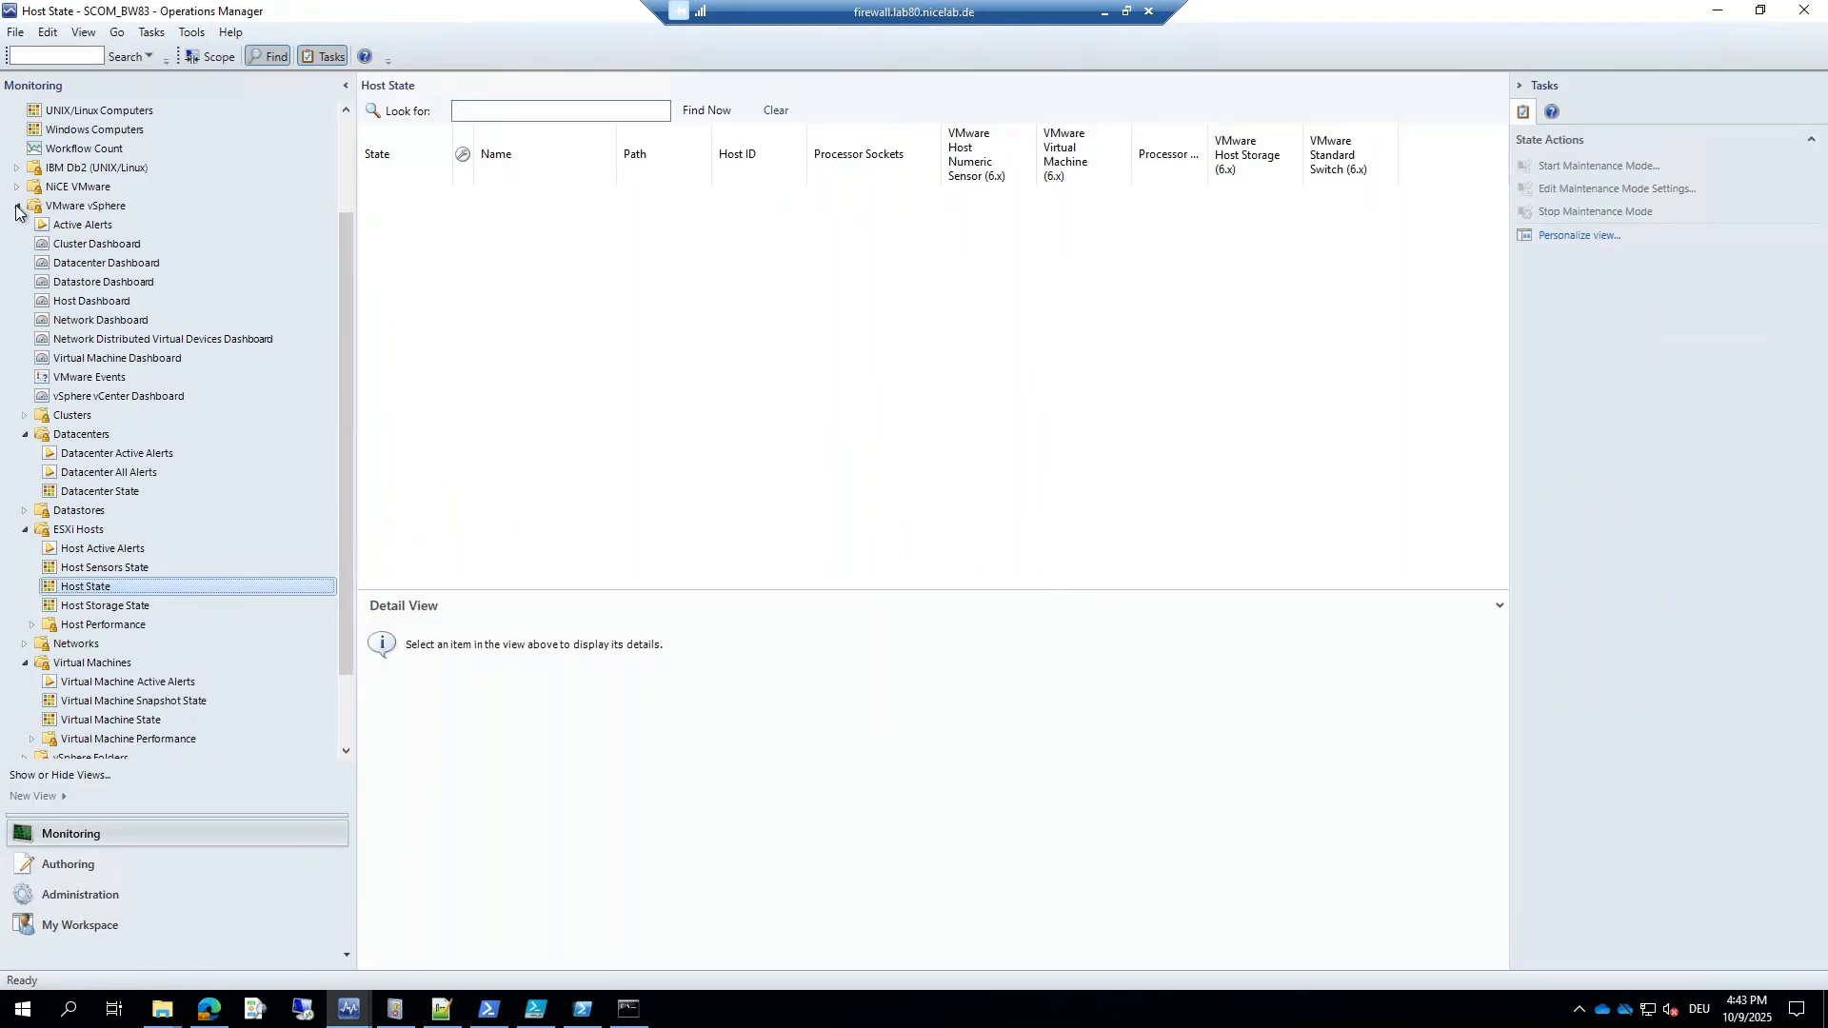
Look at the Host Sensors State and Host State views, then advance to the Roadmap slide.
{"action": "left_click", "coordinate": [78, 569]}
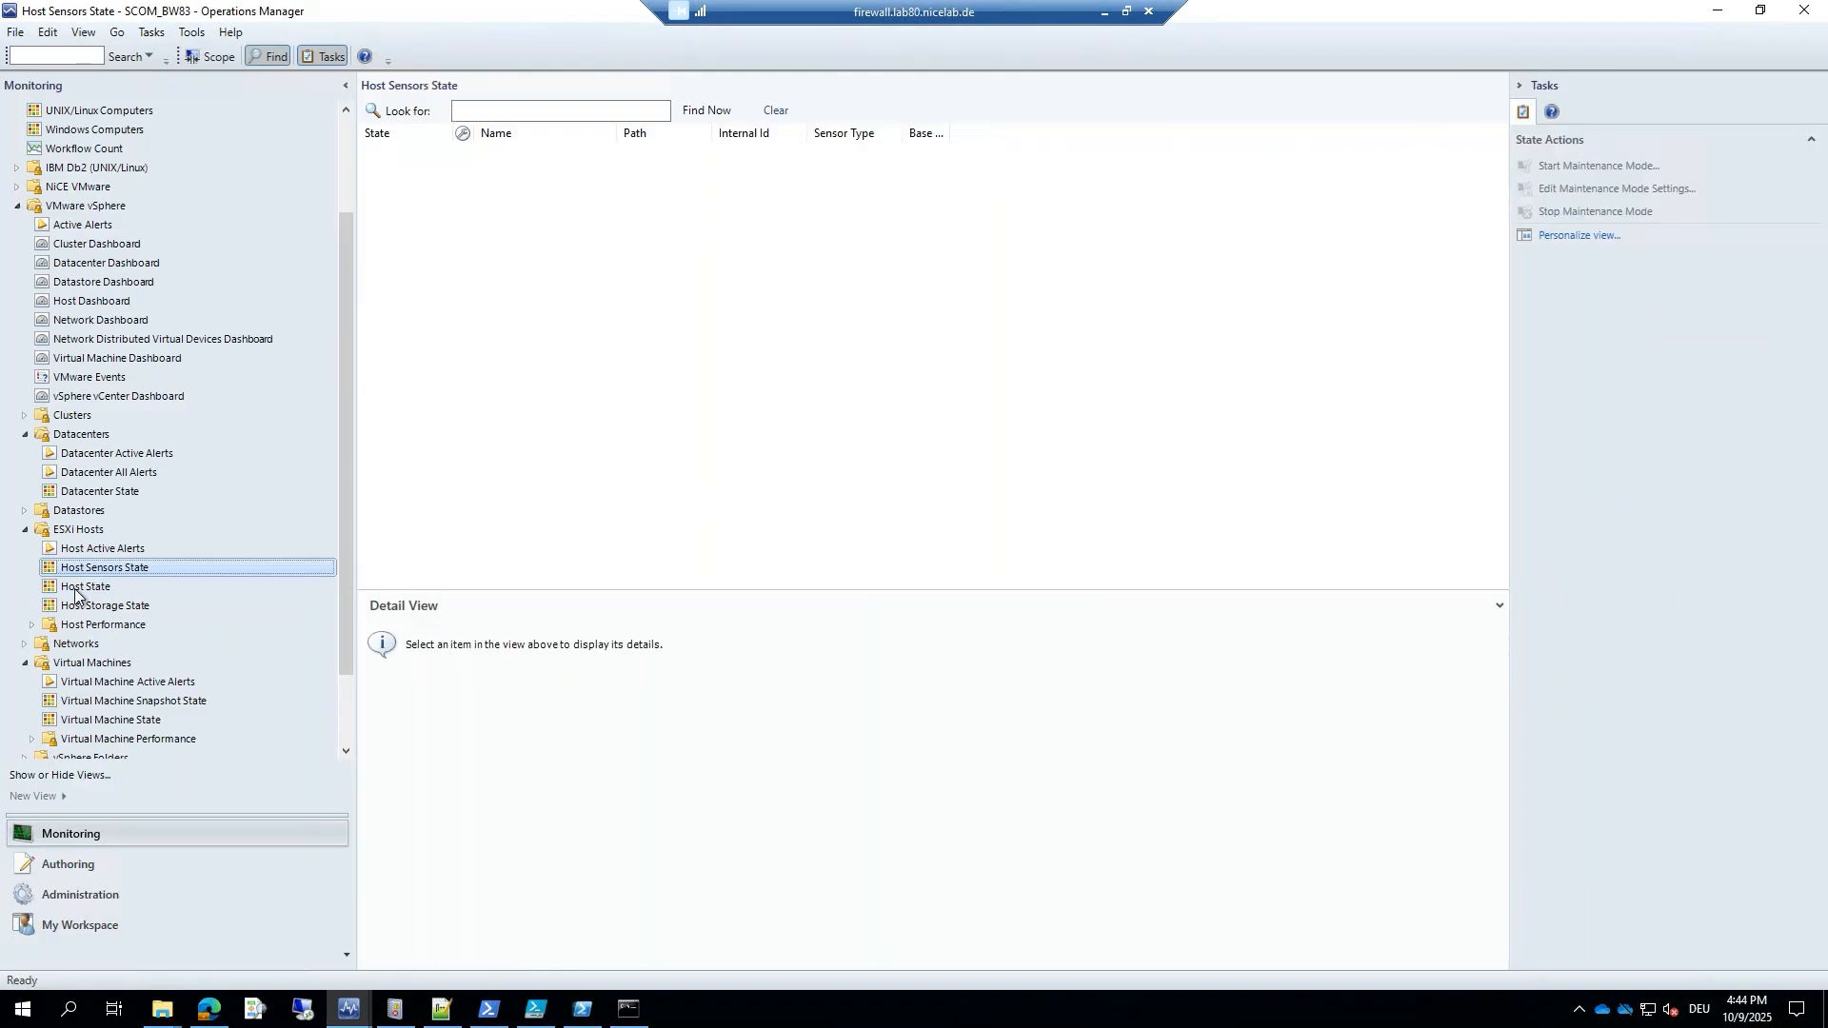
{"action": "left_click", "coordinate": [75, 590]}
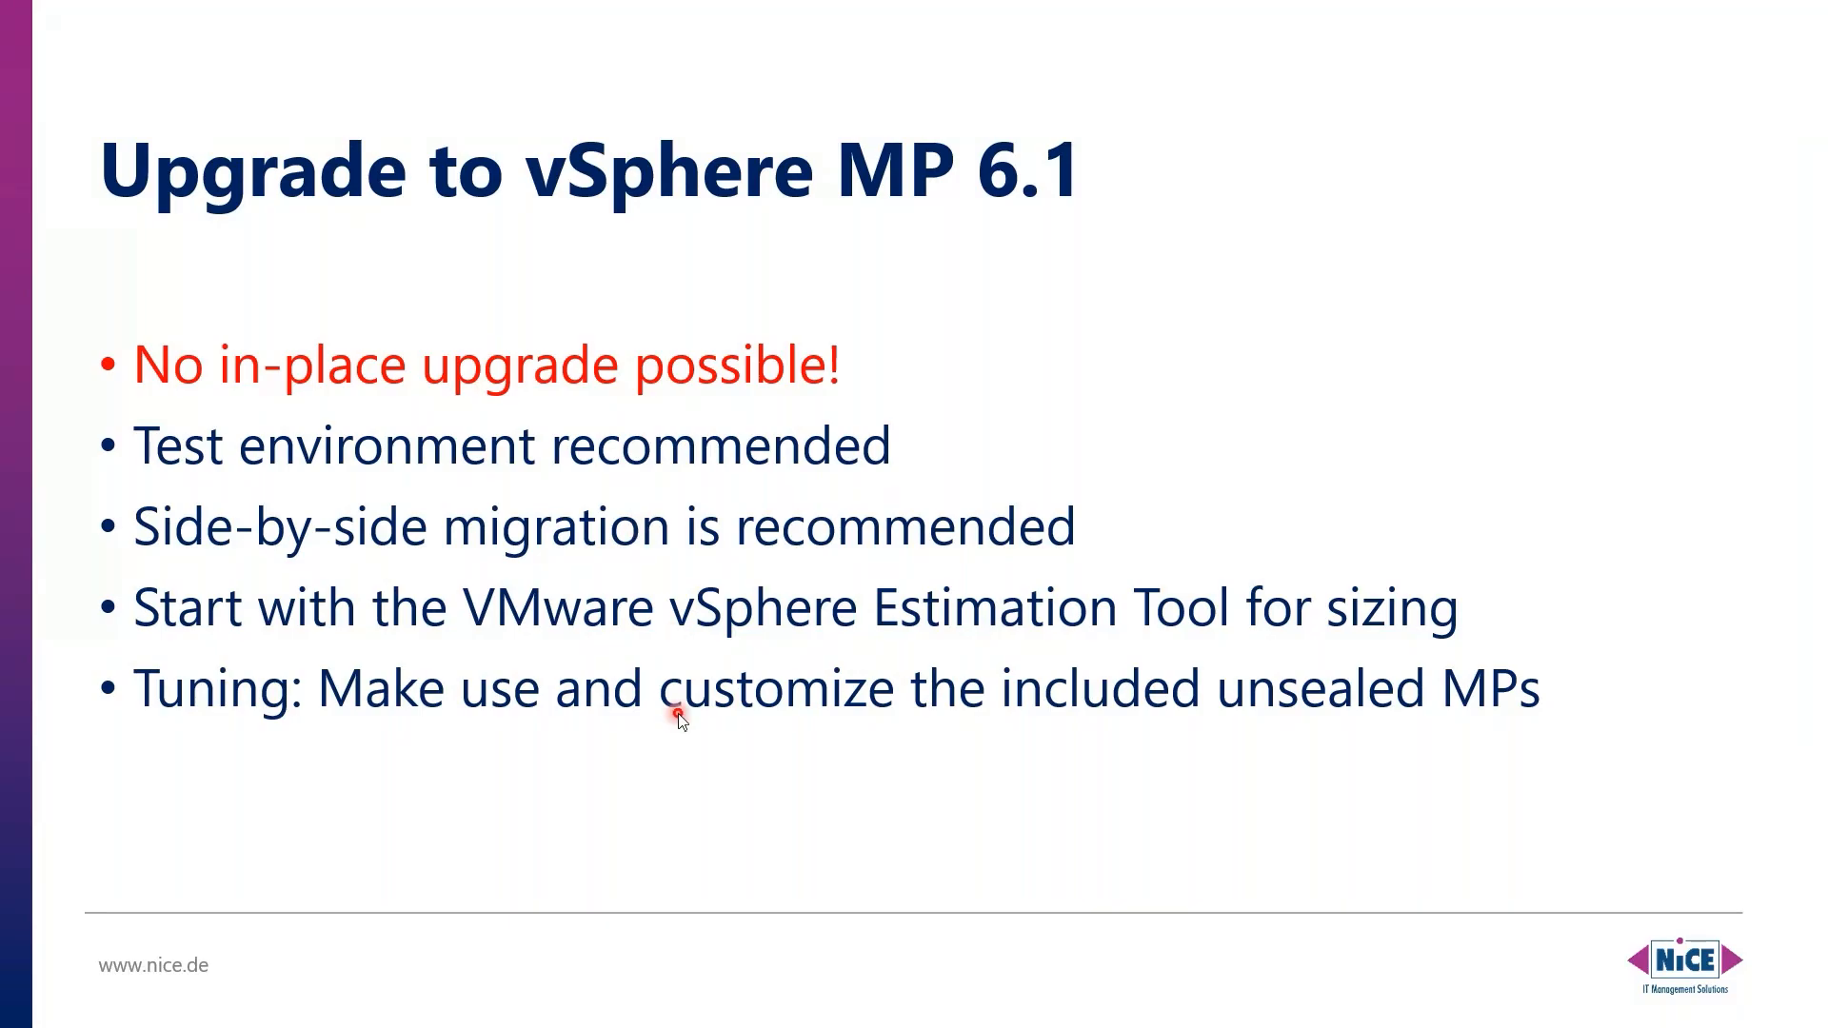
{"action": "key", "text": "Right"}
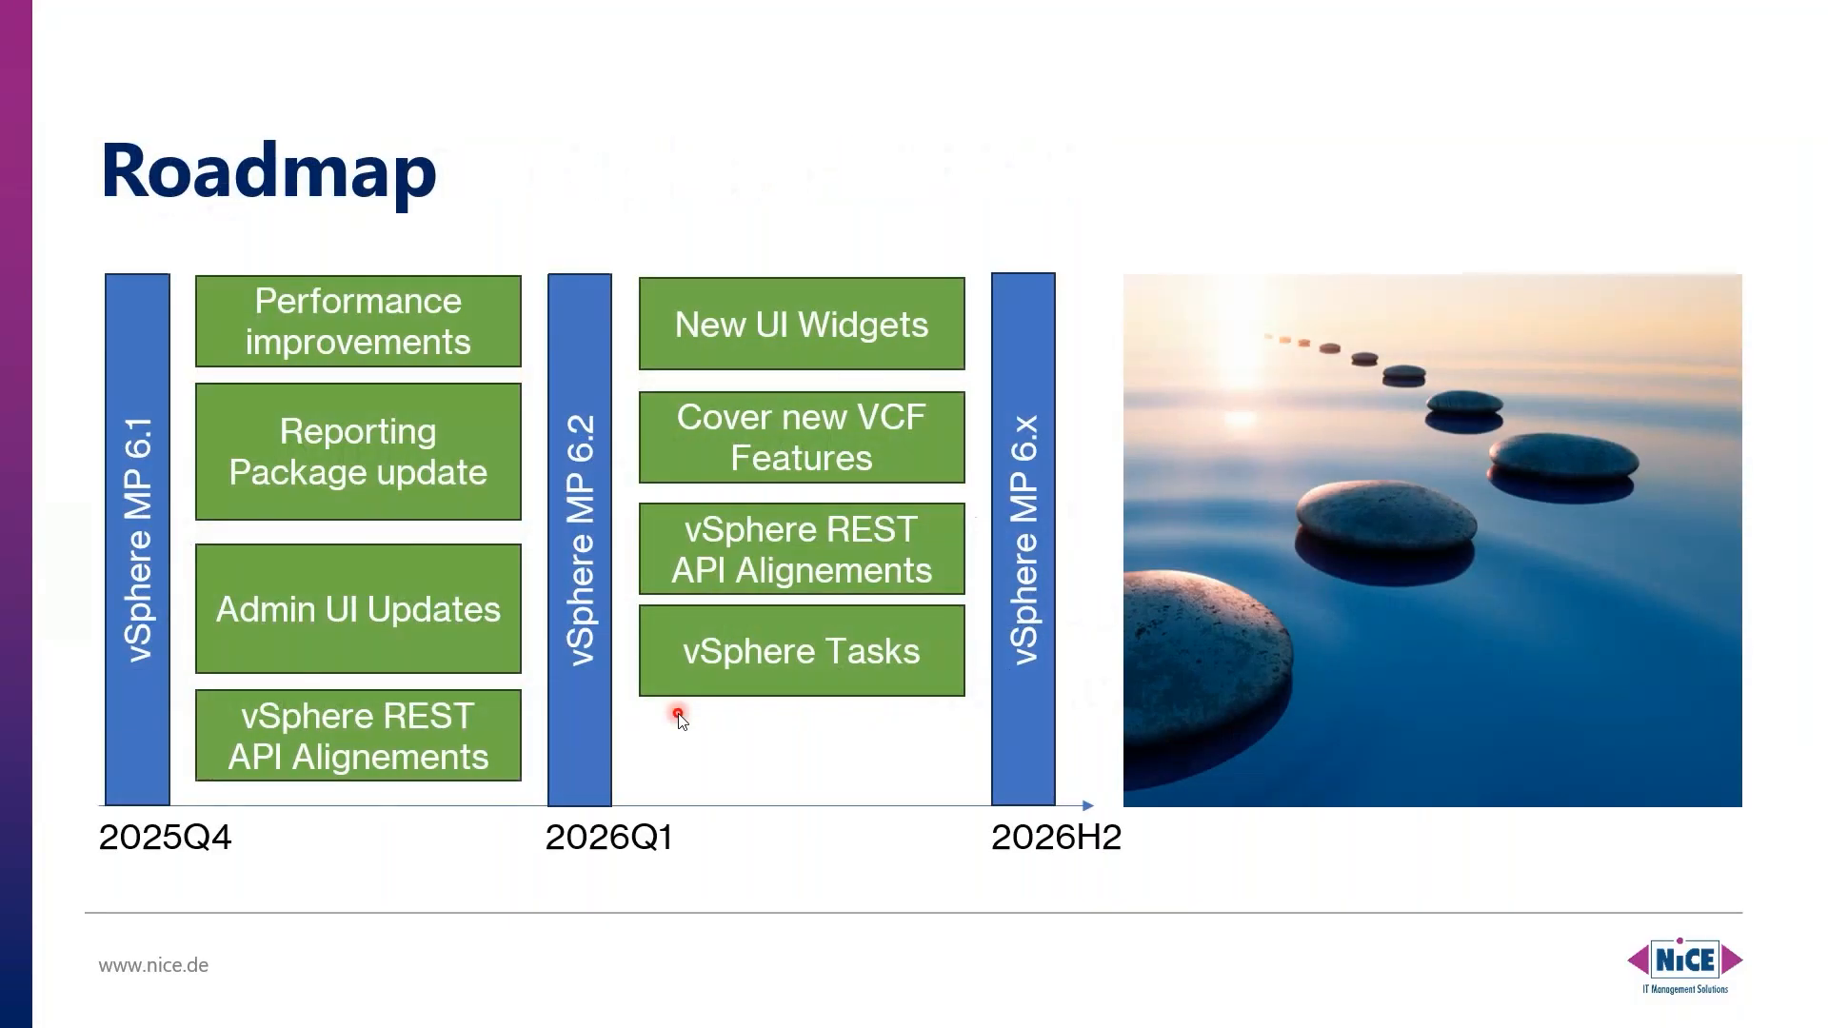
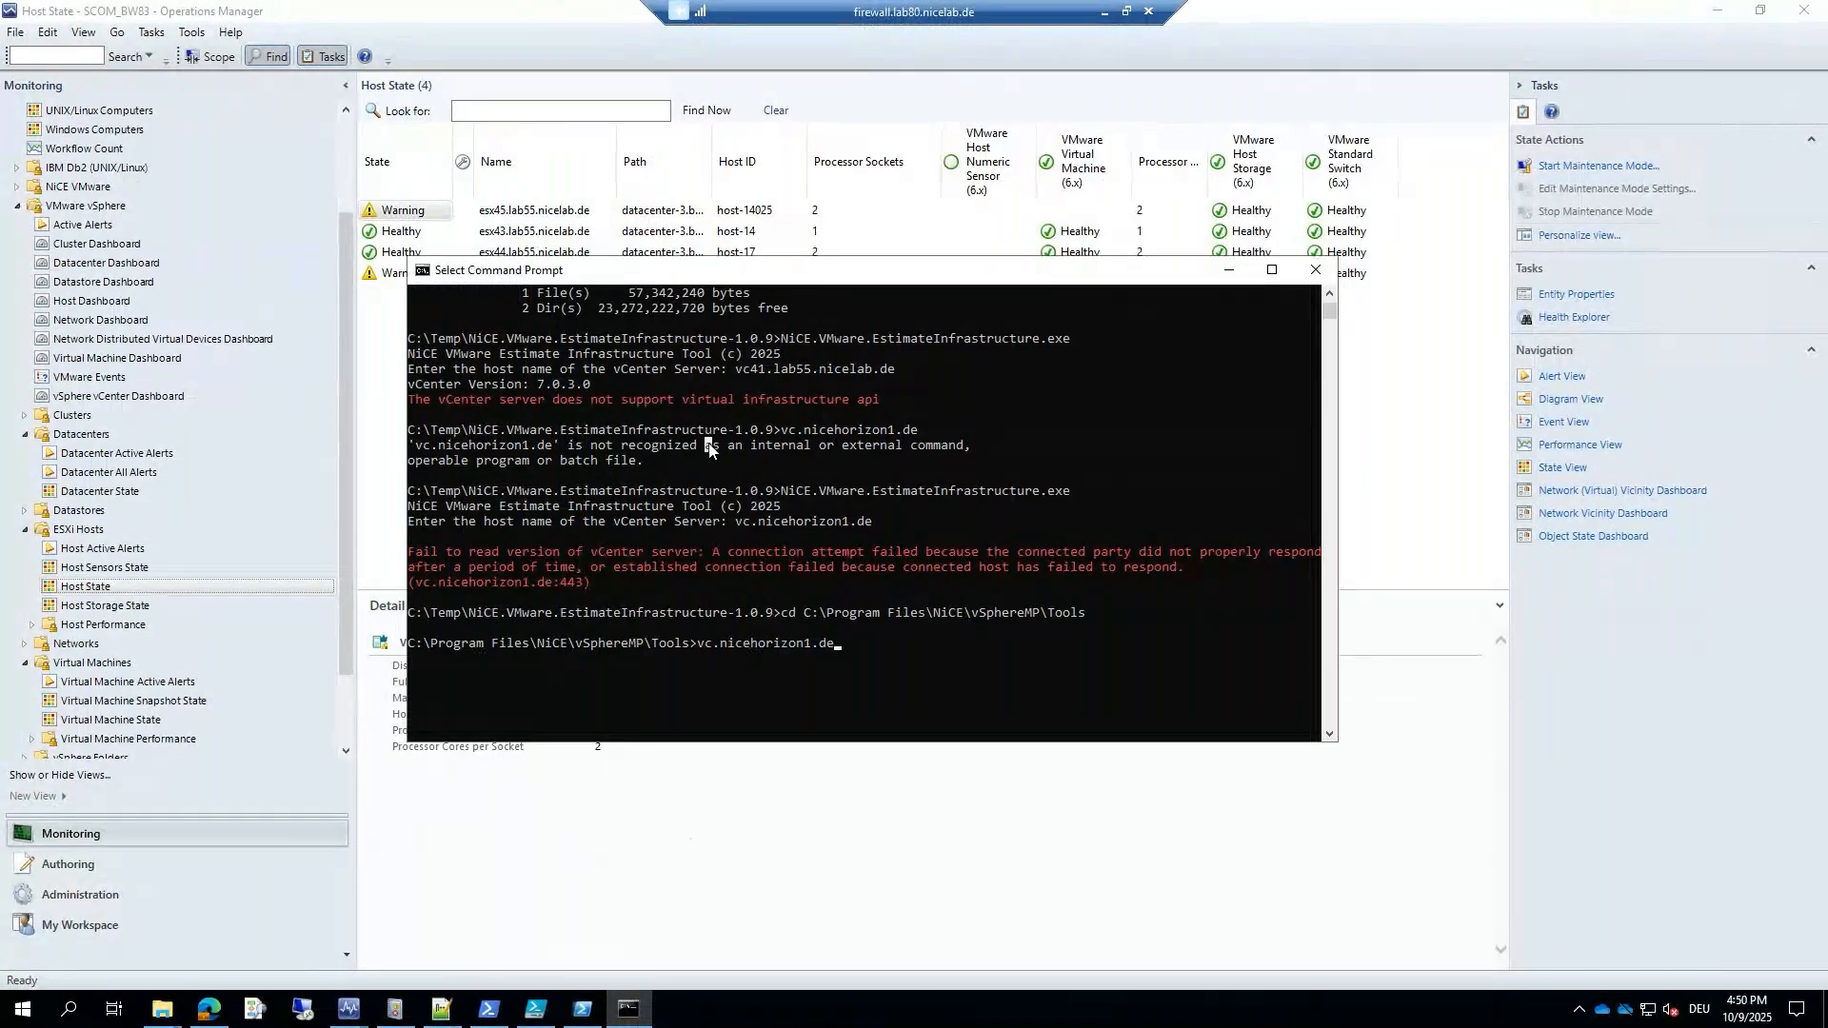
Clear the console, then rerun EstimateInfrastructure.exe from vSphereMP\Tools against vc41.lab55.nicelab.de.
{"action": "key", "text": "Escape"}
{"action": "key", "text": "BackSpace"}
{"action": "key", "text": "BackSpace"}
{"action": "key", "text": "BackSpace"}
{"action": "key", "text": "BackSpace"}
{"action": "key", "text": "BackSpace"}
{"action": "key", "text": "BackSpace"}
{"action": "key", "text": "BackSpace"}
{"action": "key", "text": "BackSpace"}
{"action": "key", "text": "BackSpace"}
{"action": "key", "text": "BackSpace"}
{"action": "key", "text": "BackSpace"}
{"action": "key", "text": "BackSpace"}
{"action": "key", "text": "BackSpace"}
{"action": "key", "text": "BackSpace"}
{"action": "key", "text": "BackSpace"}
{"action": "key", "text": "BackSpace"}
{"action": "key", "text": "BackSpace"}
{"action": "key", "text": "BackSpace"}
{"action": "type", "text": "cls"}
{"action": "key", "text": "Return"}
{"action": "key", "text": "Up"}
{"action": "key", "text": "Up"}
{"action": "key", "text": "Up"}
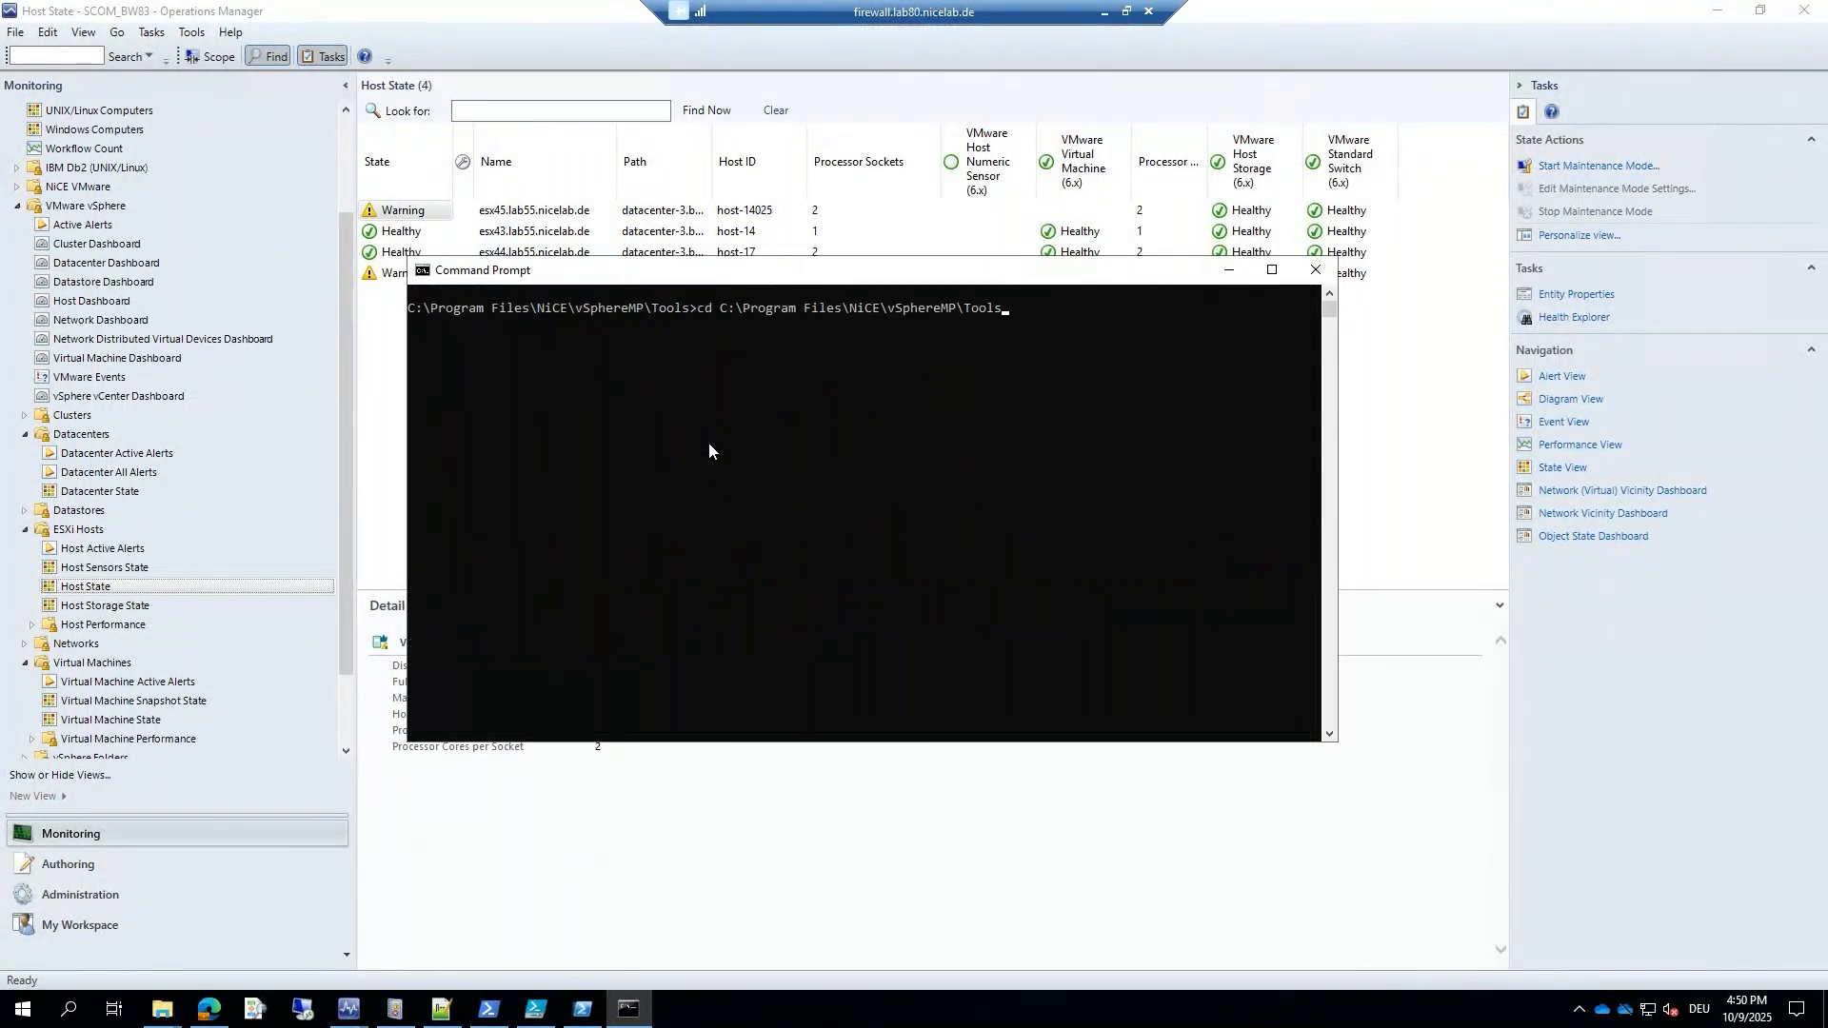
{"action": "key", "text": "Up"}
{"action": "key", "text": "Return"}
{"action": "key", "text": "Up"}
{"action": "key", "text": "Up"}
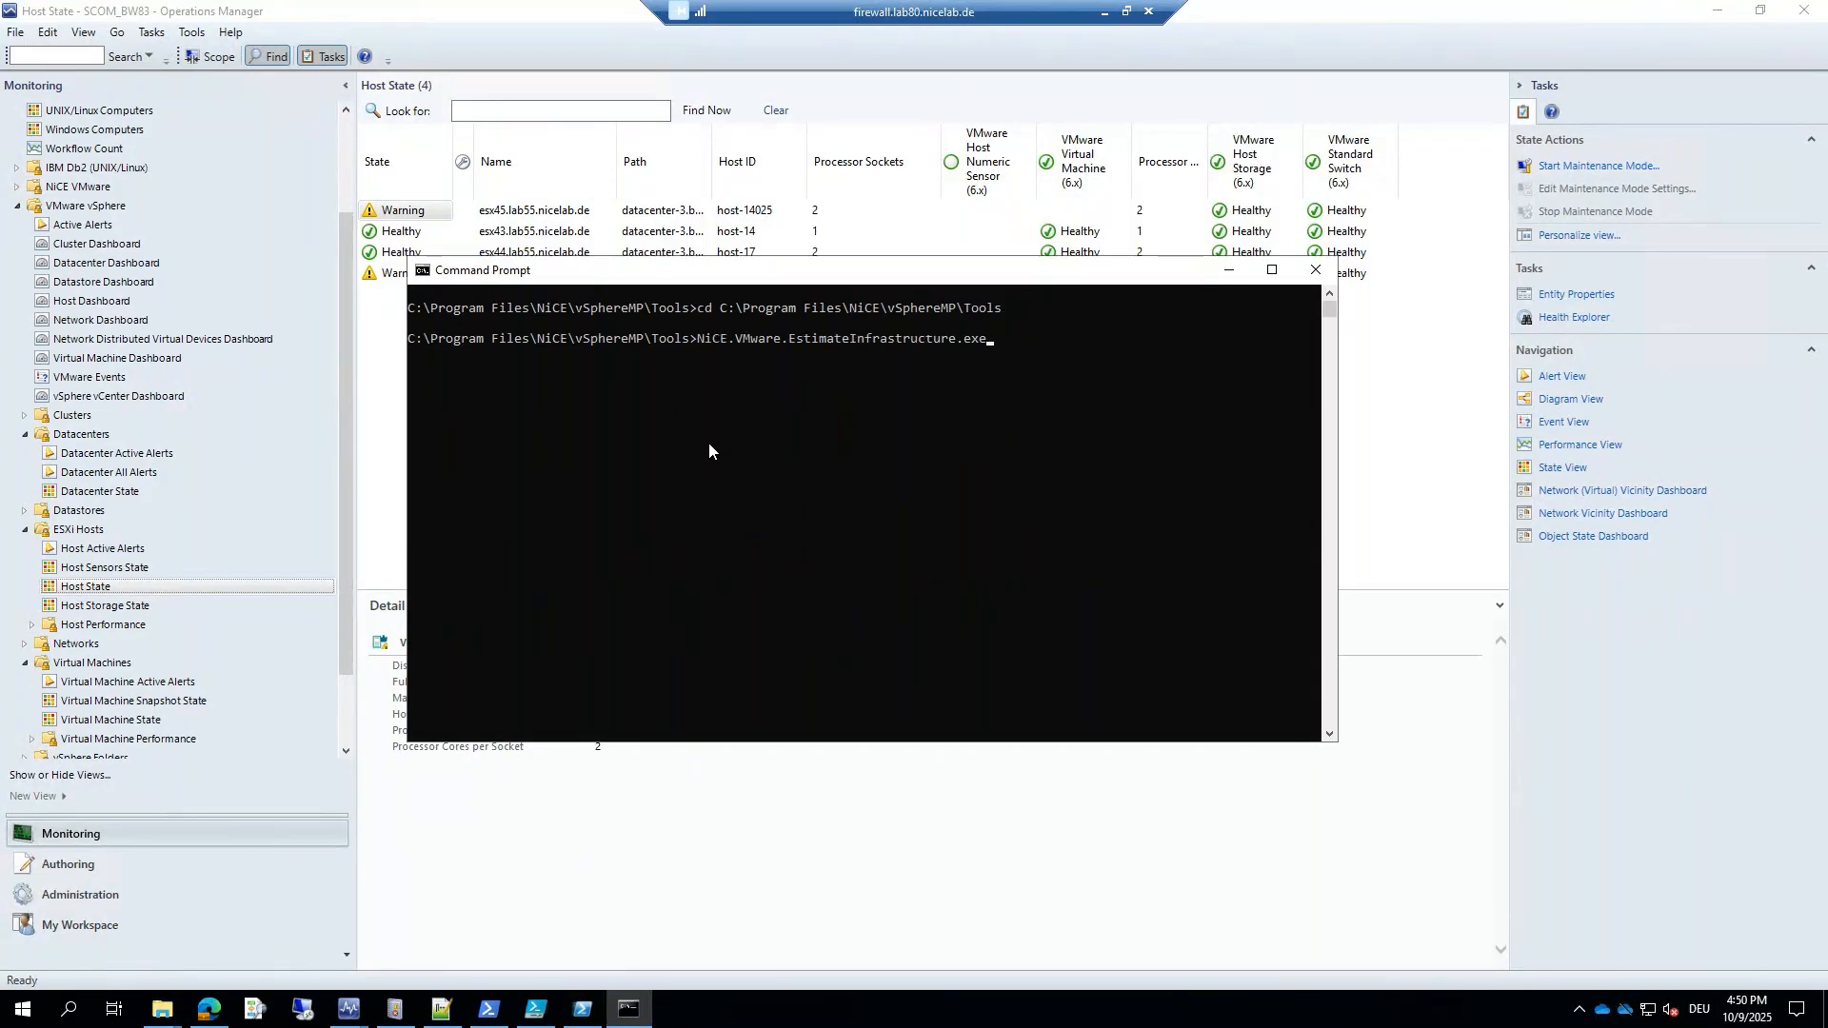
{"action": "key", "text": "Return"}
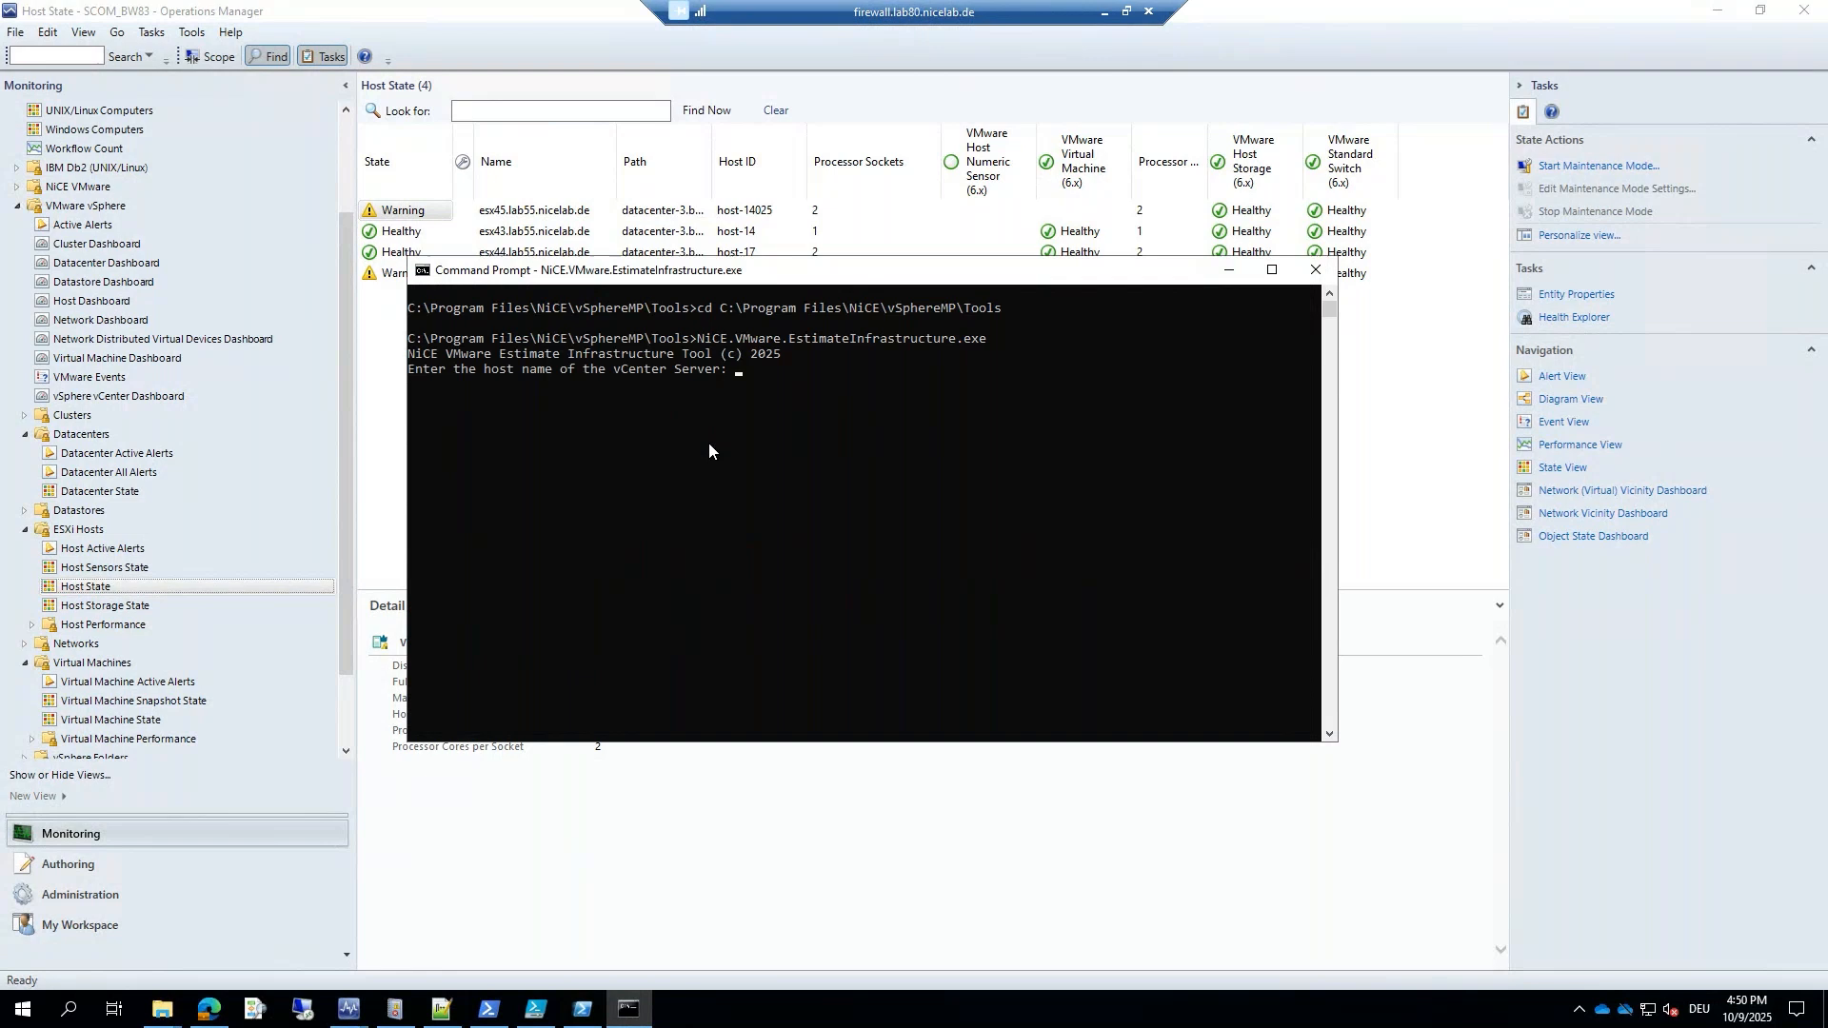
{"action": "type", "text": "vc41.lab55.nicelab.de"}
{"action": "key", "text": "Return"}
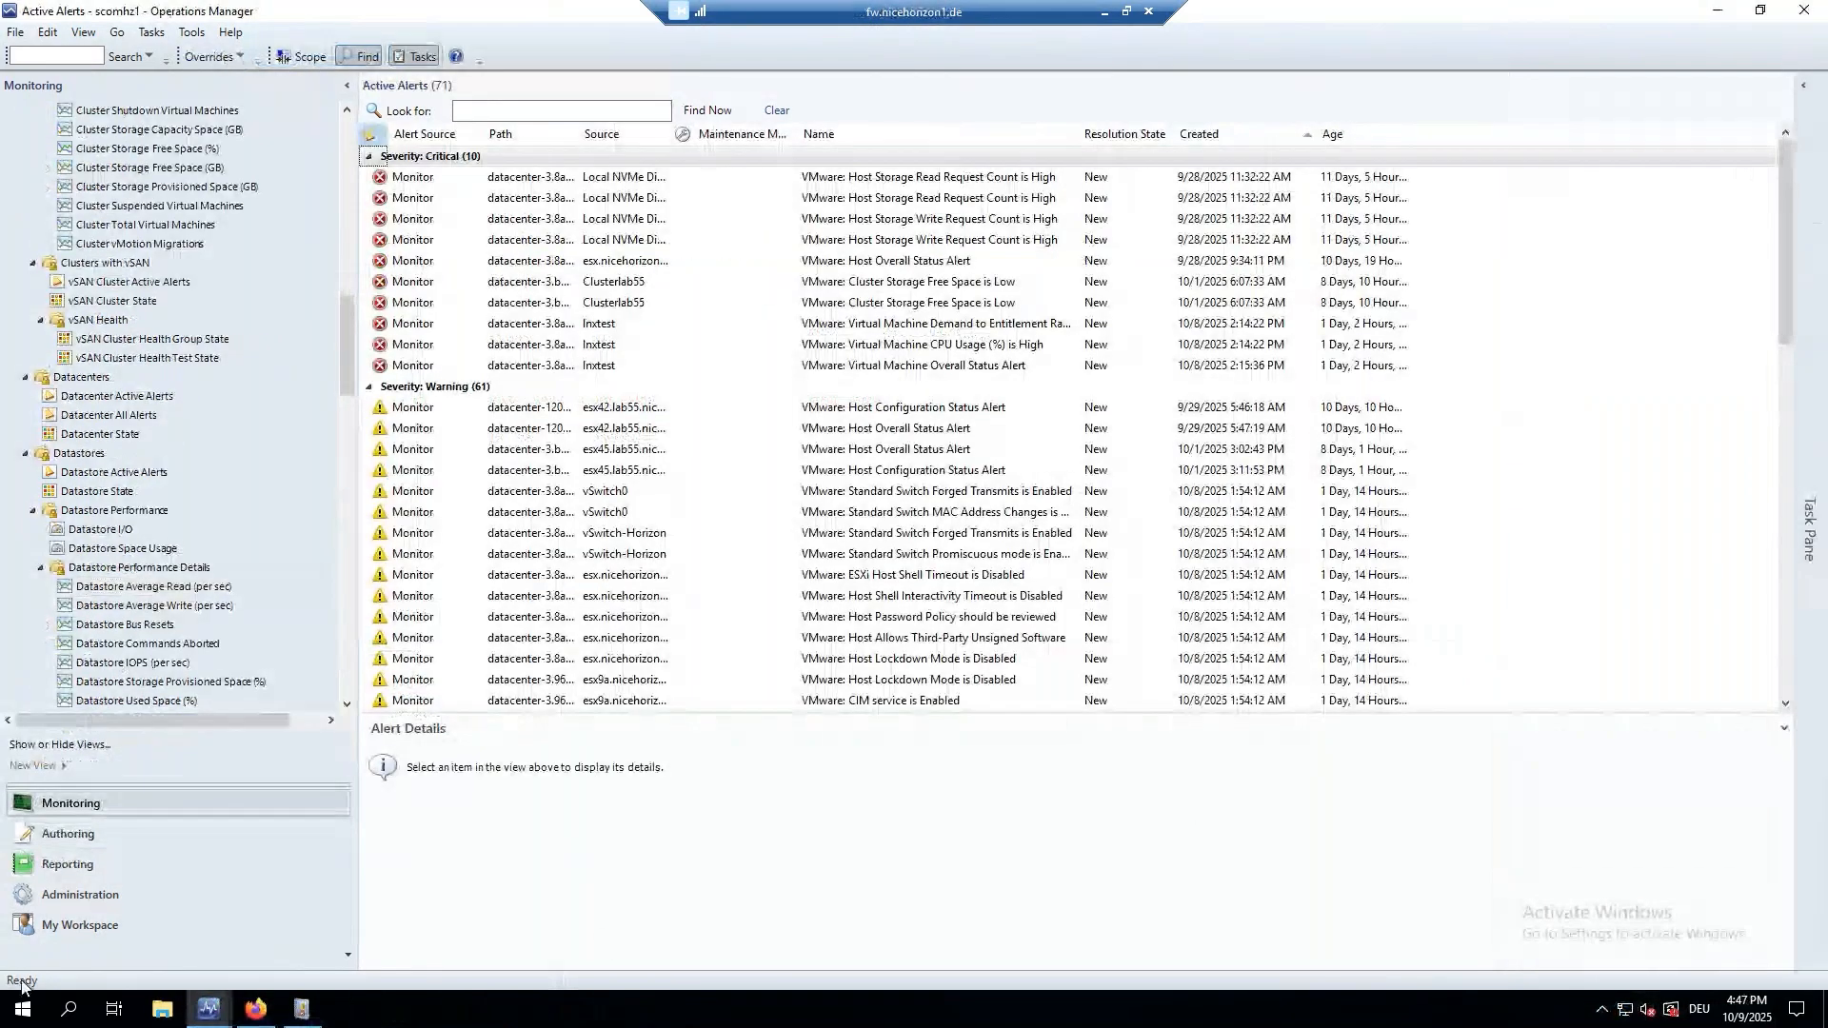
Launch a new Command Prompt by searching the Start menu for cmd.
{"action": "left_click", "coordinate": [23, 1010]}
{"action": "type", "text": "cmd"}
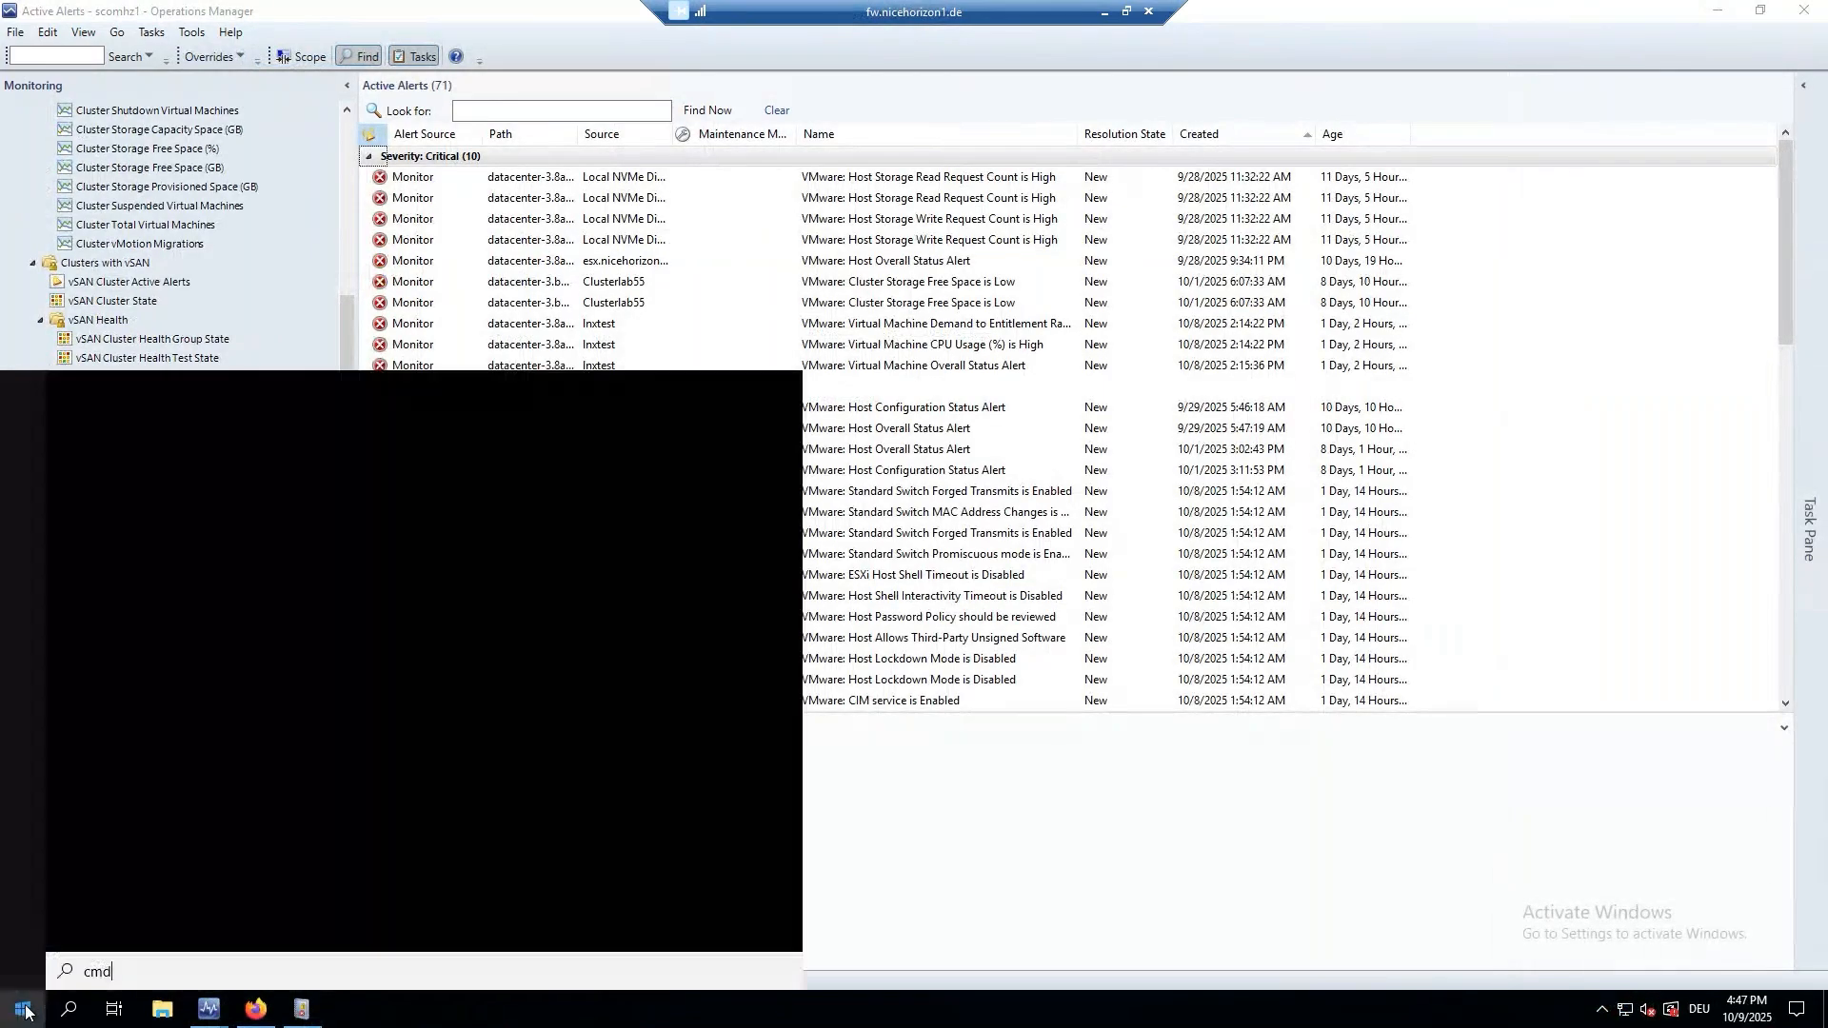
{"action": "key", "text": "Return"}
{"action": "left_click", "coordinate": [286, 121]}
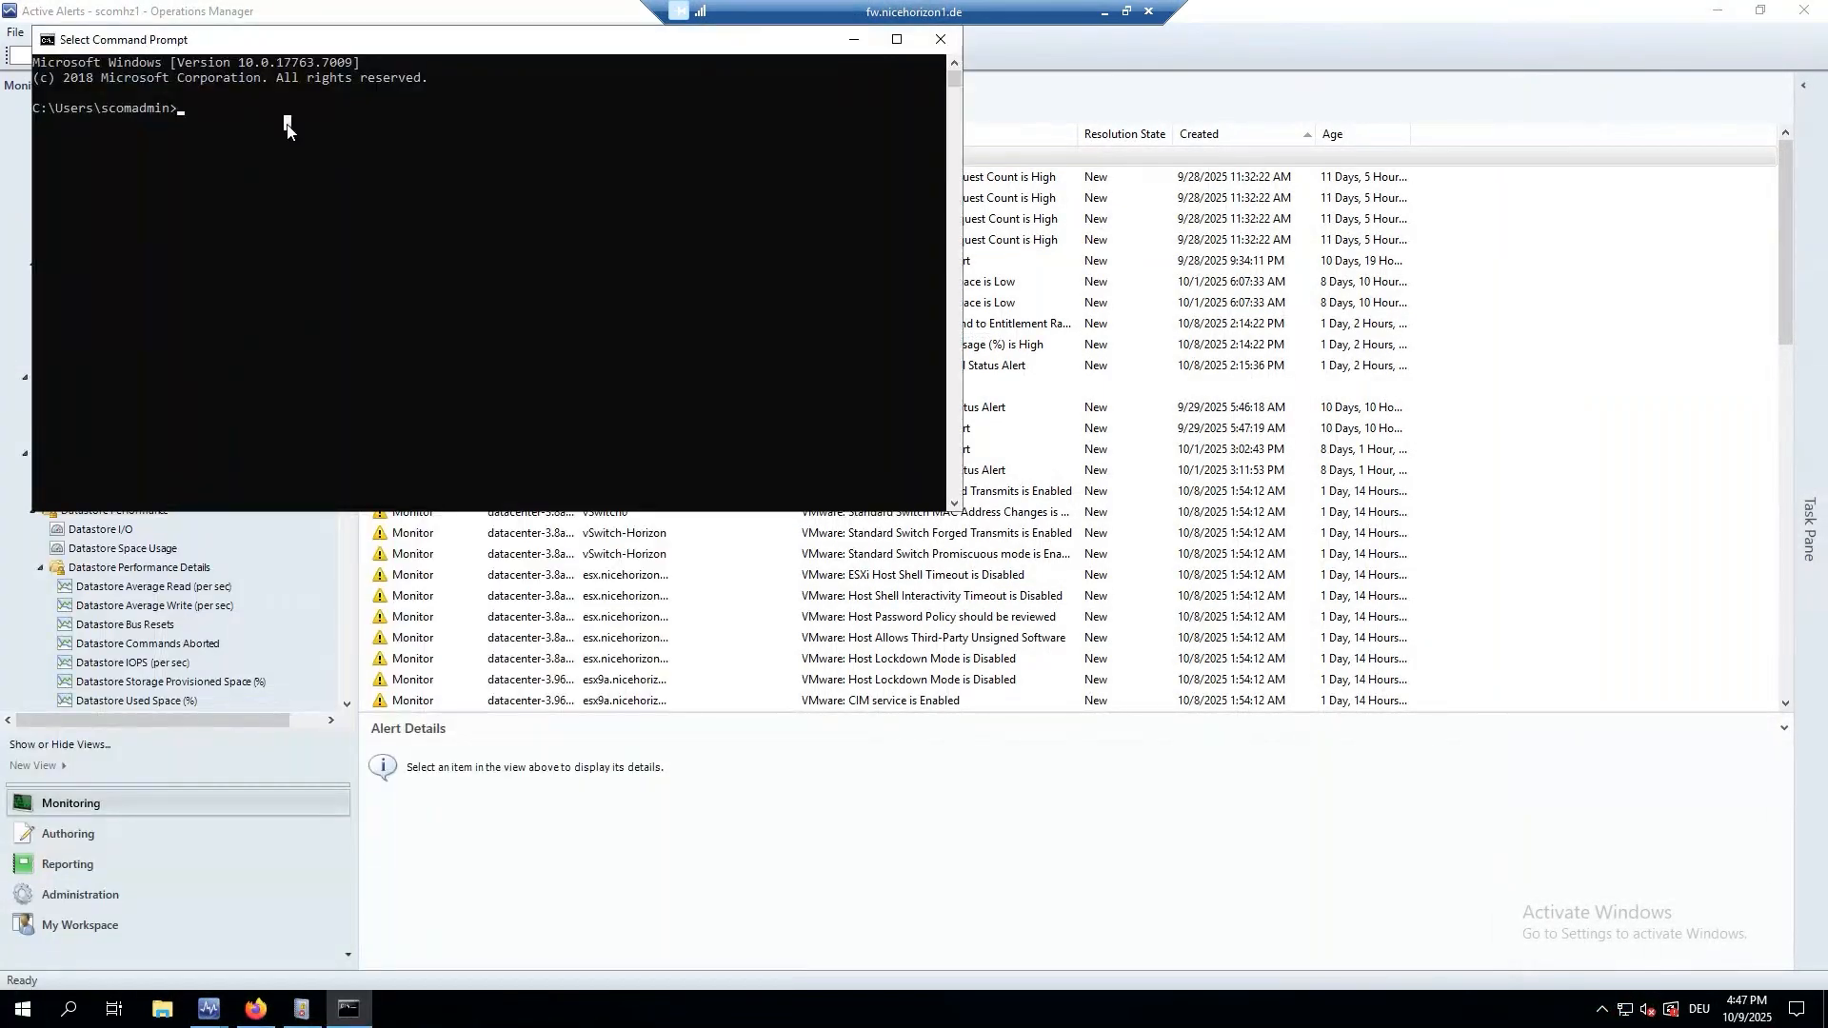
Change to C:\Temp, list its contents with dir, and bring up File Explorer.
{"action": "type", "text": "cd #"}
{"action": "key", "text": "BackSpace"}
{"action": "type", "text": "\\Temp"}
{"action": "key", "text": "Return"}
{"action": "type", "text": "dir"}
{"action": "key", "text": "Return"}
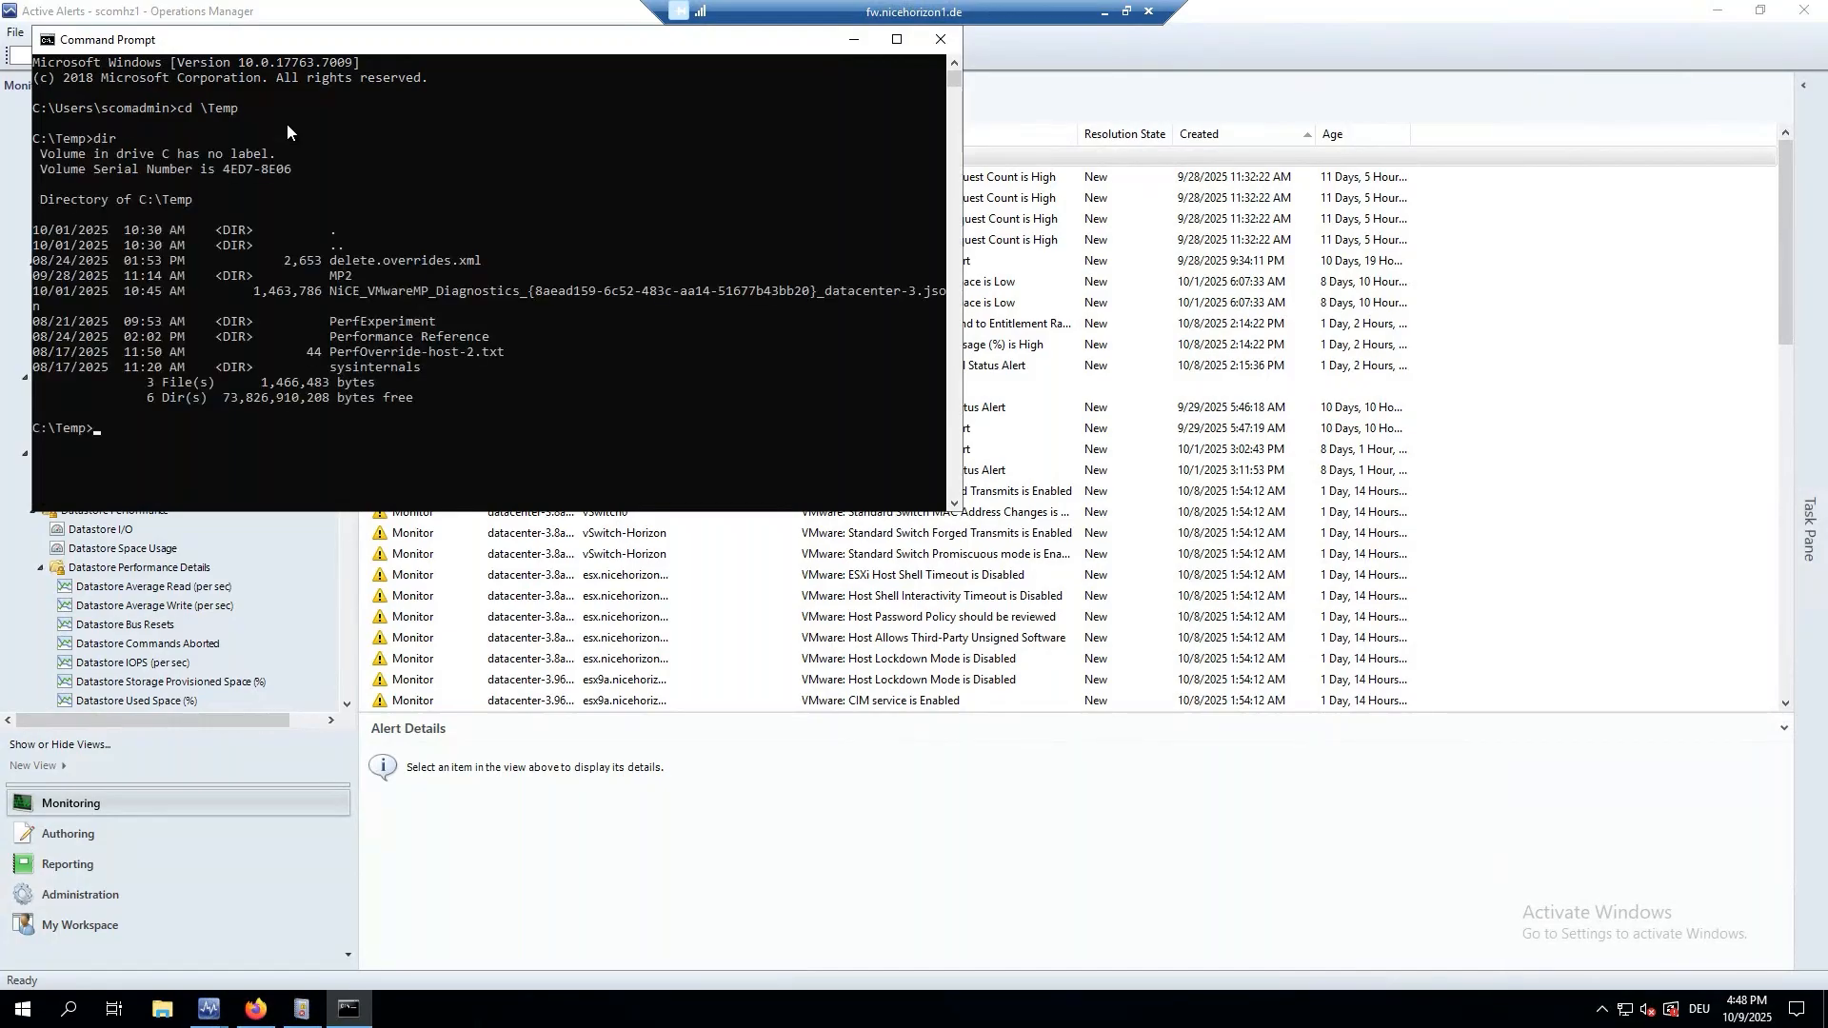
{"action": "left_click", "coordinate": [159, 1015]}
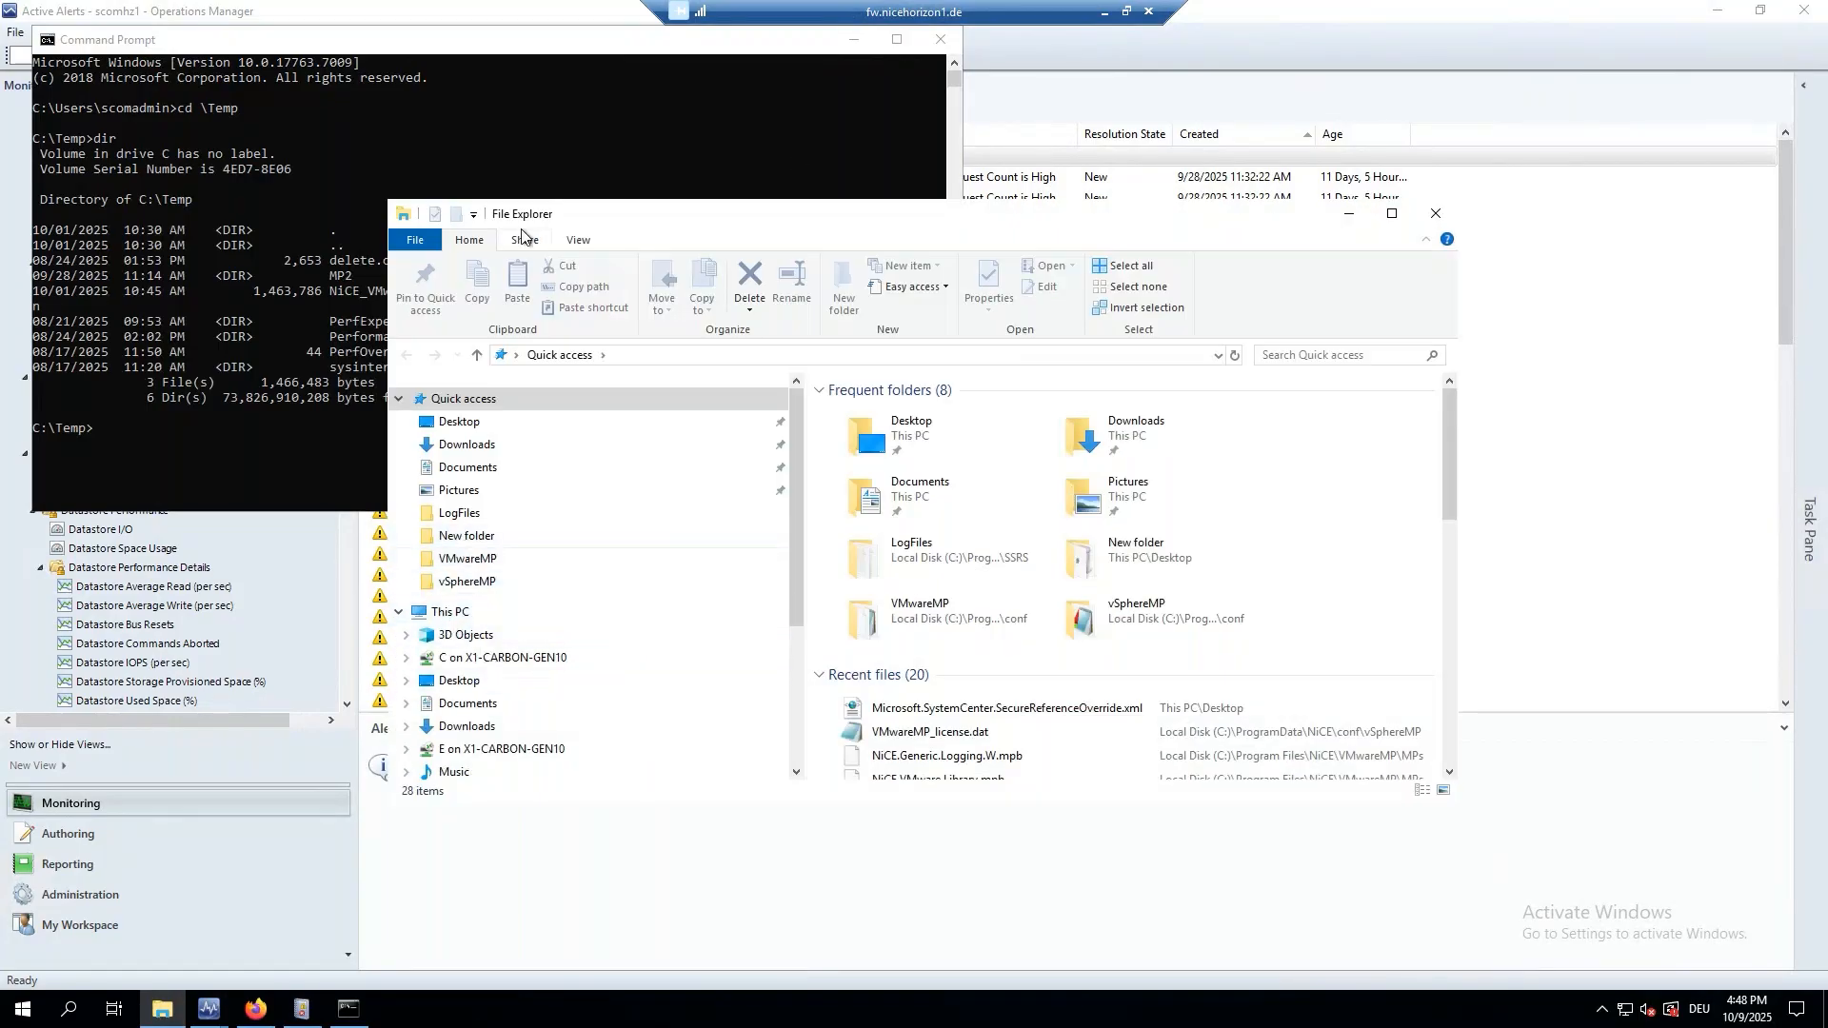
Reposition the Explorer window and open Local Disk (C:) from This PC.
{"action": "left_click_drag", "start_coordinate": [607, 207], "coordinate": [551, 156]}
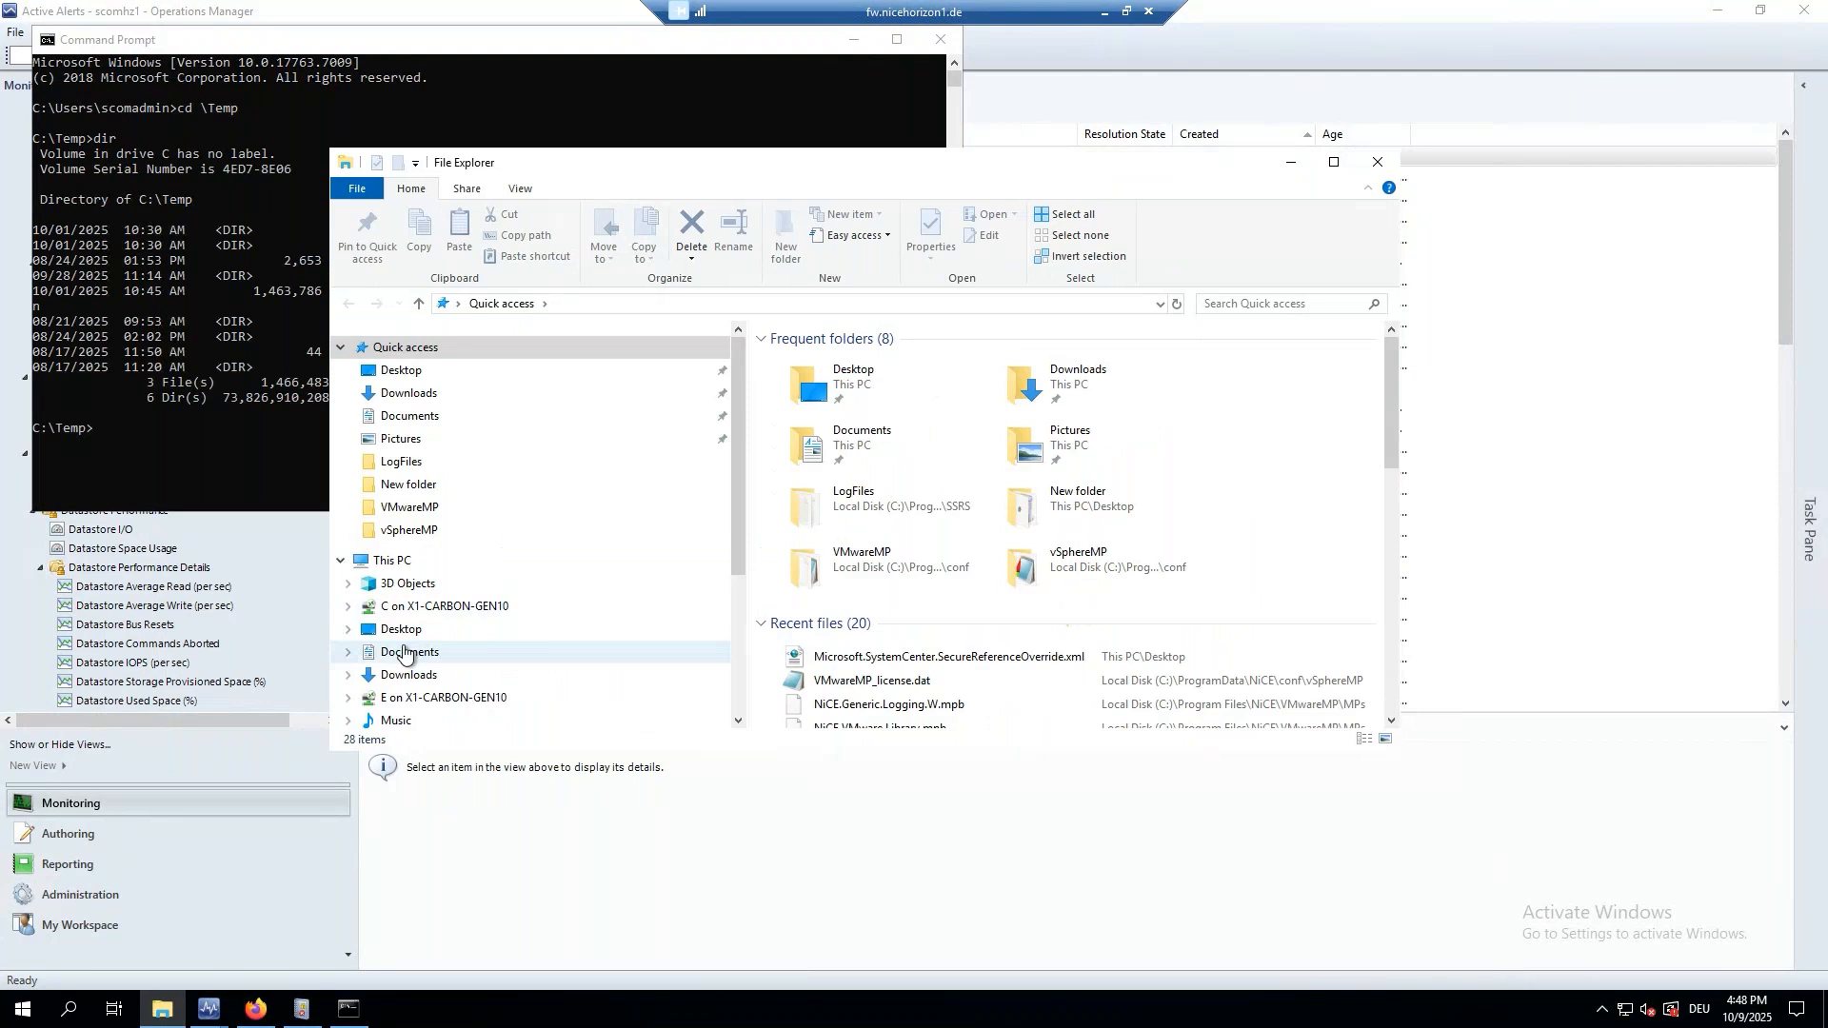
{"action": "left_click", "coordinate": [417, 608]}
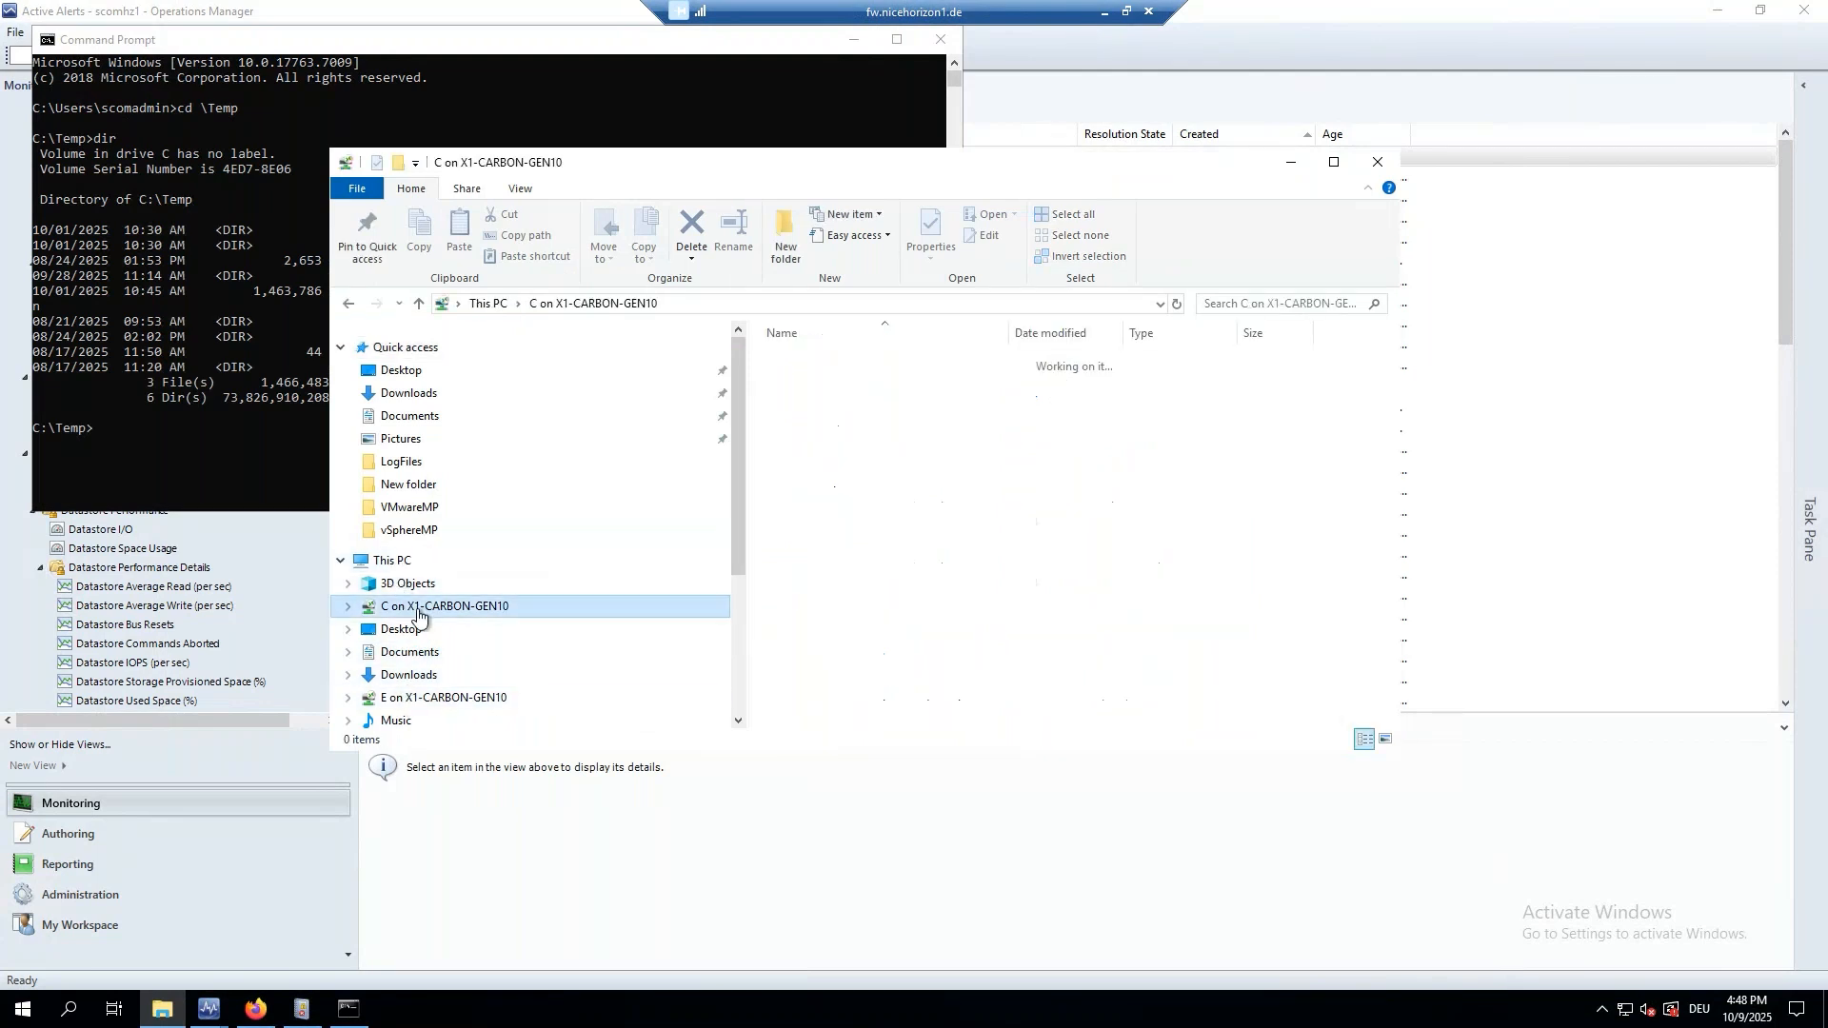
{"action": "left_click", "coordinate": [399, 564]}
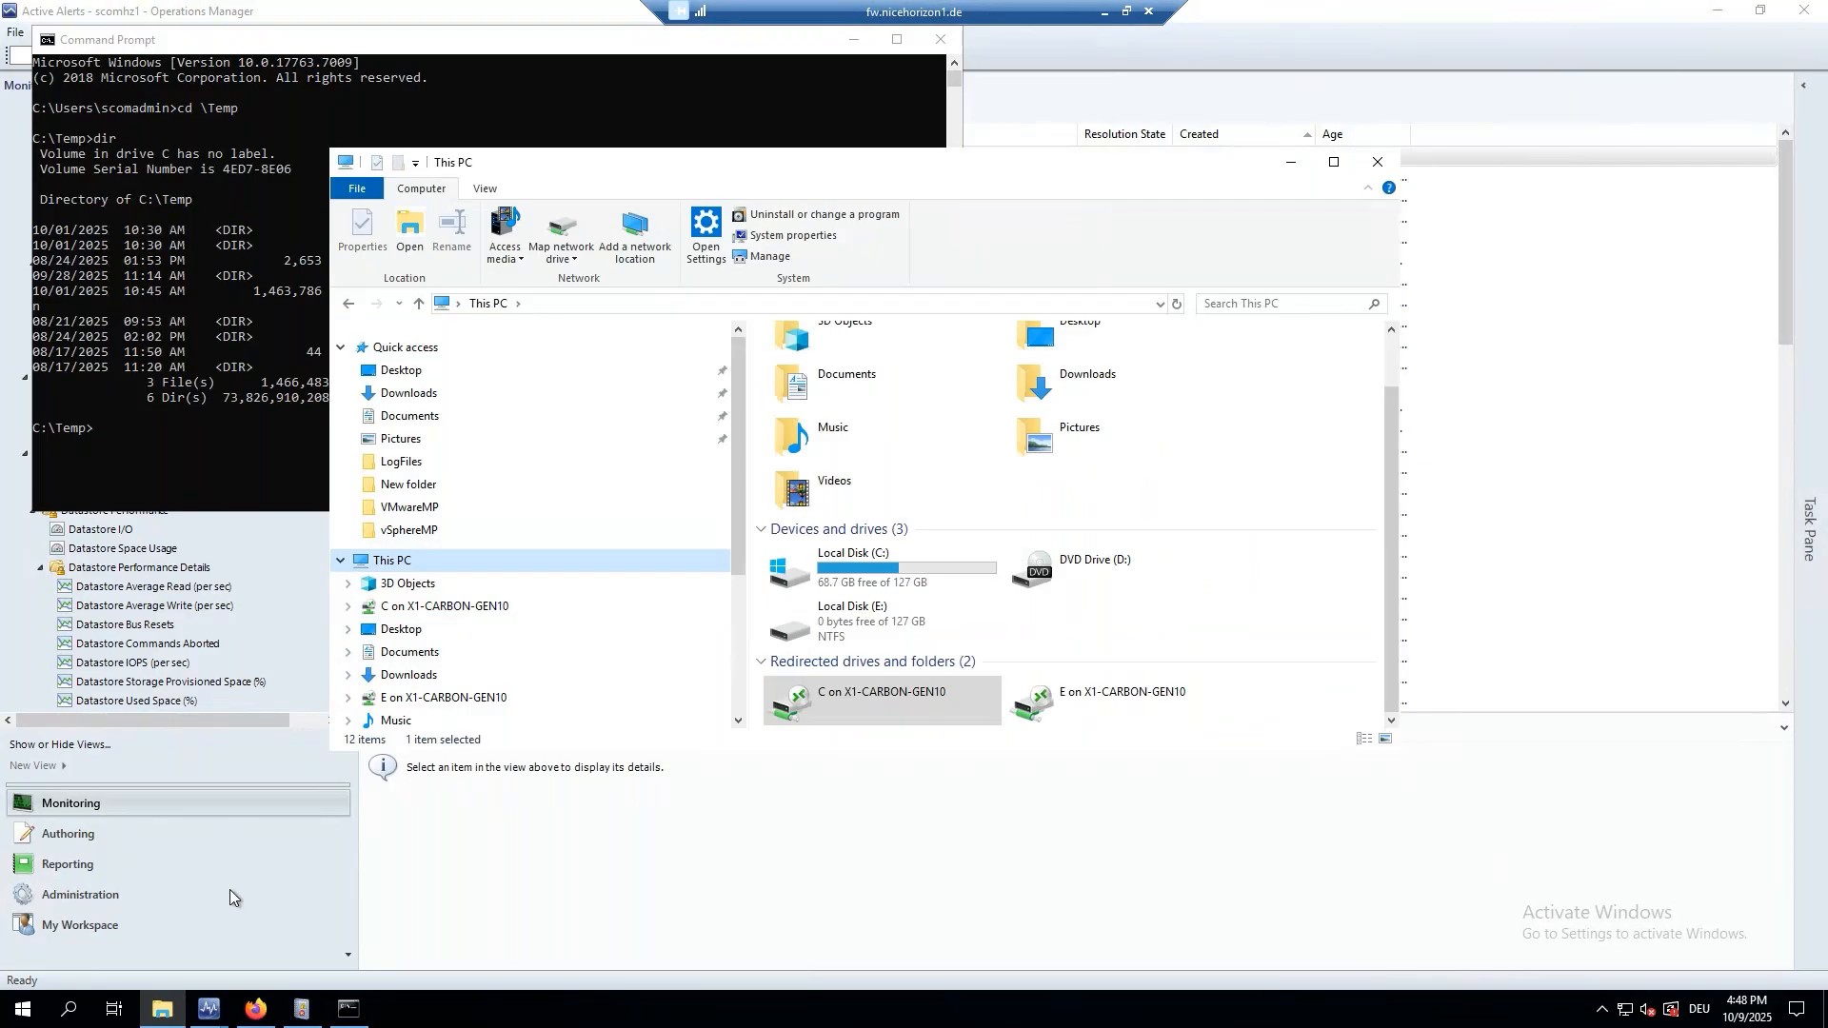
{"action": "left_click", "coordinate": [229, 924]}
{"action": "left_click", "coordinate": [161, 1010]}
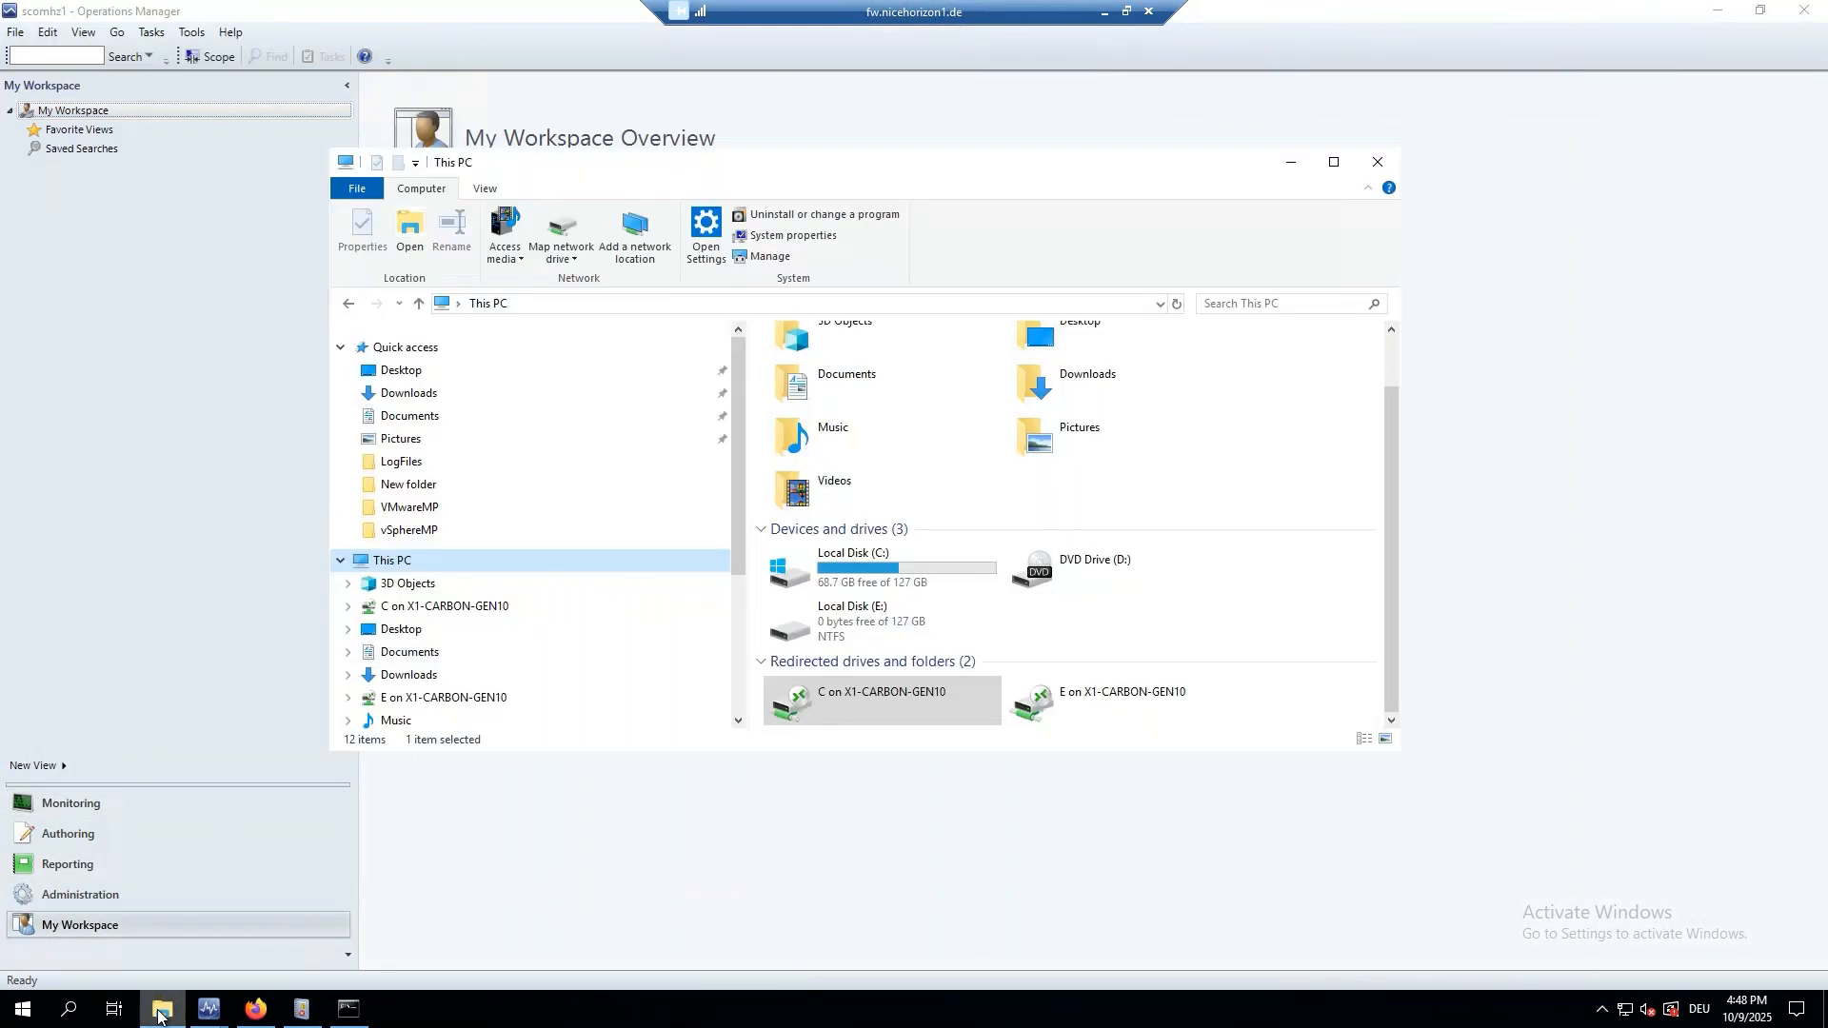
{"action": "left_click", "coordinate": [376, 567]}
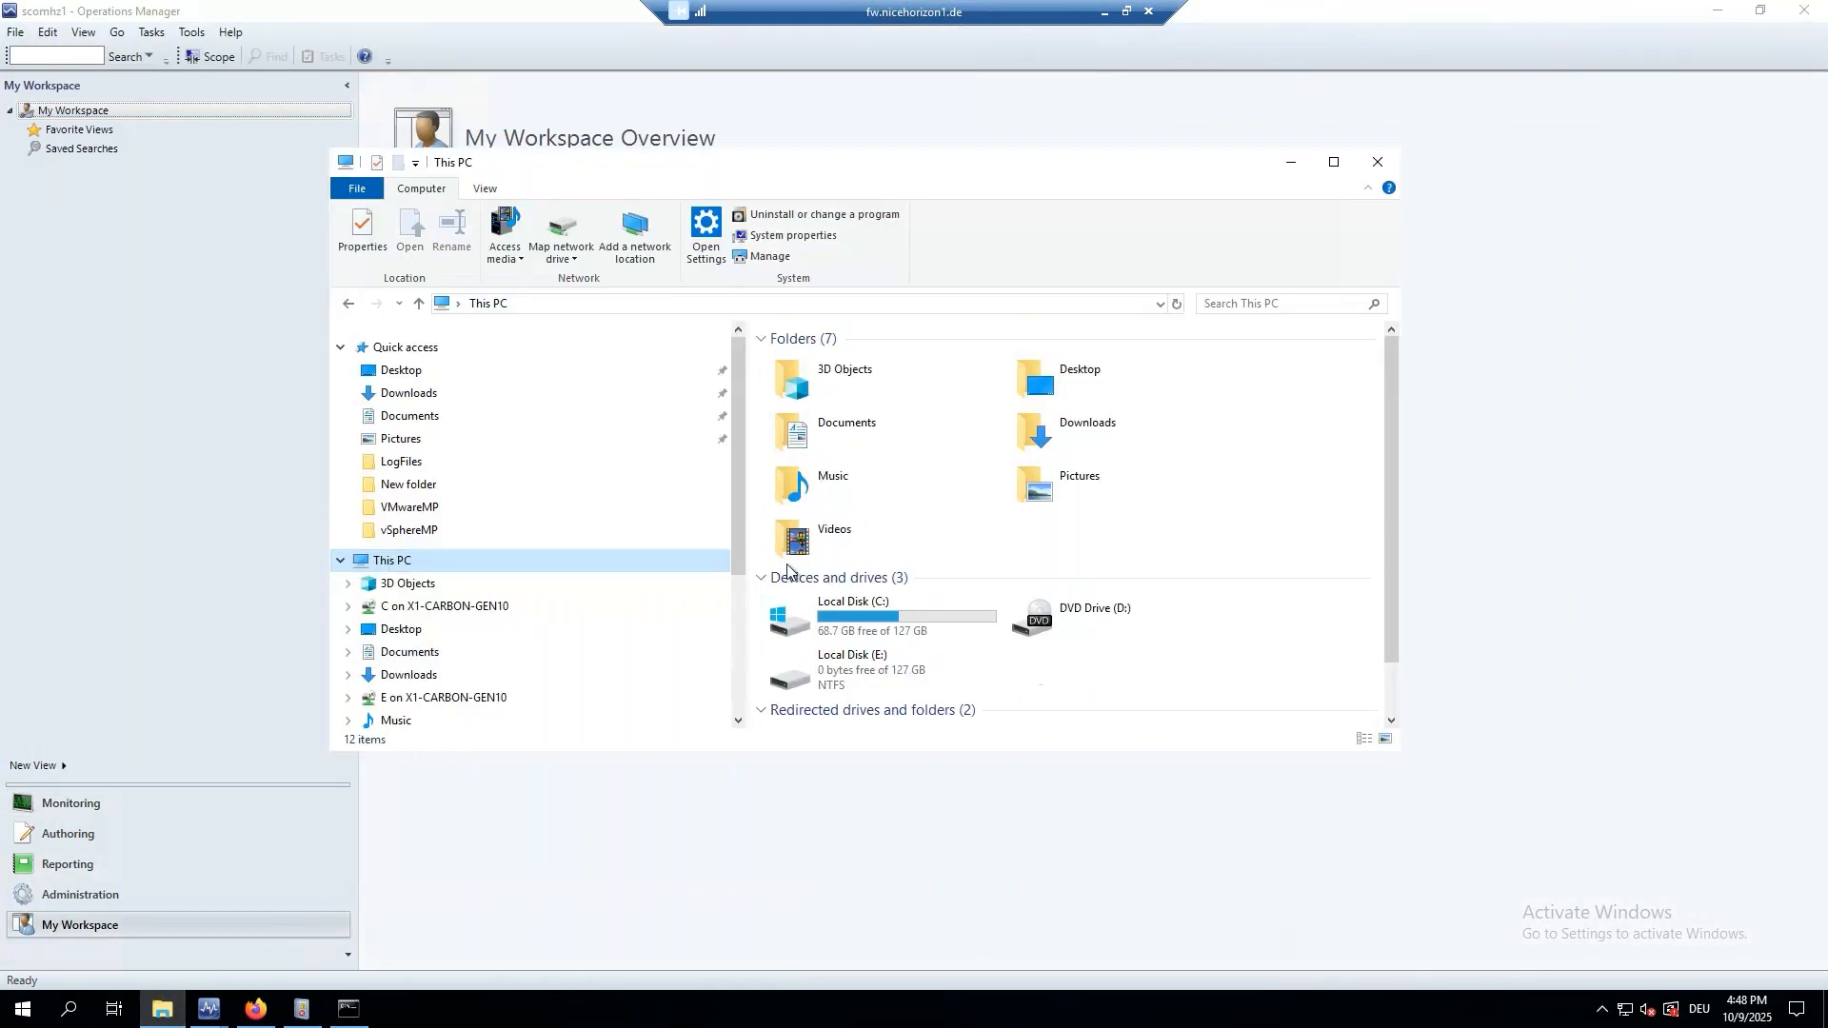
{"action": "double_click", "coordinate": [876, 615]}
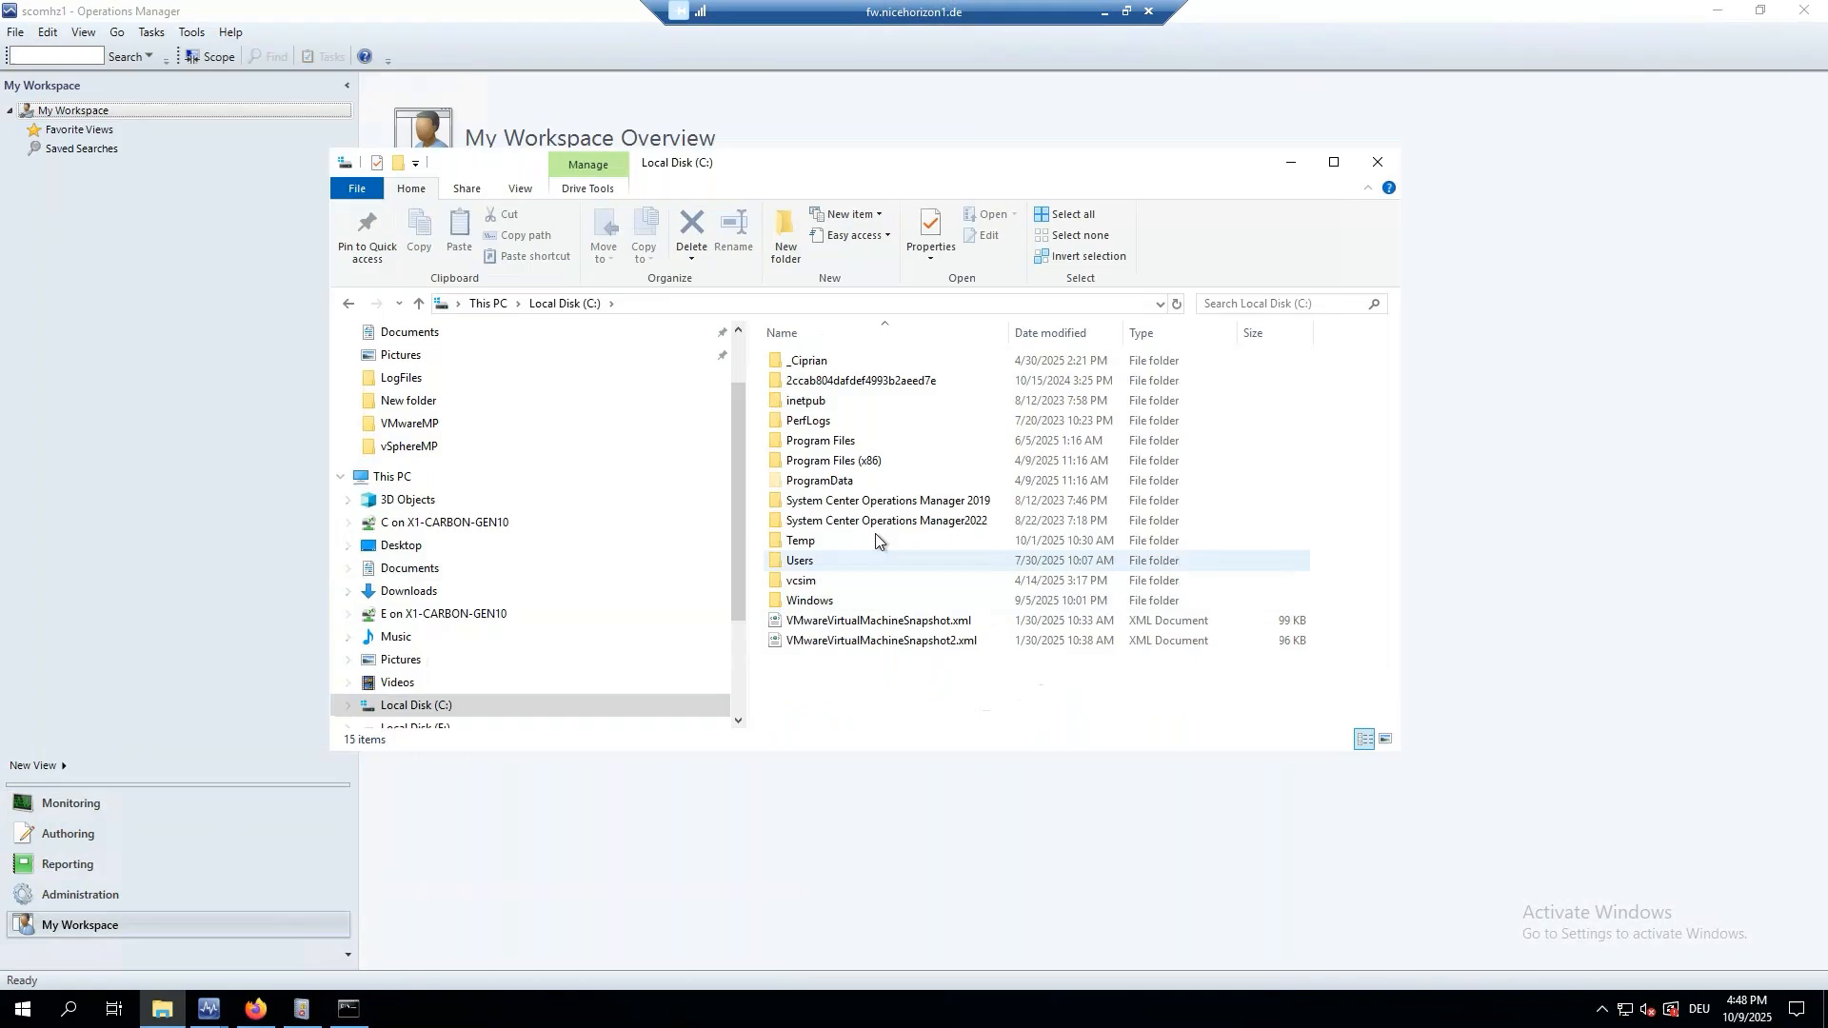
Browse Program Files > NiCE, looking inside the vSphereMP and VMwareMP folders.
{"action": "double_click", "coordinate": [810, 443]}
{"action": "double_click", "coordinate": [803, 602]}
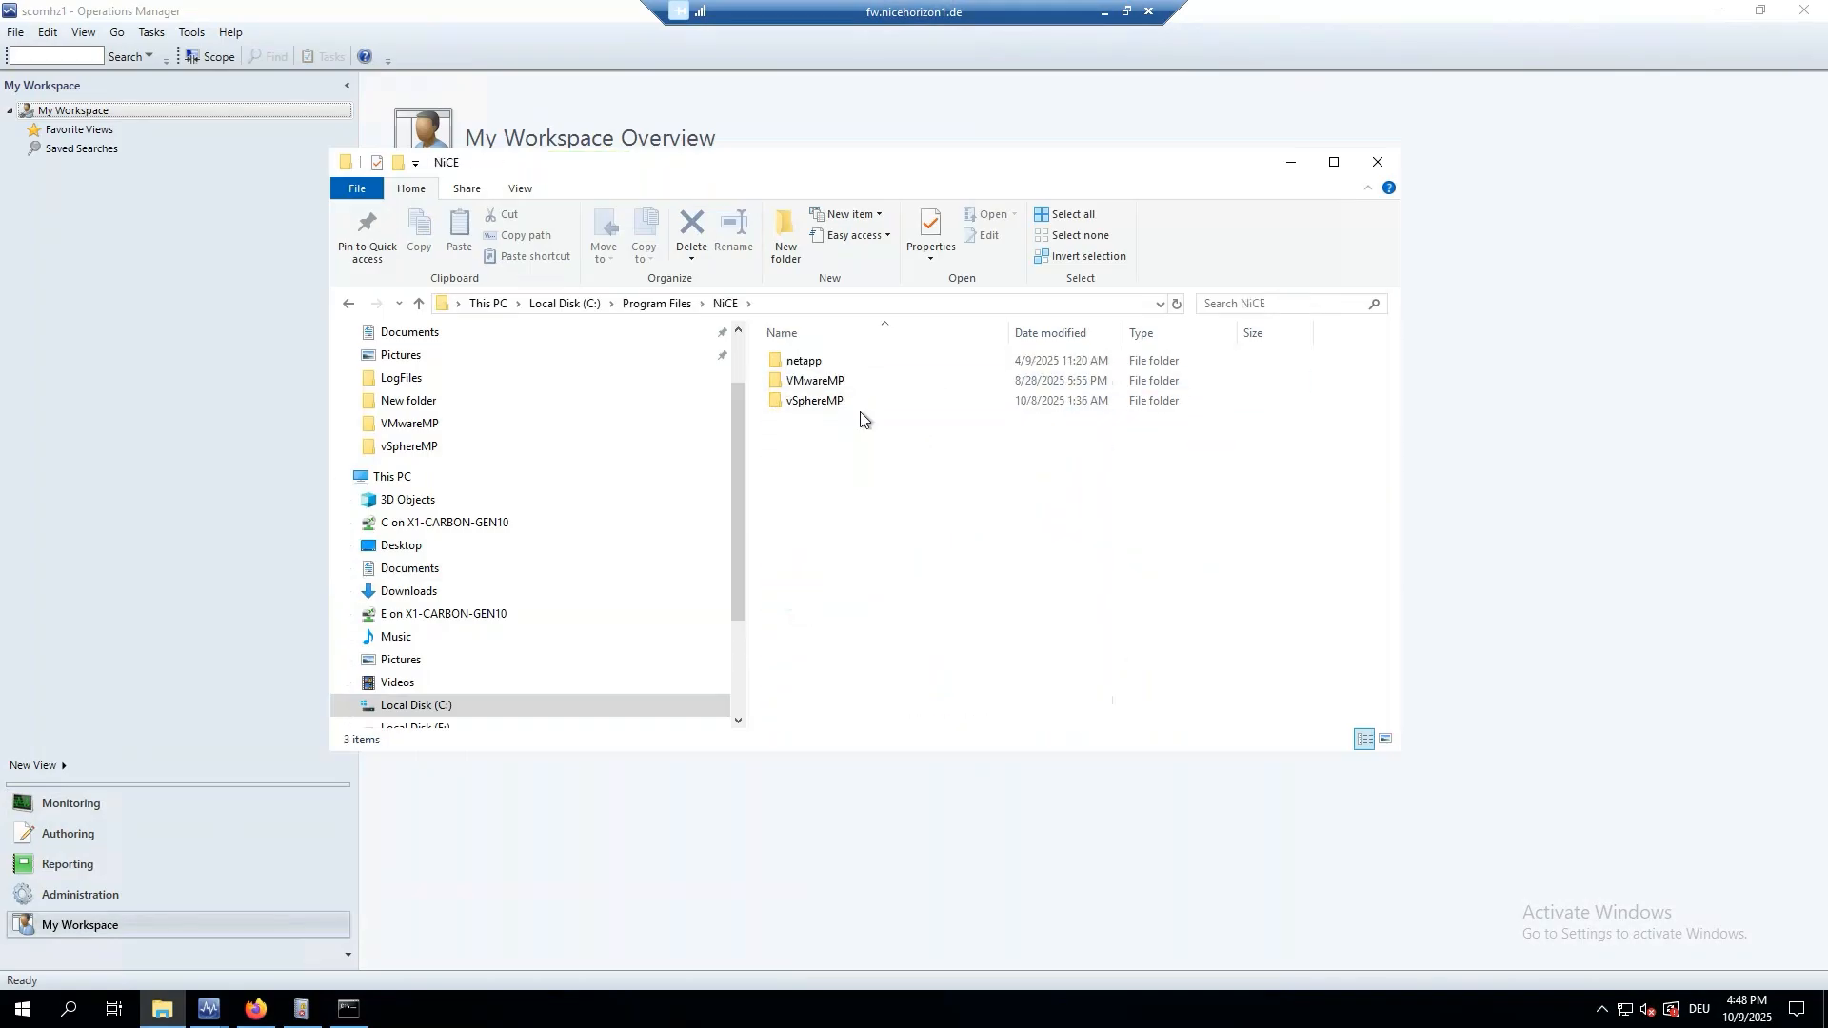
{"action": "left_click", "coordinate": [830, 404]}
{"action": "double_click", "coordinate": [831, 404]}
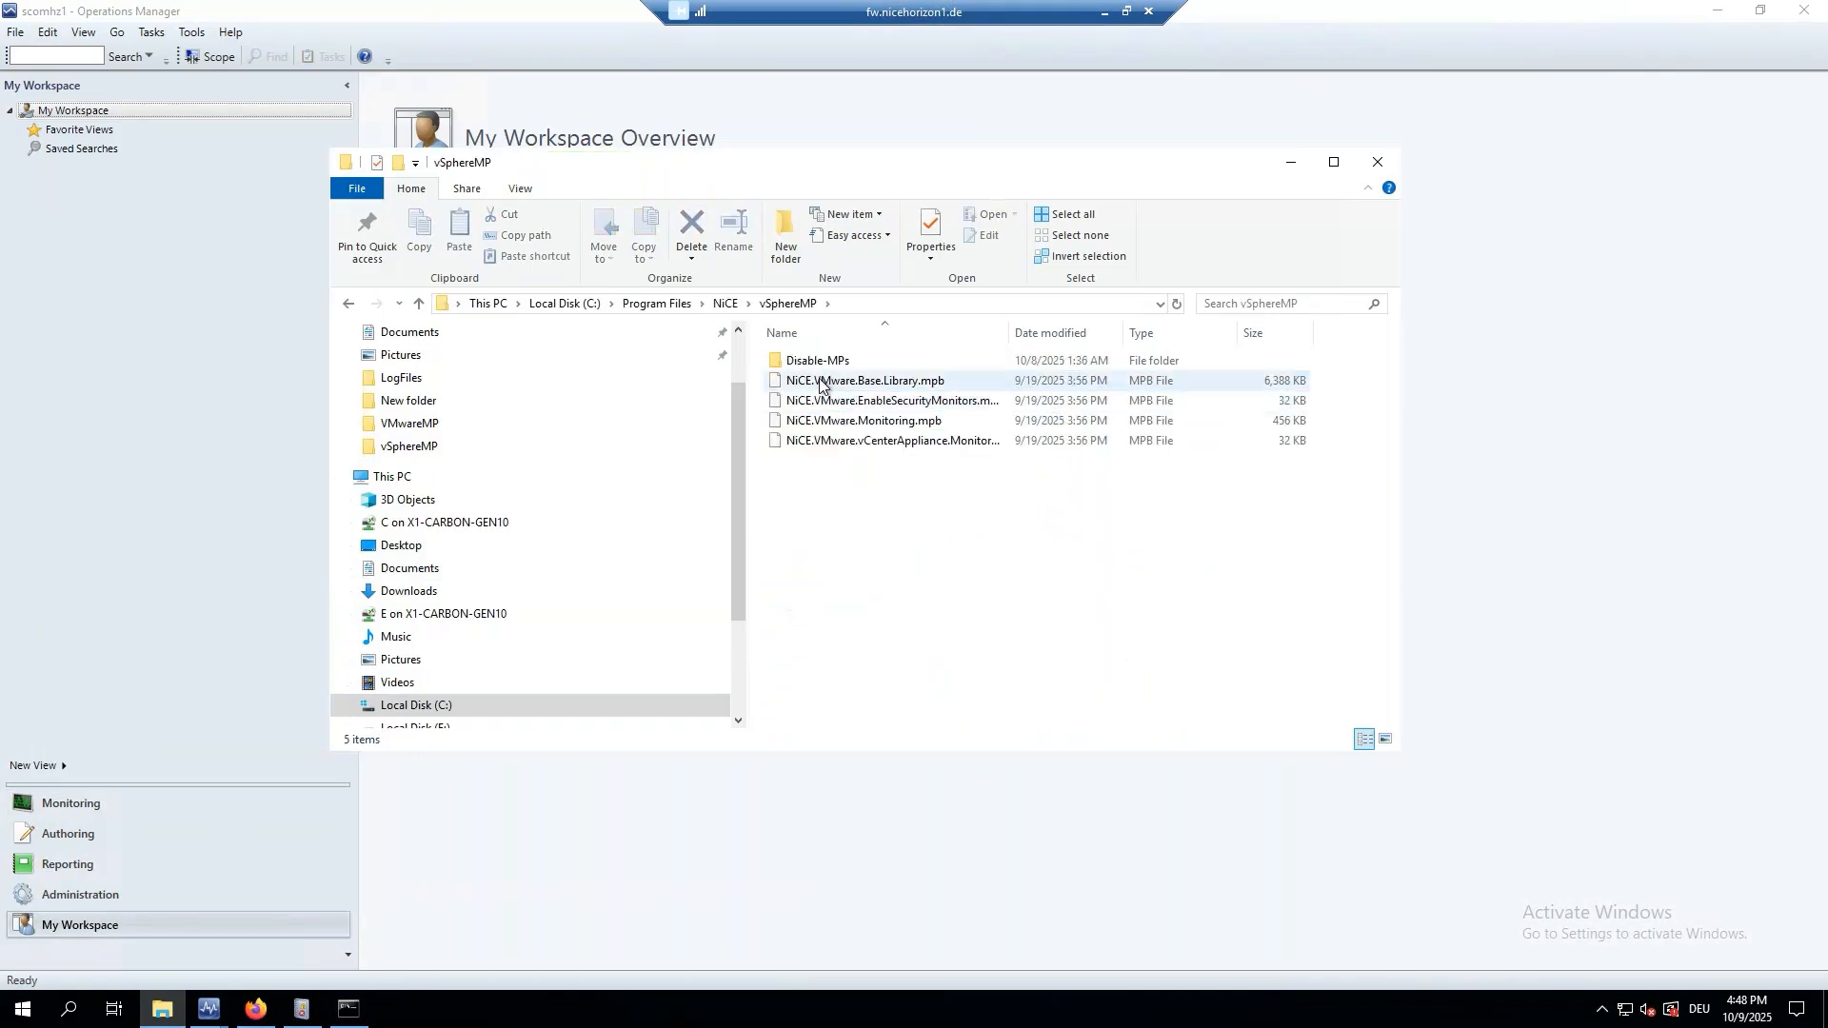
{"action": "left_click", "coordinate": [725, 303]}
{"action": "left_click", "coordinate": [800, 380]}
{"action": "double_click", "coordinate": [800, 381]}
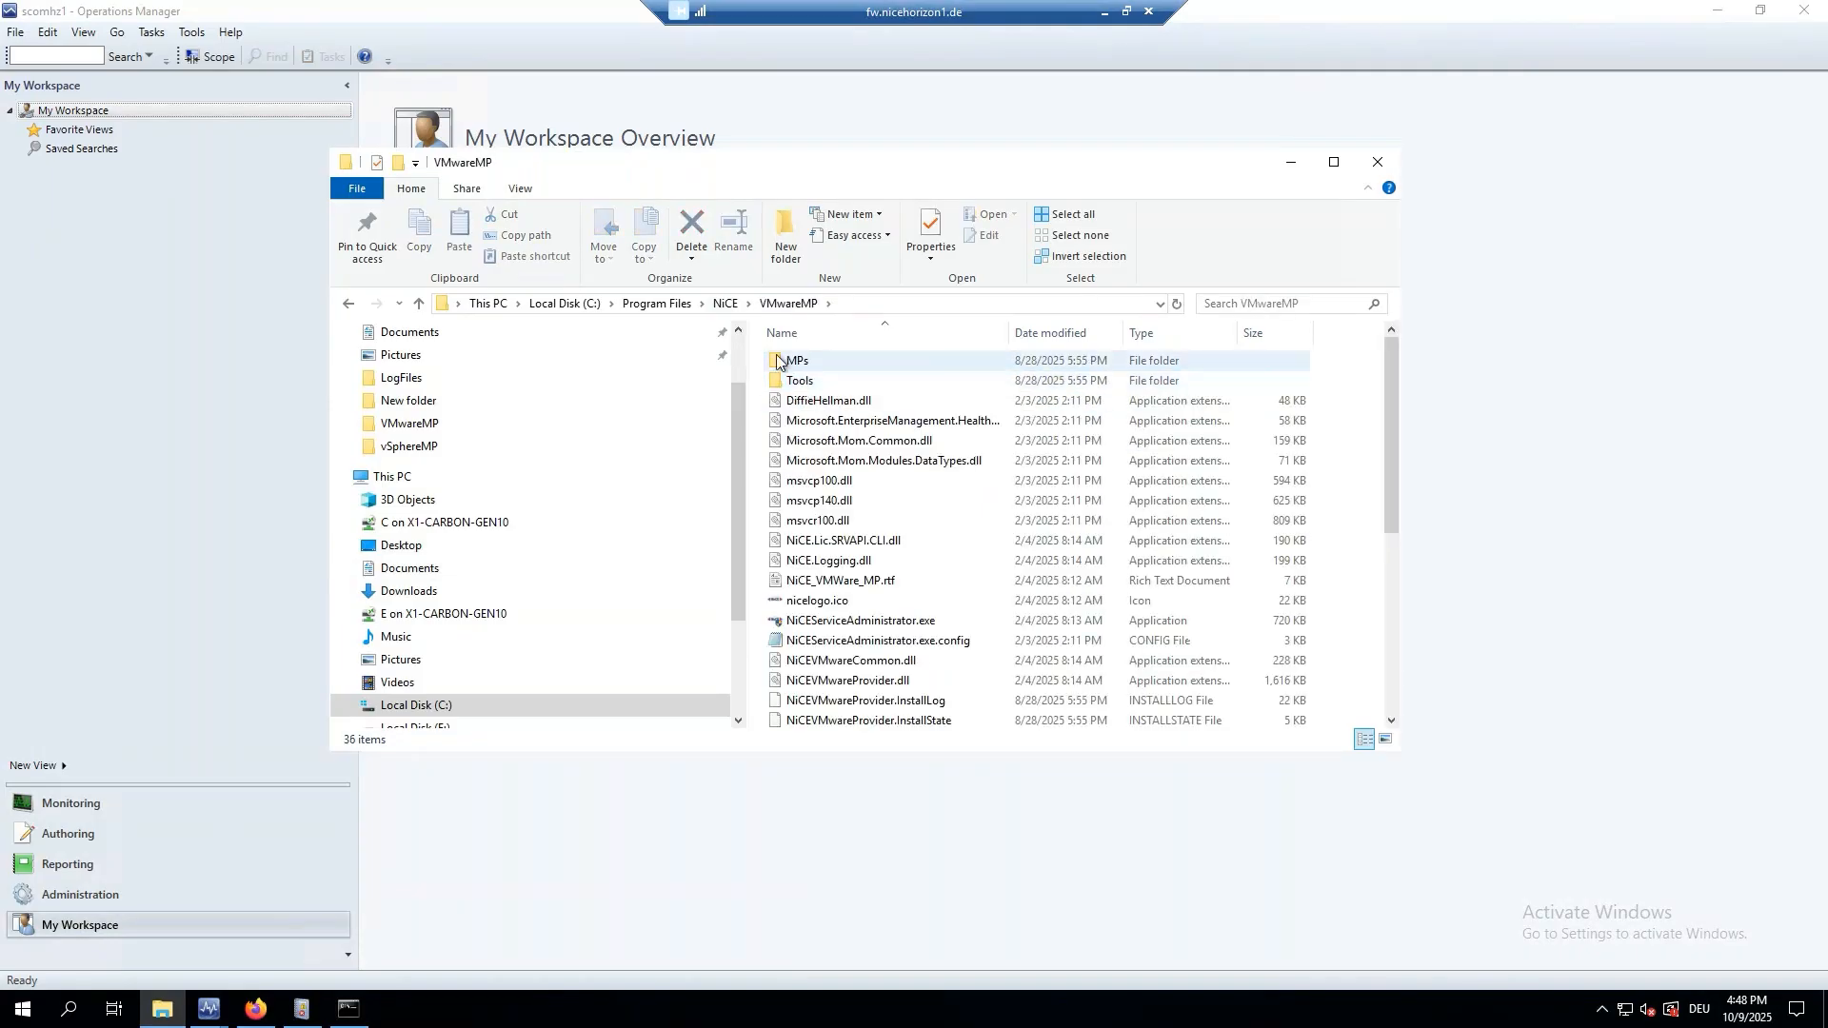
Go back to the root of C: and open the Temp folder.
{"action": "left_click", "coordinate": [725, 302]}
{"action": "left_click", "coordinate": [685, 305]}
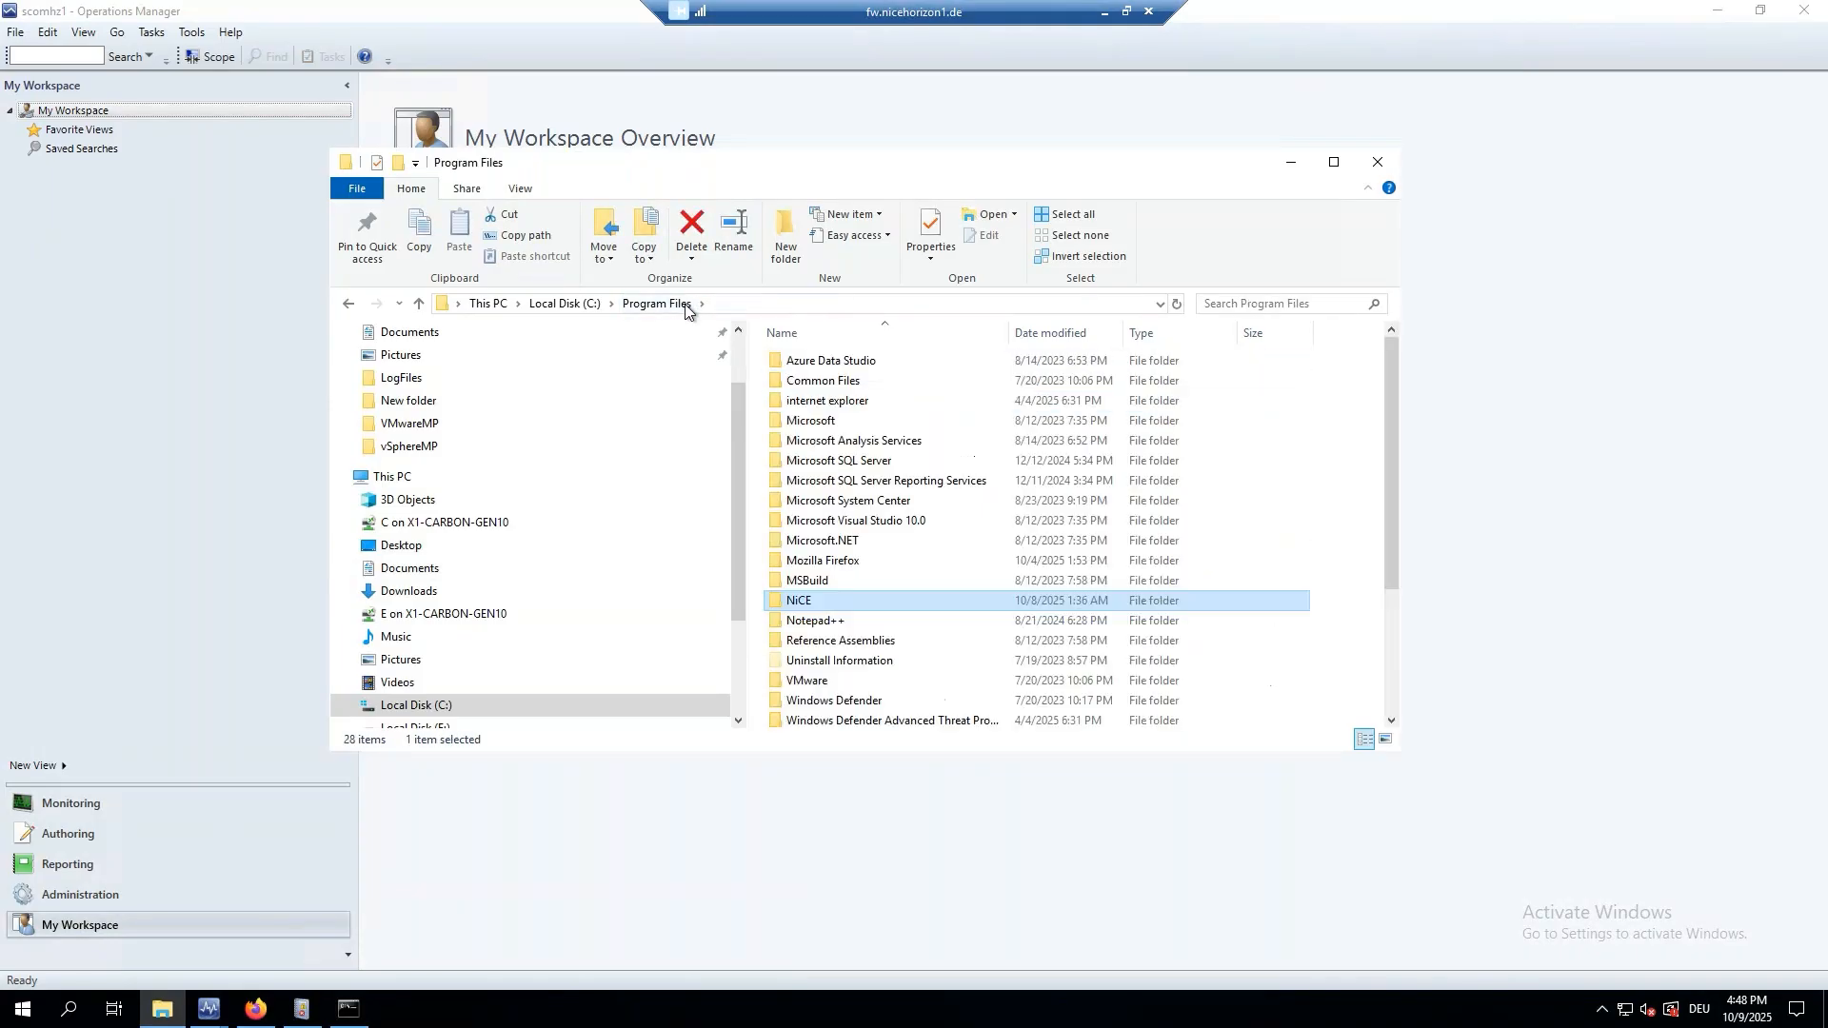
{"action": "left_click", "coordinate": [419, 704]}
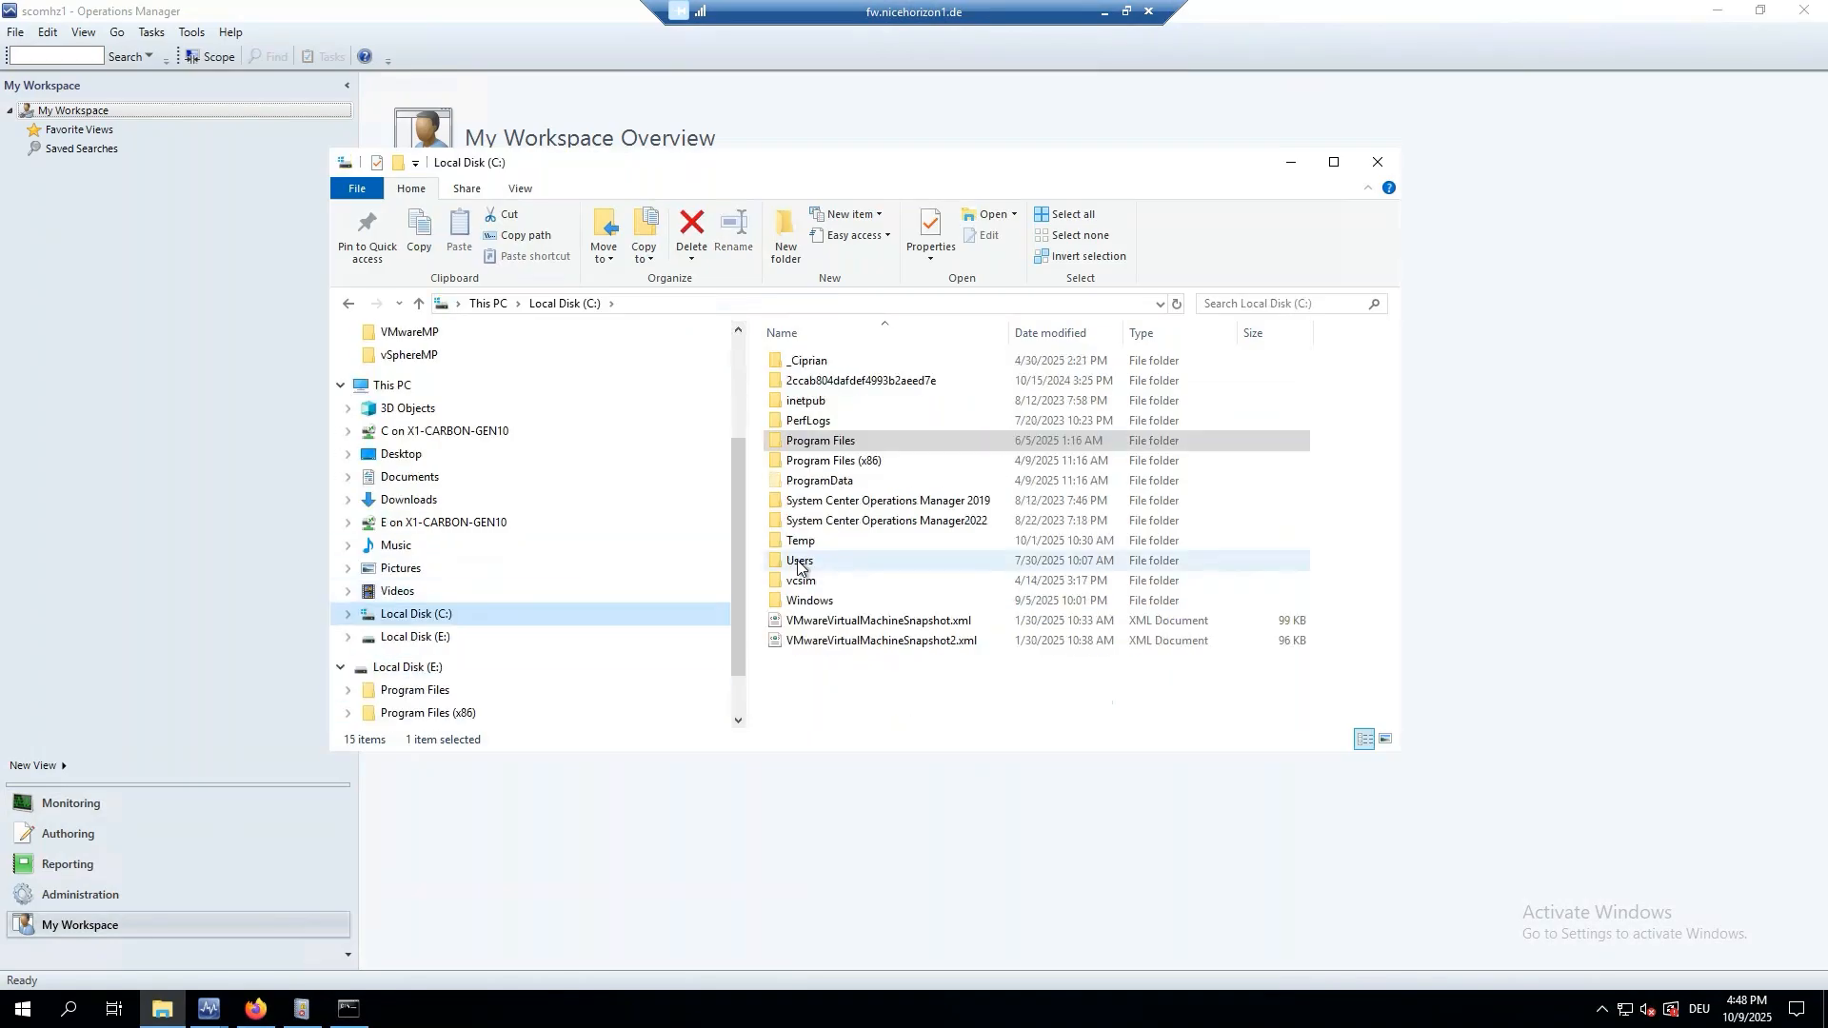
{"action": "double_click", "coordinate": [805, 539]}
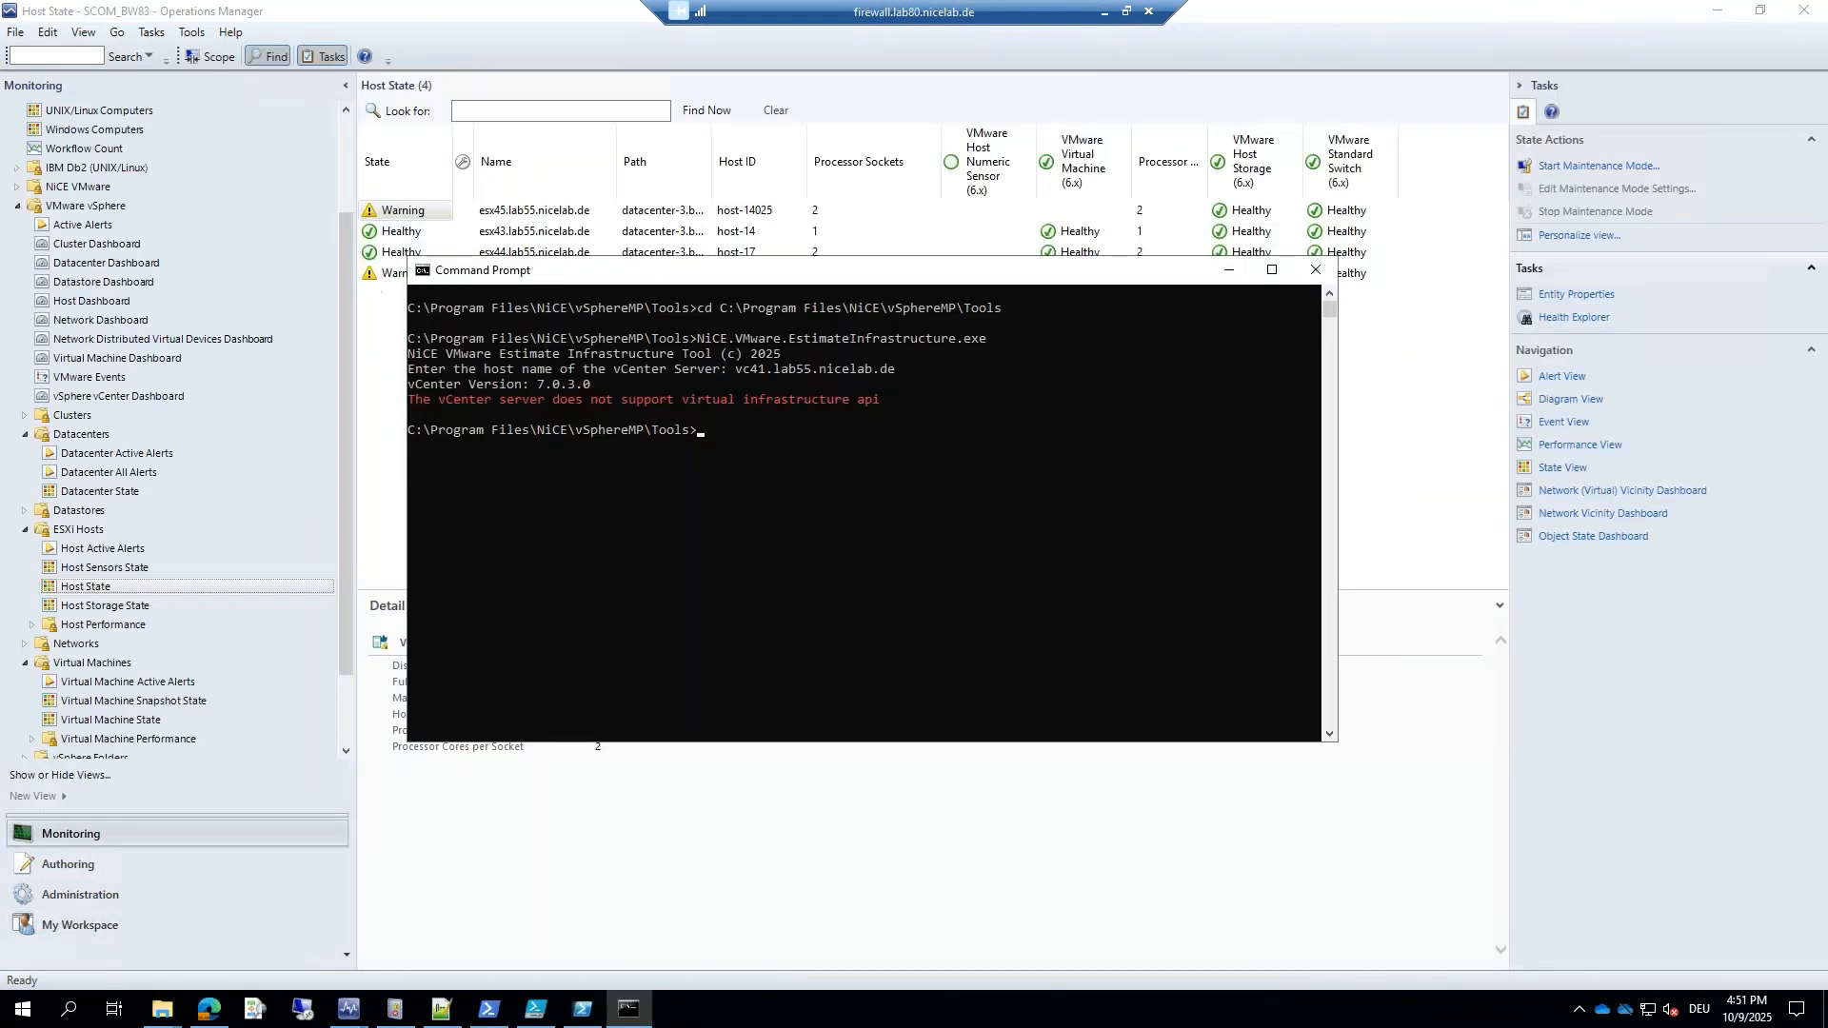
Copy NiCE.VMware.EstimateInfrastructure.exe from the Tools window and paste it into C:\Temp.
{"action": "left_click", "coordinate": [823, 520]}
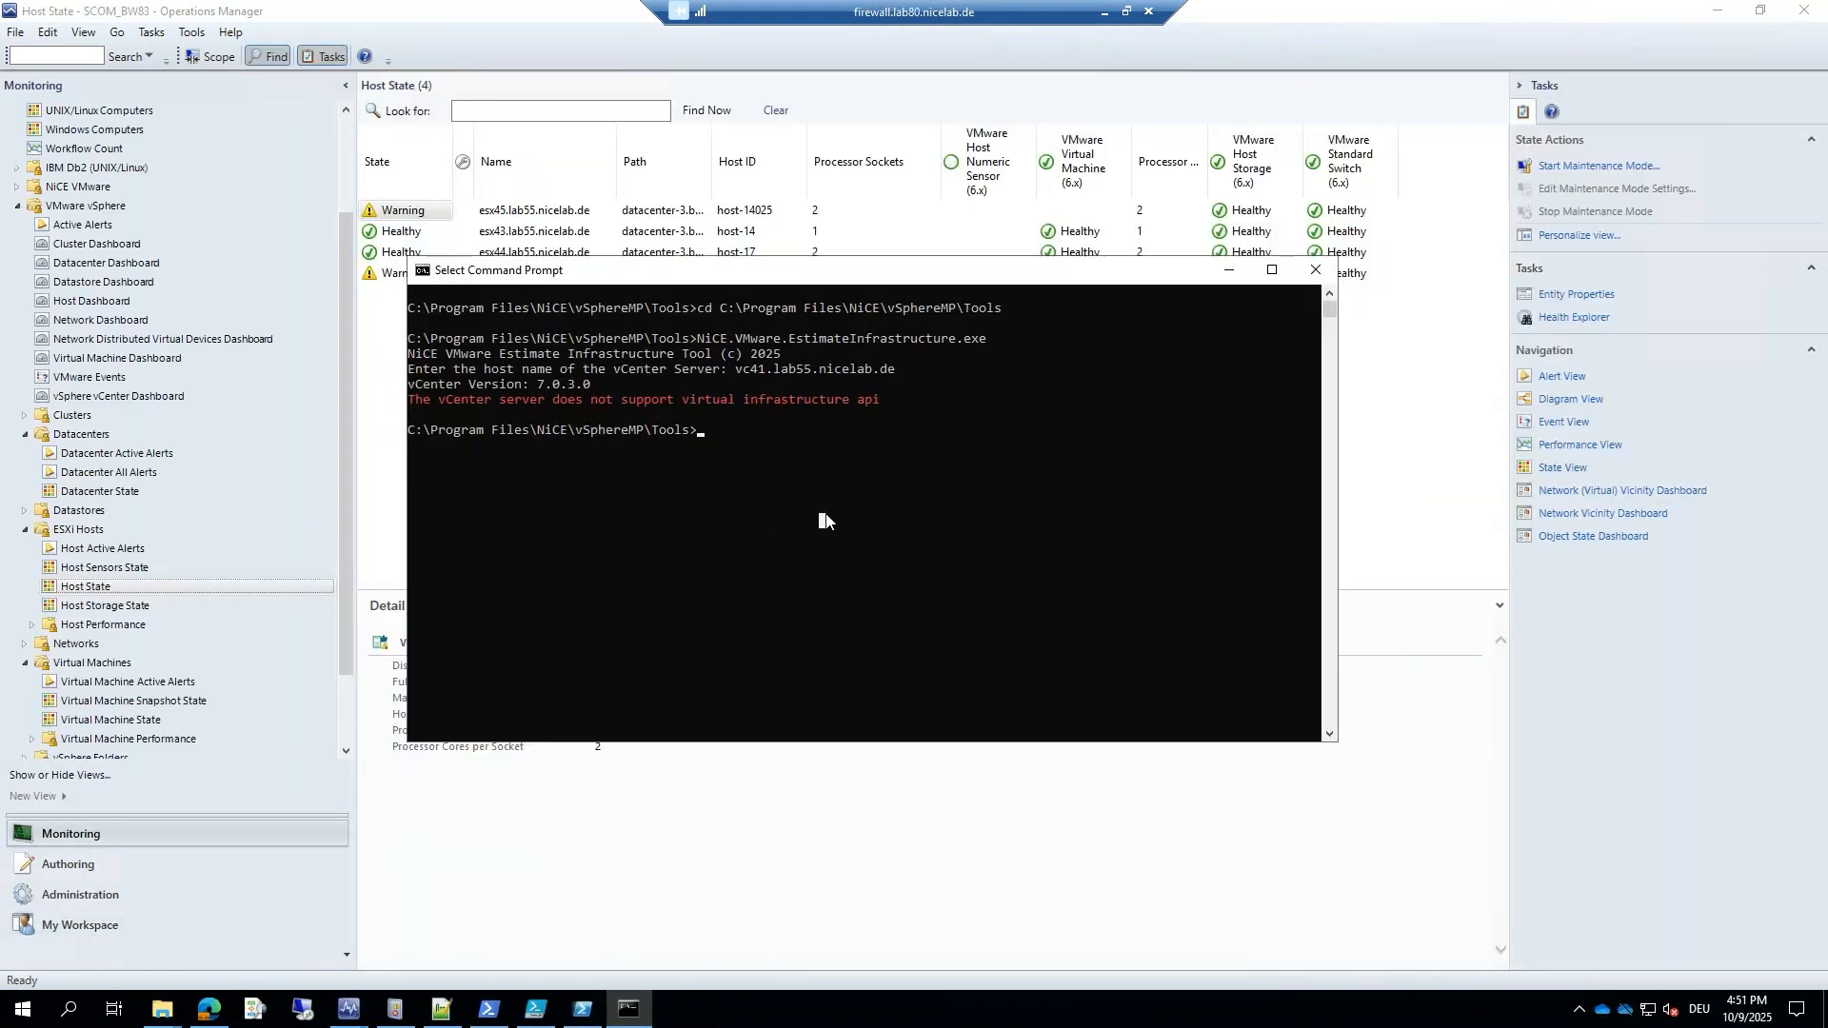
{"action": "mouse_move", "coordinate": [166, 1011]}
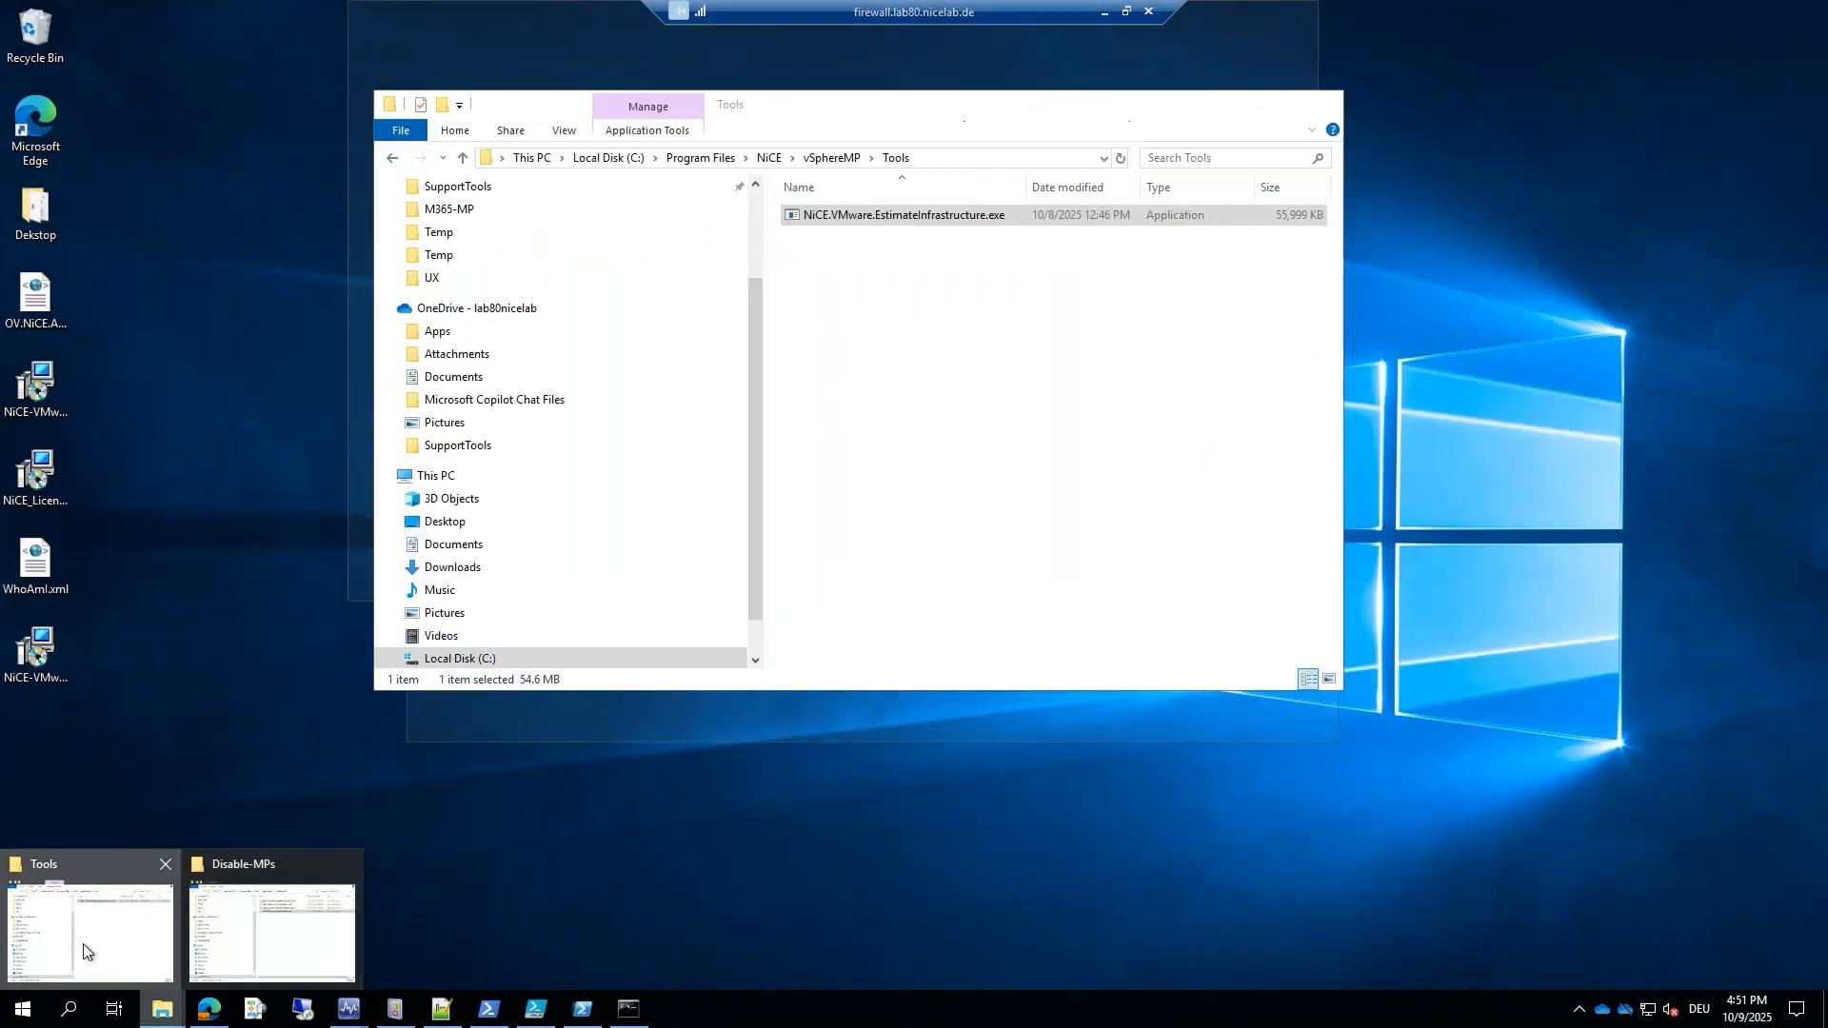
{"action": "left_click", "coordinate": [82, 949]}
{"action": "right_click", "coordinate": [878, 219]}
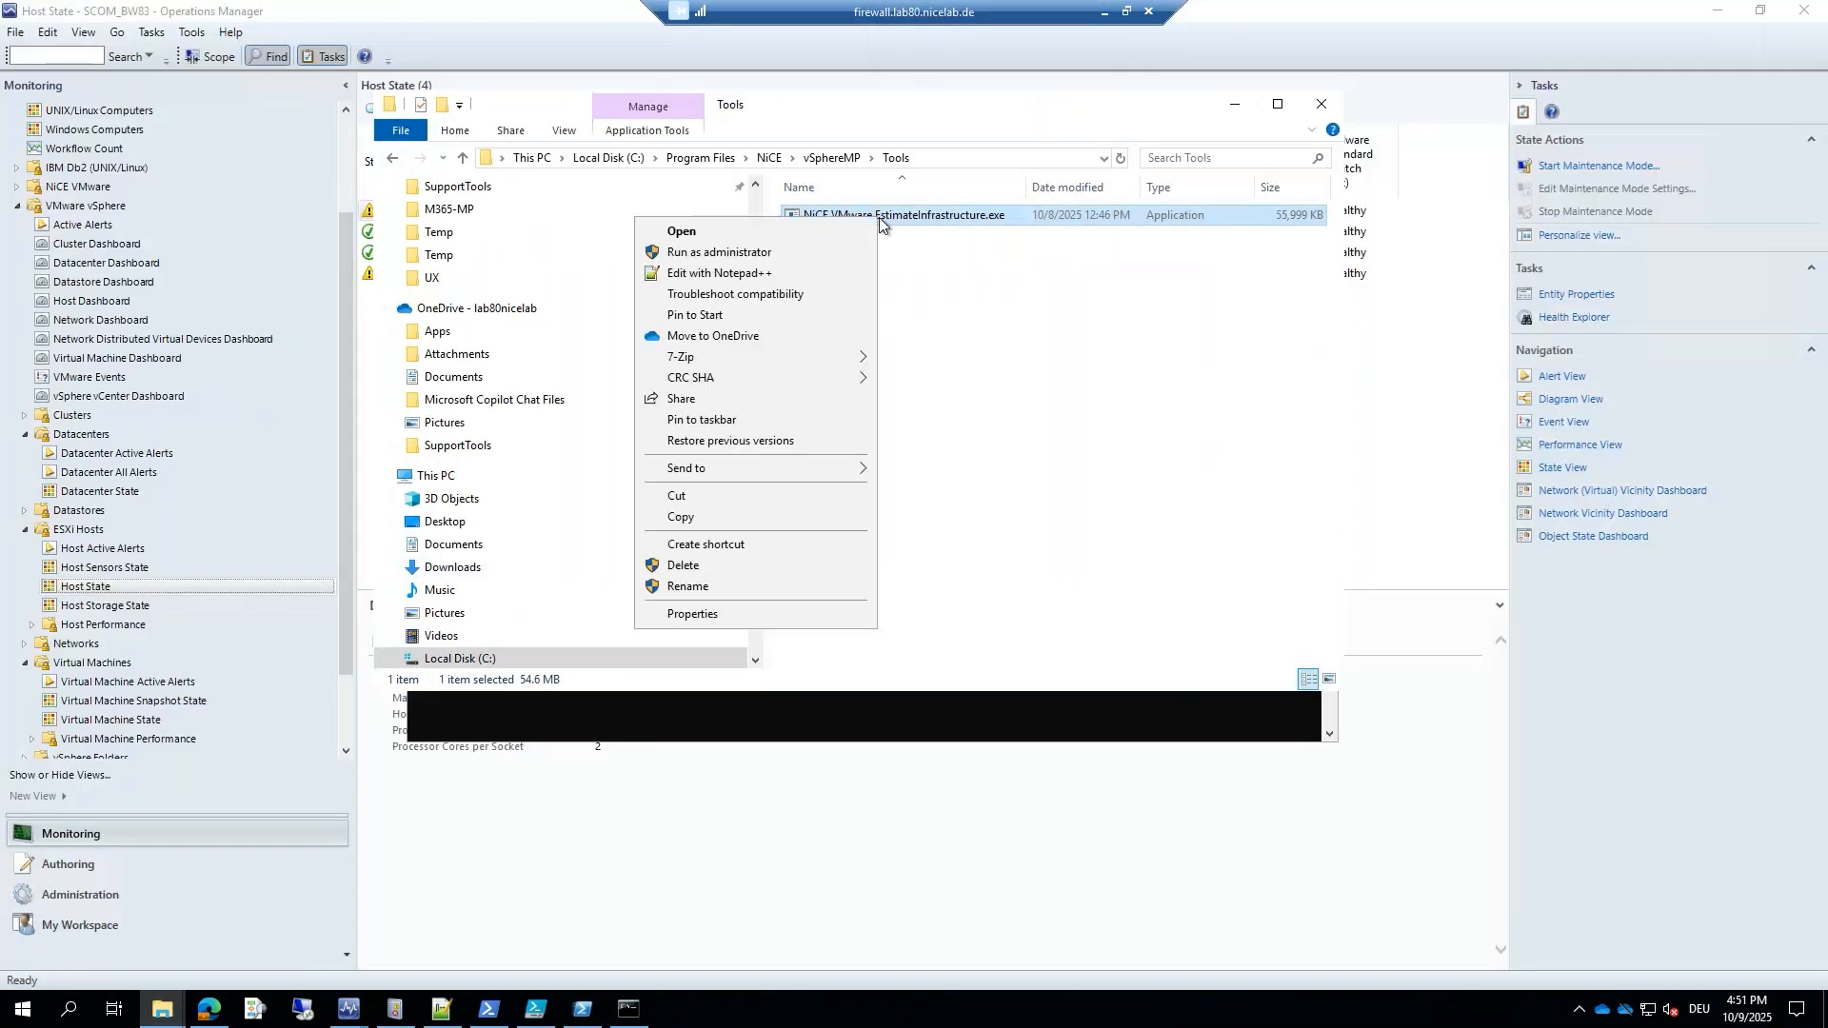
{"action": "left_click", "coordinate": [723, 518]}
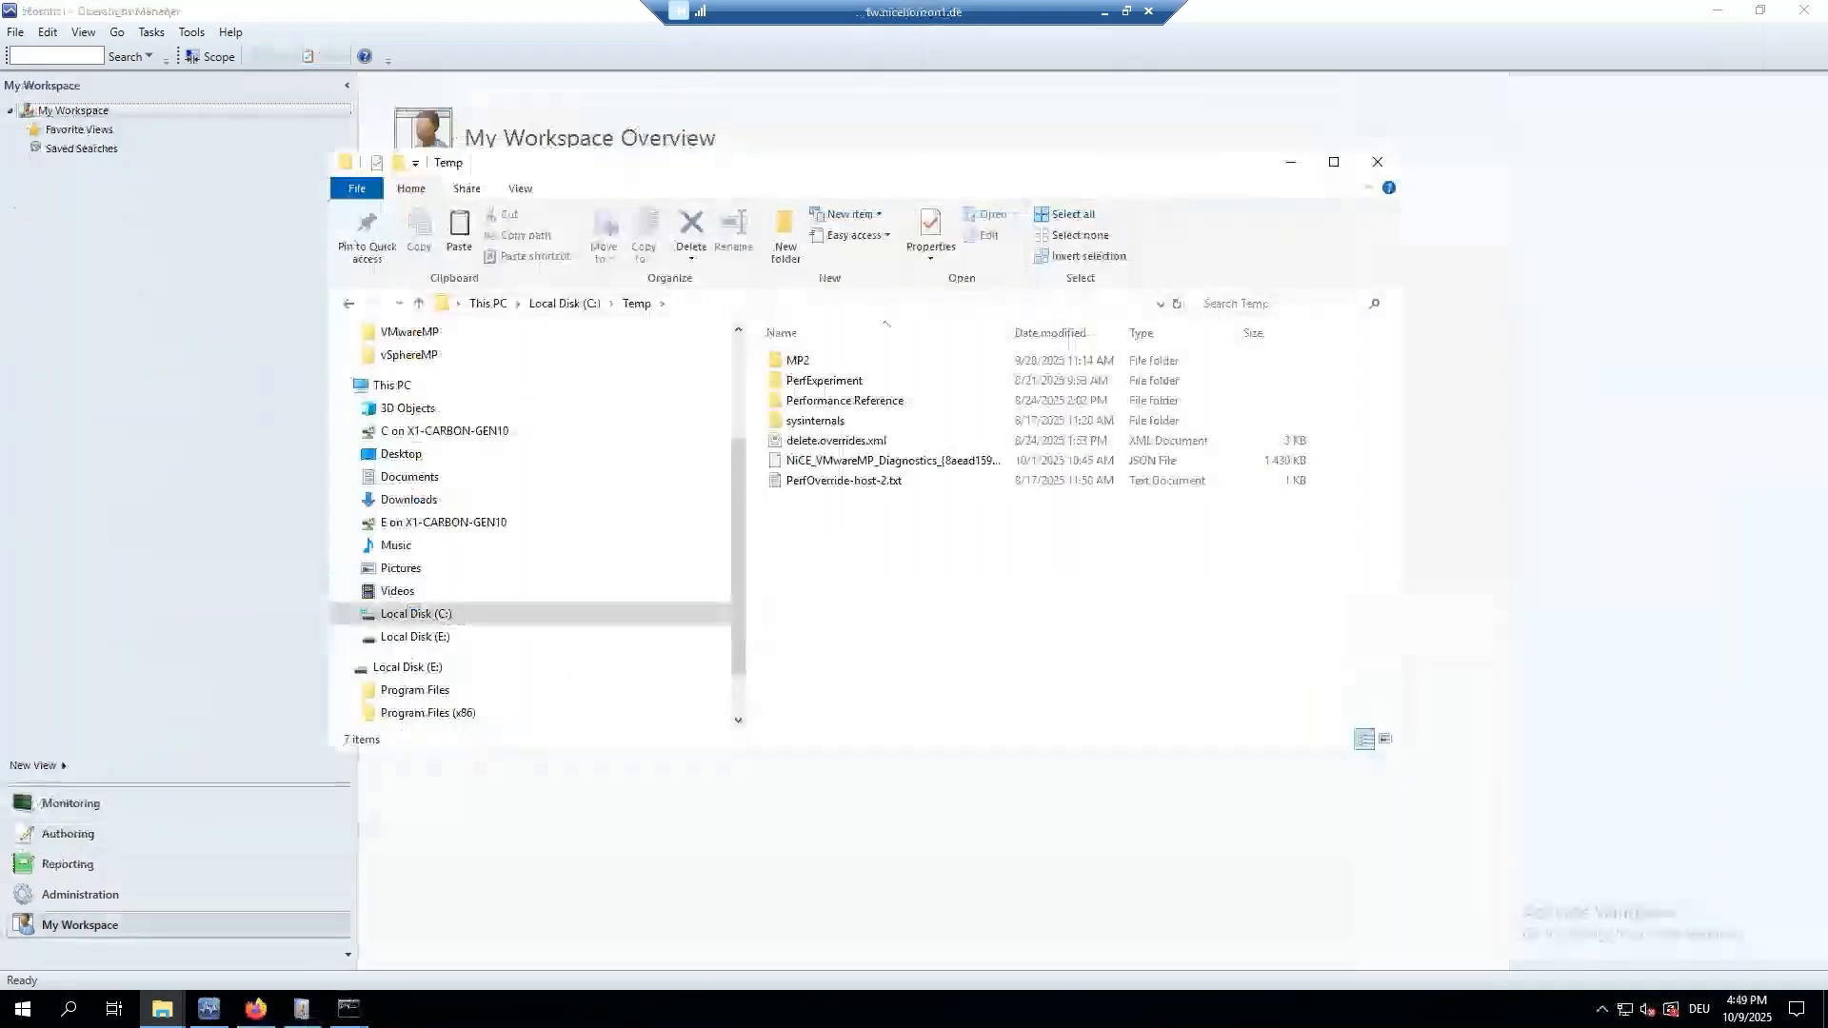
{"action": "right_click", "coordinate": [812, 546]}
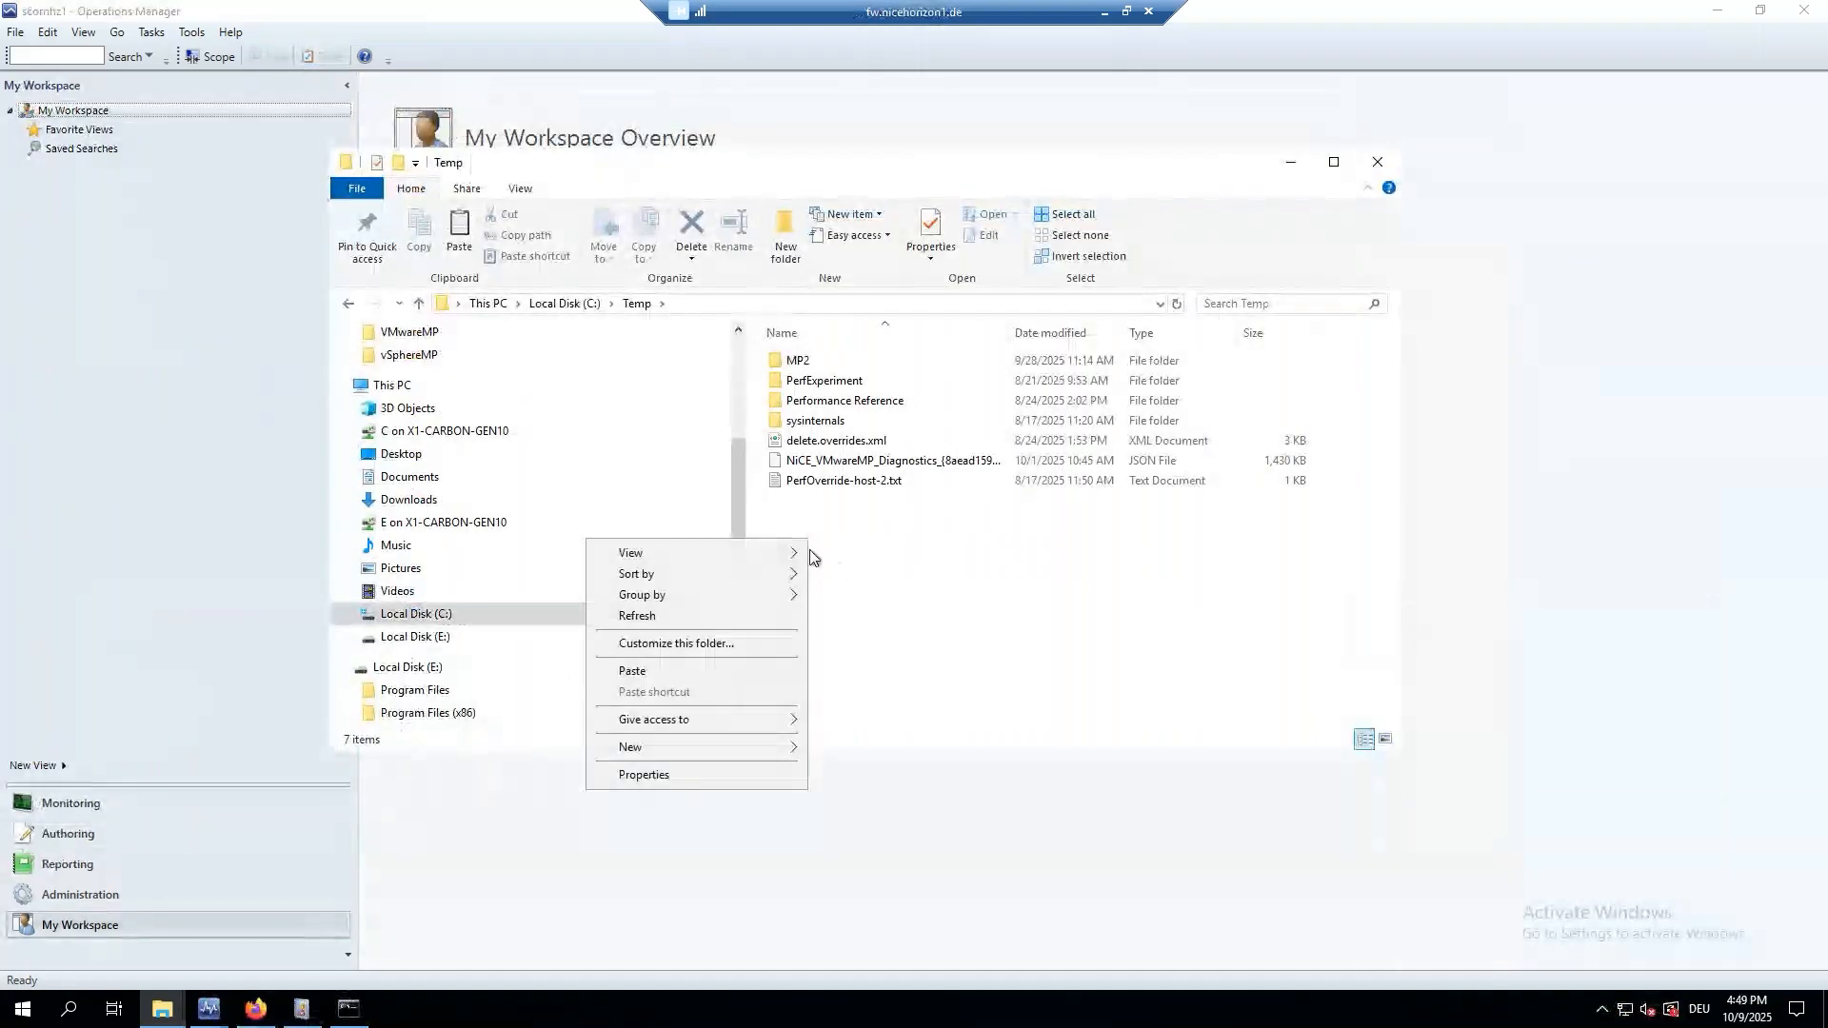
{"action": "left_click", "coordinate": [666, 666]}
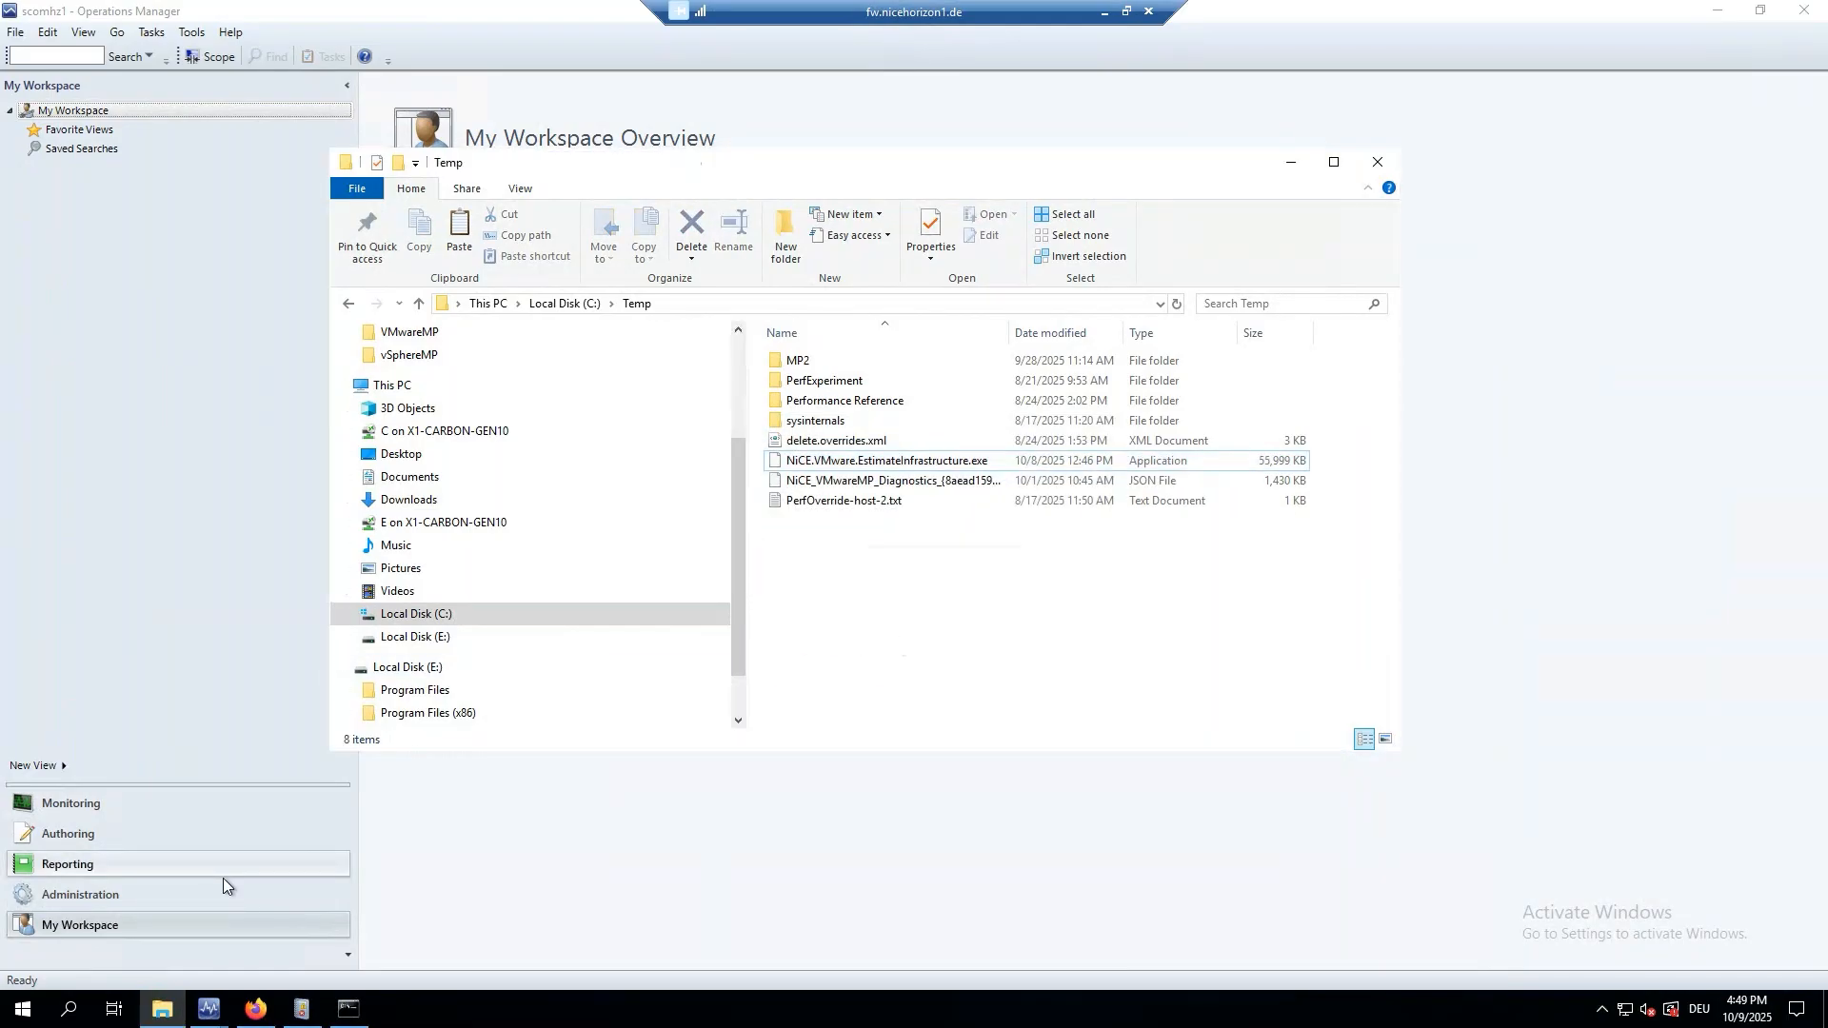
{"action": "left_click", "coordinate": [349, 1009]}
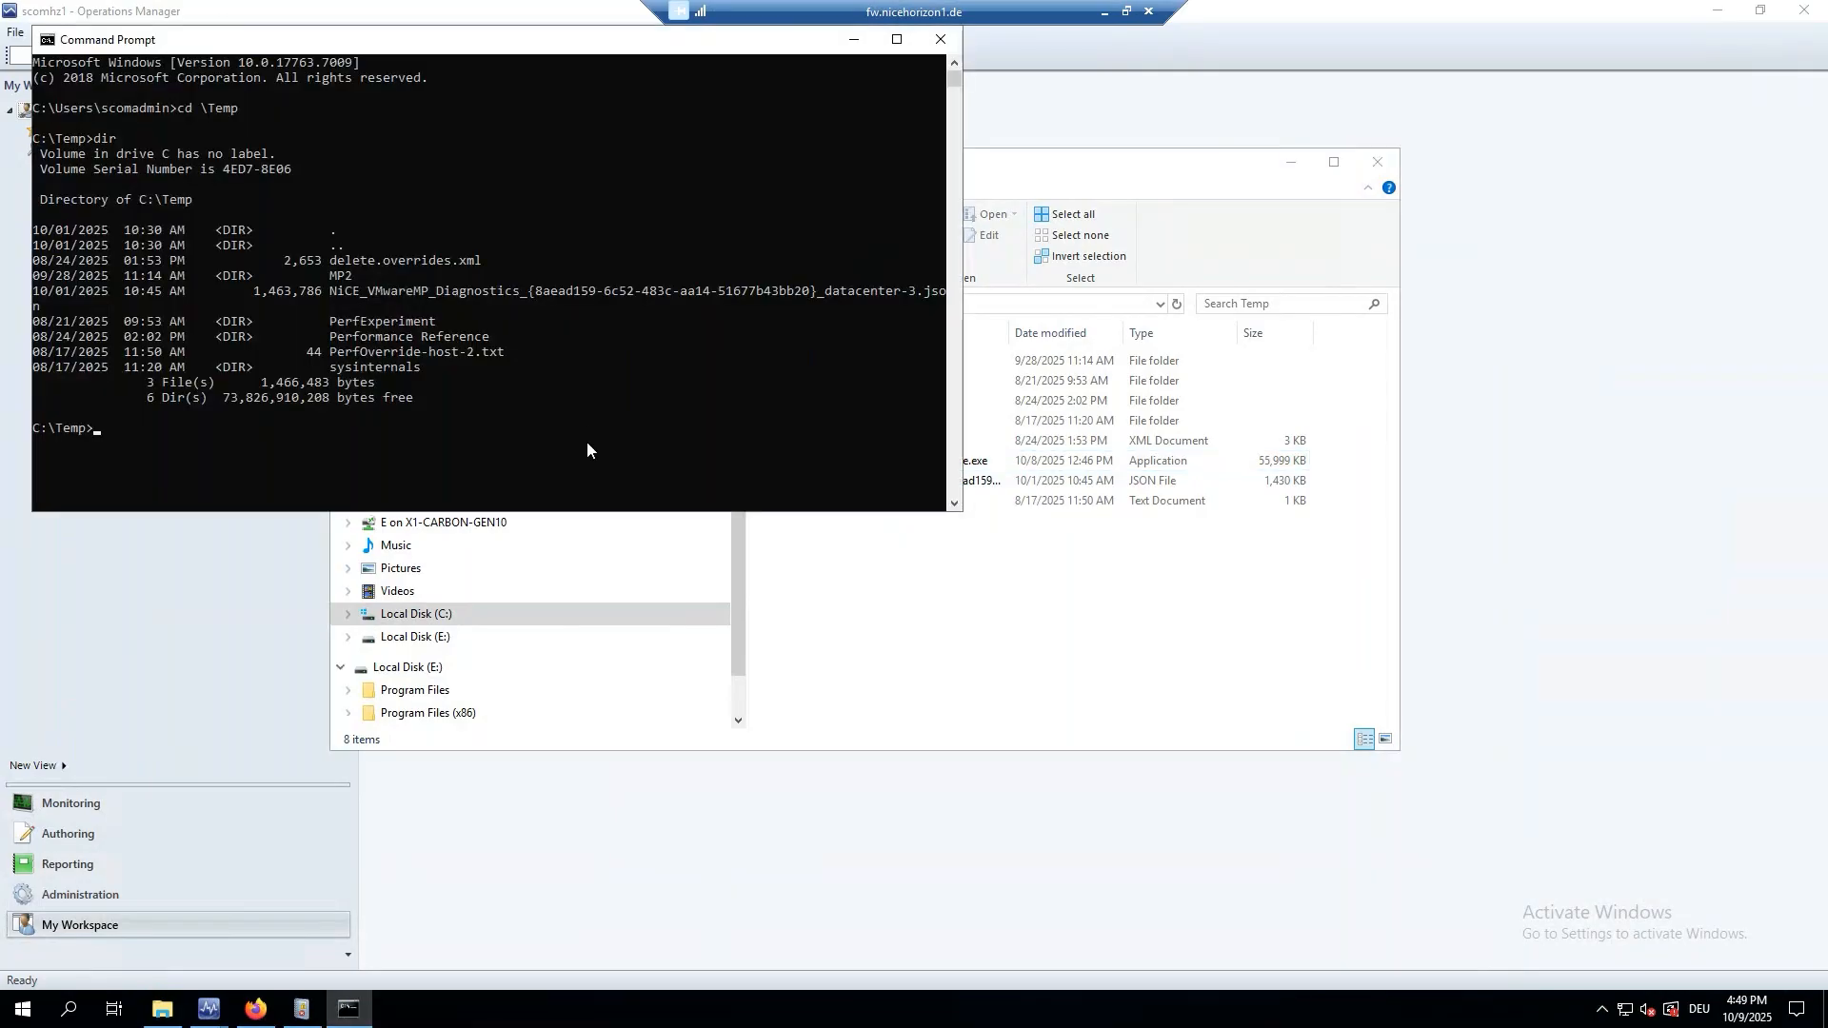
Run NiCE.VMware.EstimateInfrastructure.exe from C:\Temp and enter the vCenter server host name.
{"action": "type", "text": "NiC"}
{"action": "key", "text": "Tab"}
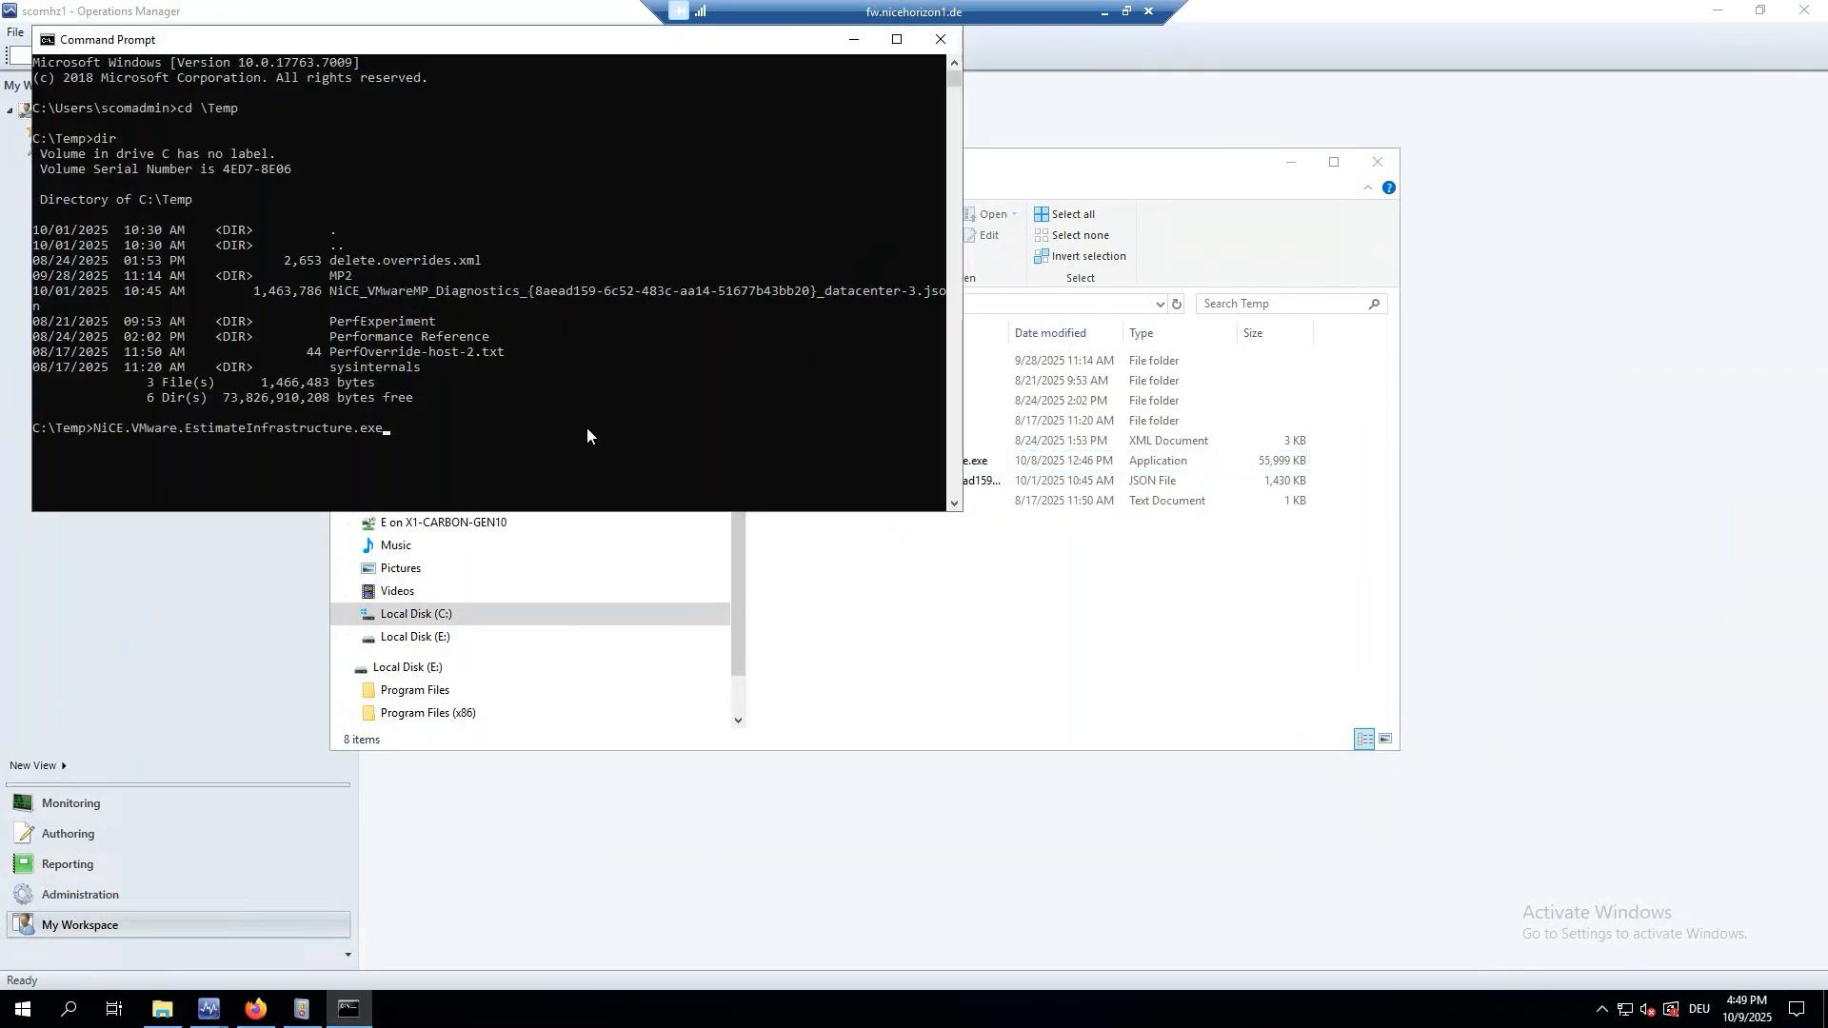
{"action": "key", "text": "Return"}
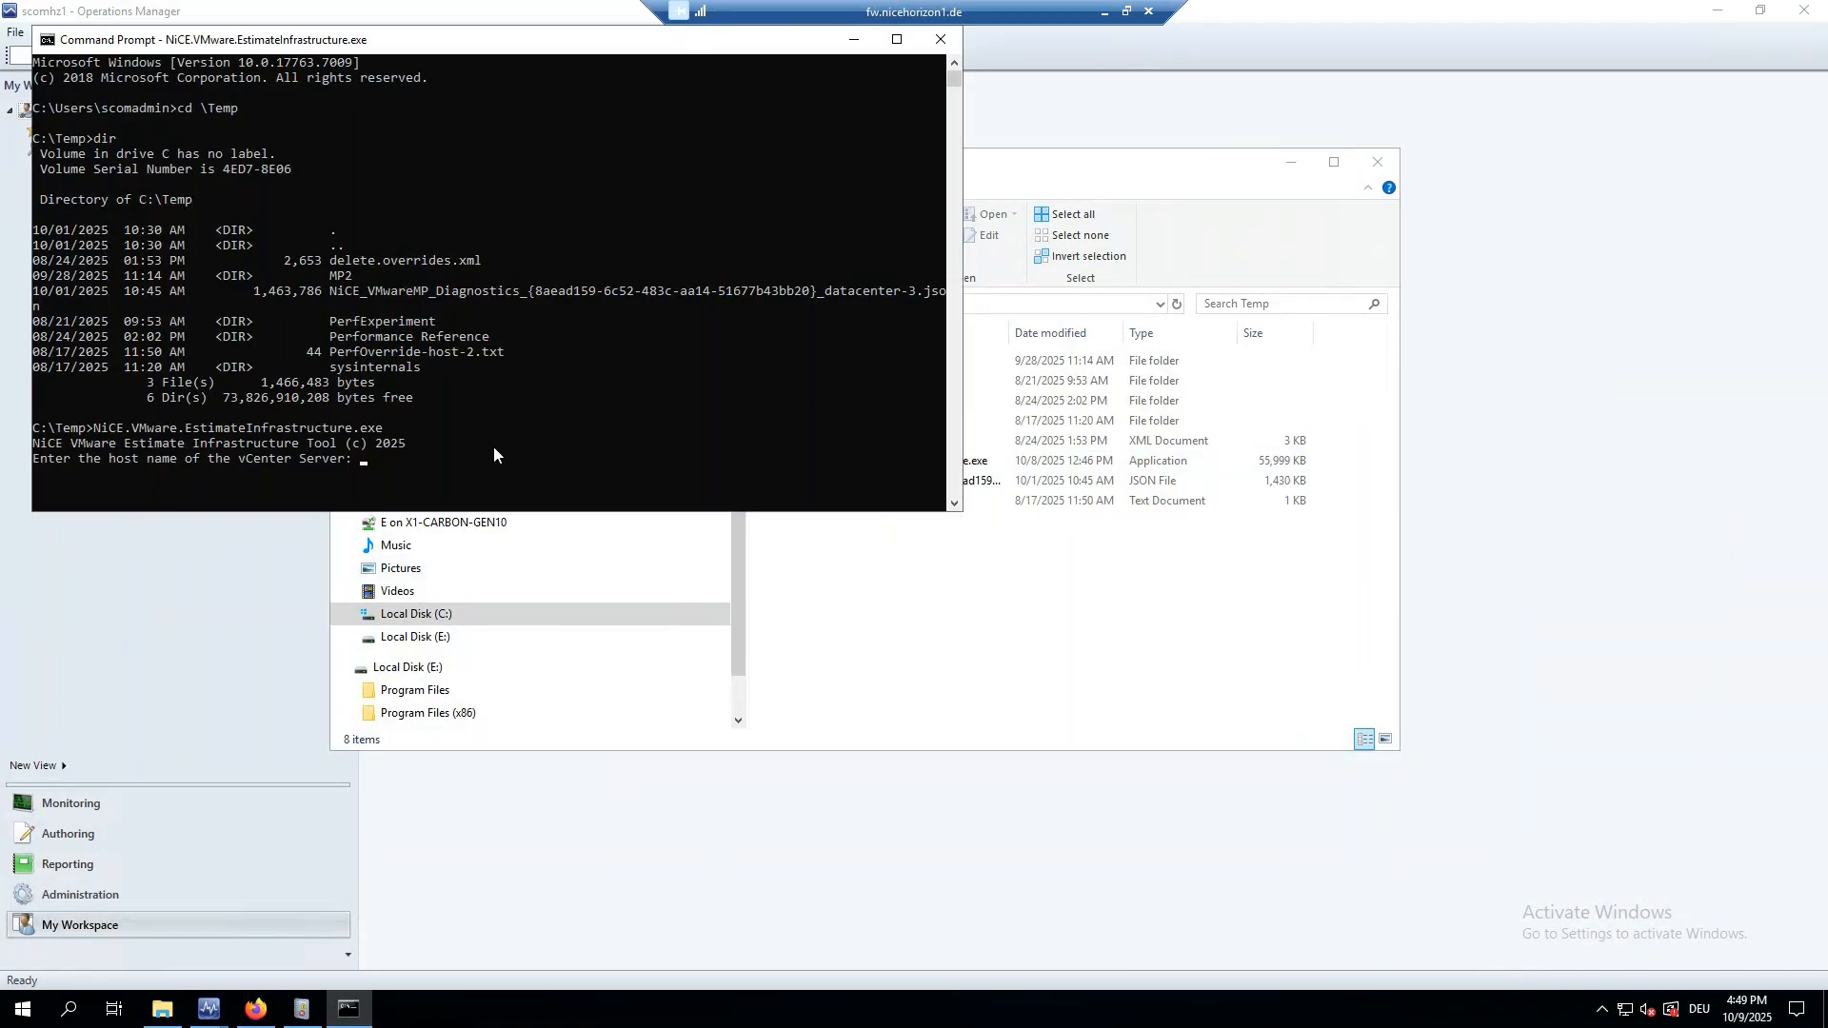
{"action": "type", "text": "vc.nicehorizon1.de"}
{"action": "key", "text": "Return"}
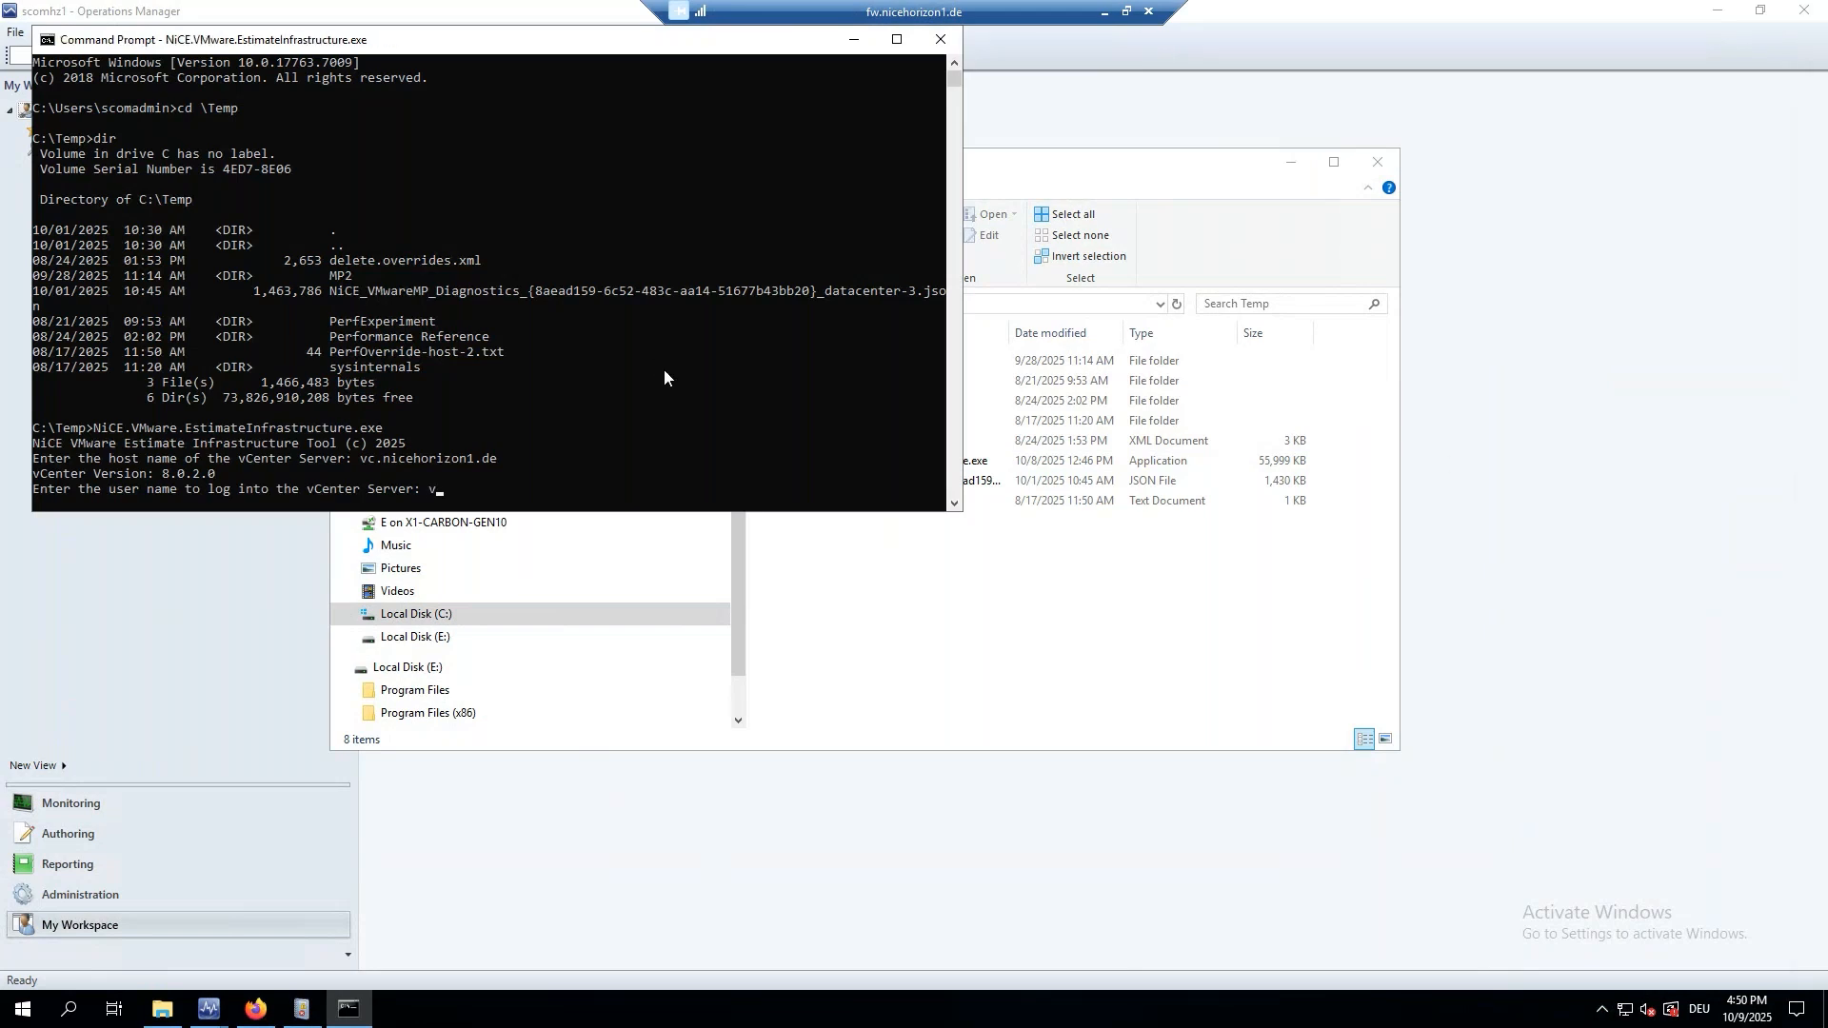
Log in with the vCenter administrator user name and password to produce the object count table.
{"action": "type", "text": "v"}
{"action": "key", "text": "BackSpace"}
{"action": "key", "text": "Return"}
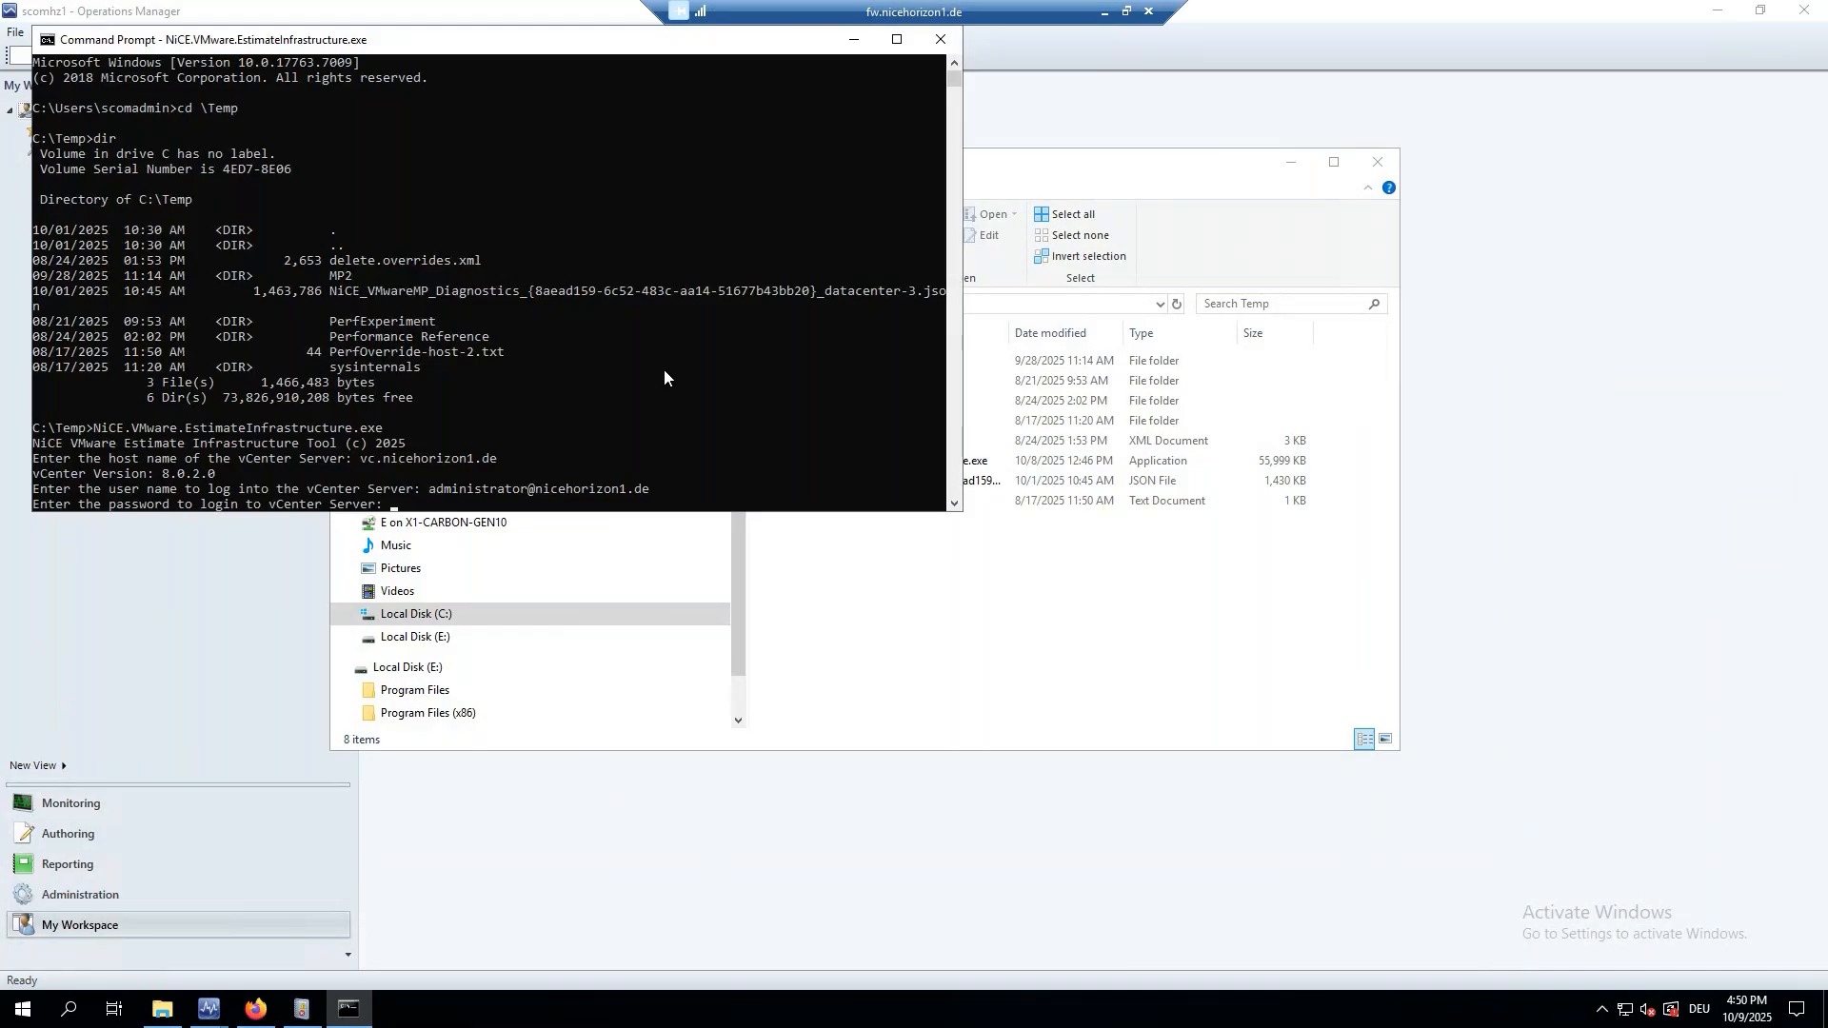
{"action": "type", "text": "**********"}
{"action": "key", "text": "Return"}
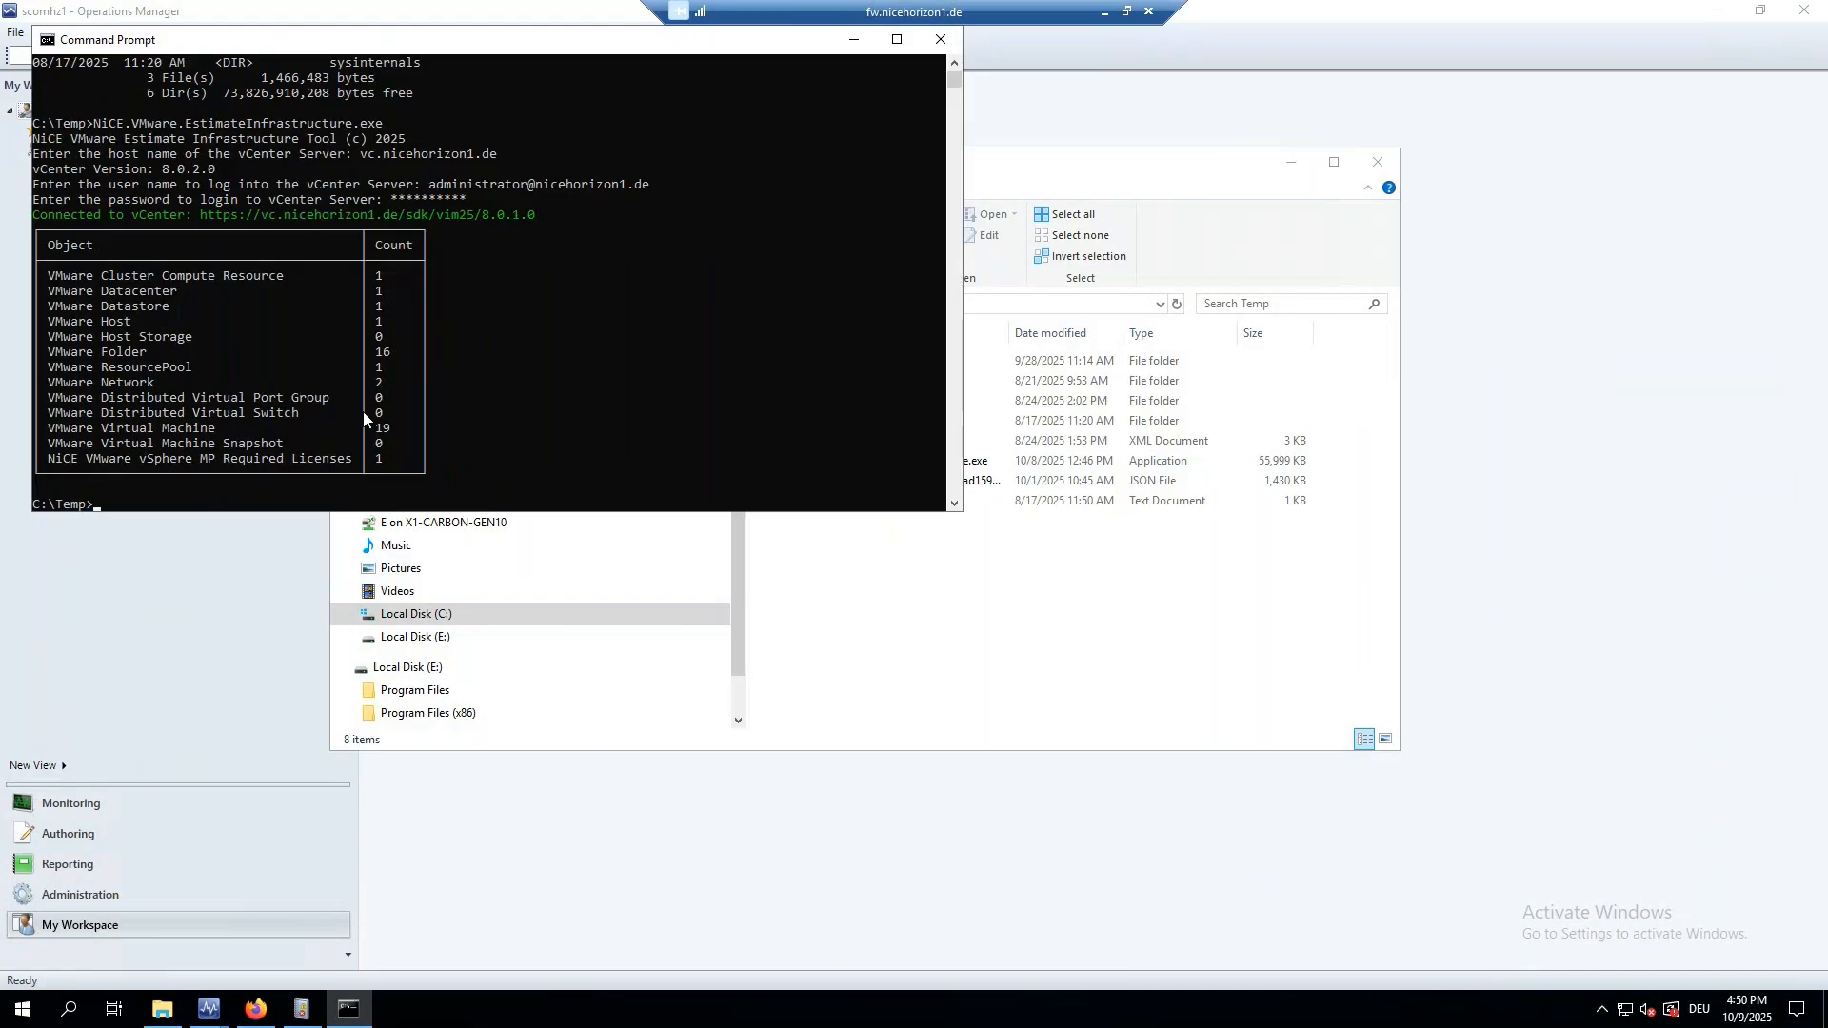
{"action": "scroll", "coordinate": [363, 412], "scroll_direction": "down", "scroll_amount": 1}
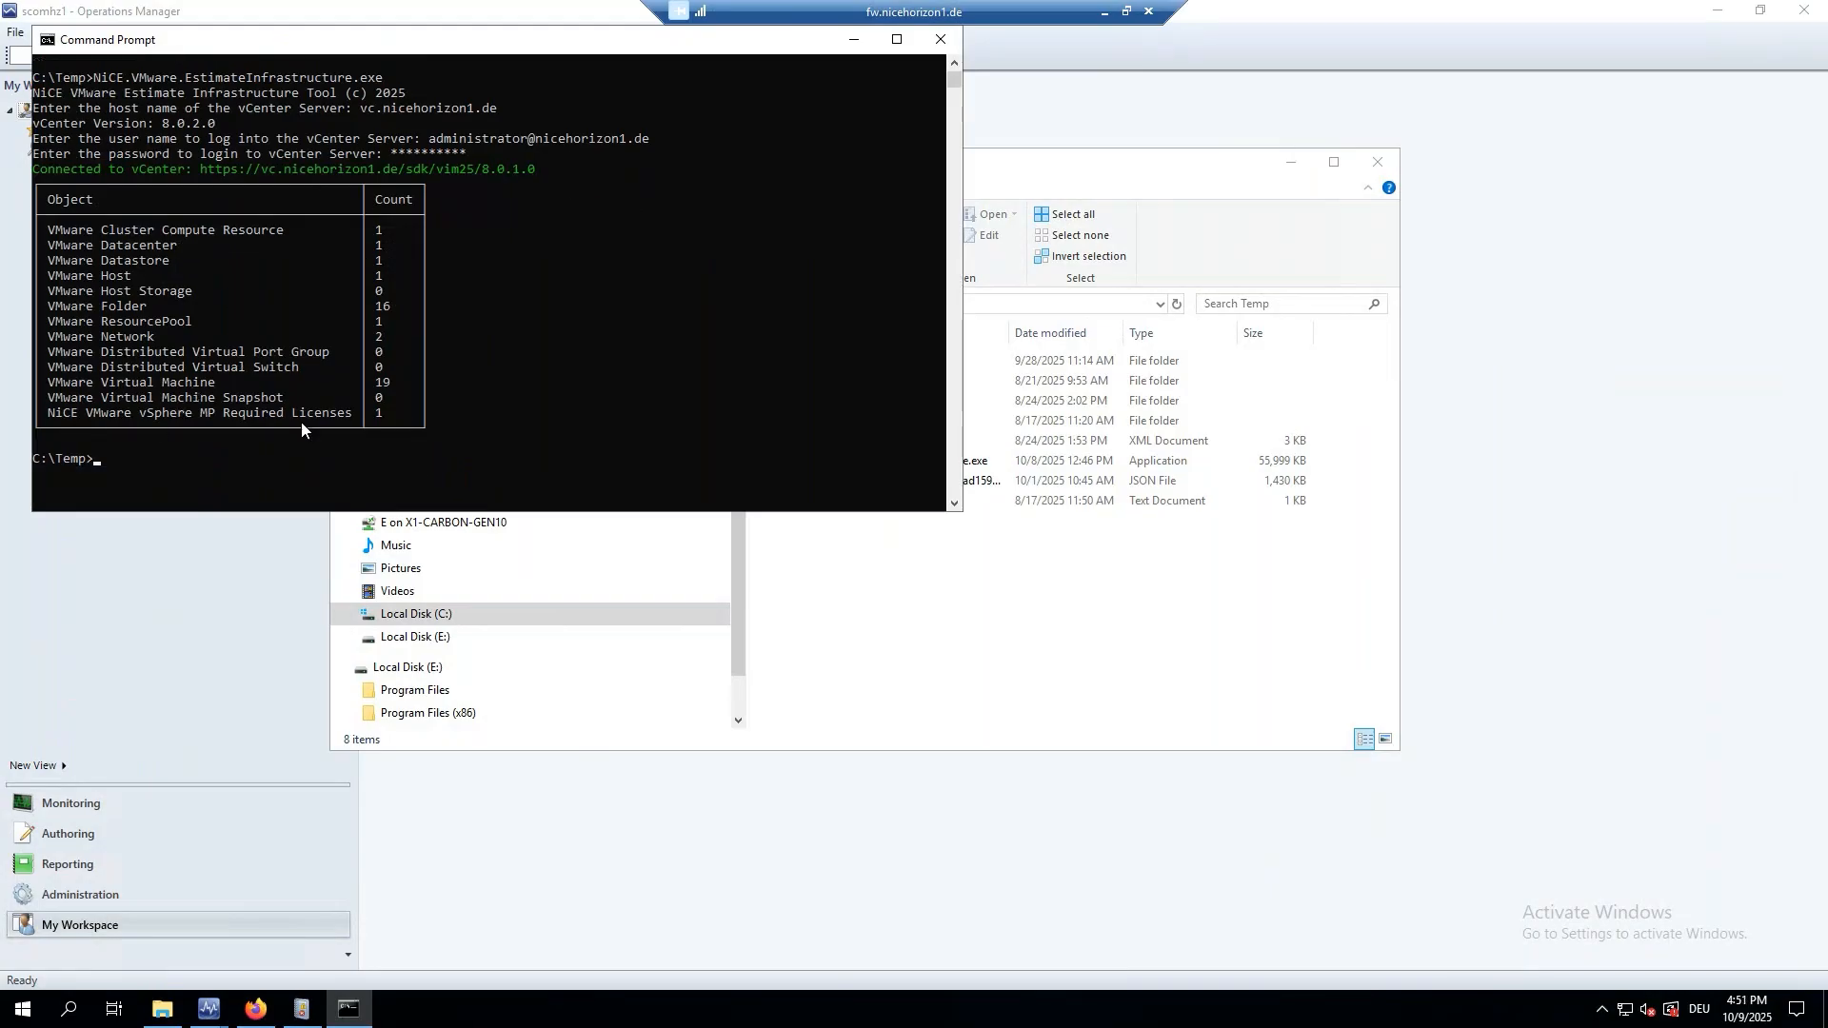
Mark the required licenses row briefly, then drag the console window further right and down.
{"action": "mouse_move", "coordinate": [406, 417]}
{"action": "left_mouse_down"}
{"action": "mouse_move", "coordinate": [43, 417]}
{"action": "mouse_move", "coordinate": [418, 416]}
{"action": "left_mouse_up"}
{"action": "left_click", "coordinate": [358, 428]}
{"action": "left_click", "coordinate": [379, 458]}
{"action": "left_click_drag", "start_coordinate": [278, 50], "coordinate": [374, 63]}
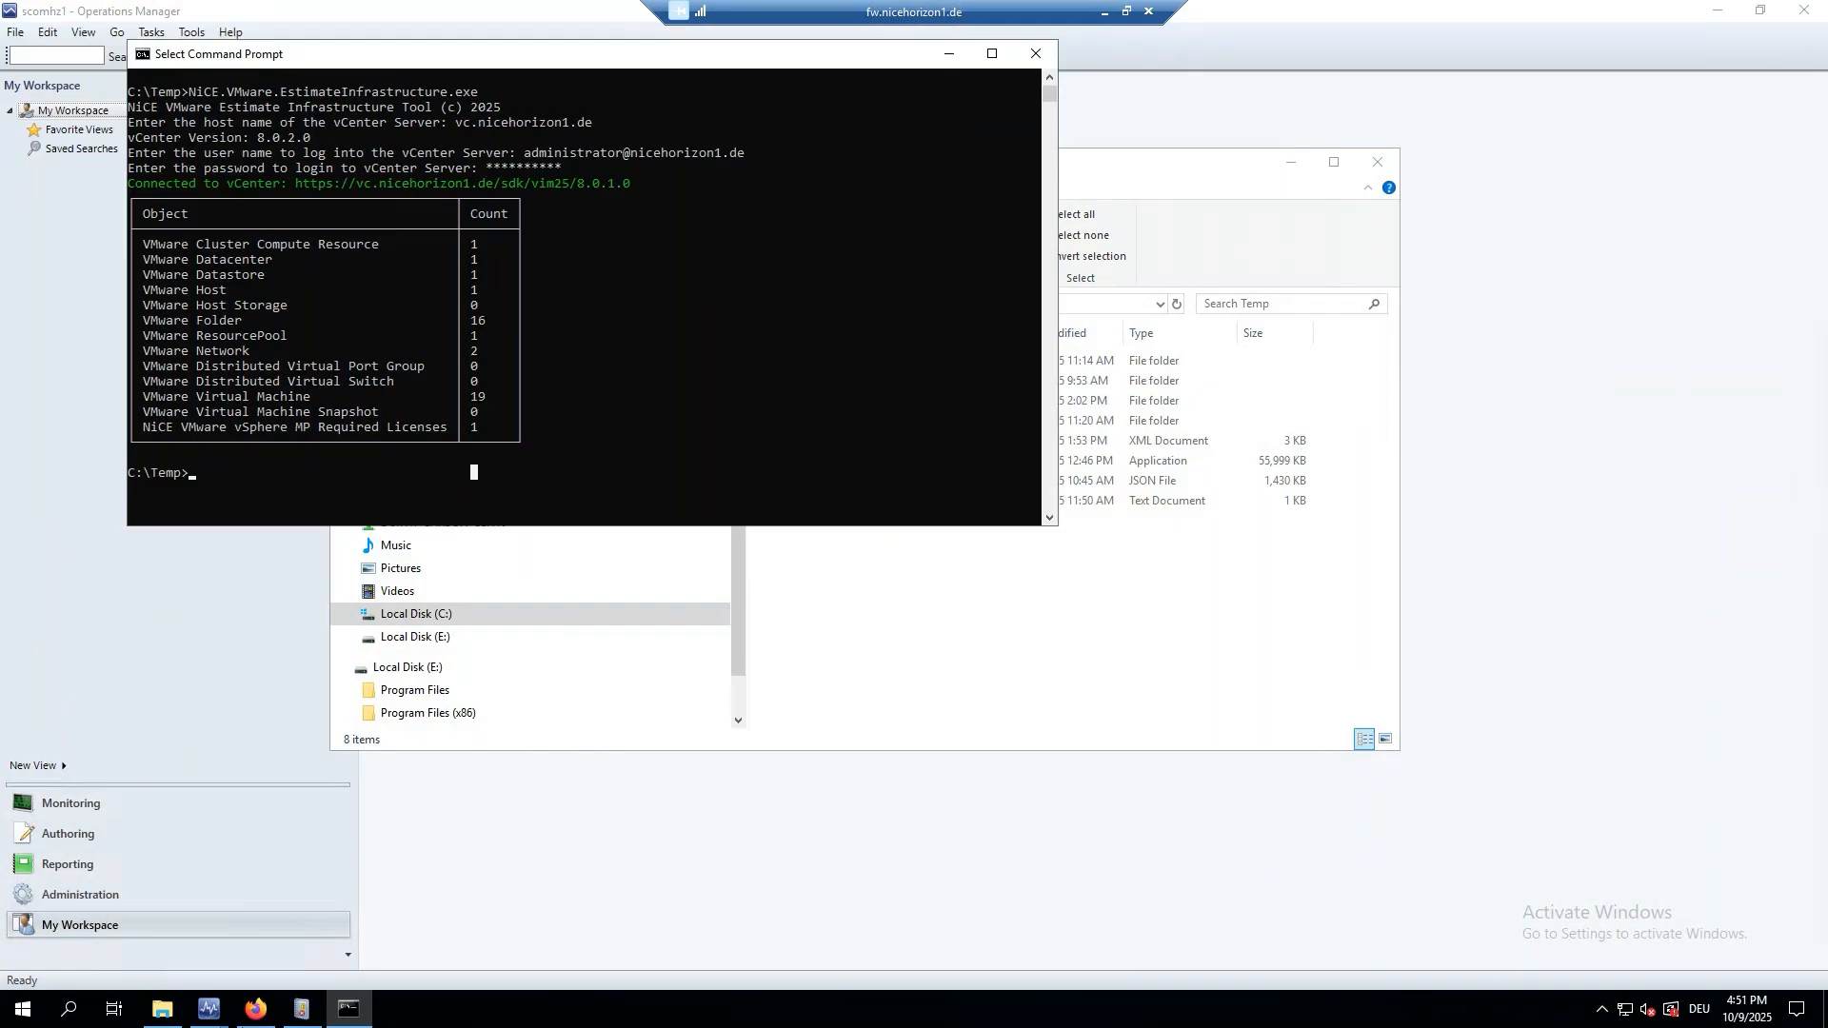
Return to Operations Manager's Monitoring workspace and select Virtual Machines > Virtual Machine Snapshot State.
{"action": "mouse_move", "coordinate": [209, 1009]}
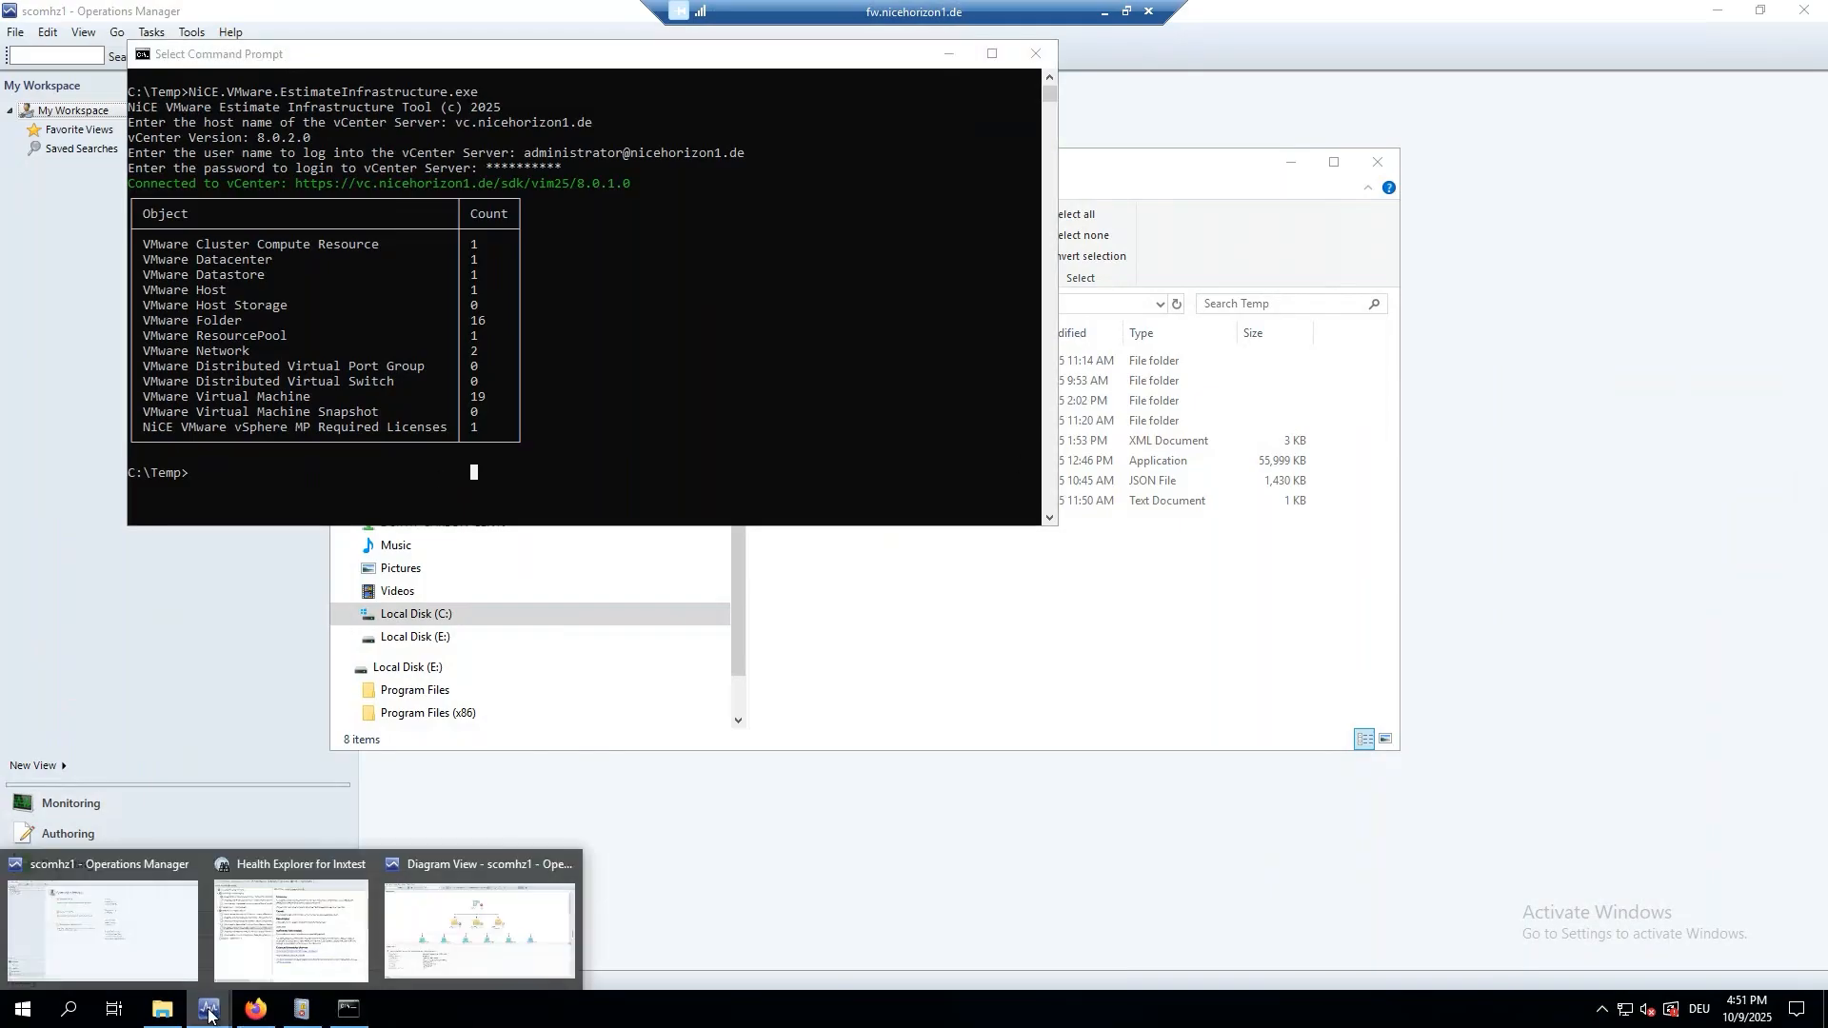
{"action": "left_click", "coordinate": [122, 901]}
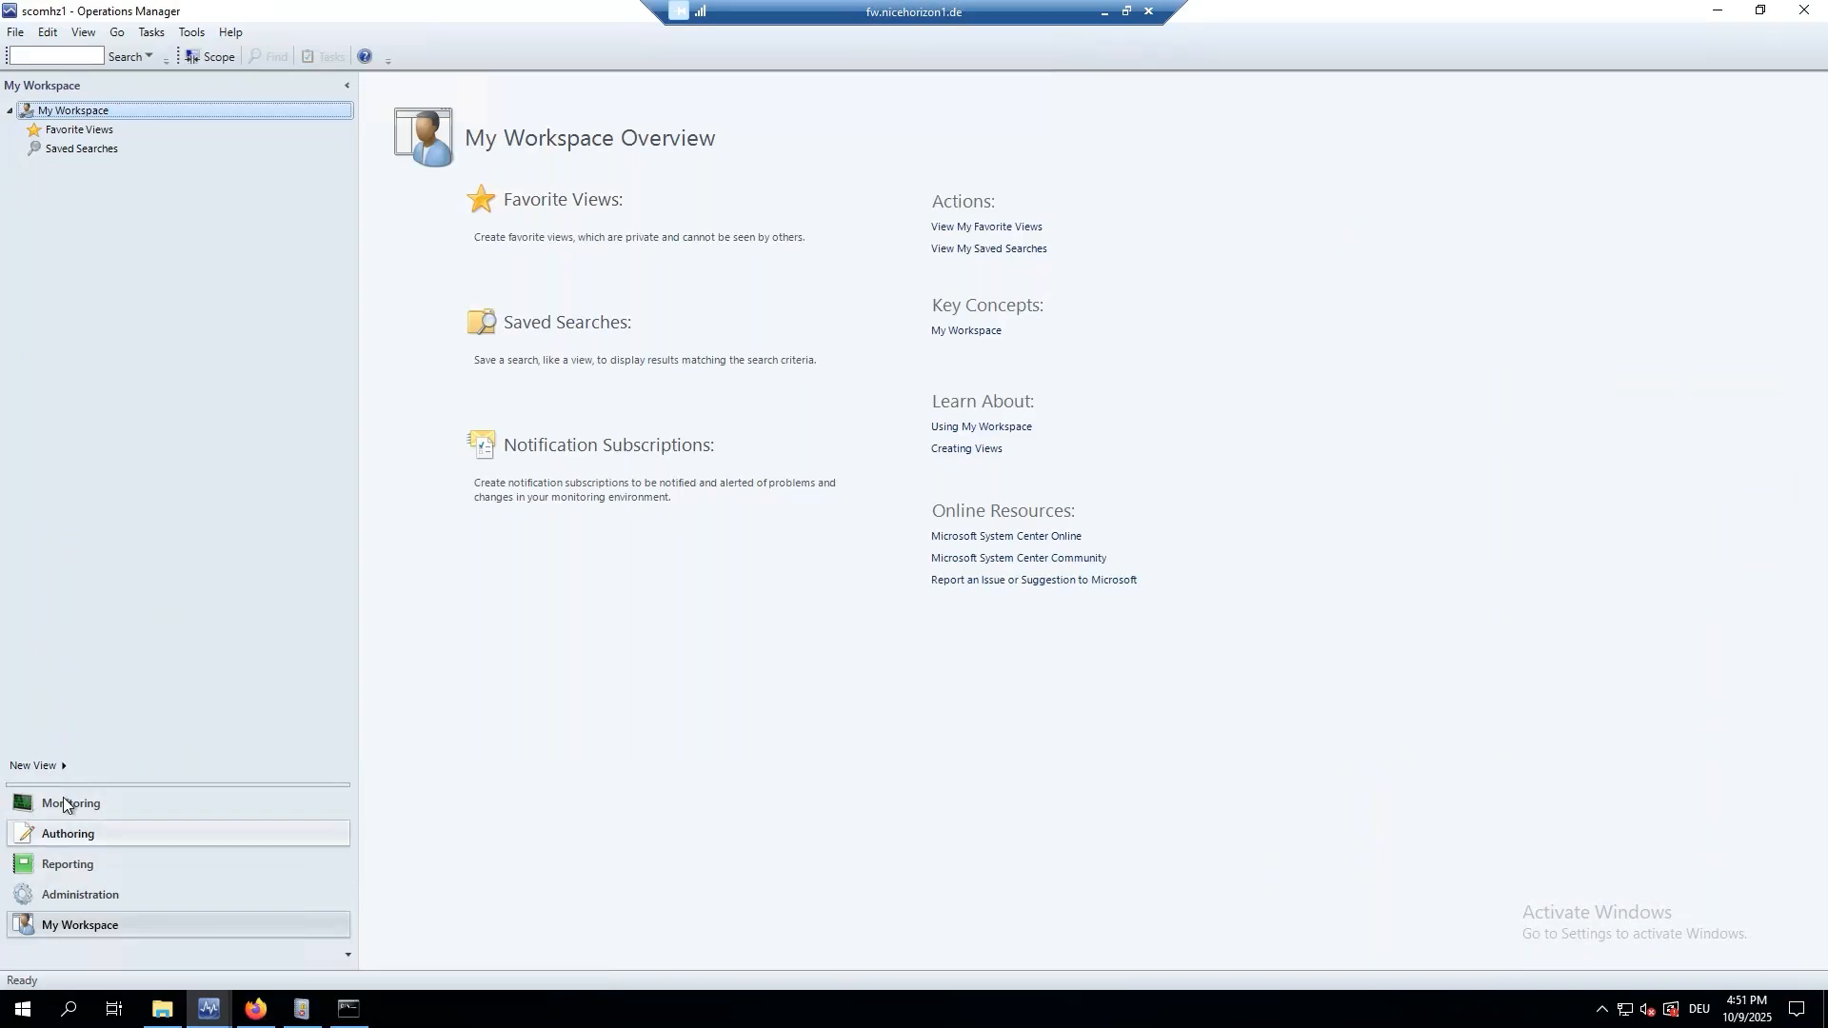
{"action": "left_click", "coordinate": [89, 806]}
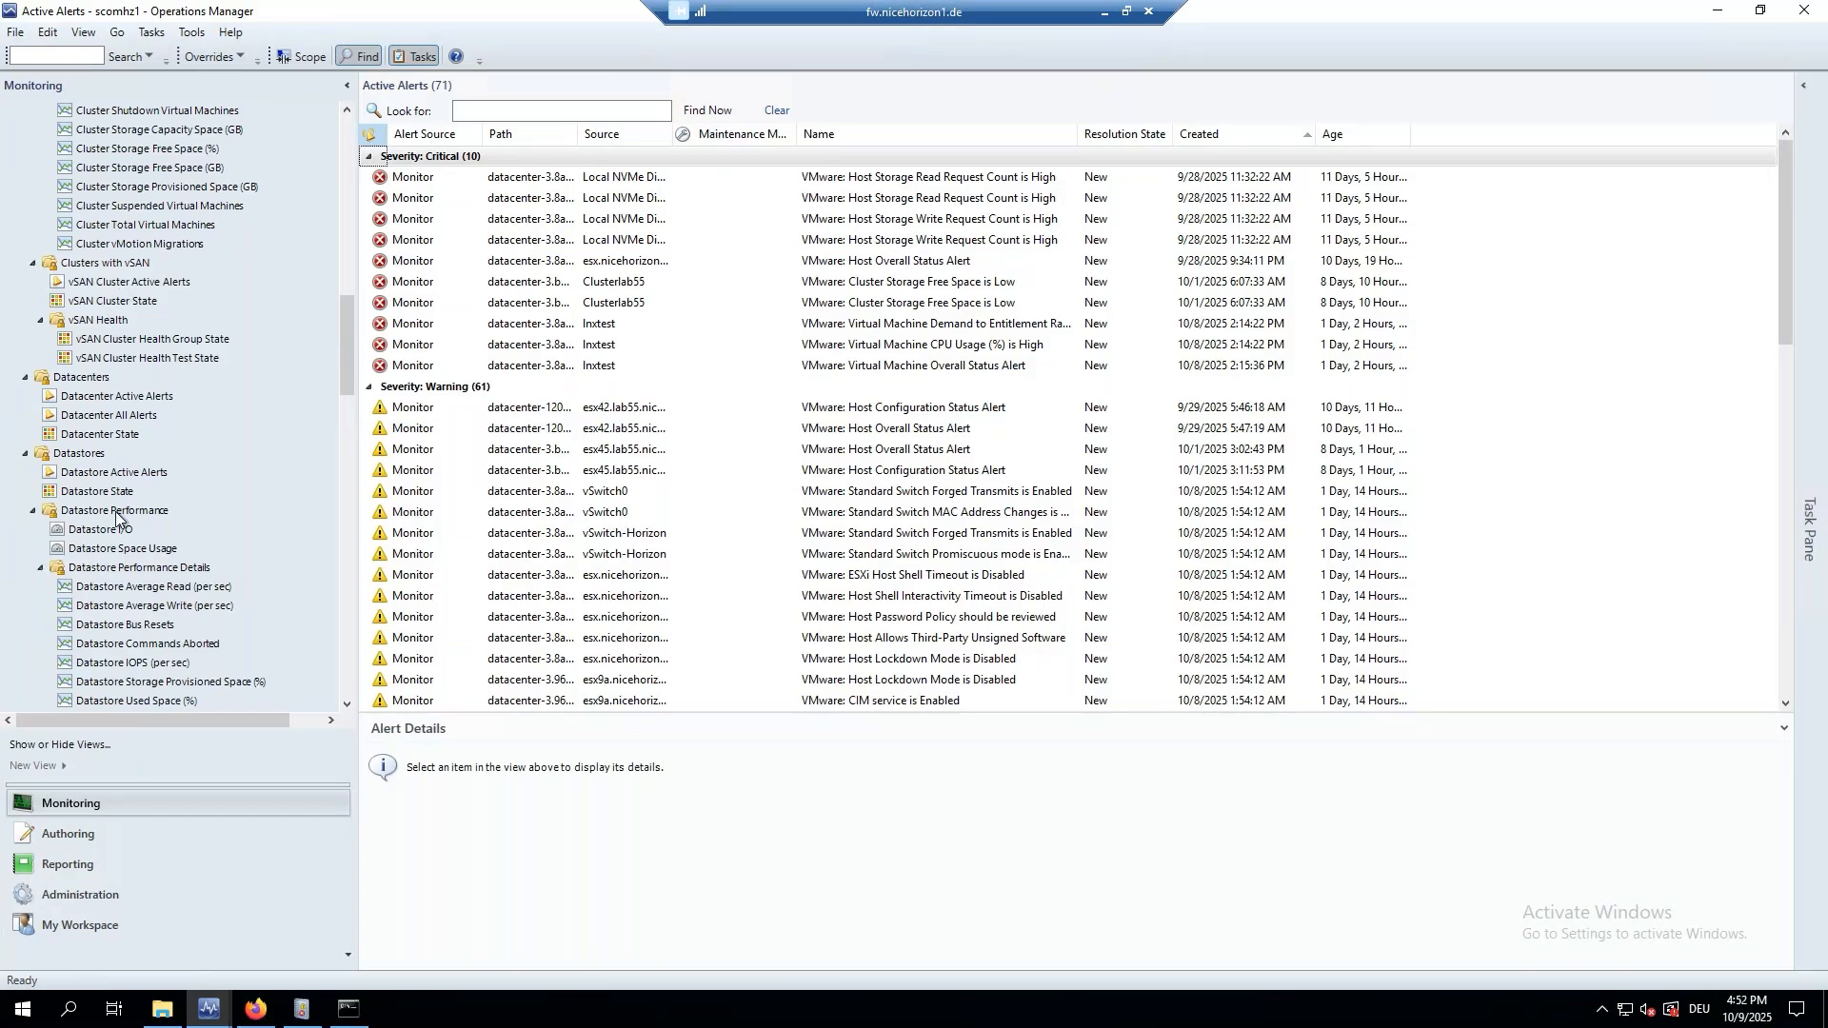
{"action": "scroll", "coordinate": [92, 451], "scroll_direction": "up", "scroll_amount": 7}
{"action": "scroll", "coordinate": [93, 451], "scroll_direction": "down", "scroll_amount": 15}
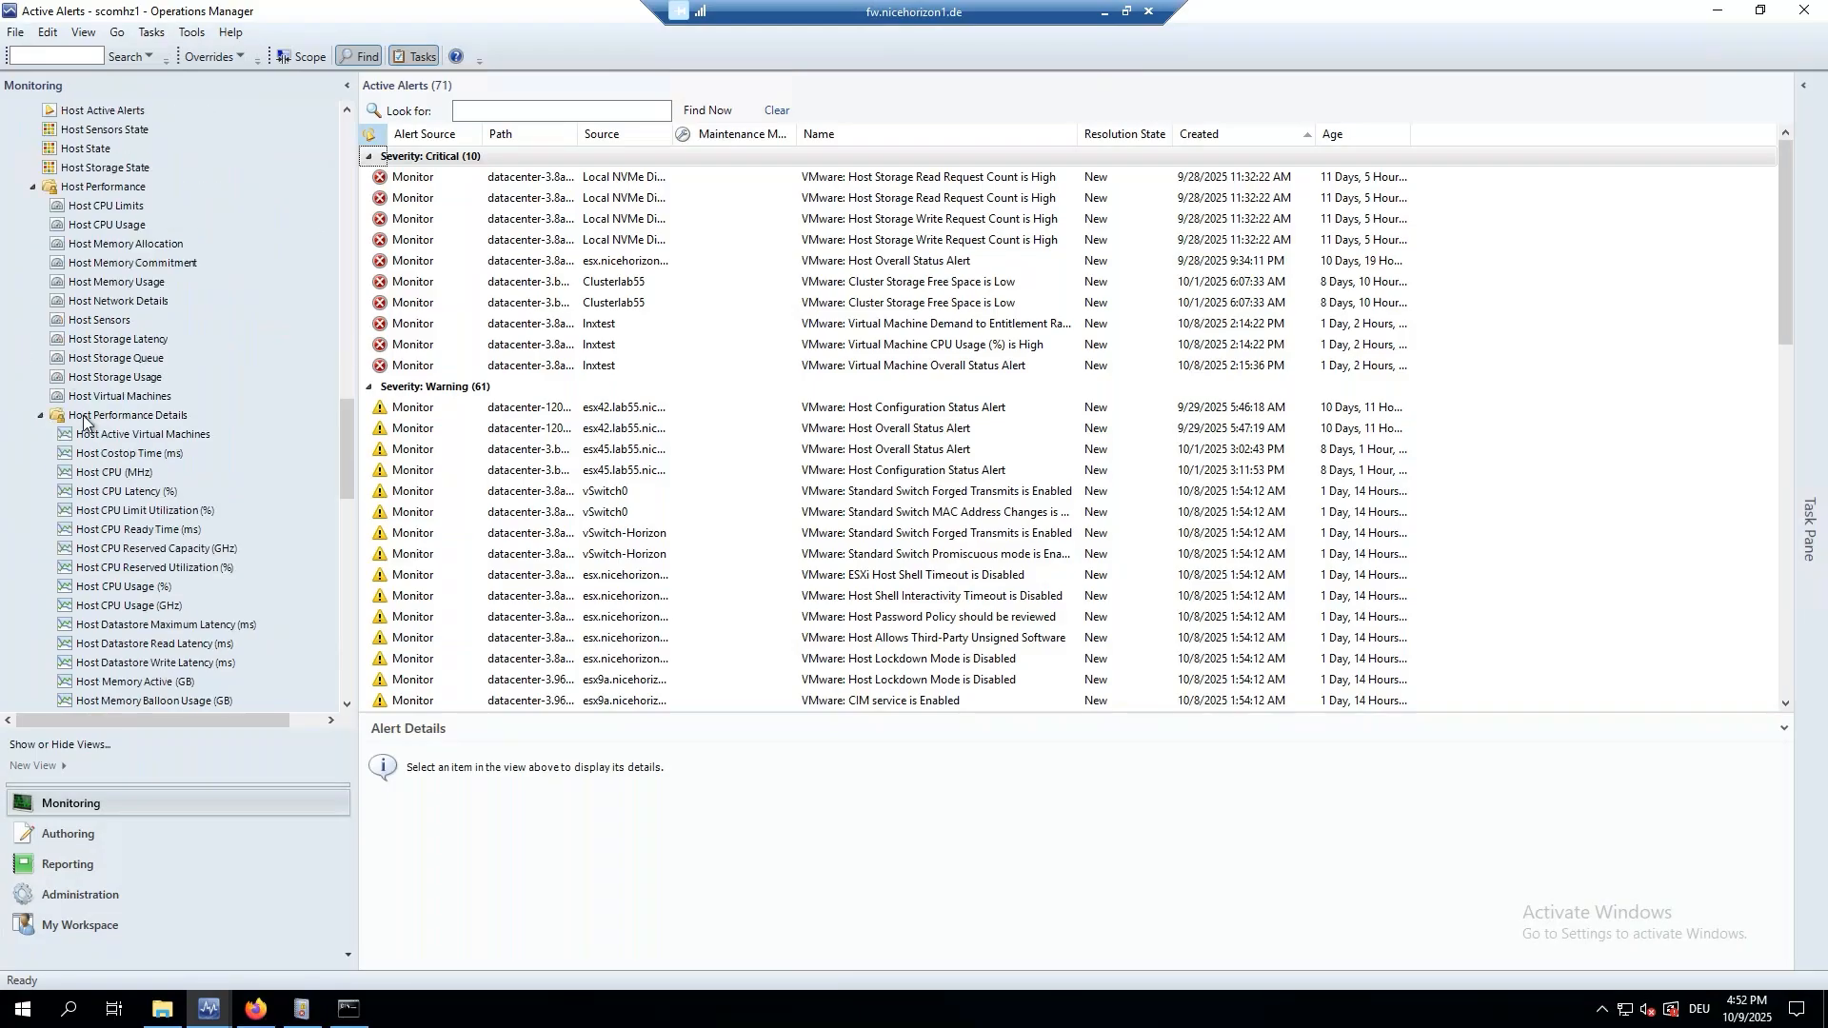
{"action": "scroll", "coordinate": [92, 506], "scroll_direction": "down", "scroll_amount": 20}
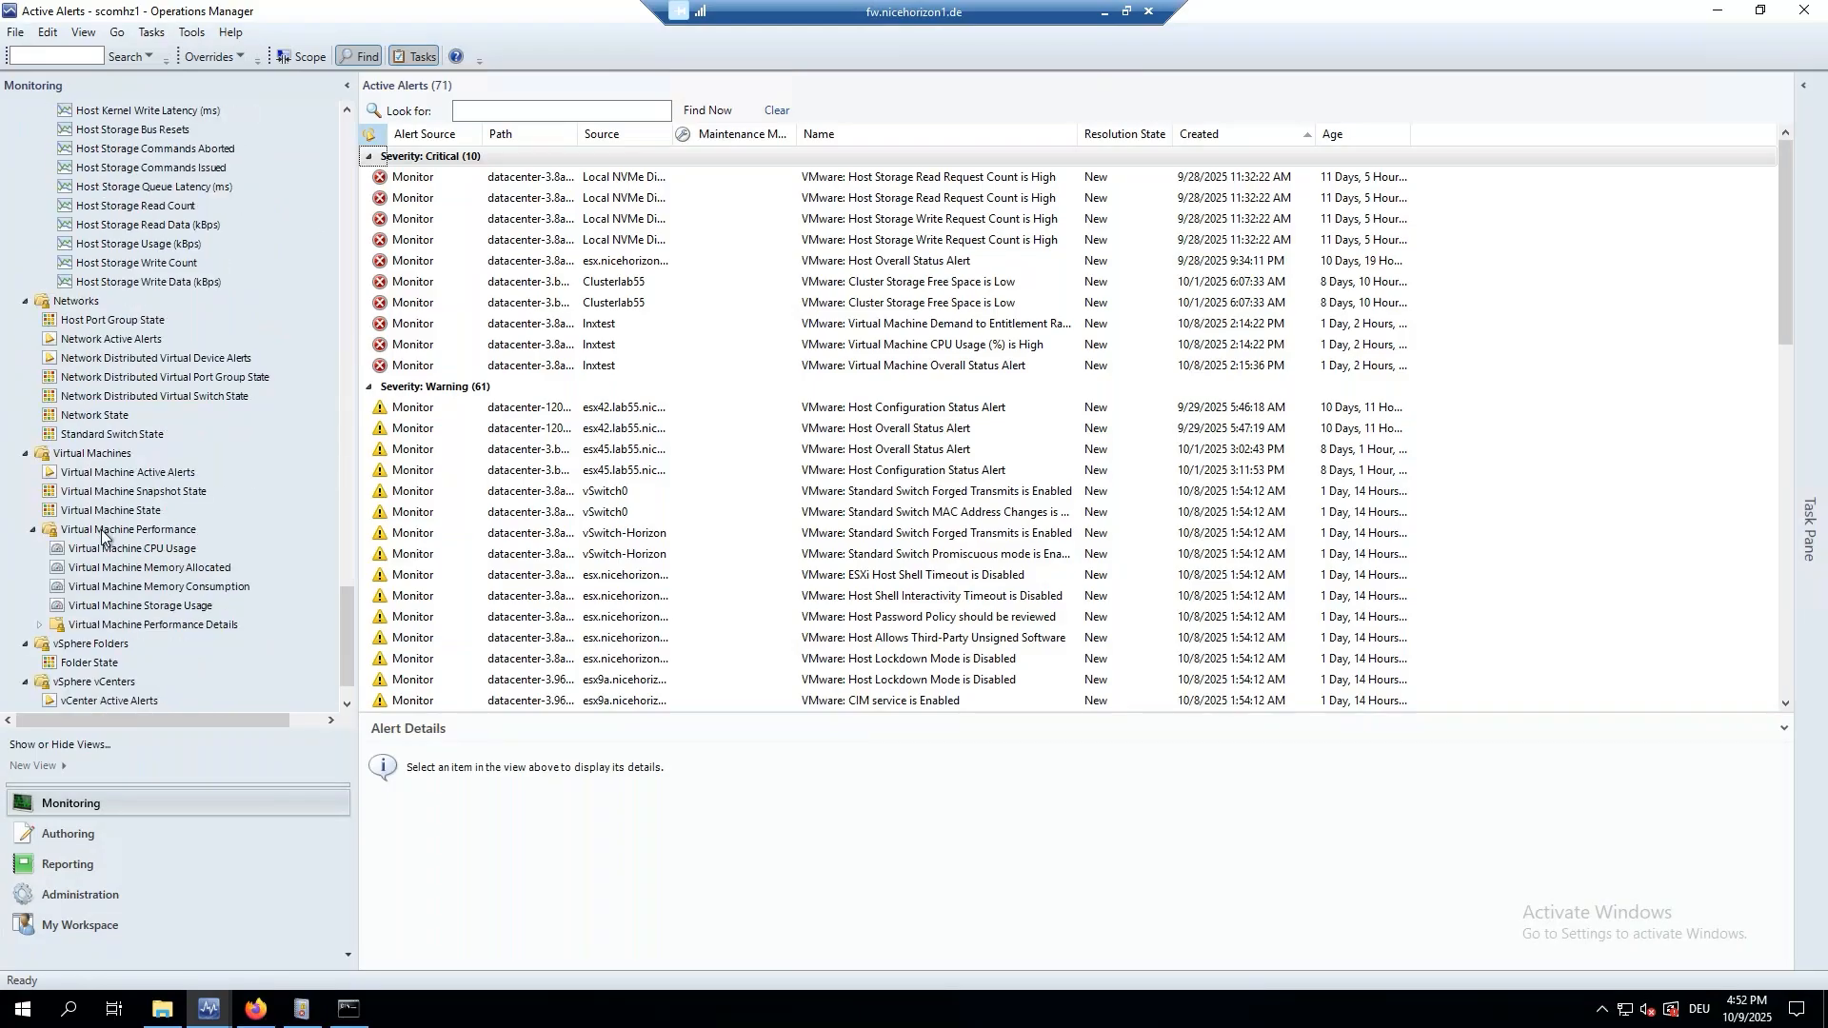
{"action": "left_click", "coordinate": [100, 492]}
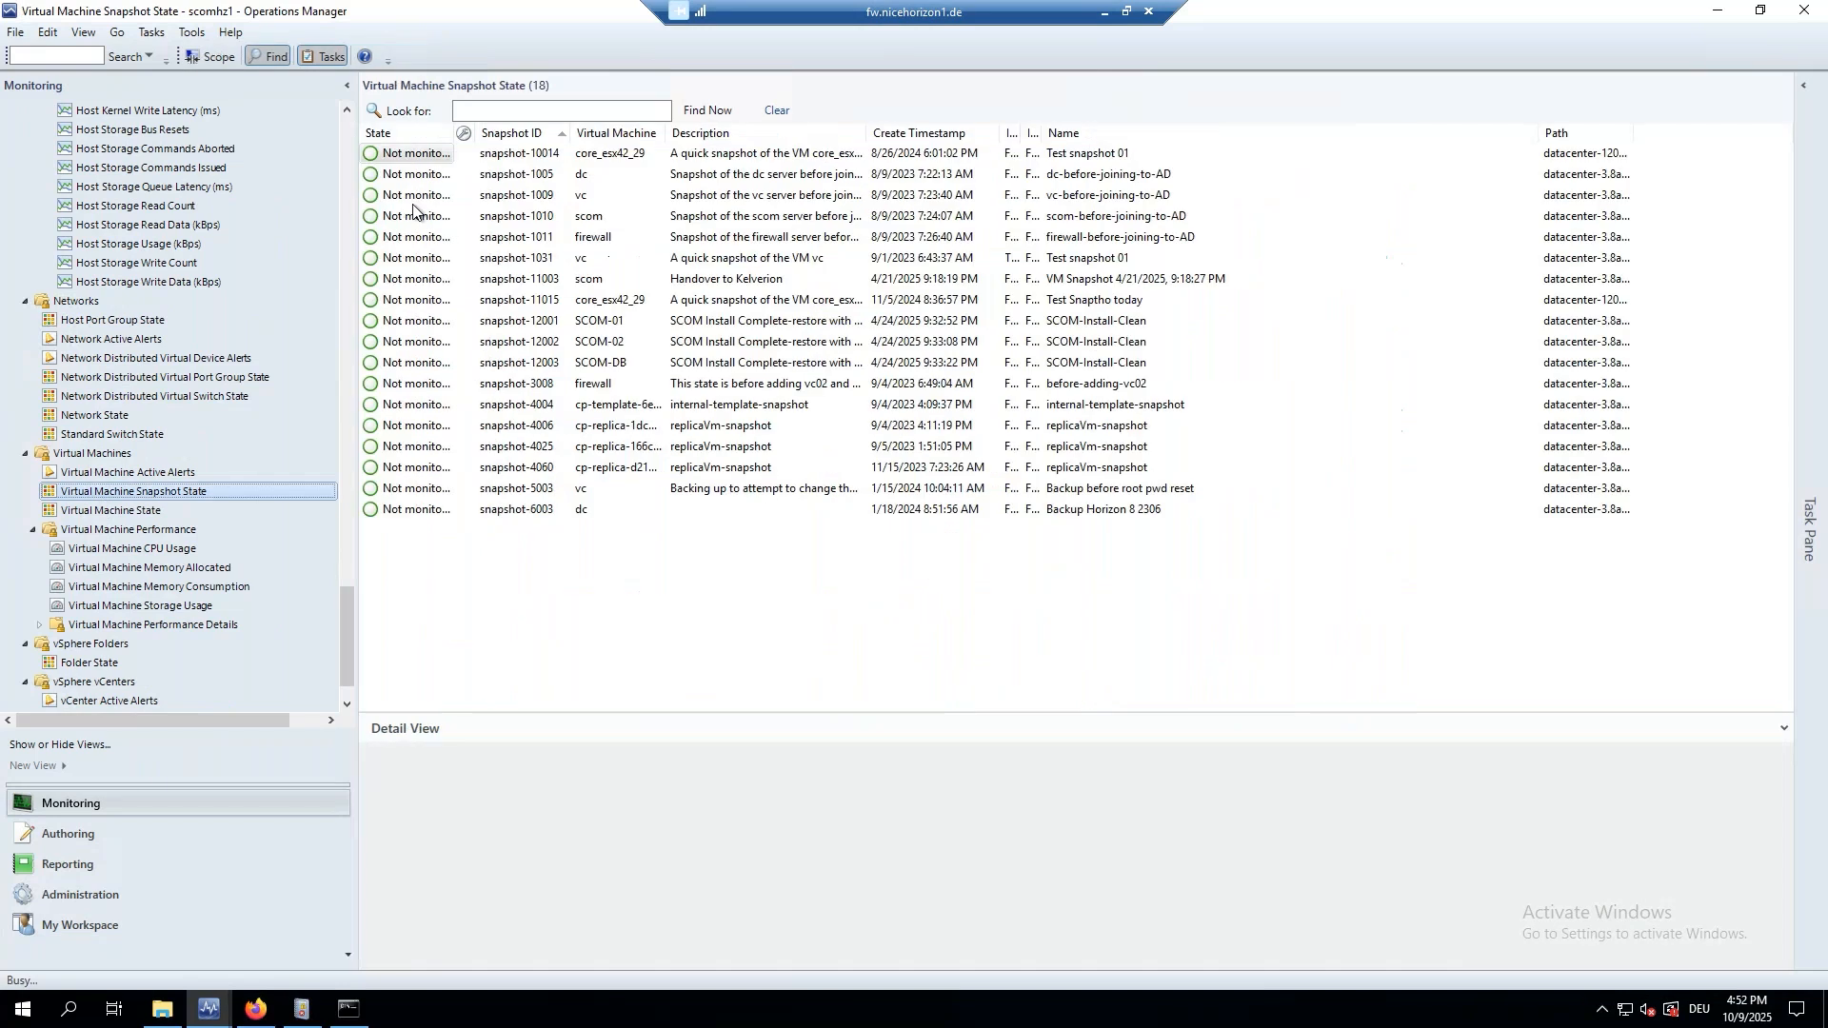
Widen the snapshot list's Description column and read Test snapshot 01's description.
{"action": "double_click", "coordinate": [407, 154]}
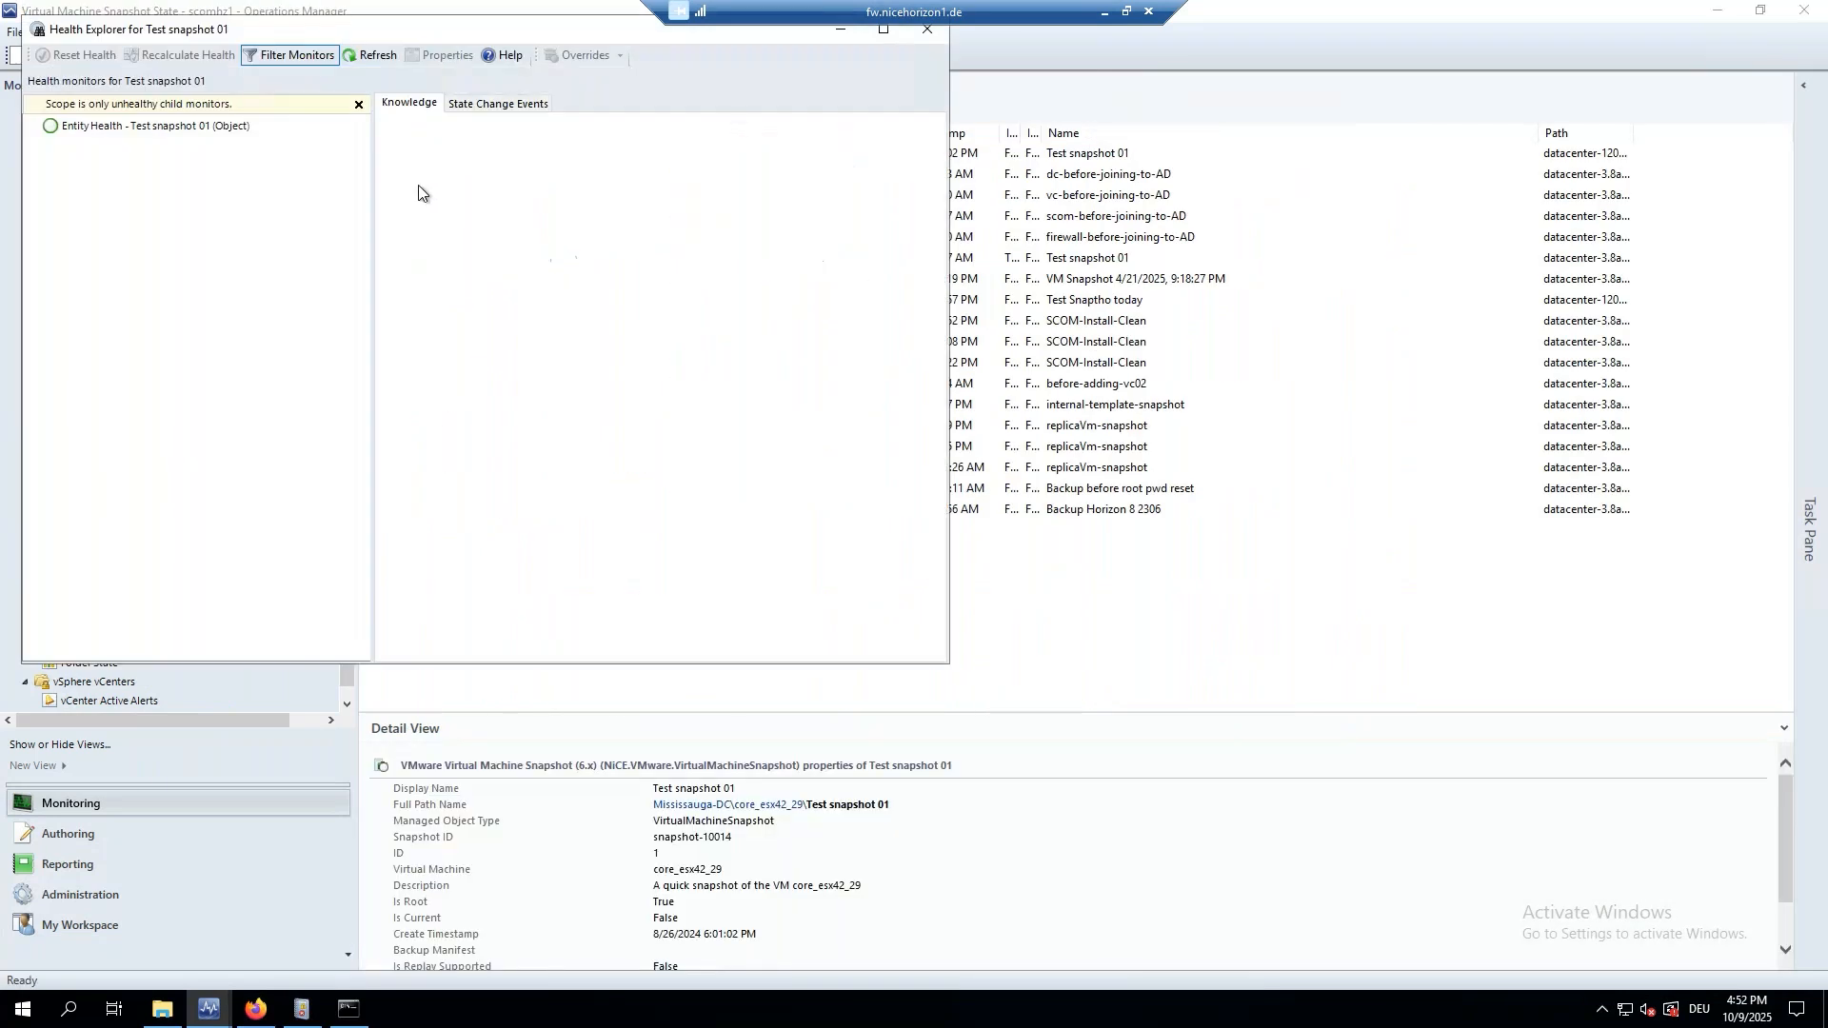
{"action": "left_click", "coordinate": [924, 33]}
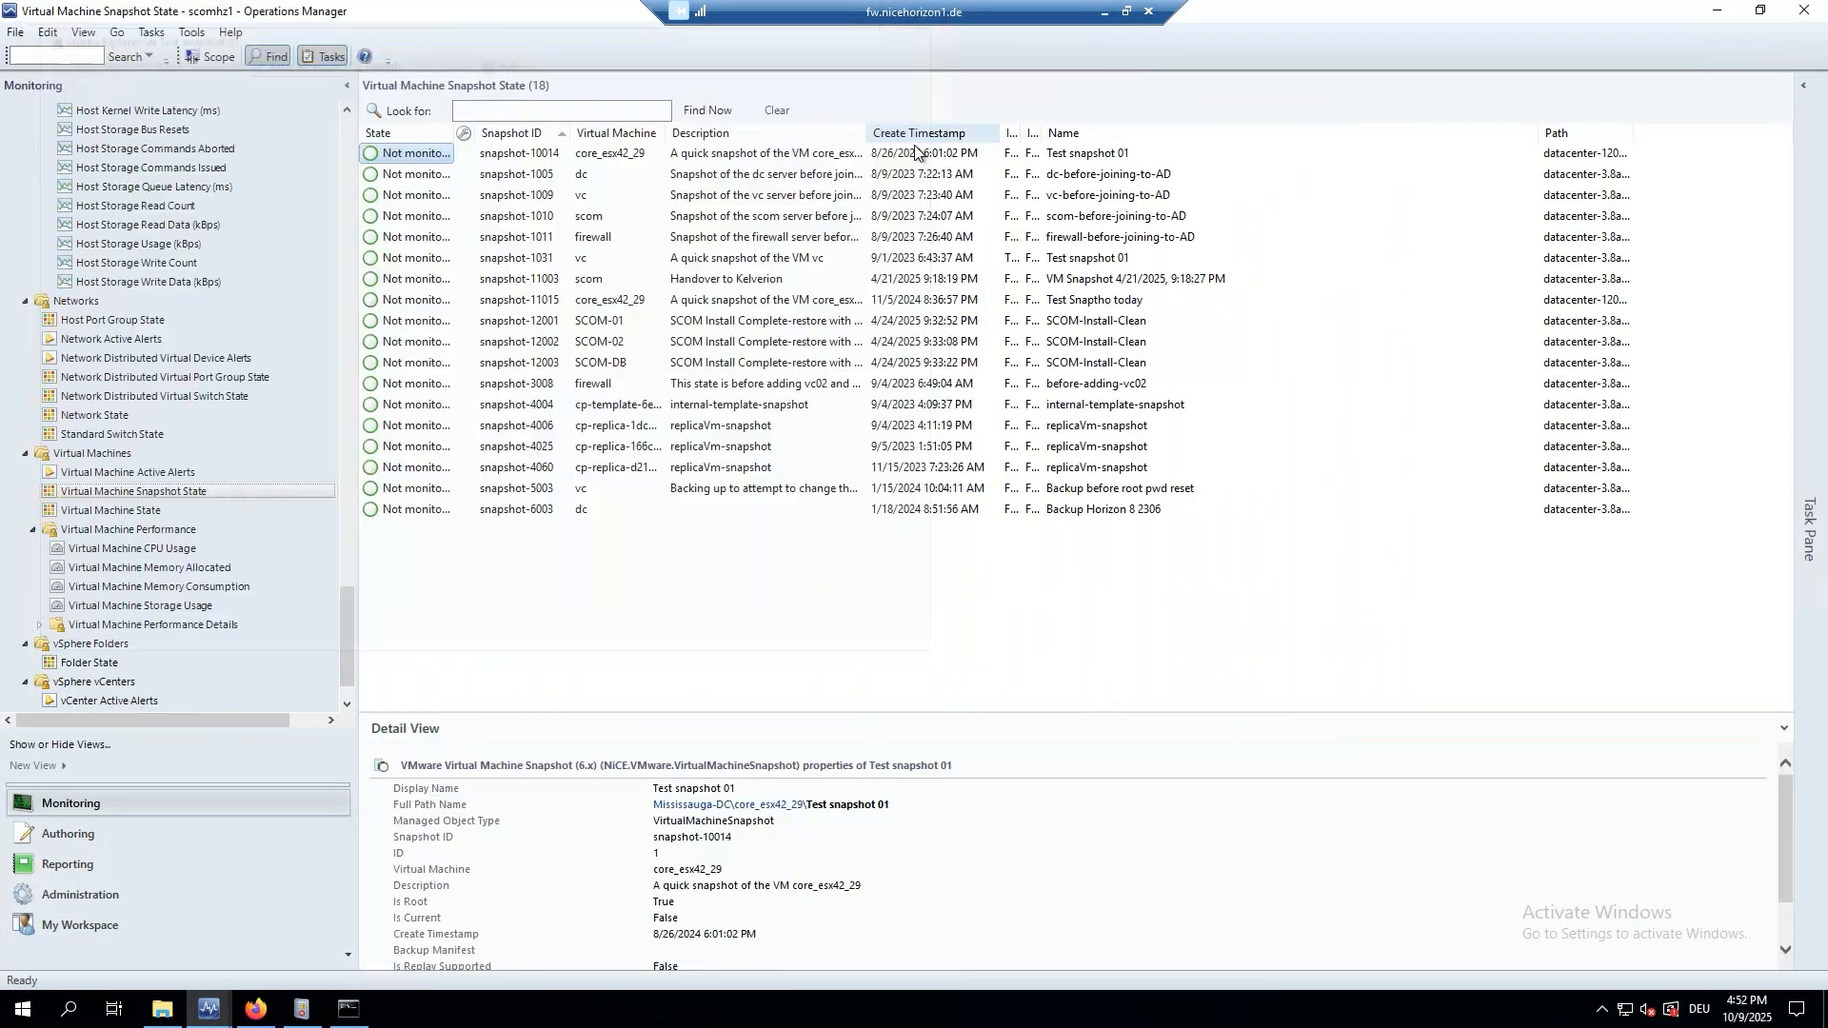
{"action": "left_click_drag", "start_coordinate": [1537, 133], "coordinate": [1359, 131]}
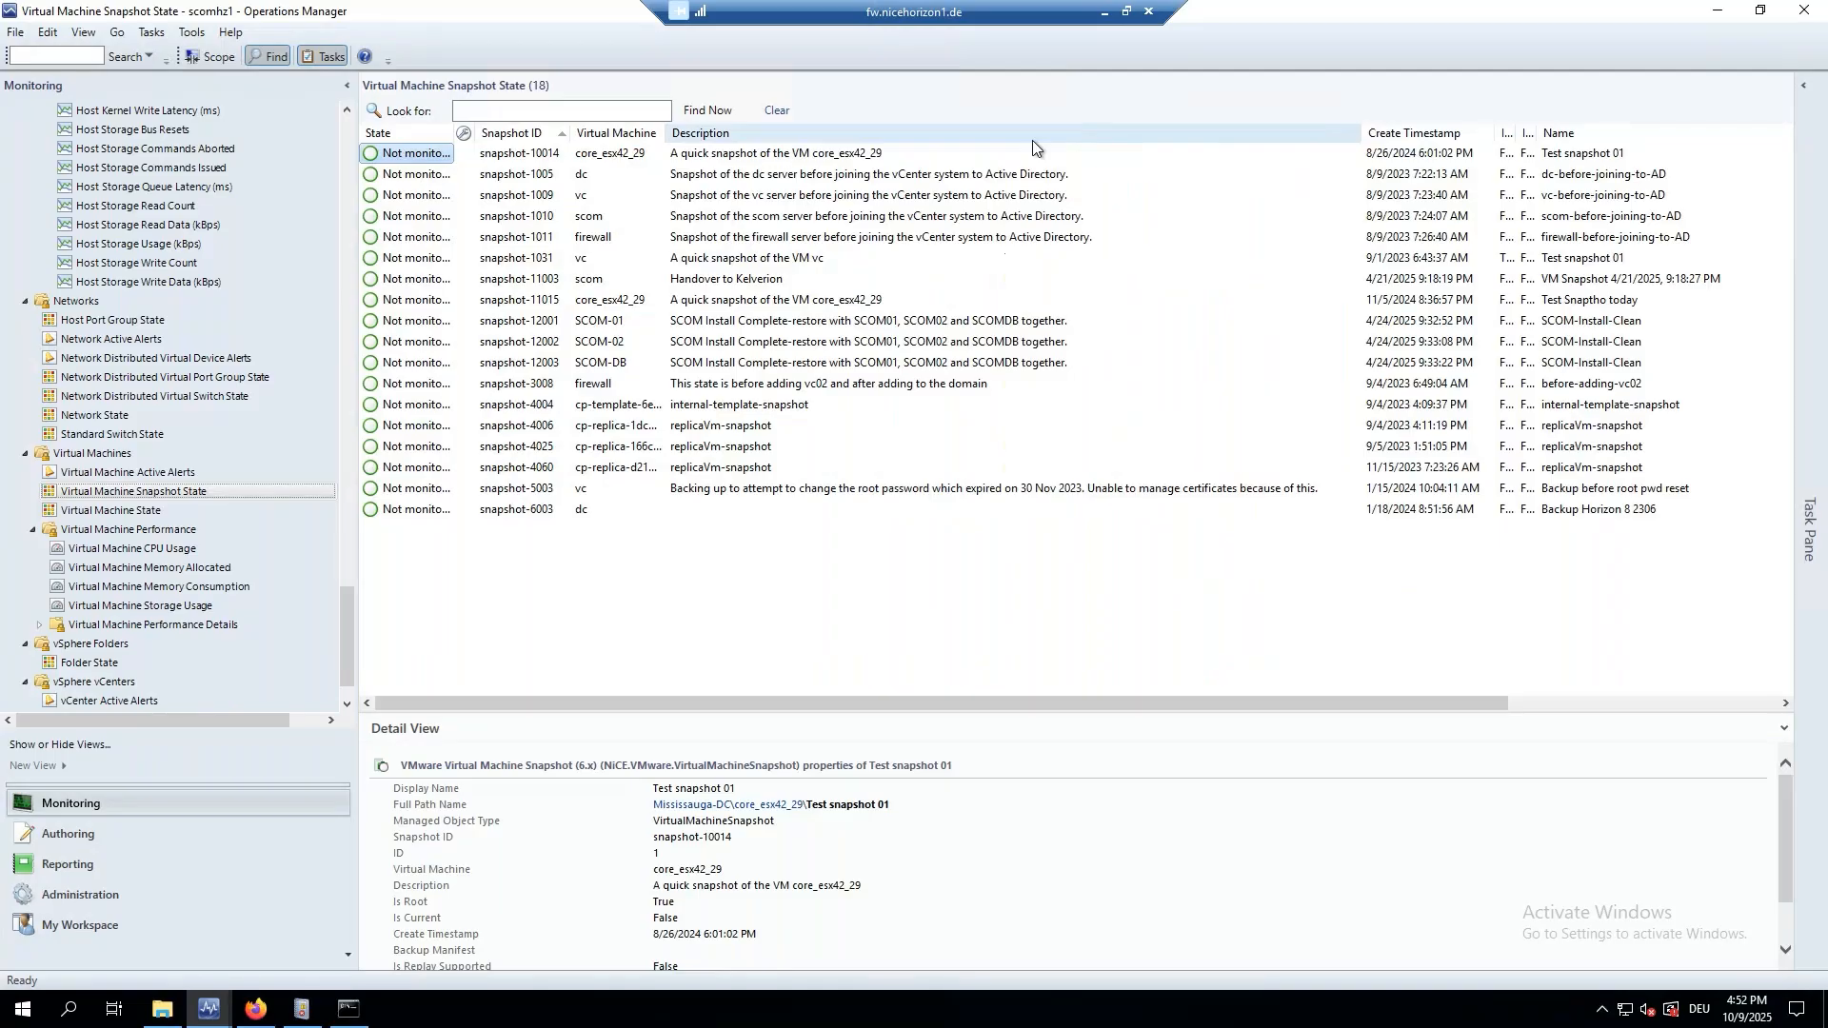
{"action": "left_click", "coordinate": [631, 158]}
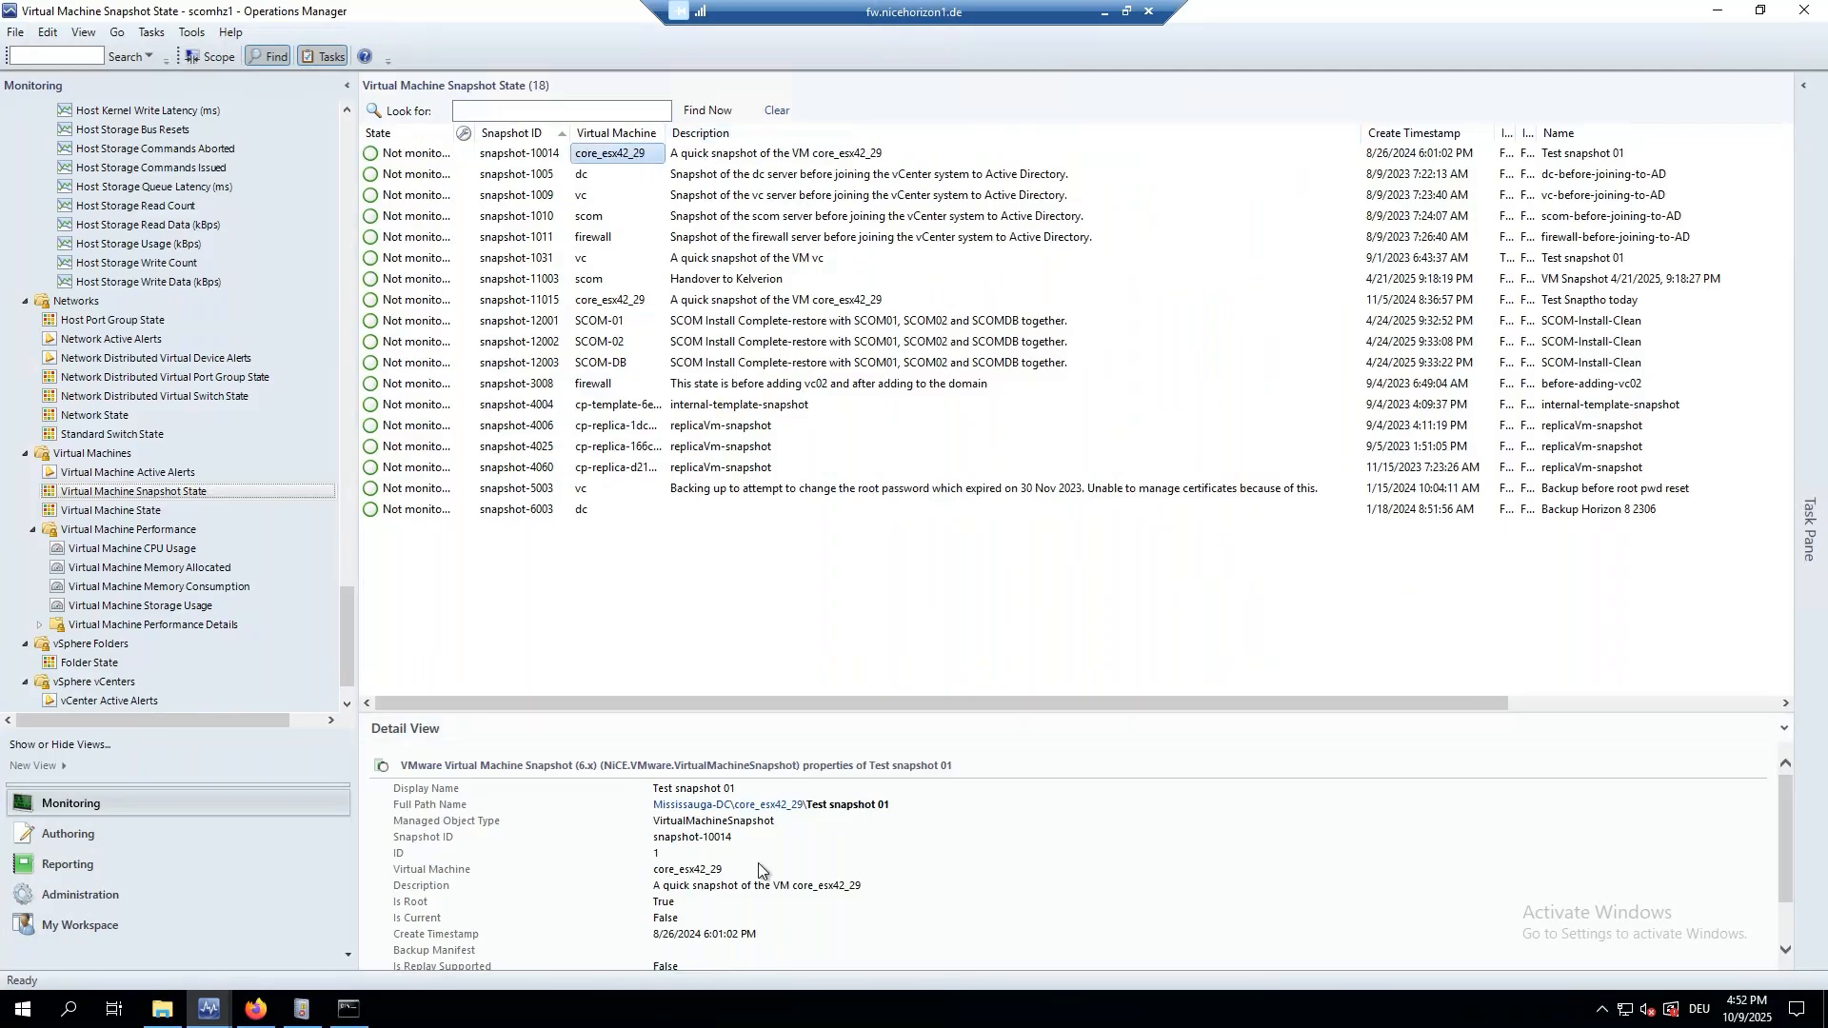
{"action": "left_click_drag", "start_coordinate": [861, 889], "coordinate": [654, 888]}
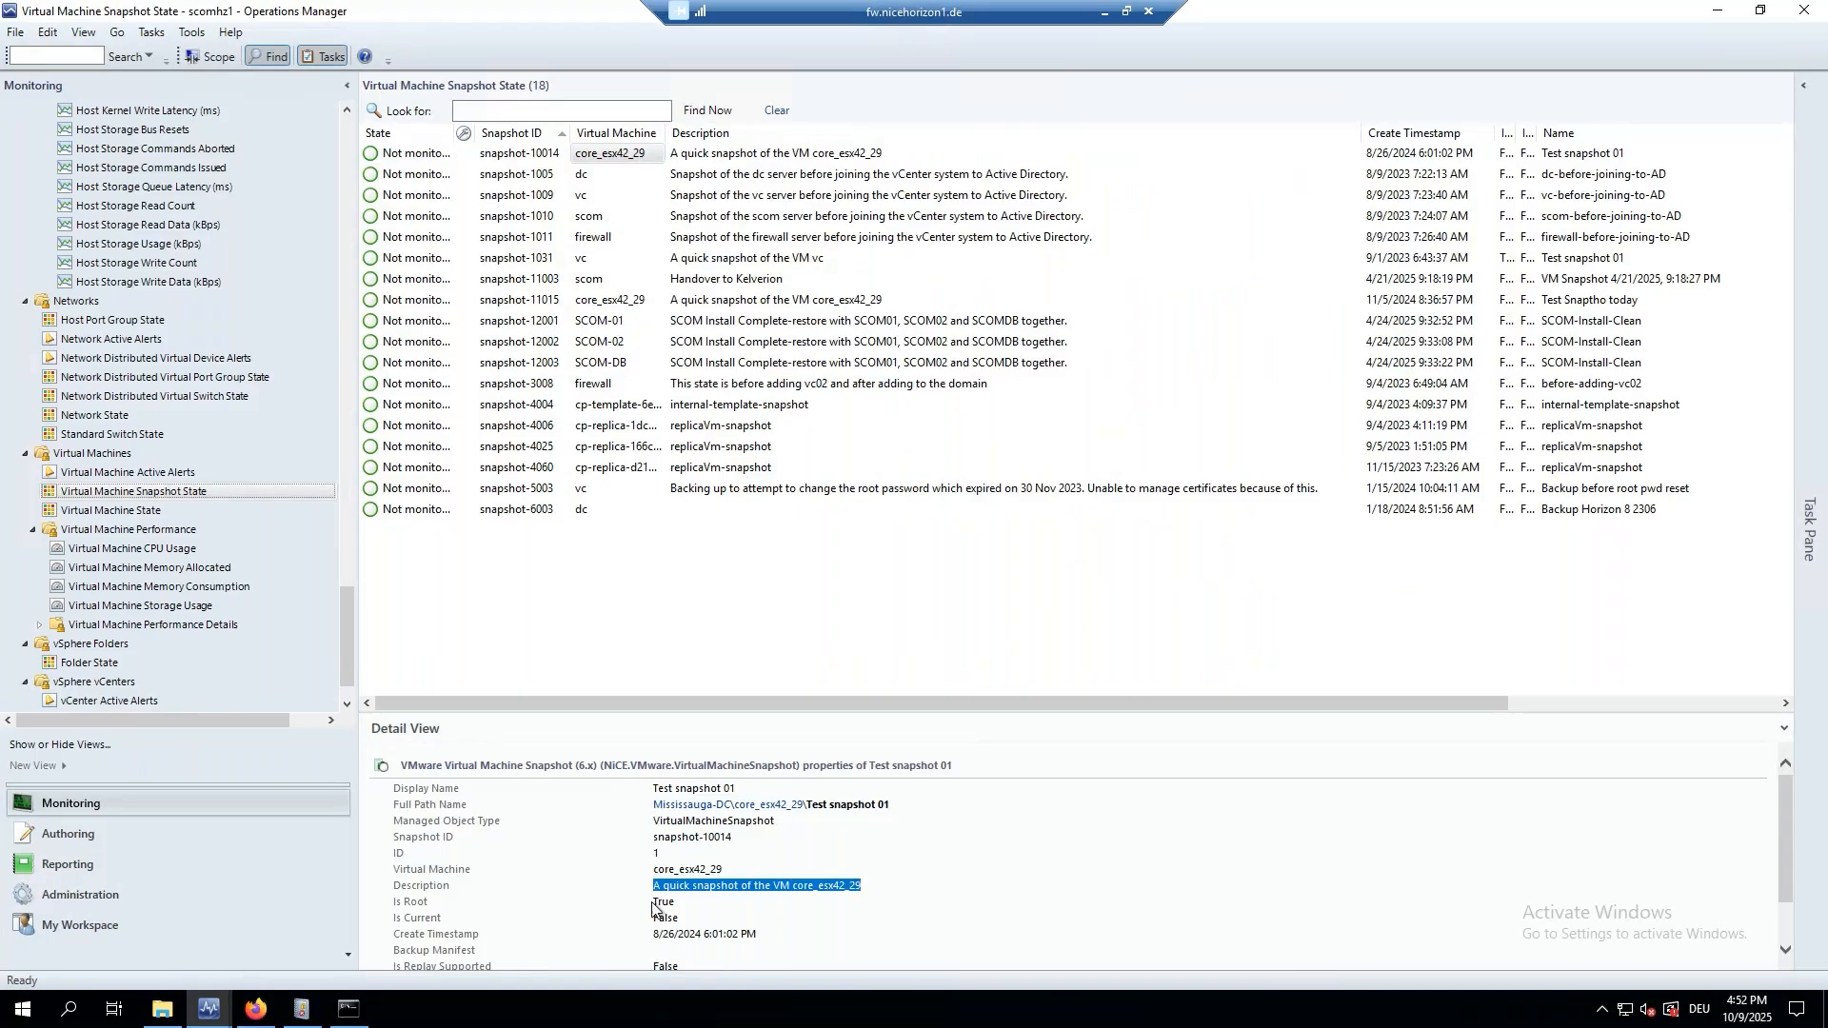
{"action": "scroll", "coordinate": [667, 909], "scroll_direction": "down", "scroll_amount": 2}
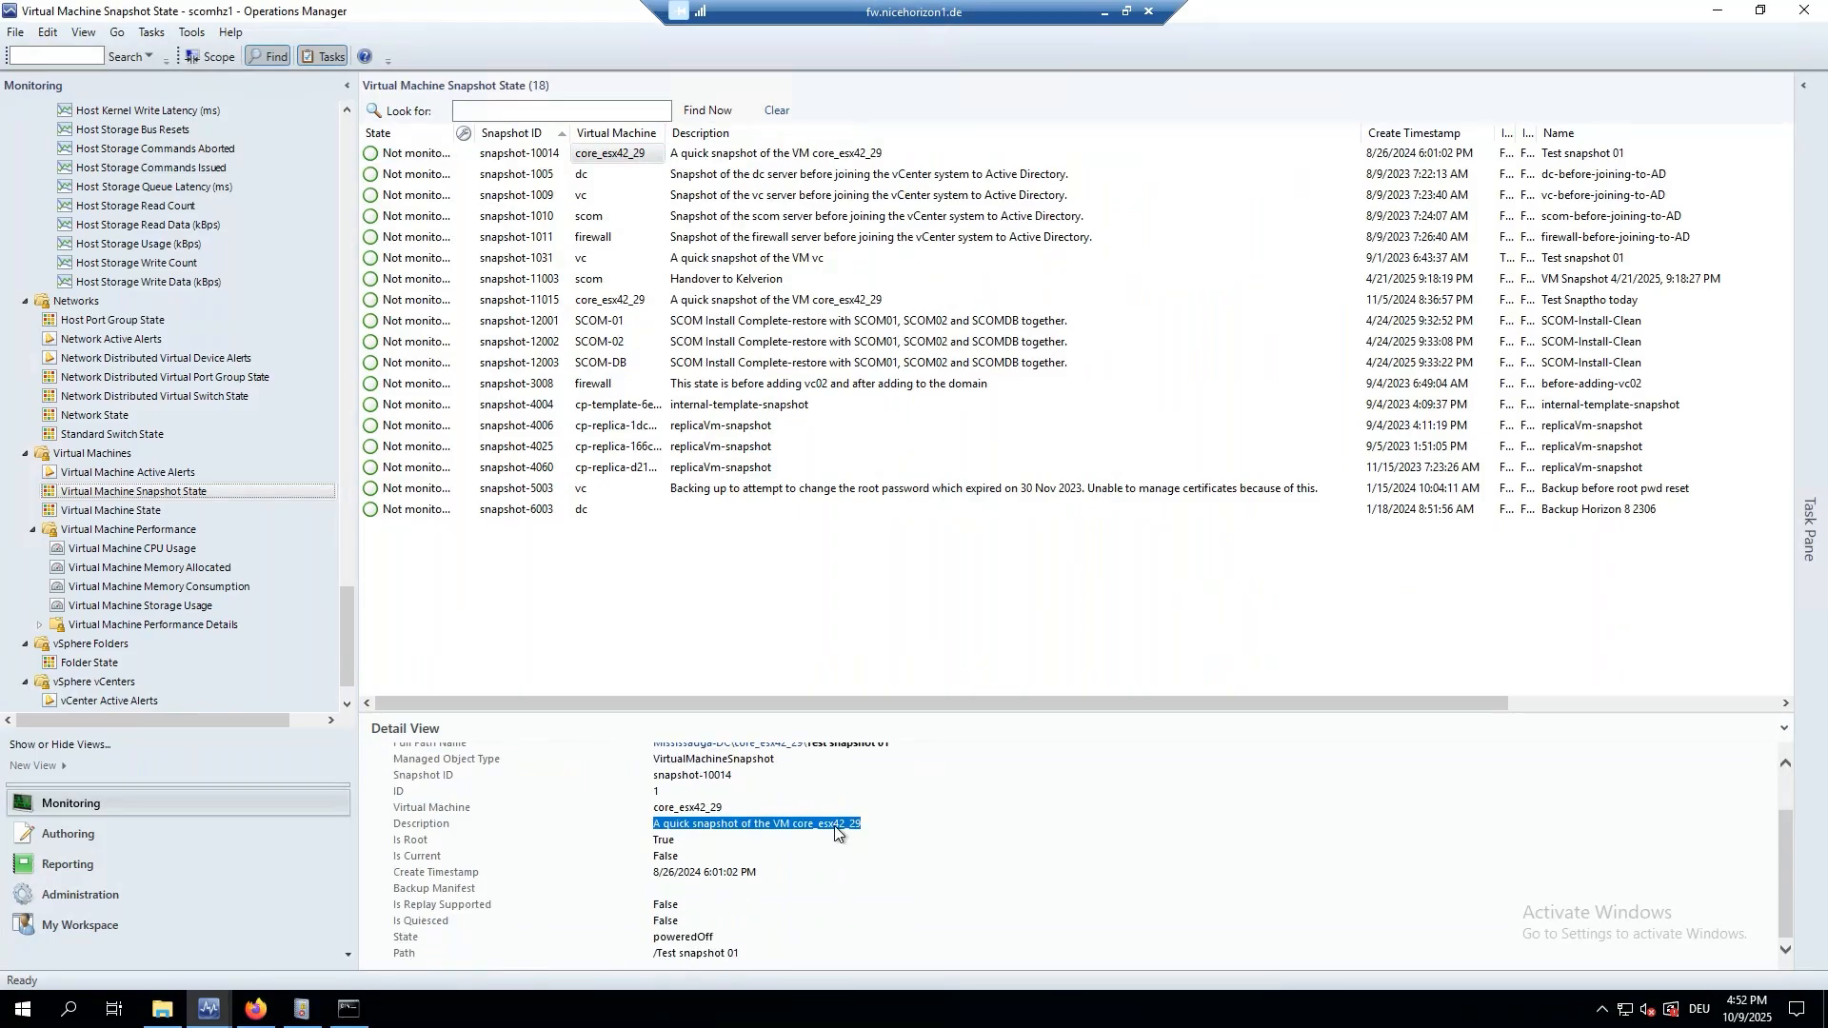
{"action": "left_click", "coordinate": [835, 827]}
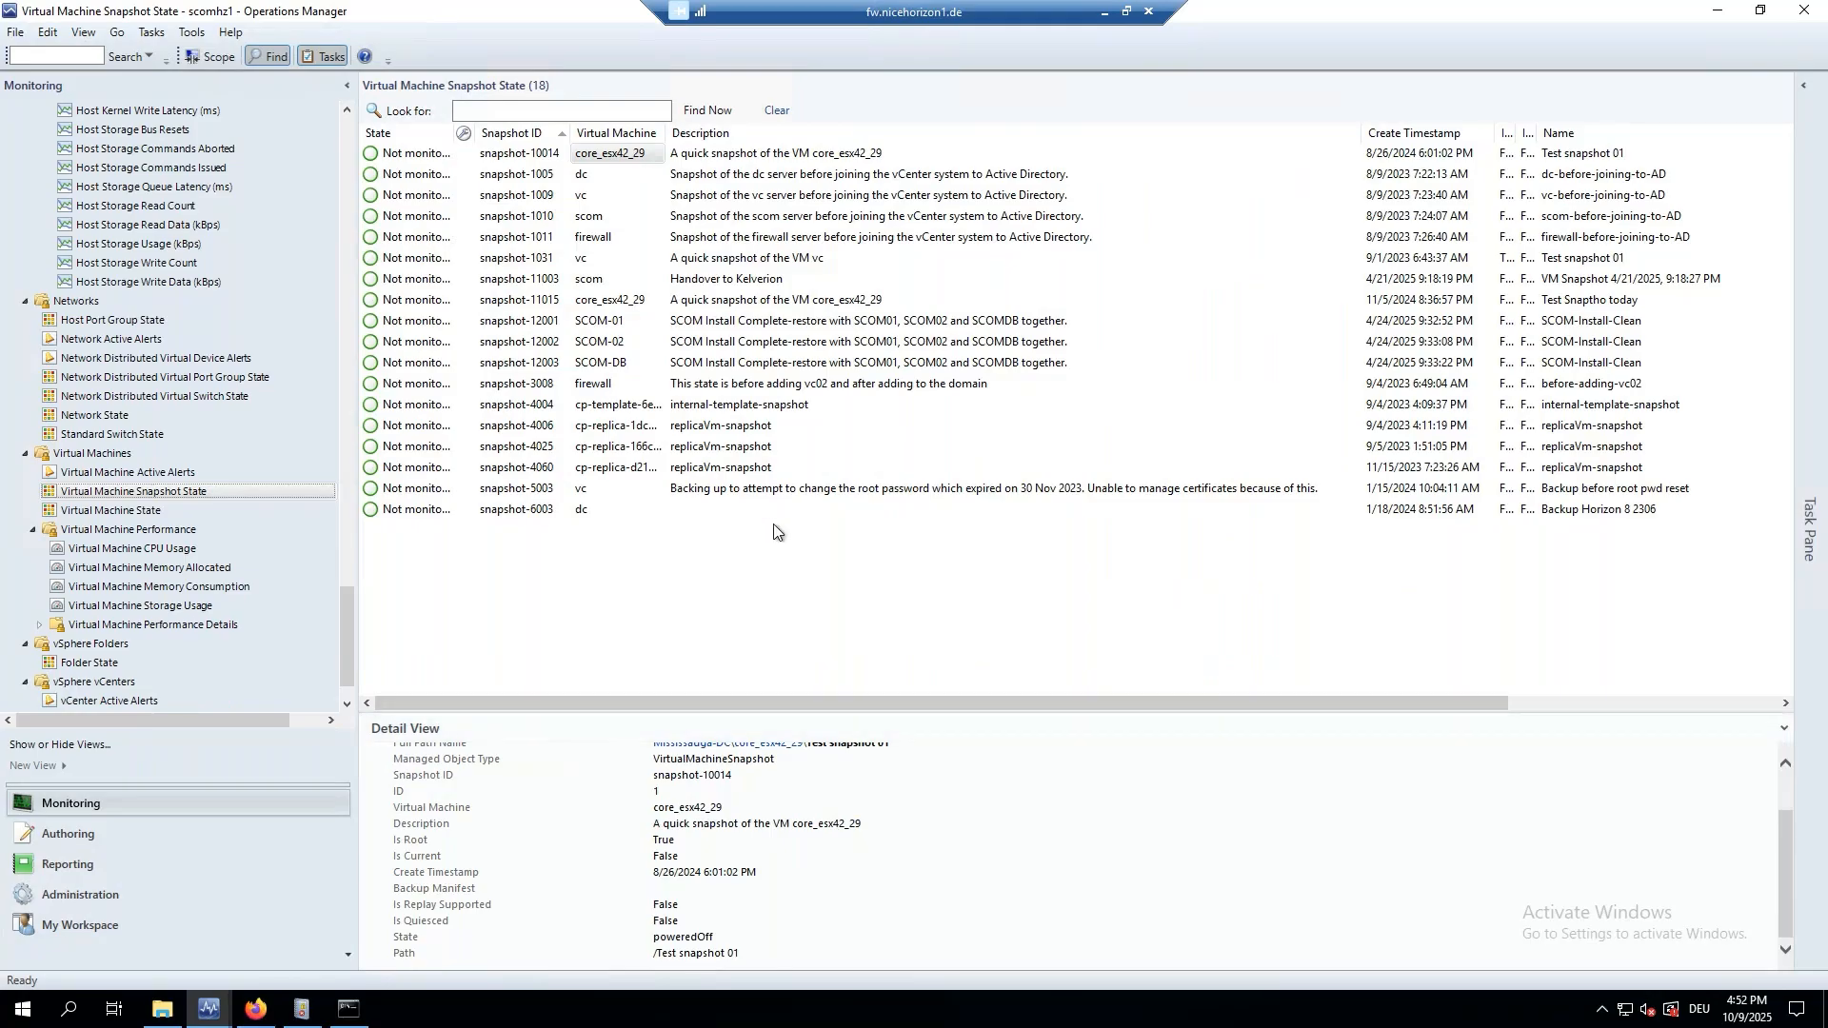
Review the before-adding-vc02 snapshot's details, then switch to Virtual Machine Active Alerts.
{"action": "left_click_drag", "start_coordinate": [759, 333], "coordinate": [759, 330]}
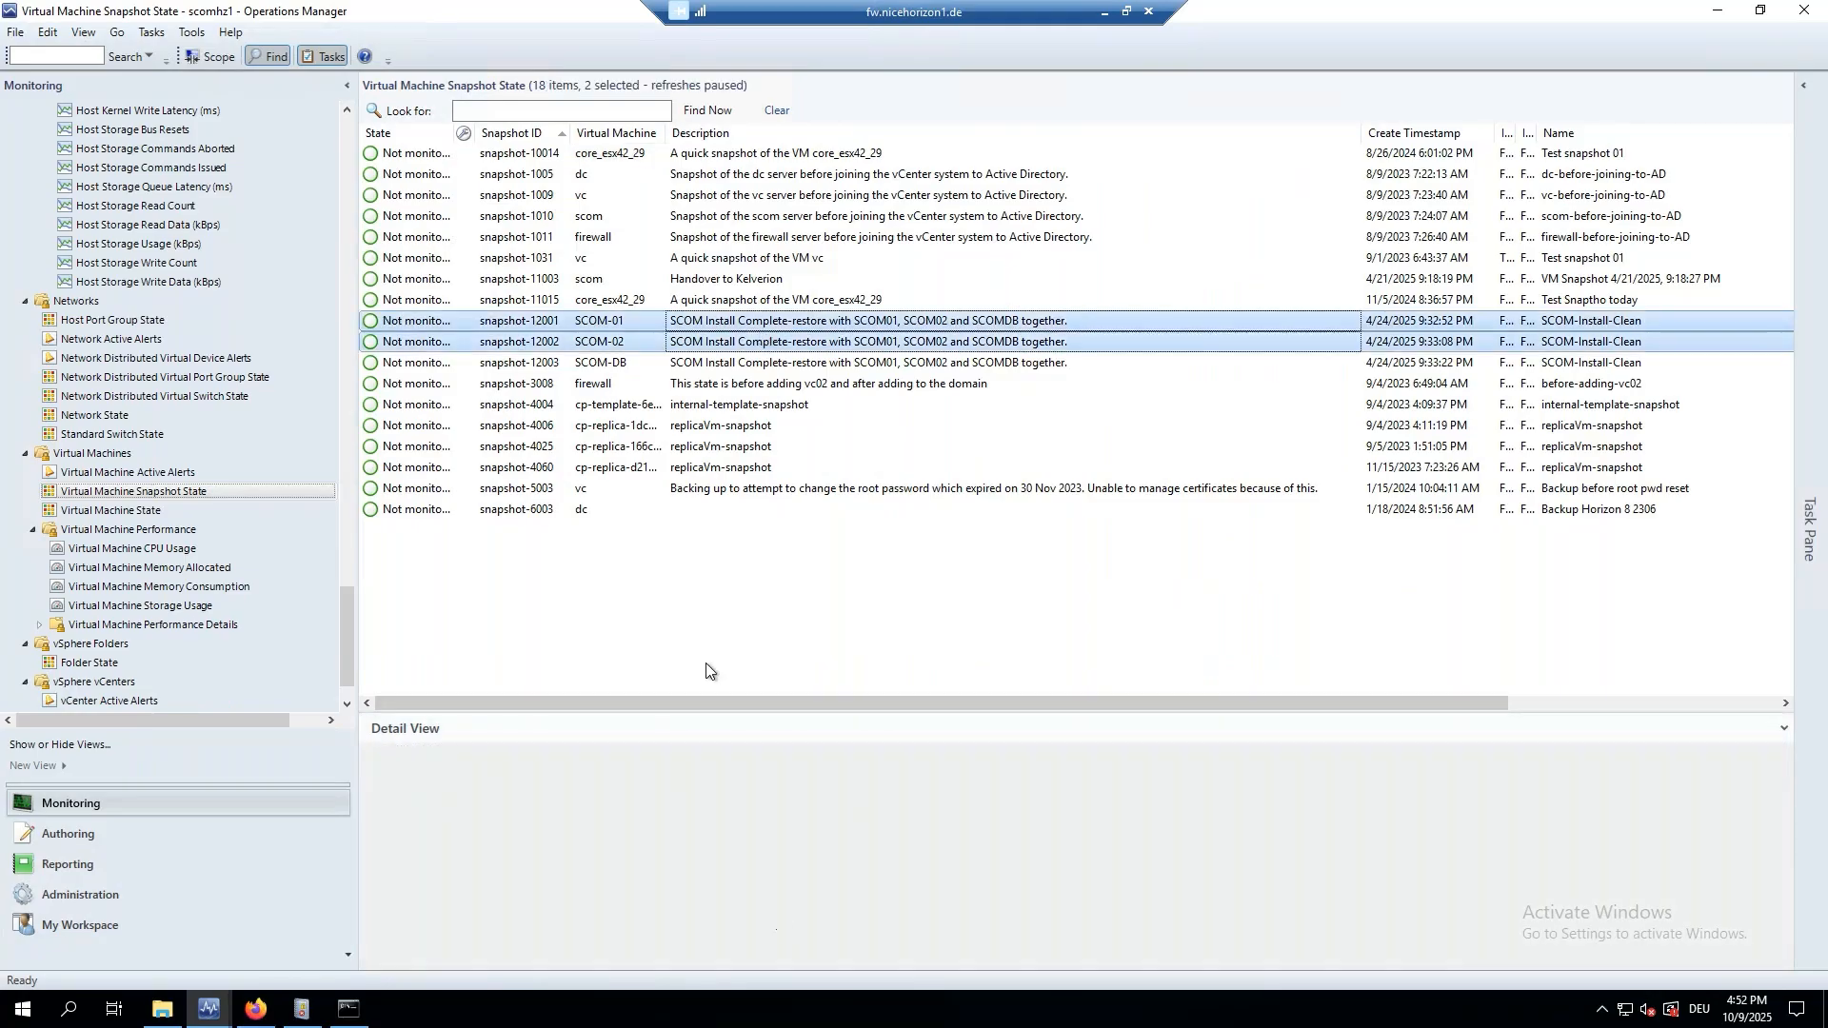
{"action": "left_click", "coordinate": [701, 385]}
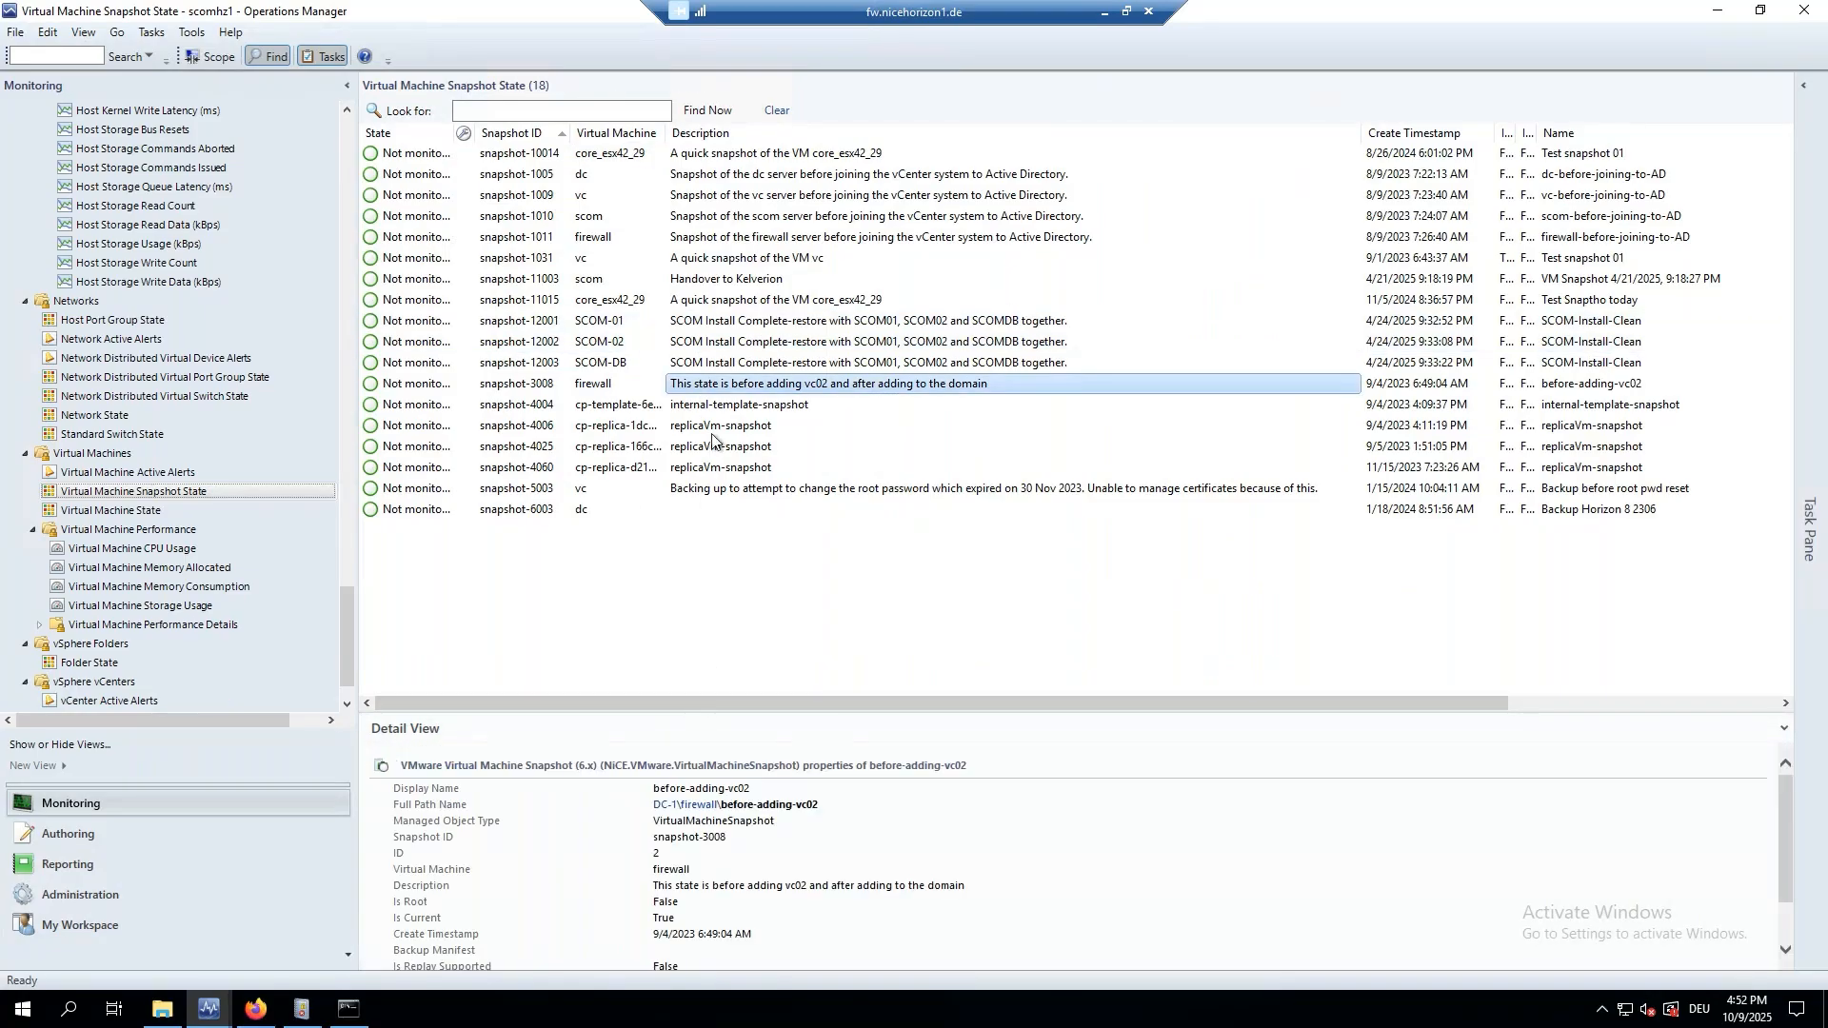
{"action": "scroll", "coordinate": [732, 924], "scroll_direction": "down", "scroll_amount": 2}
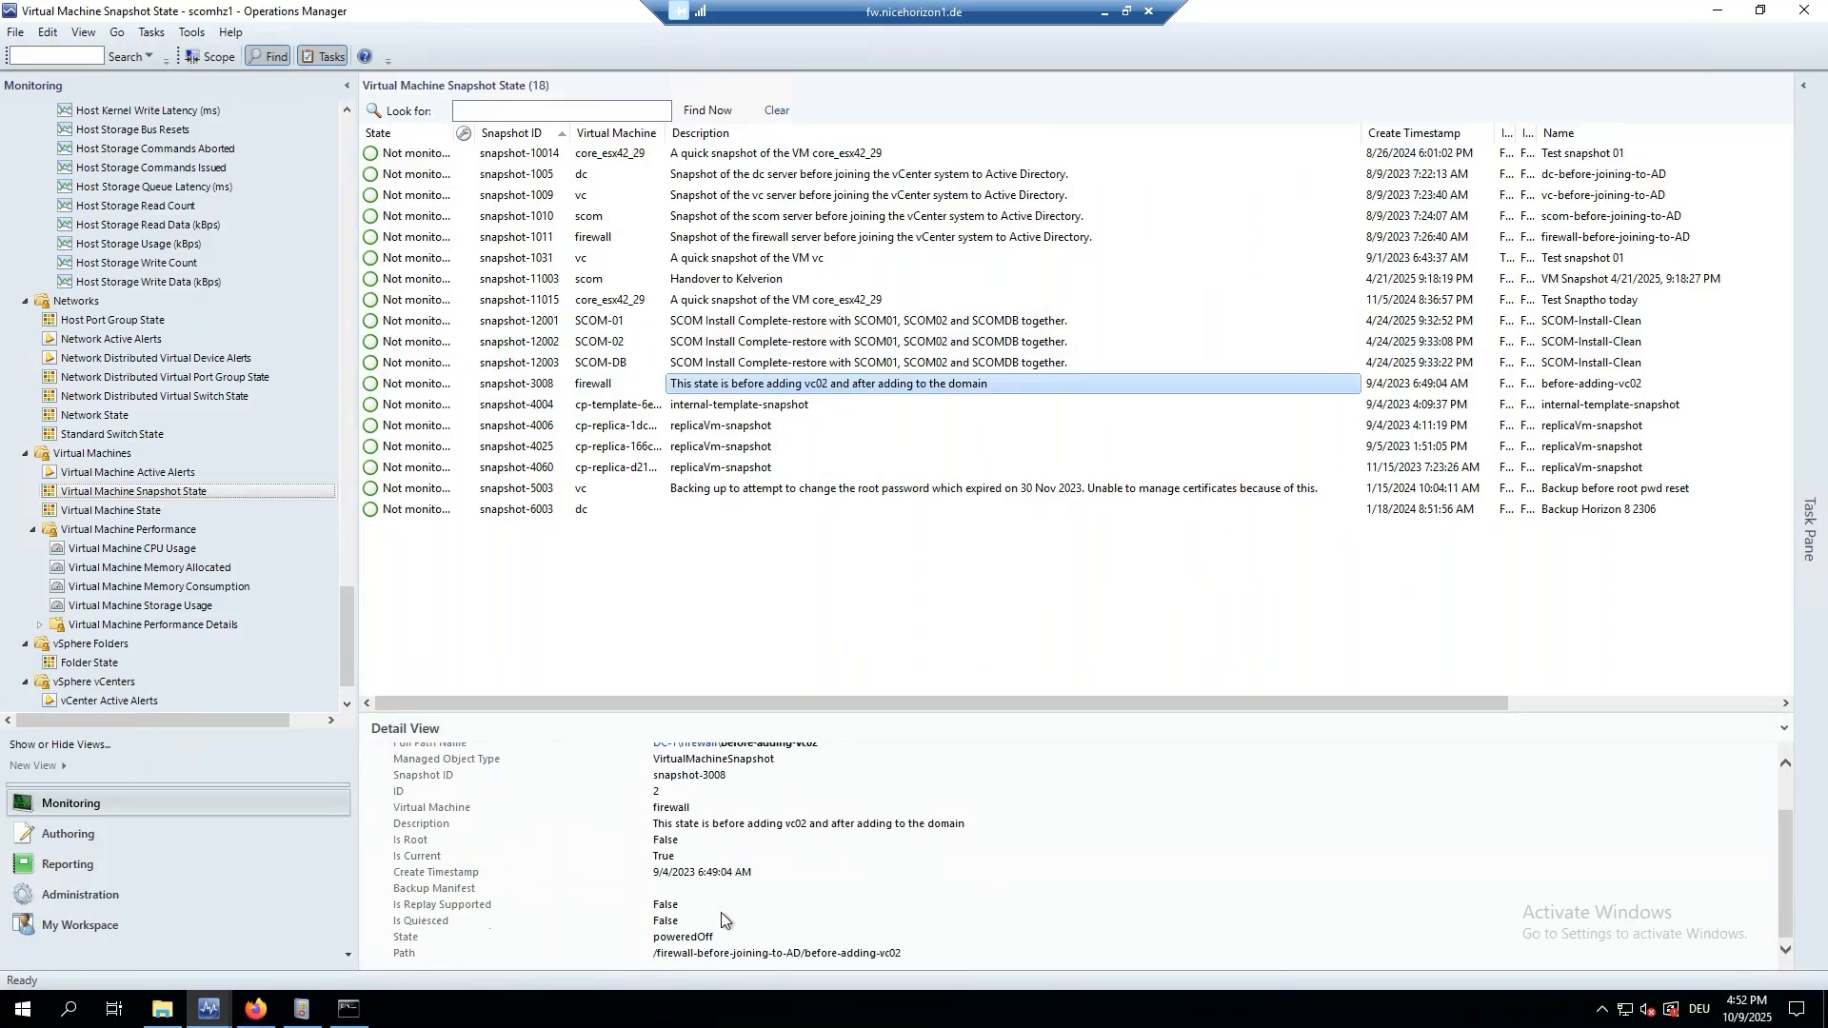
{"action": "scroll", "coordinate": [723, 916], "scroll_direction": "up", "scroll_amount": 3}
{"action": "scroll", "coordinate": [720, 878], "scroll_direction": "down", "scroll_amount": 3}
{"action": "left_click_drag", "start_coordinate": [654, 825], "coordinate": [1009, 827]}
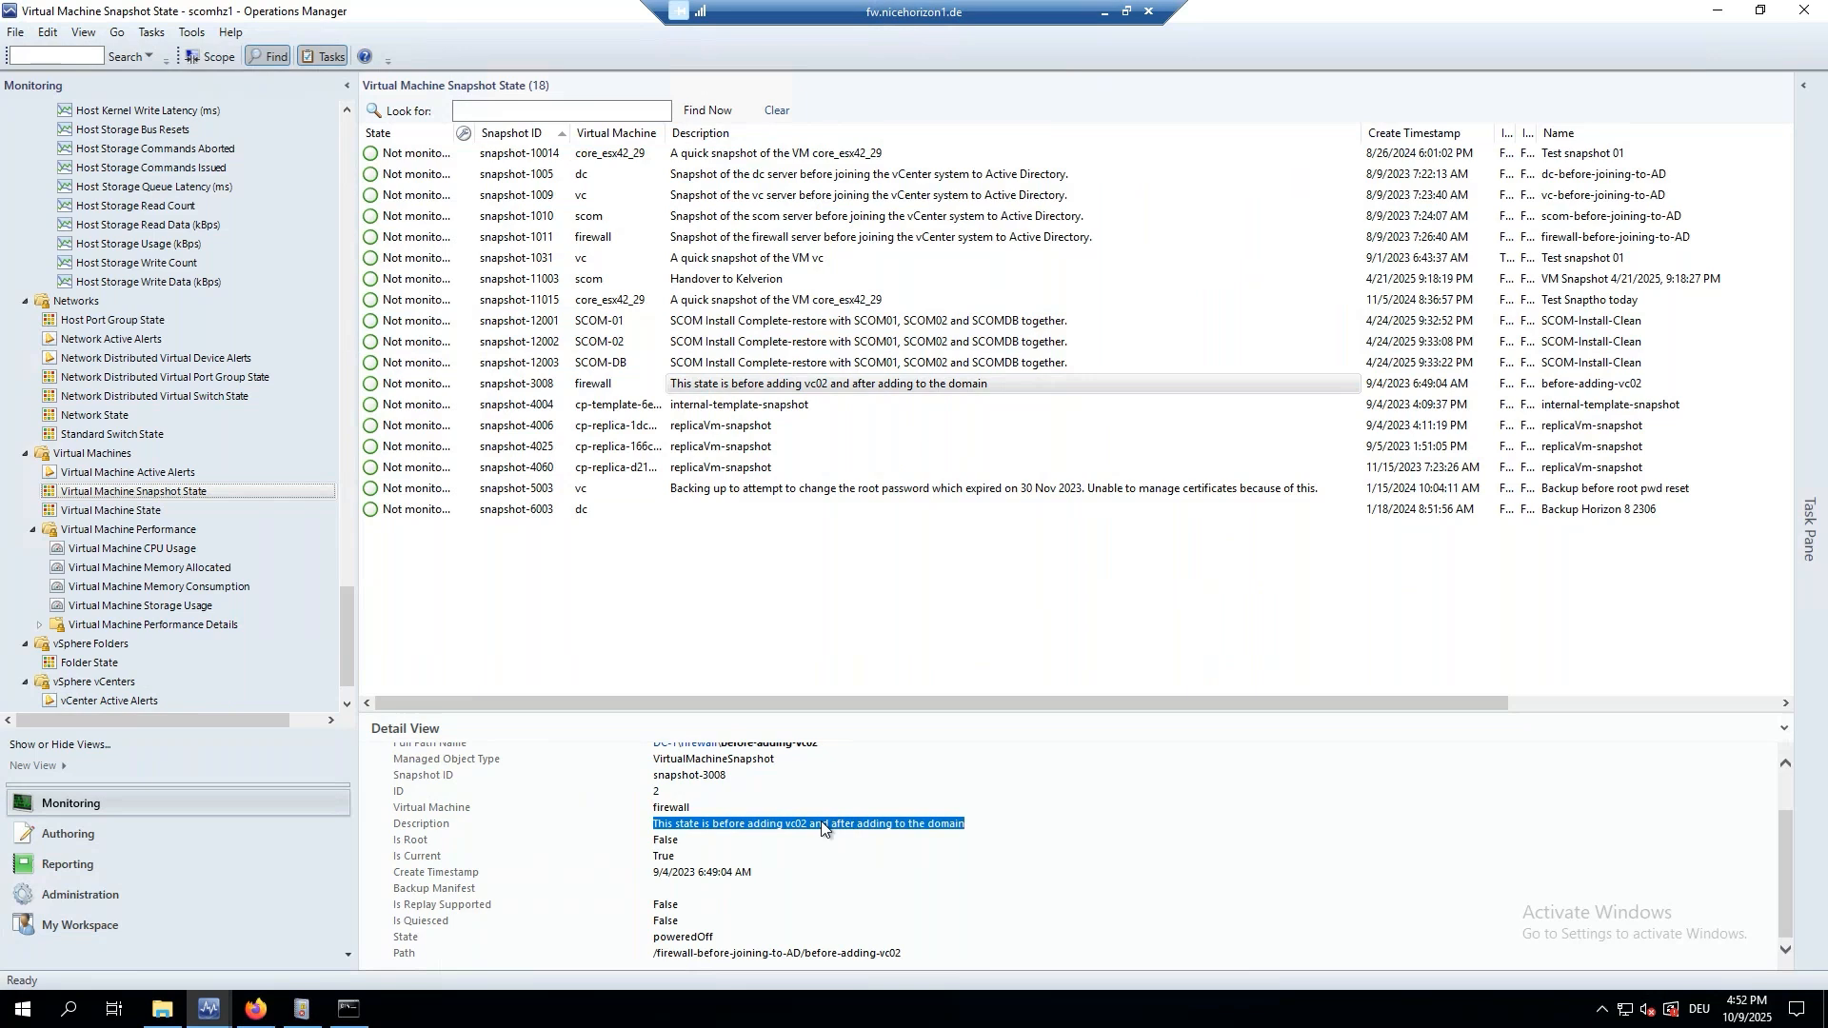
{"action": "scroll", "coordinate": [701, 865], "scroll_direction": "up", "scroll_amount": 1}
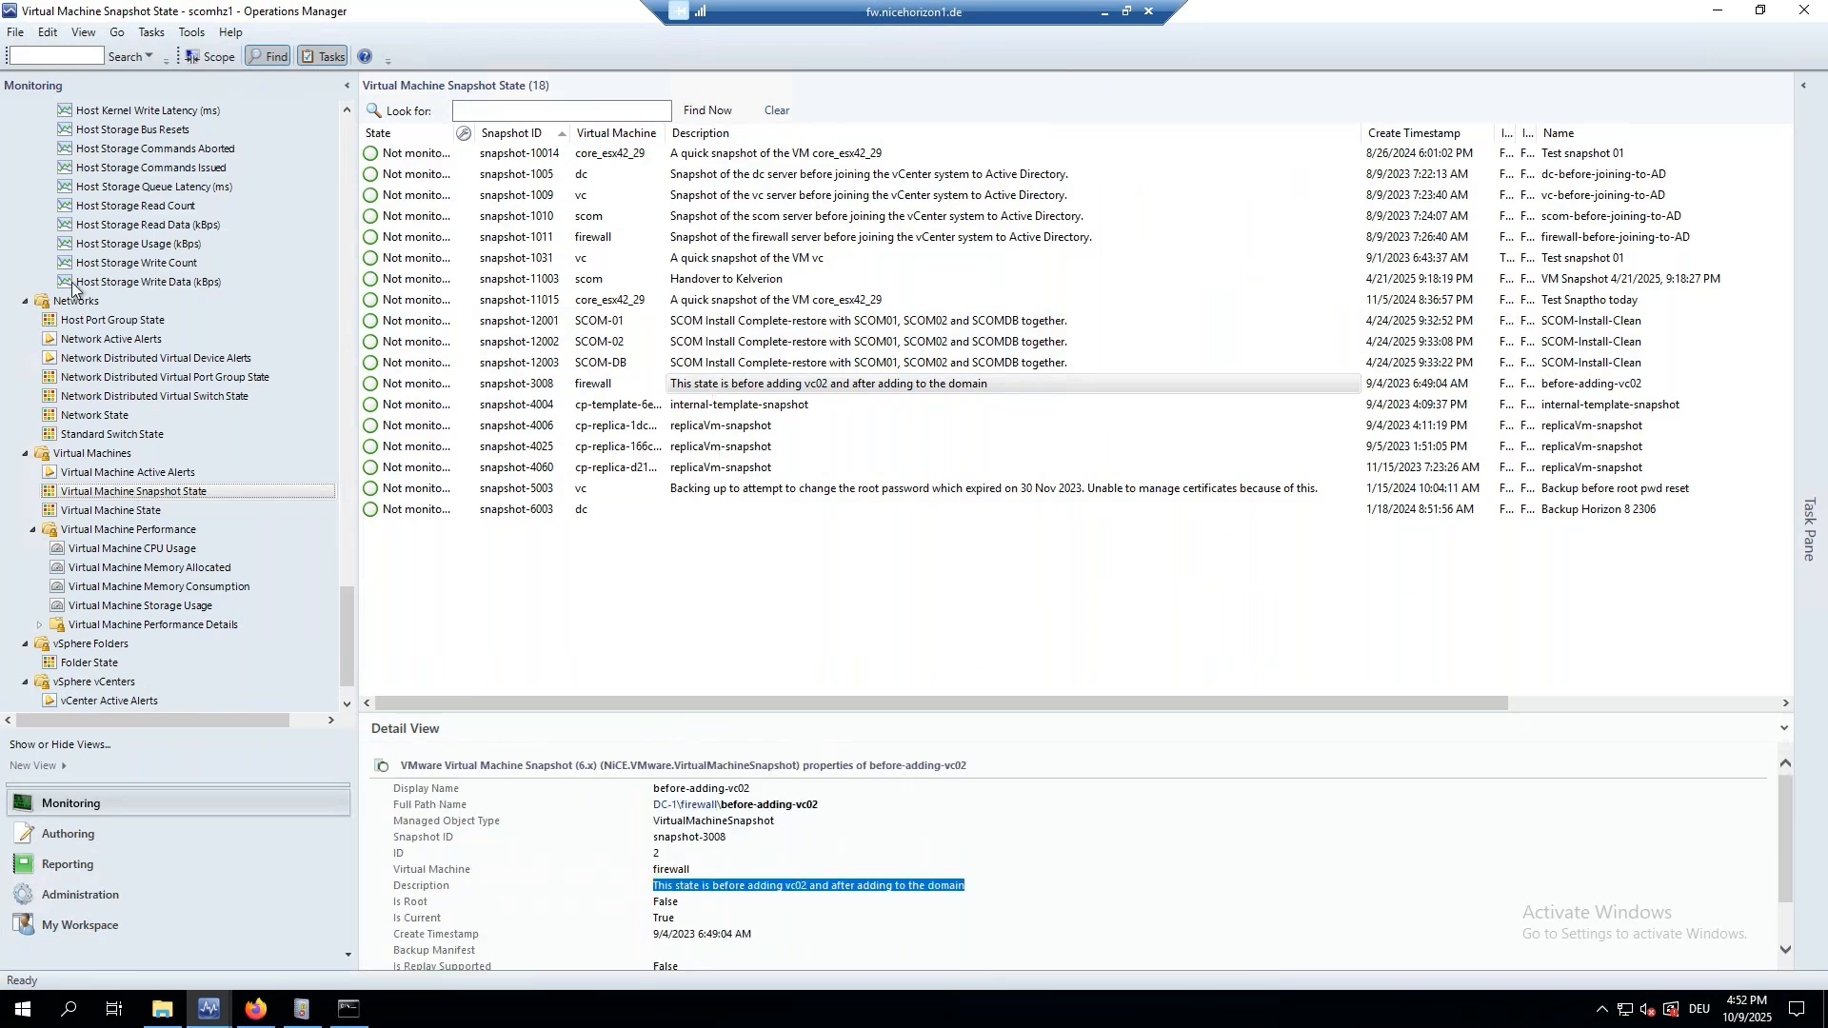
{"action": "left_click", "coordinate": [90, 473]}
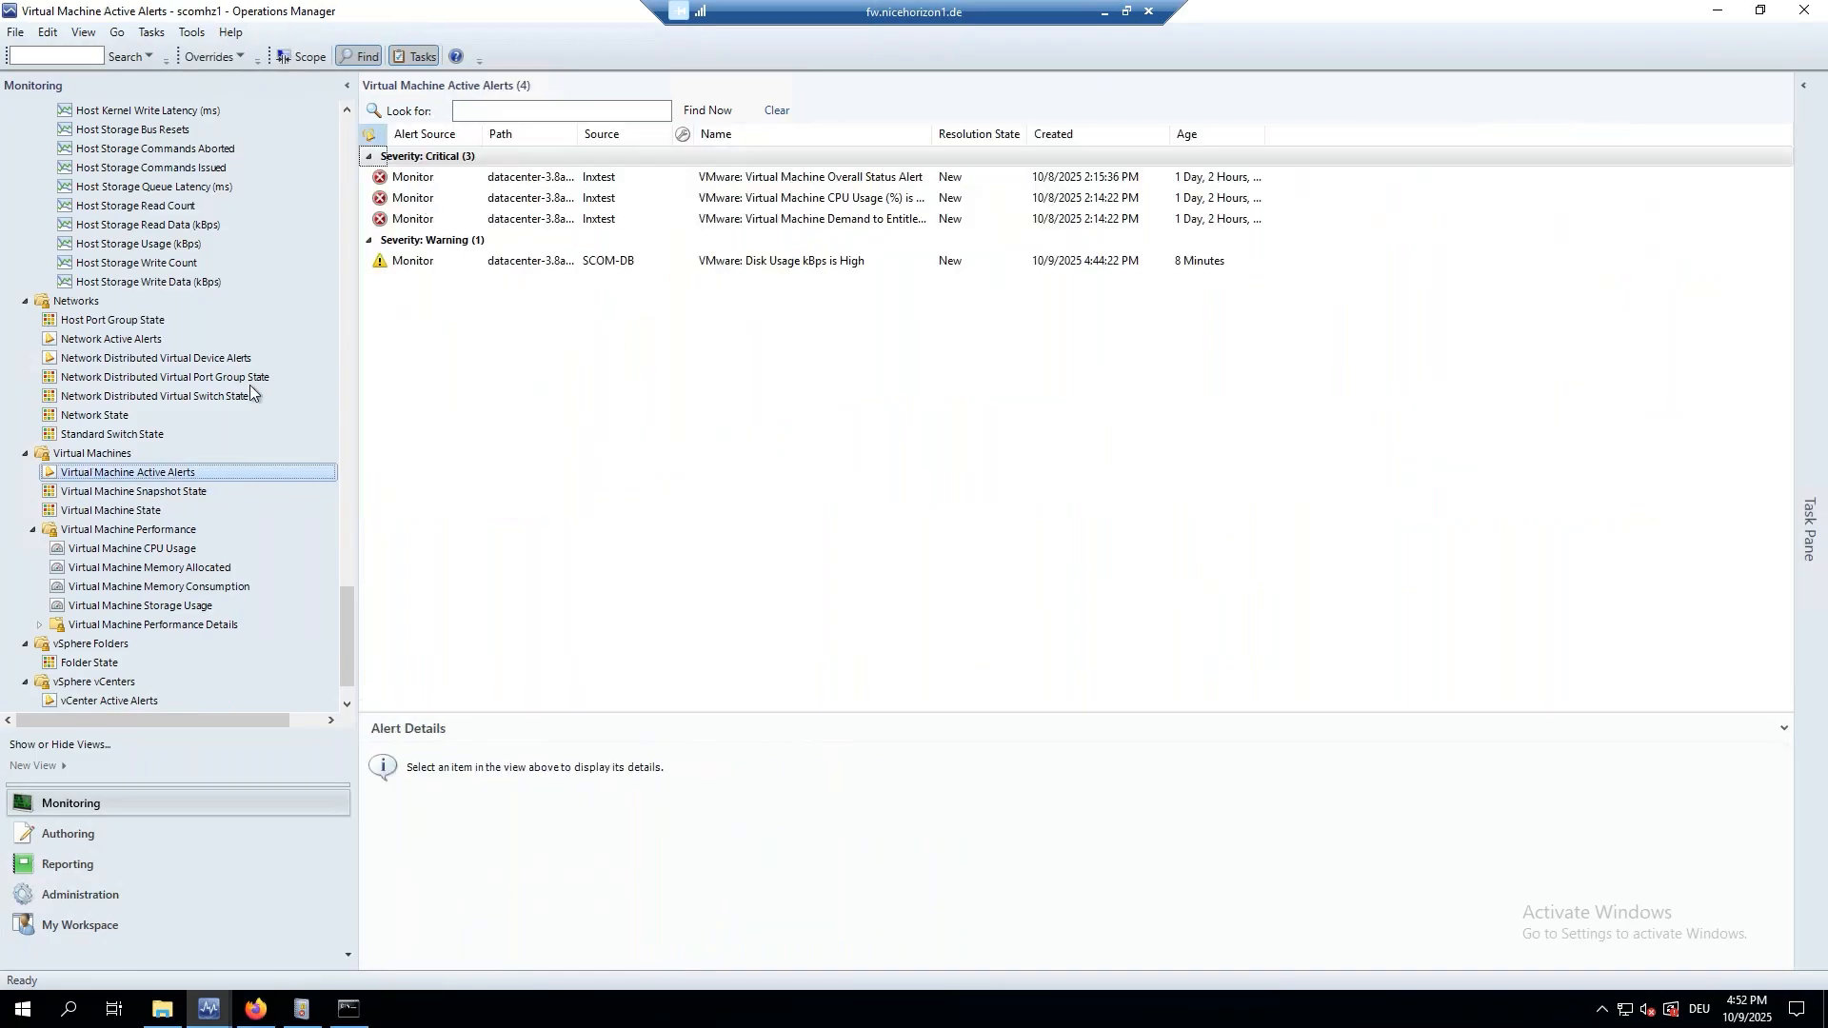
Search the VMware vSphere Active Alerts view for 'snapshot'.
{"action": "scroll", "coordinate": [242, 444], "scroll_direction": "up", "scroll_amount": 12}
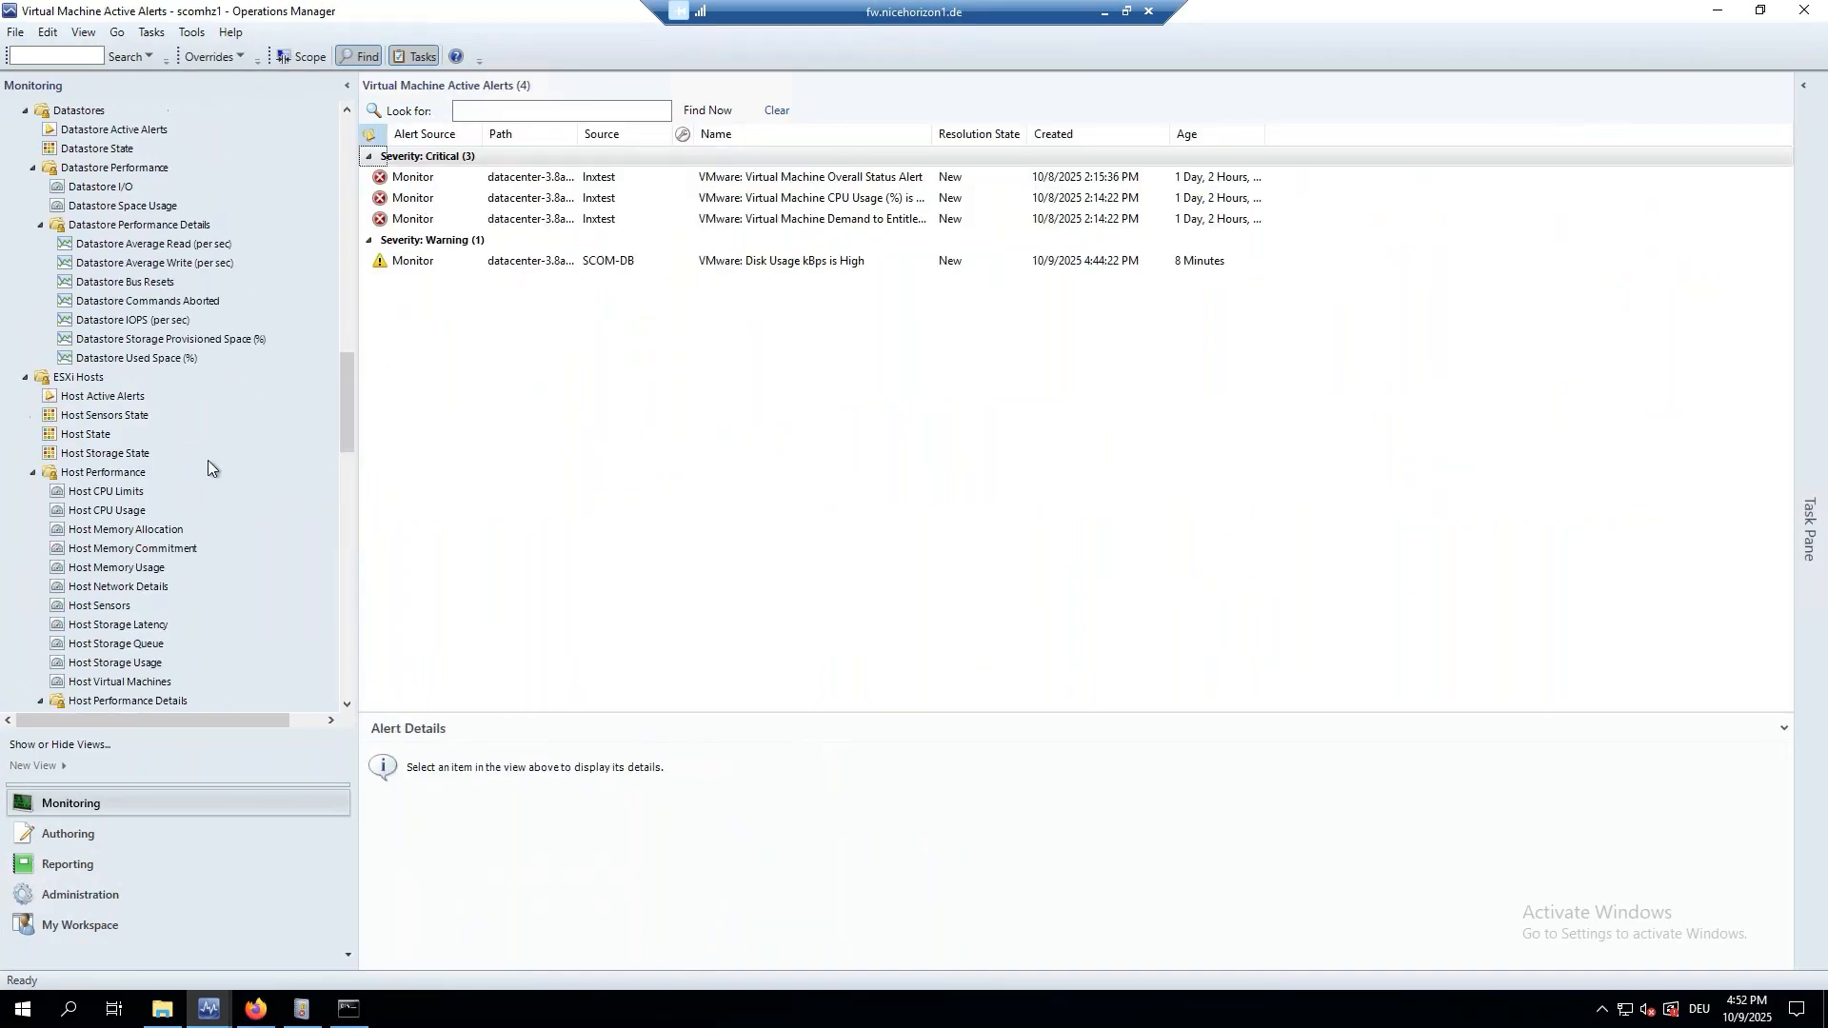
{"action": "scroll", "coordinate": [175, 432], "scroll_direction": "up", "scroll_amount": 4}
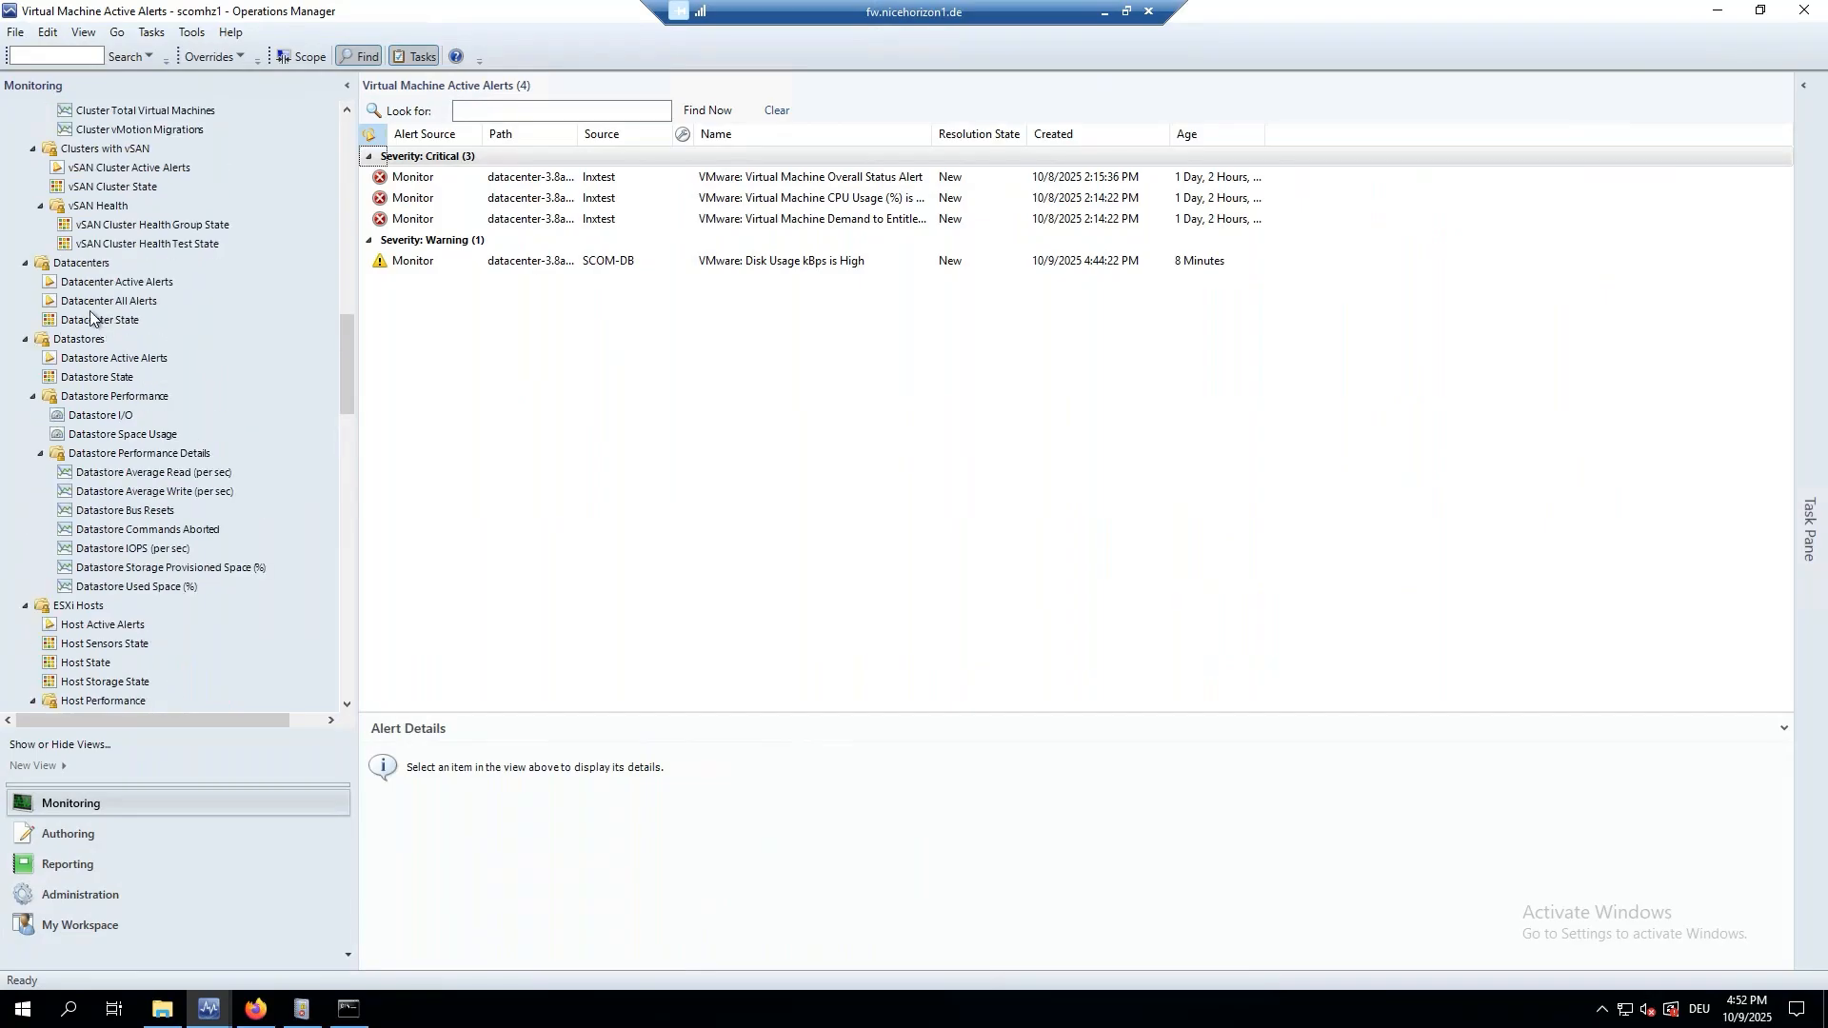
{"action": "scroll", "coordinate": [91, 324], "scroll_direction": "up", "scroll_amount": 15}
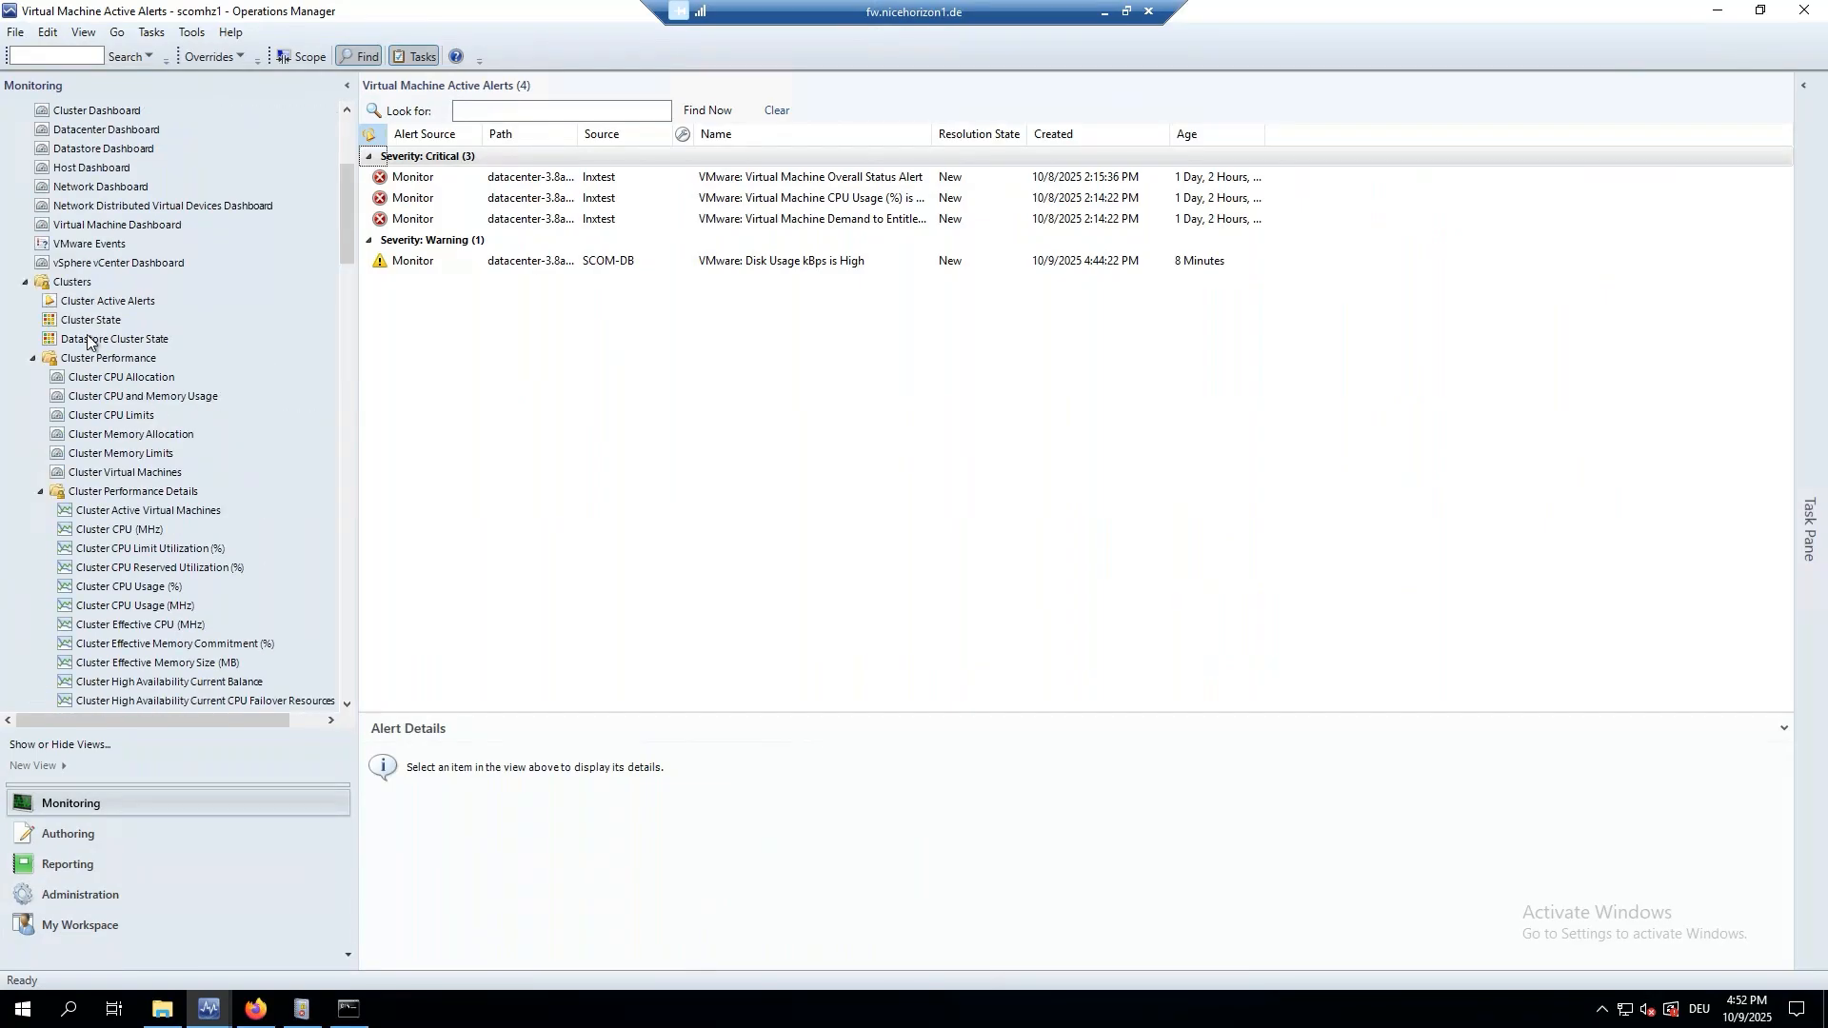
{"action": "scroll", "coordinate": [91, 310], "scroll_direction": "up", "scroll_amount": 3}
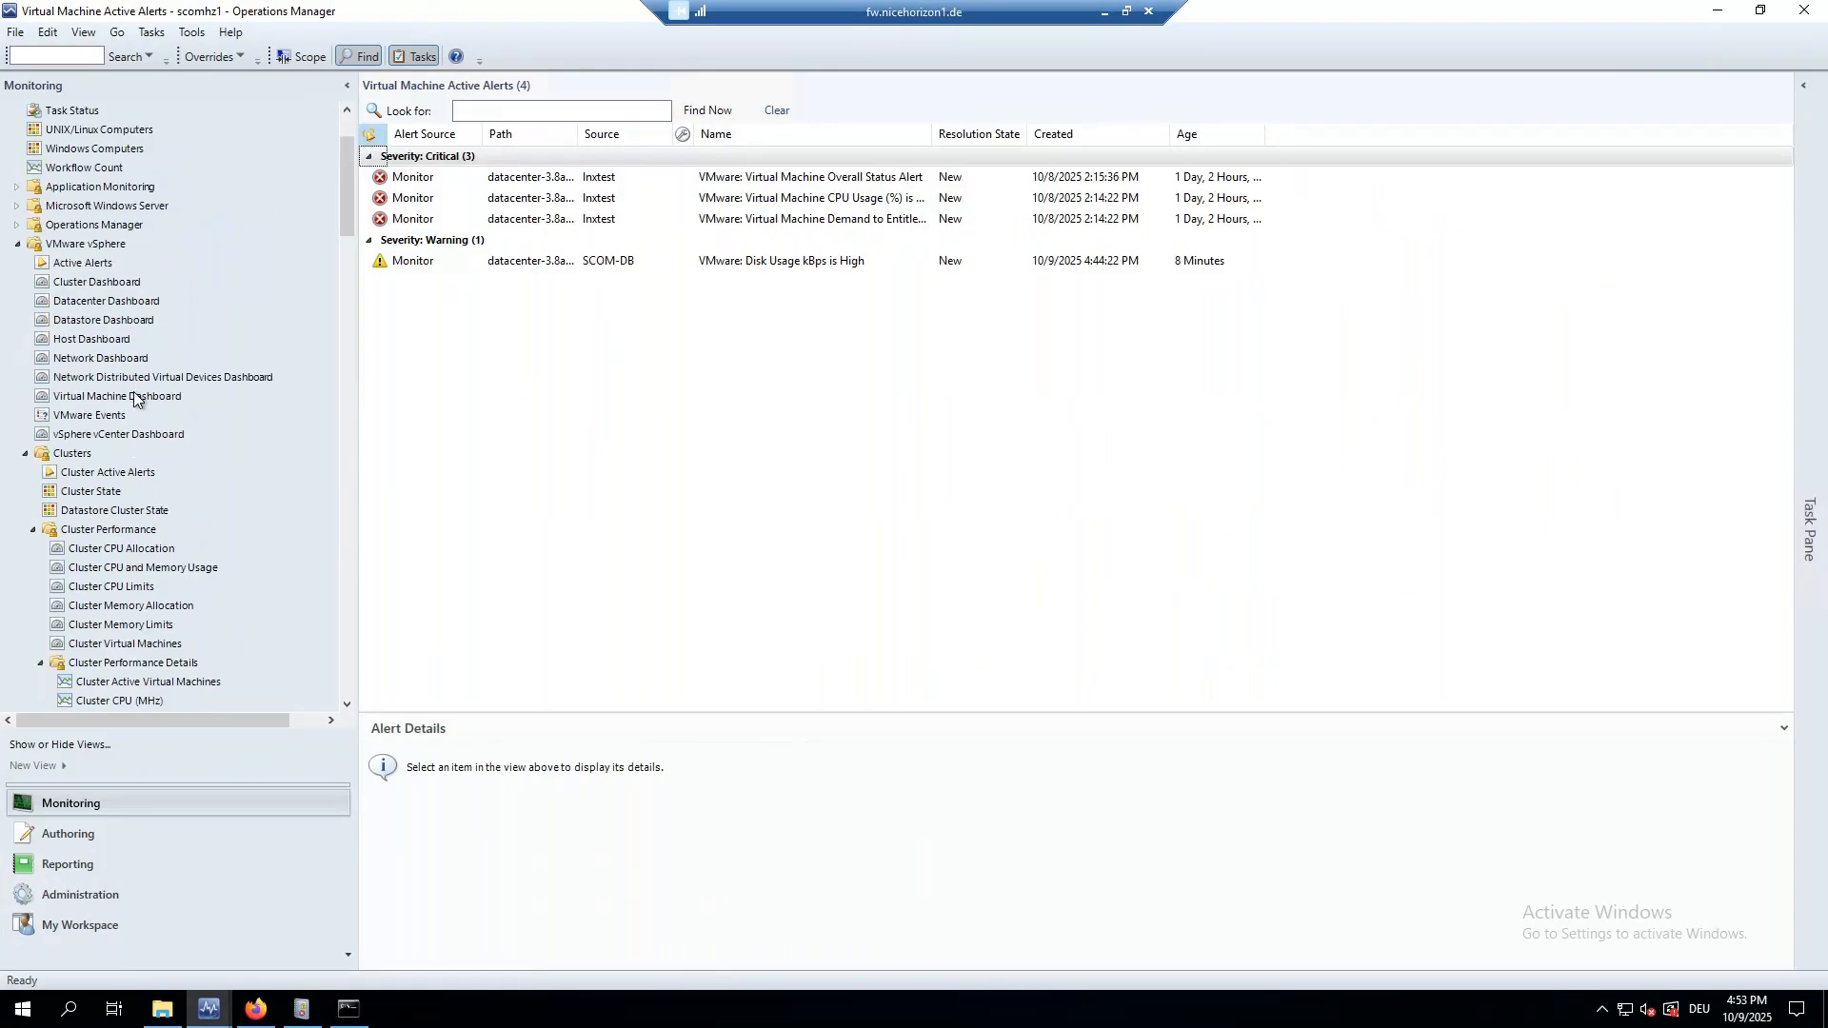
{"action": "left_click", "coordinate": [76, 265]}
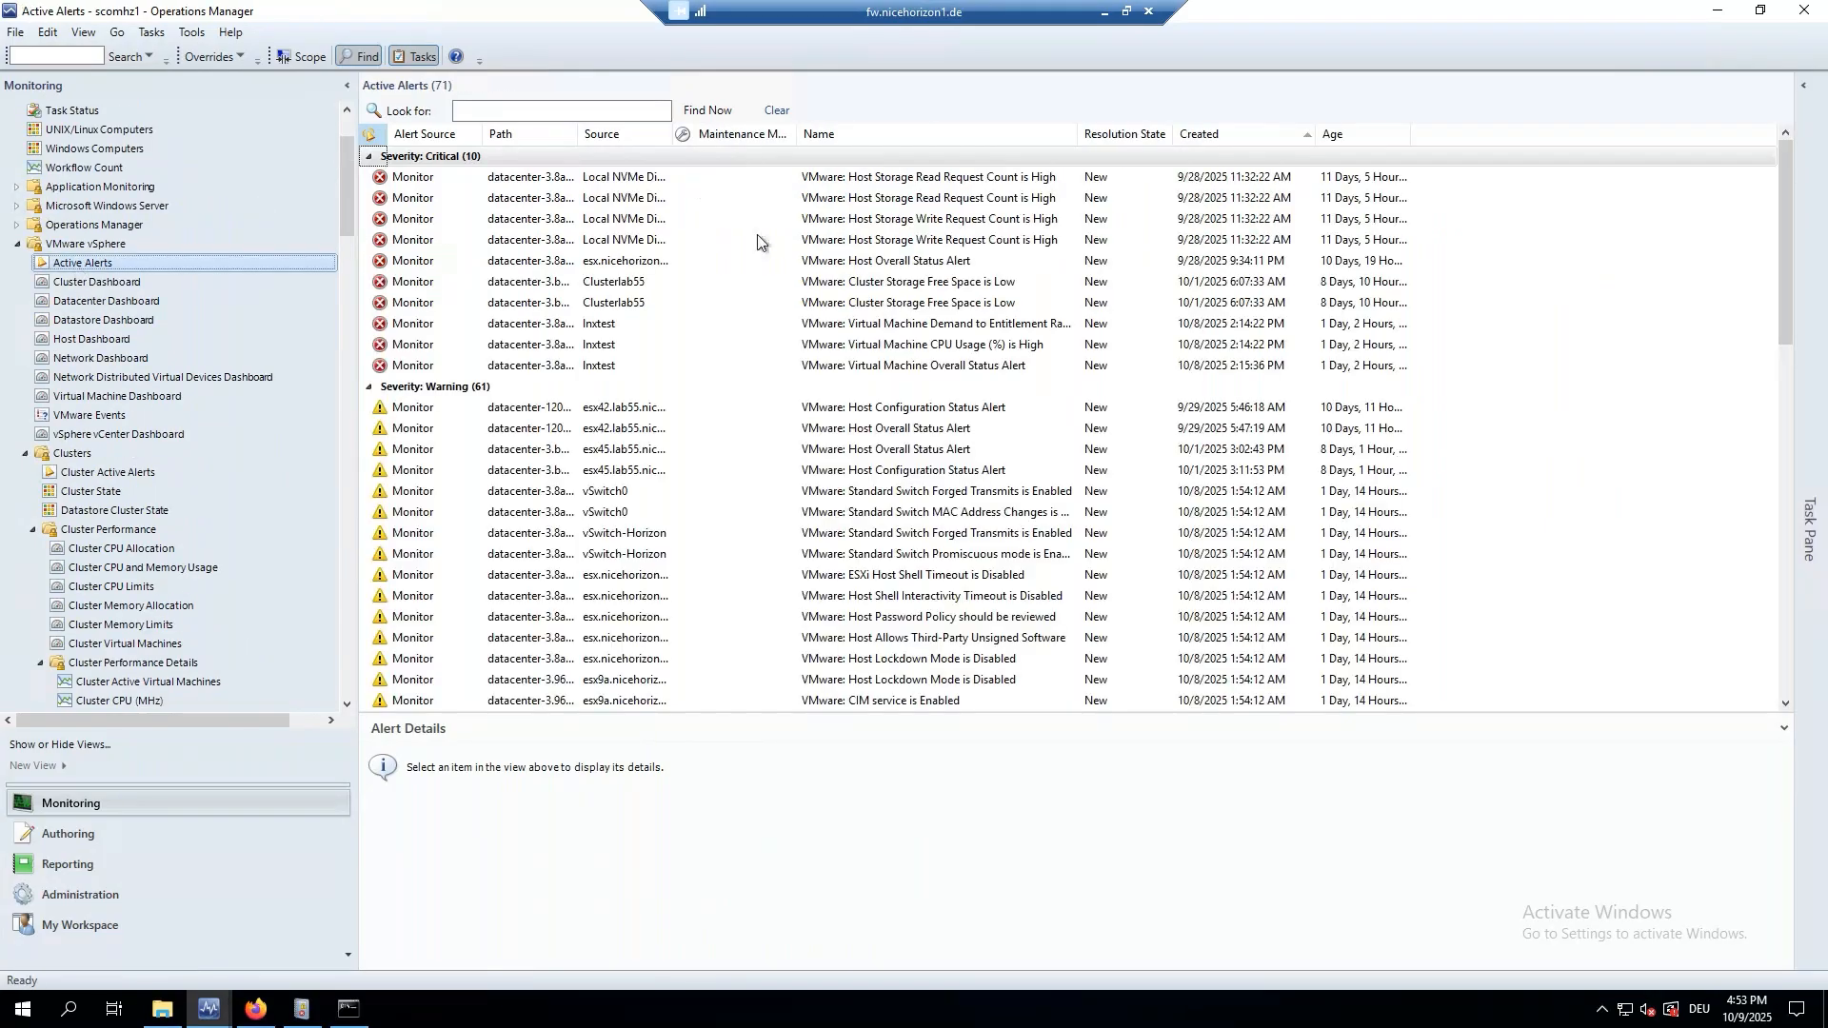
{"action": "left_click", "coordinate": [571, 113]}
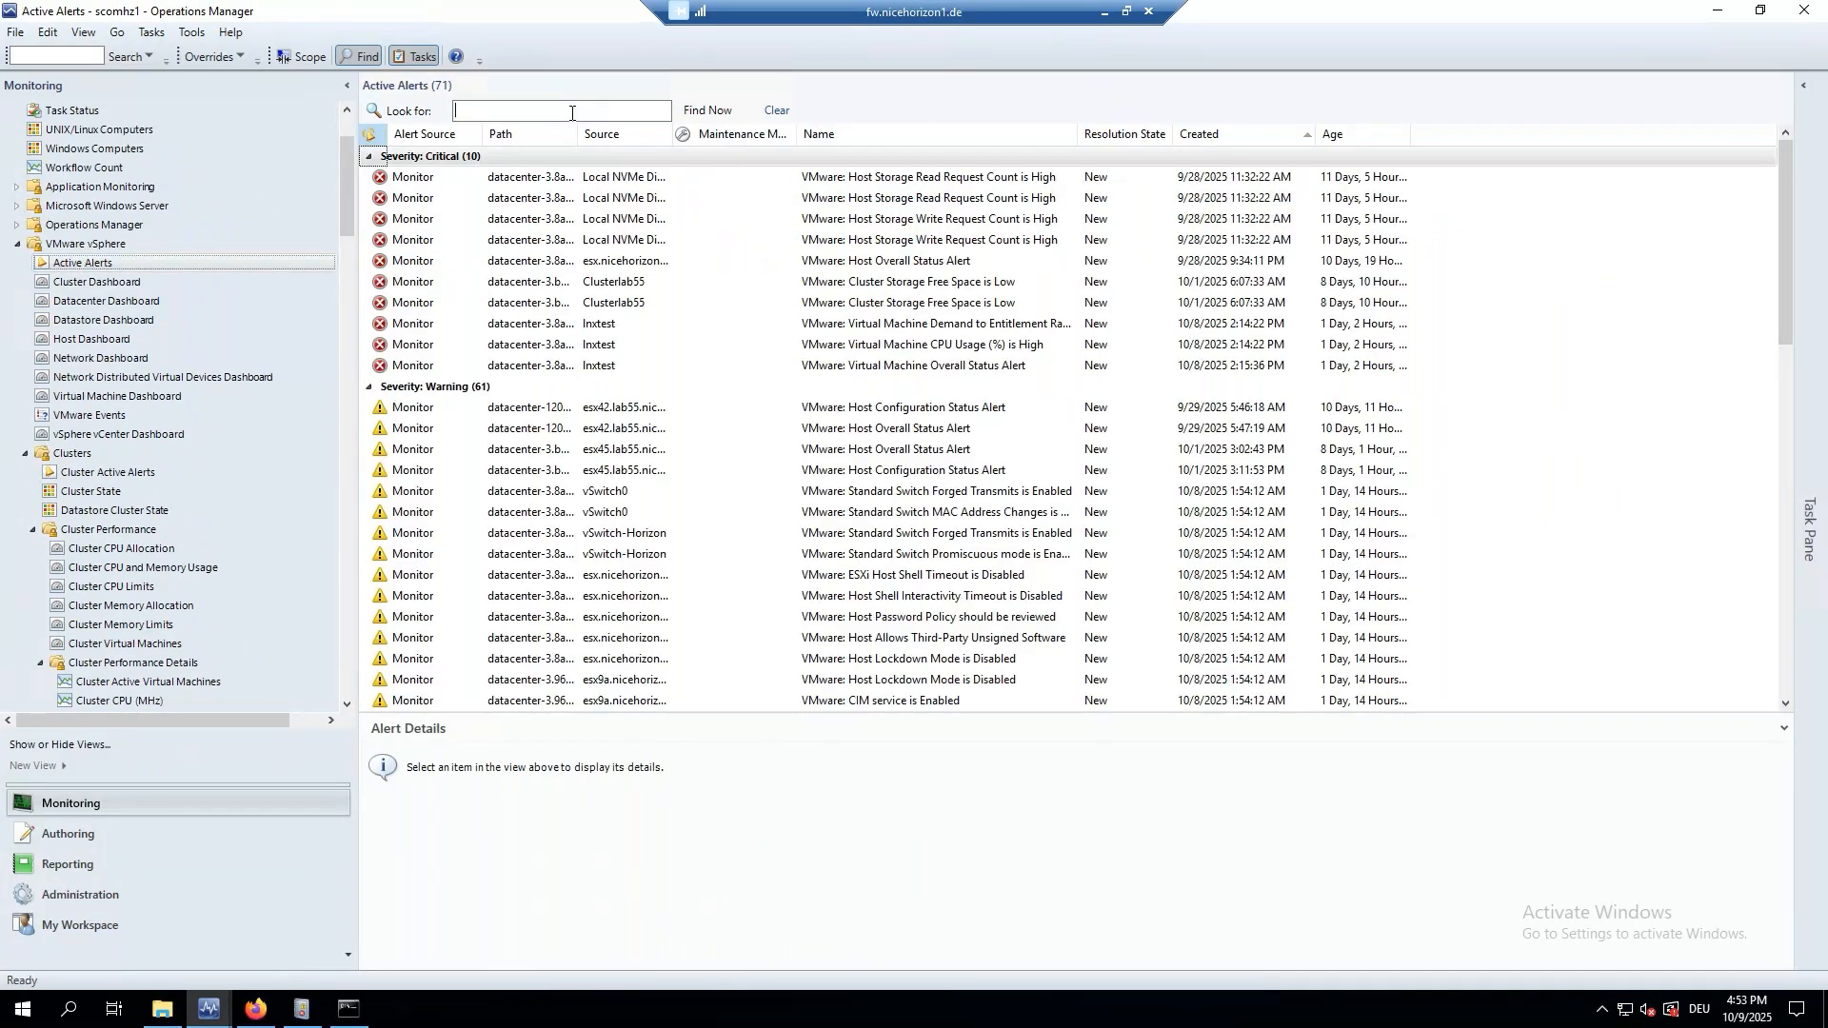
{"action": "type", "text": "snapshot"}
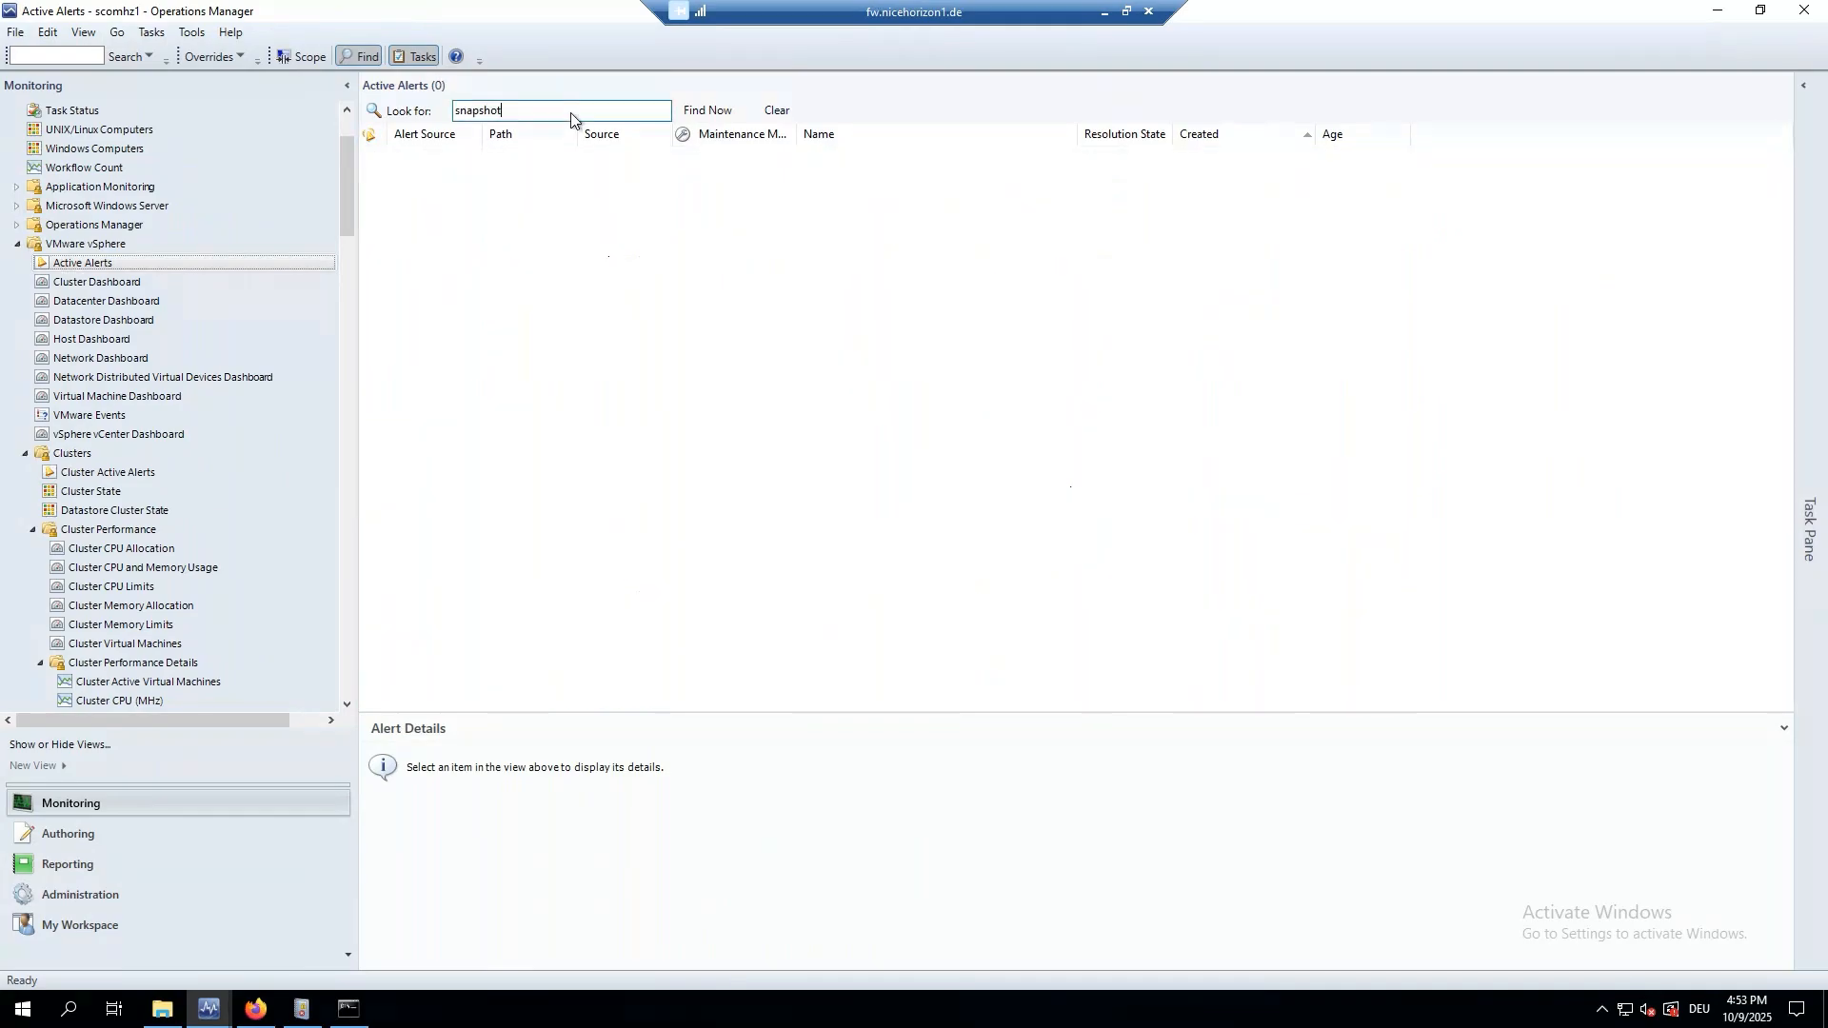
Go back to the Virtual Machine Snapshot State view listing 18 snapshots.
{"action": "scroll", "coordinate": [170, 522], "scroll_direction": "down", "scroll_amount": 9}
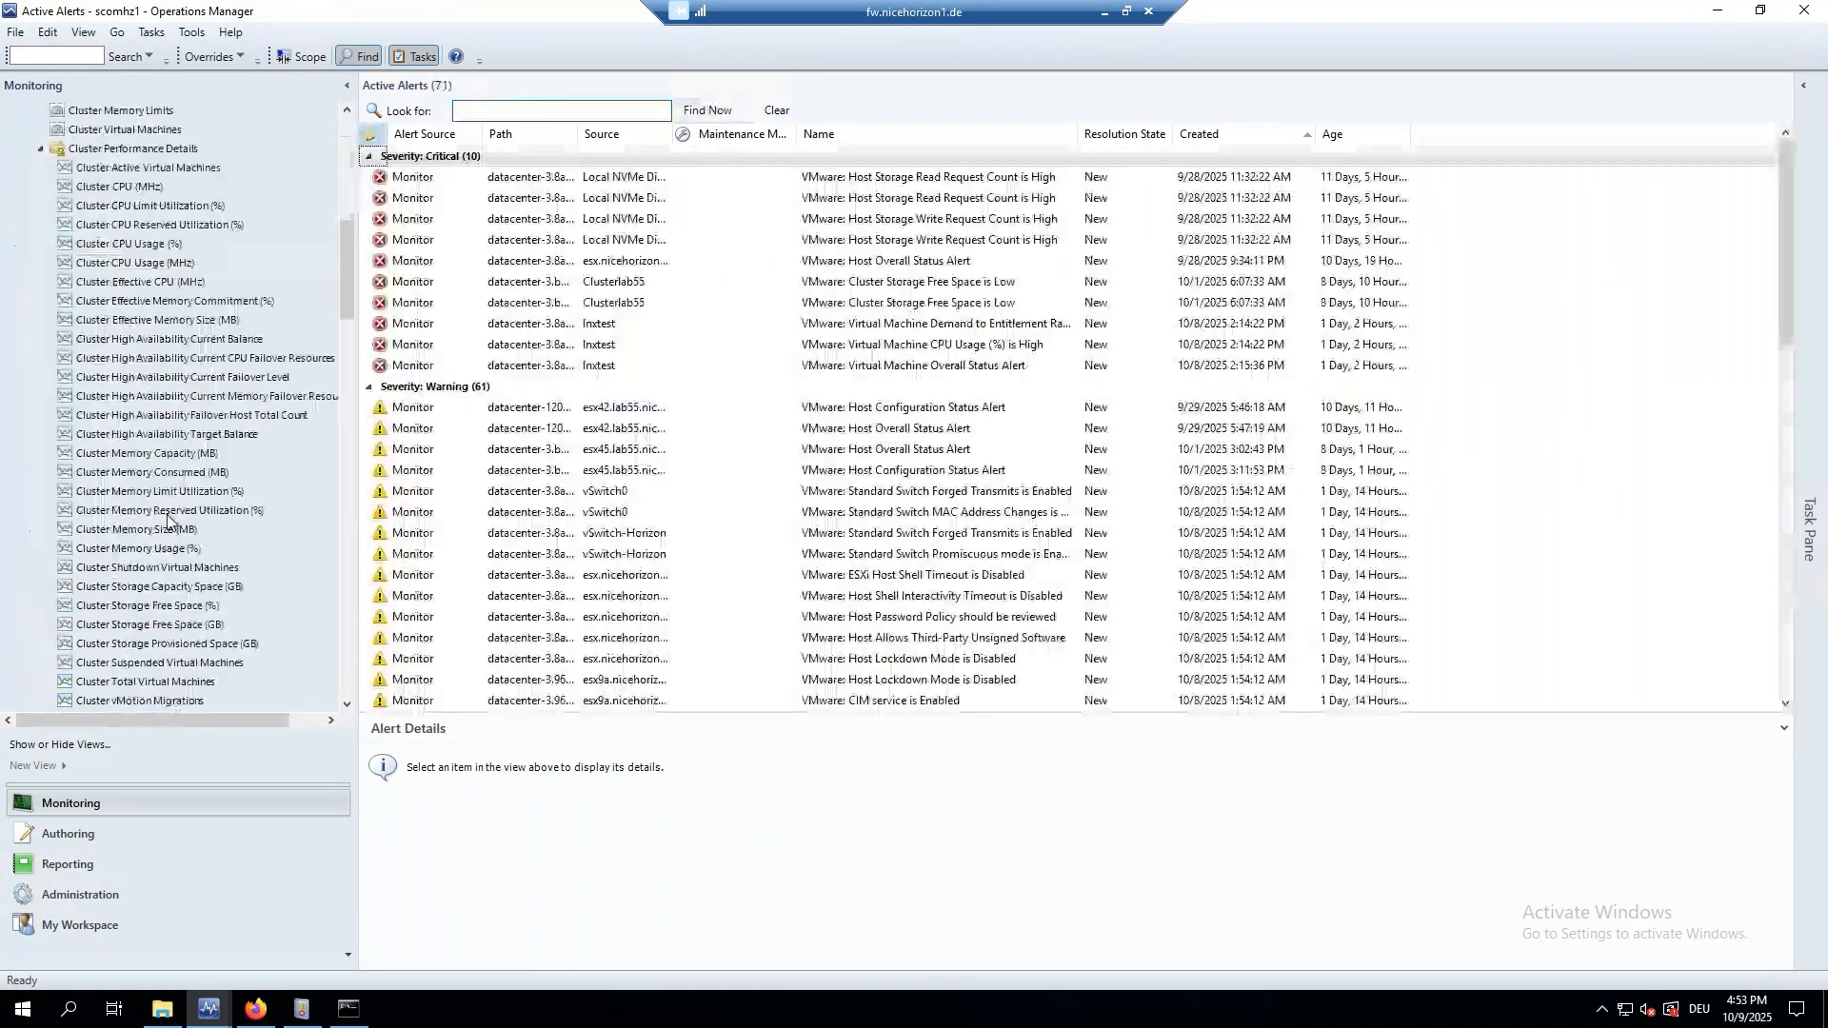
{"action": "scroll", "coordinate": [167, 519], "scroll_direction": "down", "scroll_amount": 15}
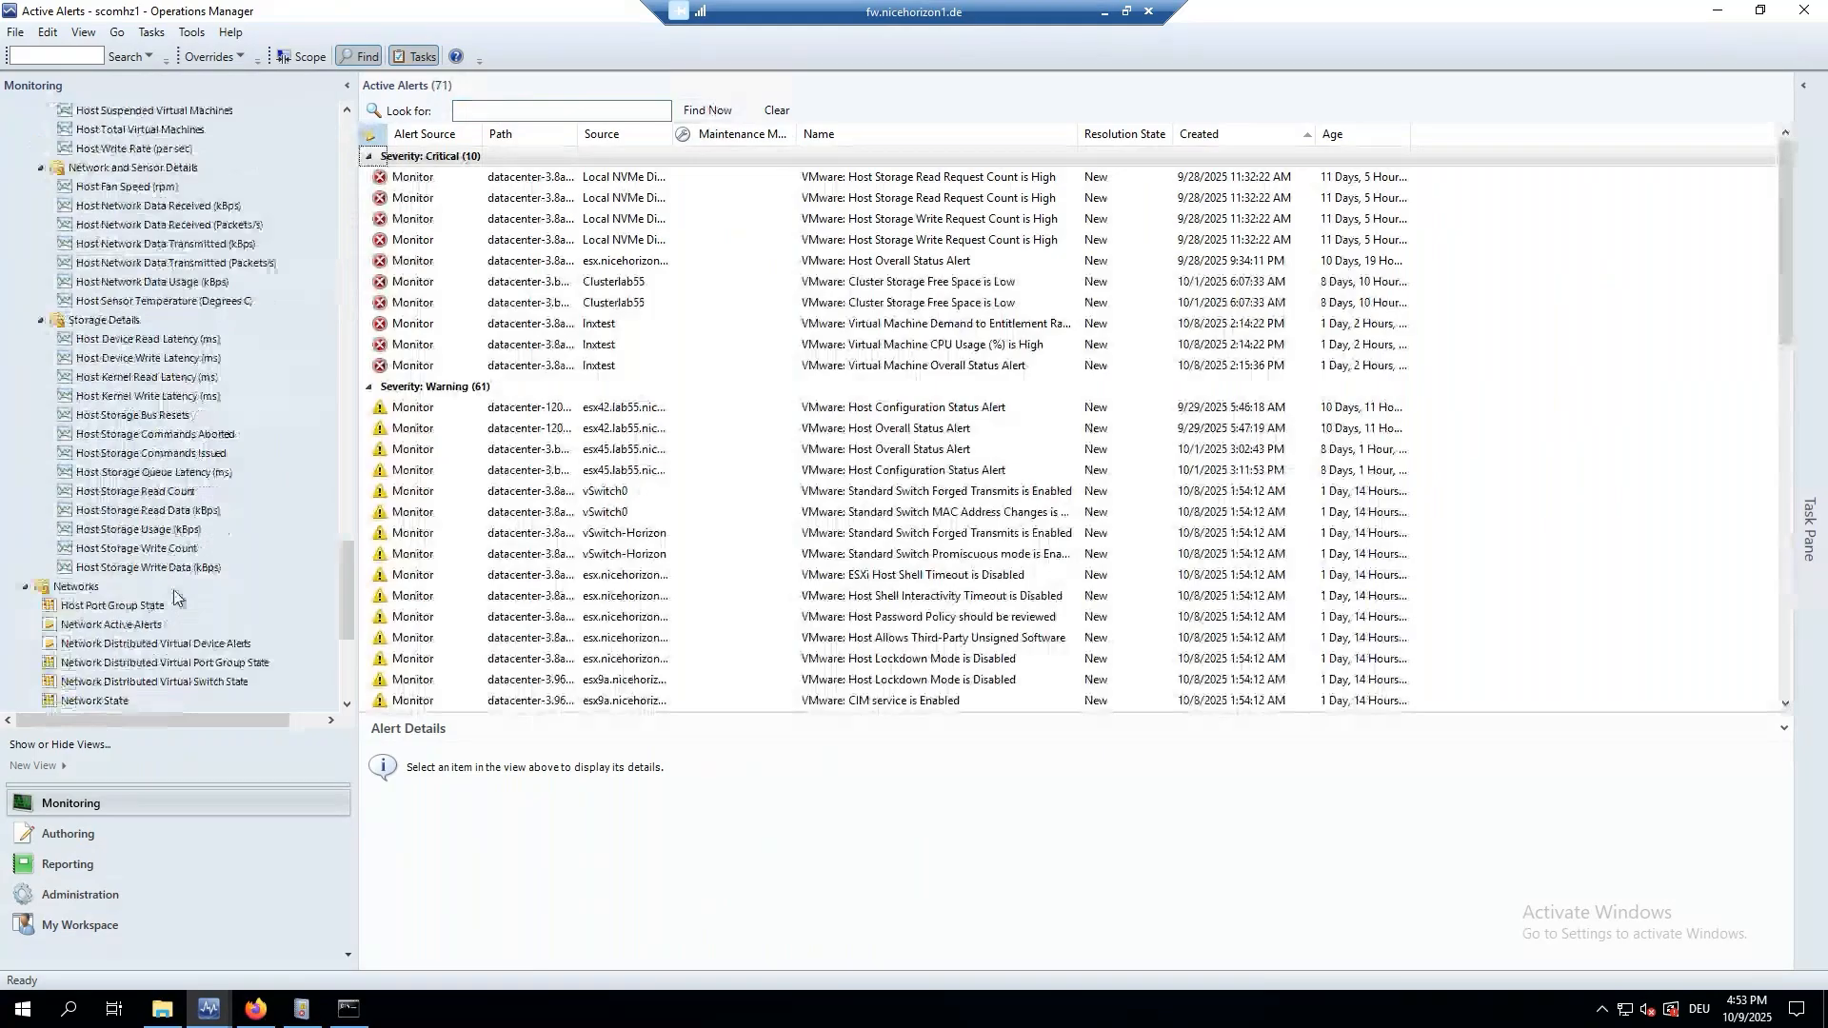
{"action": "scroll", "coordinate": [174, 597], "scroll_direction": "down", "scroll_amount": 6}
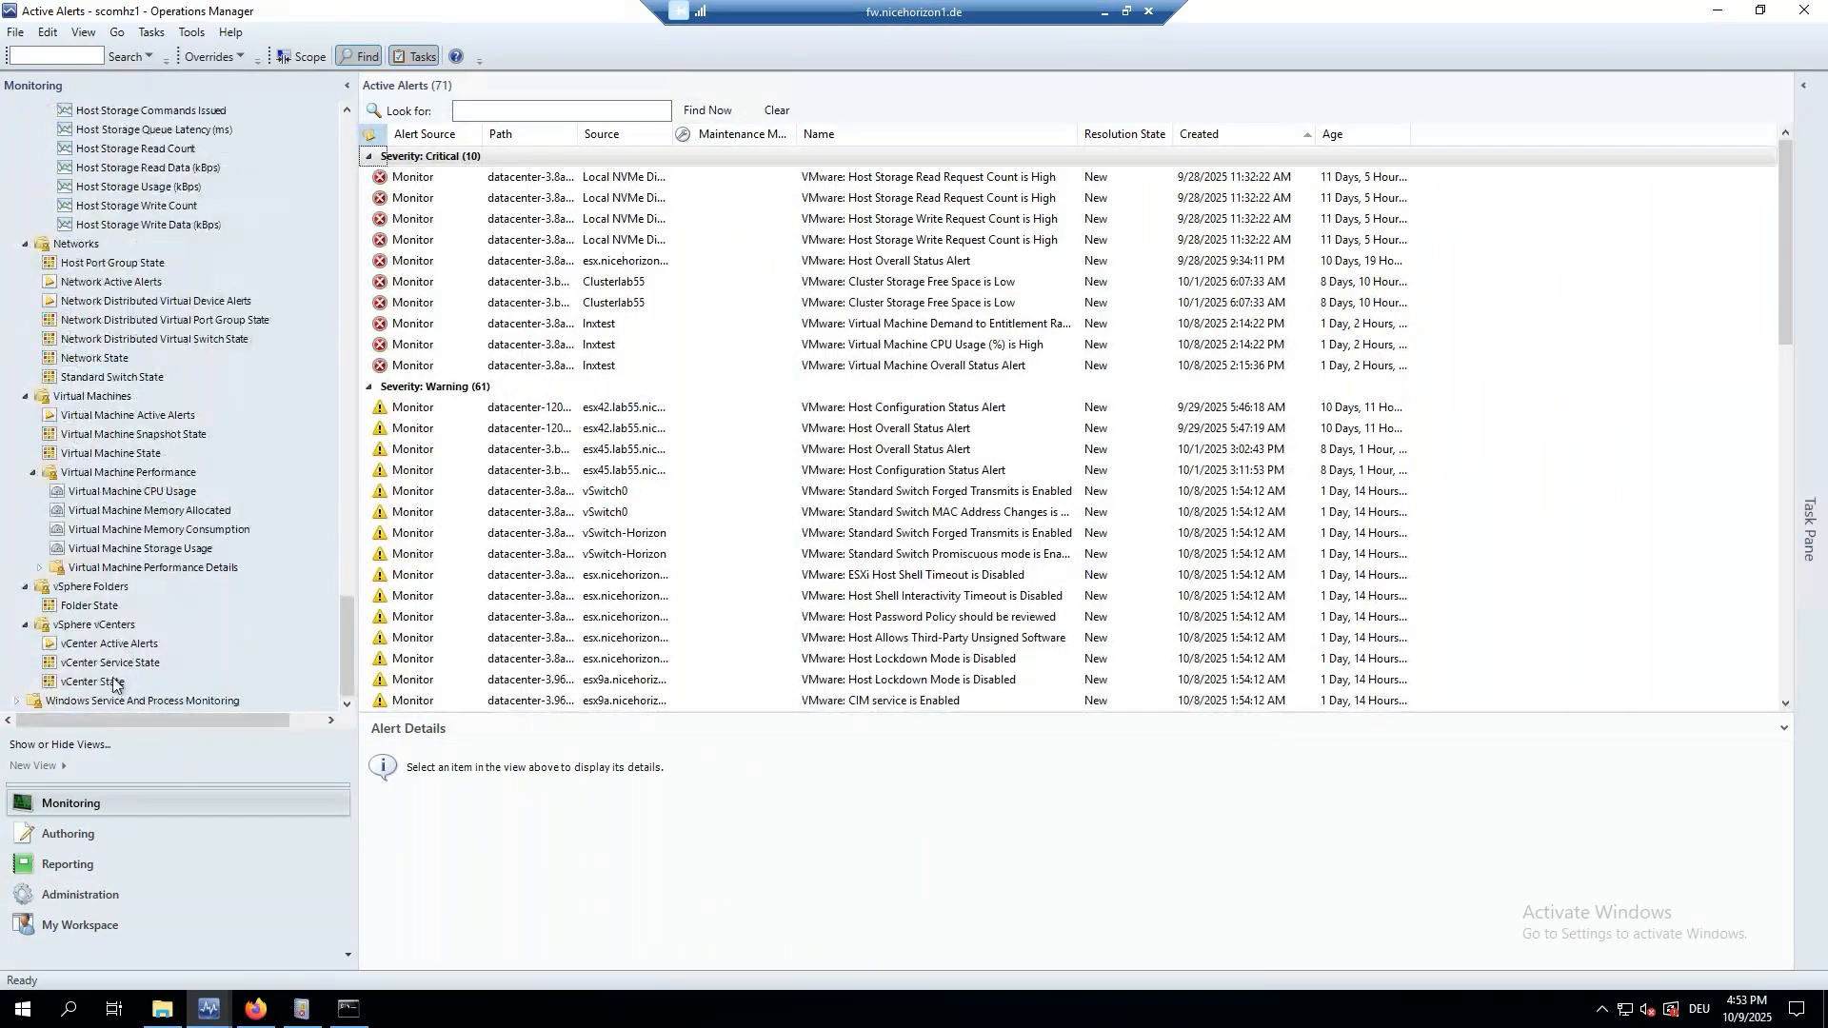
{"action": "left_click", "coordinate": [108, 436]}
From Test snapshot 01's Health Explorer, expand Configuration and open Snapshot Age Monitor's properties.
{"action": "right_click", "coordinate": [390, 153]}
{"action": "mouse_move", "coordinate": [448, 160]}
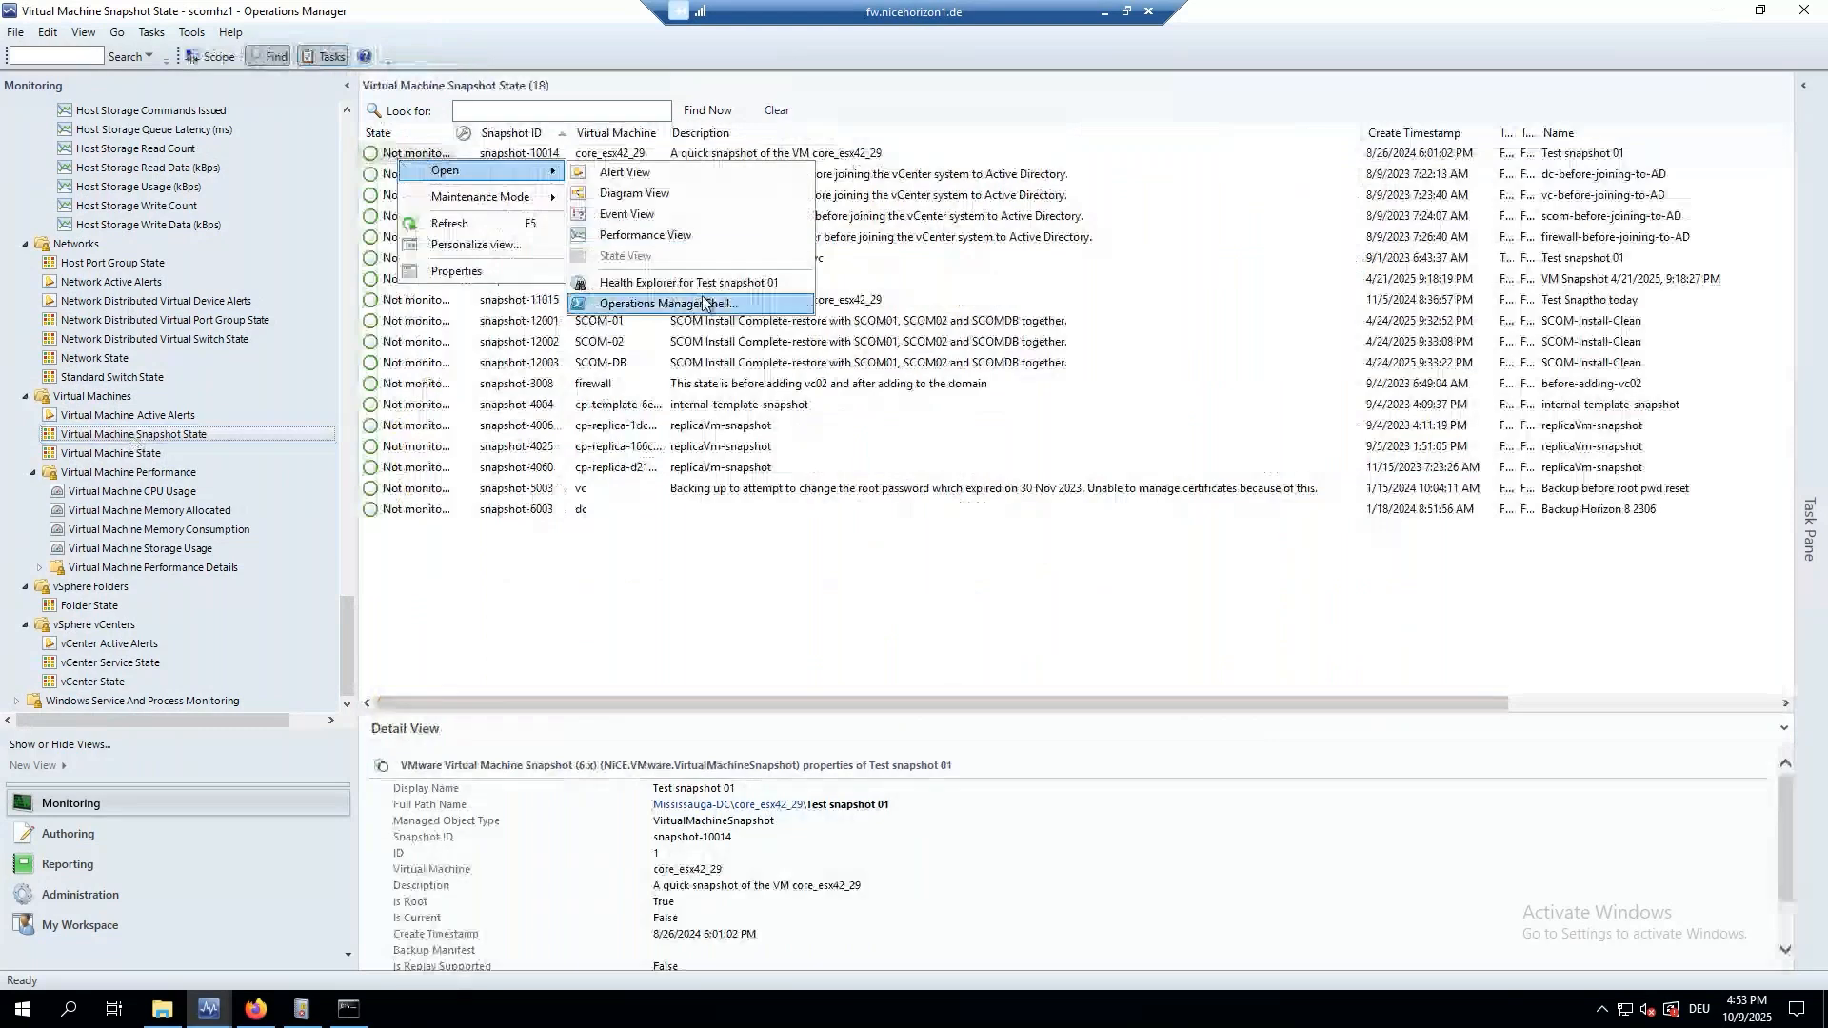
{"action": "left_click", "coordinate": [628, 259]}
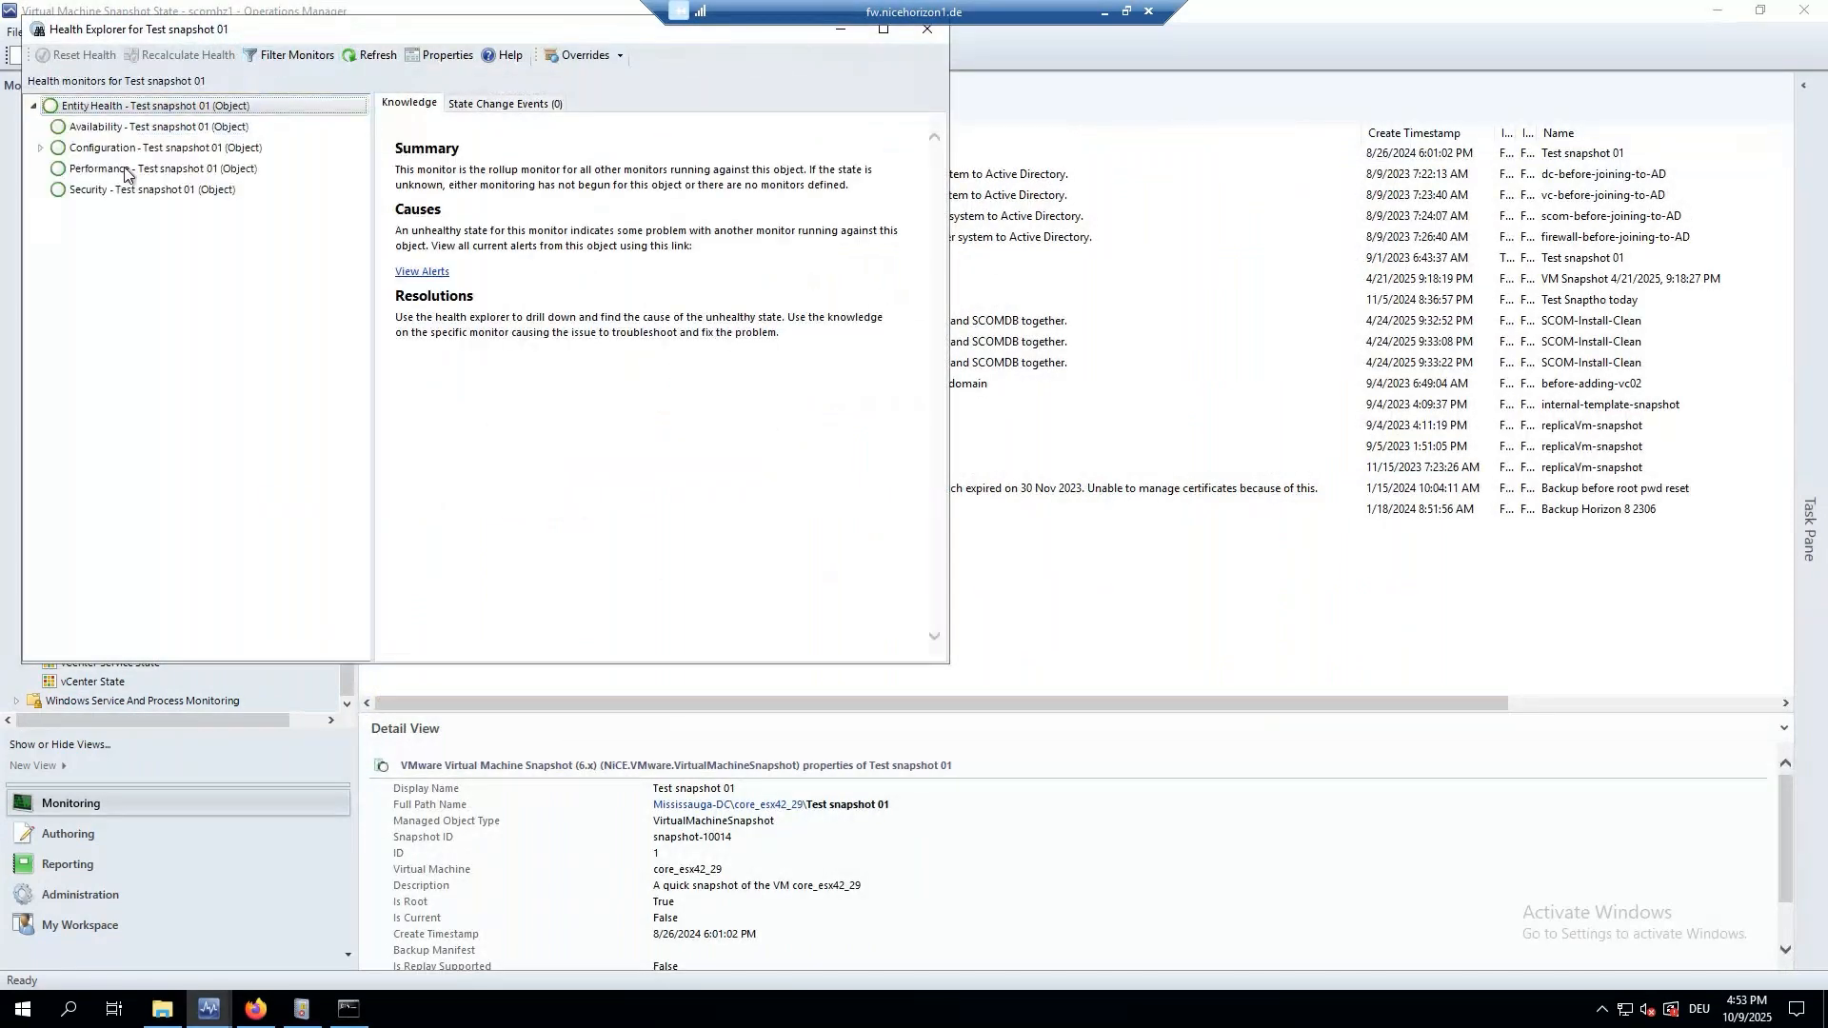
{"action": "left_click", "coordinate": [40, 148]}
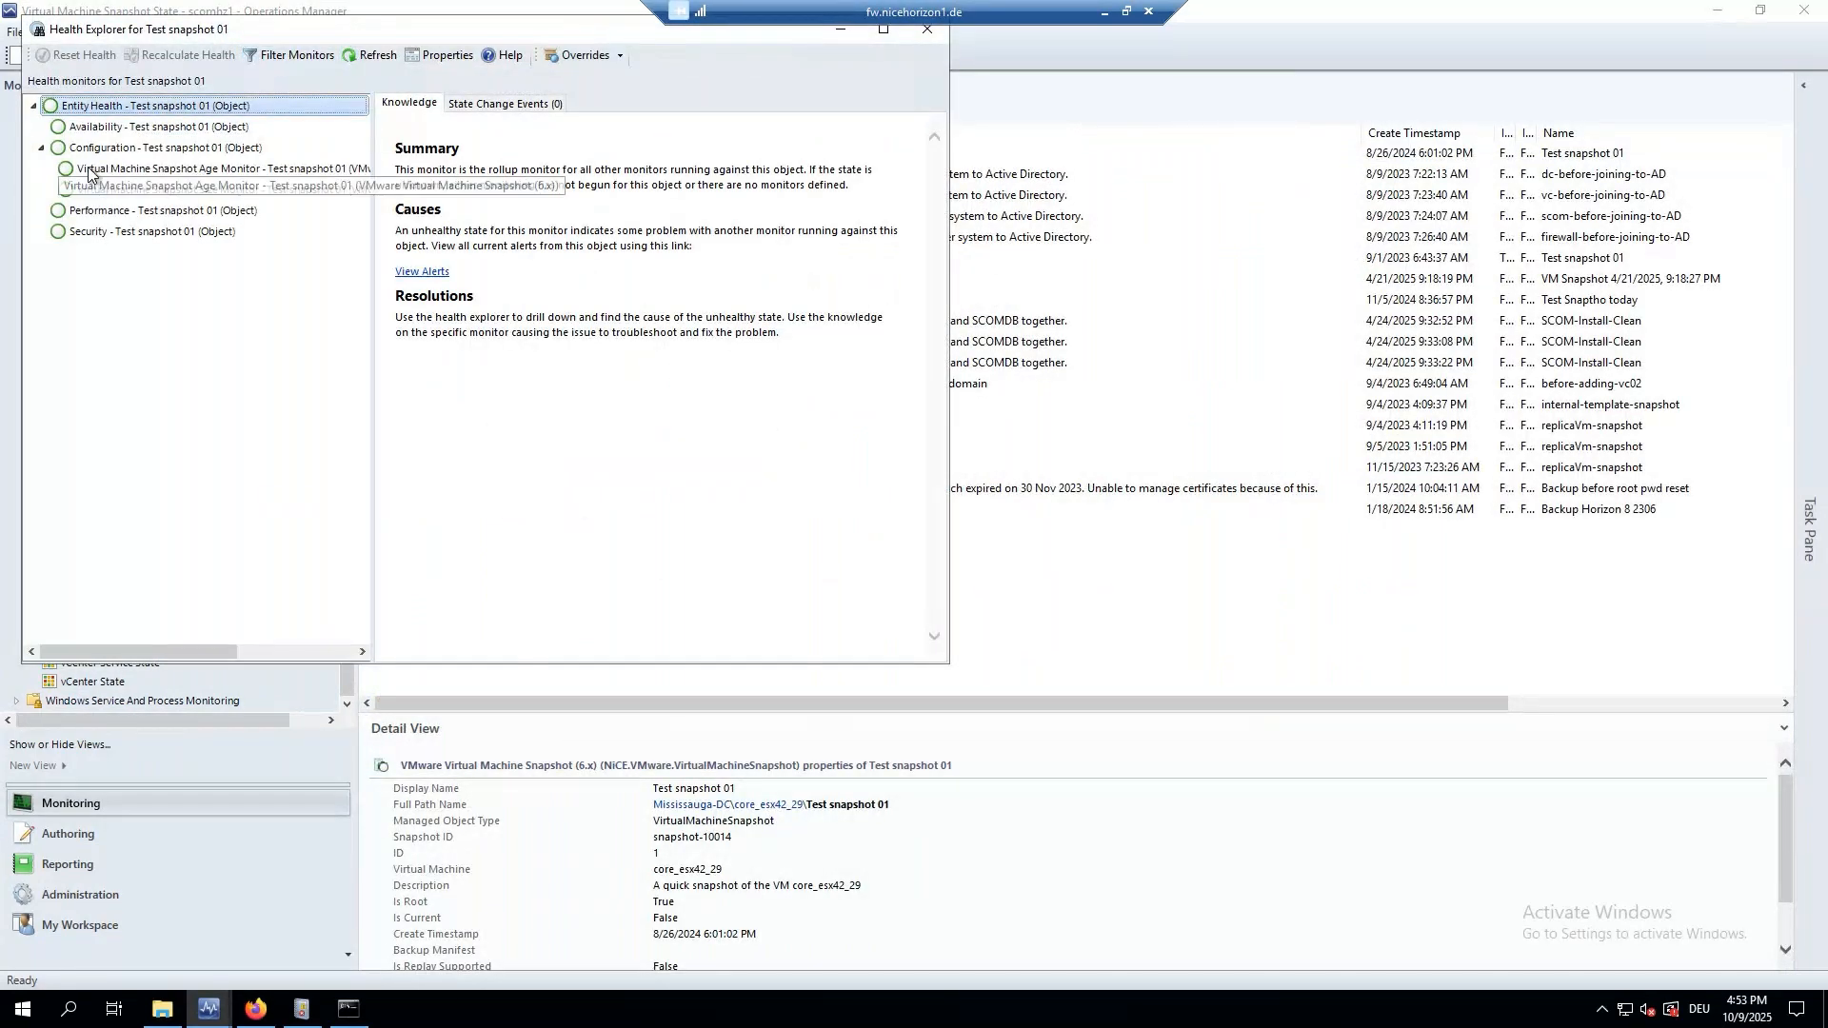
{"action": "left_click", "coordinate": [205, 171]}
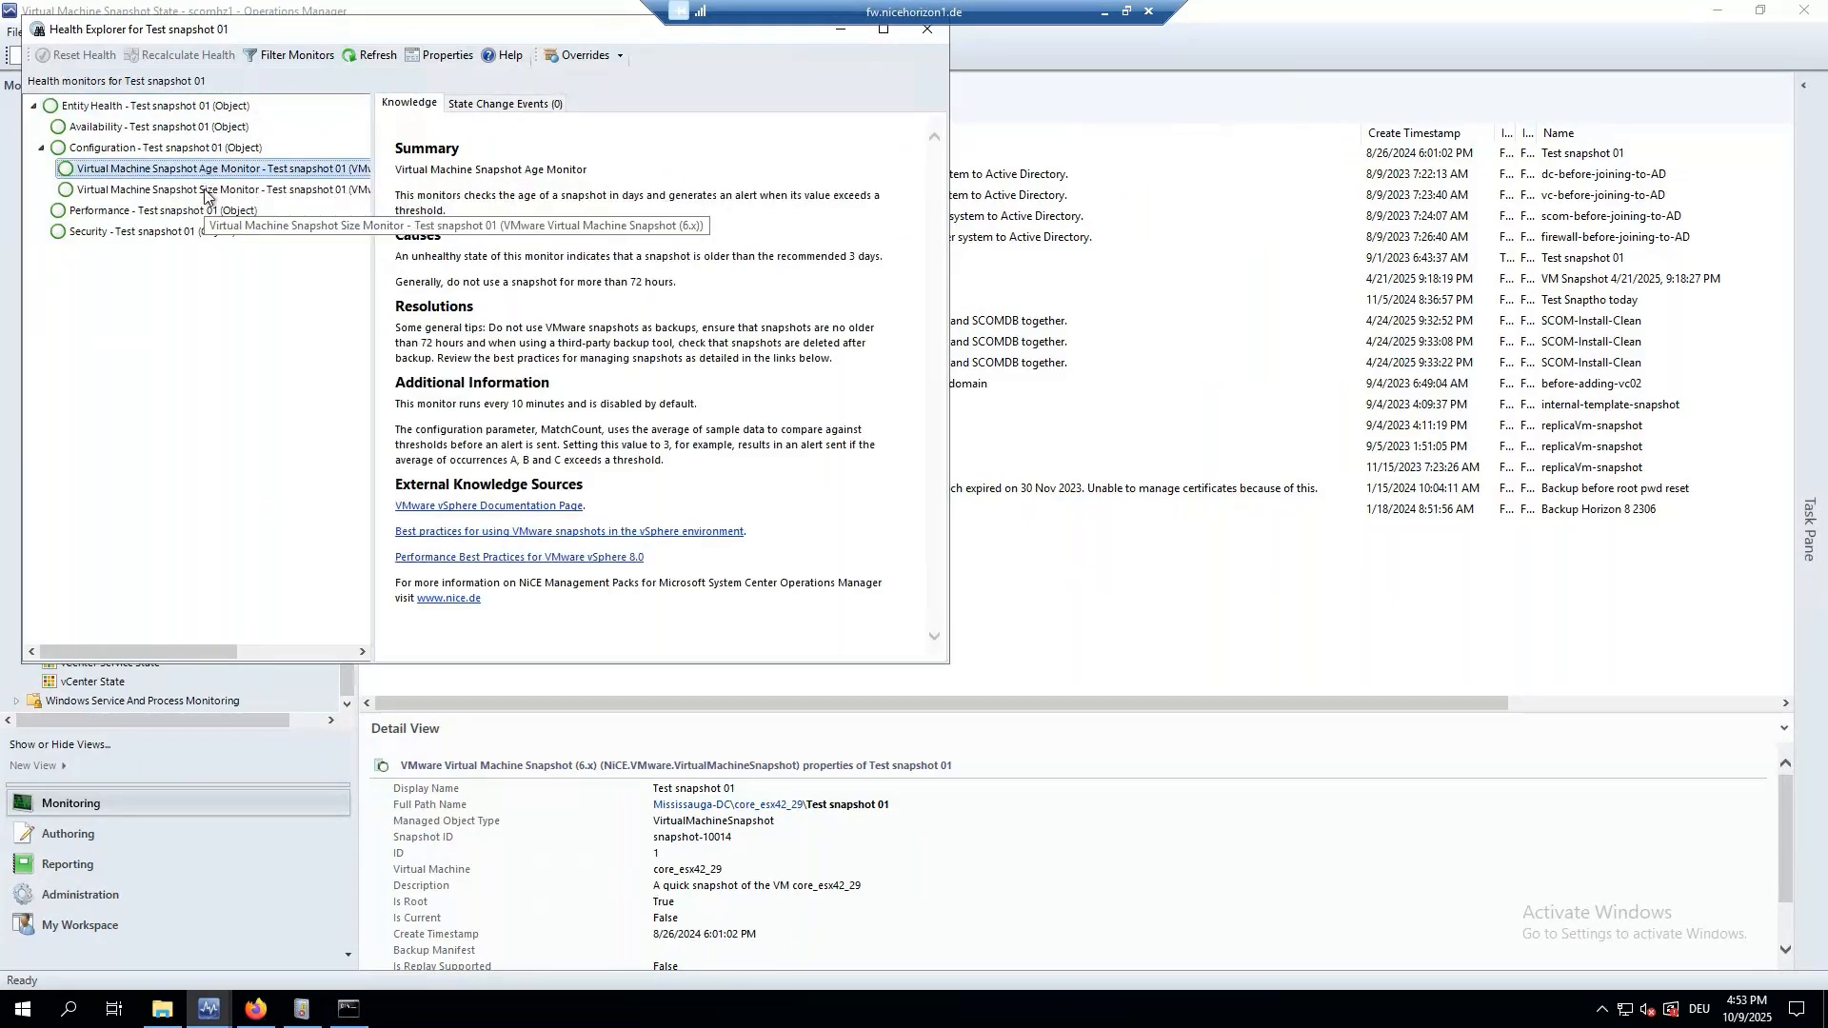
{"action": "right_click", "coordinate": [208, 170]}
{"action": "left_click", "coordinate": [271, 278]}
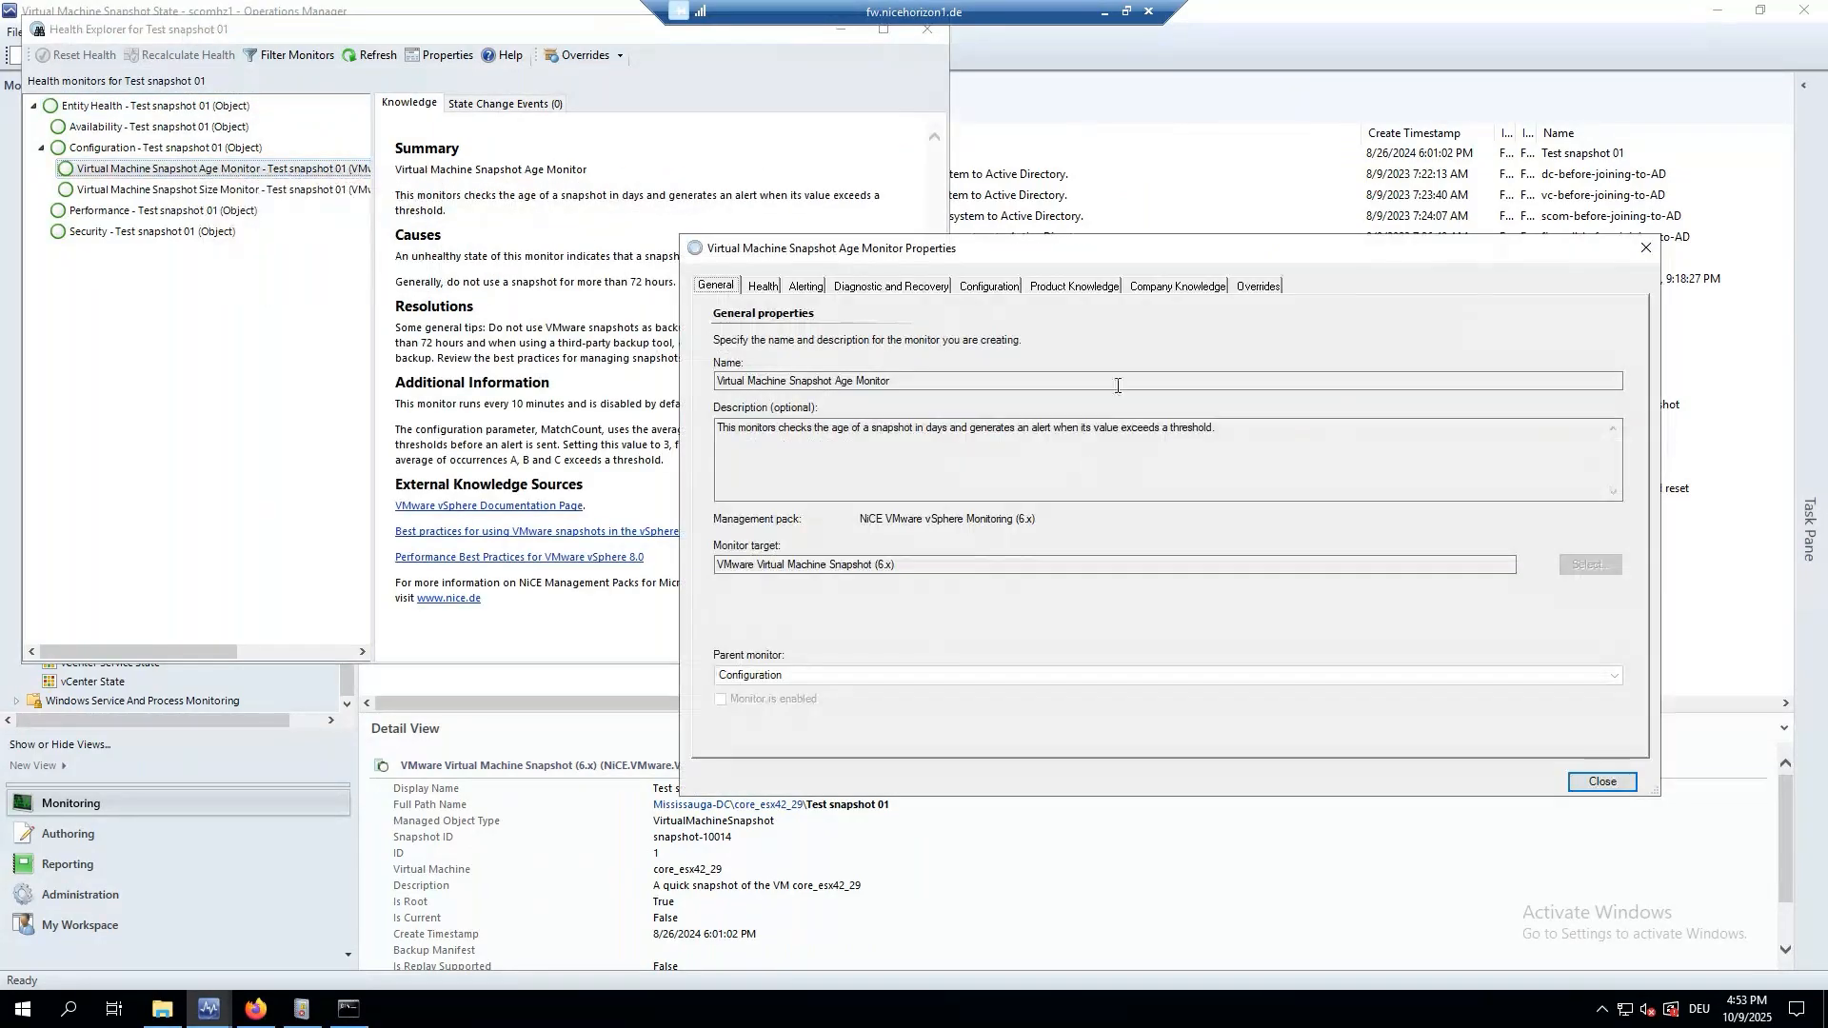
Review the Snapshot Age Monitor's Overrides and Alerting tabs, including the full alert description.
{"action": "left_click", "coordinate": [1242, 288]}
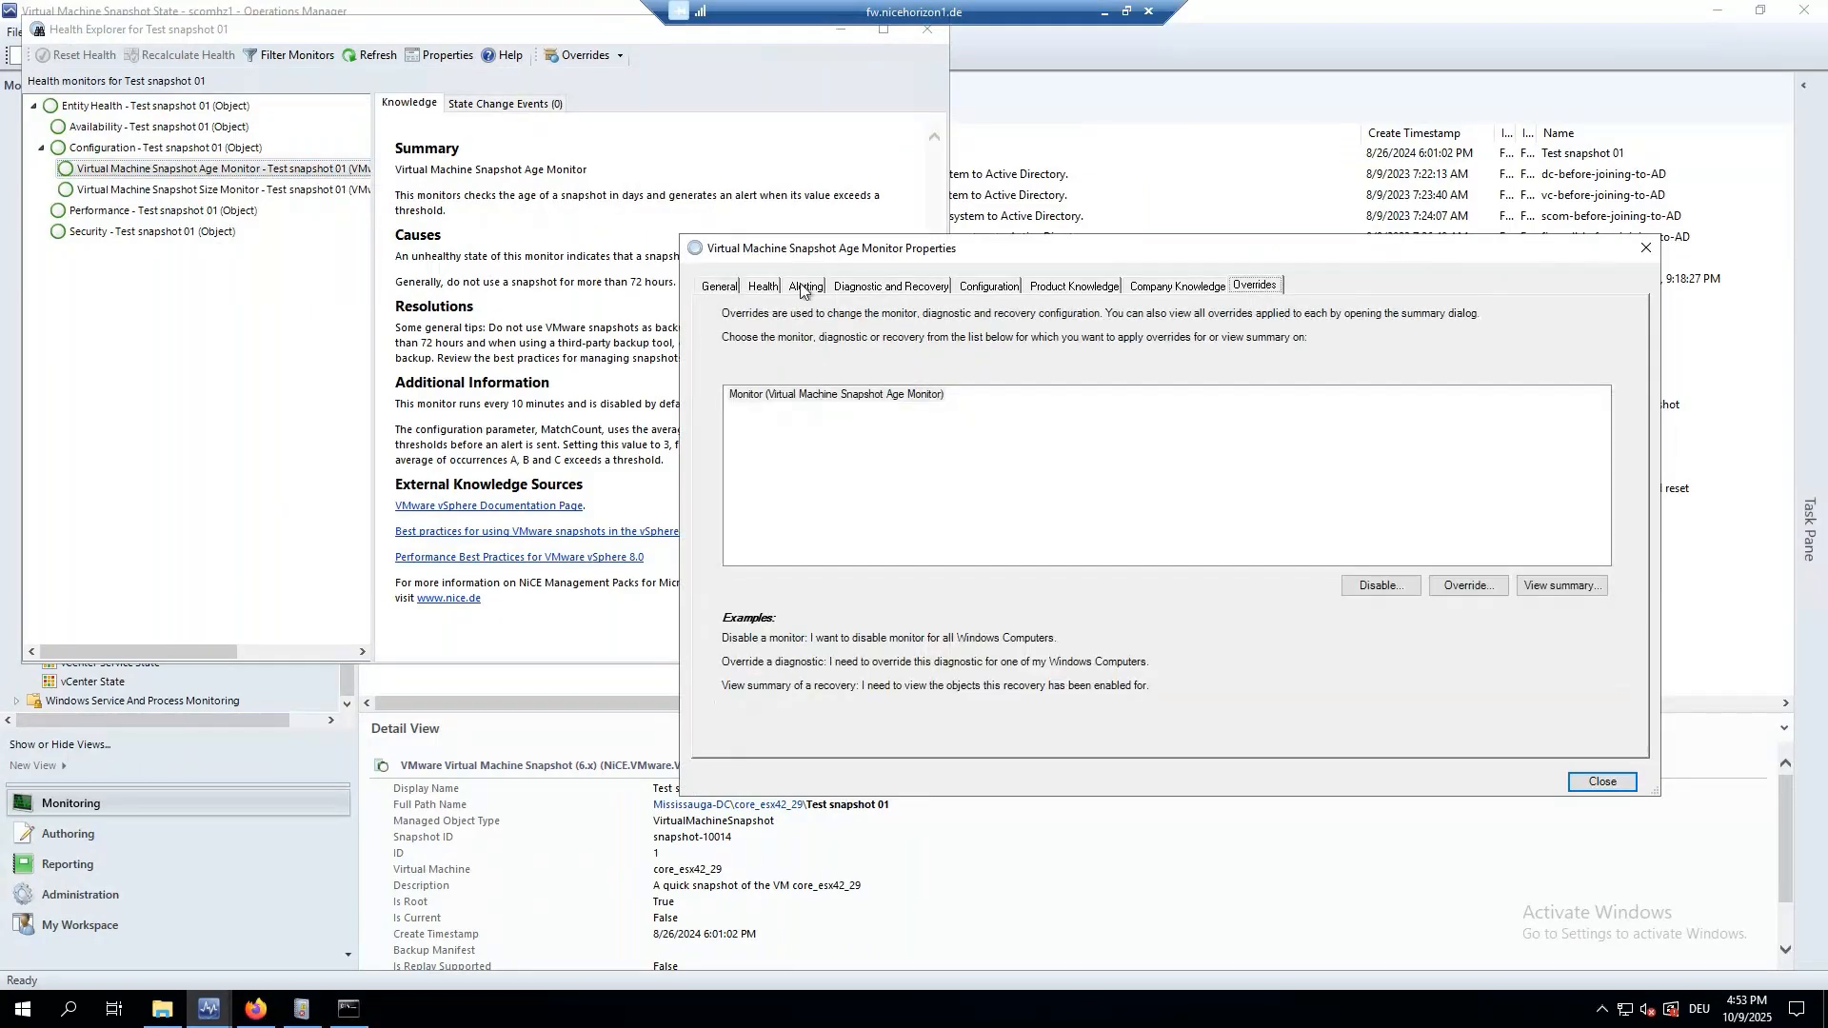
{"action": "left_click", "coordinate": [801, 288]}
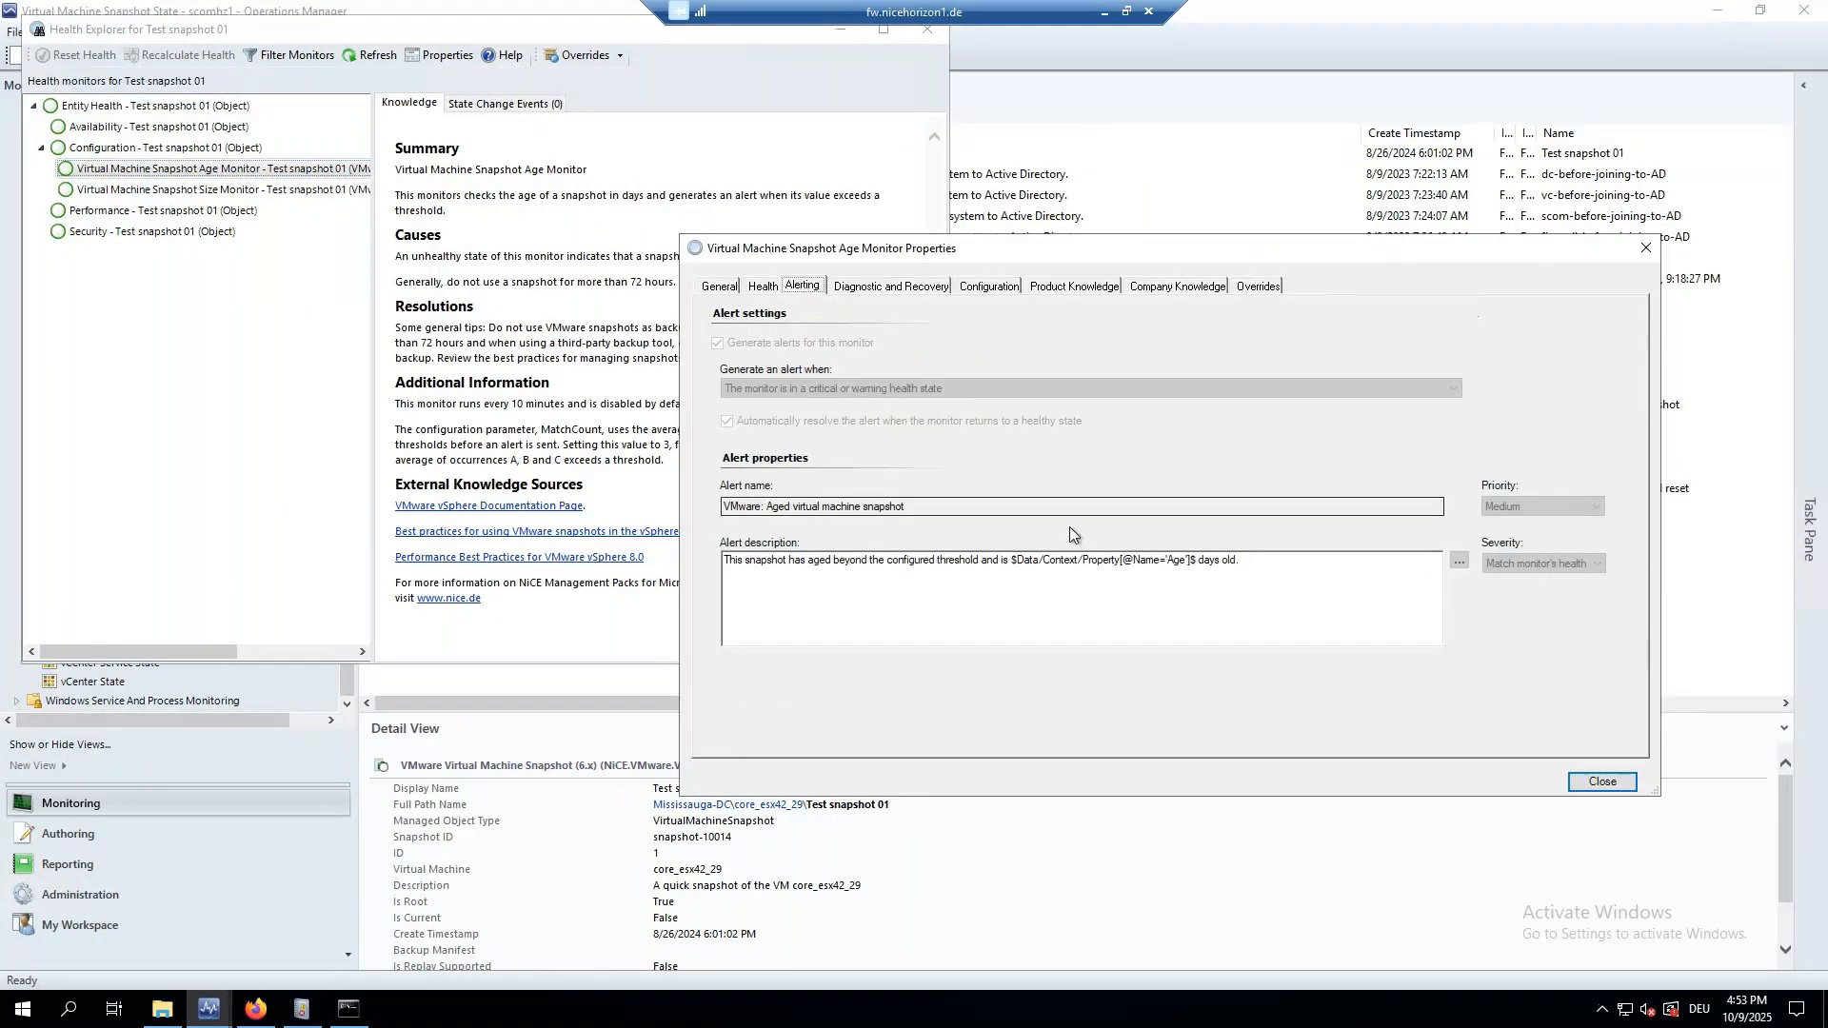
{"action": "left_click", "coordinate": [1259, 570]}
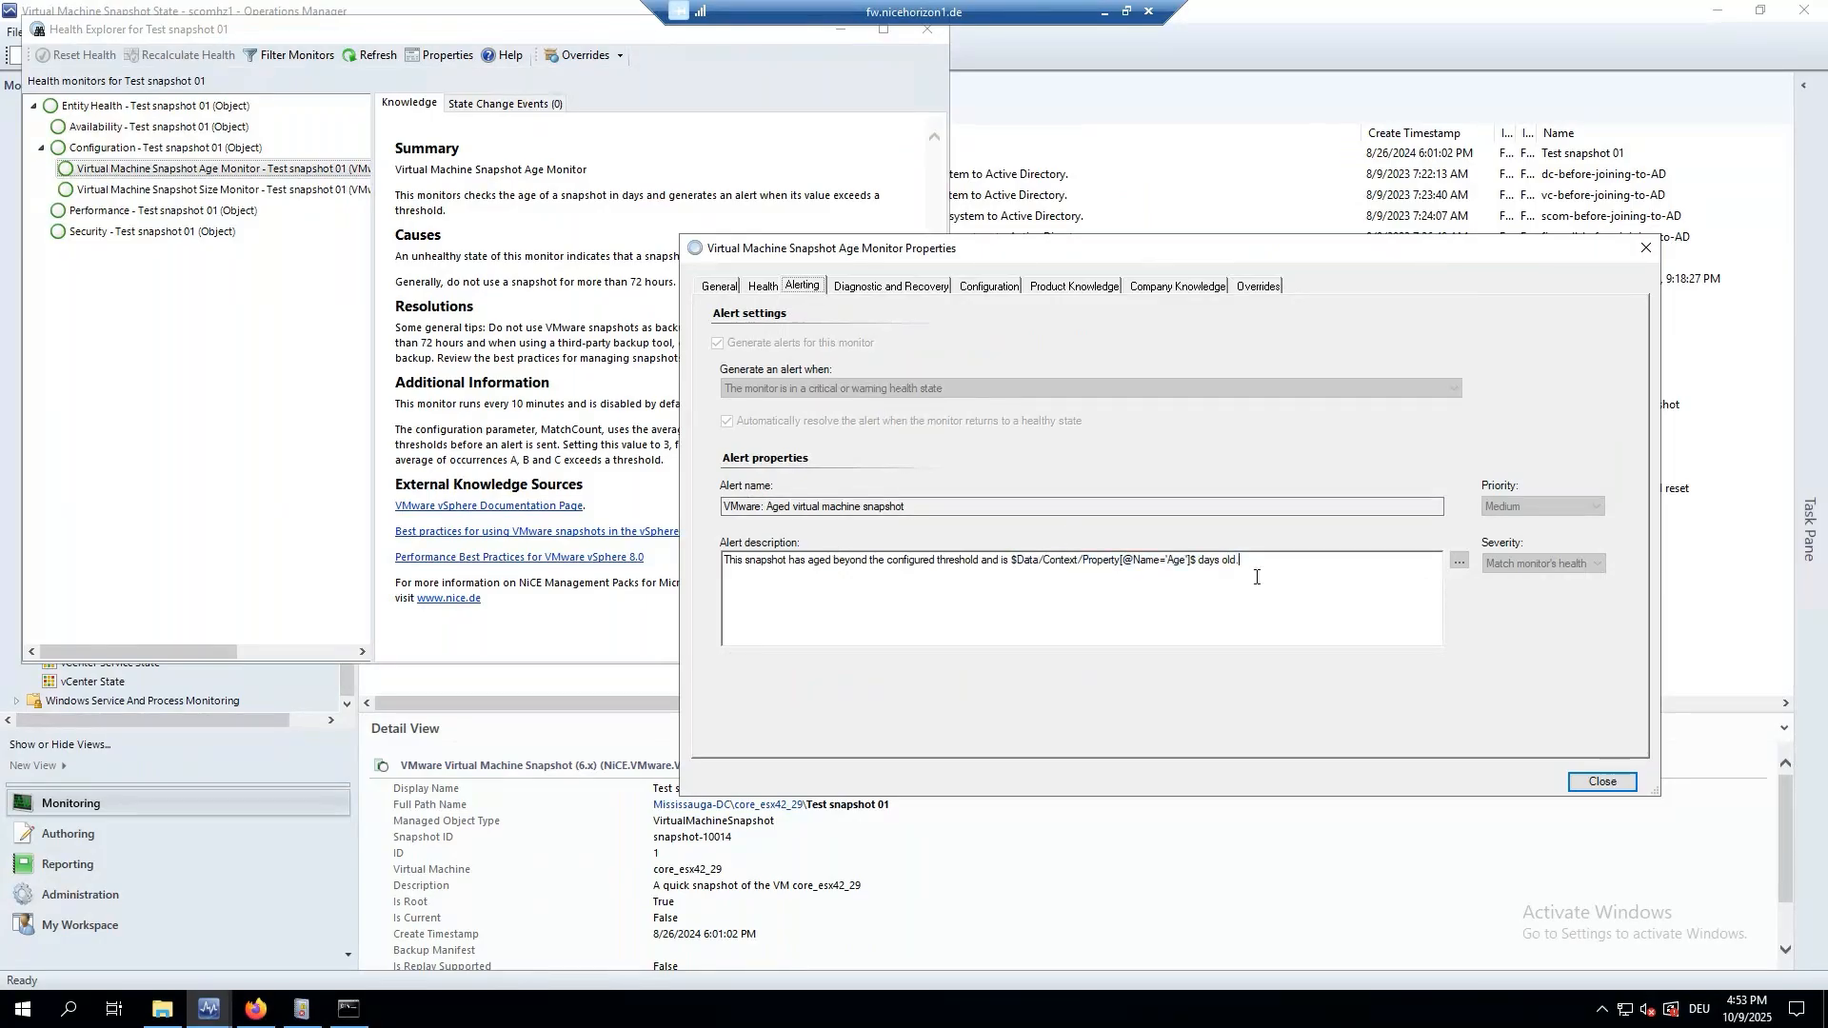
{"action": "left_click", "coordinate": [1256, 286]}
Inspect override parameters for all VMware Virtual Machine Snapshot (6.x) objects, then cancel without saving.
{"action": "left_click", "coordinate": [1454, 586]}
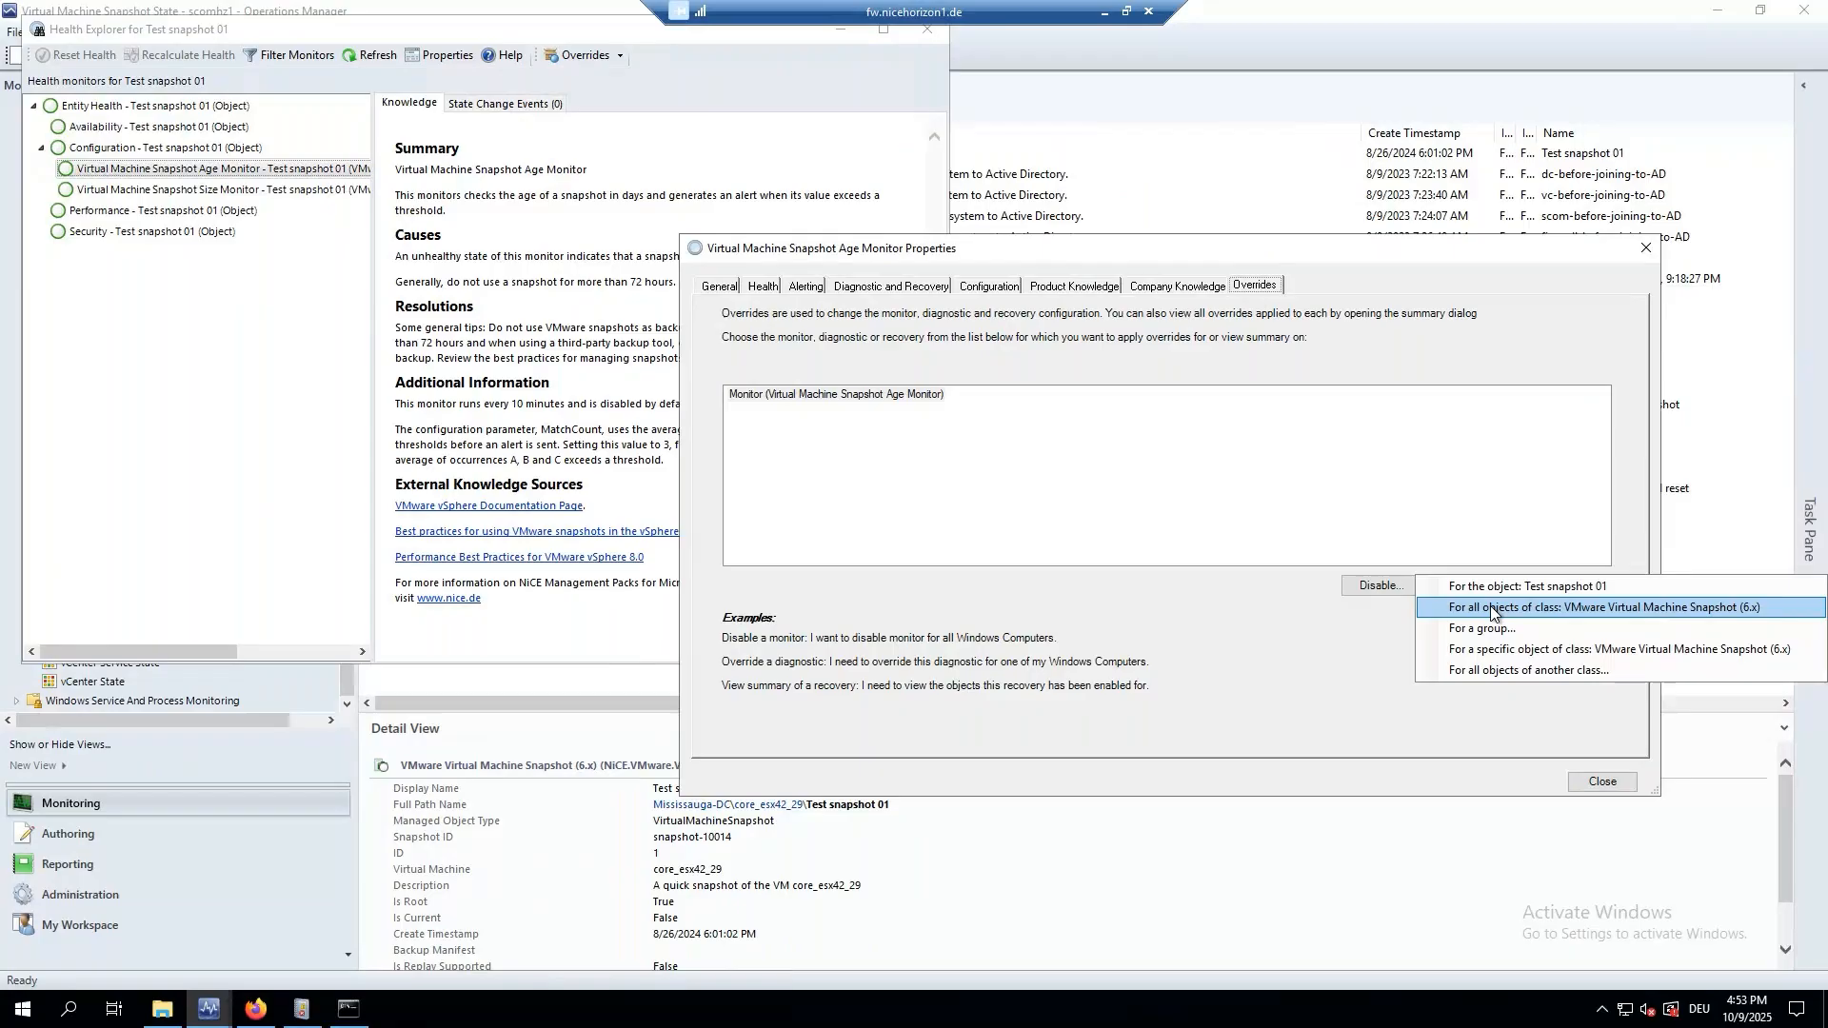
{"action": "left_click", "coordinate": [1491, 610]}
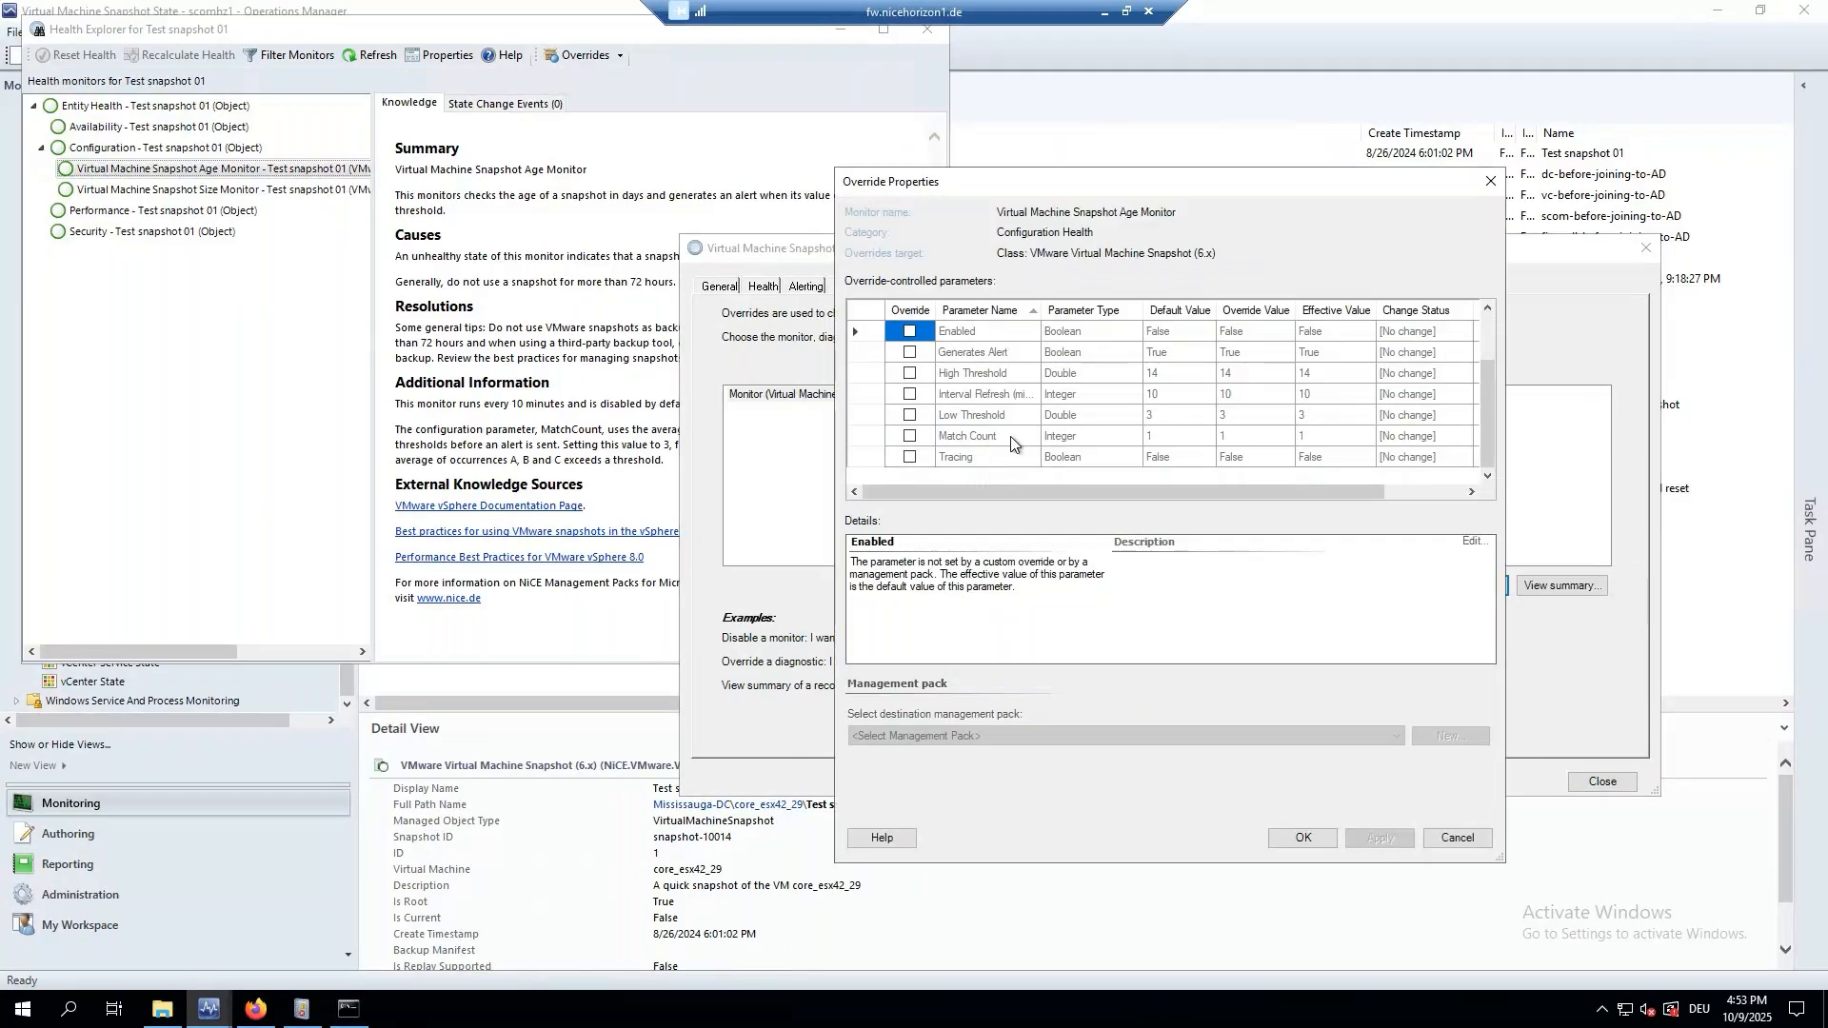
{"action": "scroll", "coordinate": [967, 422], "scroll_direction": "up", "scroll_amount": 1}
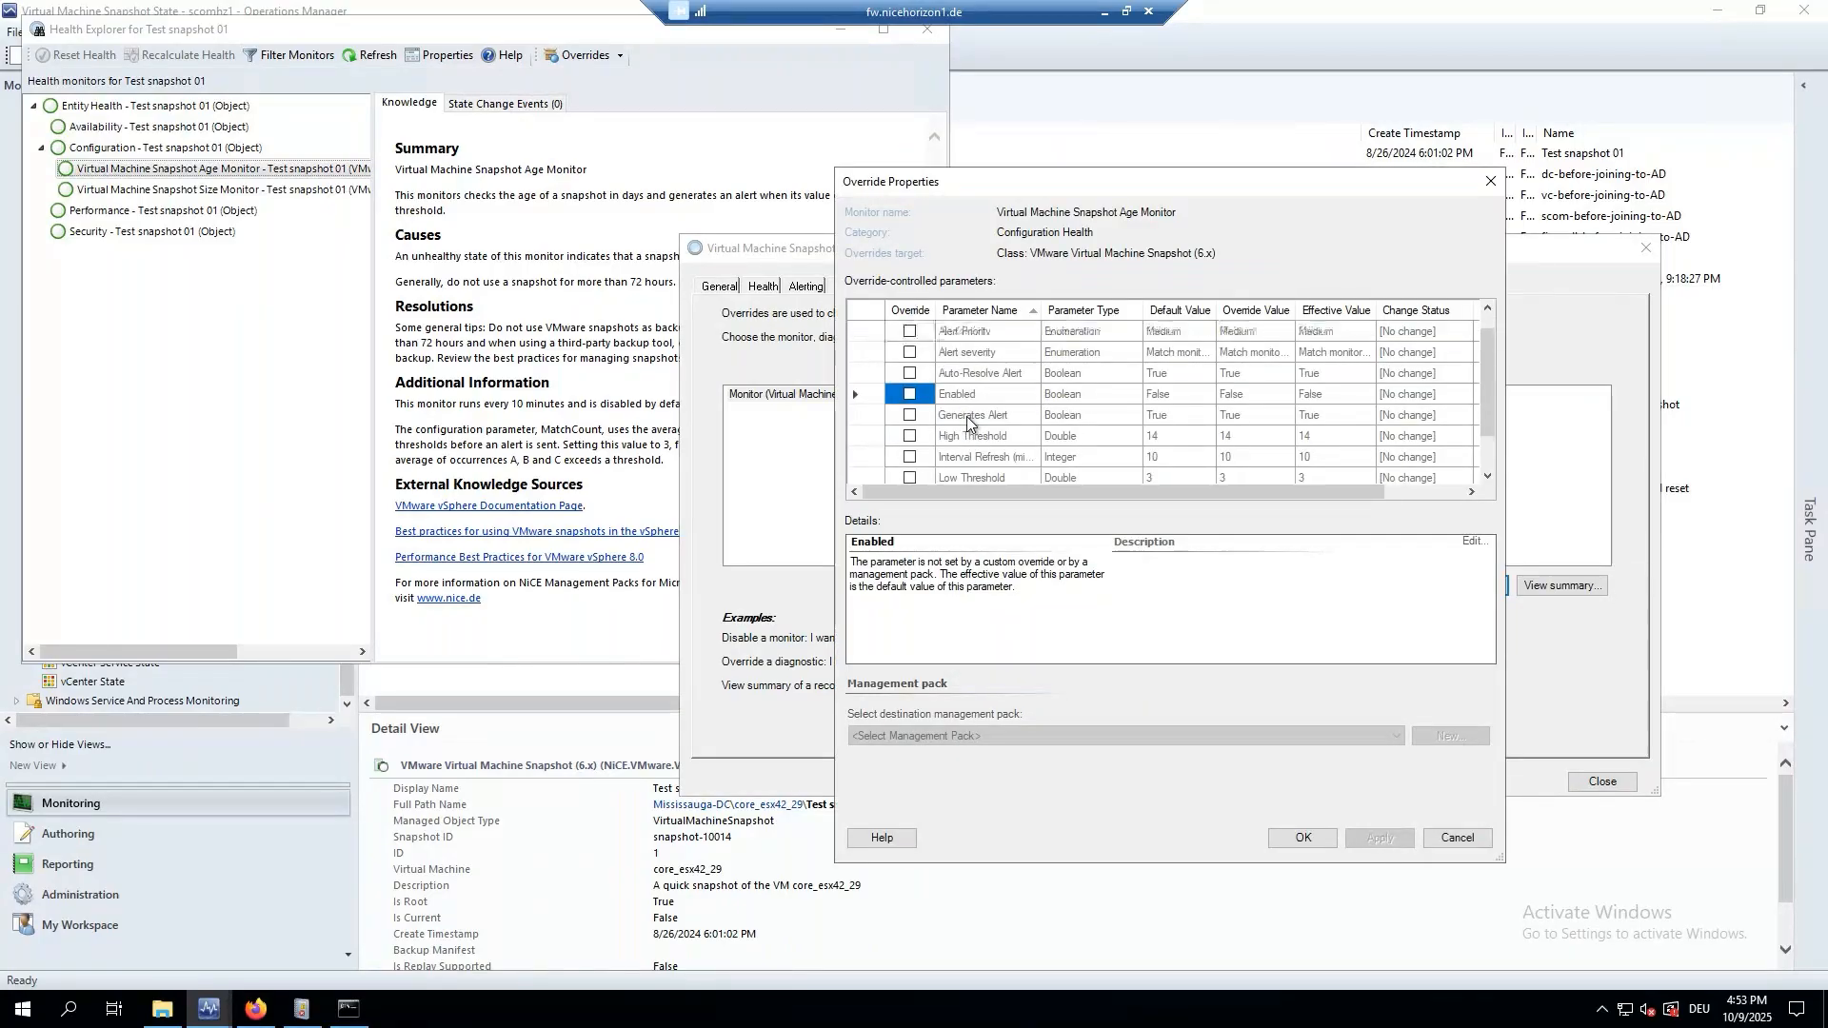
{"action": "scroll", "coordinate": [967, 424], "scroll_direction": "up", "scroll_amount": 1}
{"action": "left_click", "coordinate": [1491, 181]}
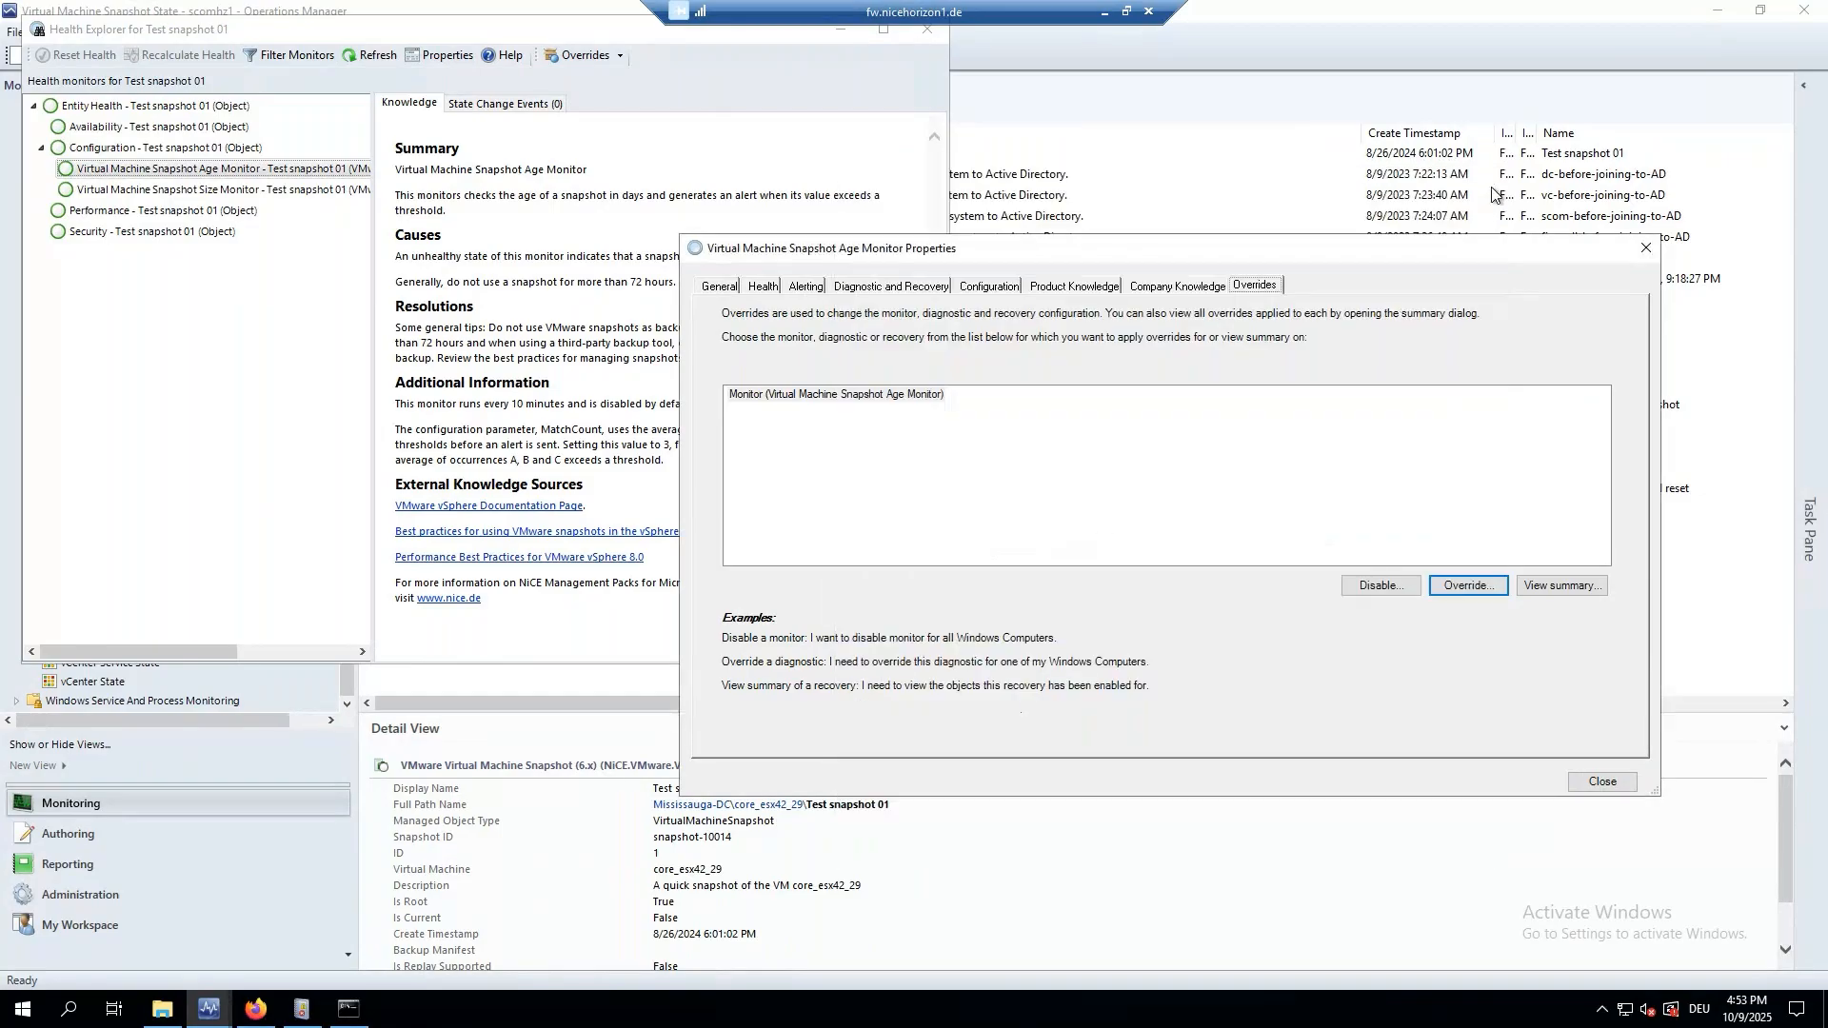
Recheck the General and Alerting tabs, then close the monitor properties and Health Explorer.
{"action": "left_click", "coordinate": [730, 288]}
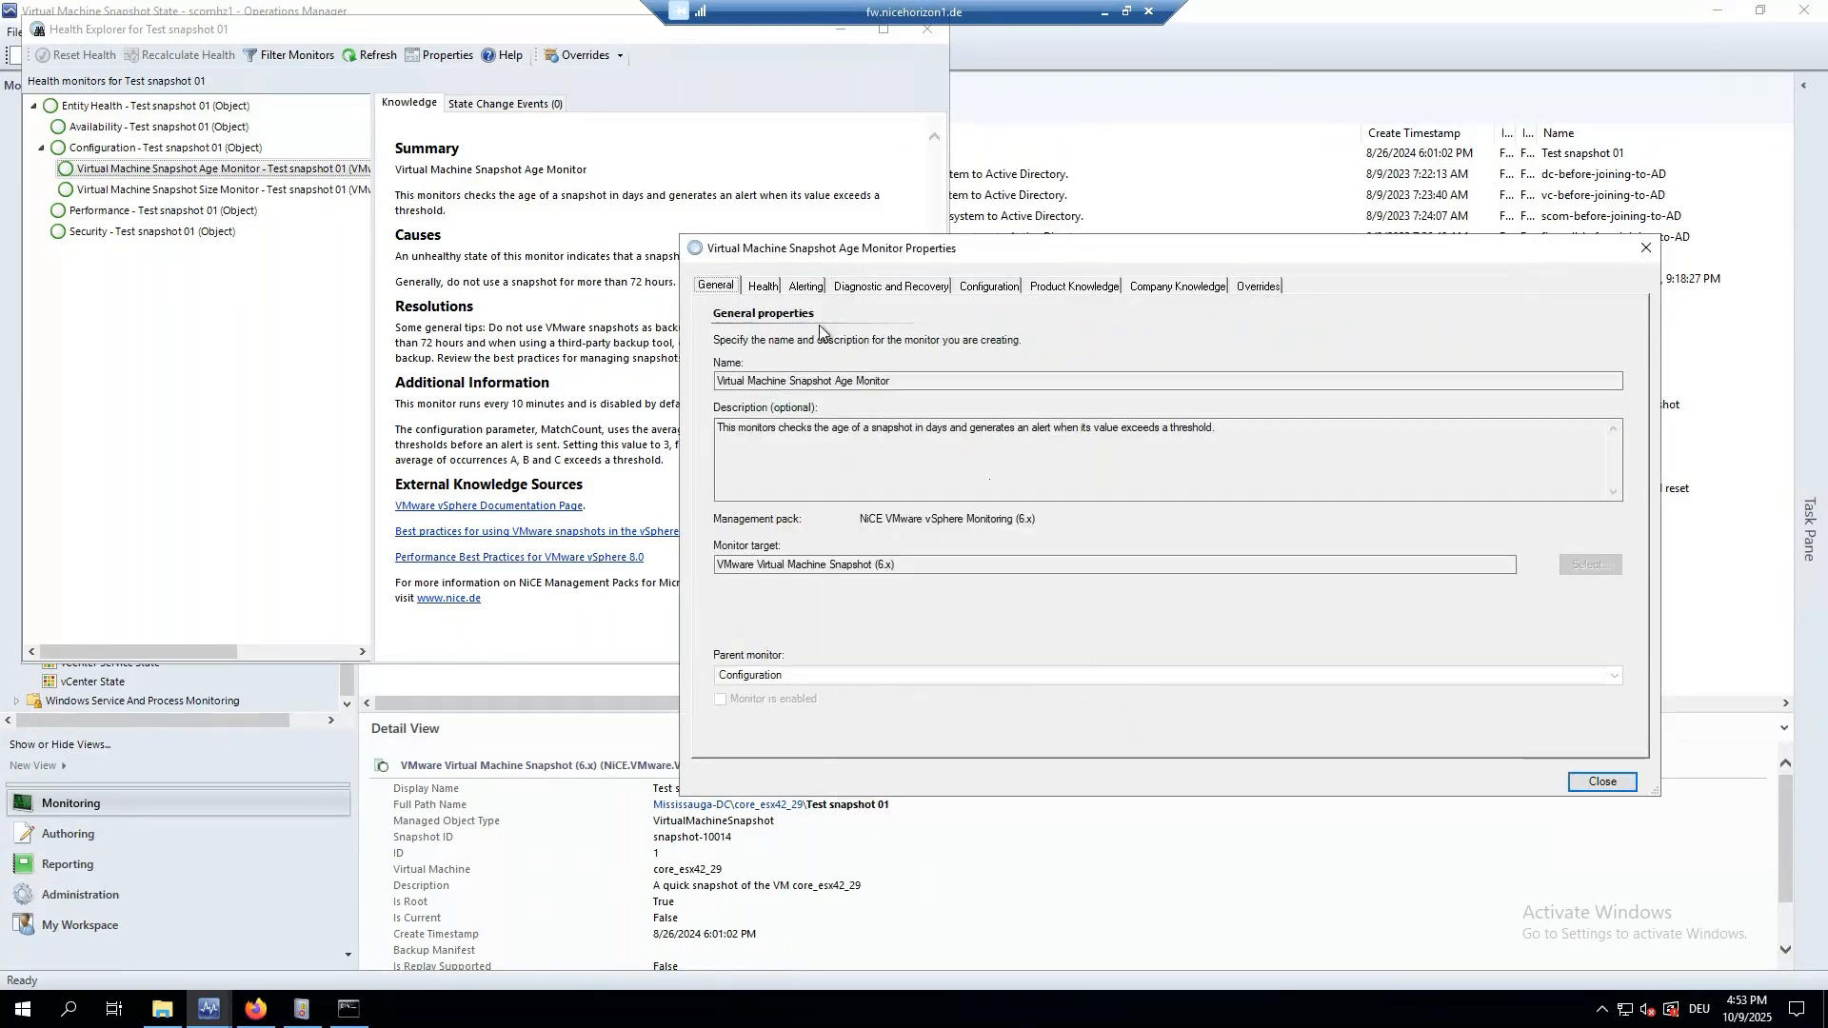
{"action": "left_click", "coordinate": [803, 287]}
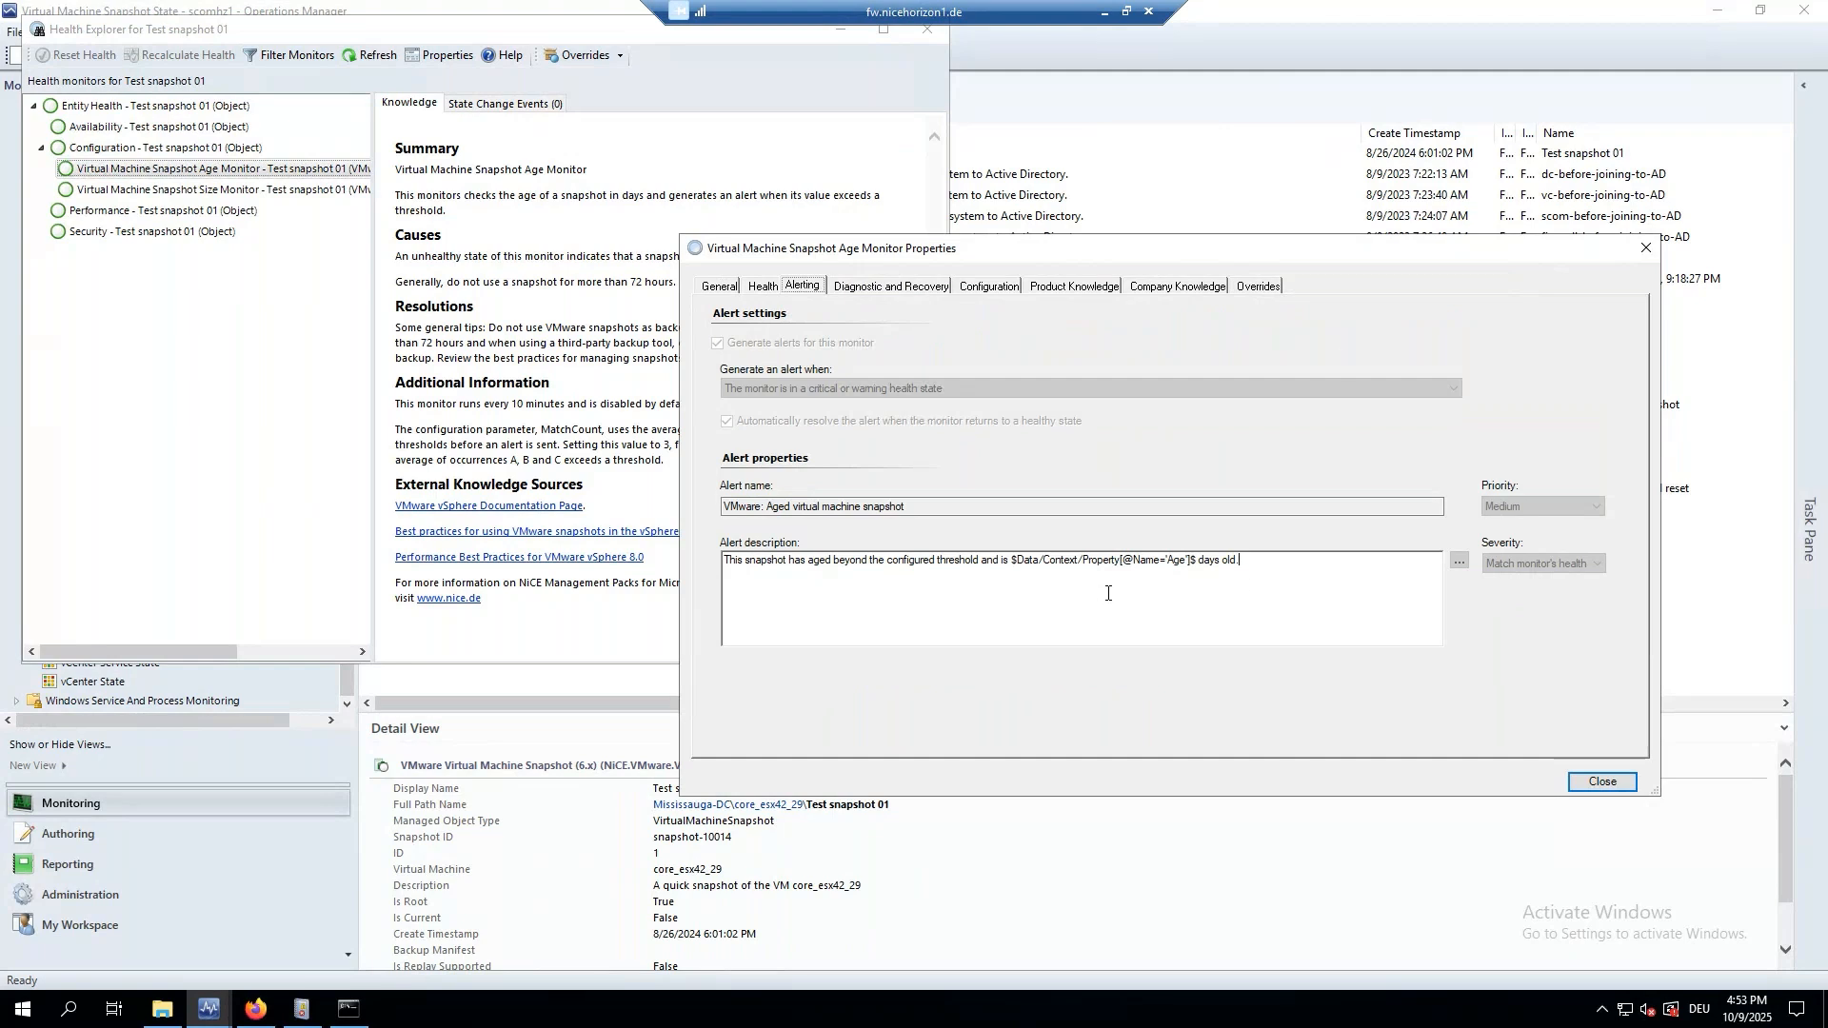
{"action": "left_click", "coordinate": [1647, 248]}
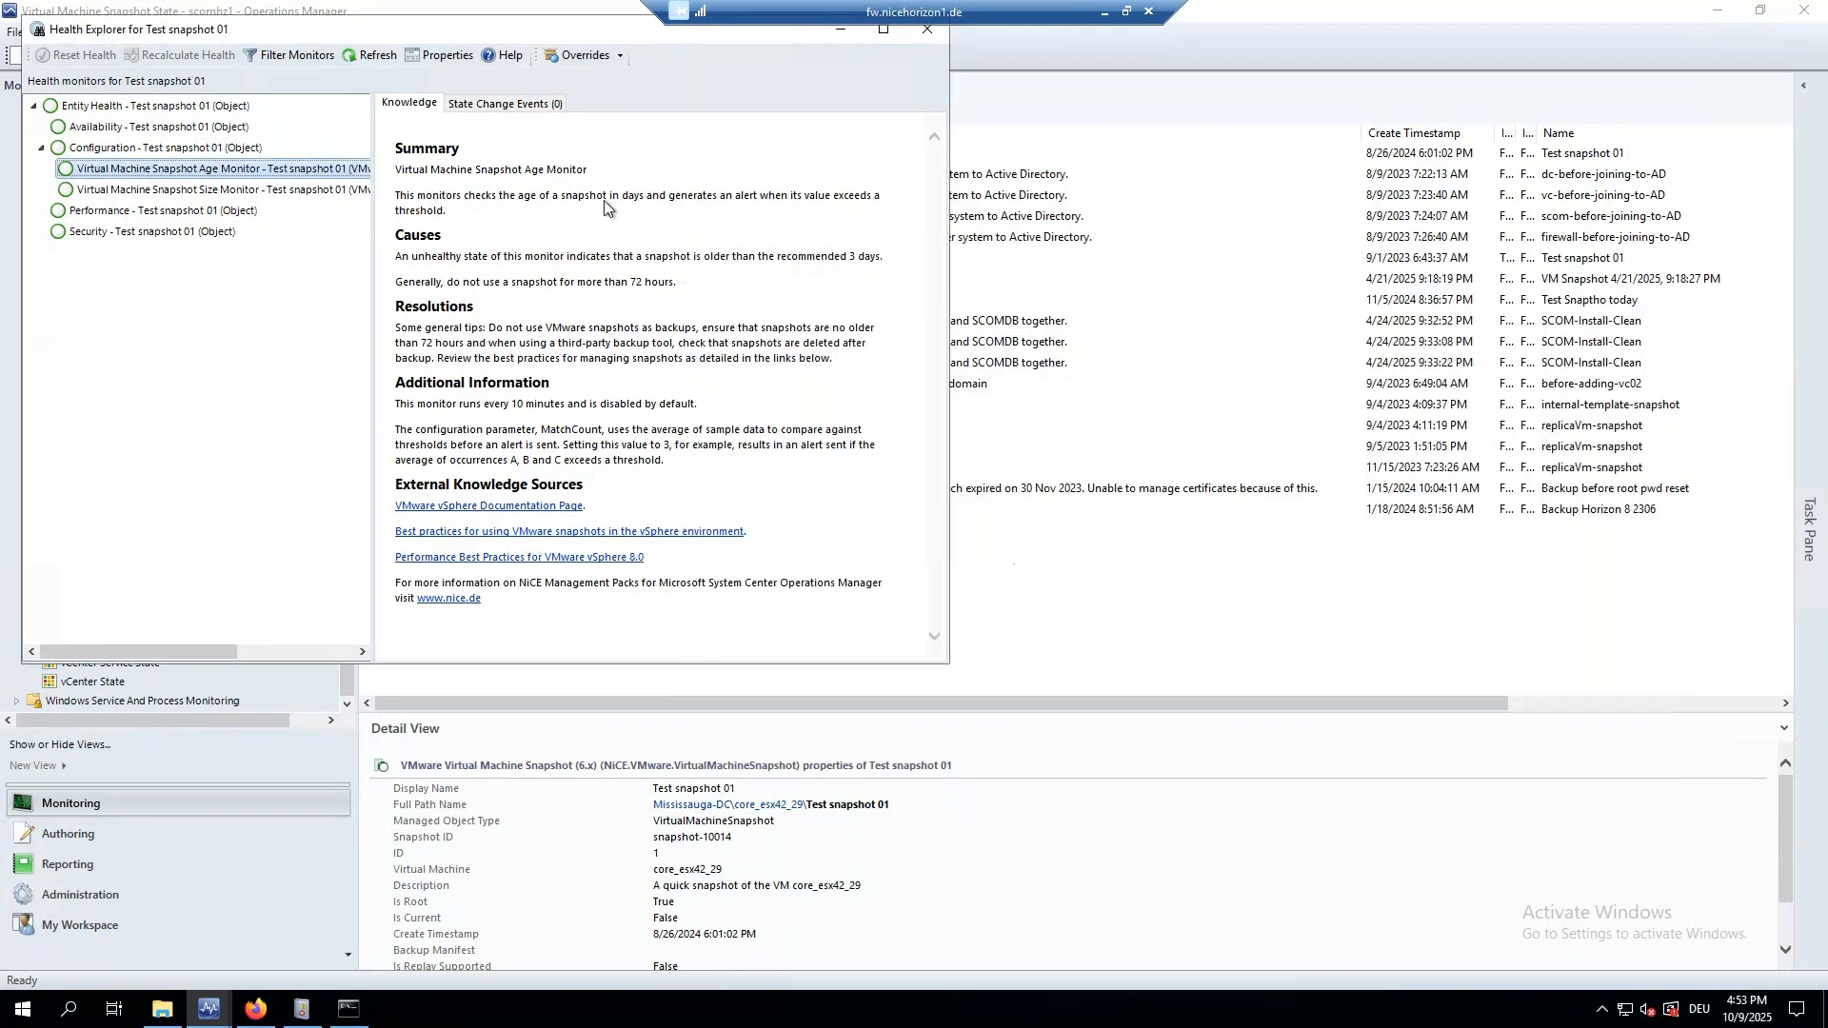
{"action": "left_click_drag", "start_coordinate": [250, 29], "coordinate": [391, 116]}
{"action": "left_click", "coordinate": [1068, 116]}
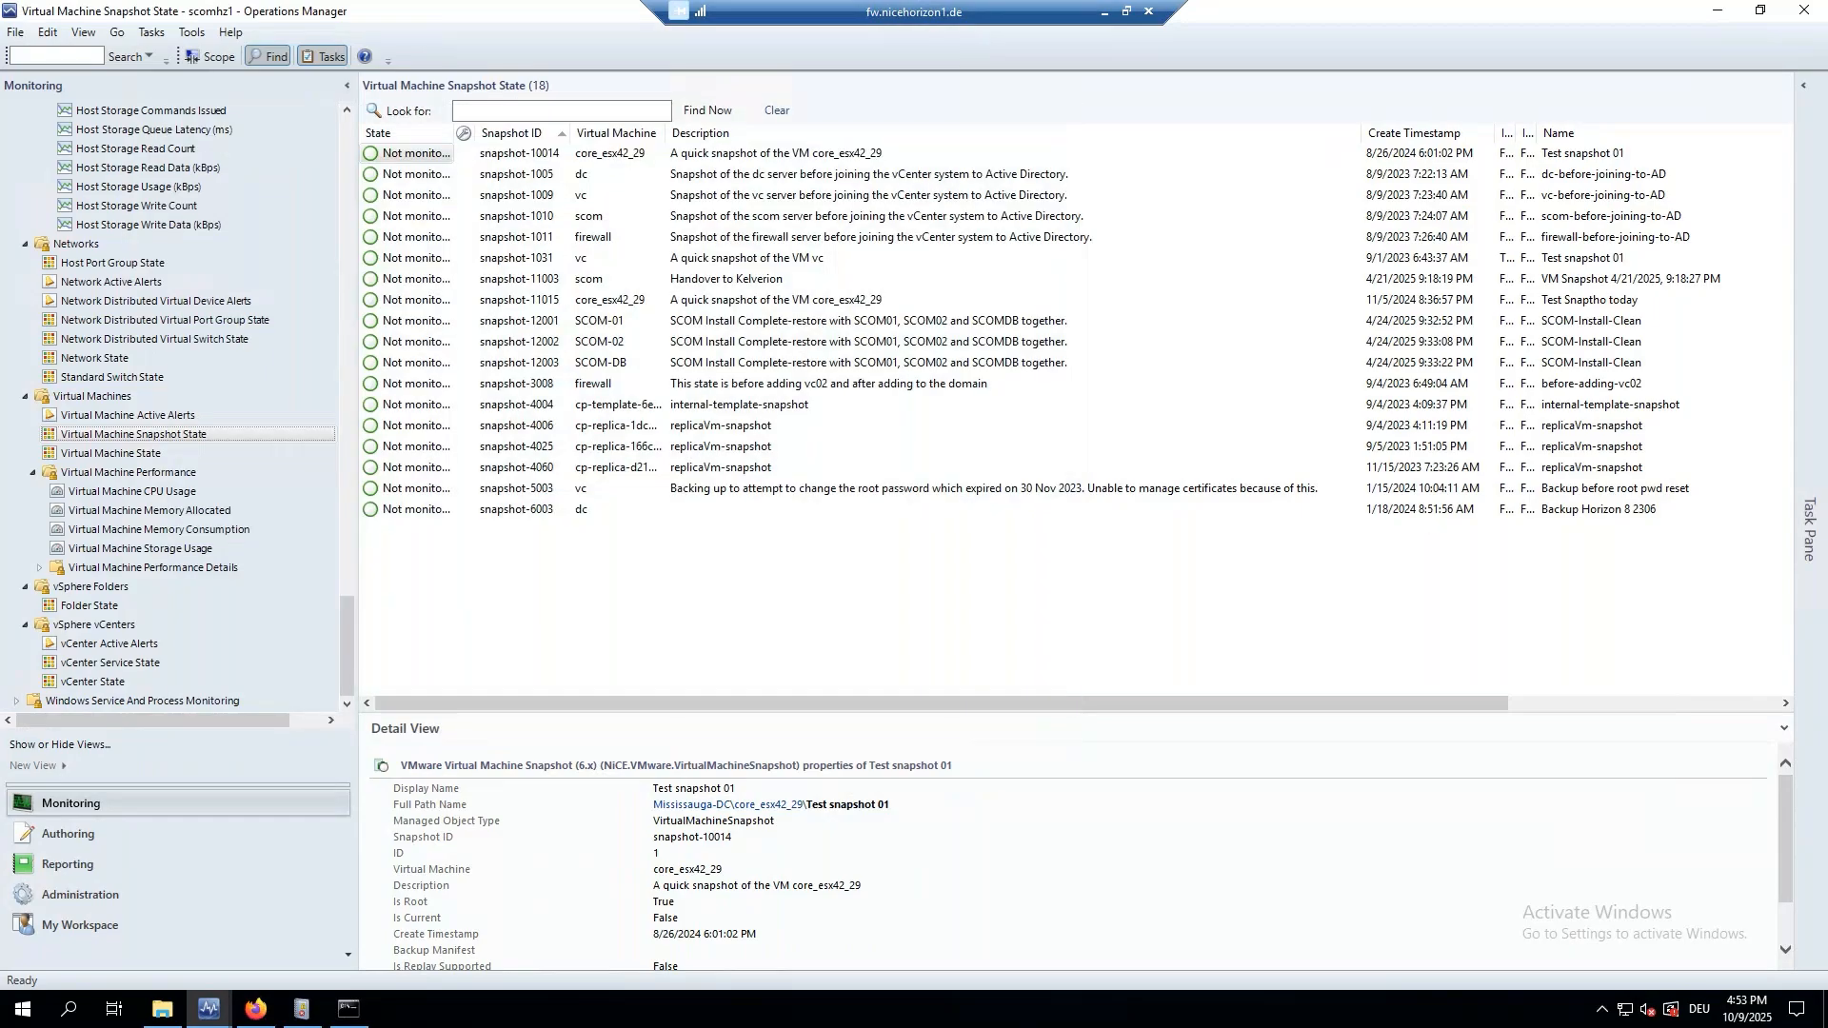